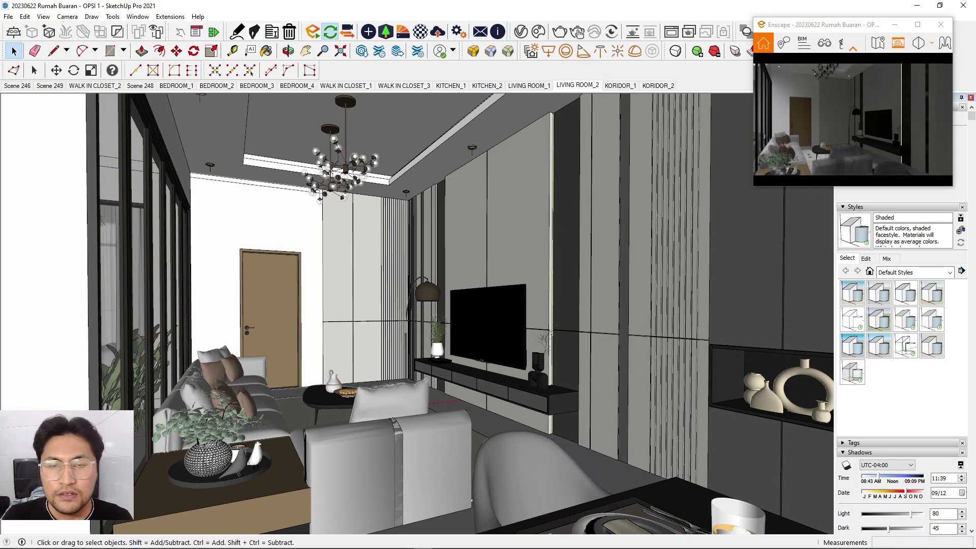
Open the KITCHEN_2 scene and examine the kitchen and the dining area beside it.
left_click(487, 86)
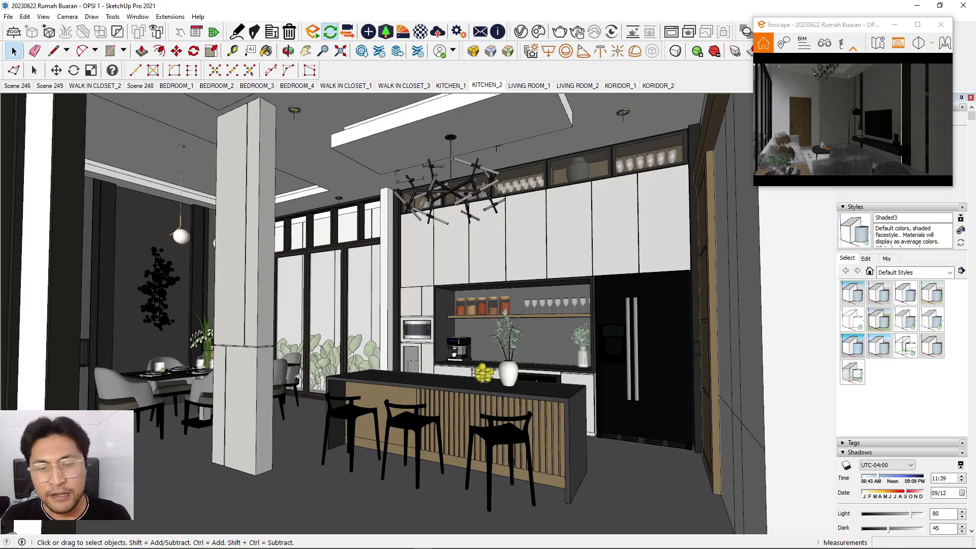
scroll(124, 271, "up", 3)
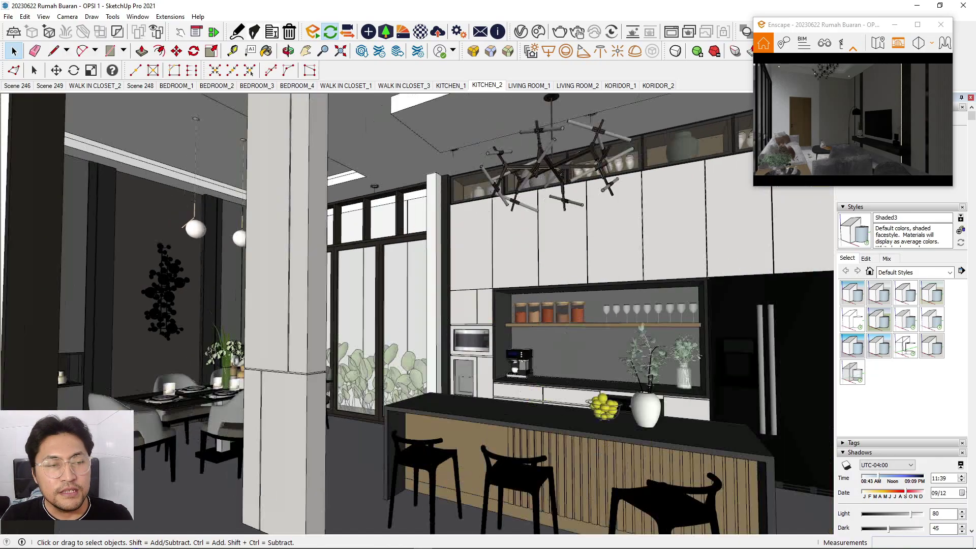
scroll(325, 300, "down", 3)
mouse_move(376, 305)
middle_mouse_down()
mouse_move(233, 305)
mouse_move(241, 295)
mouse_move(274, 305)
mouse_move(361, 299)
middle_mouse_up()
scroll(274, 305, "up", 4)
scroll(244, 295, "up", 2)
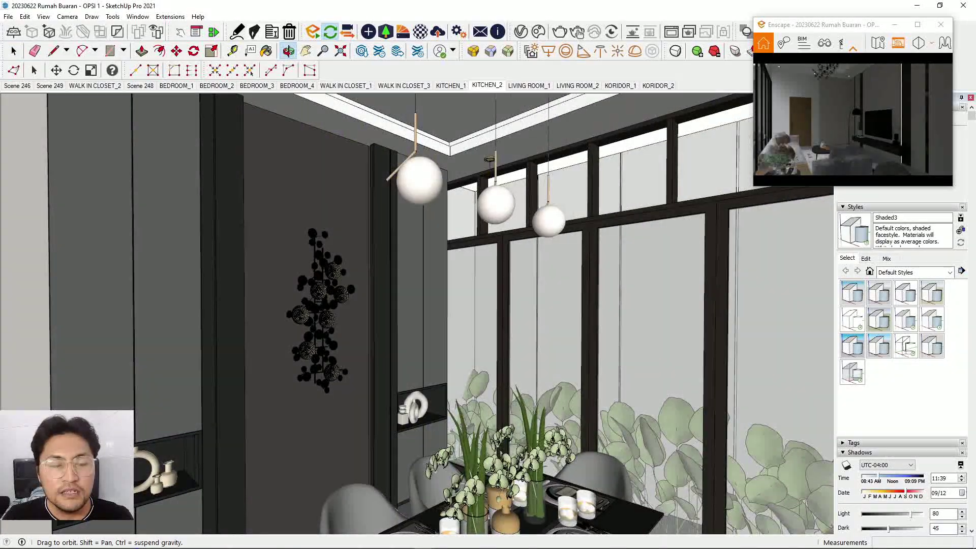
scroll(361, 299, "down", 4)
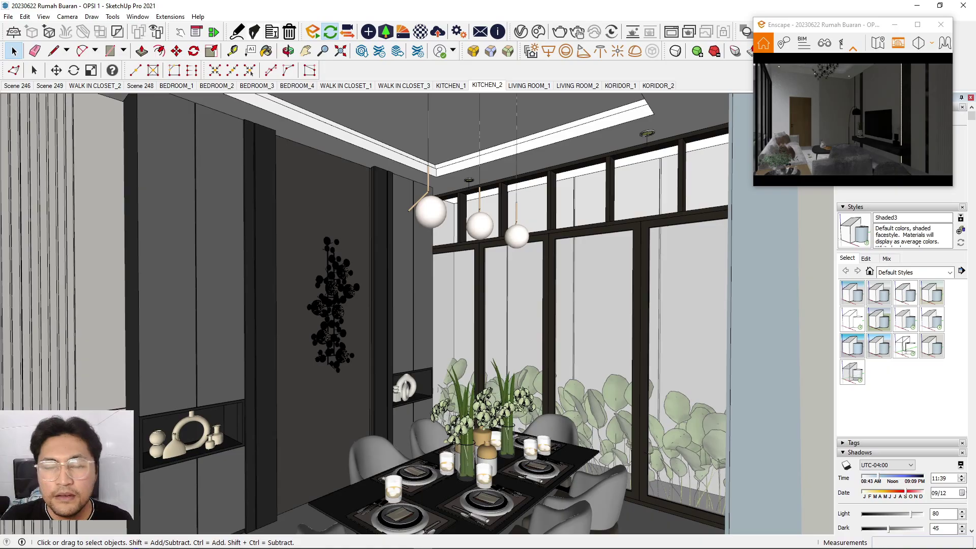
scroll(417, 313, "down", 3)
scroll(416, 313, "down", 4)
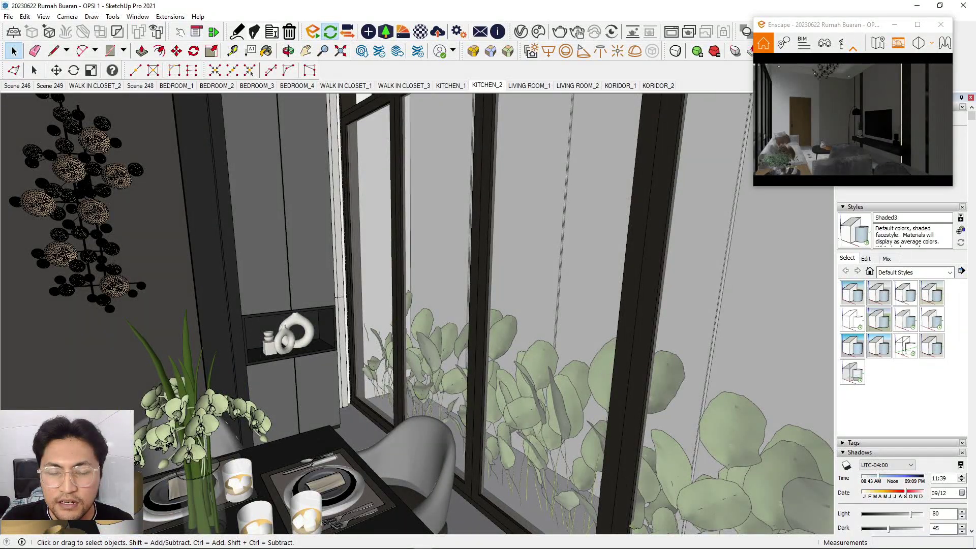
Examine the living room from the TV wall back to a wide view over the sofa towards the door.
mouse_move(416, 313)
middle_mouse_down()
mouse_move(488, 310)
mouse_move(432, 330)
mouse_move(427, 315)
mouse_move(514, 323)
mouse_move(417, 315)
mouse_move(513, 320)
middle_mouse_up()
scroll(432, 330, "down", 4)
middle_click_drag(498, 163, 558, 169)
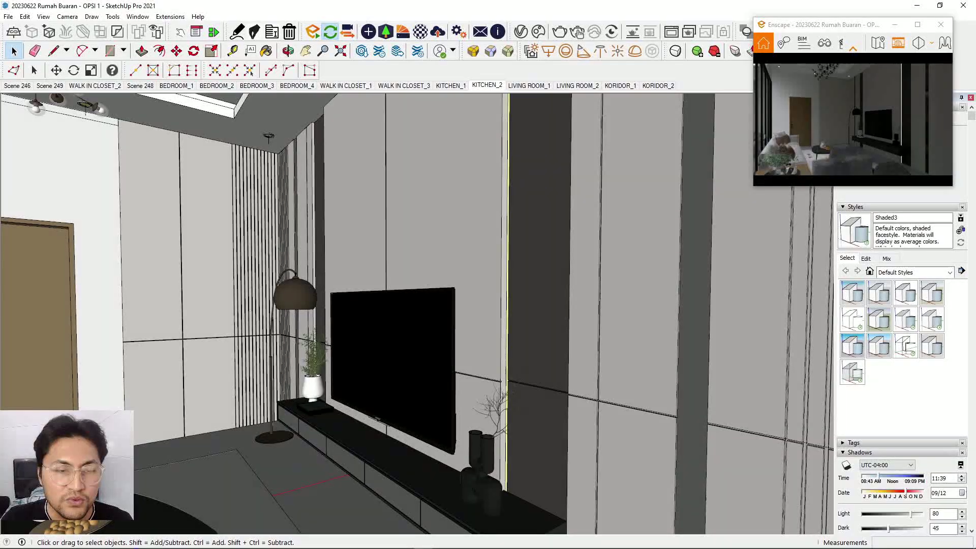
middle_click_drag(432, 315, 546, 318)
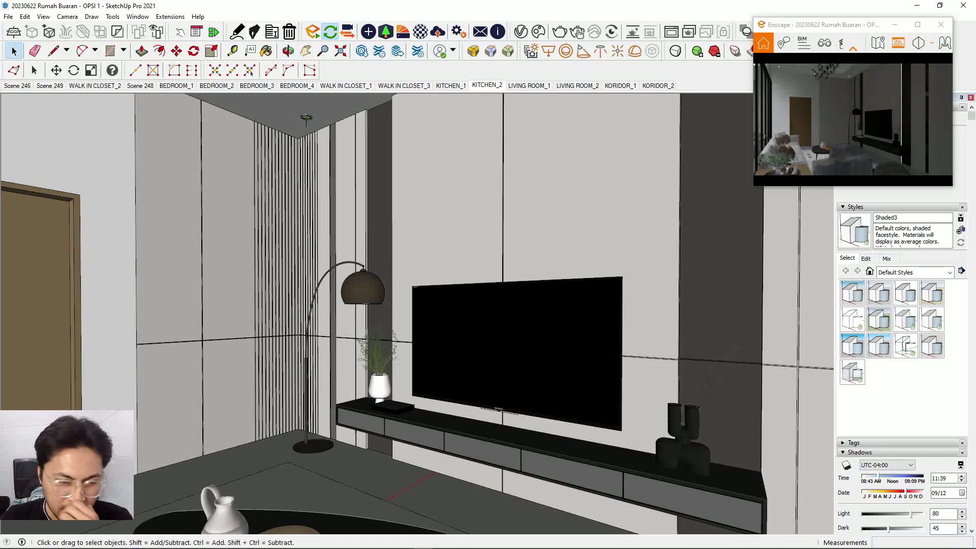
middle_click_drag(457, 315, 420, 316)
middle_click_drag(640, 173, 655, 174)
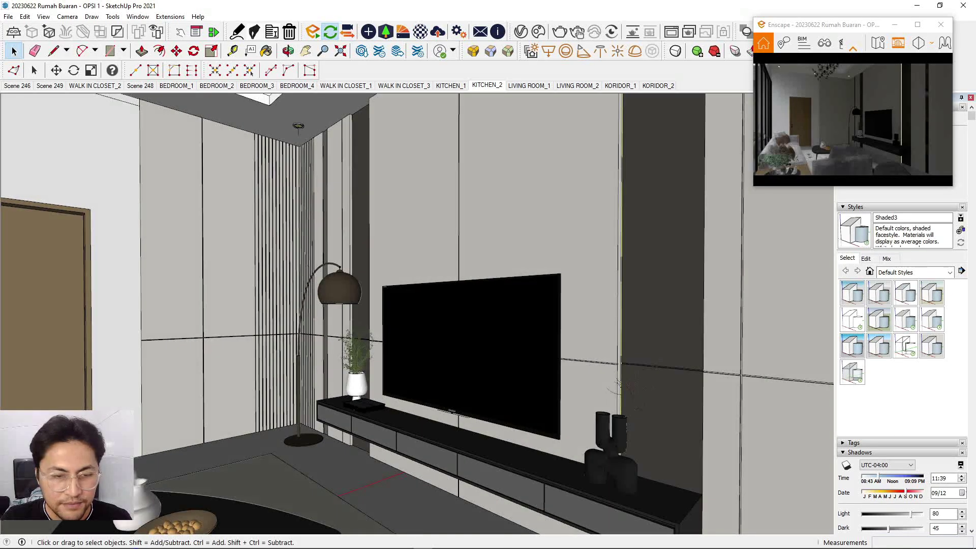
scroll(360, 269, "down", 2)
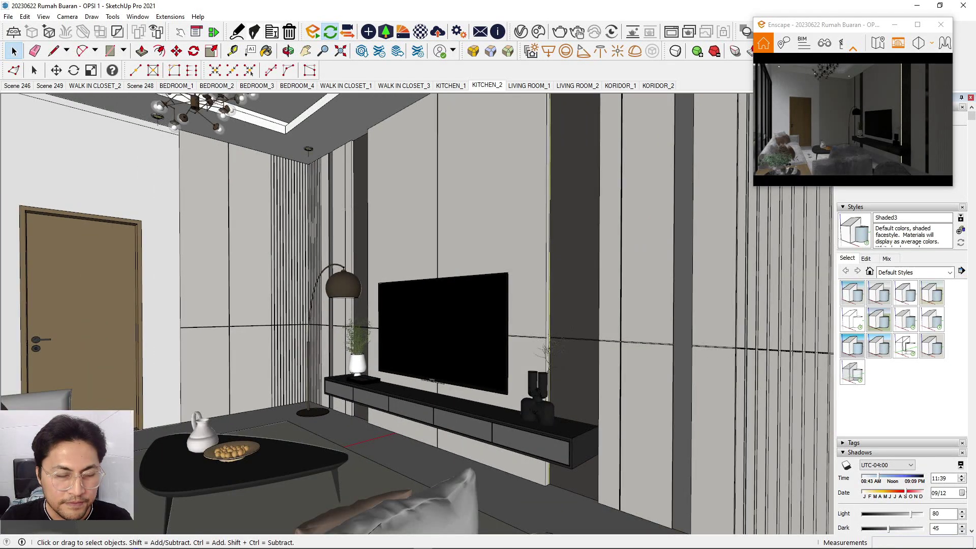
scroll(376, 292, "down", 3)
mouse_move(376, 292)
middle_mouse_down()
mouse_move(432, 293)
mouse_move(384, 295)
middle_mouse_up()
middle_click_drag(513, 178, 574, 181)
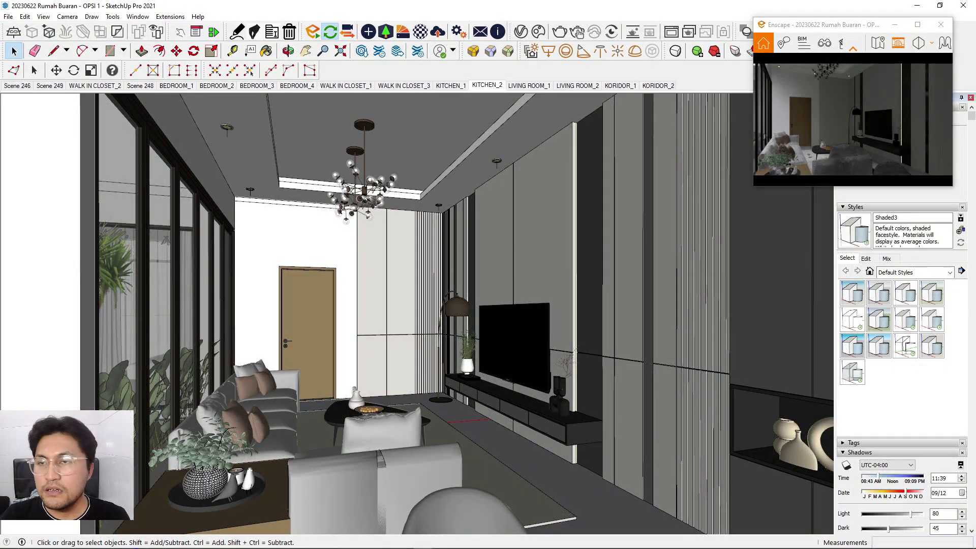
Enlarge the Enscape preview to full screen and show the visual settings of the TUTORIAL preset.
left_click_drag(818, 24, 774, 40)
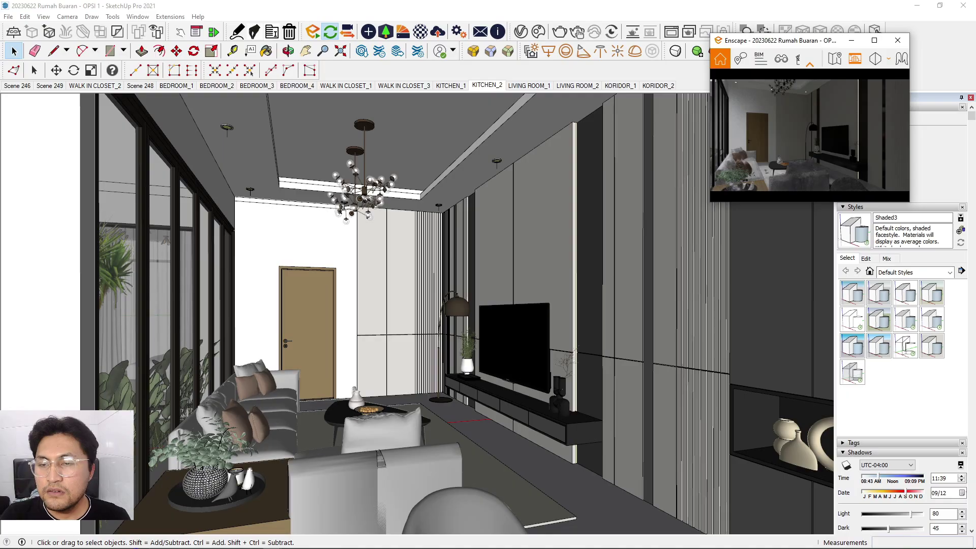
left_click_drag(710, 202, 515, 319)
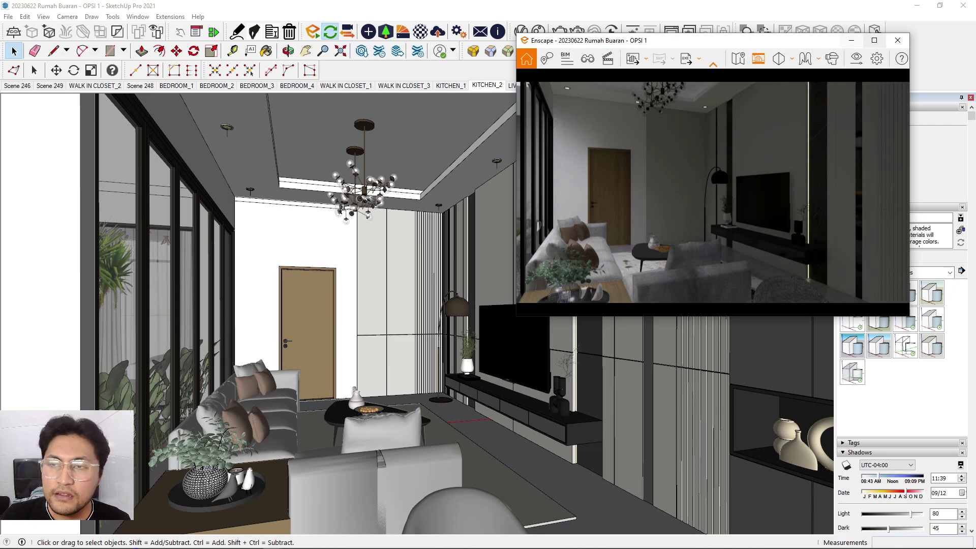
left_click(874, 40)
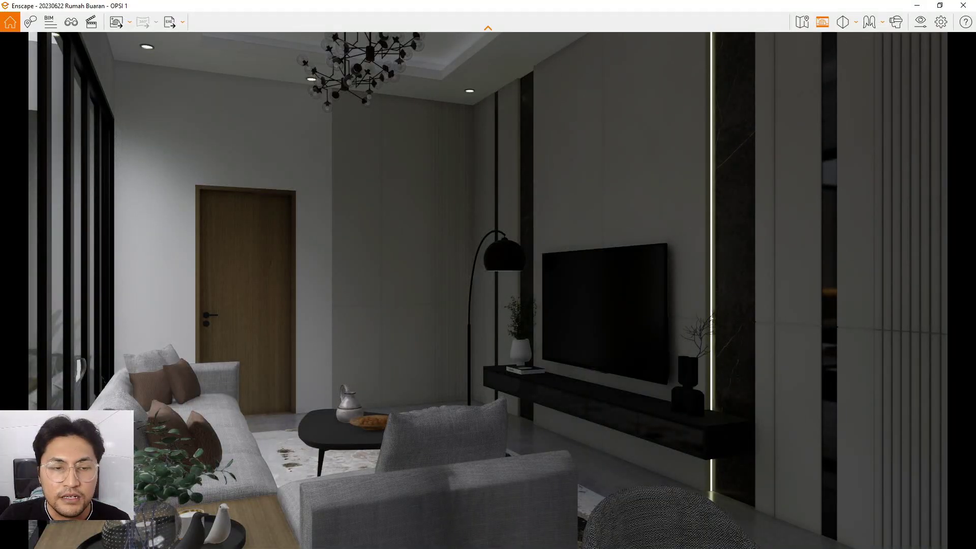
scroll(488, 290, "down", 2)
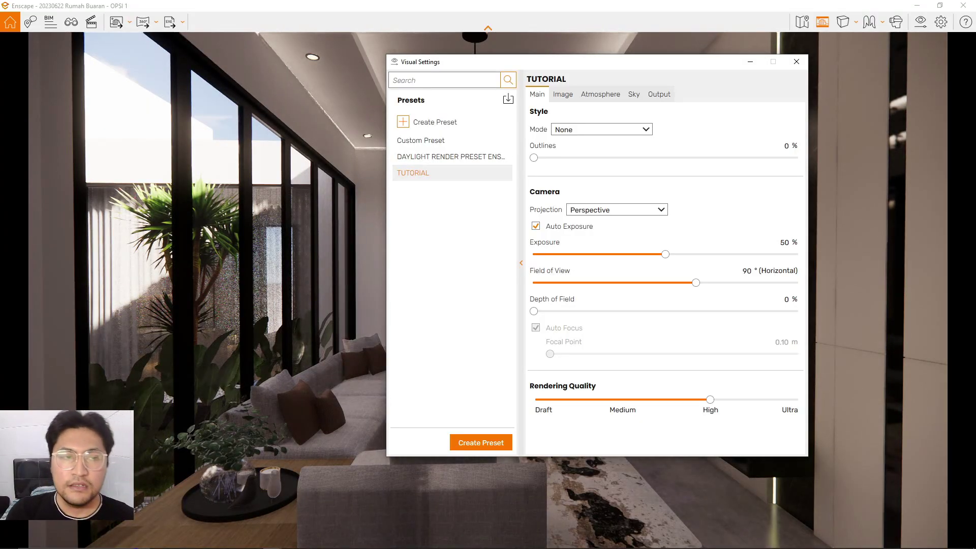
left_click_drag(582, 67, 620, 96)
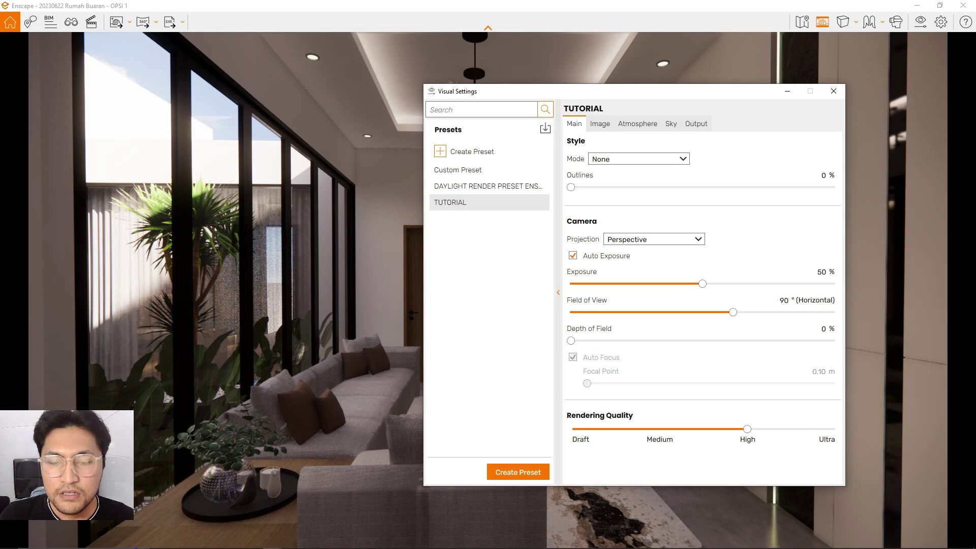
Switch to the SketchUp model to inspect the living room's ceiling and TV wall, and return to the Enscape preview.
left_click(422, 542)
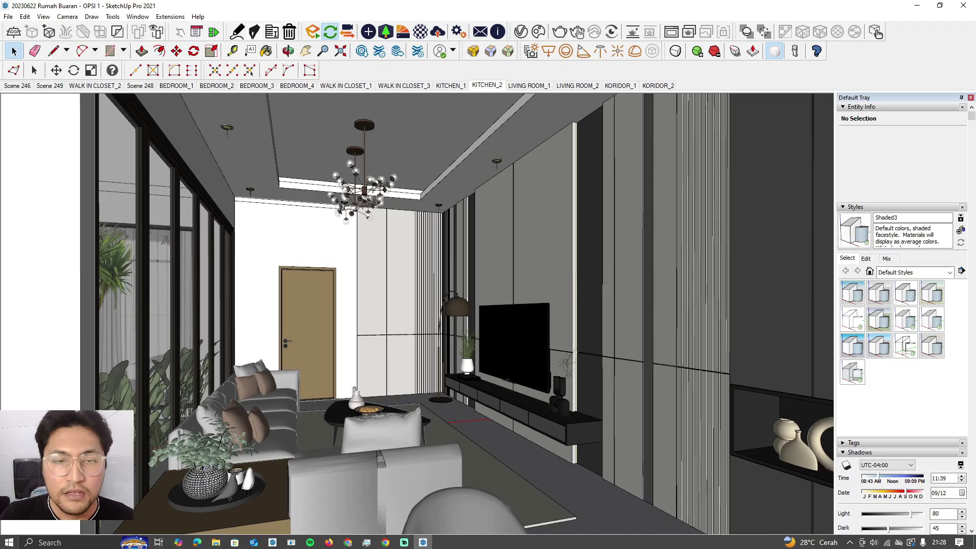
scroll(416, 172, "up", 5)
middle_click_drag(417, 172, 480, 160)
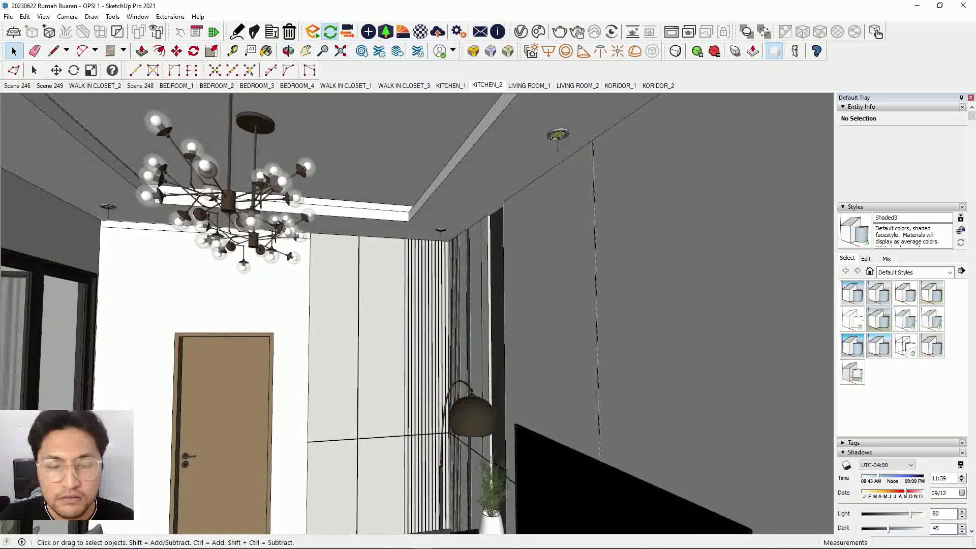
scroll(483, 237, "down", 5)
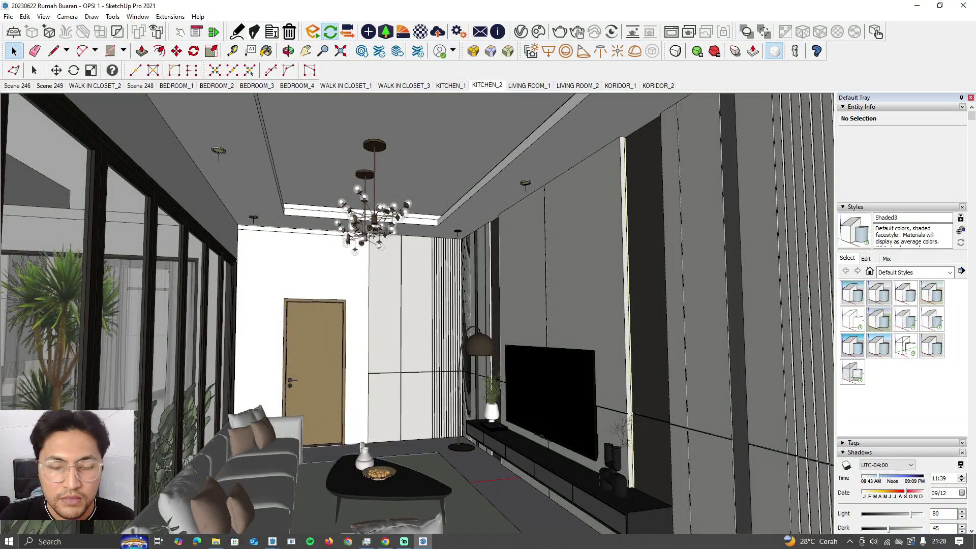
mouse_move(404, 542)
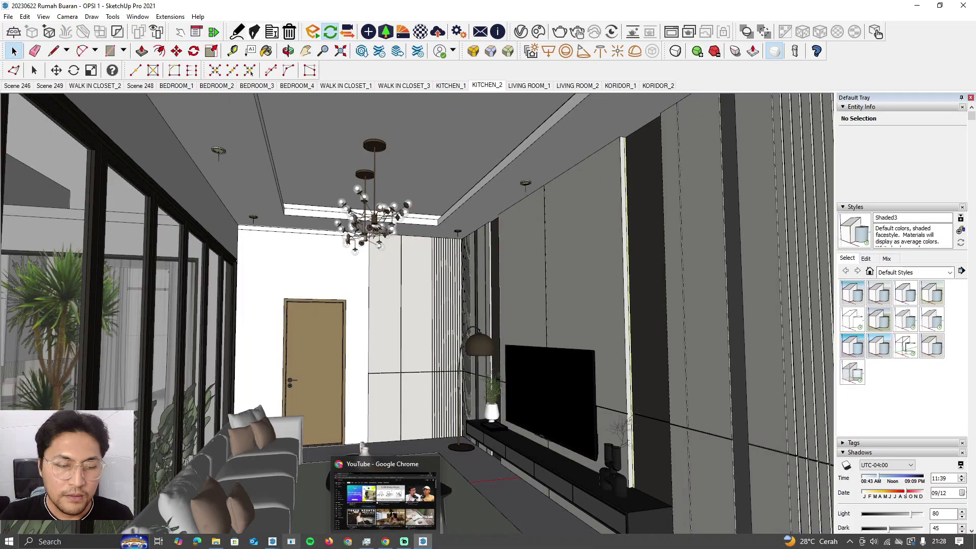
mouse_move(272, 541)
left_click(237, 495)
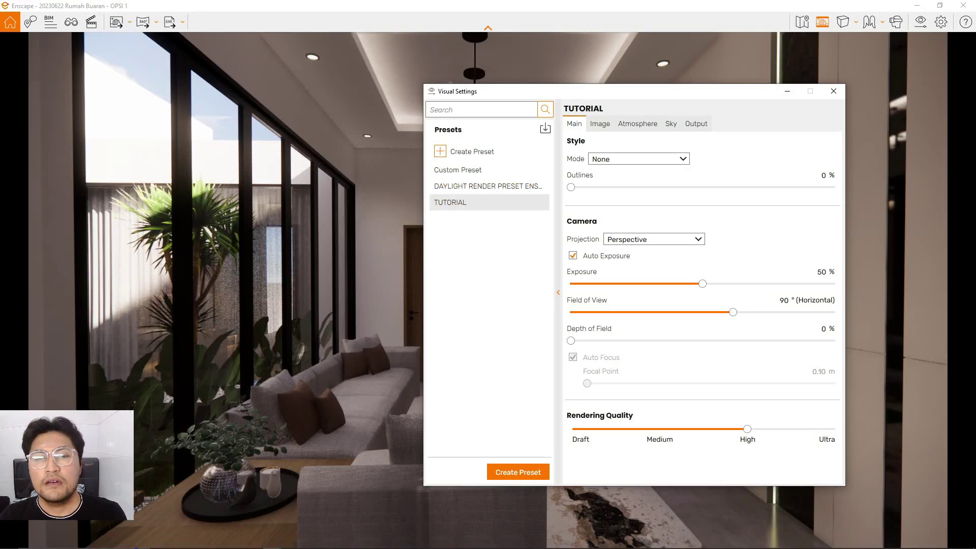
Hide the visual settings to examine the whole living room preview, and bring the settings back up.
left_click(788, 91)
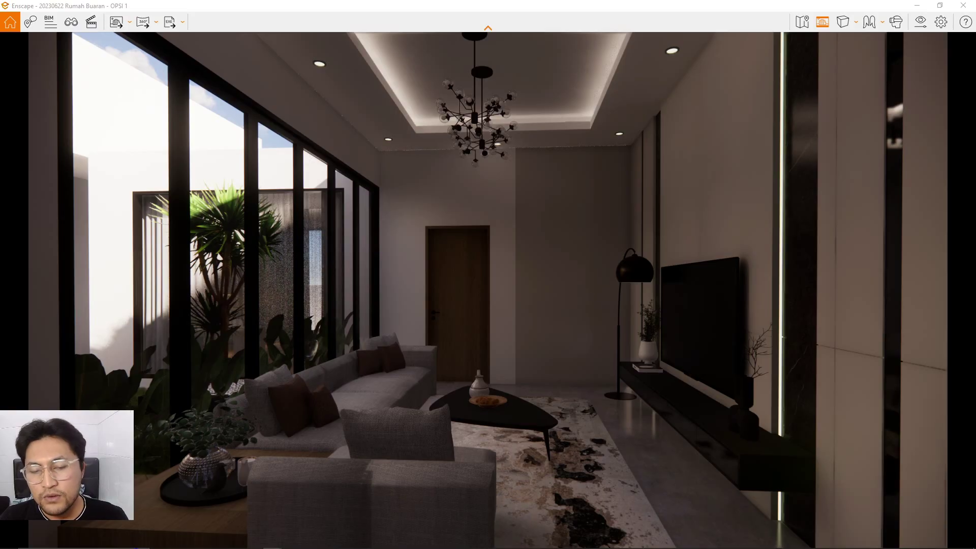
mouse_move(423, 541)
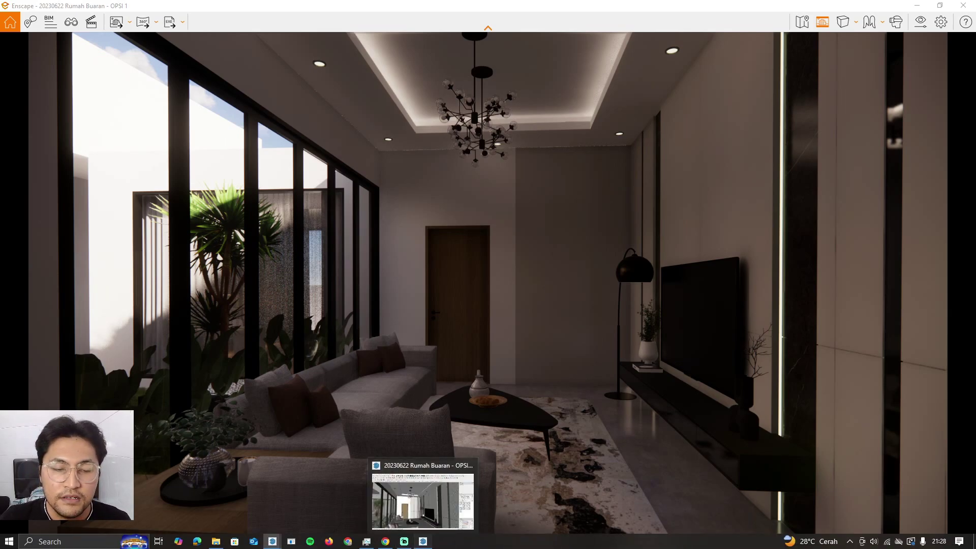
left_click(422, 541)
mouse_move(272, 541)
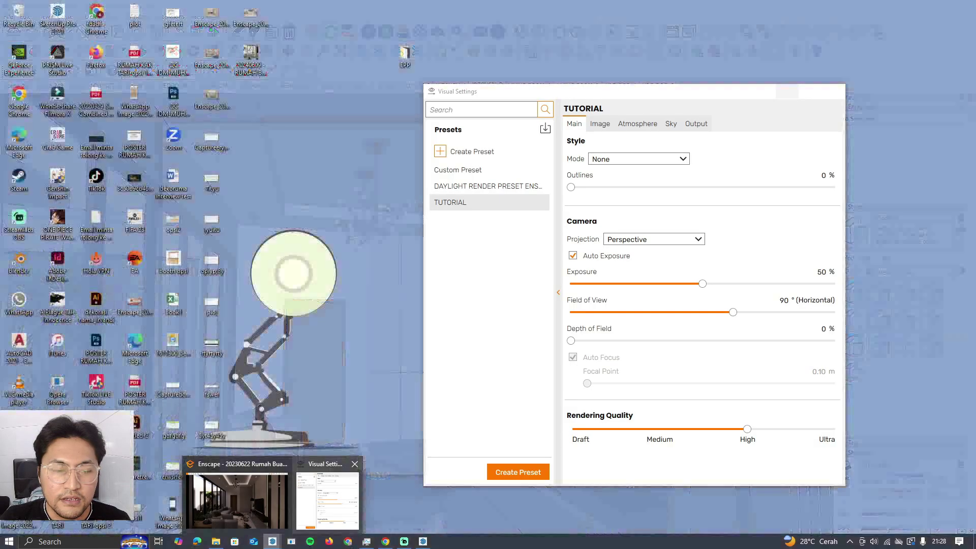
left_click(327, 498)
Set the camera projection to Two-Point and choose None as the style mode.
left_click_drag(652, 91, 663, 71)
left_click(664, 220)
left_click(661, 242)
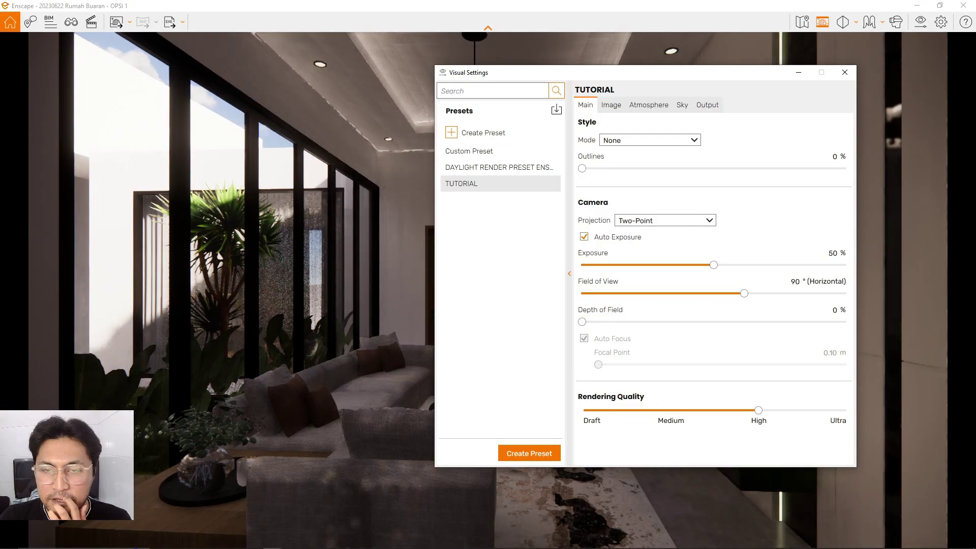
left_click(649, 140)
left_click(641, 153)
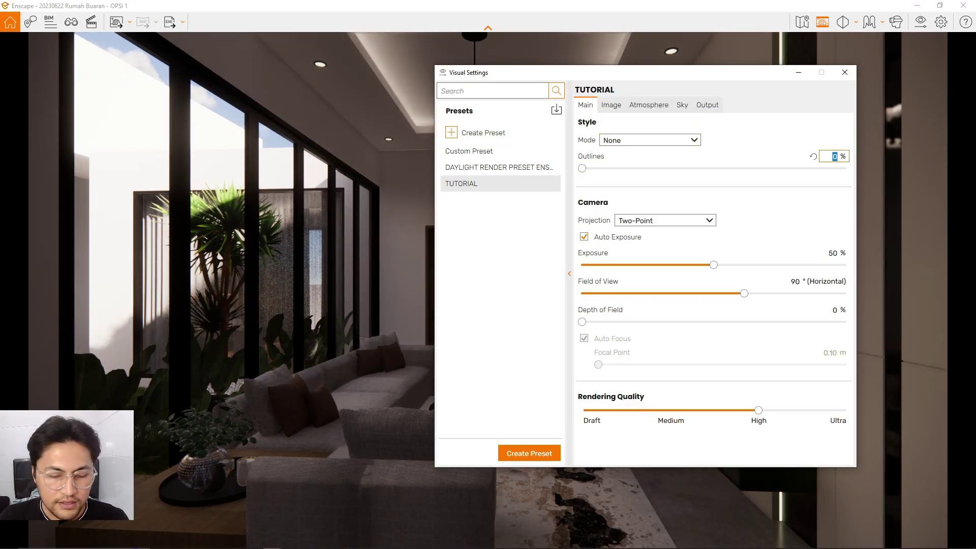
Set the outlines to 4% and raise the rendering quality to Ultra.
key("Return")
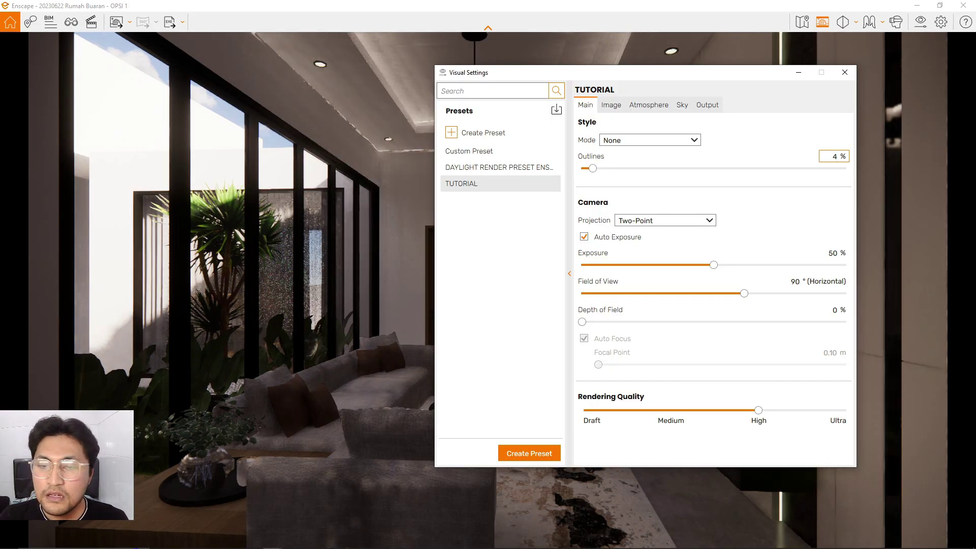
left_click_drag(690, 75, 718, 63)
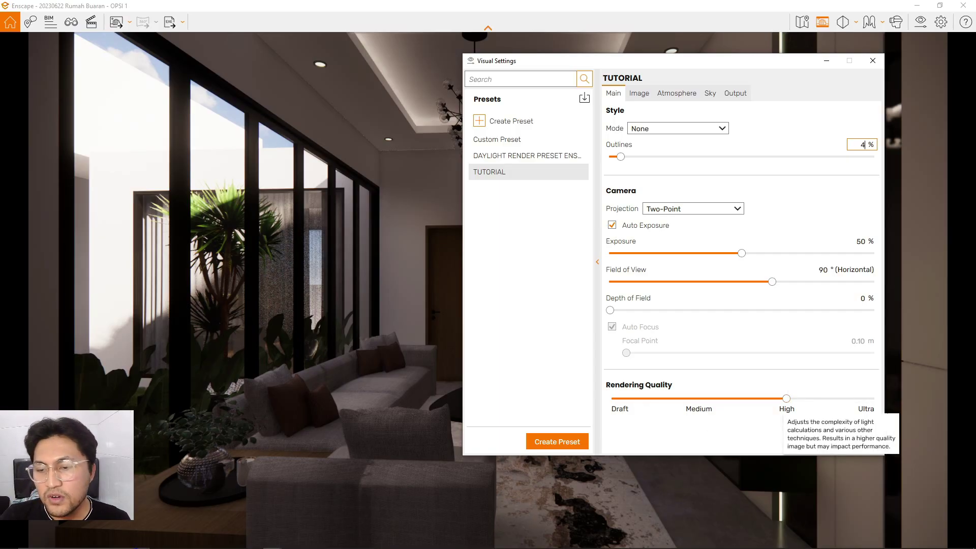
left_click_drag(786, 399, 873, 398)
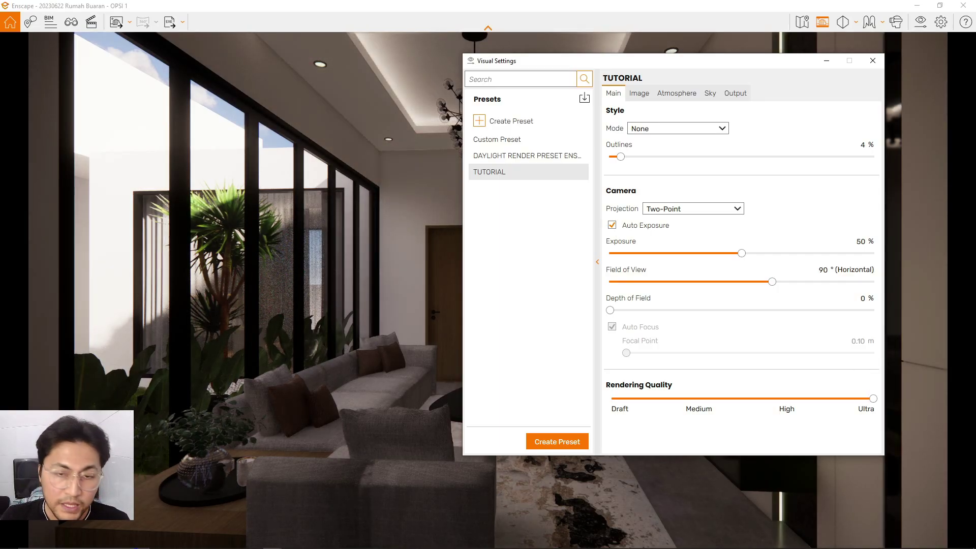
Set the camera's field of view to 75° with the living room's TV wall uncovered.
left_click_drag(697, 61, 343, 82)
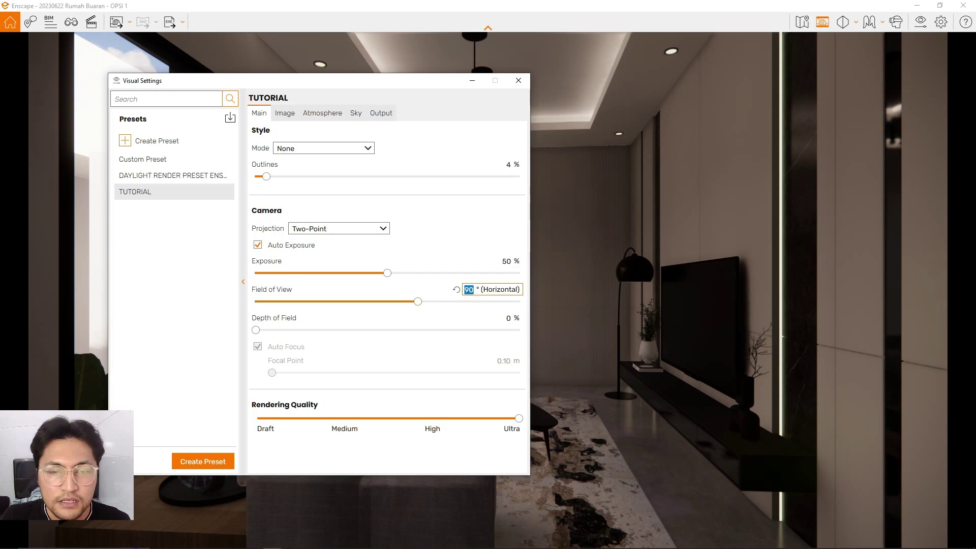
type("70")
key("Return")
Look through the preset's output and sky settings and set the camera's field of view to 70°.
left_click(381, 114)
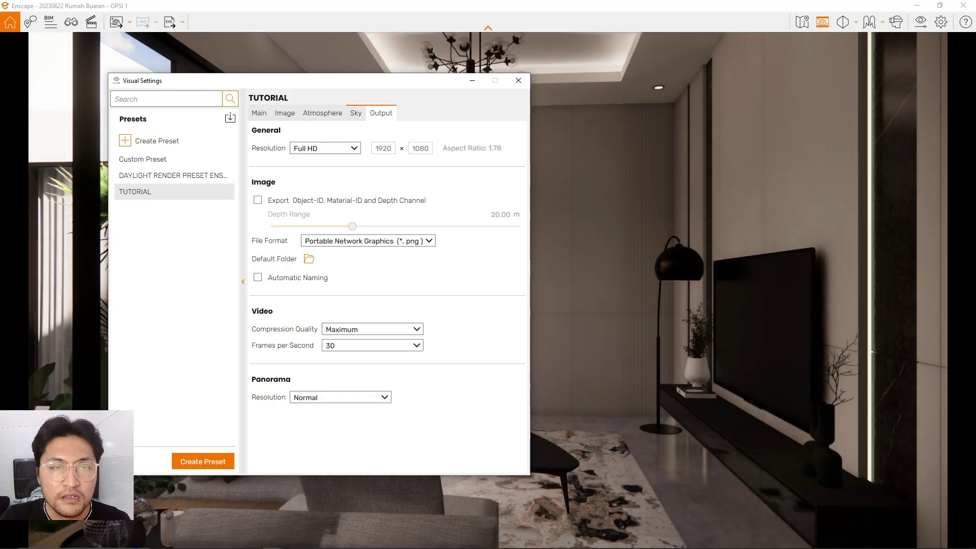
left_click(356, 113)
left_click(260, 113)
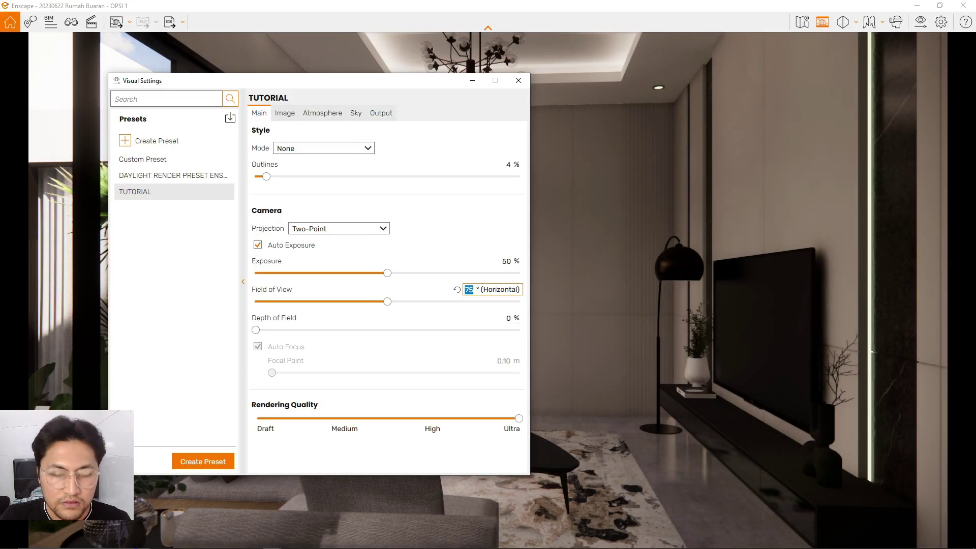
type("70")
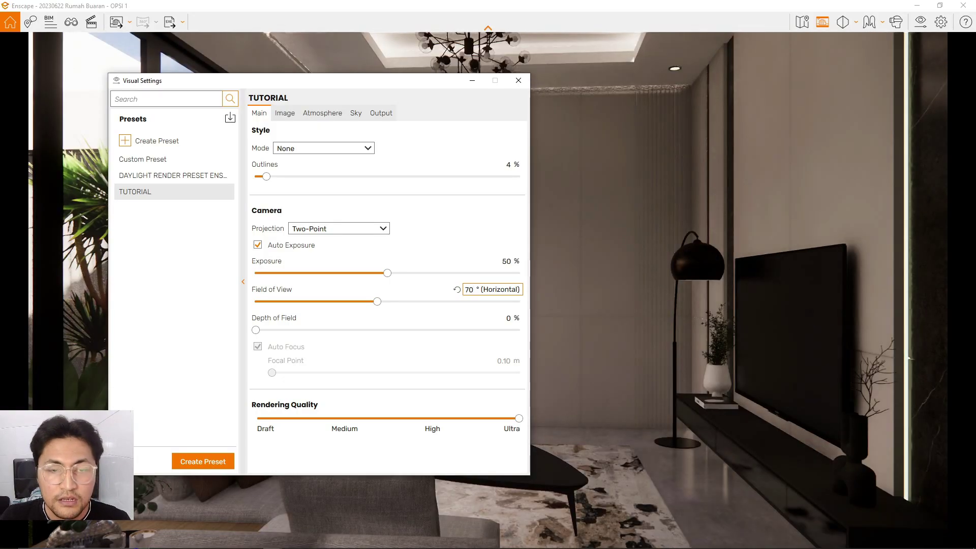
Pull the preview camera back behind the dining table, shifting the settings window aside to check the framing.
left_click_drag(355, 84, 778, 95)
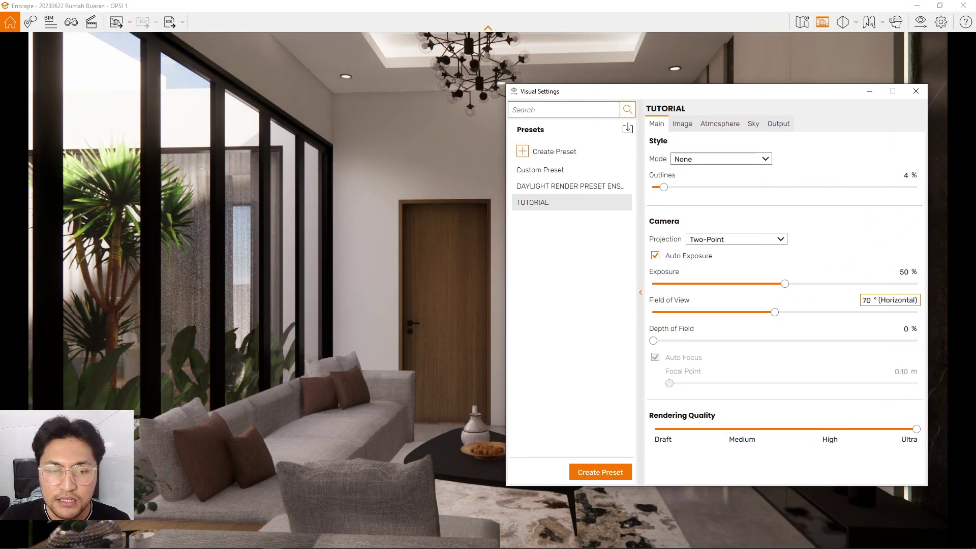
scroll(386, 275, "down", 3)
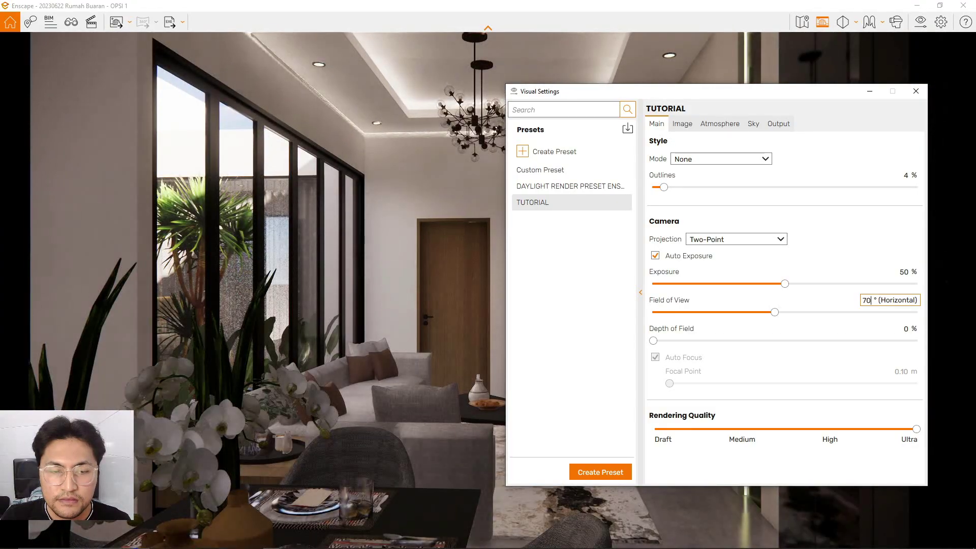
left_click_drag(860, 91, 622, 107)
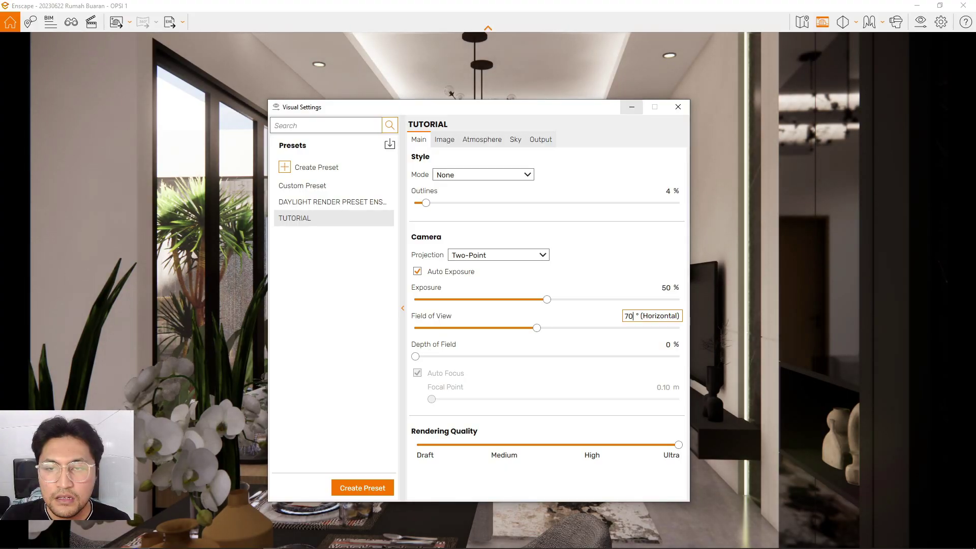
Minimize the visual settings, check the saved view LIVING ROOM_1 and switch the preview to LIVING ROOM_2.
left_click(631, 107)
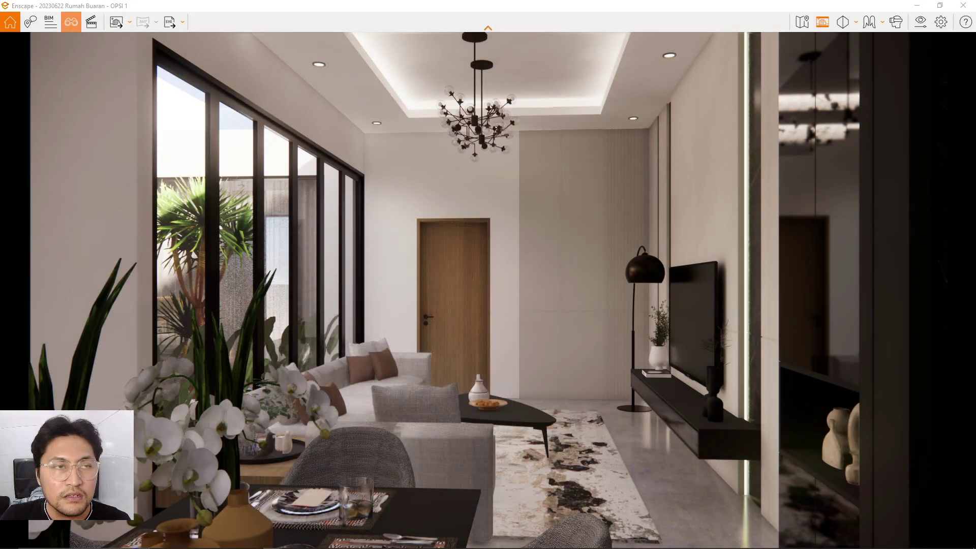
left_click(71, 22)
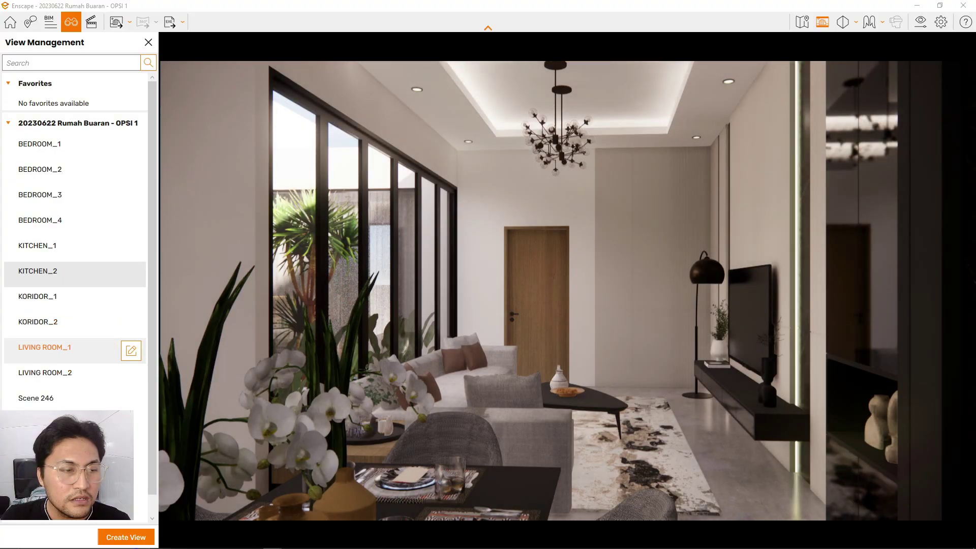
left_click(72, 351)
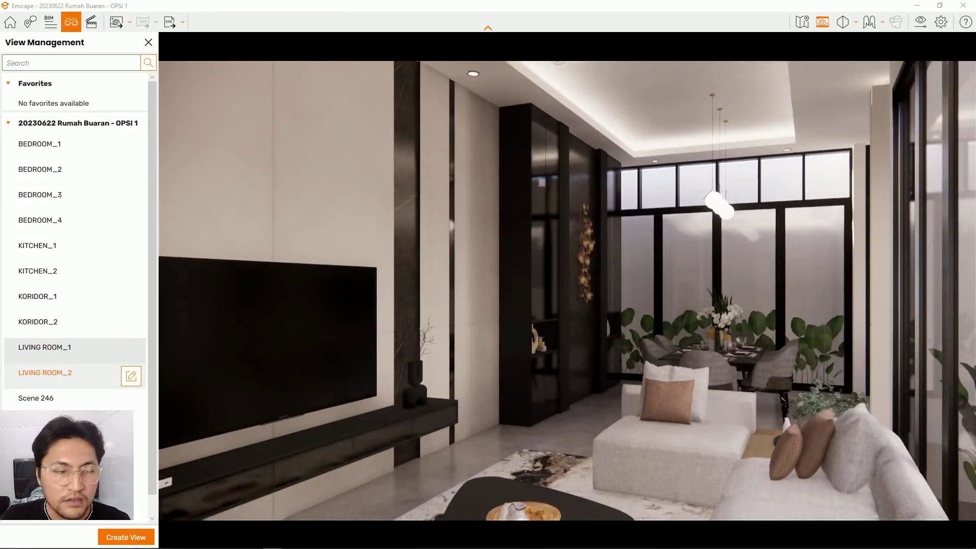
left_click(71, 375)
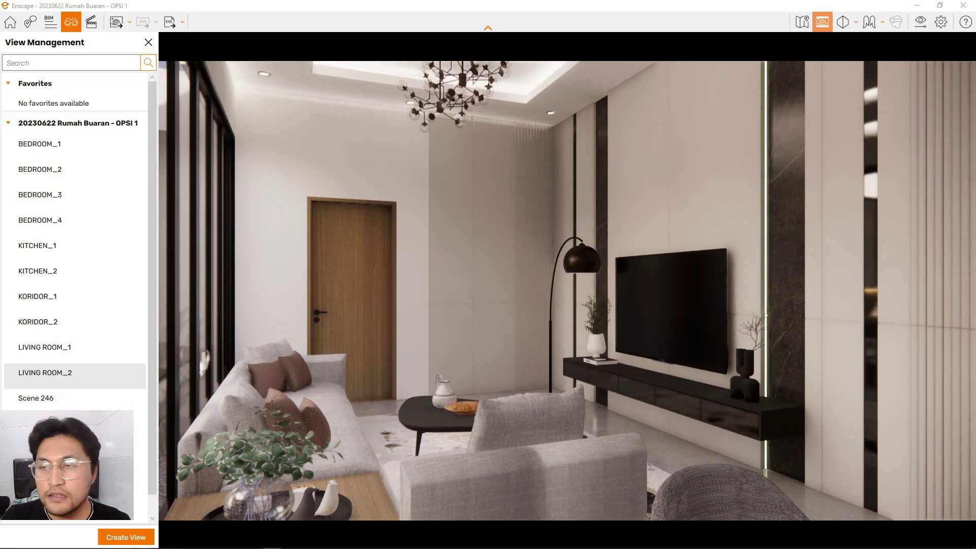
Reopen the TUTORIAL preset's visual settings beside the preview and set the sky's horizon source to Clear.
left_click(920, 21)
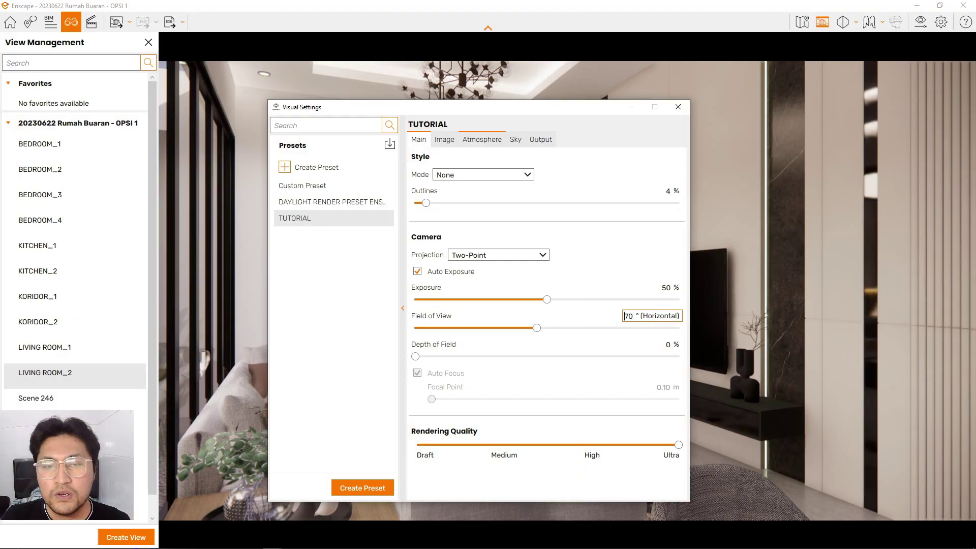
left_click(481, 140)
left_click_drag(325, 106, 562, 82)
left_click(752, 114)
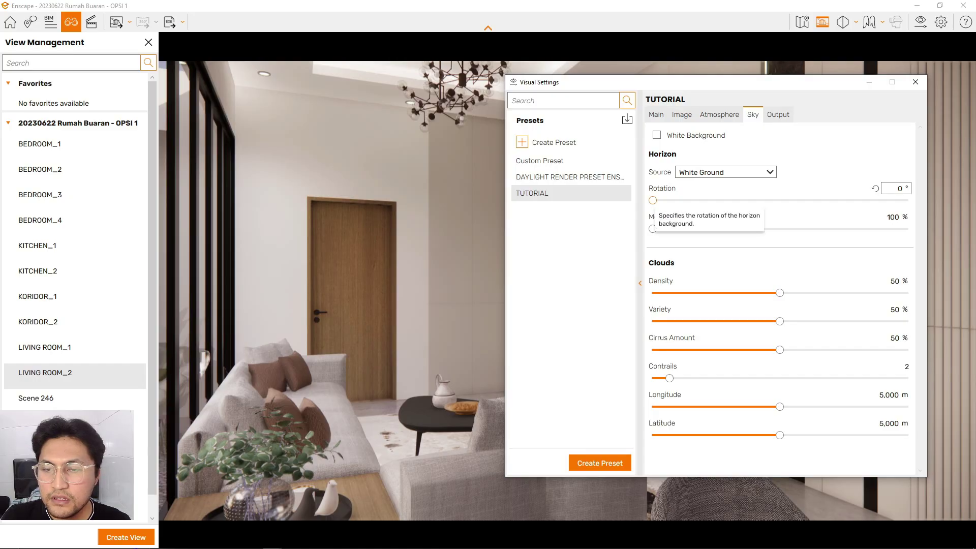
left_click(778, 114)
left_click(753, 115)
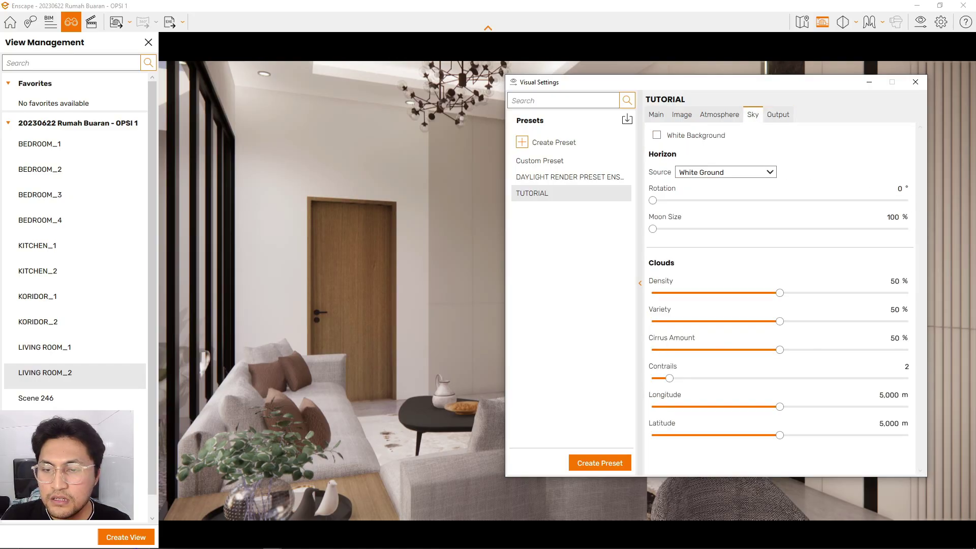
mouse_move(652, 200)
left_mouse_down()
mouse_move(888, 200)
mouse_move(652, 200)
left_mouse_up()
left_click(724, 171)
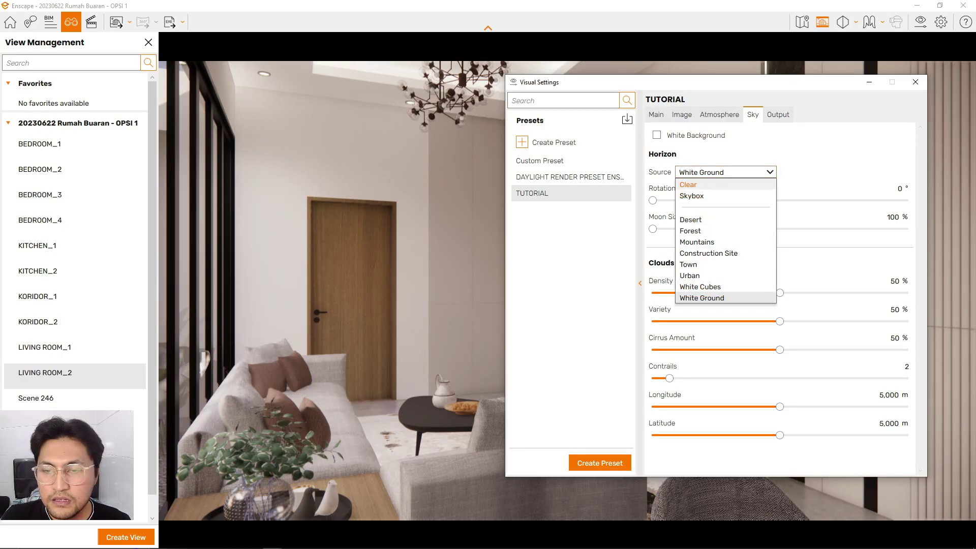
left_click(688, 184)
left_click(724, 172)
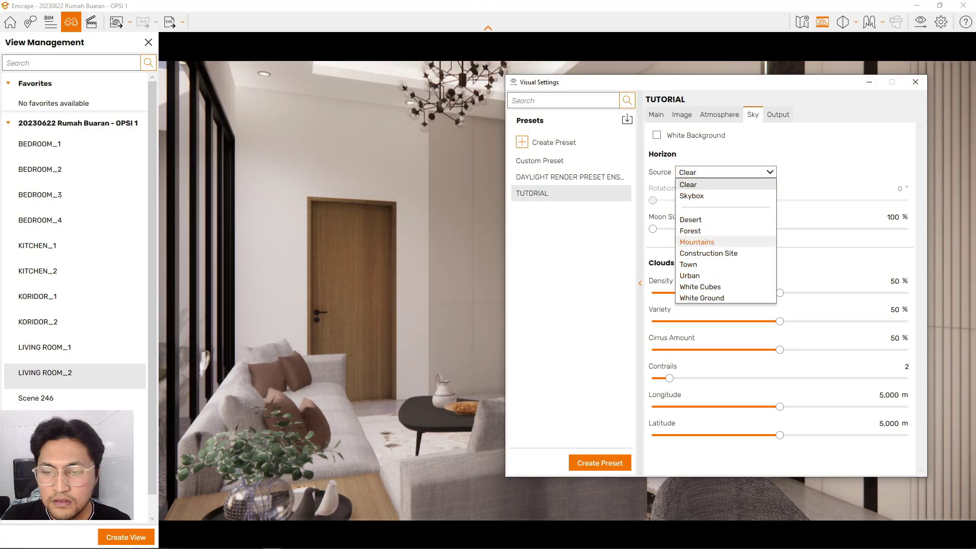
left_click(702, 185)
Set the night sky brightness to 50% and the cloud density to 43%, trying 0% for both beforehand.
left_click(719, 115)
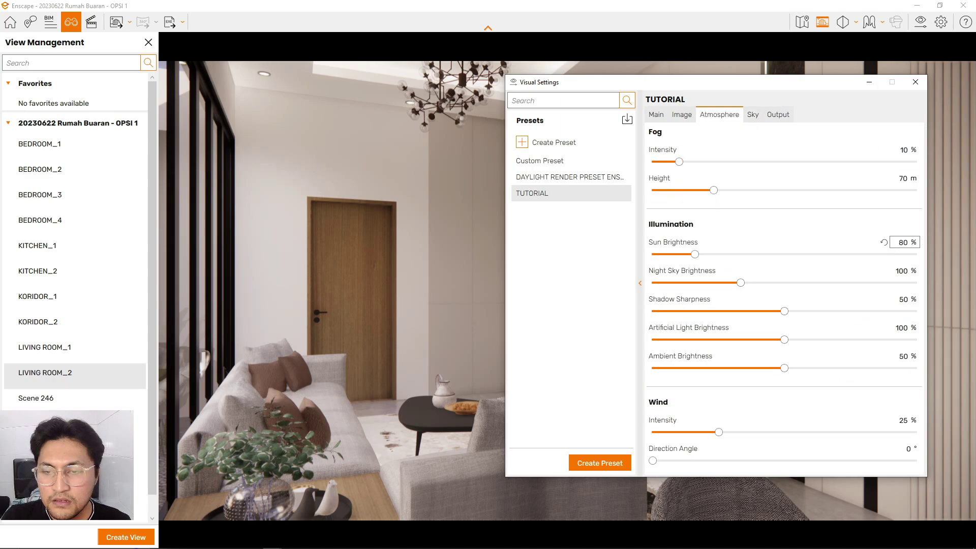
left_click_drag(740, 283, 652, 282)
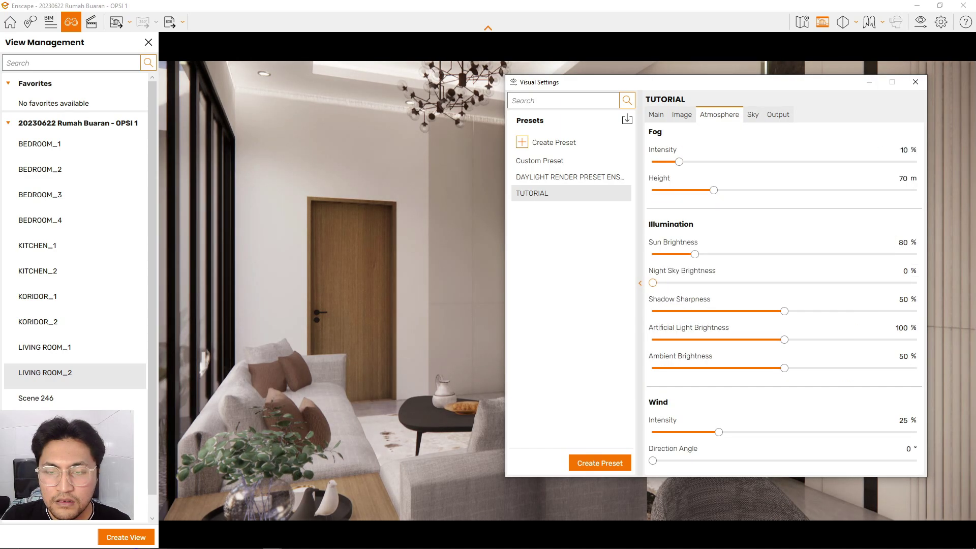
left_click(753, 114)
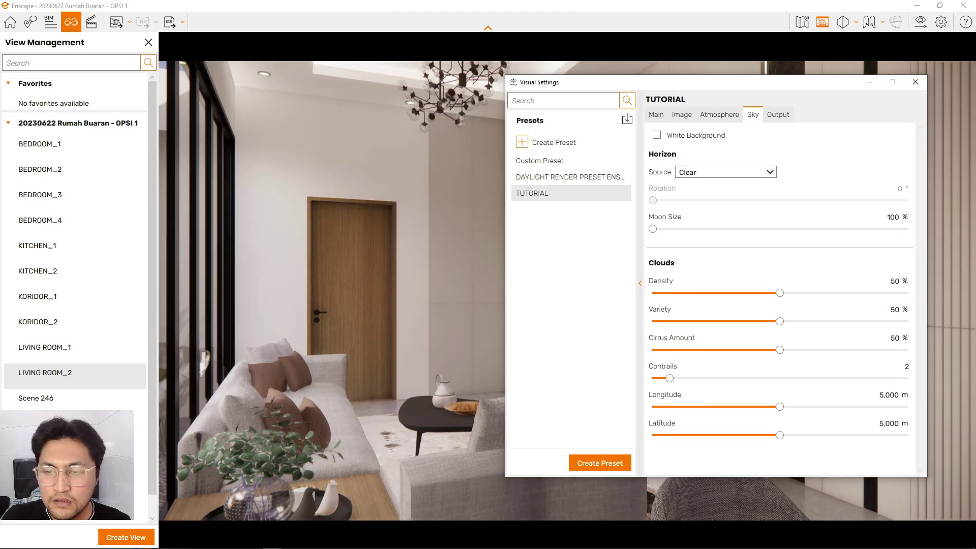
left_click(897, 280)
type("0")
key("Return")
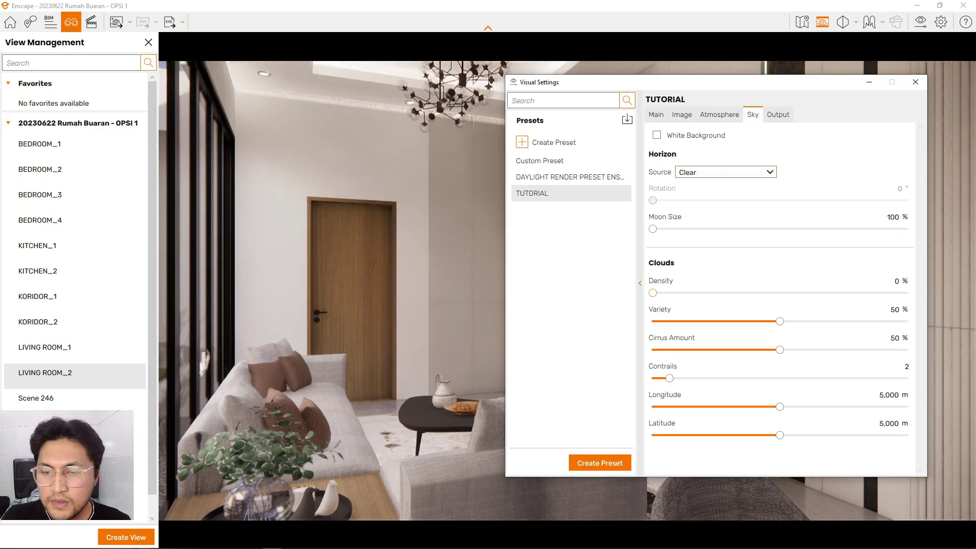
left_click_drag(653, 293, 762, 292)
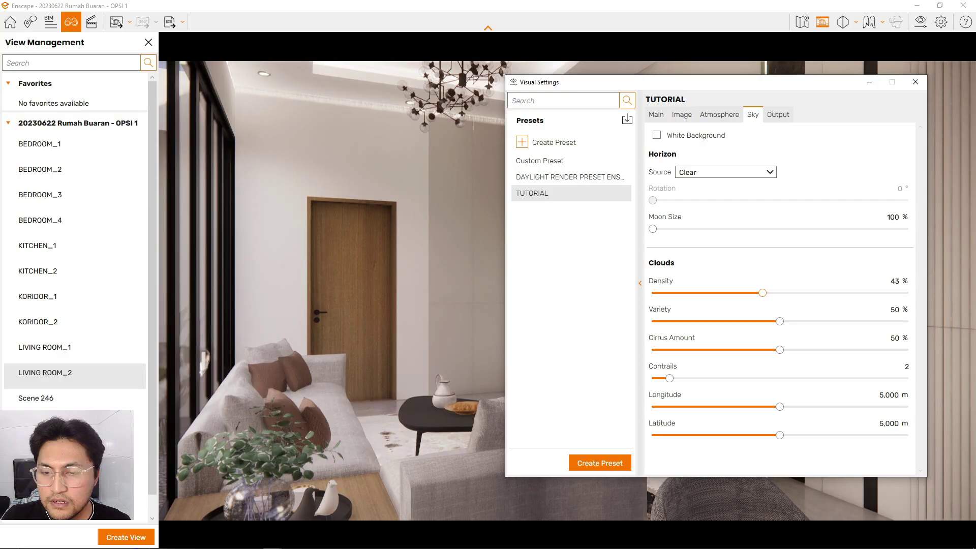
left_click(719, 115)
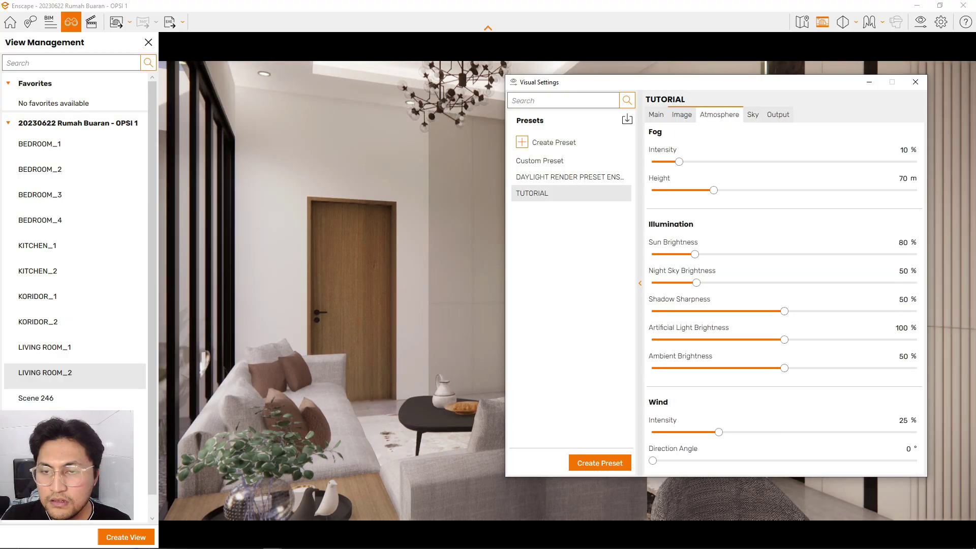
Set the image effects motion blur, lens flare, bloom, vignette and chromatic aberration to 0%.
left_click(682, 114)
left_click_drag(784, 327, 652, 327)
left_click(884, 344)
left_click(883, 372)
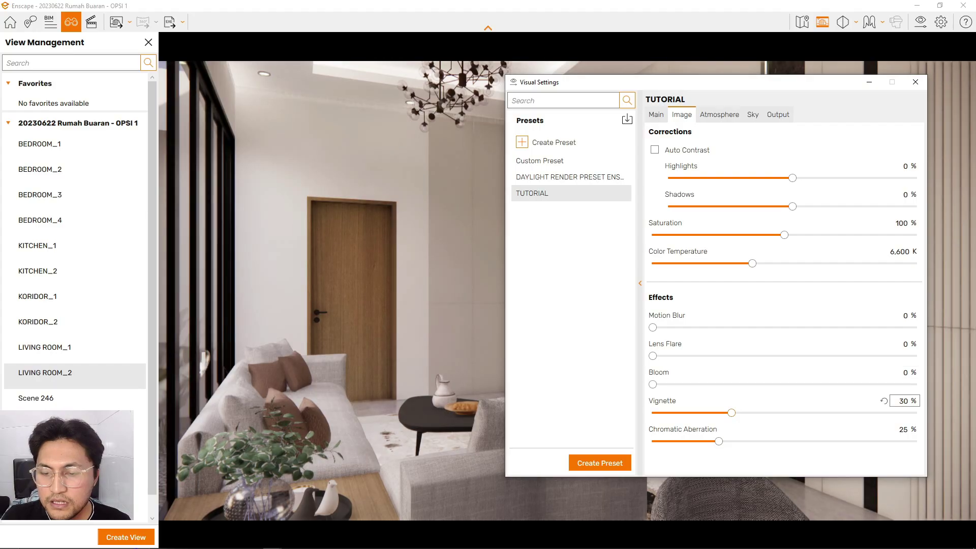
left_click(883, 401)
left_click(884, 429)
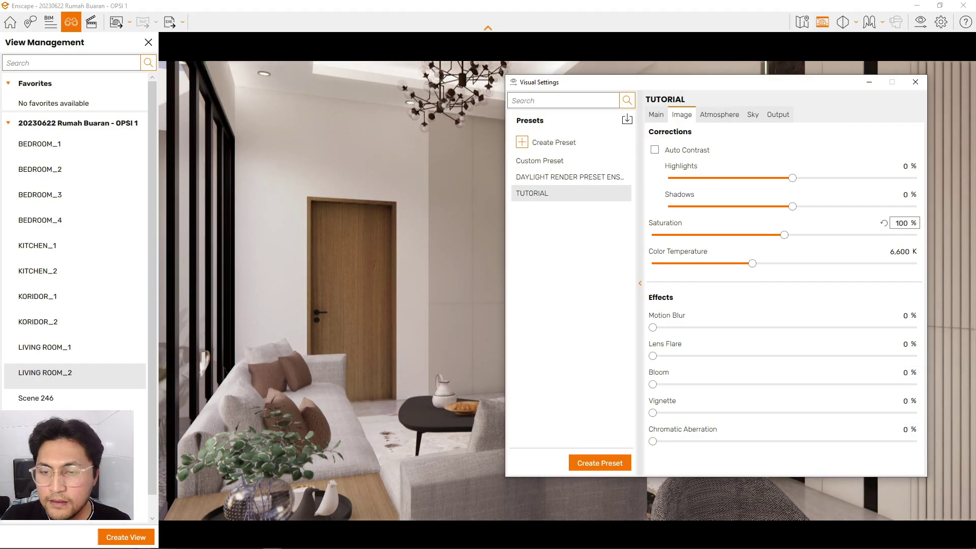
Raise the camera's exposure to 58% and review the preset's atmosphere and image settings.
left_click(656, 114)
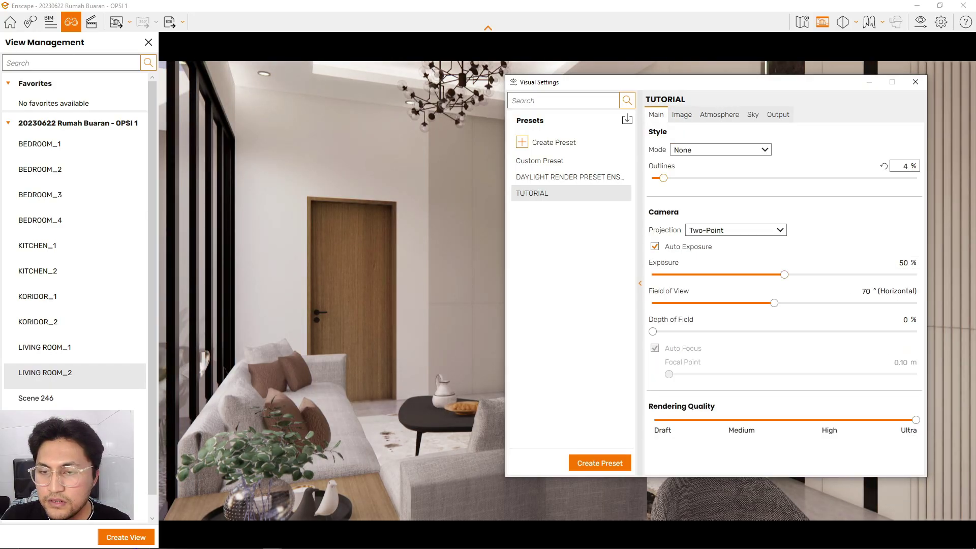
left_click_drag(784, 274, 799, 274)
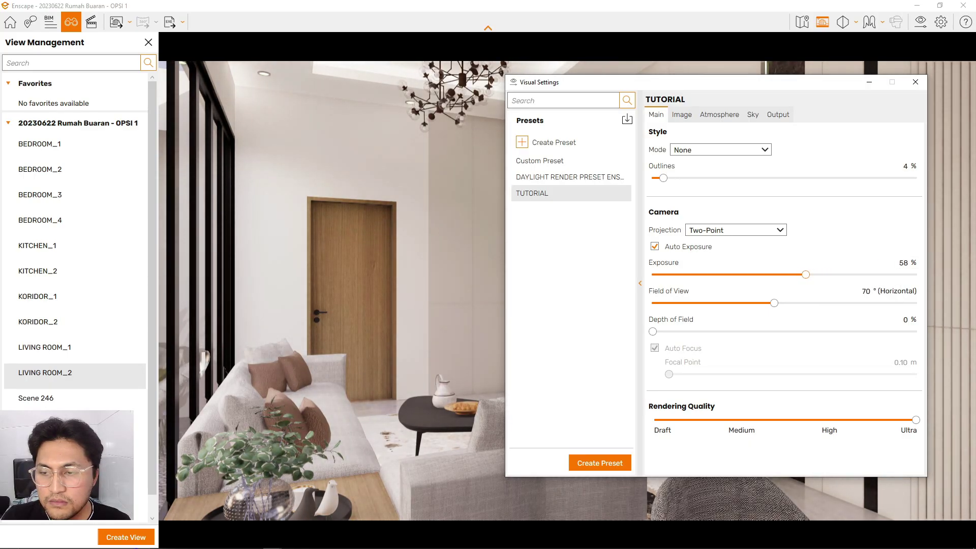
left_click(719, 115)
left_click(682, 115)
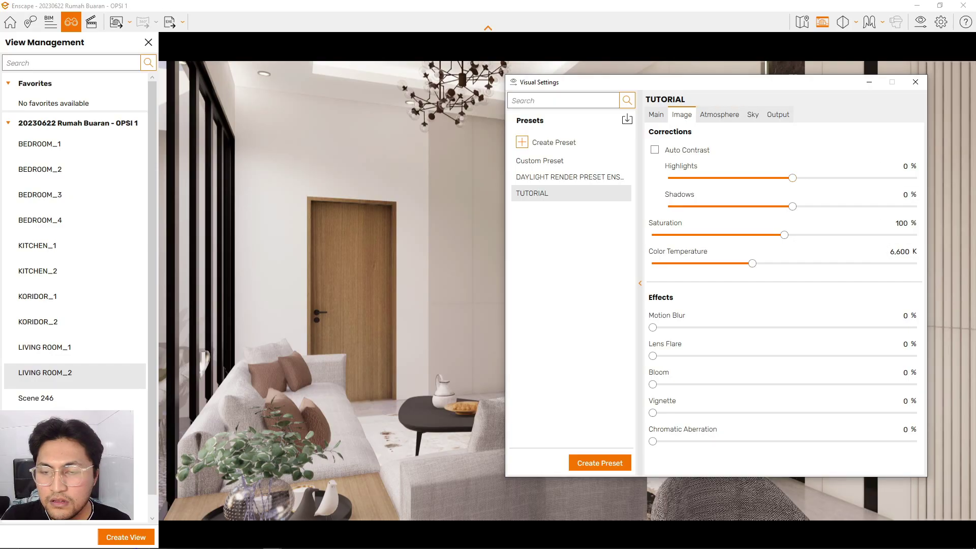
Pull the preview camera back to the dining table beside the orchids and bring up the atmosphere settings.
left_click_drag(696, 84, 351, 99)
scroll(737, 295, "down", 3)
left_click_drag(737, 294, 833, 315)
left_click(374, 129)
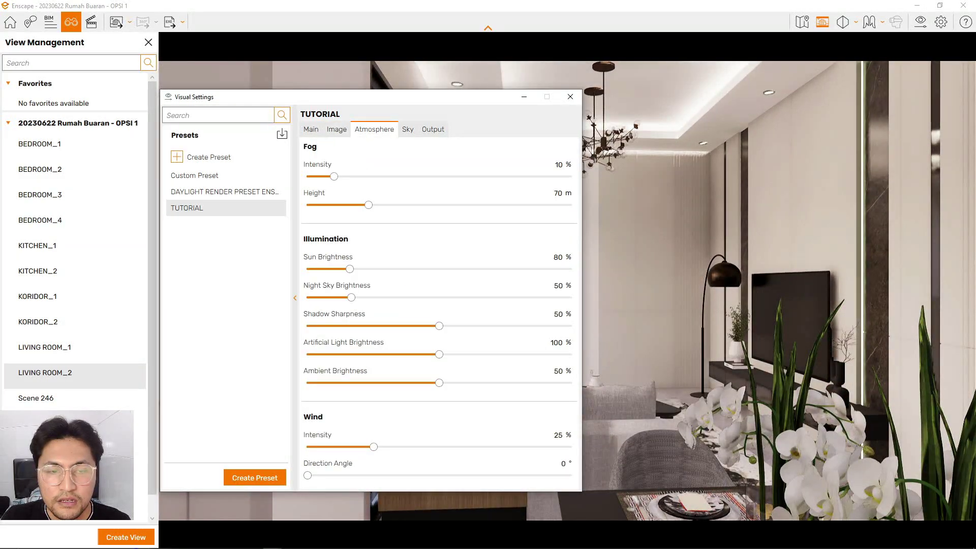
Set sun brightness to 1%, night sky brightness and shadow sharpness to 0%, and ambient brightness to 70%.
left_click_drag(387, 99, 768, 105)
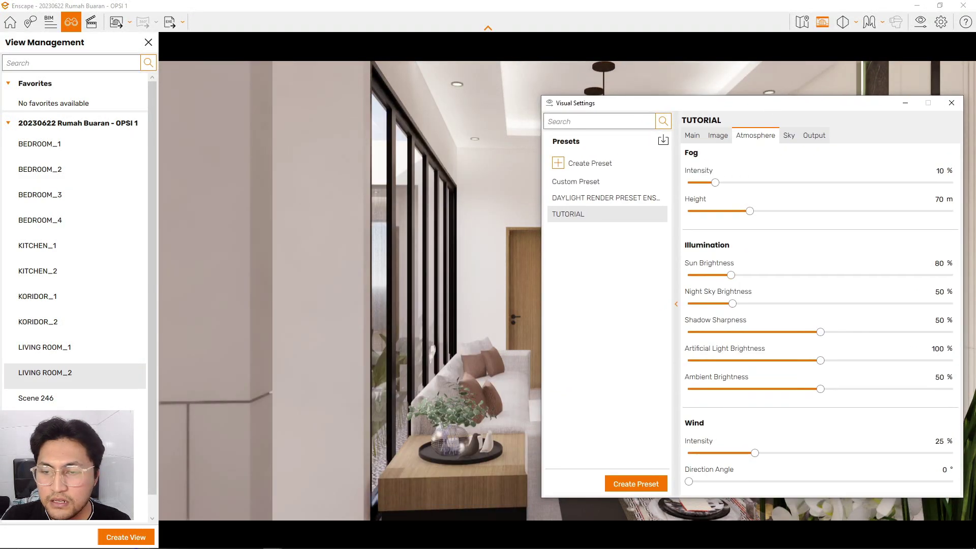
left_click_drag(730, 275, 689, 275)
left_click_drag(732, 304, 689, 304)
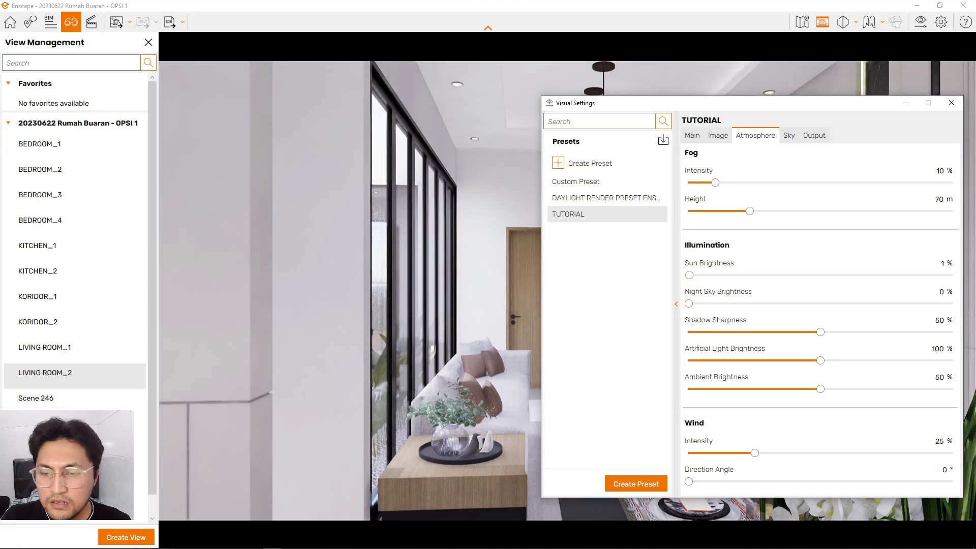
left_click_drag(820, 332, 689, 332)
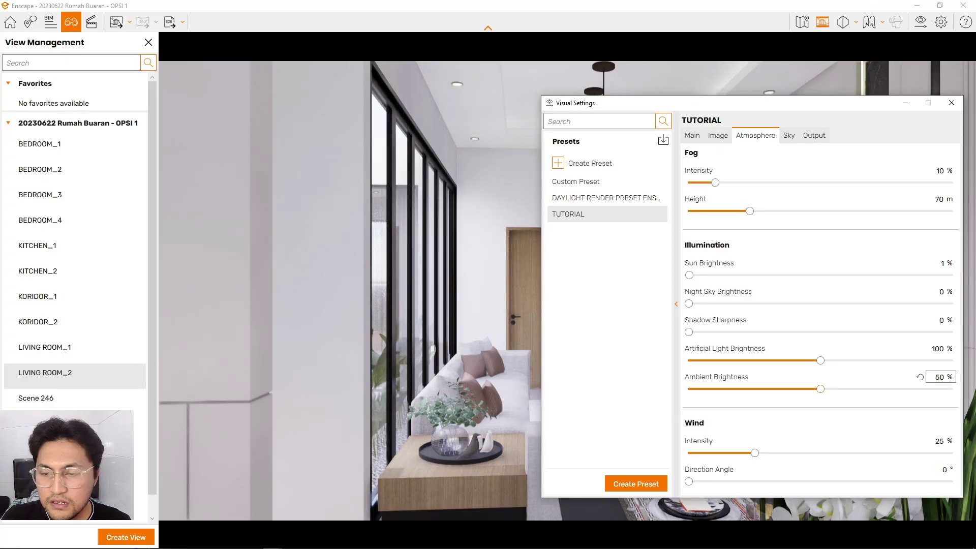
left_click_drag(820, 389, 873, 389)
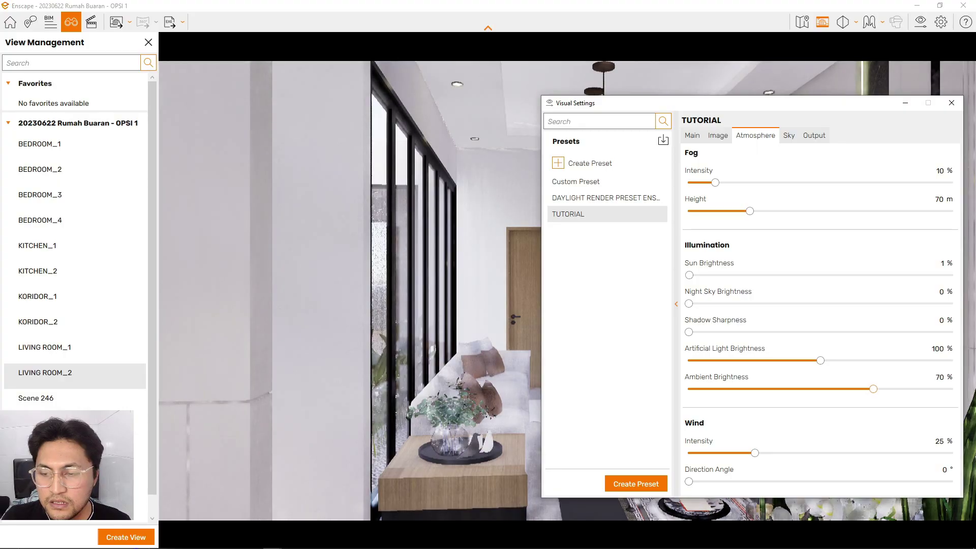
Close the view list, shift the settings window aside and inspect the new lighting from behind the dining table.
left_click_drag(760, 111, 305, 95)
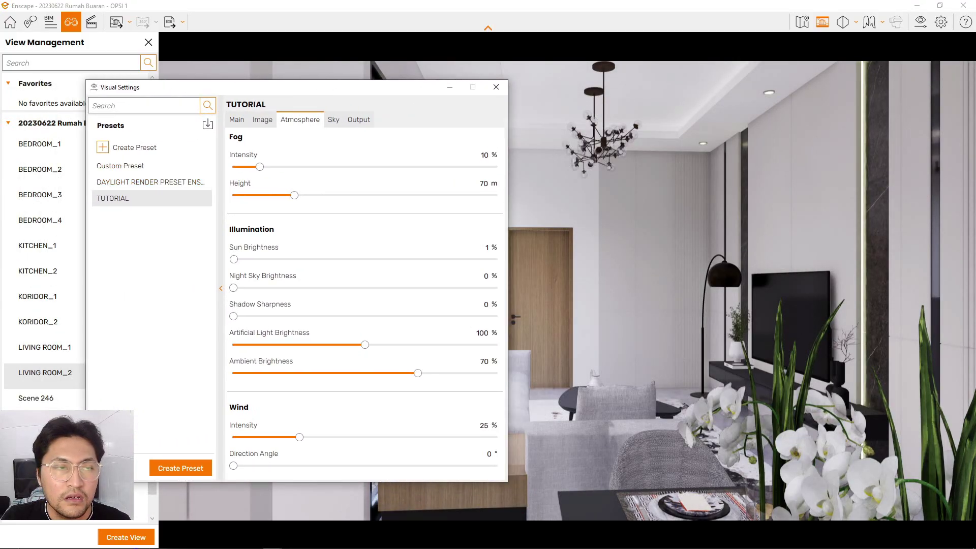
left_click(149, 42)
left_click_drag(242, 92, 204, 60)
scroll(701, 289, "down", 2)
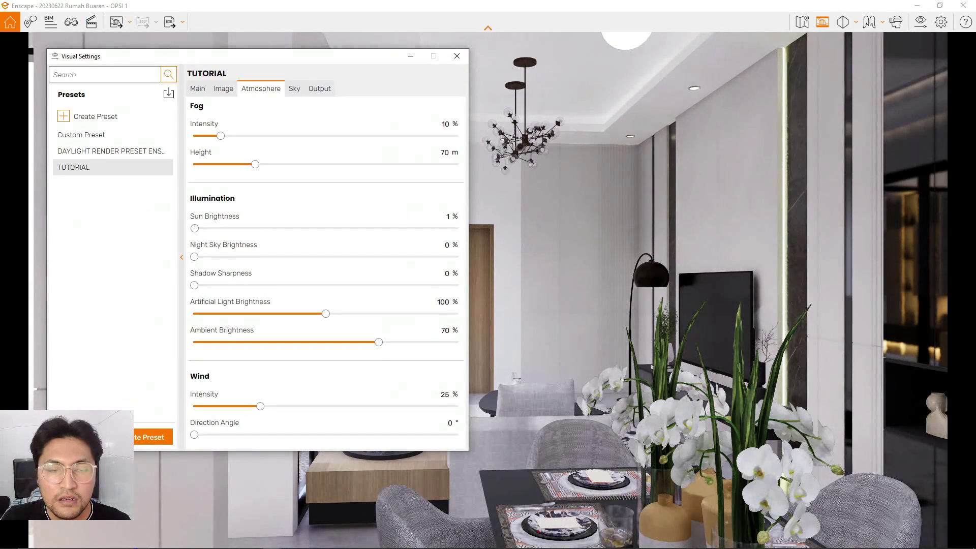
scroll(702, 290, "down", 3)
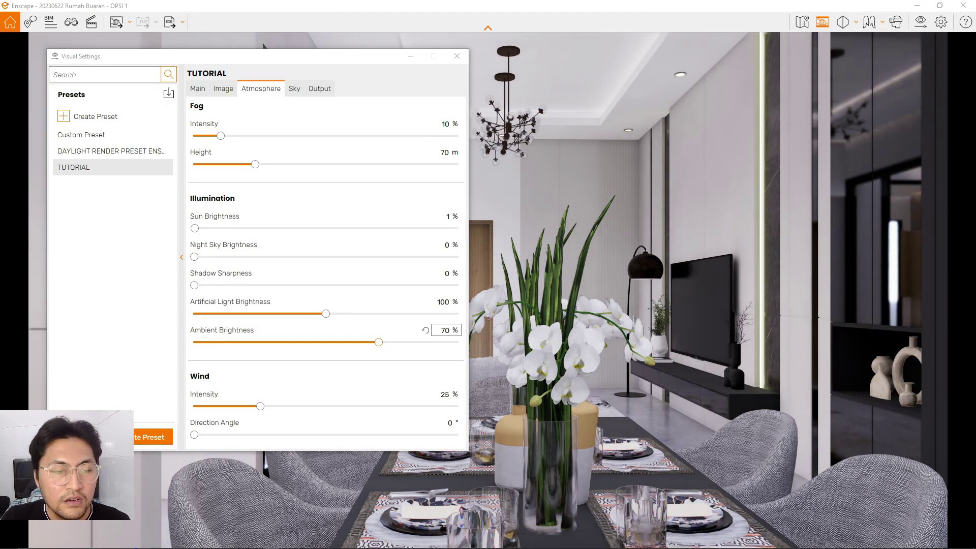
Shrink the Enscape preview to a window over SketchUp and return it to the saved view LIVING ROOM_2.
mouse_move(579, 5)
left_mouse_down()
mouse_move(965, 157)
mouse_move(755, 131)
mouse_move(713, 103)
left_mouse_up()
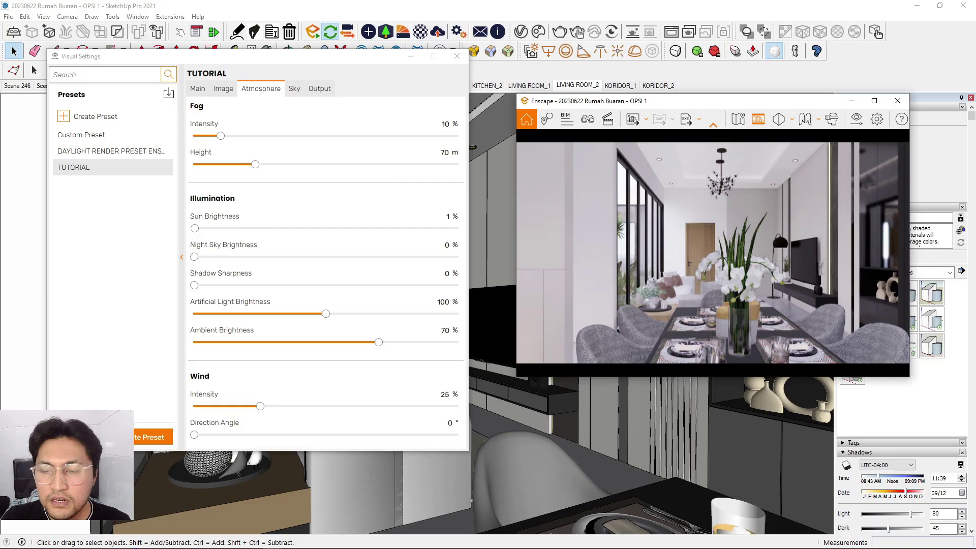
left_click(588, 119)
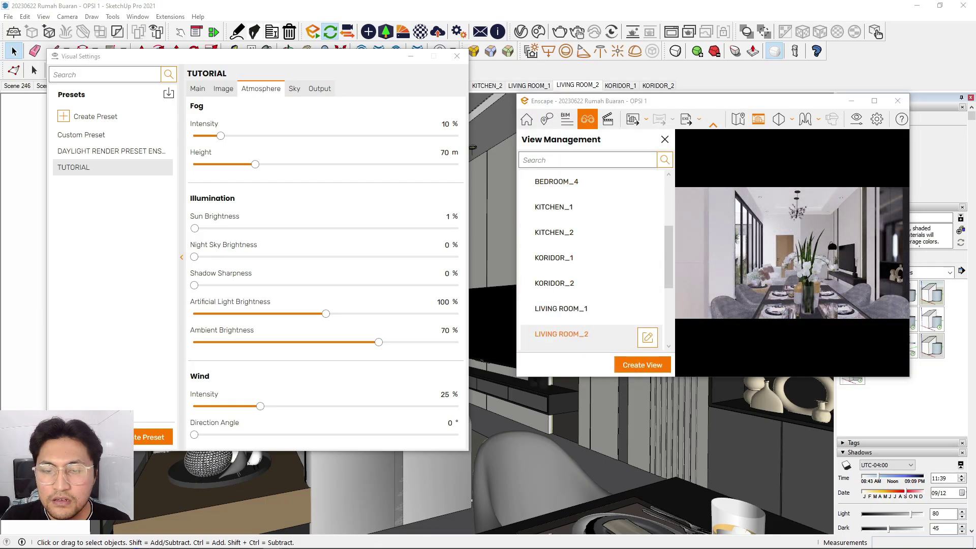
left_click(561, 334)
left_click(560, 312)
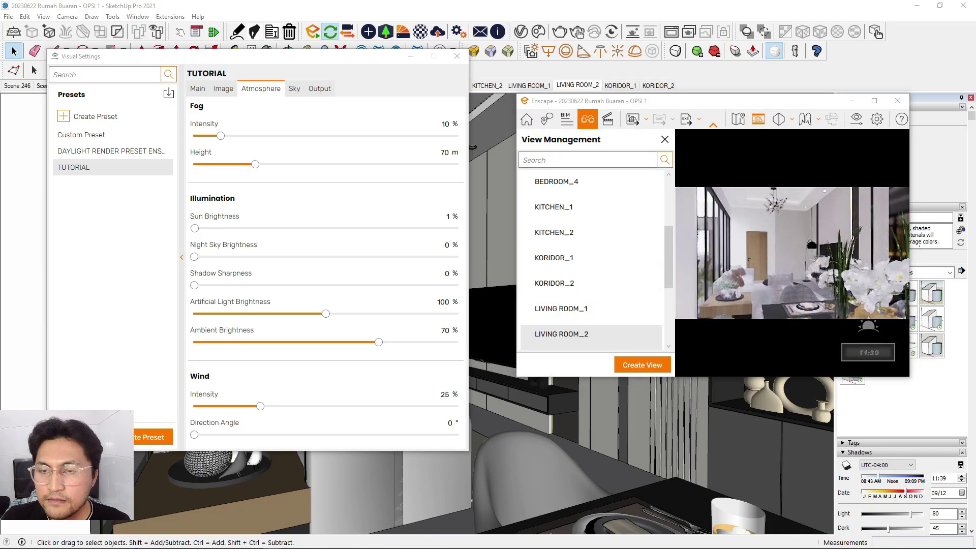
left_click(665, 140)
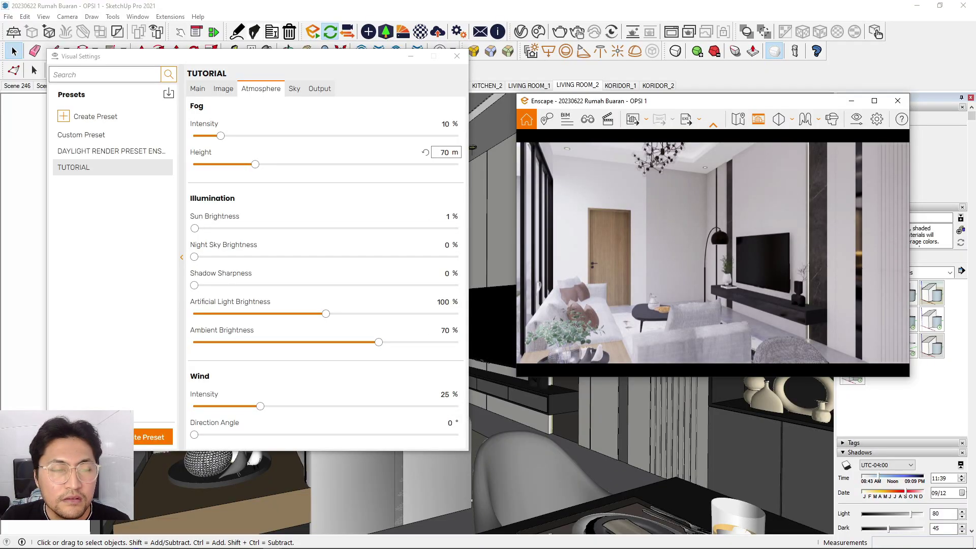
Review the preset's sky settings and the available horizon sources, keeping Clear.
left_click(294, 88)
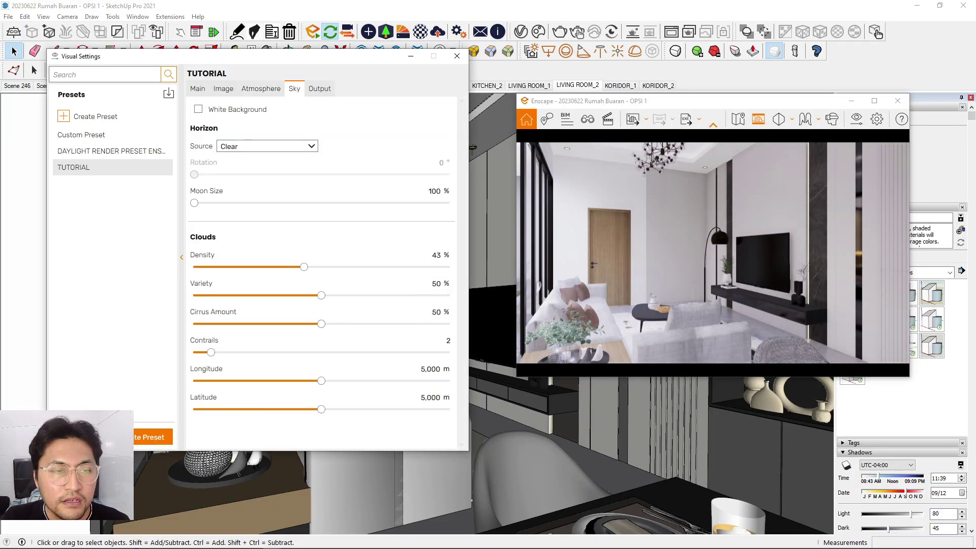
left_click(267, 147)
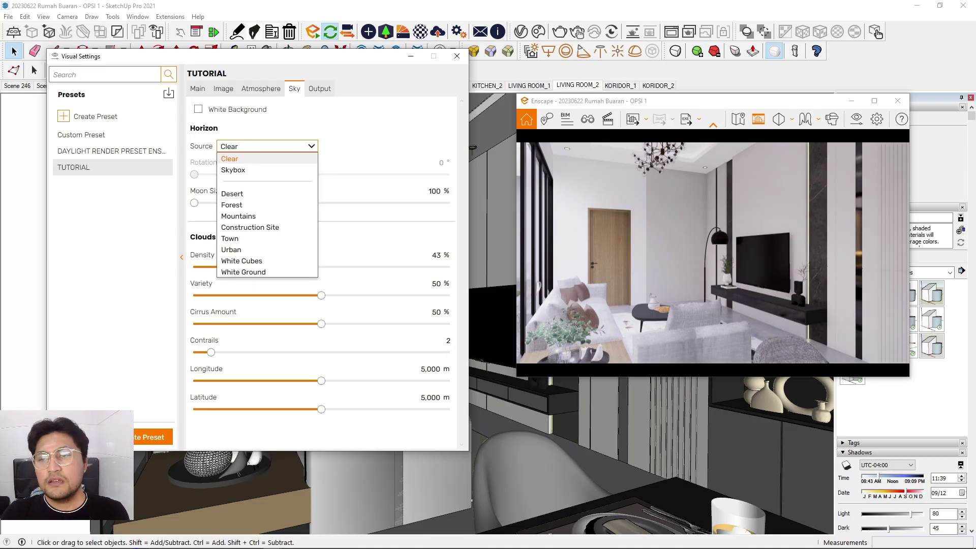
left_click(266, 146)
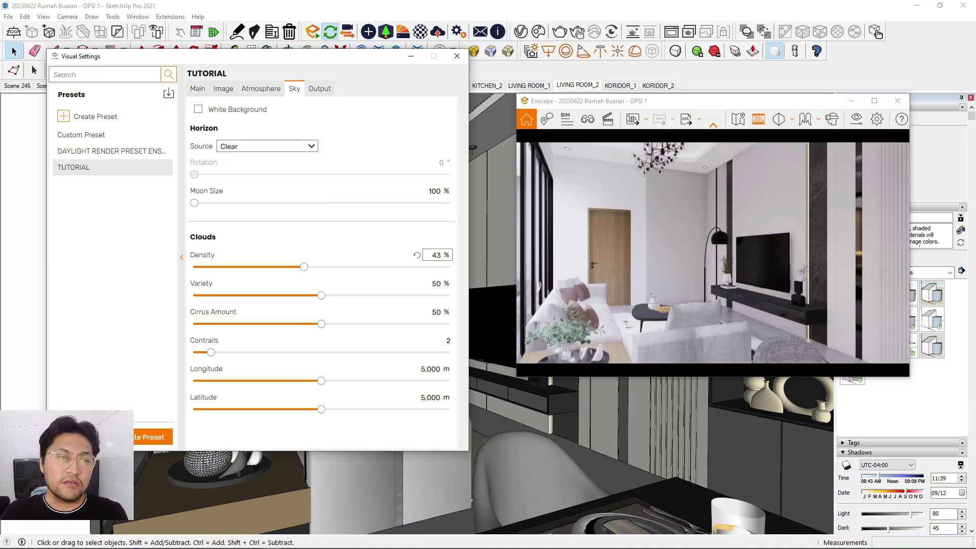
Review the preset's output settings and set the camera exposure to 53%.
left_click(320, 88)
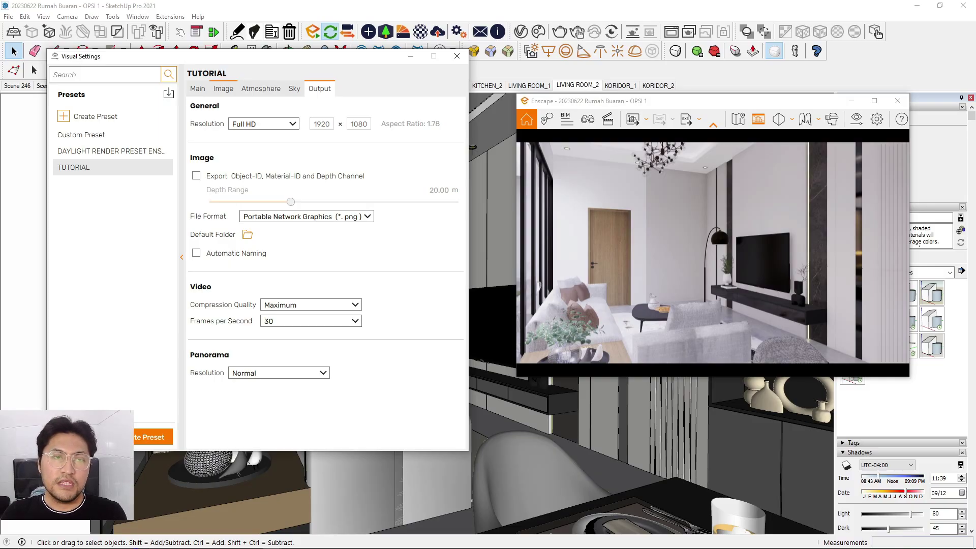
left_click(197, 89)
left_click_drag(347, 248, 325, 249)
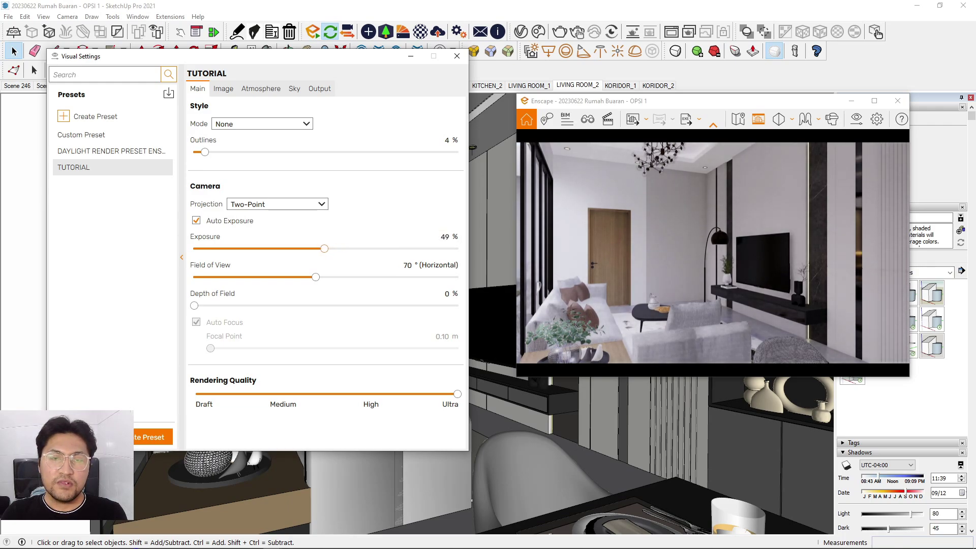
left_click_drag(330, 248, 339, 248)
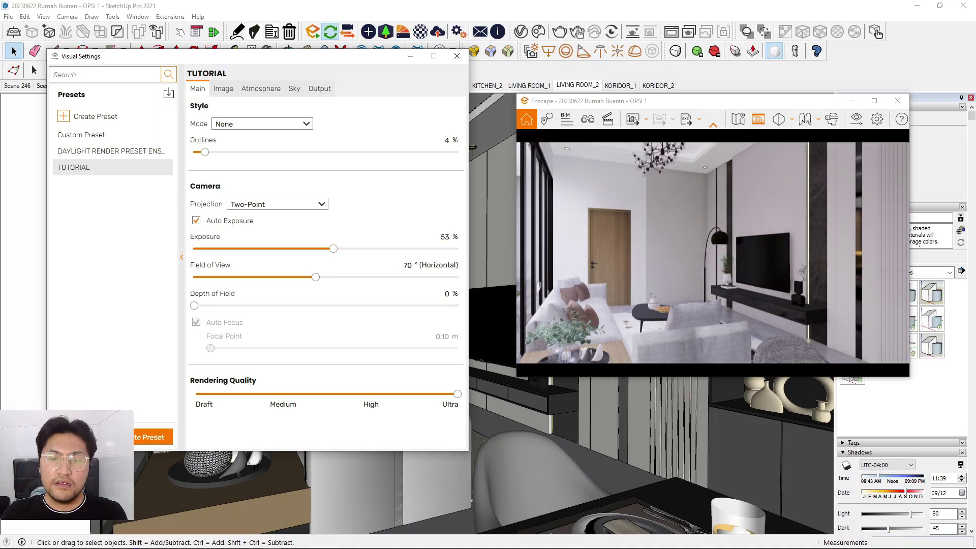
Look around the living room preview to examine how light falls on the garden windows, sofa, door and TV wall.
right_click_drag(713, 247, 762, 247)
scroll(712, 246, "down", 3)
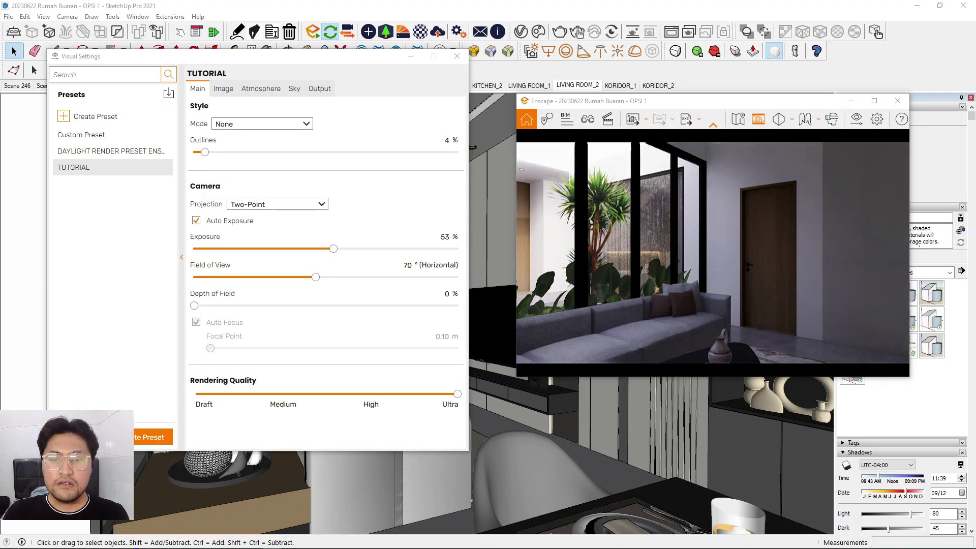
scroll(712, 246, "down", 2)
middle_click_drag(712, 247, 749, 249)
scroll(712, 247, "down", 1)
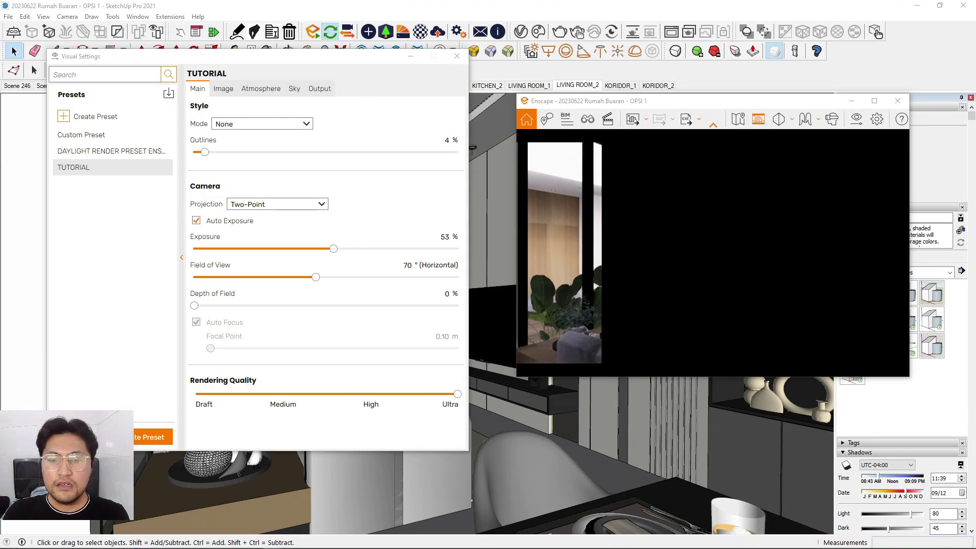
scroll(713, 247, "up", 1)
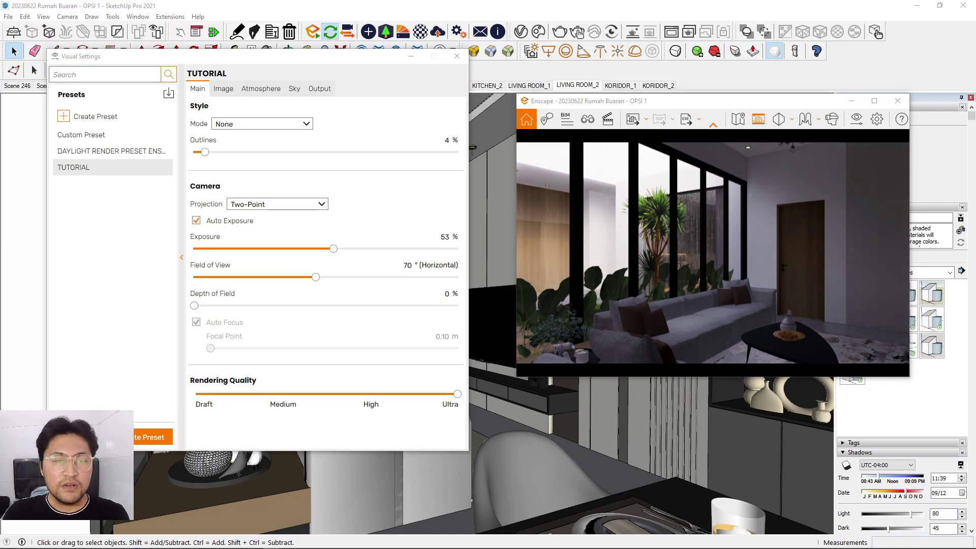
right_click_drag(713, 247, 777, 248)
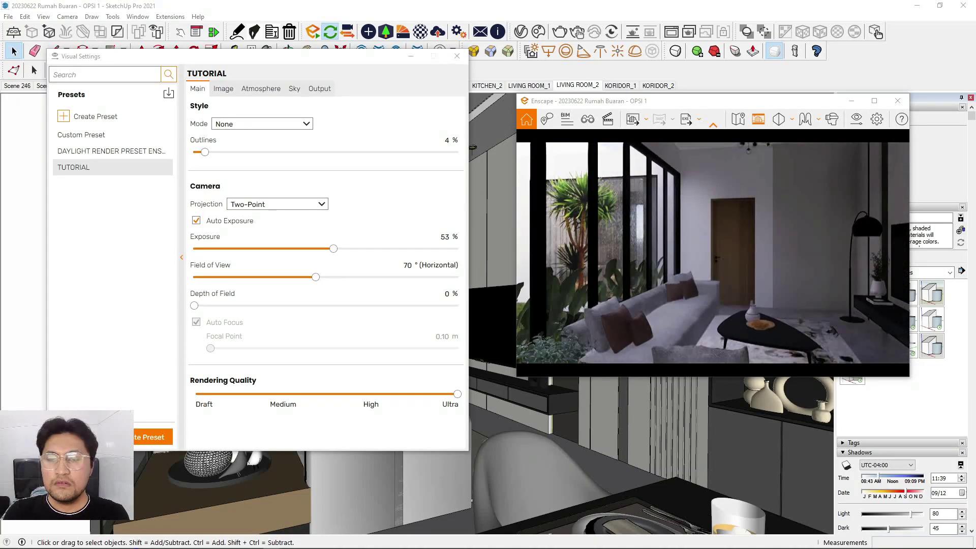
mouse_move(712, 247)
right_mouse_down()
mouse_move(737, 247)
mouse_move(703, 248)
right_mouse_up()
left_click_drag(712, 247, 739, 246)
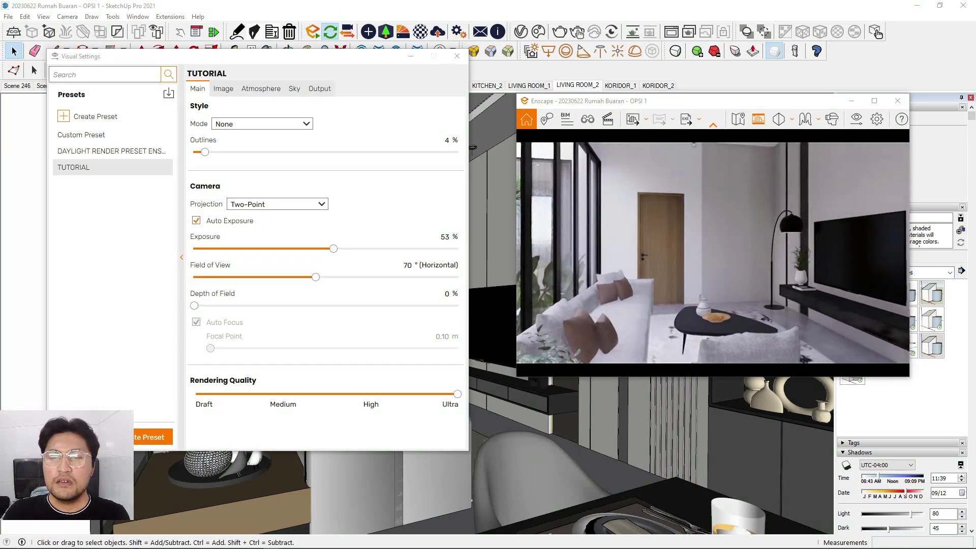
key("d")
Enable White Background in the sky settings and change the horizon source from Clear to Skybox.
left_click(261, 88)
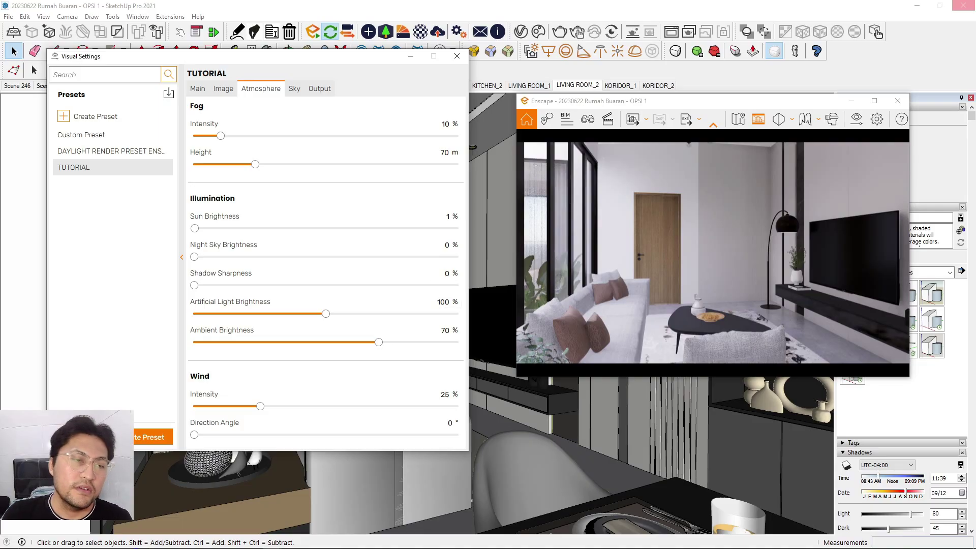
left_click(294, 88)
left_click(268, 146)
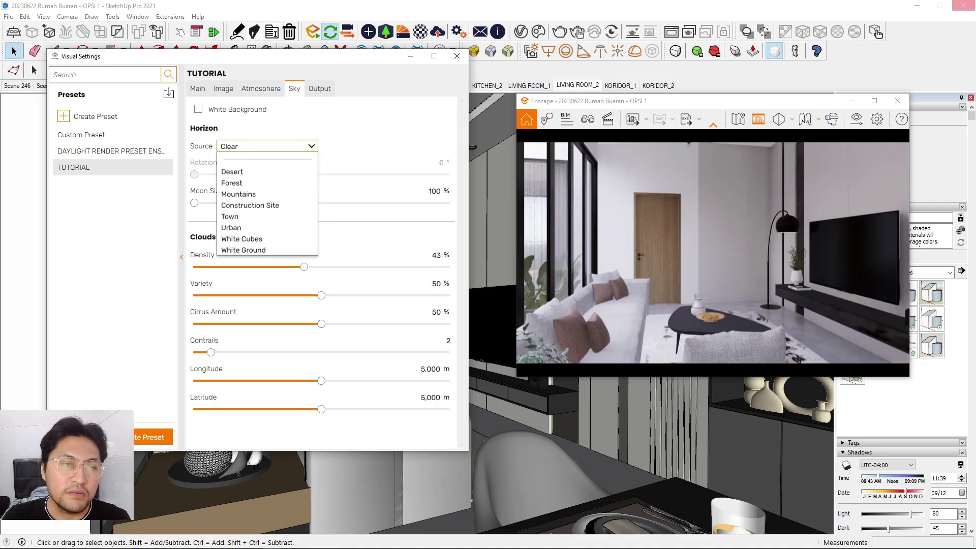
left_click(268, 146)
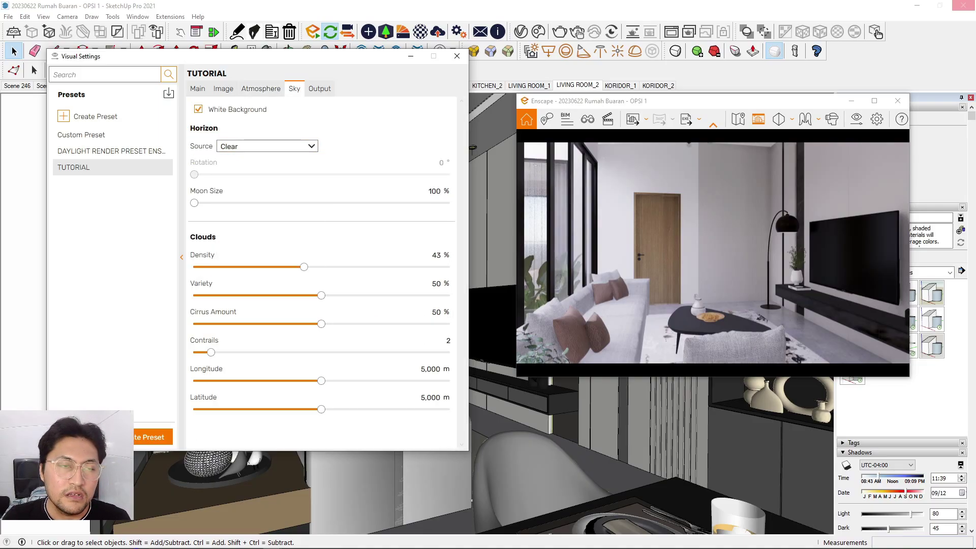
left_click(267, 147)
left_click(239, 166)
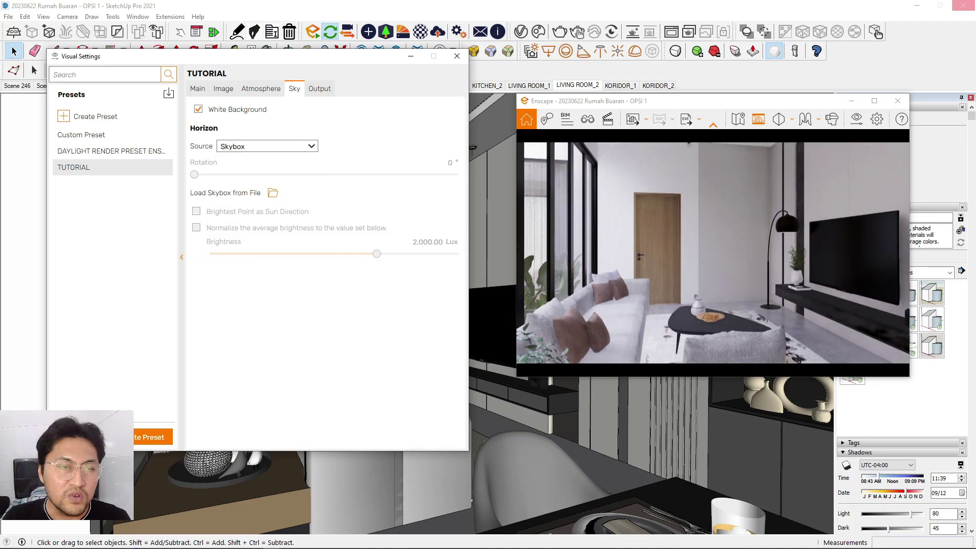
Load the dreifaltigkeitsberg_2k HDR file from the HDRI folder on drive D as the skybox.
left_click(273, 192)
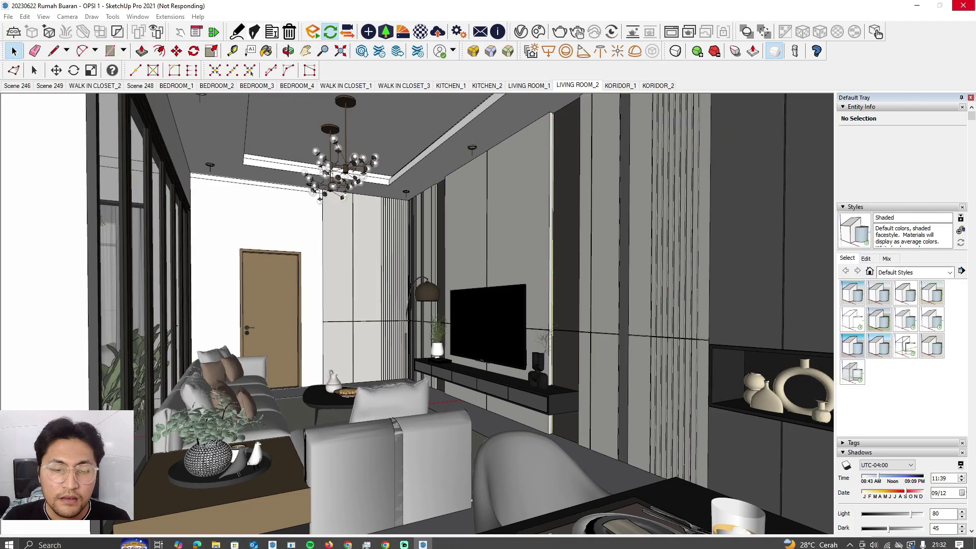
left_click(272, 541)
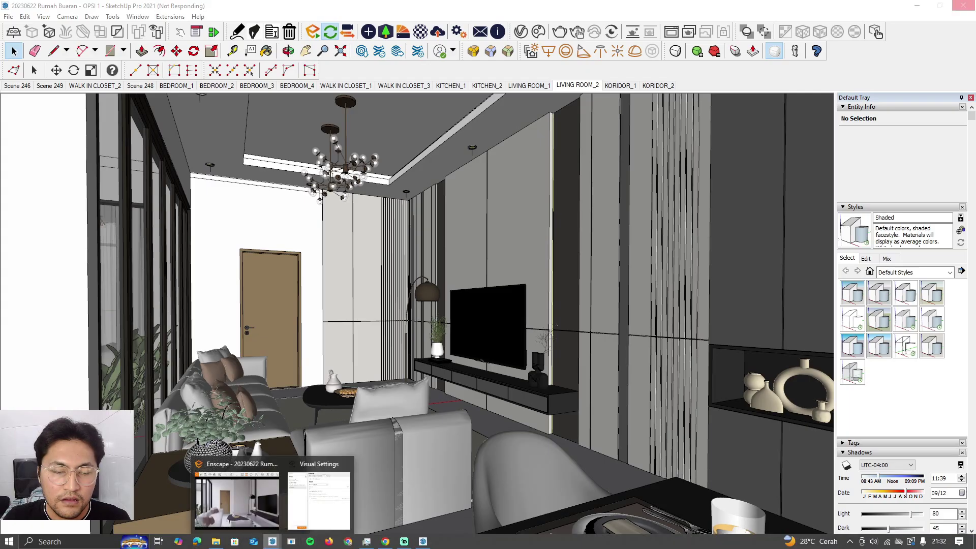
left_click(236, 499)
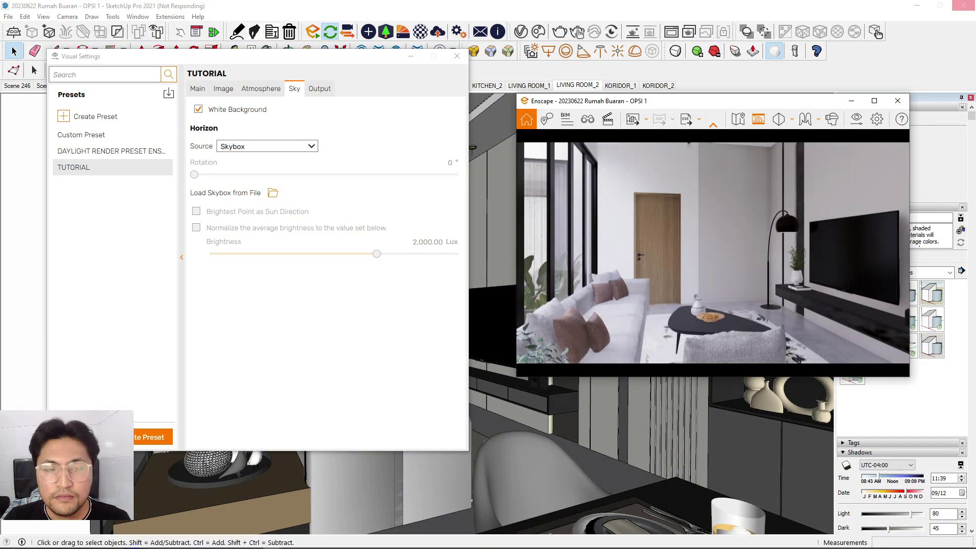
left_click(917, 5)
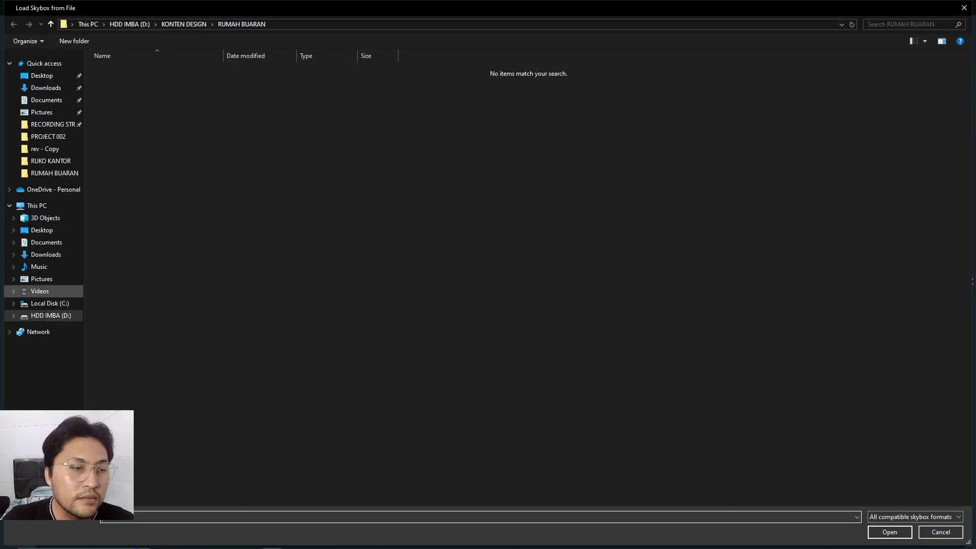
left_click(51, 315)
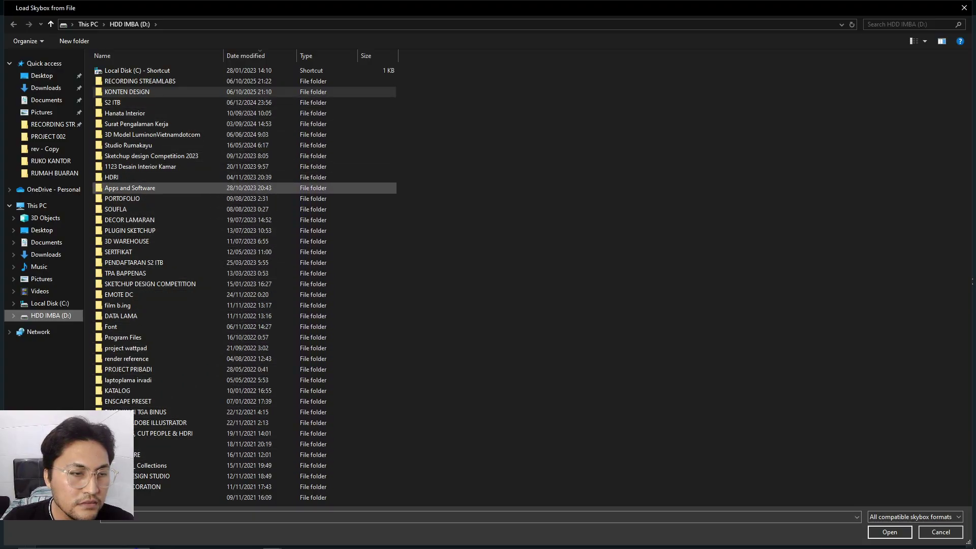
left_click(113, 177)
double_click(132, 176)
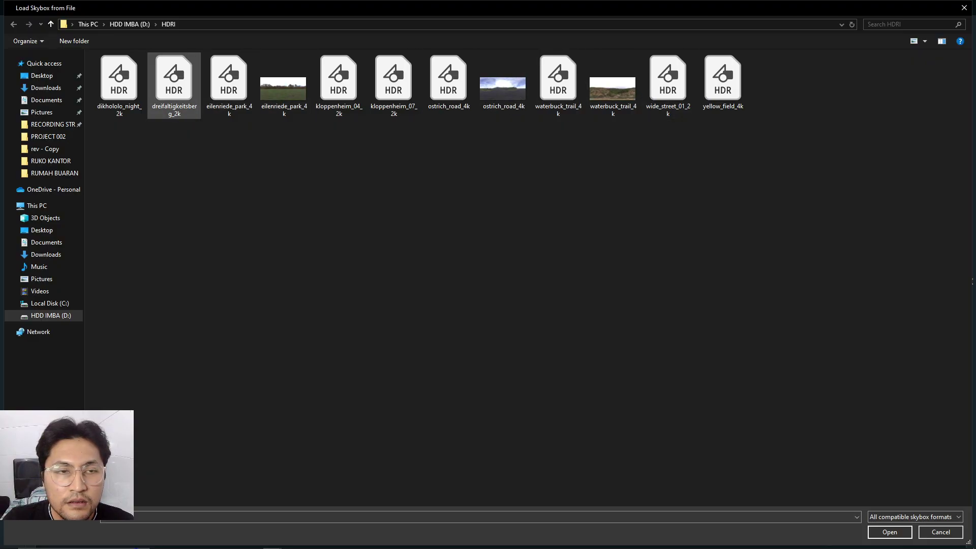
left_click(173, 85)
key("Return")
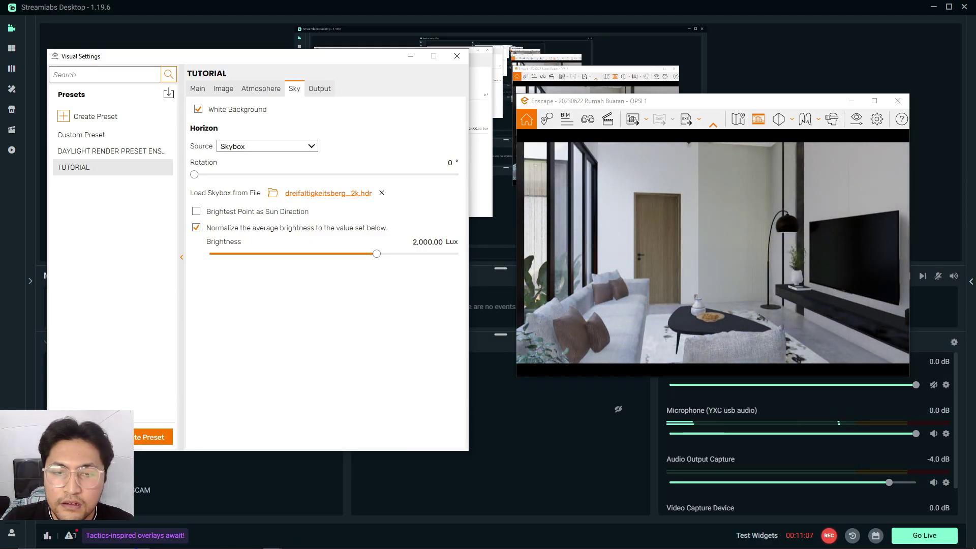
Move through the preview out to the courtyard garden and back indoors to examine the skybox lighting.
key("a")
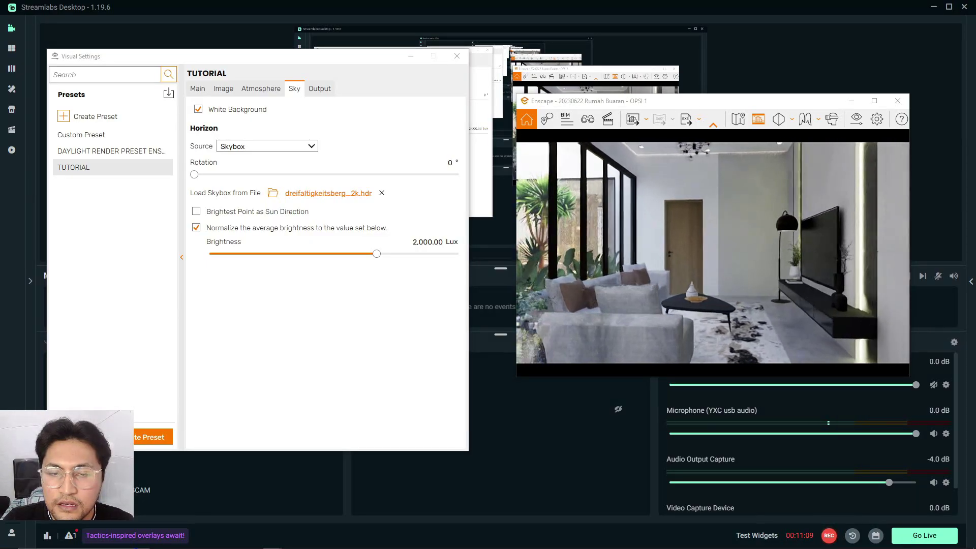
key("a")
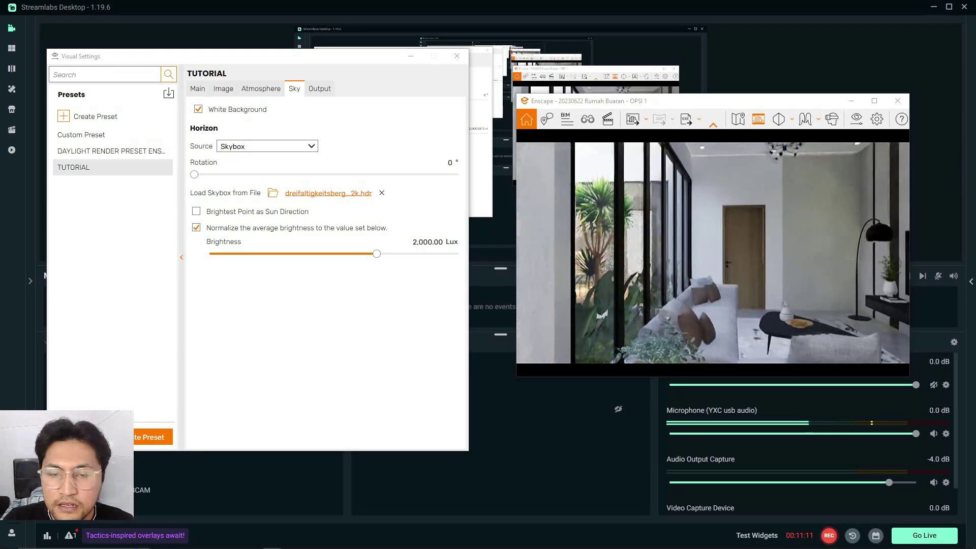
key("w")
key("a")
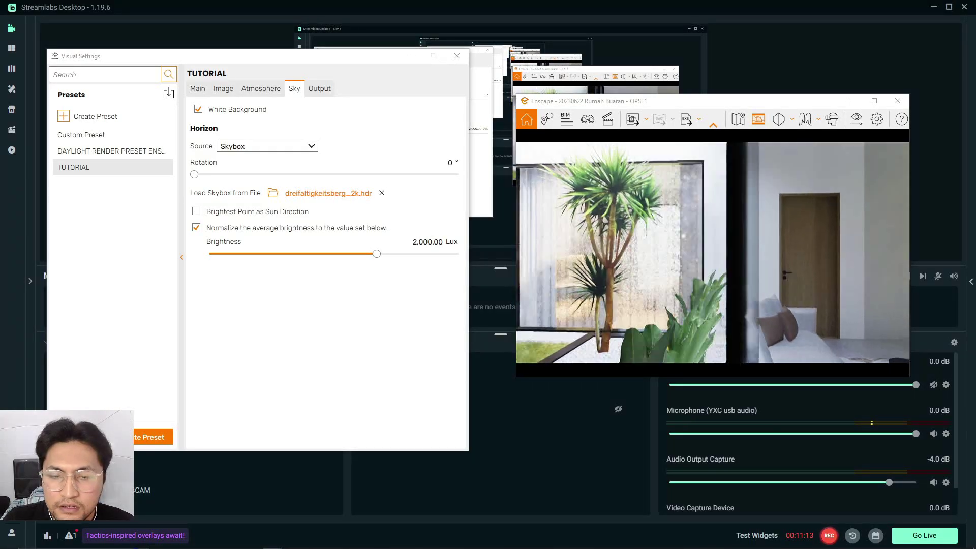
key("a")
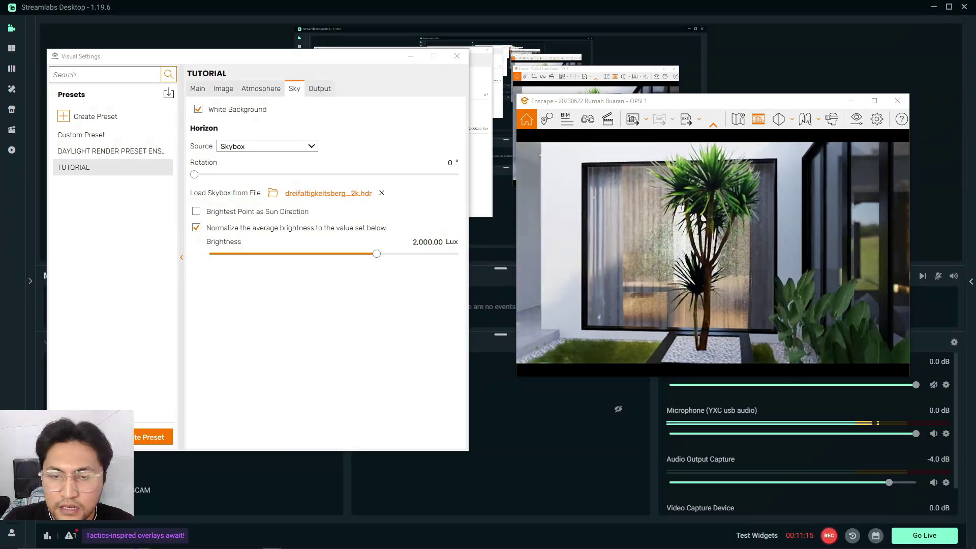
key("a")
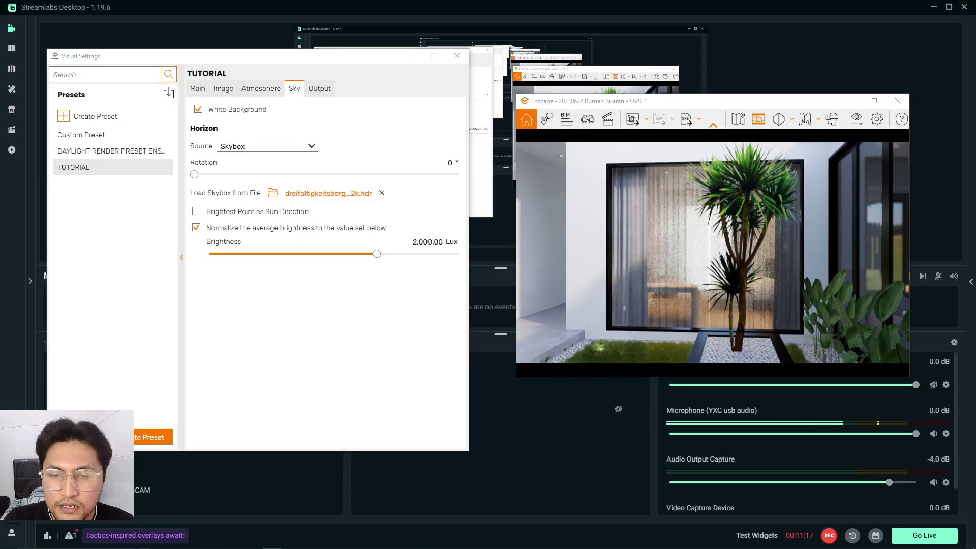
key("a")
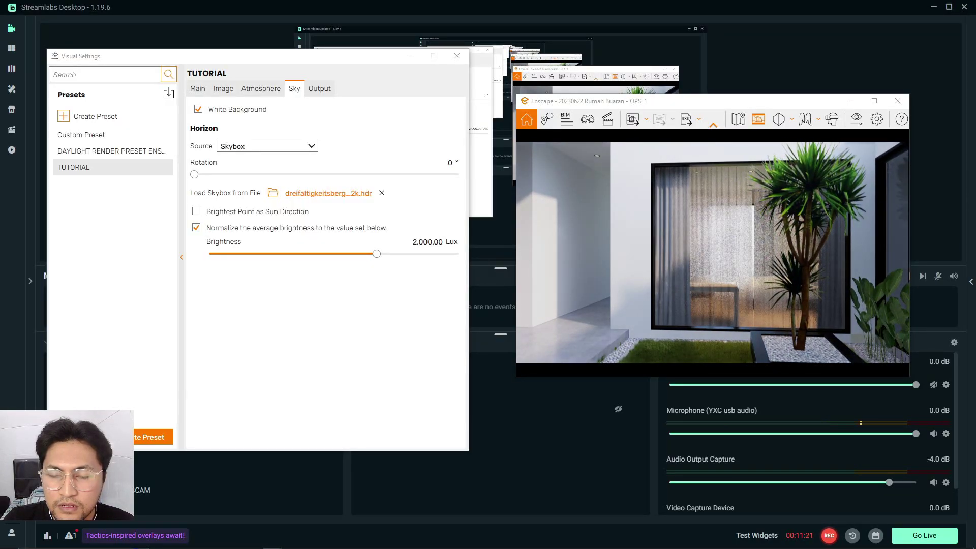
key("a")
right_click_drag(713, 252, 656, 253)
key("s")
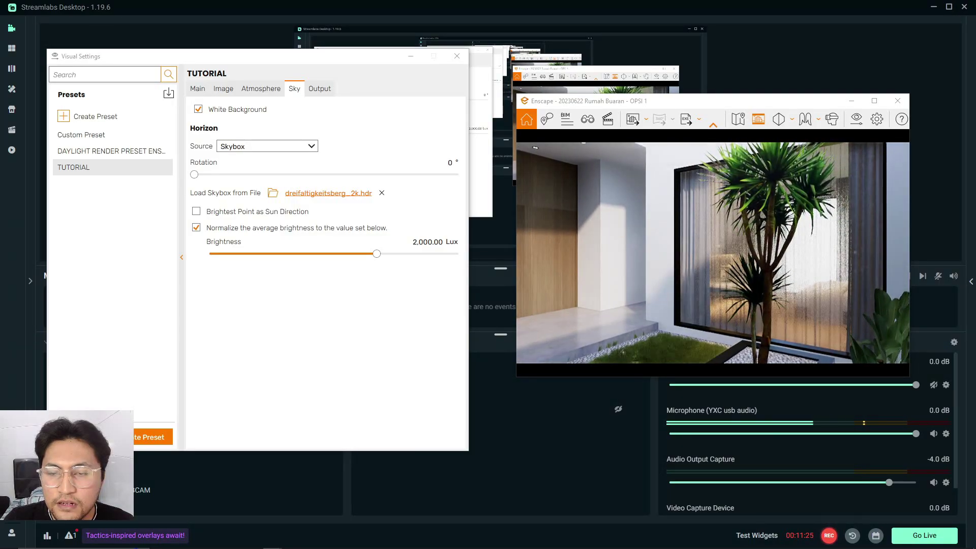
key("s")
left_click_drag(712, 252, 737, 252)
key("a")
key("d")
key("s")
key("w")
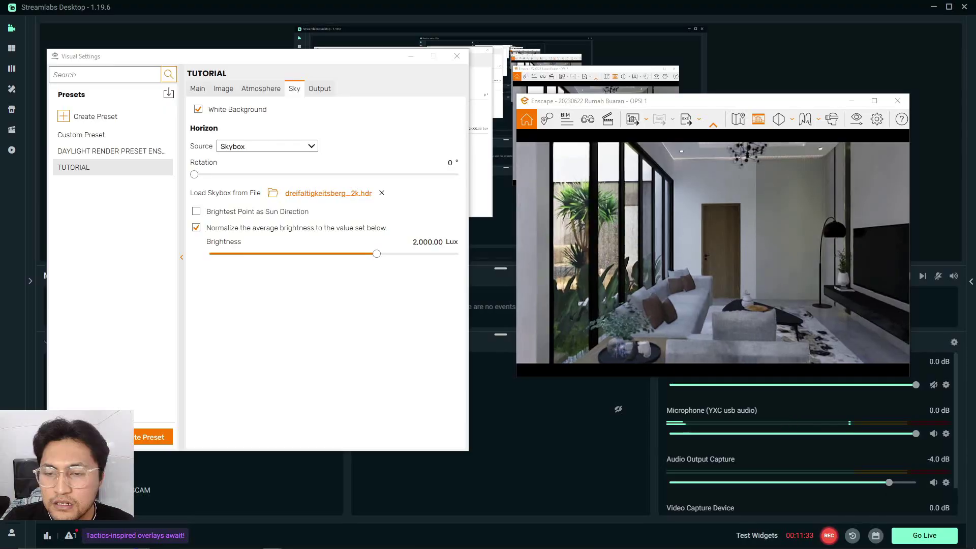
Bring the Enscape preview and visual settings back over SketchUp and frame the sofa, garden windows and TV wall.
left_click(856, 119)
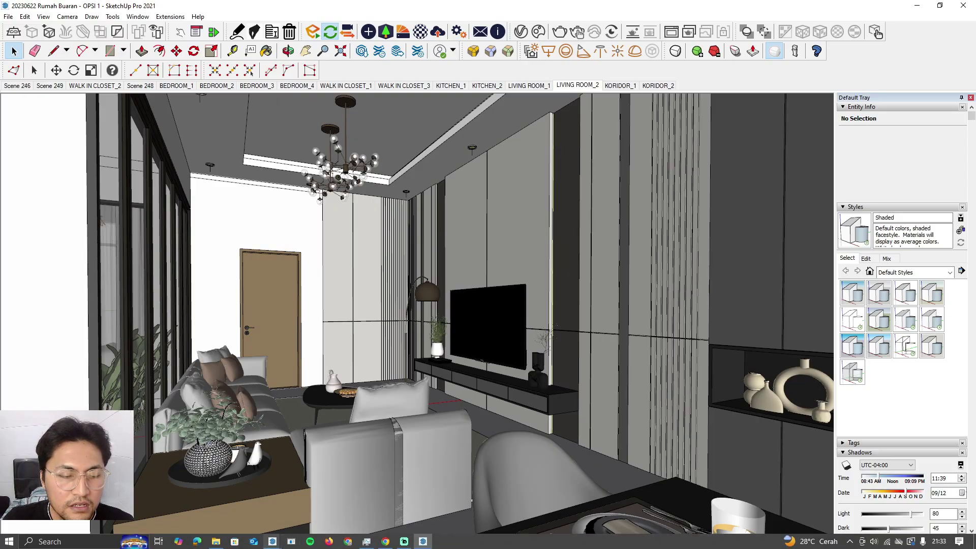
mouse_move(273, 541)
left_click(237, 500)
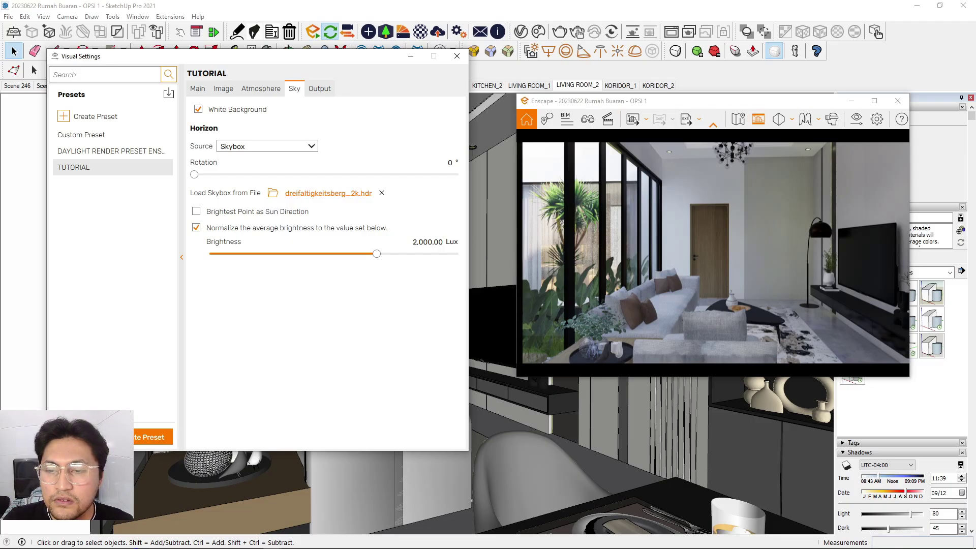
scroll(713, 253, "down", 3)
right_click_drag(712, 252, 749, 253)
scroll(749, 252, "up", 2)
scroll(712, 252, "up", 3)
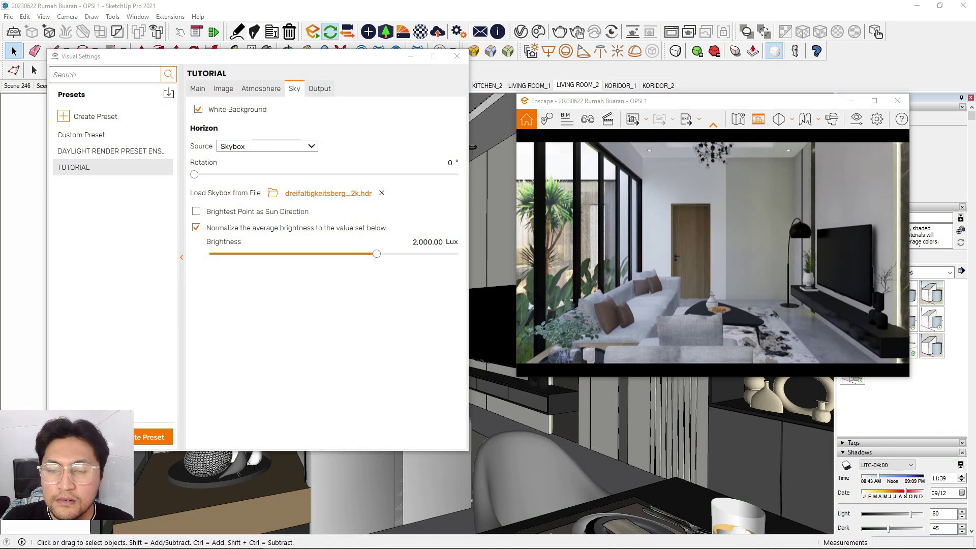
right_click_drag(712, 252, 726, 253)
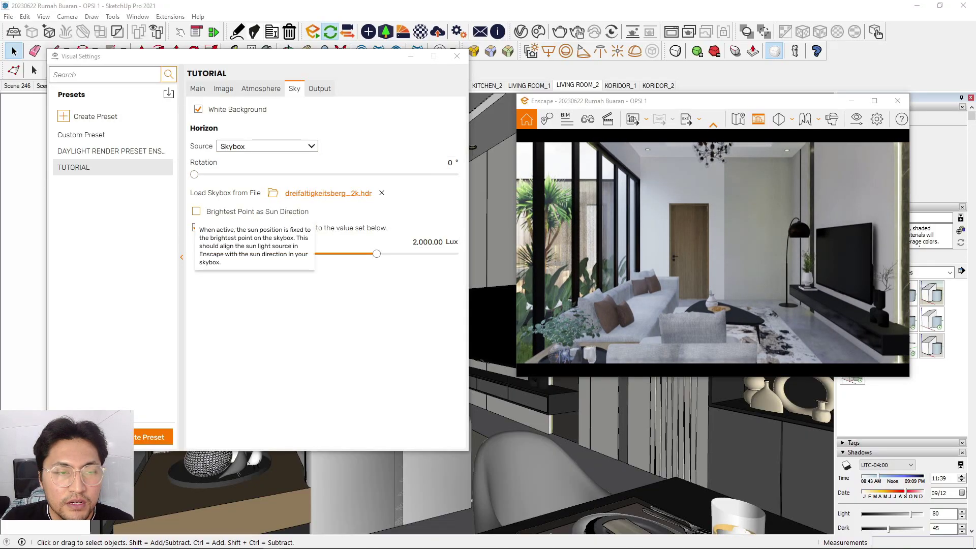
Enable Brightest Point as Sun Direction and rotate the skybox to 138°.
left_click(196, 211)
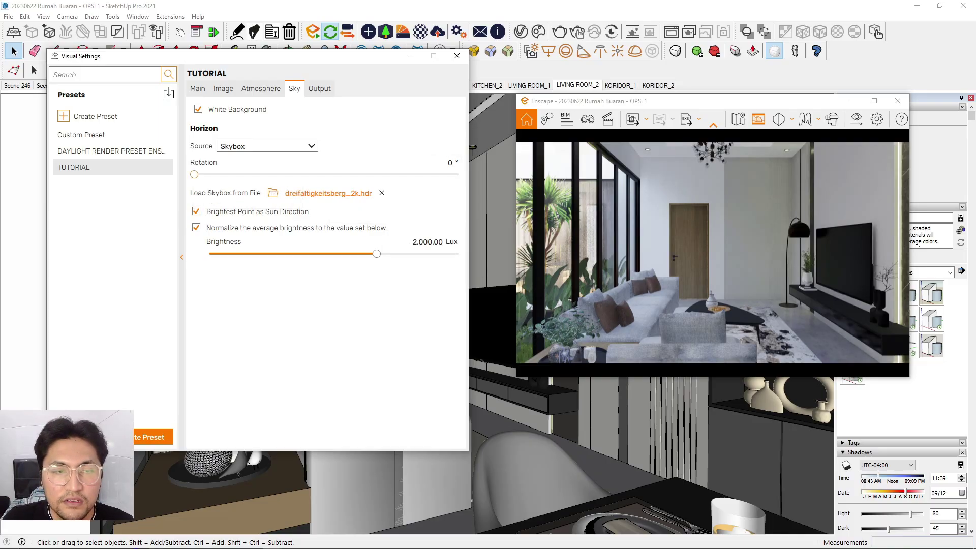
left_click_drag(194, 174, 295, 175)
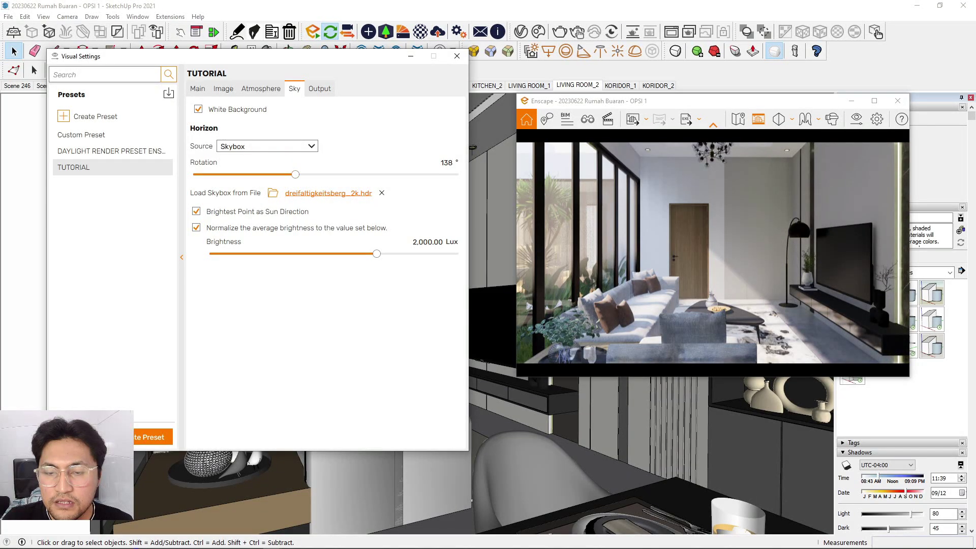
Set the preset's sun brightness to 0% in the atmosphere settings.
left_click(261, 88)
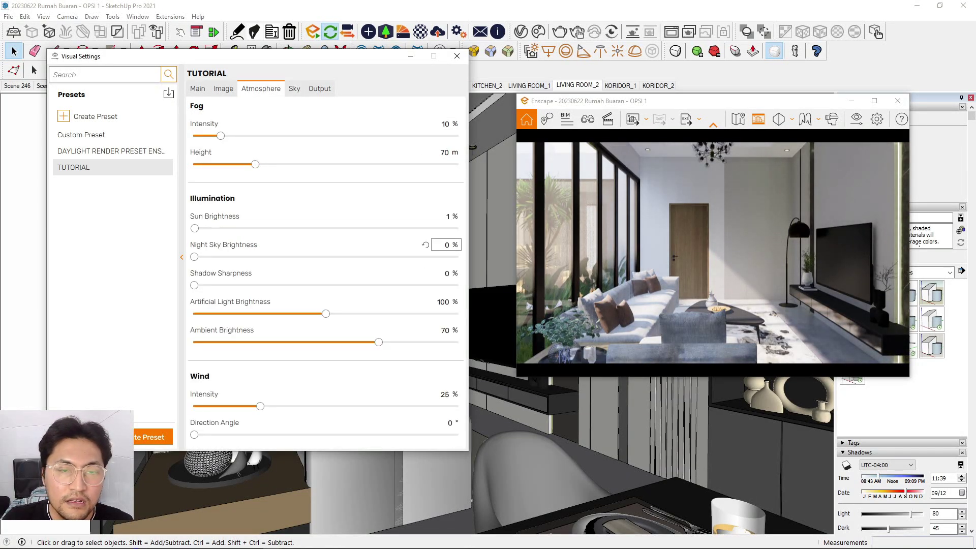
left_click_drag(195, 228, 183, 229)
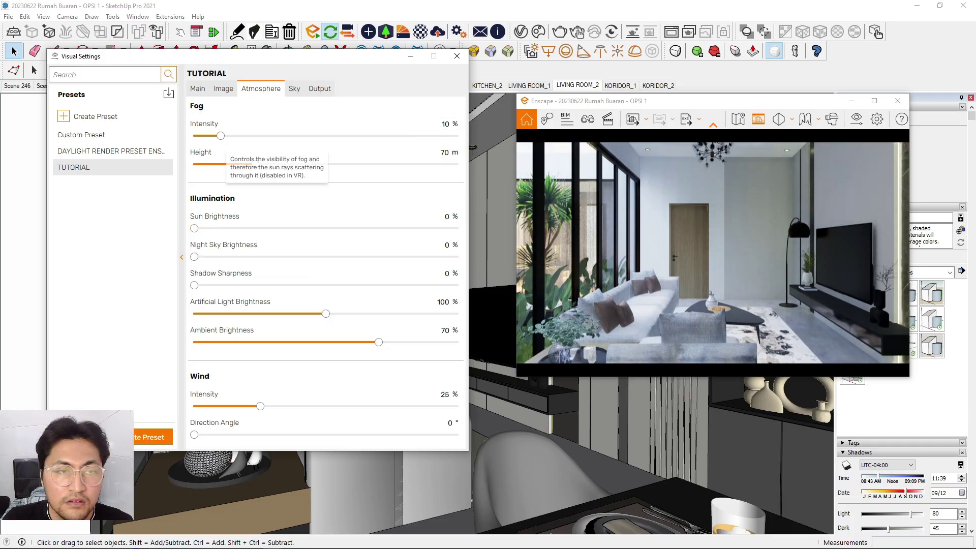
Rotate the HDRI skybox to 133° and raise the preset's sun brightness to 1%.
left_click(295, 89)
mouse_move(295, 174)
left_mouse_down()
mouse_move(280, 174)
mouse_move(291, 175)
left_mouse_up()
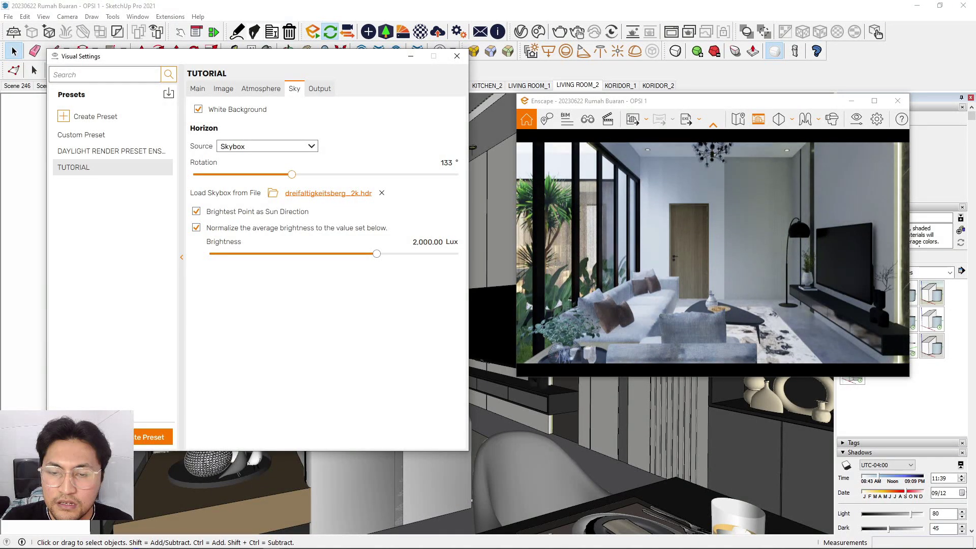
left_click_drag(712, 253, 648, 252)
key("w")
key("s")
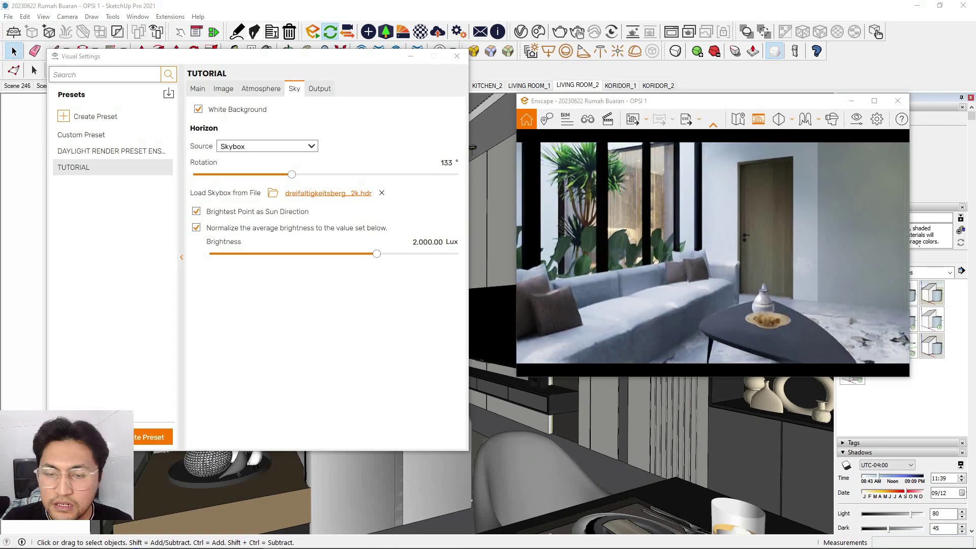
key("s")
key("a")
left_click_drag(712, 252, 749, 253)
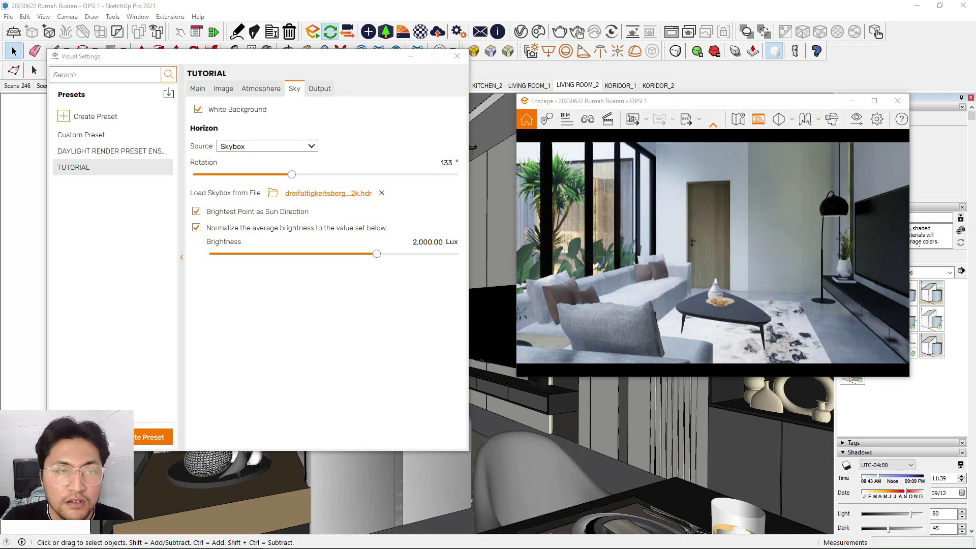
left_click(260, 89)
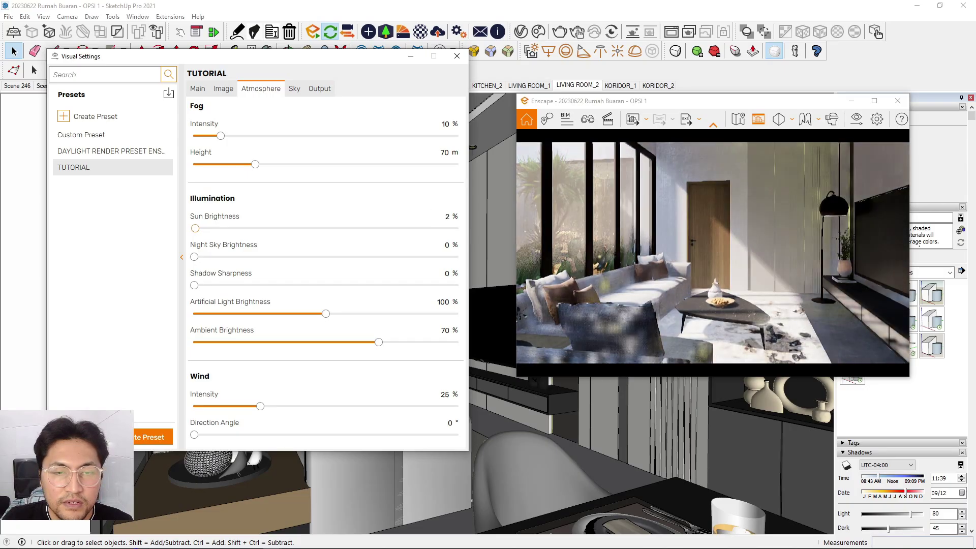
left_click_drag(194, 228, 195, 228)
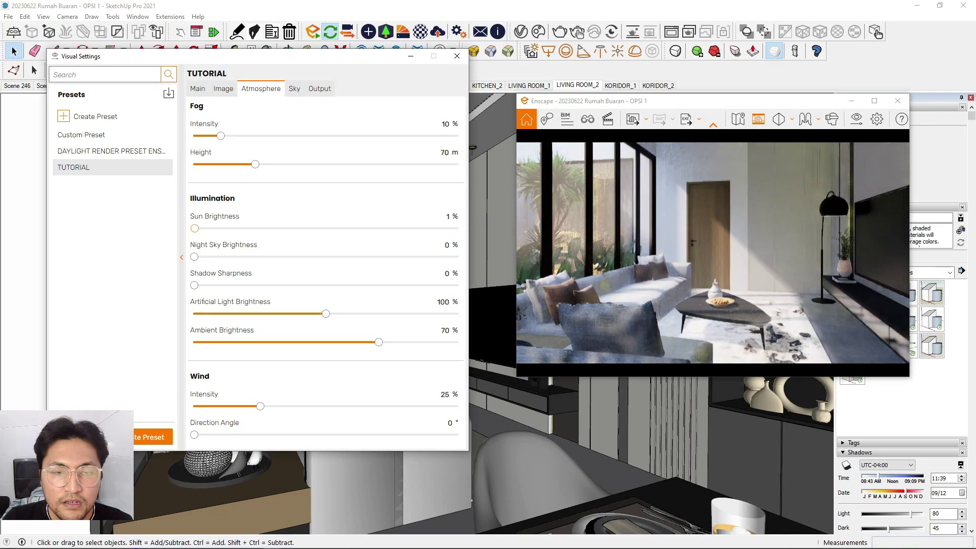
Return to the sky settings and move the preview around the living room to examine the sunlight on sofa, walls and floor.
left_click(294, 89)
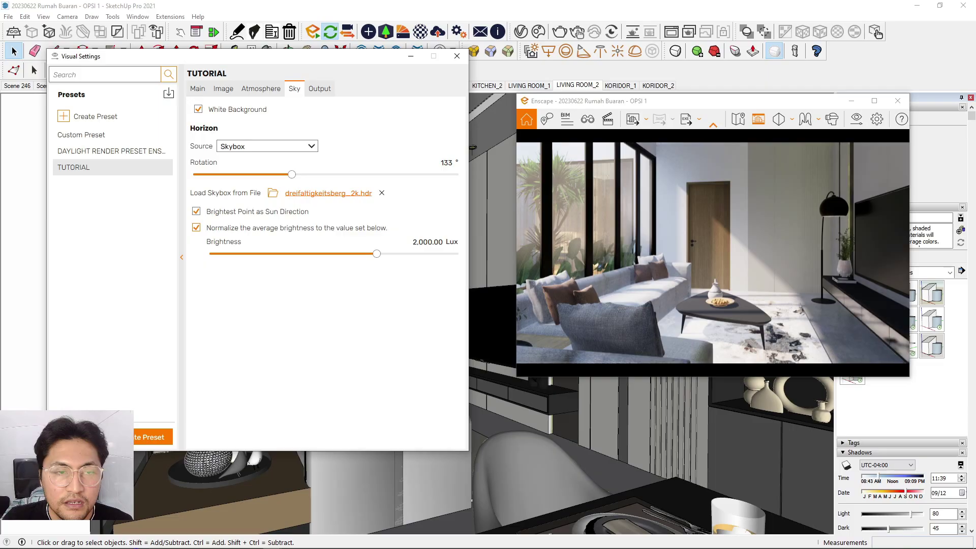
key("s")
left_click_drag(713, 253, 742, 253)
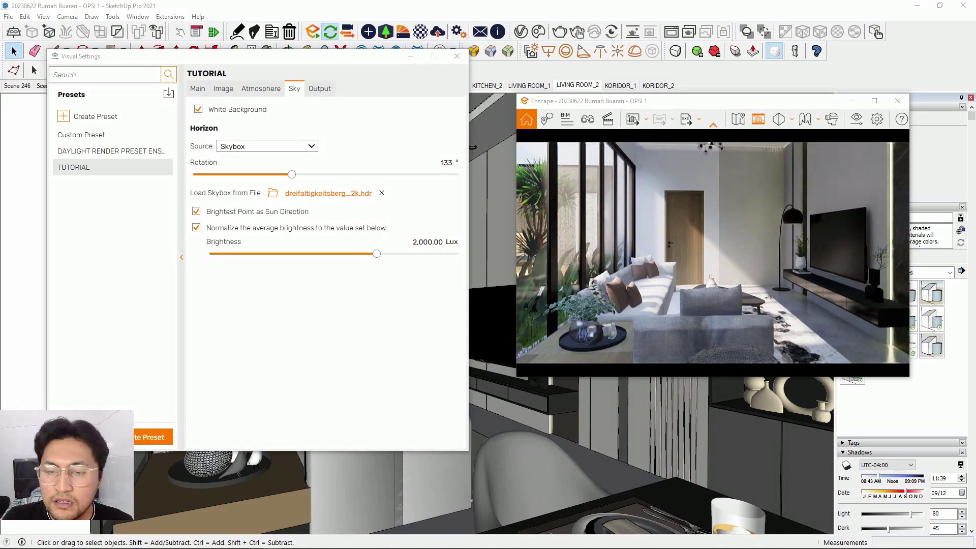
key("s")
key("d")
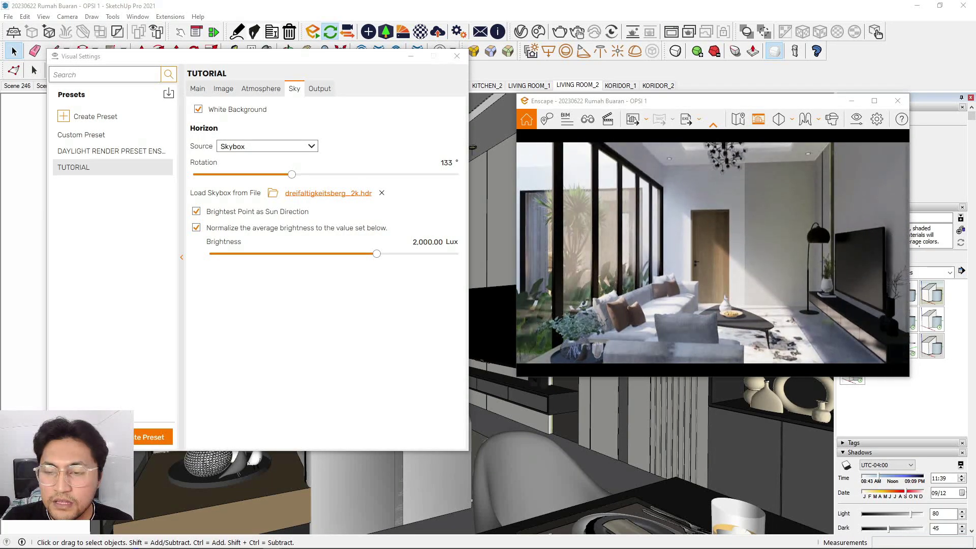
key("a")
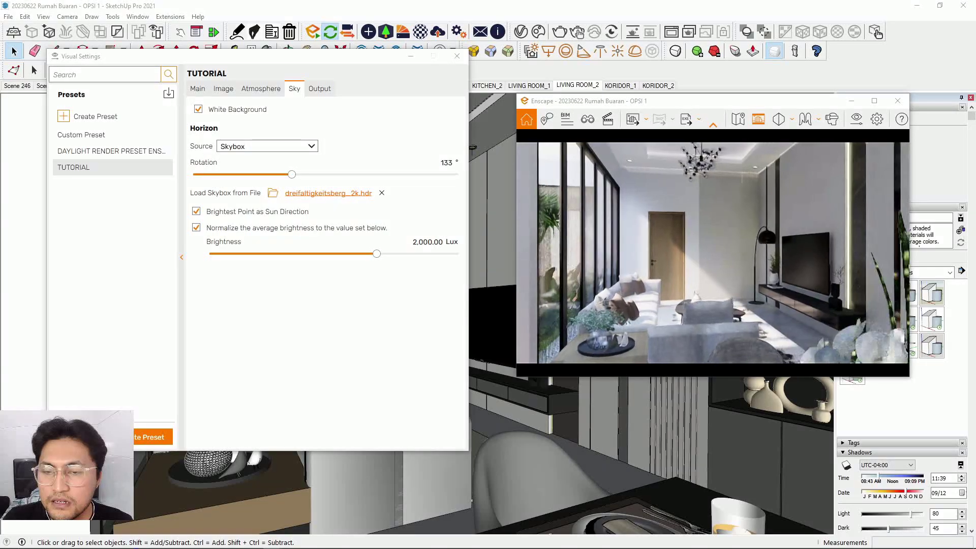
key("s")
key("a")
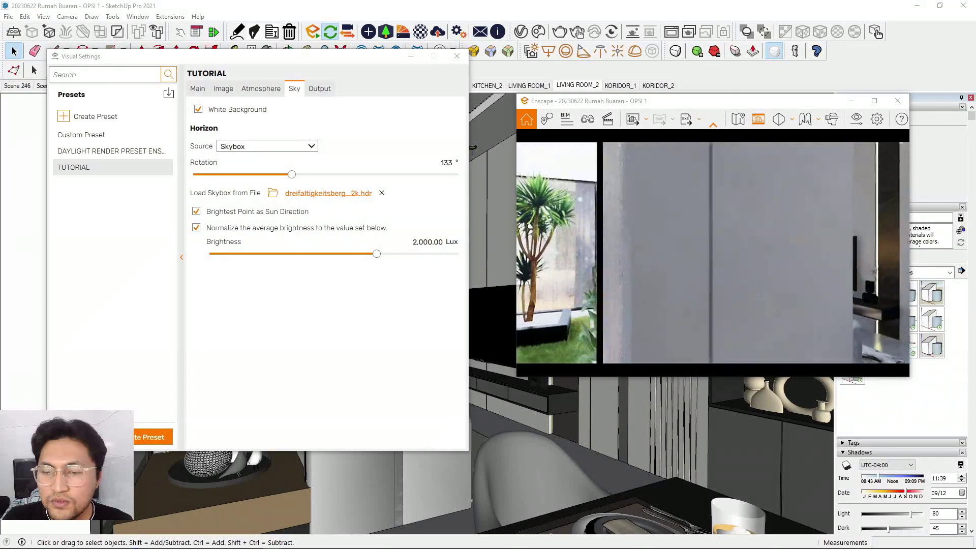
key("d")
key("d")
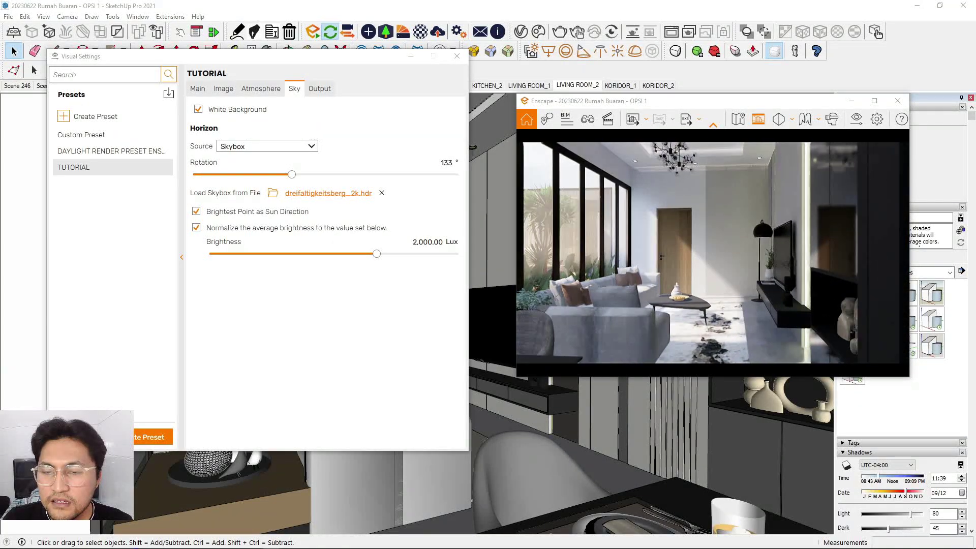
key("e")
key("a")
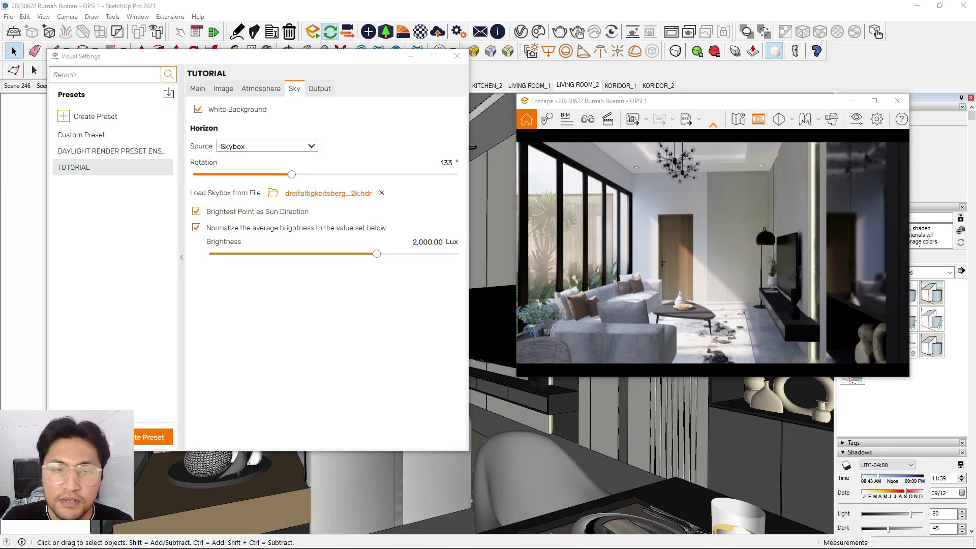
Rotate the skybox to 117° and disable Brightest Point as Sun Direction.
mouse_move(702, 254)
right_mouse_down()
mouse_move(757, 254)
mouse_move(691, 254)
right_mouse_up()
mouse_move(292, 174)
left_mouse_down()
mouse_move(219, 175)
mouse_move(373, 174)
mouse_move(203, 174)
mouse_move(422, 174)
mouse_move(279, 174)
left_mouse_up()
left_click(196, 212)
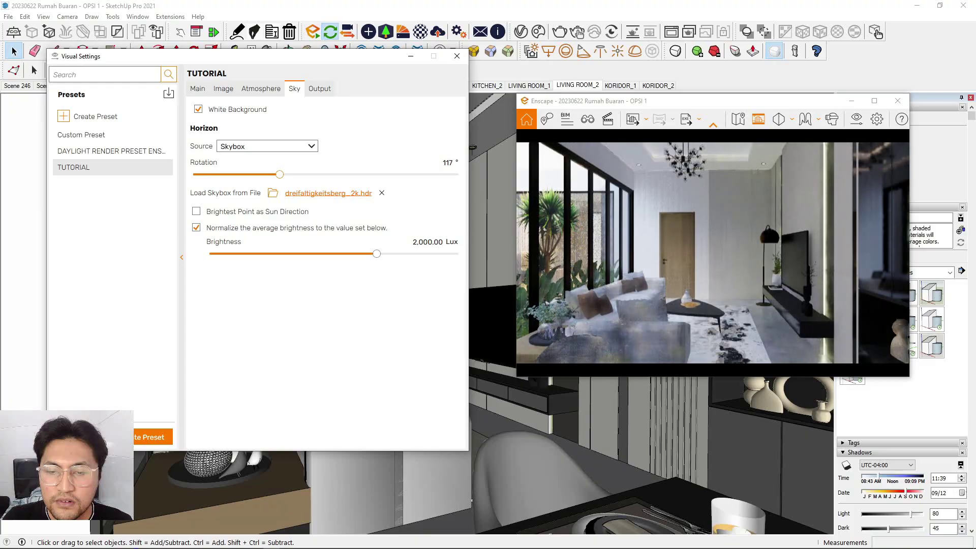
Try a normalized skybox brightness of 882.24 Lux and return it to 2,000 Lux.
right_click_drag(676, 264, 729, 249)
key("d")
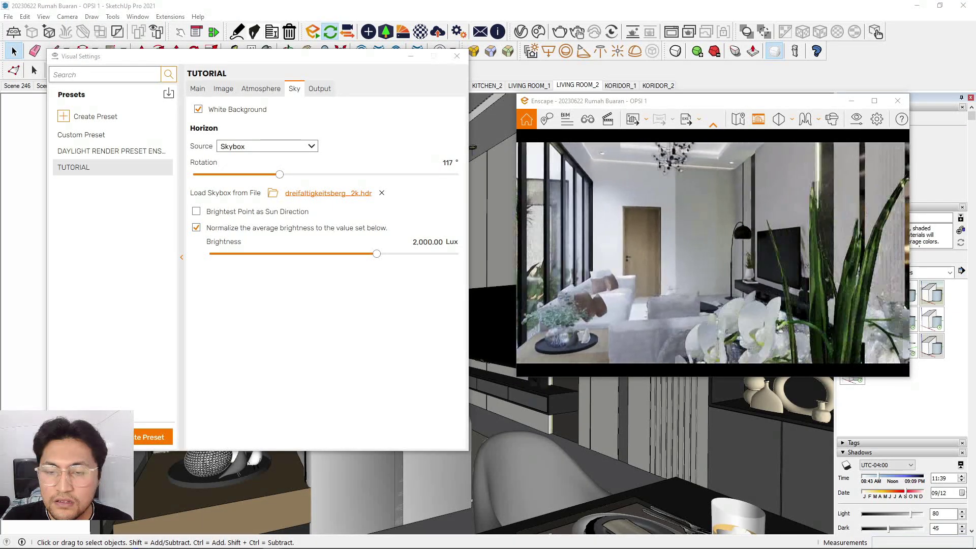
left_click_drag(712, 253, 740, 254)
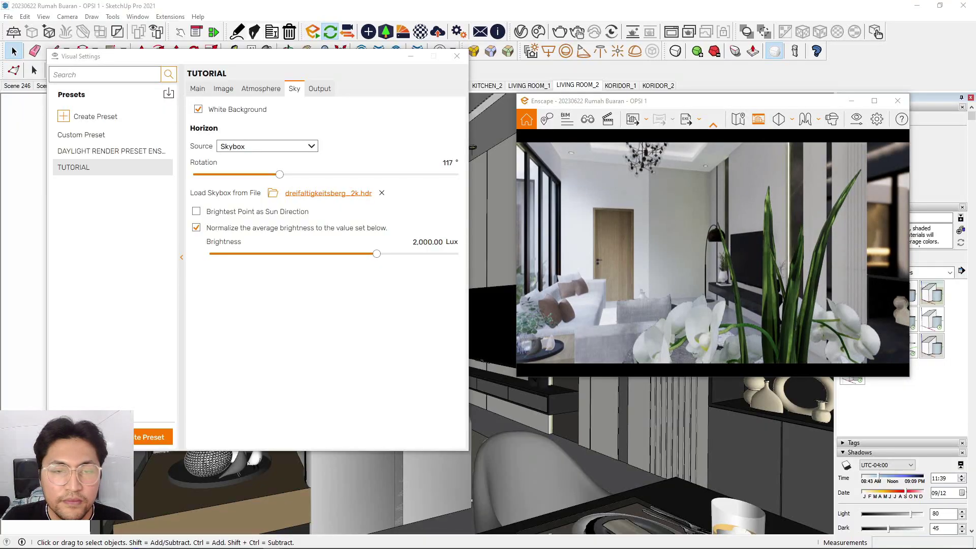
mouse_move(376, 253)
left_mouse_down()
mouse_move(314, 254)
mouse_move(379, 254)
mouse_move(363, 253)
left_mouse_up()
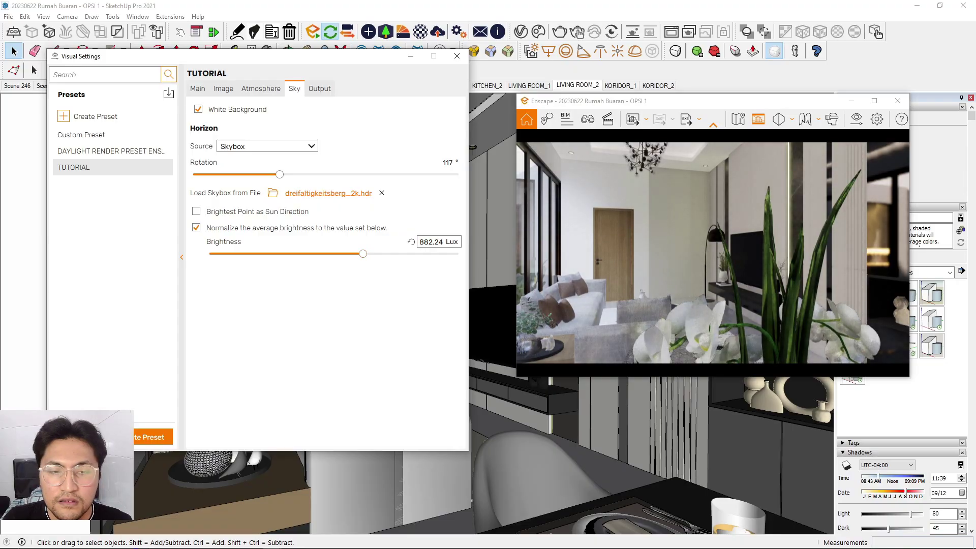
left_click_drag(362, 254, 385, 254)
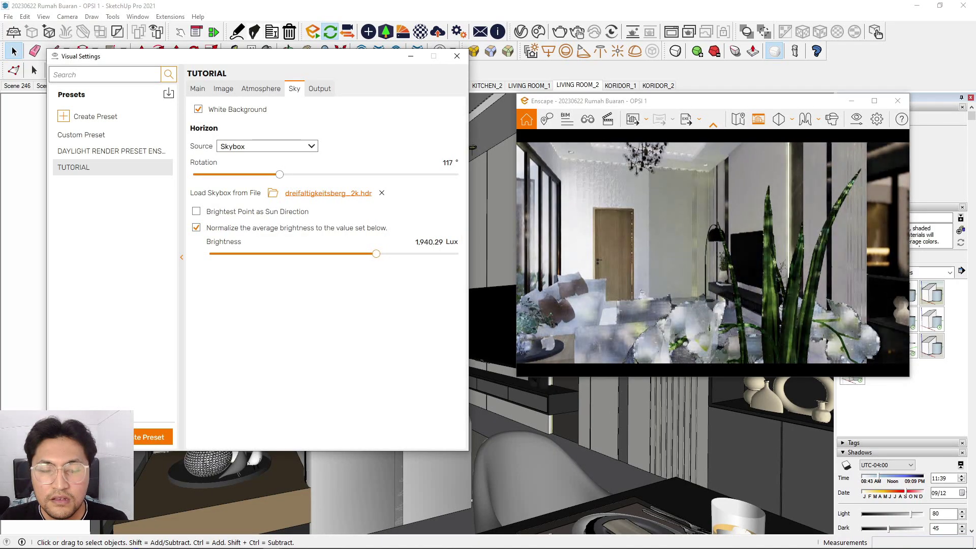
Turn off the preset's White Background and reframe the preview on the sofa, door and TV wall.
middle_click_drag(712, 252, 726, 259)
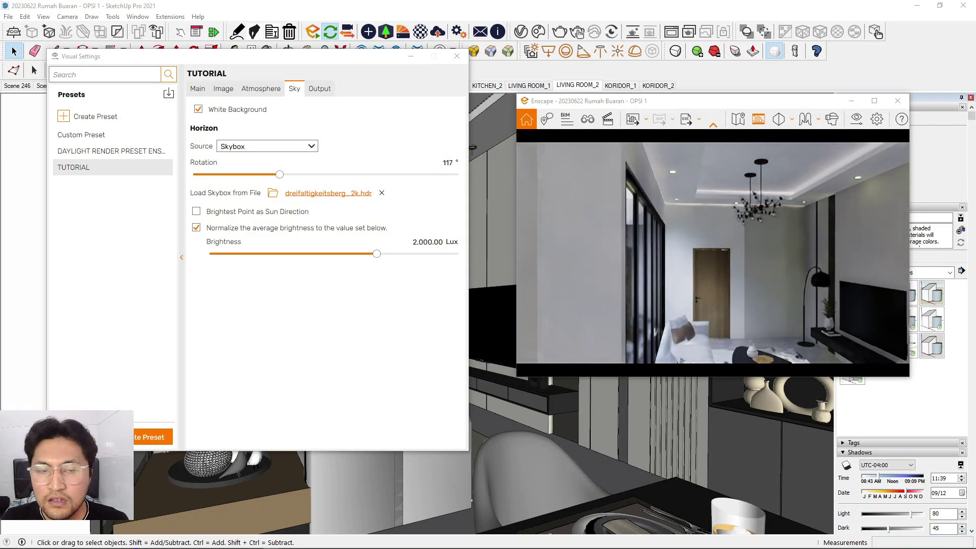
left_click(198, 109)
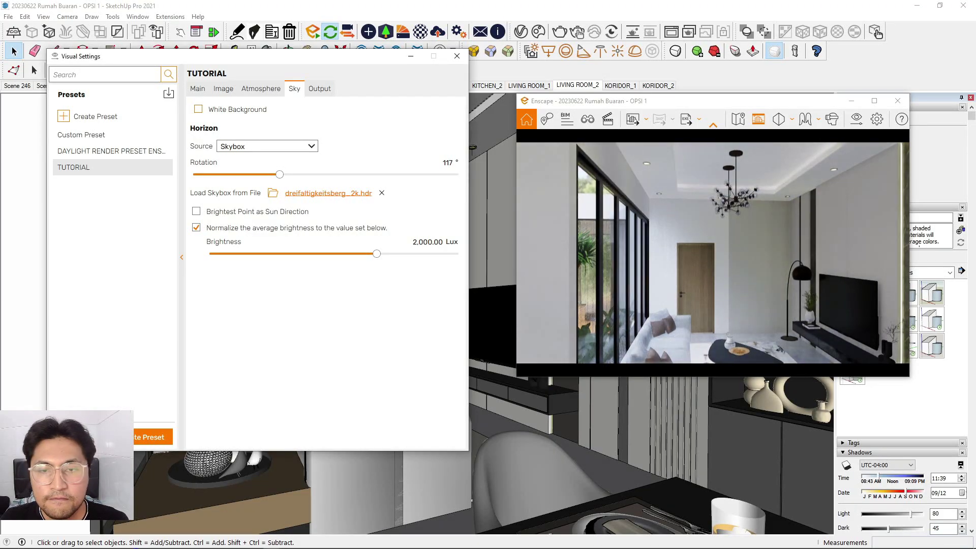
middle_click_drag(735, 254, 686, 236)
scroll(713, 253, "down", 2)
left_click_drag(713, 253, 690, 249)
key("Right")
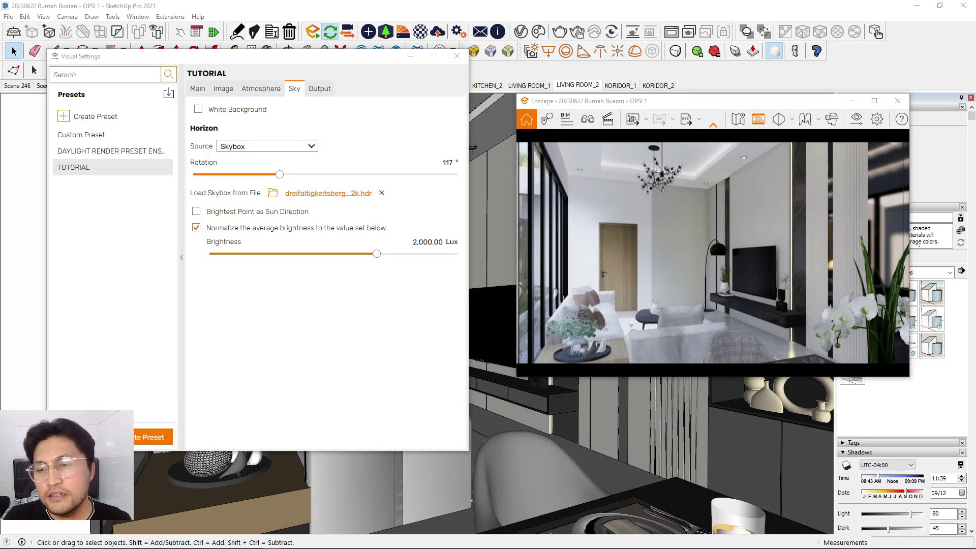
Look over the preset's camera and atmosphere settings and set the image Shadows correction to -55%.
left_click(197, 89)
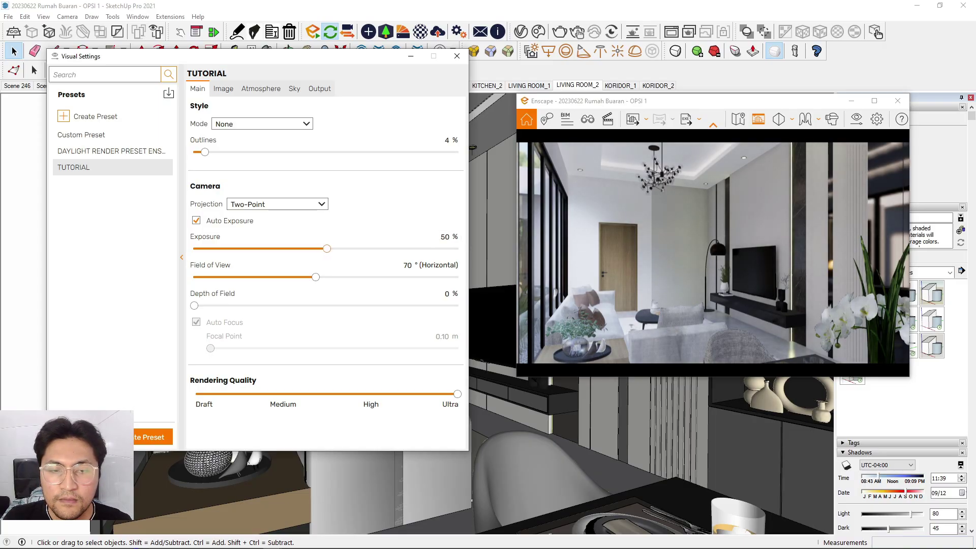
left_click(261, 89)
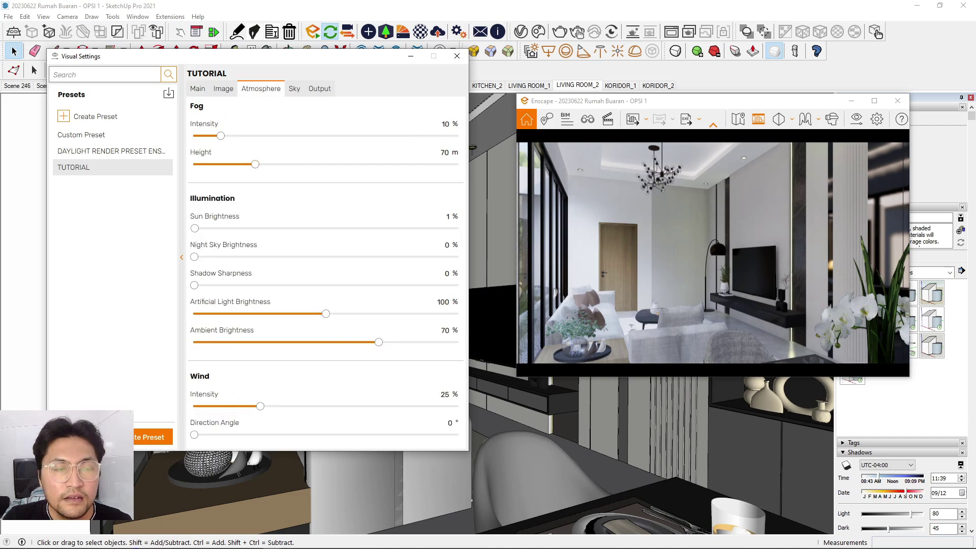
left_click(223, 88)
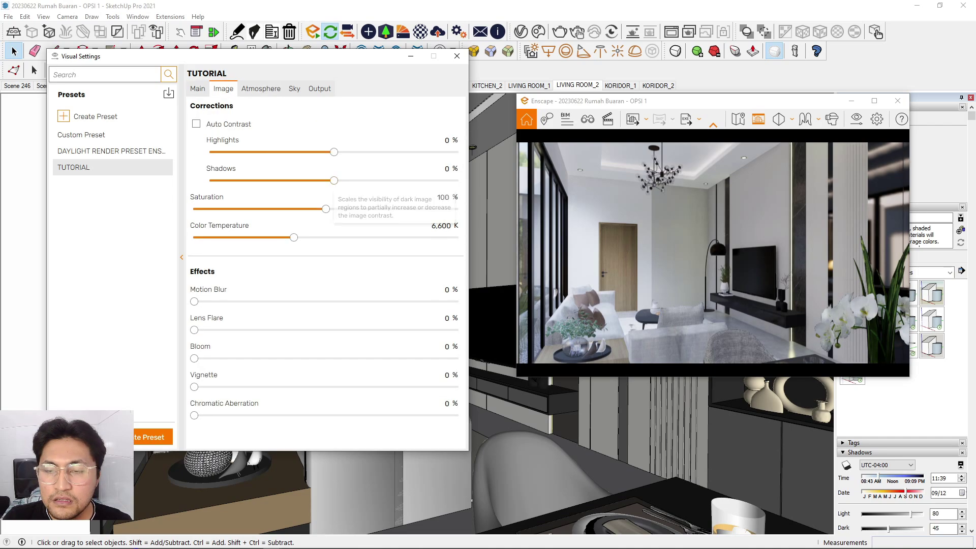
scroll(712, 252, "down", 3)
scroll(712, 253, "down", 4)
left_click_drag(713, 252, 788, 260)
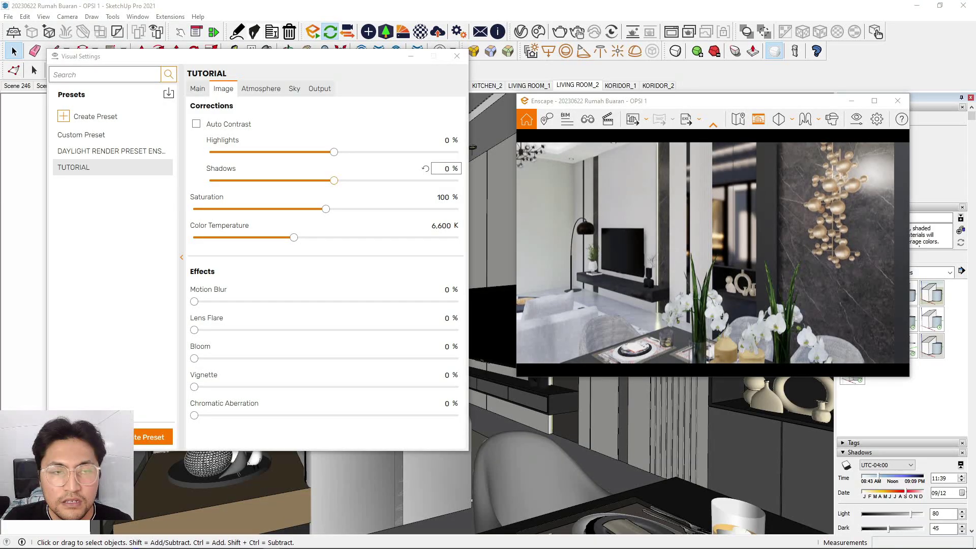
left_click_drag(334, 180, 269, 181)
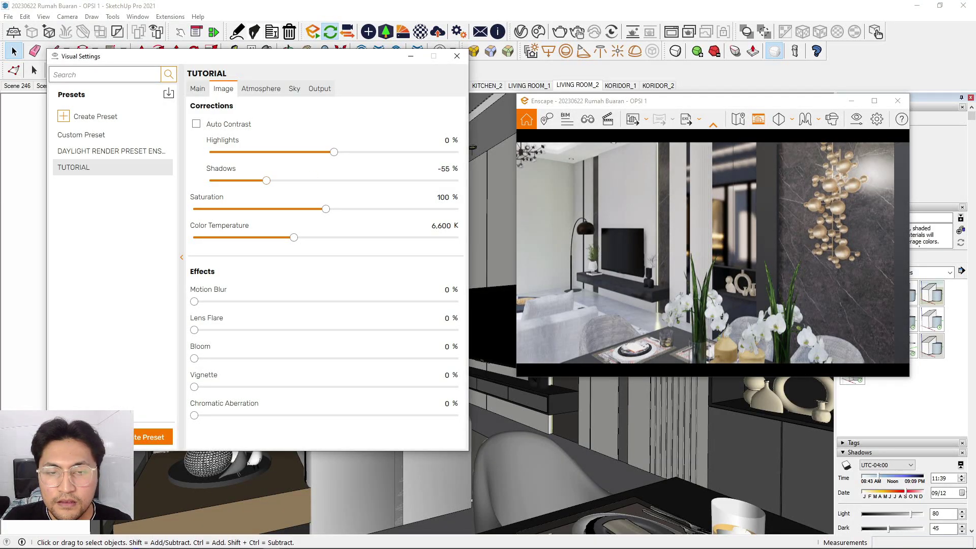
Set the preset's color temperature to 6,027 K and pull the preview back behind the dining table flowers.
mouse_move(712, 253)
right_mouse_down()
mouse_move(670, 257)
mouse_move(706, 252)
right_mouse_up()
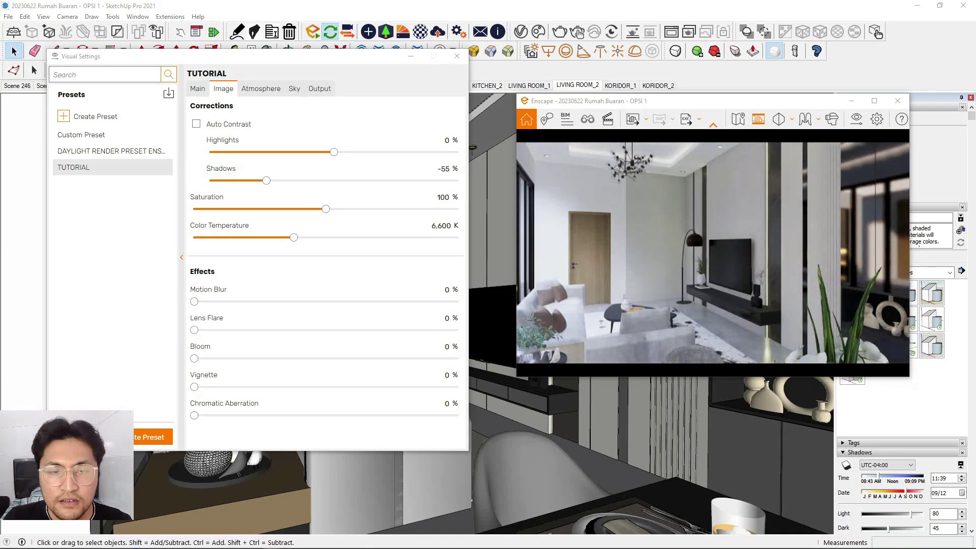
left_click_drag(294, 237, 323, 238)
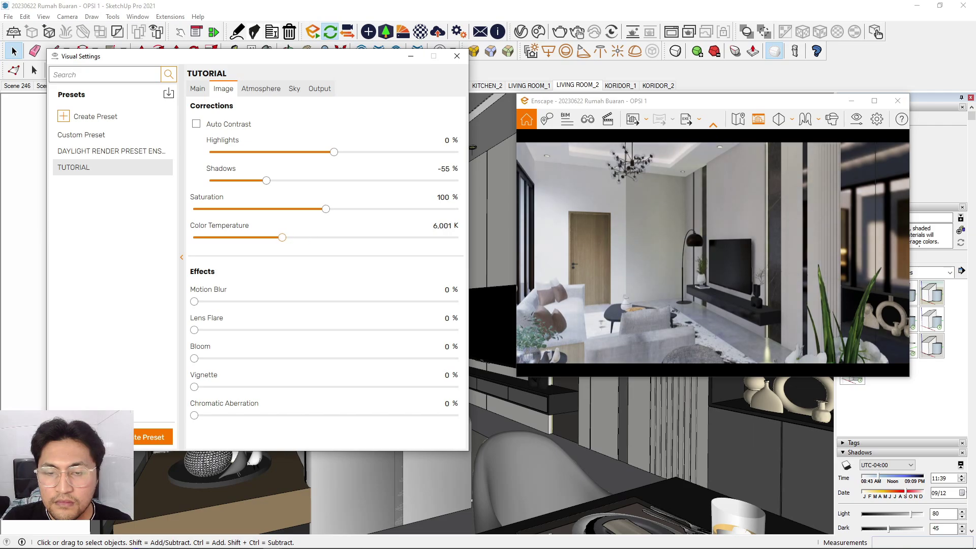
scroll(792, 323, "down", 3)
mouse_move(793, 322)
right_mouse_down()
mouse_move(711, 323)
mouse_move(784, 322)
right_mouse_up()
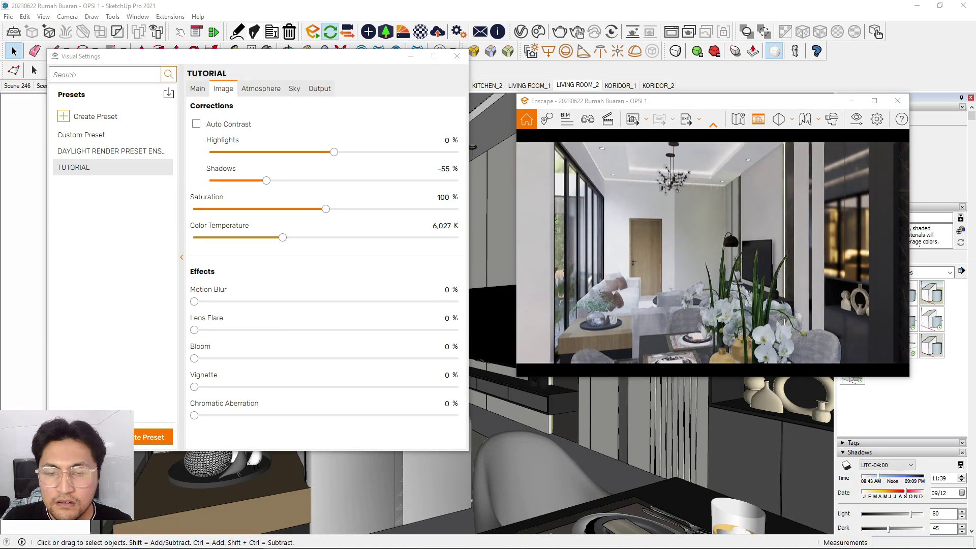
scroll(784, 322, "down", 4)
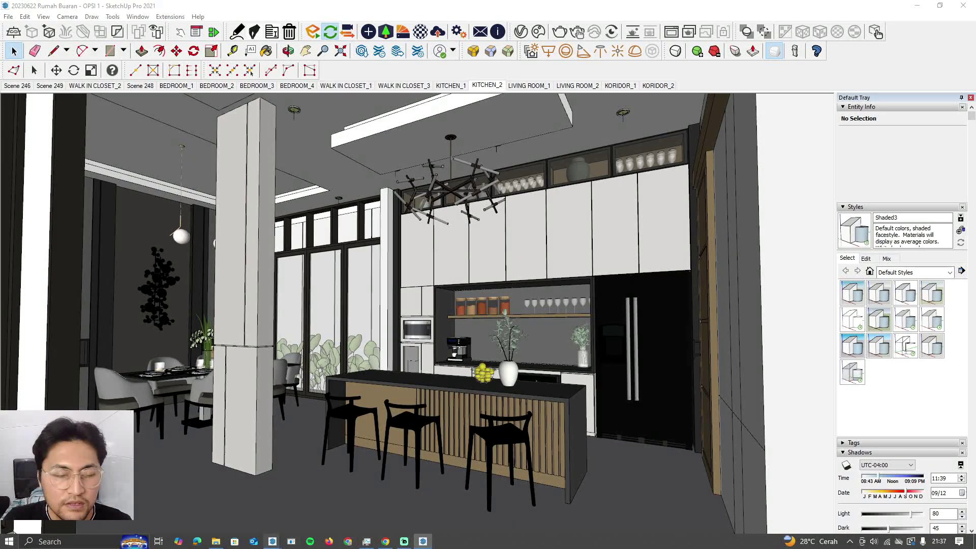
Bring the Enscape preview forward and load the KITCHEN_2 view from View Management.
mouse_move(273, 541)
left_click(237, 498)
left_click(587, 119)
scroll(590, 284, "down", 2)
left_click(559, 285)
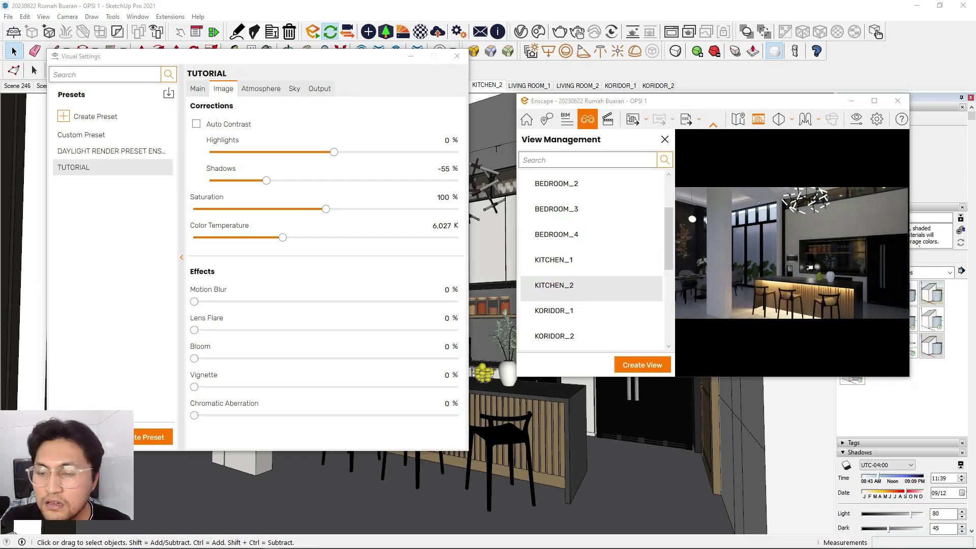
left_click(664, 139)
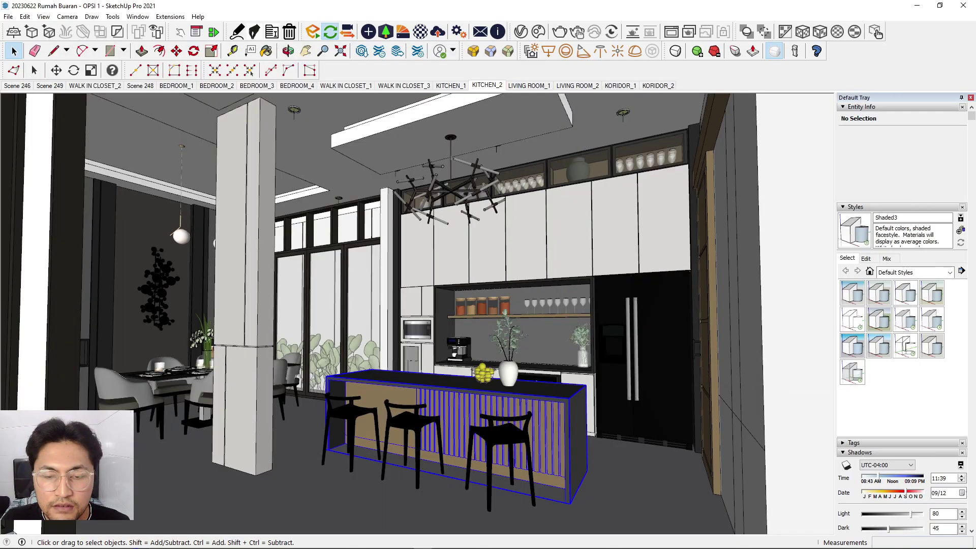
In SketchUp, open the kitchen island component and remove from view the orange strip under its countertop edge.
middle_click_drag(417, 305, 386, 243)
middle_click_drag(528, 310, 538, 330)
scroll(538, 333, "up", 8)
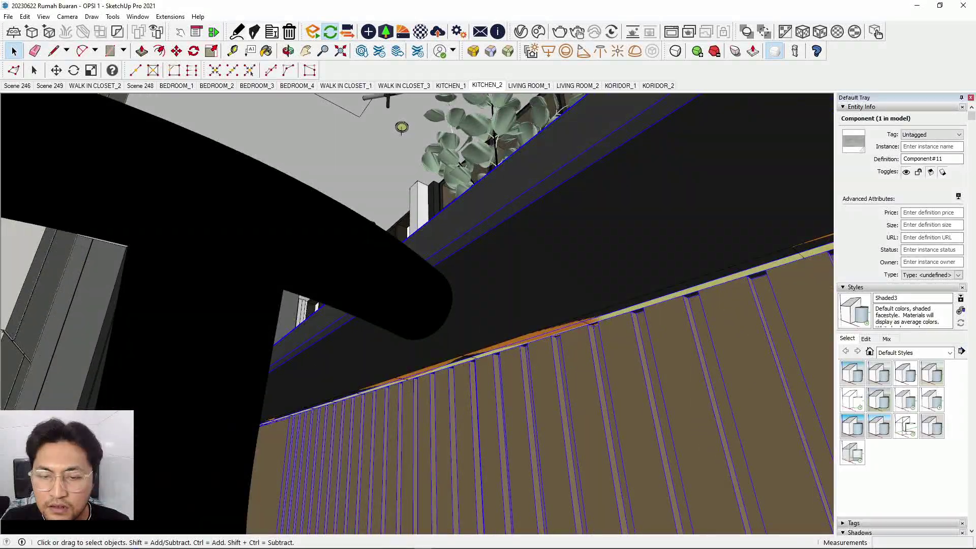
double_click(538, 334)
left_click(591, 318)
scroll(569, 317, "down", 2)
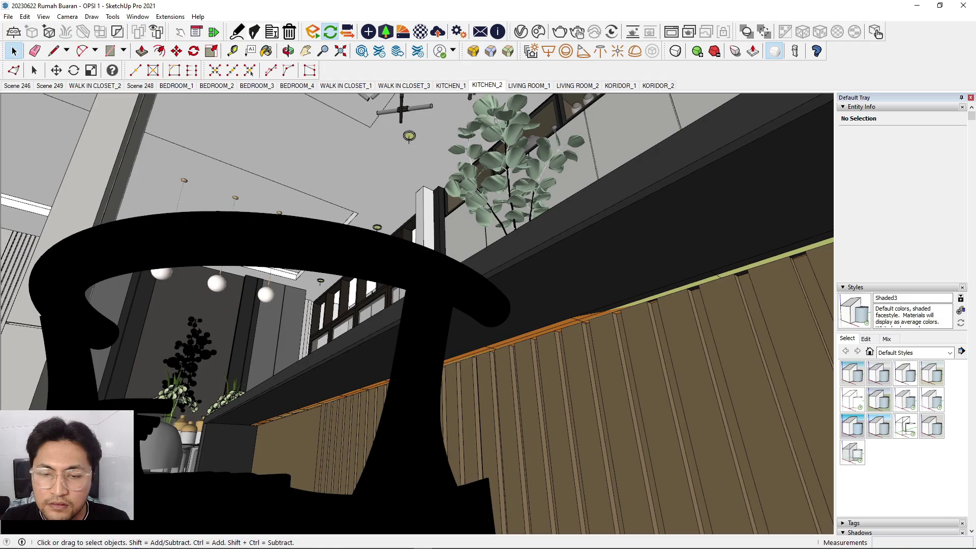
right_click(582, 317)
left_click(605, 346)
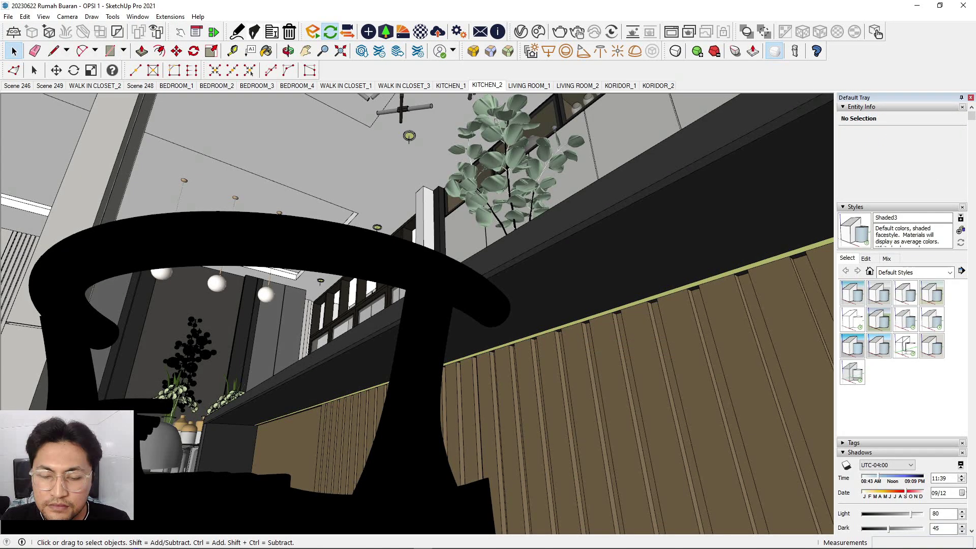
mouse_move(413, 546)
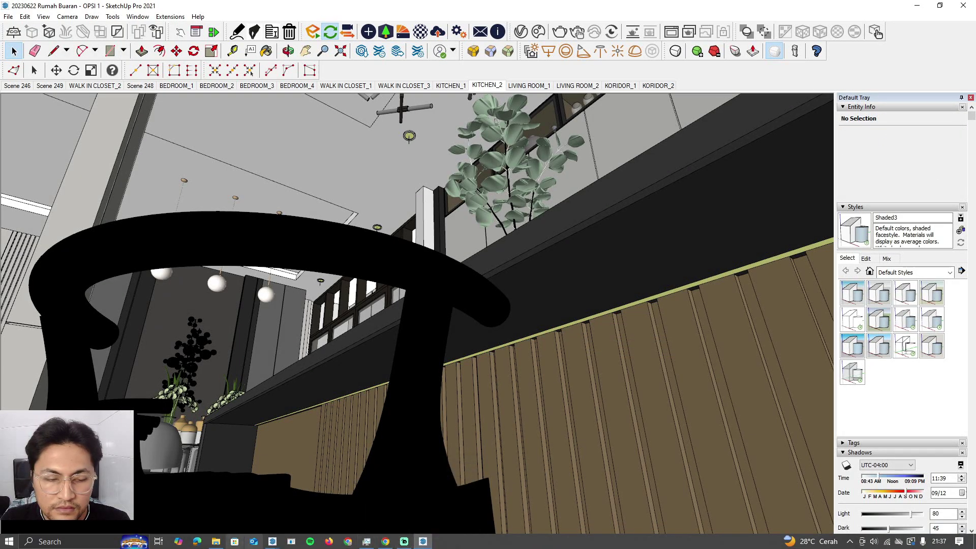
Switch back to the Enscape windows and set the TUTORIAL preset's image Highlights to 14% and Color Temperature to 6,522 K.
mouse_move(272, 541)
left_click(234, 490)
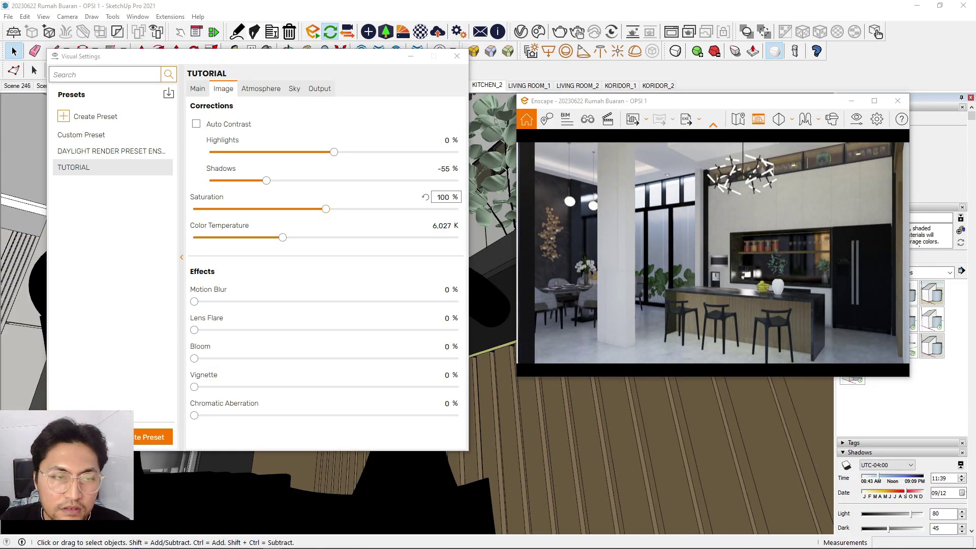
mouse_move(334, 152)
left_mouse_down()
mouse_move(368, 152)
mouse_move(327, 152)
mouse_move(352, 152)
left_mouse_up()
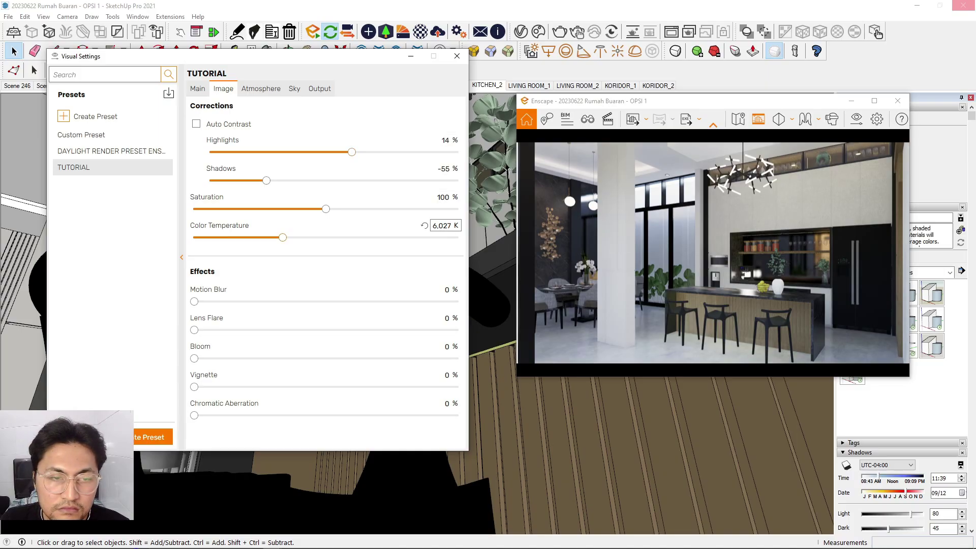
left_click_drag(282, 238, 292, 237)
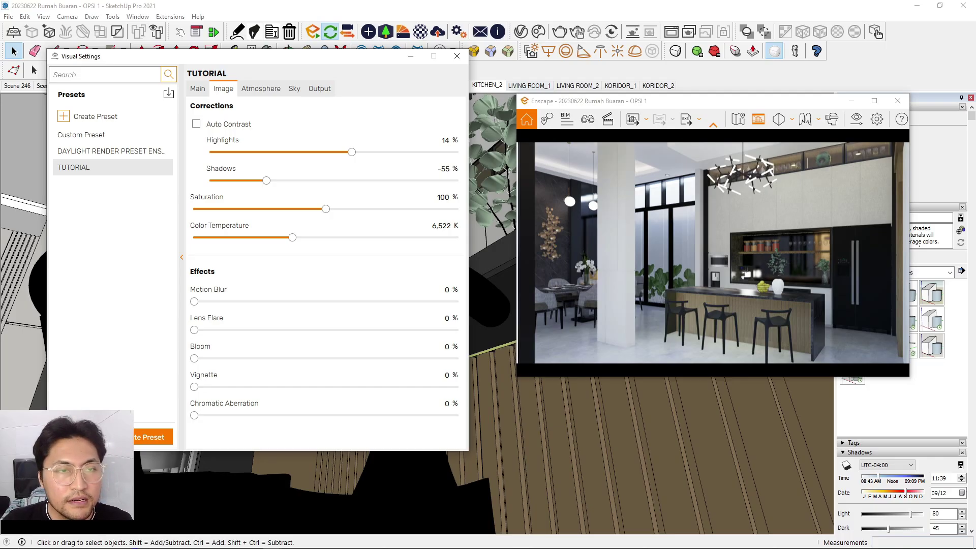
Set the preset's fog to 10% intensity and 53 m height, and its wind intensity to 0%.
left_click(261, 89)
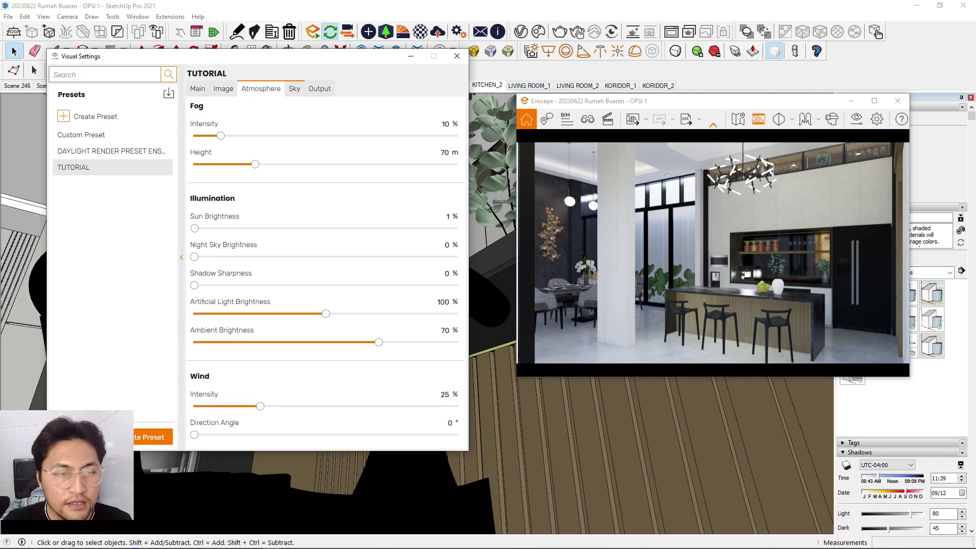
mouse_move(221, 135)
left_mouse_down()
mouse_move(194, 135)
mouse_move(216, 136)
left_mouse_up()
left_click_drag(256, 165, 234, 164)
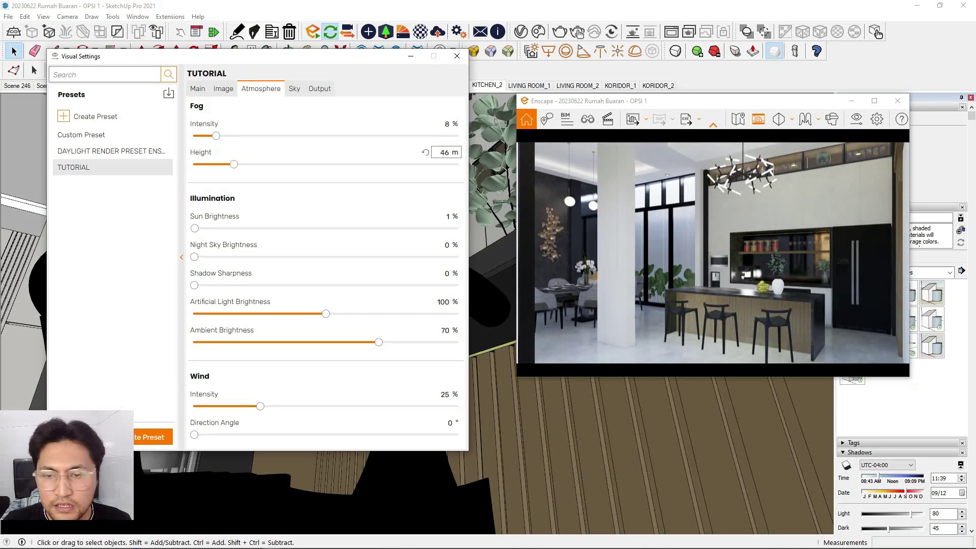
left_click_drag(234, 164, 221, 136)
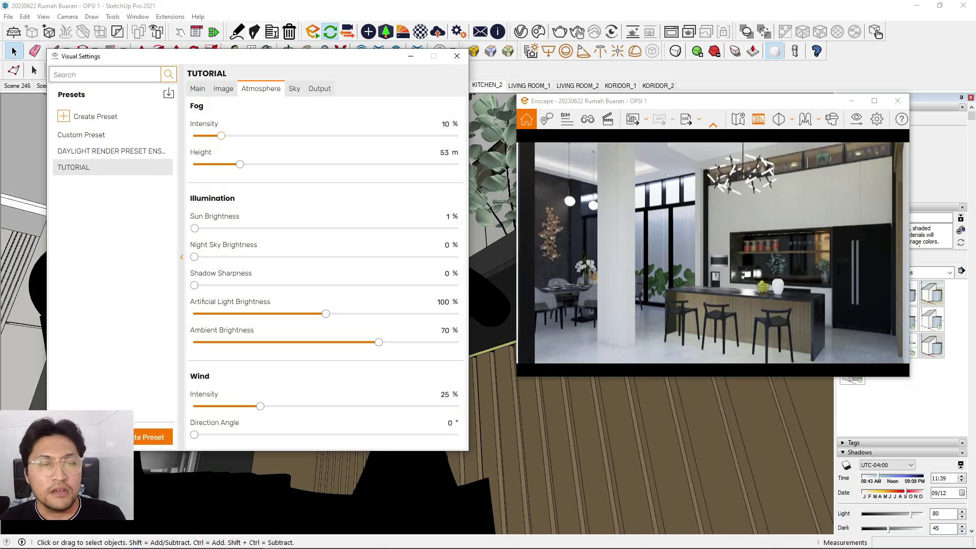
left_click_drag(260, 406, 195, 405)
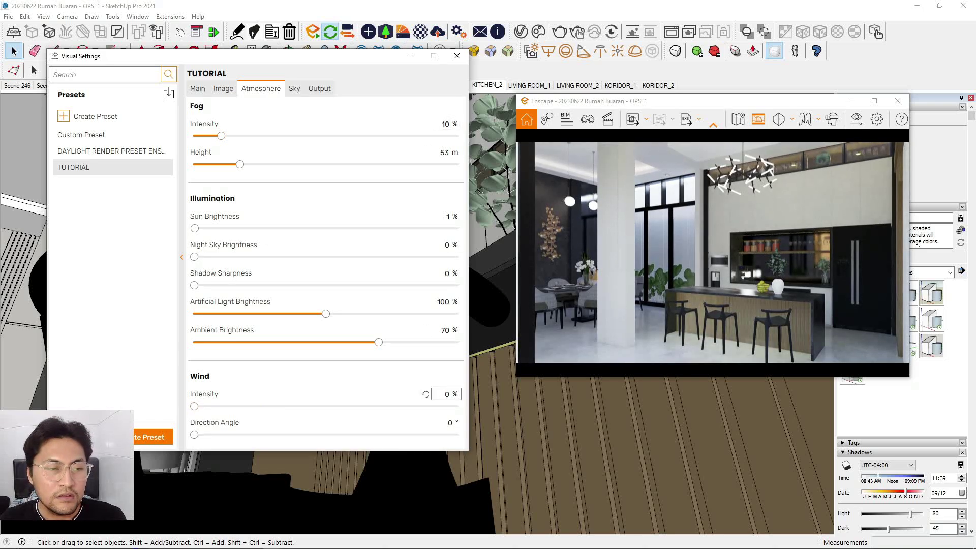
left_click(295, 88)
left_click(319, 89)
left_click(260, 89)
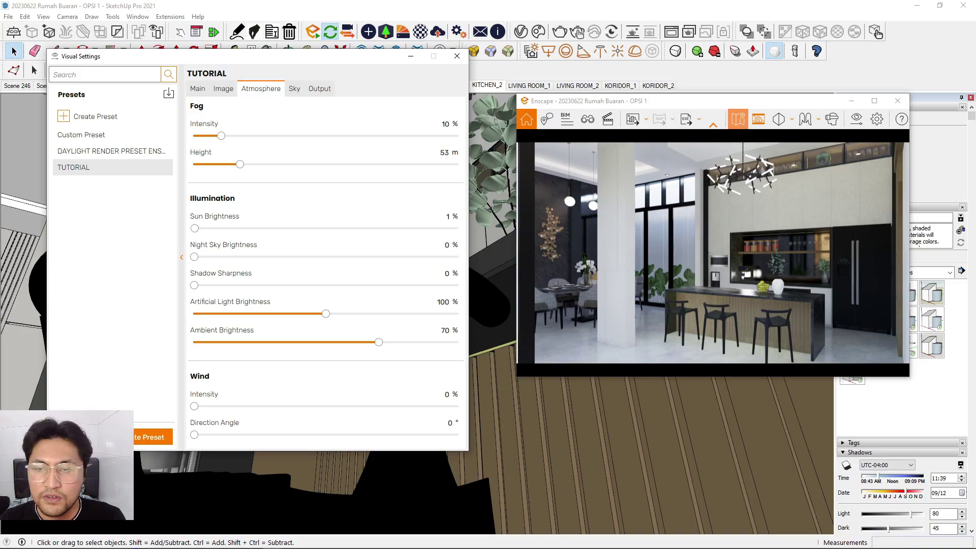
Load the LIVING ROOM_2 view from View Management in the Enscape preview and close the view list.
left_click(588, 119)
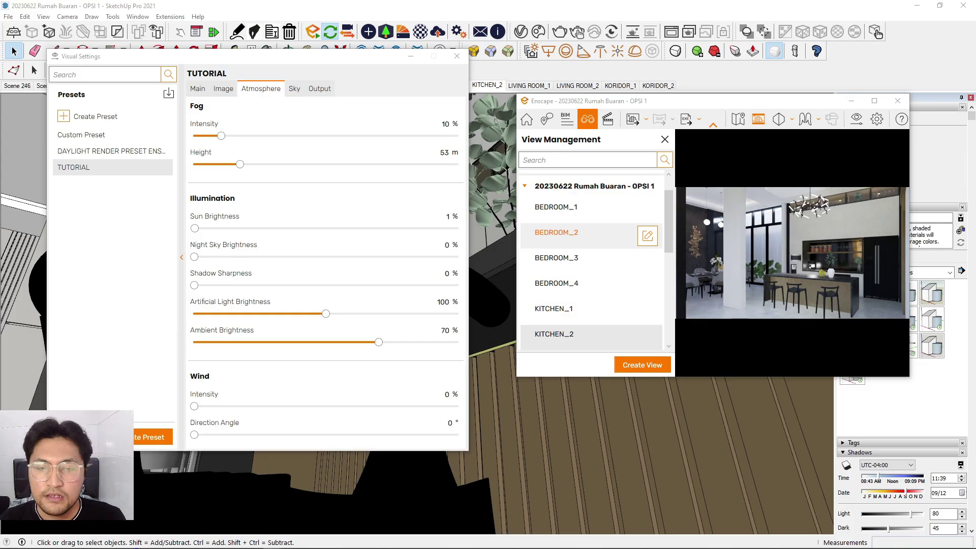
scroll(590, 285, "down", 1)
scroll(589, 313, "down", 2)
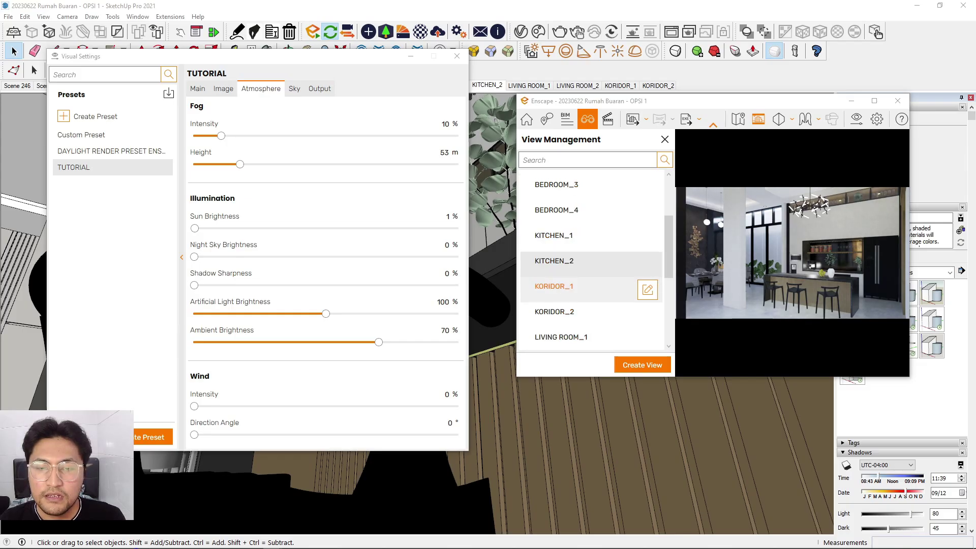
left_click(584, 314)
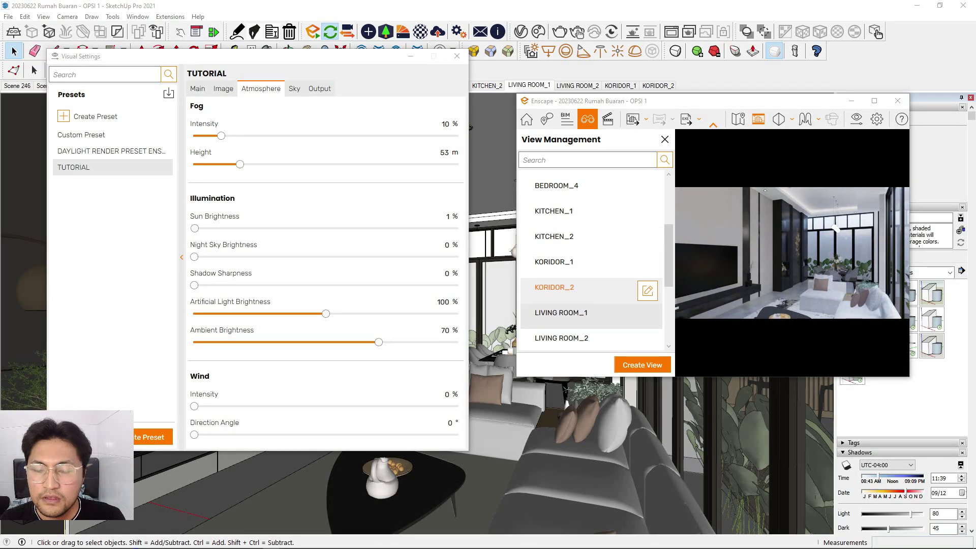
left_click(585, 337)
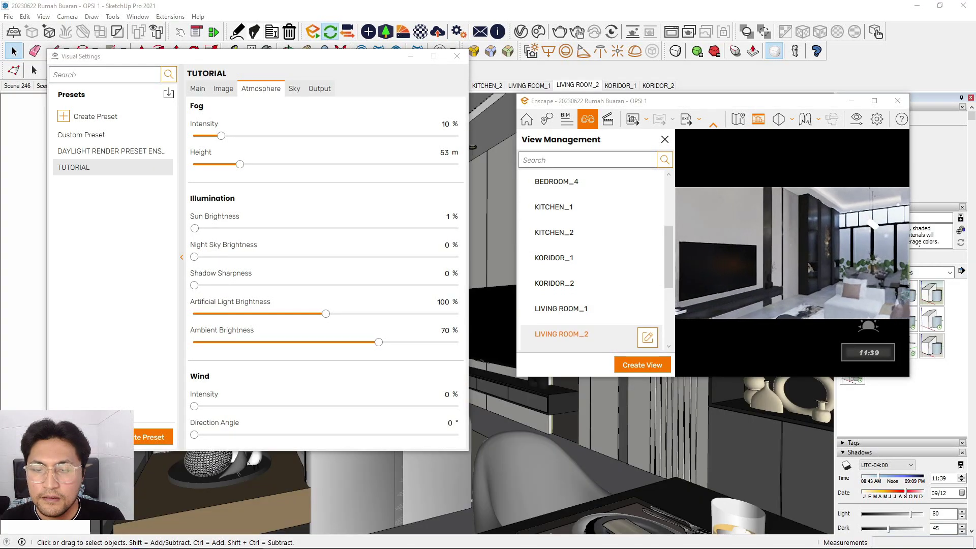
left_click(664, 140)
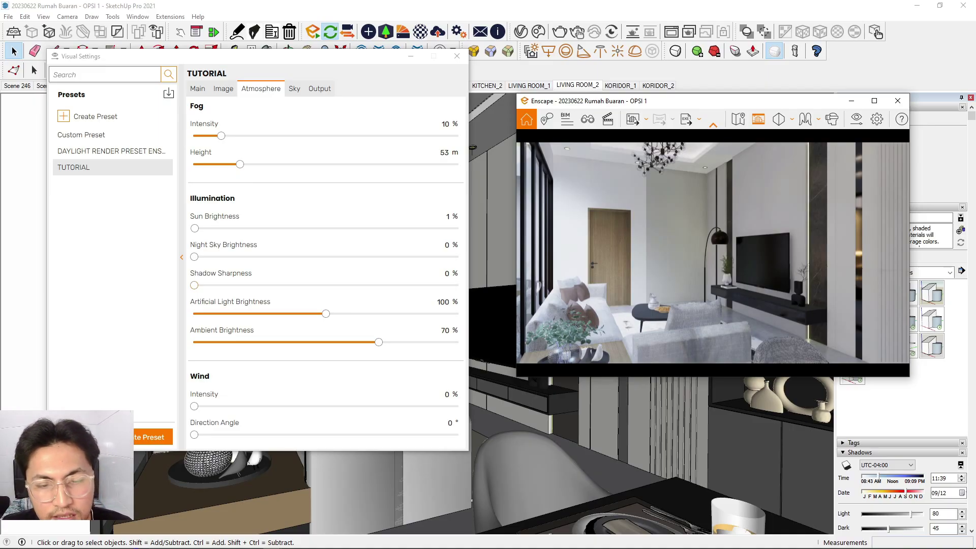
left_click(194, 285)
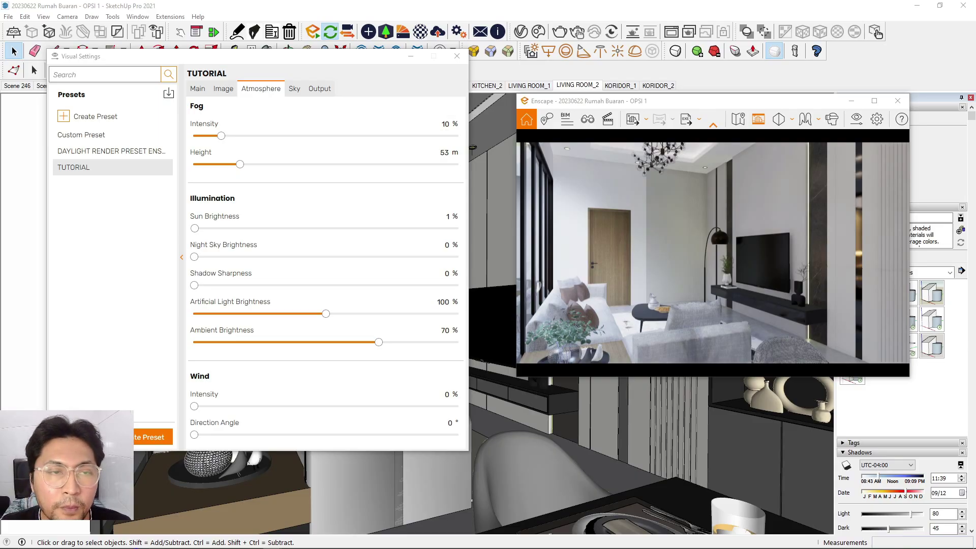
Minimize Visual Settings and select the ceiling downlight group above the living room's TV wall in SketchUp.
left_click(410, 57)
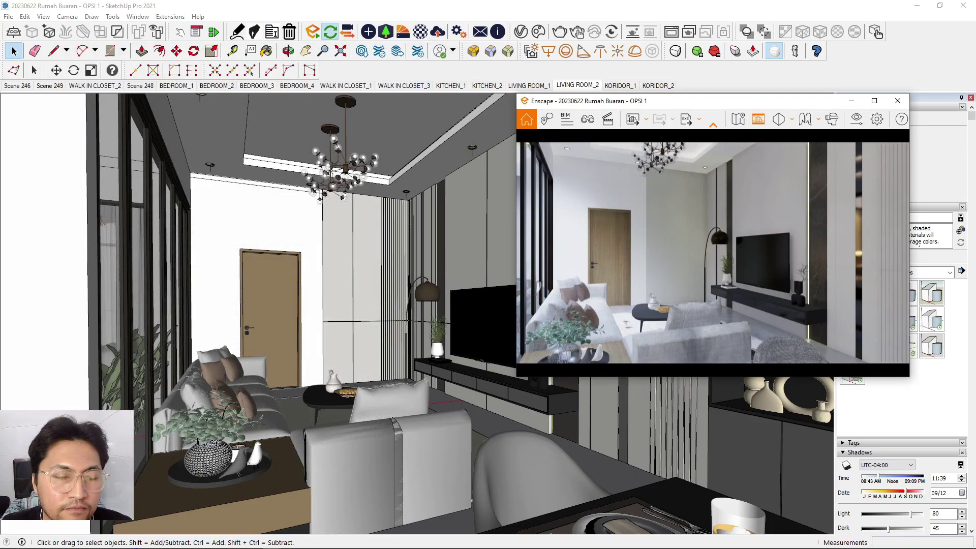
scroll(305, 285, "down", 5)
scroll(437, 218, "up", 10)
mouse_move(437, 219)
middle_mouse_down()
mouse_move(445, 228)
mouse_move(482, 209)
middle_mouse_up()
scroll(363, 207, "up", 5)
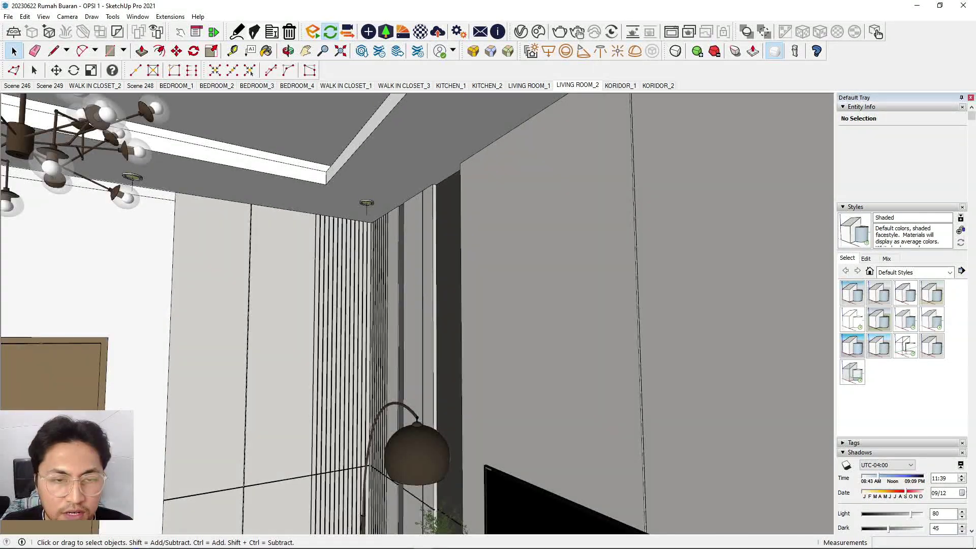
left_click(363, 209)
left_click(366, 203)
scroll(364, 264, "down", 6)
mouse_move(363, 257)
middle_mouse_down()
mouse_move(367, 292)
mouse_move(378, 298)
mouse_move(382, 269)
middle_mouse_up()
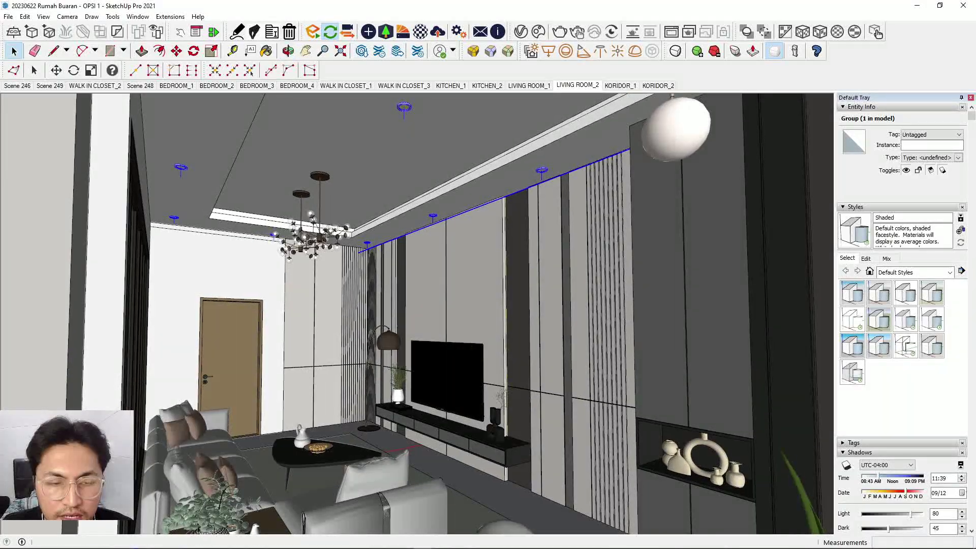
scroll(361, 223, "up", 8)
Return to the LIVING ROOM_2 scene and open the downlight group and its corner downlight near the arc lamp for editing.
left_click(577, 85)
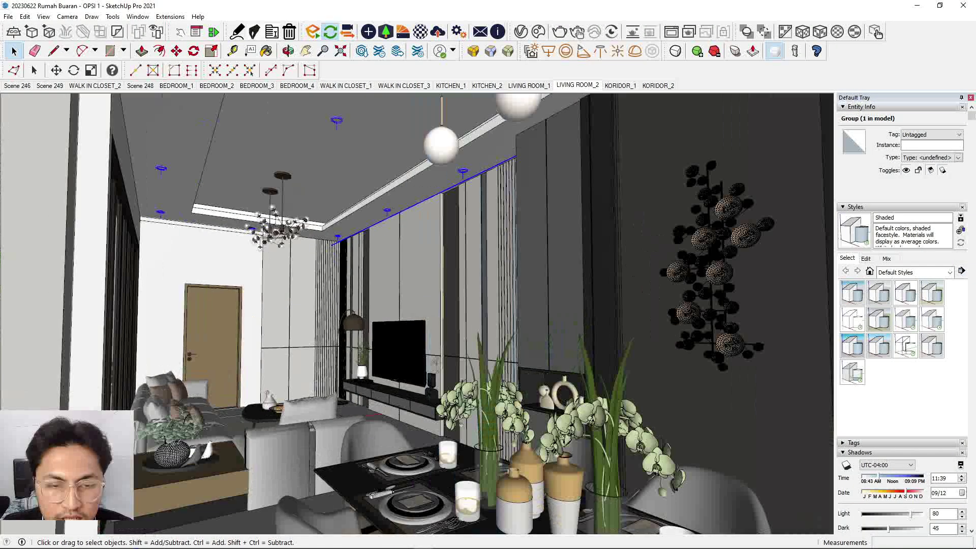
middle_click_drag(332, 246, 245, 265)
scroll(328, 241, "up", 3)
middle_click_drag(447, 330, 482, 275)
scroll(488, 277, "down", 2)
scroll(307, 351, "up", 5)
middle_click_drag(308, 351, 412, 265)
scroll(411, 264, "up", 4)
double_click(405, 245)
left_click(405, 249)
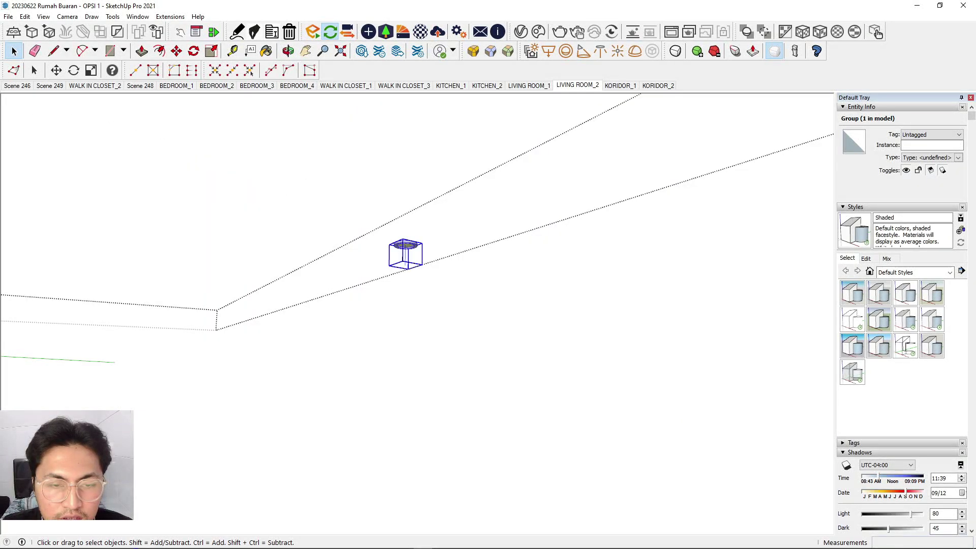
double_click(405, 249)
left_click(405, 249)
scroll(406, 248, "up", 4)
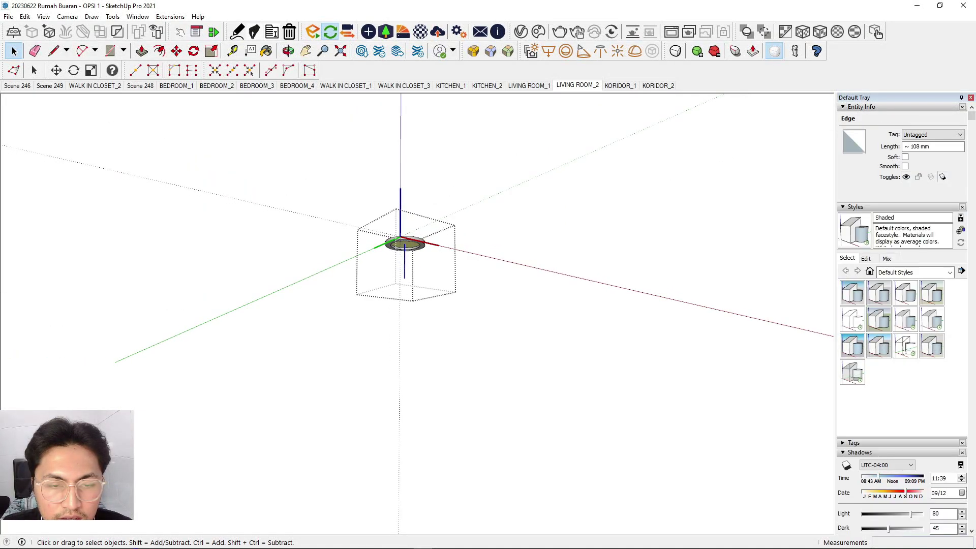
Place an Enscape Spot light at the center of the downlight, aimed straight down its vertical guide line, and exit the nested groups.
left_click(368, 31)
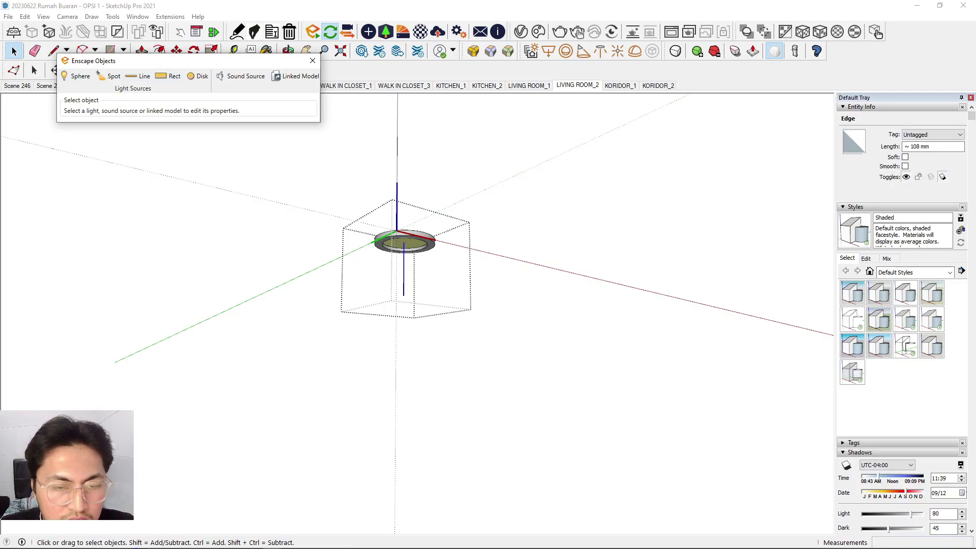
left_click(104, 76)
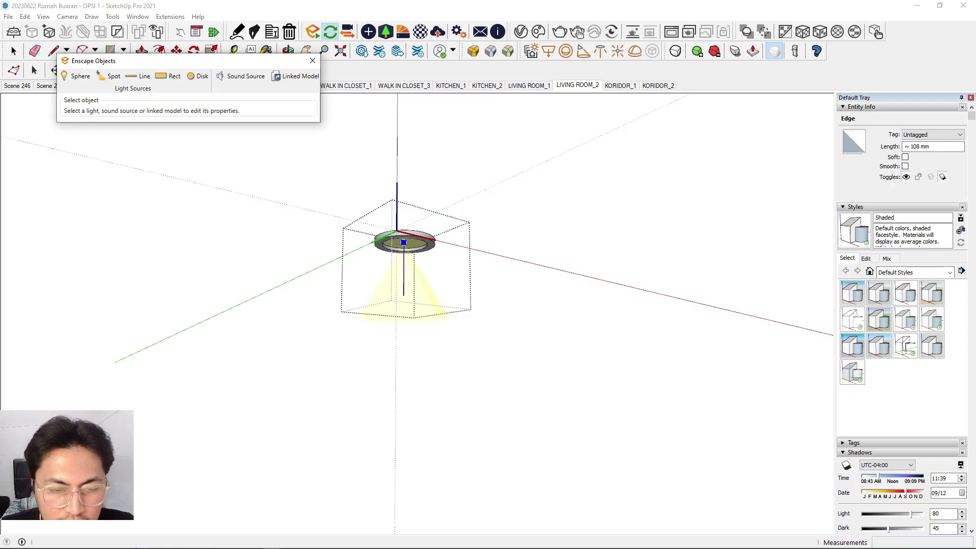
left_click(403, 242)
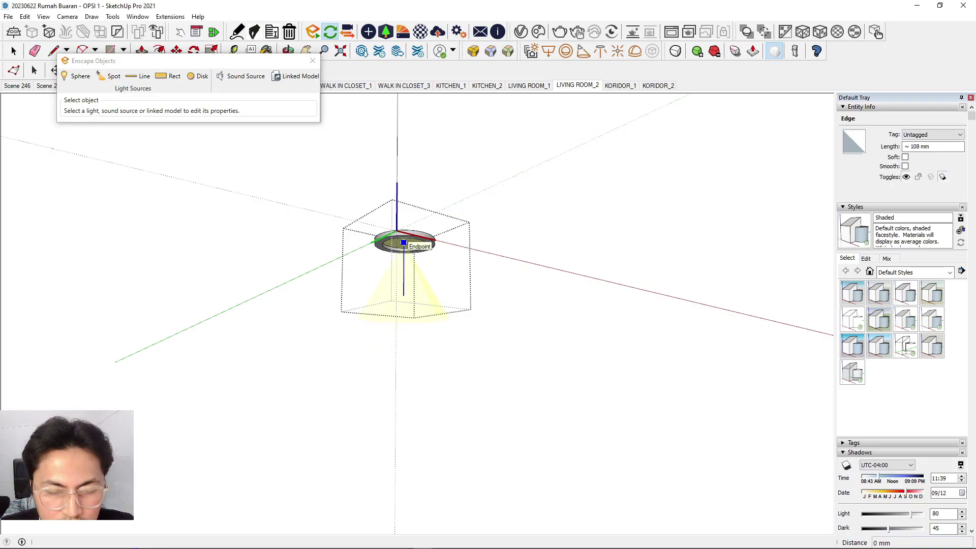
left_click(404, 242)
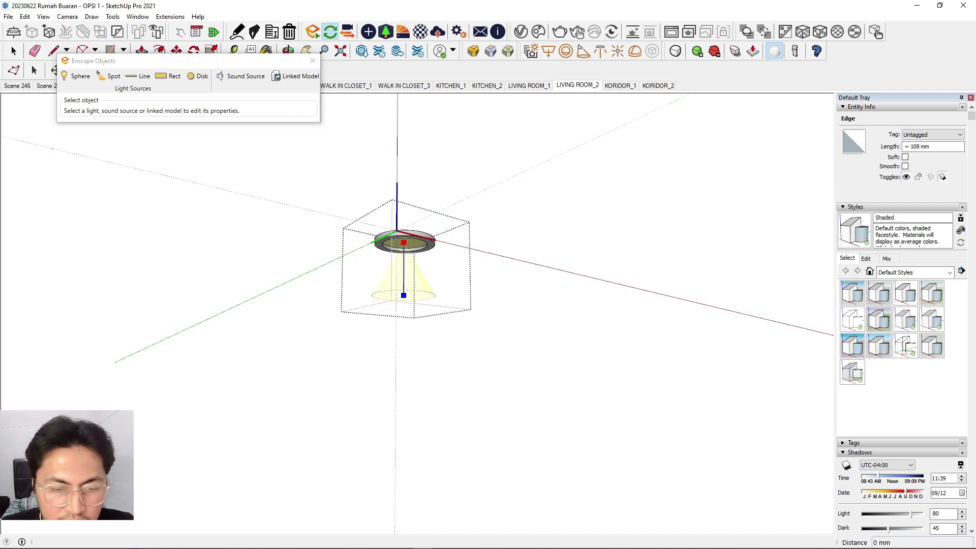
left_click(403, 295)
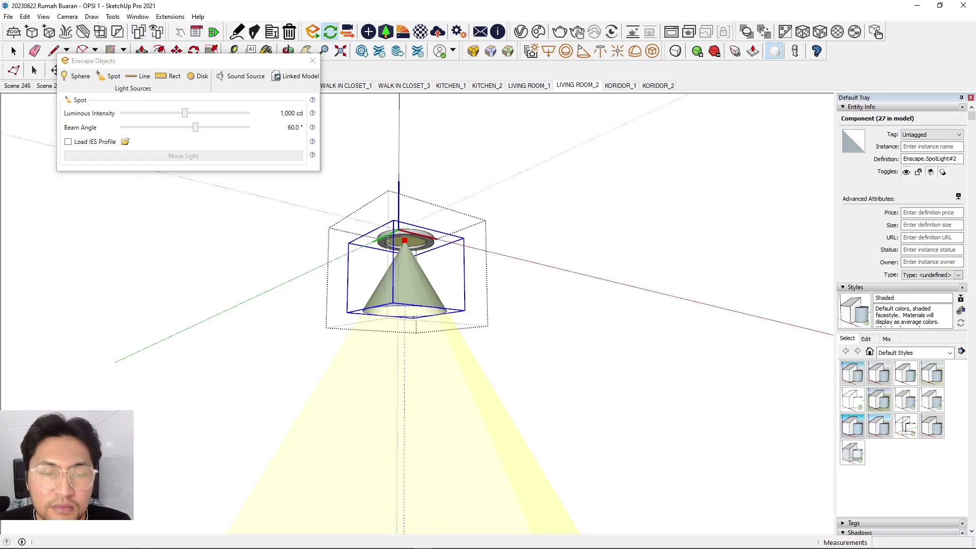
scroll(428, 227, "down", 3)
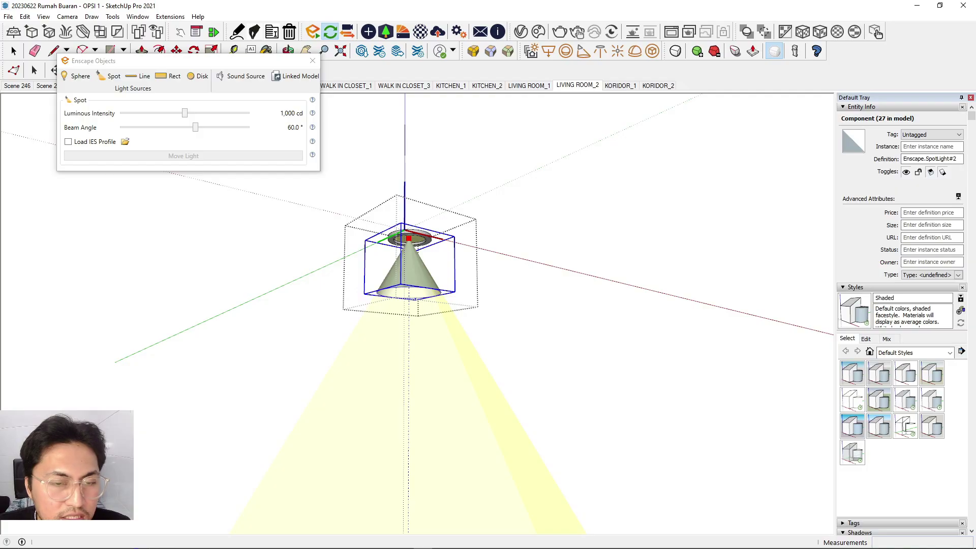
left_click(14, 50)
left_click(356, 237)
scroll(358, 238, "down", 3)
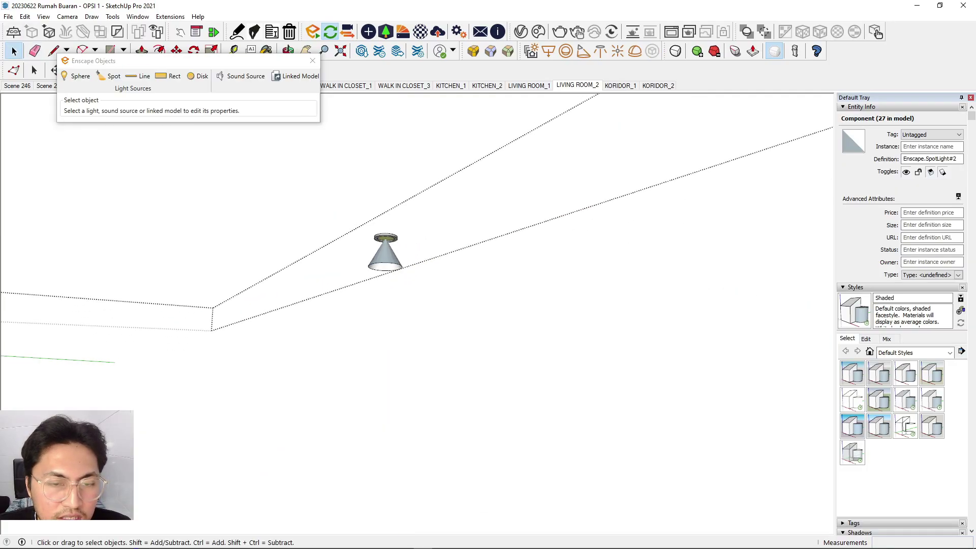
left_click(352, 299)
scroll(352, 295, "down", 8)
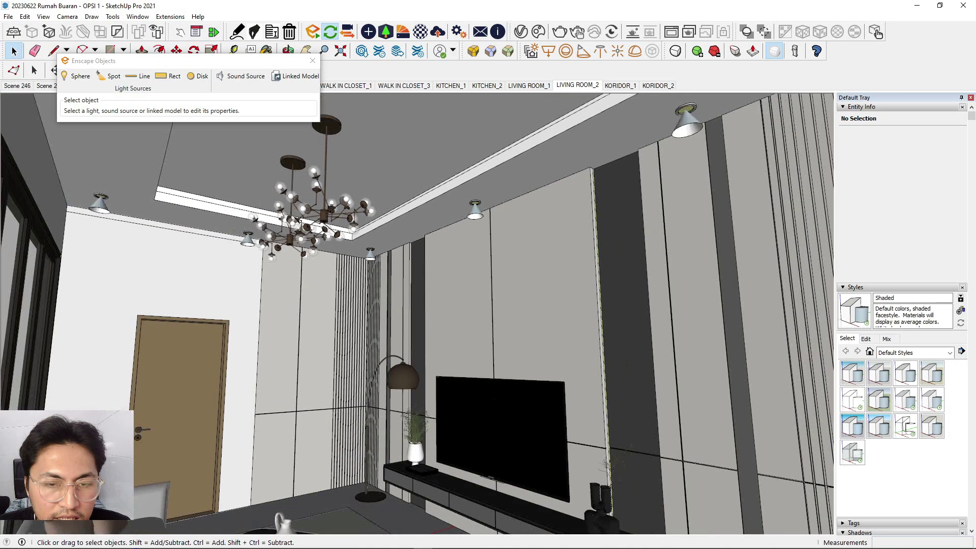
Check the spotlights in the living room's ceiling downlight group and their light on the walls in the Enscape preview.
scroll(479, 210, "up", 3)
left_click(477, 212)
scroll(477, 211, "up", 3)
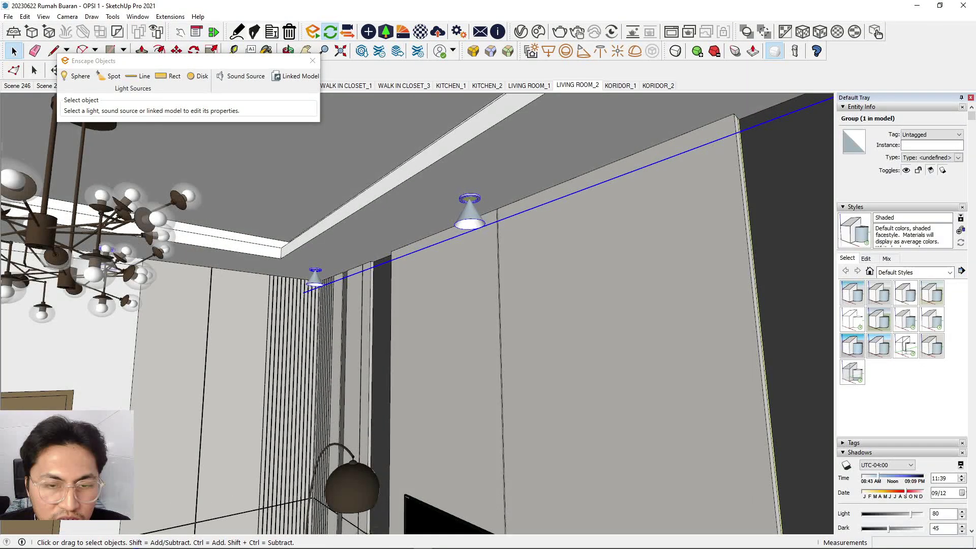
scroll(471, 211, "up", 5)
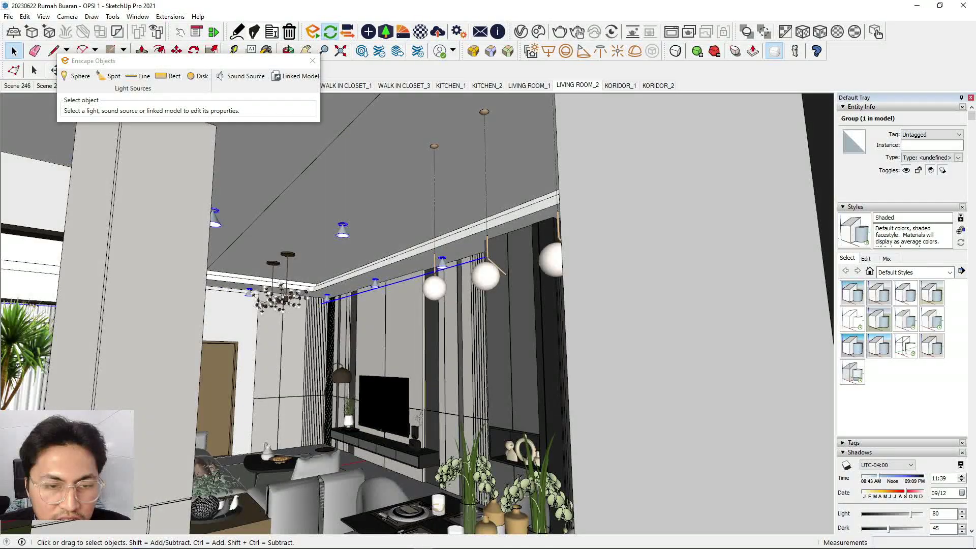
scroll(349, 289, "down", 5)
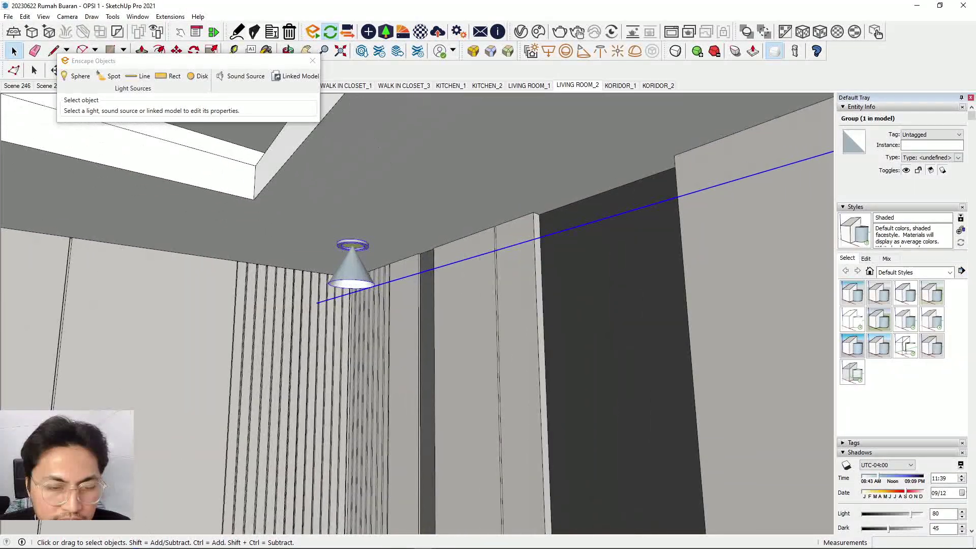
scroll(370, 267, "up", 5)
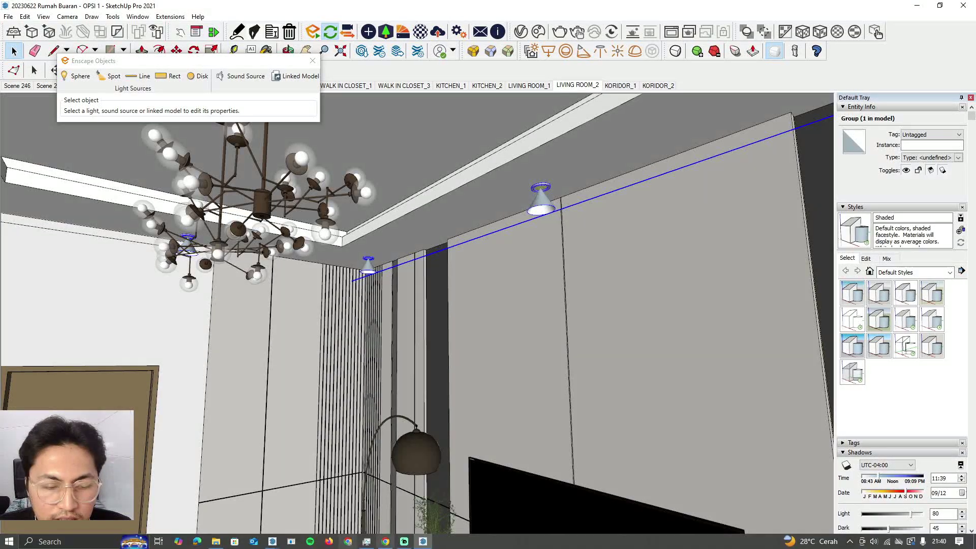
mouse_move(272, 541)
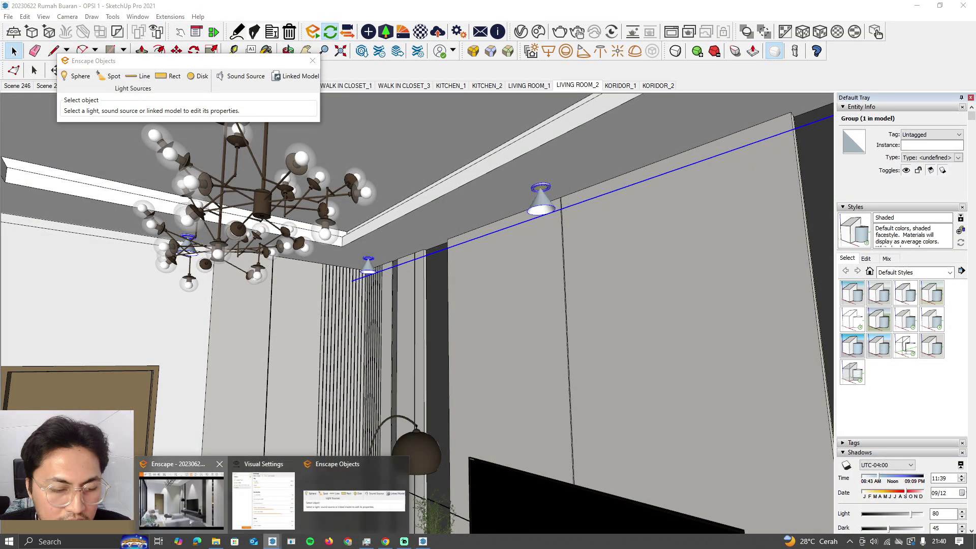
left_click(185, 495)
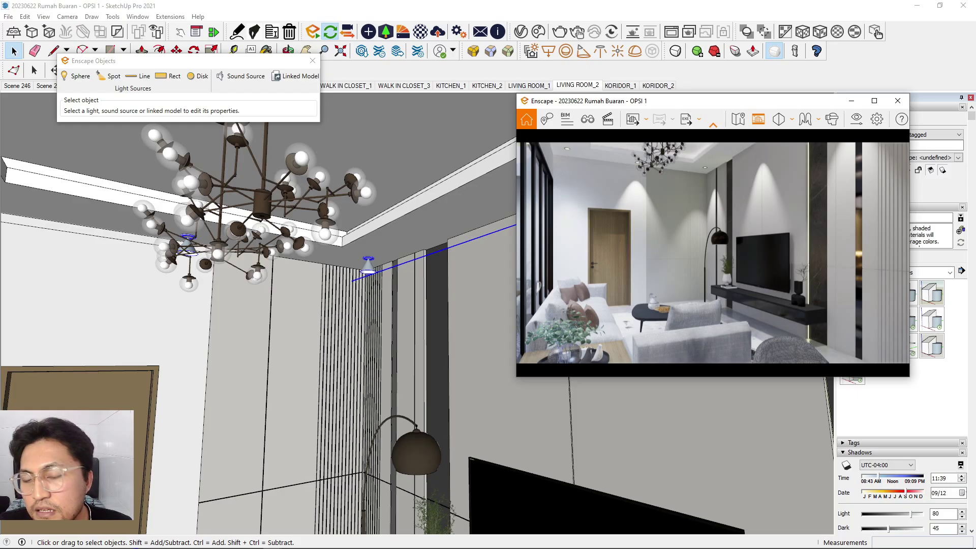
key("s")
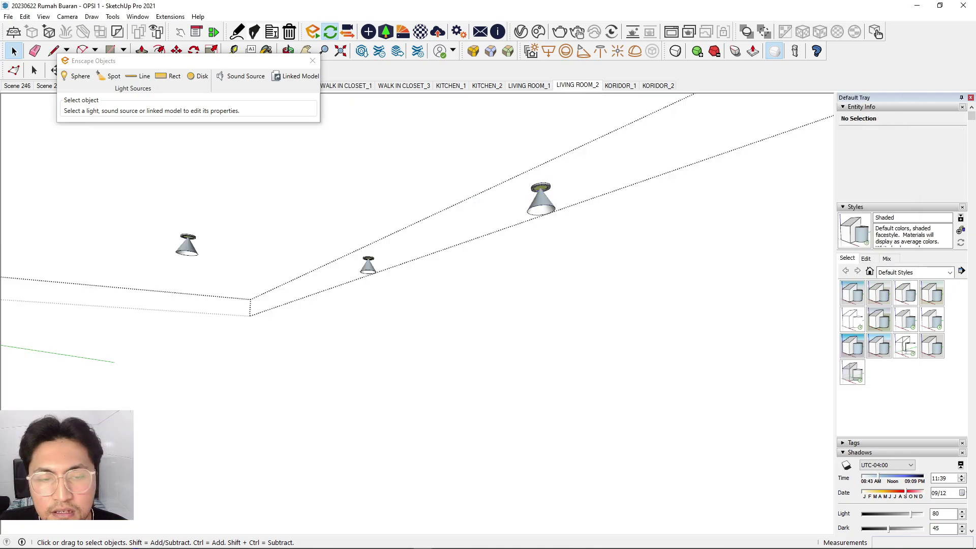
Paint the Enscape spot light at the corner downlight with Color C04 from the Colors collection and exit the group.
double_click(368, 263)
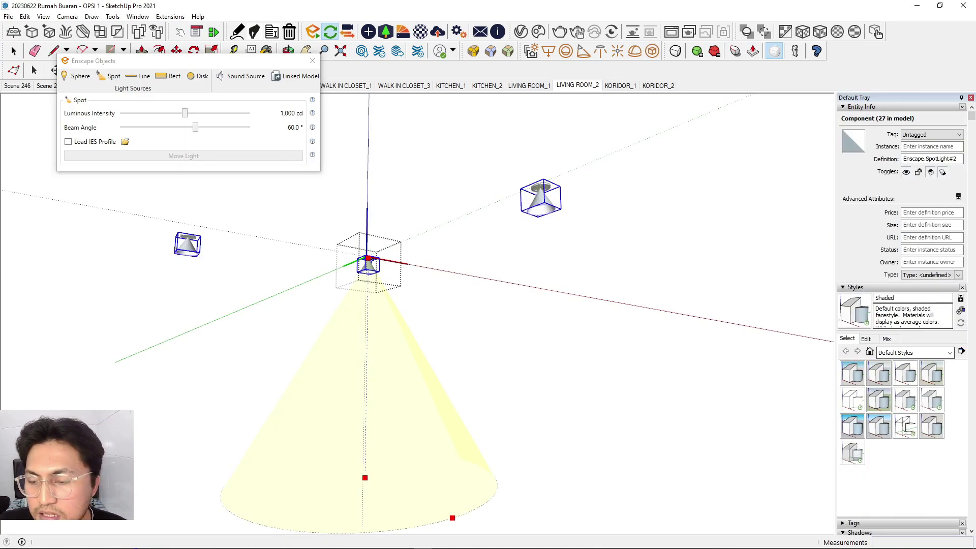
scroll(870, 224, "down", 6)
scroll(901, 305, "down", 10)
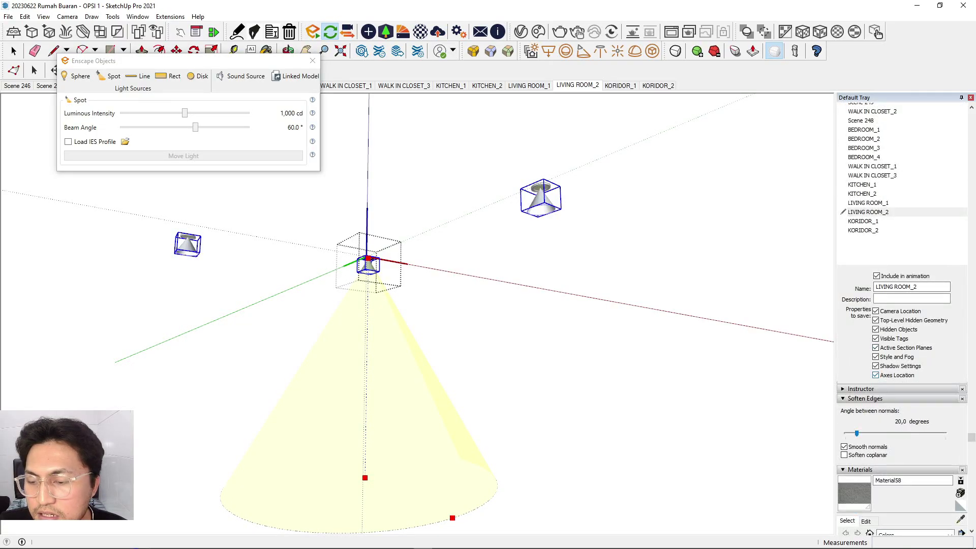
left_click(914, 374)
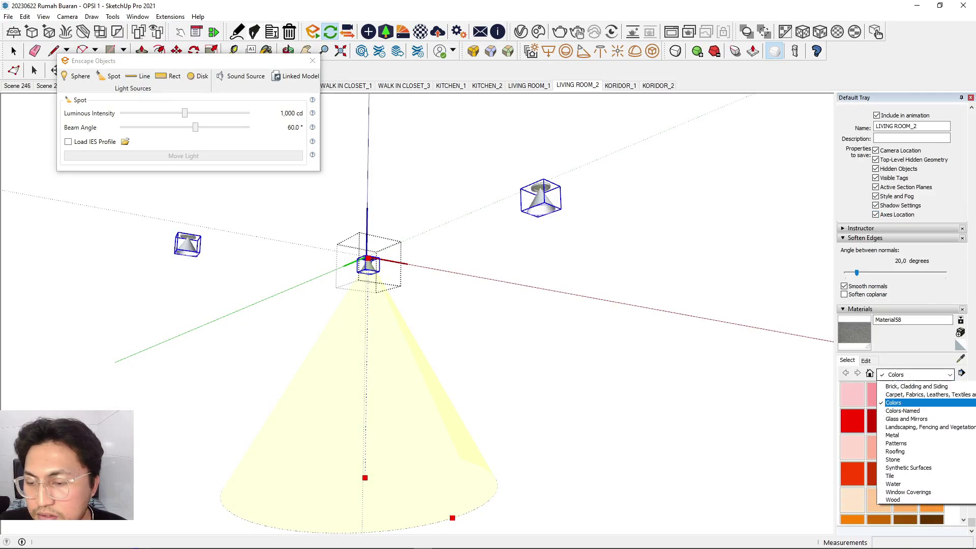
left_click(899, 409)
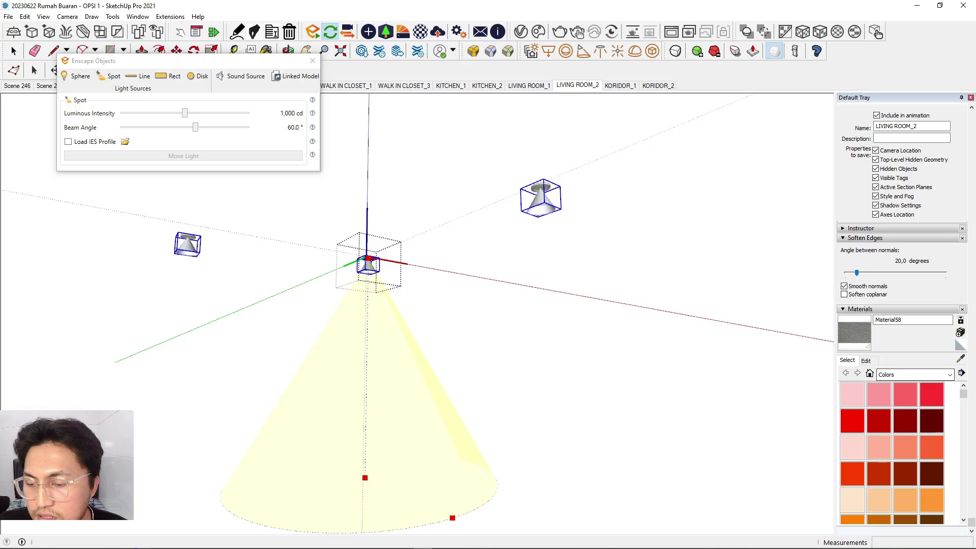
scroll(905, 449, "down", 2)
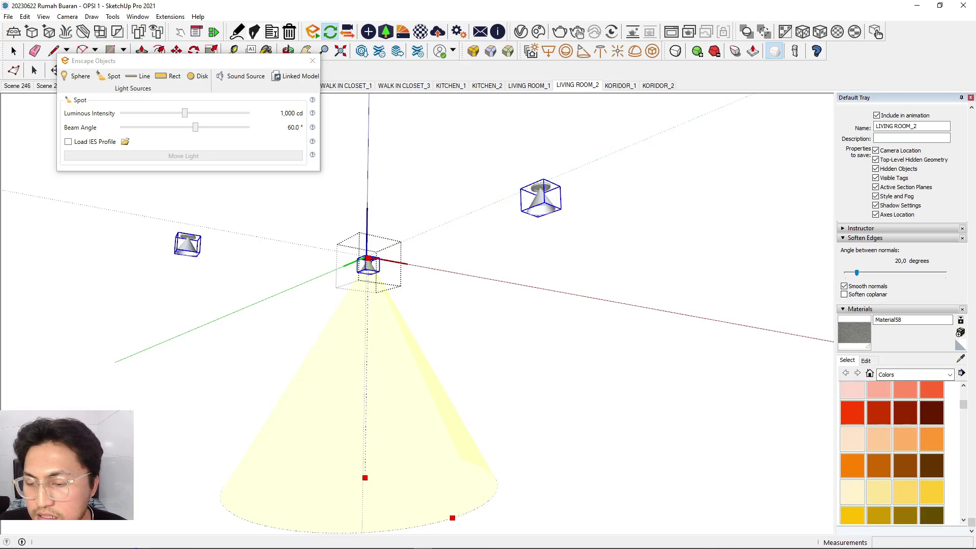
left_click(928, 440)
left_click(369, 265)
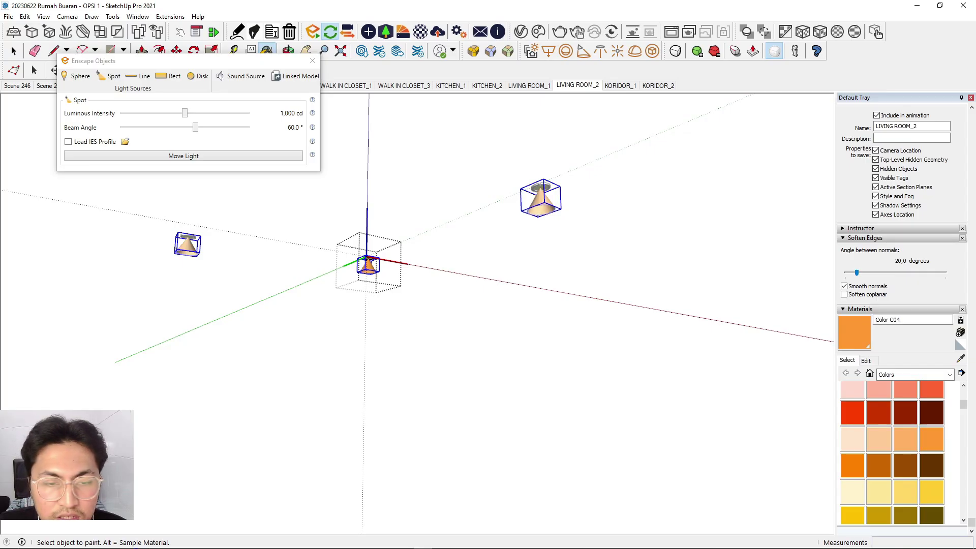
left_click(14, 51)
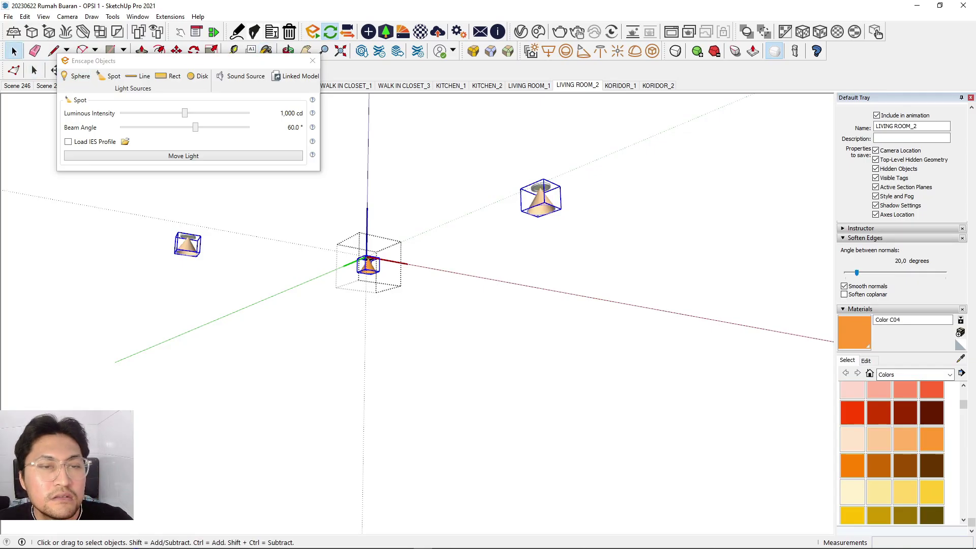
key("Escape")
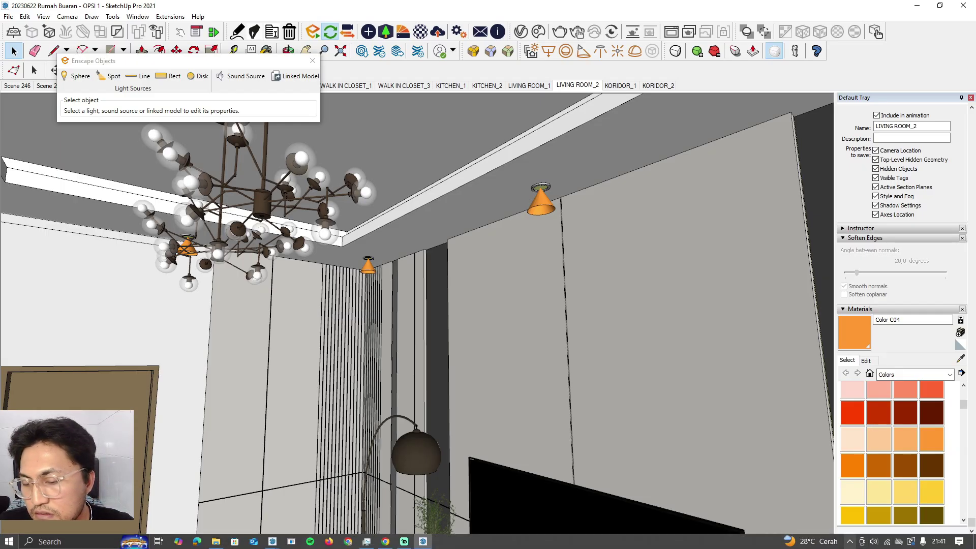
Bring up the Enscape preview window and place it beside the downlights so the scene and model show together.
left_click(849, 541)
right_click(819, 503)
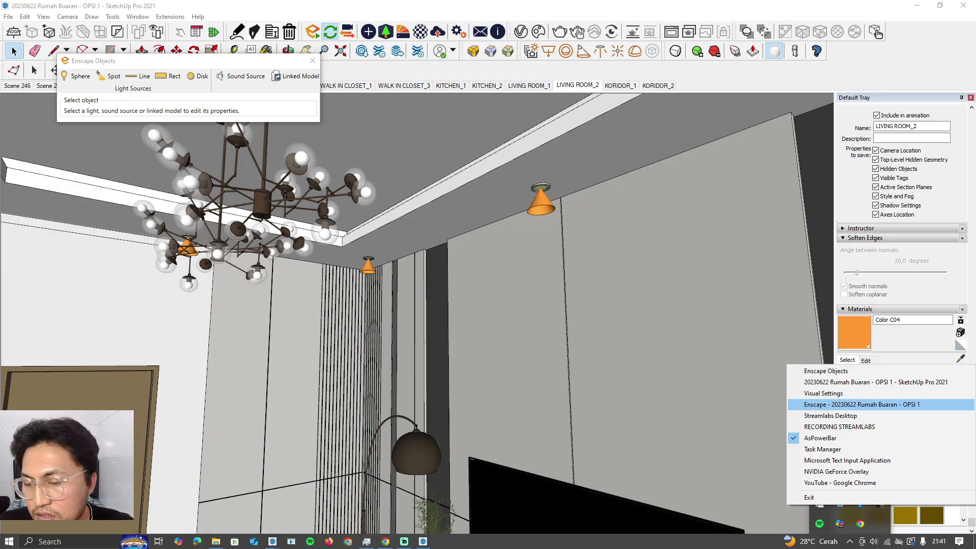
left_click(861, 404)
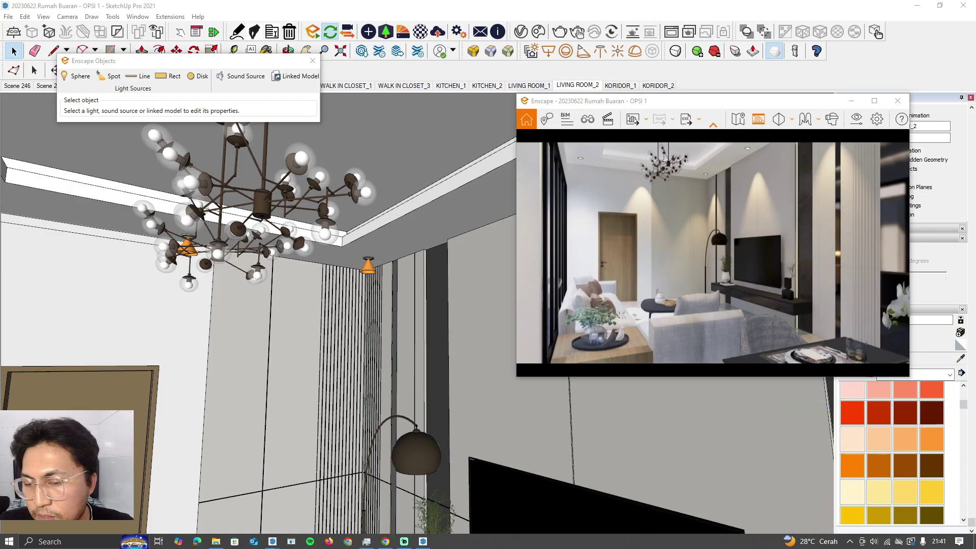
left_click_drag(690, 106, 653, 51)
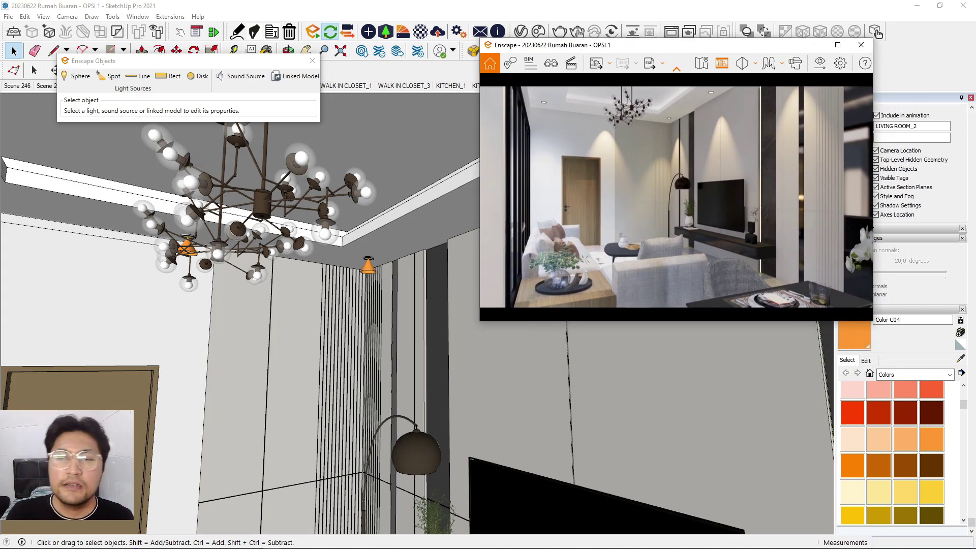
left_click_drag(764, 48, 858, 27)
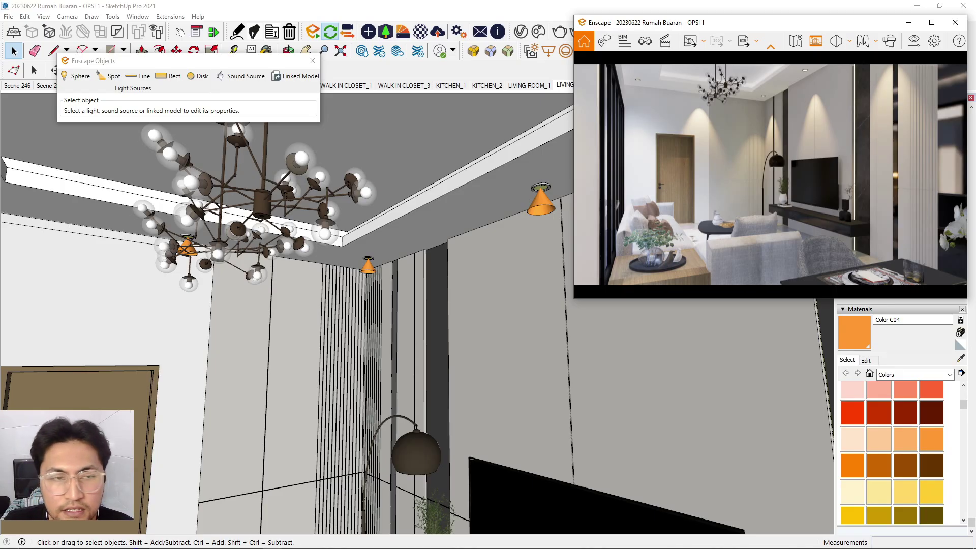
Select the spot light inside the corner downlight near the arc lamp and open the file picker for its IES profile.
left_click(368, 268)
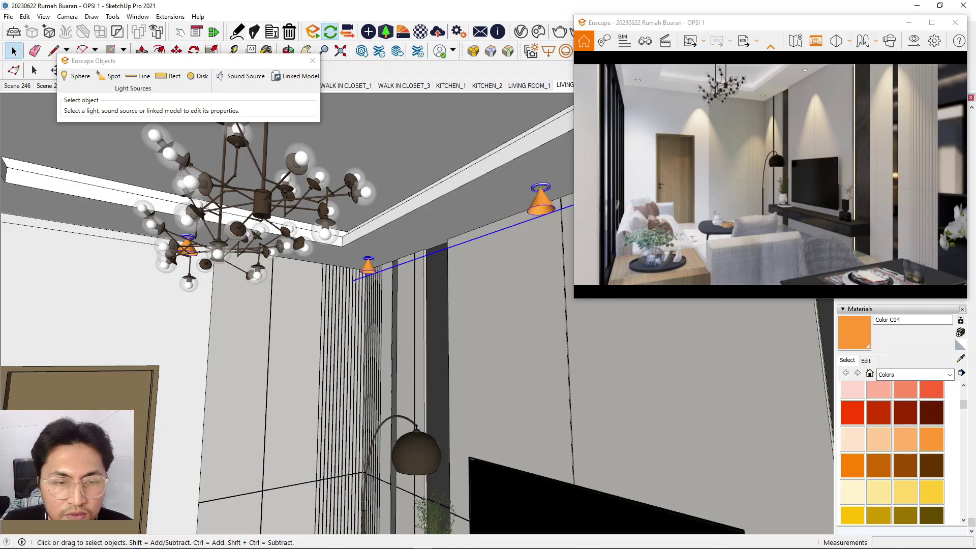
scroll(368, 267, "up", 3)
double_click(369, 268)
double_click(368, 268)
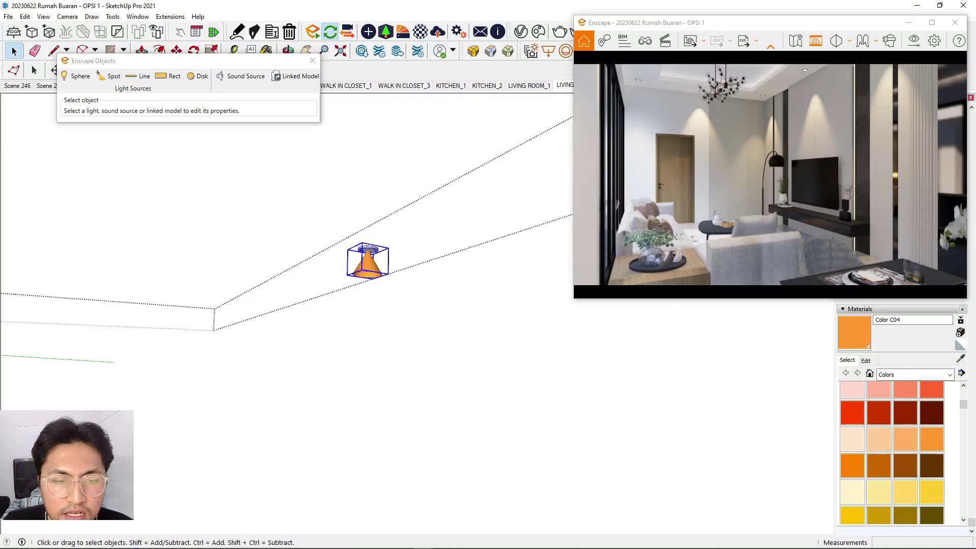
left_click(368, 267)
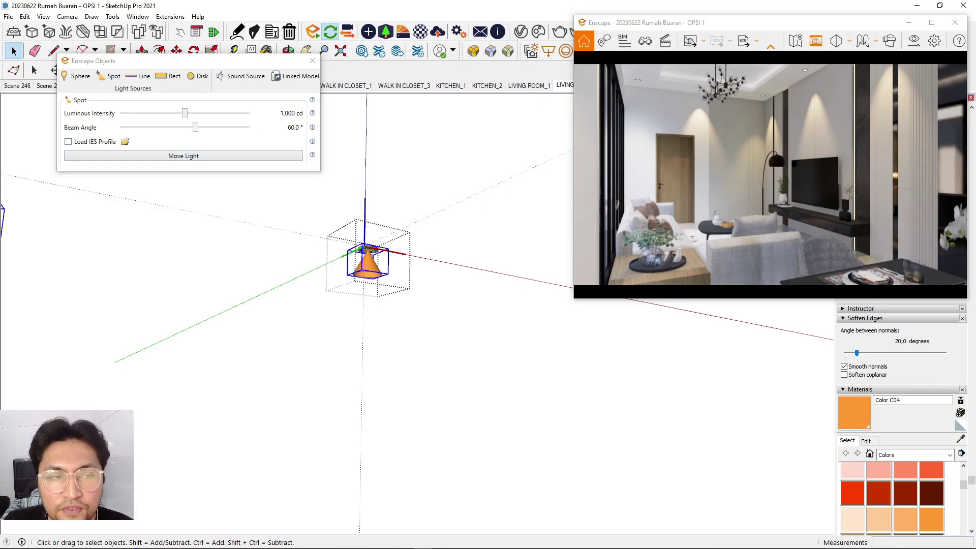
left_click(125, 141)
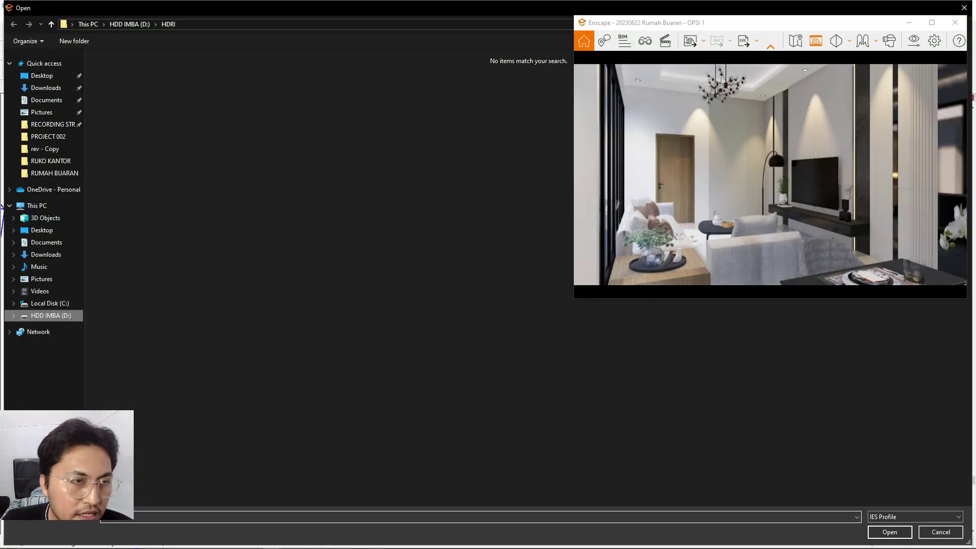
Browse to IES_Lights_Collections > IES Collection on drive D, look through the Best IES 1 folder, and return to IES Collection.
left_click(51, 316)
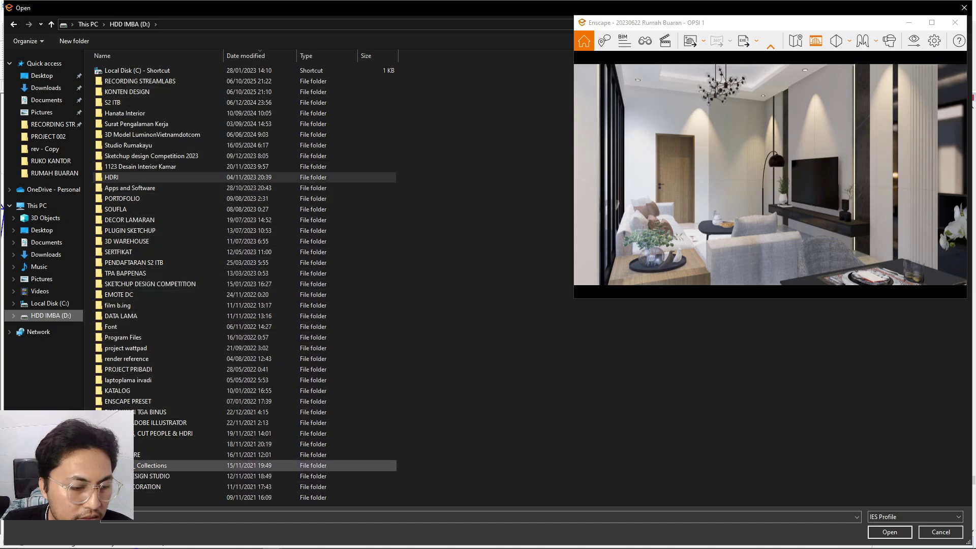
double_click(122, 465)
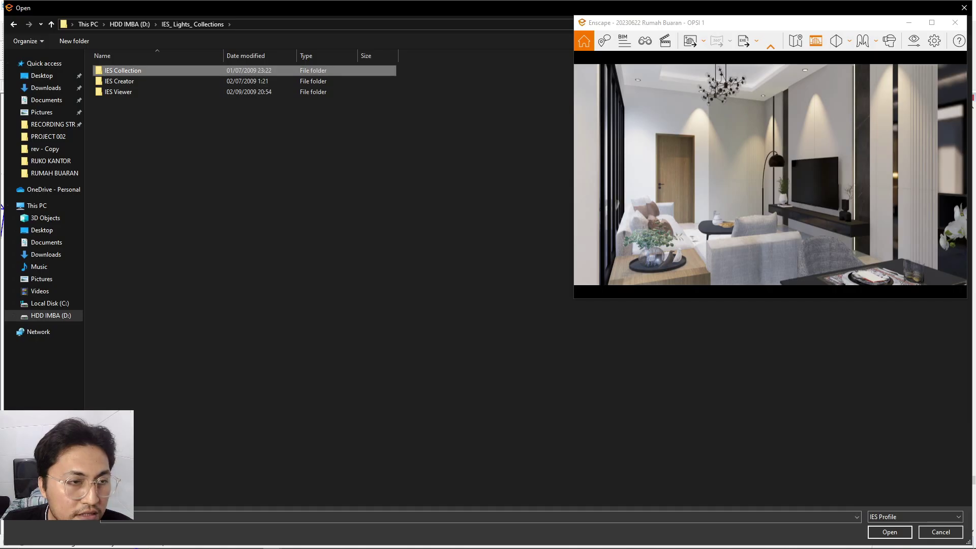
double_click(122, 70)
double_click(116, 70)
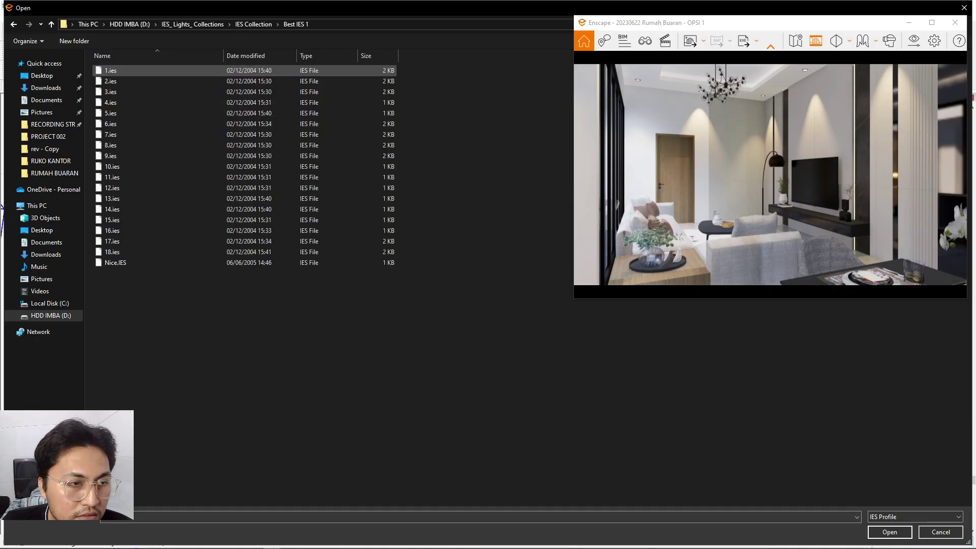
left_click(147, 113)
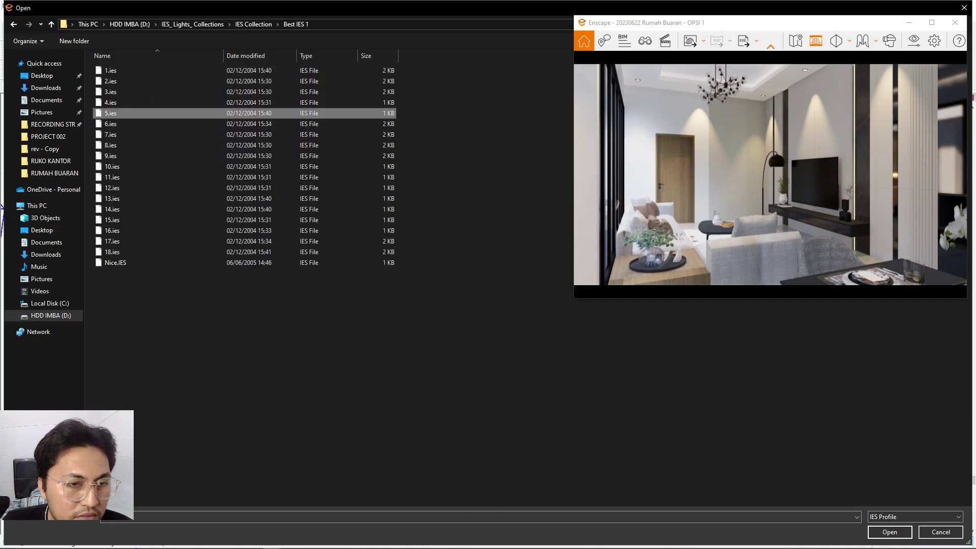
left_click(13, 25)
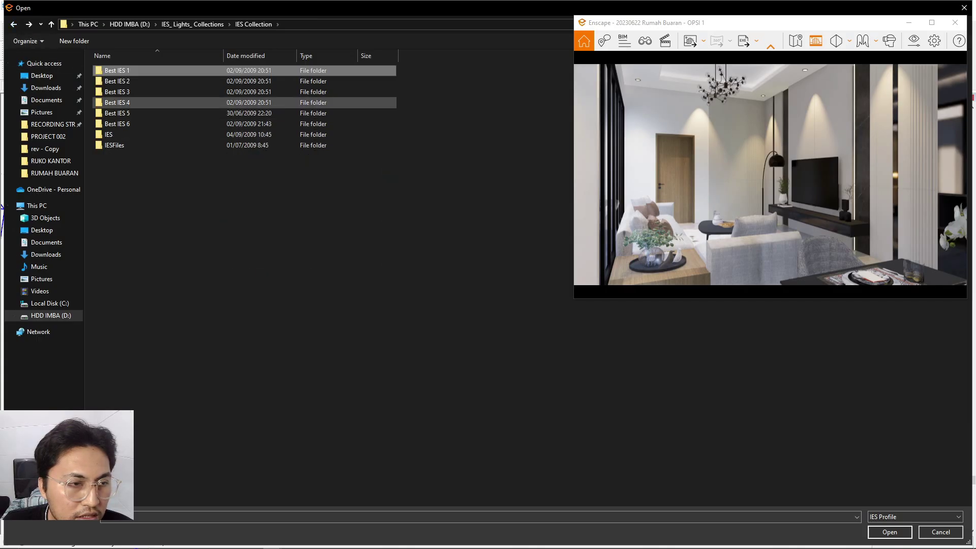
Switch to File Explorer and open the Best IES 1 folder under IES_Lights_Collections > IES Collection on drive D.
left_click(216, 541)
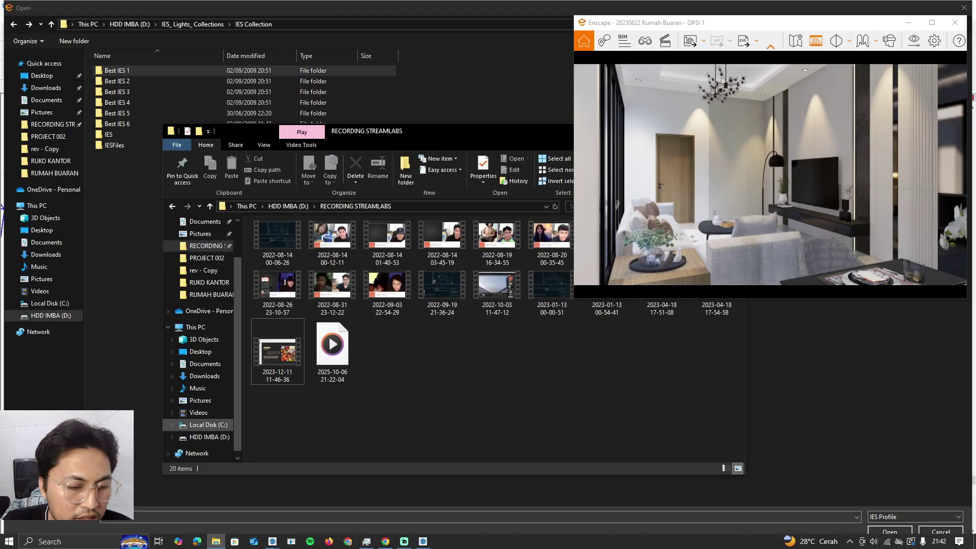
left_click(210, 437)
scroll(298, 415, "down", 3)
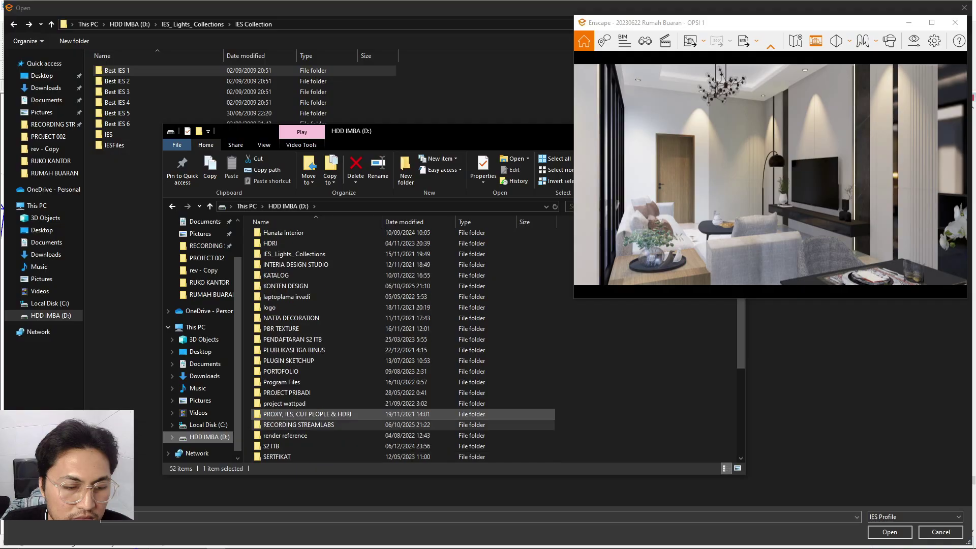
scroll(299, 440, "down", 2)
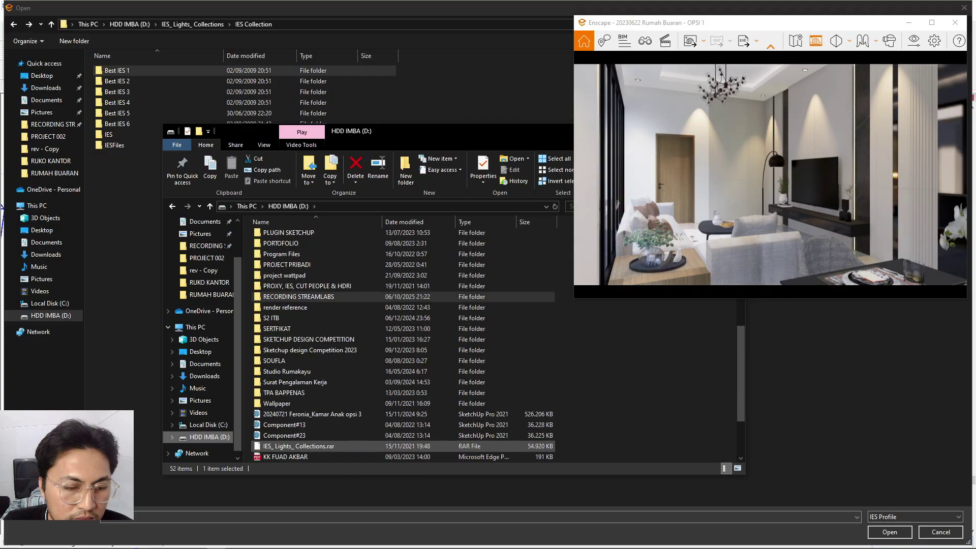
scroll(299, 436, "up", 1)
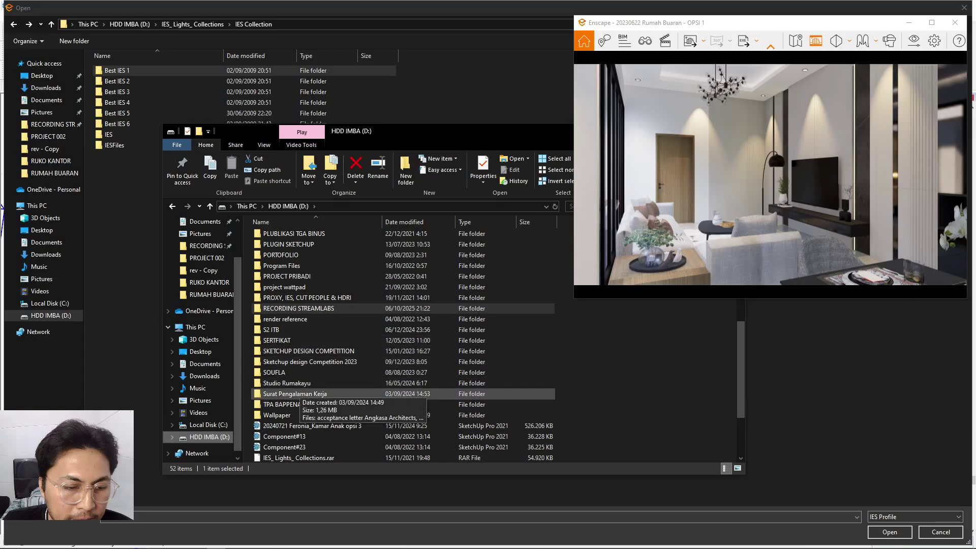
scroll(299, 396, "up", 3)
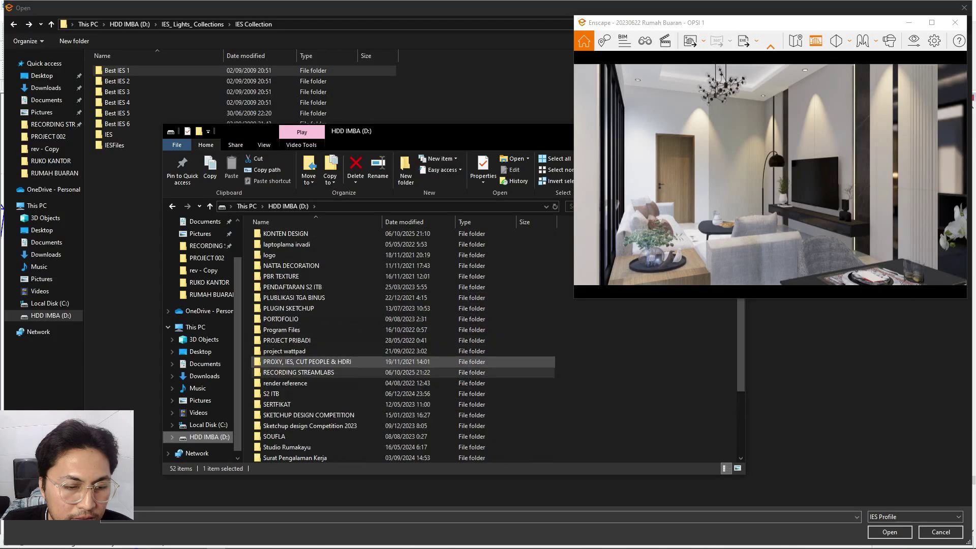
scroll(299, 362, "up", 4)
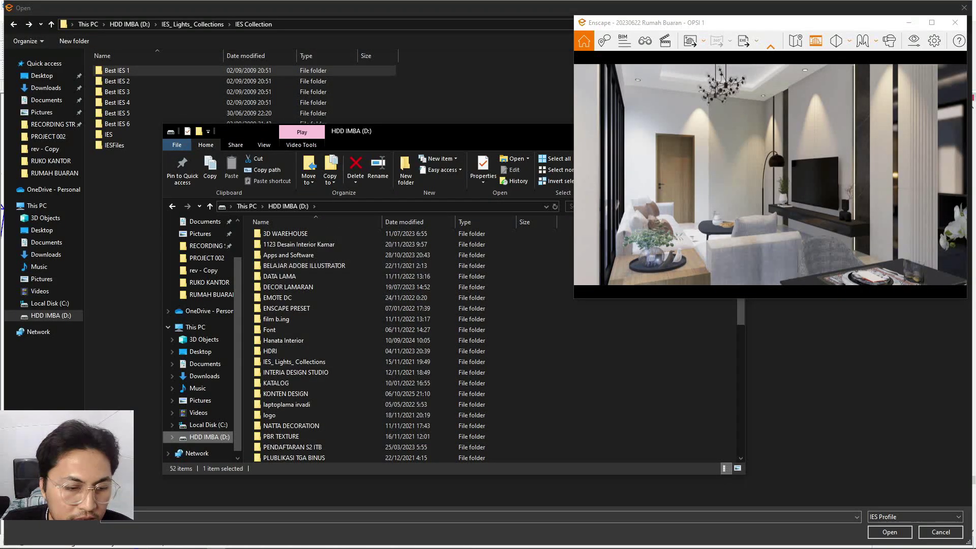
double_click(295, 361)
double_click(284, 236)
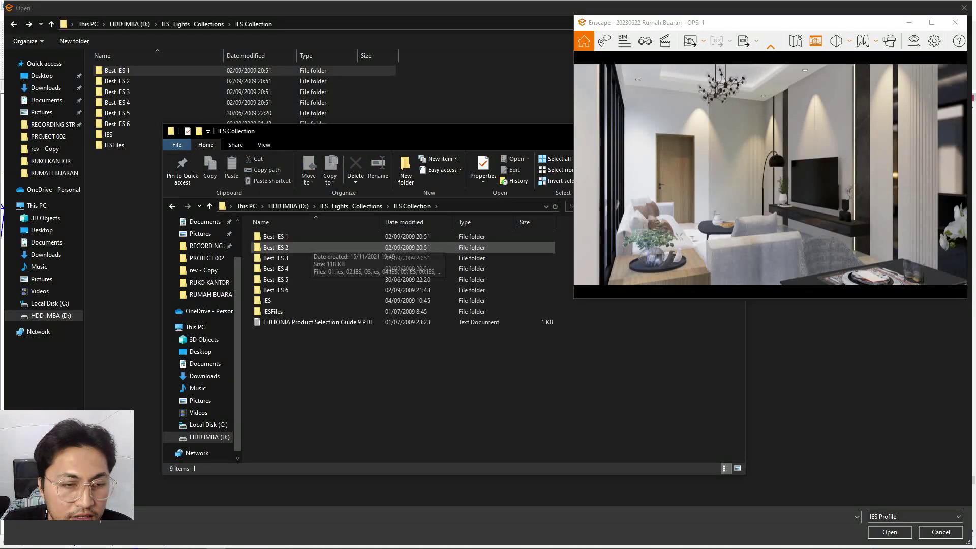
double_click(276, 236)
Examine the light pattern of IES profile 5 by viewing its JPEG in Photos, and minimize File Explorer.
scroll(294, 386, "down", 5)
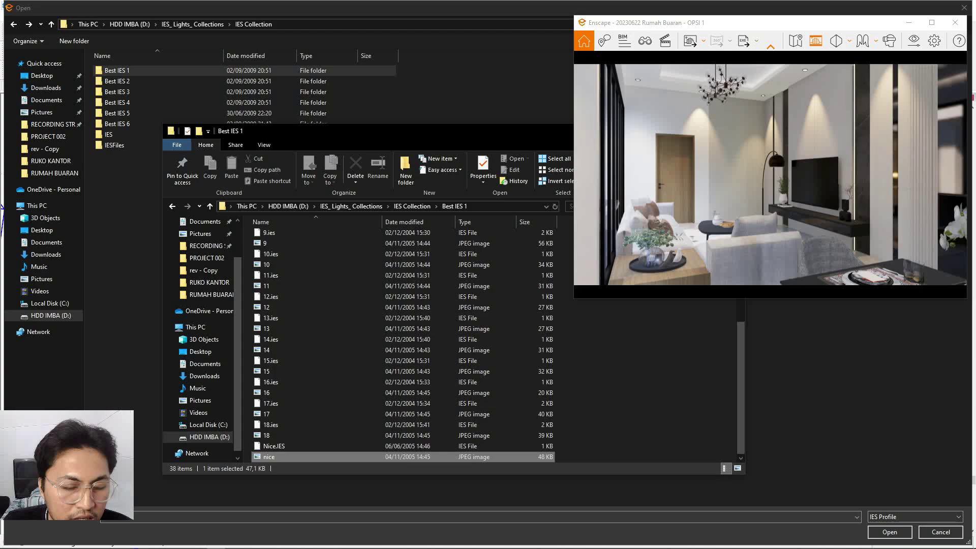
left_click(282, 456)
scroll(269, 279, "up", 5)
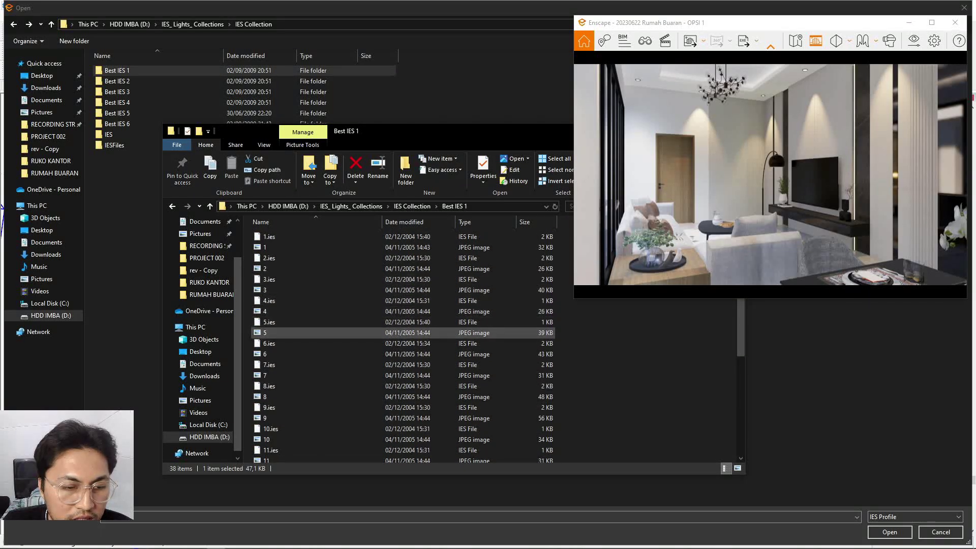
right_click(274, 333)
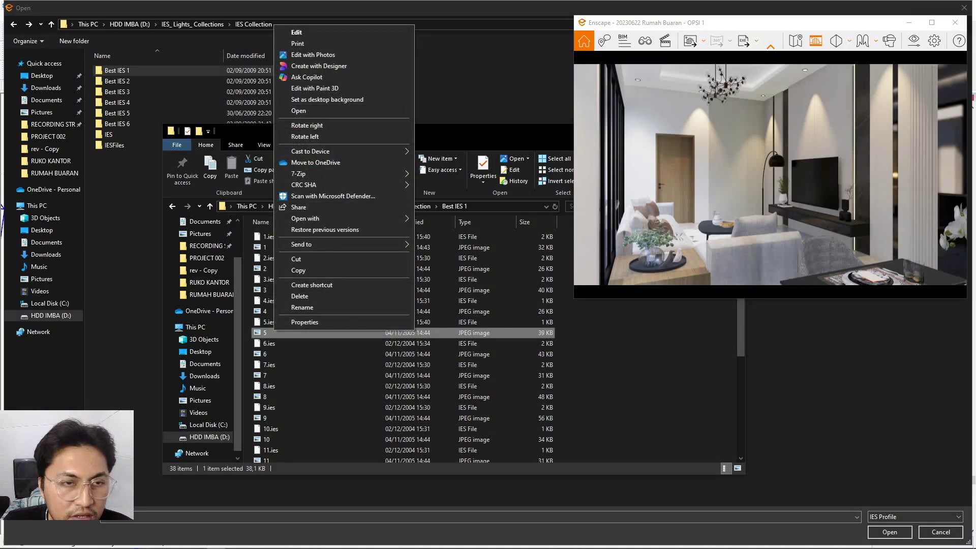
mouse_move(350, 218)
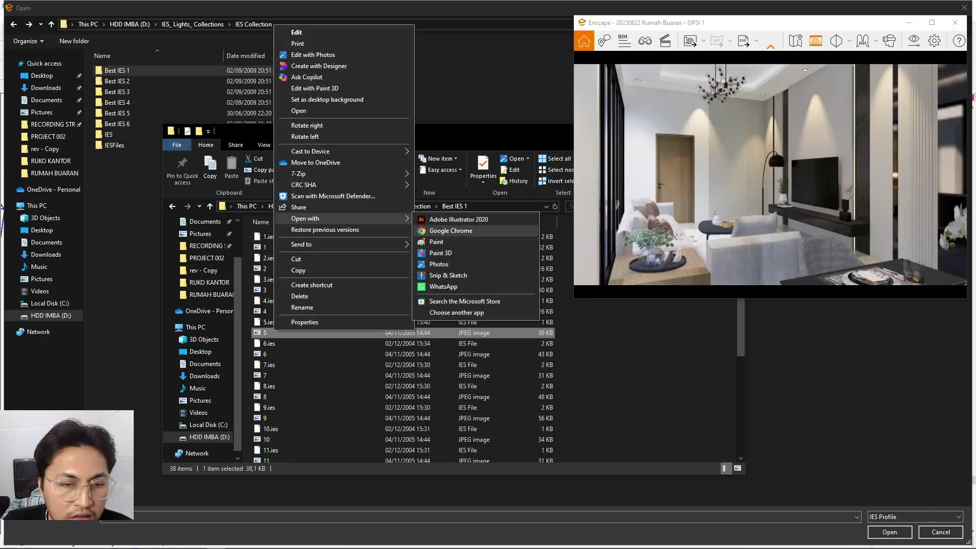
left_click(438, 264)
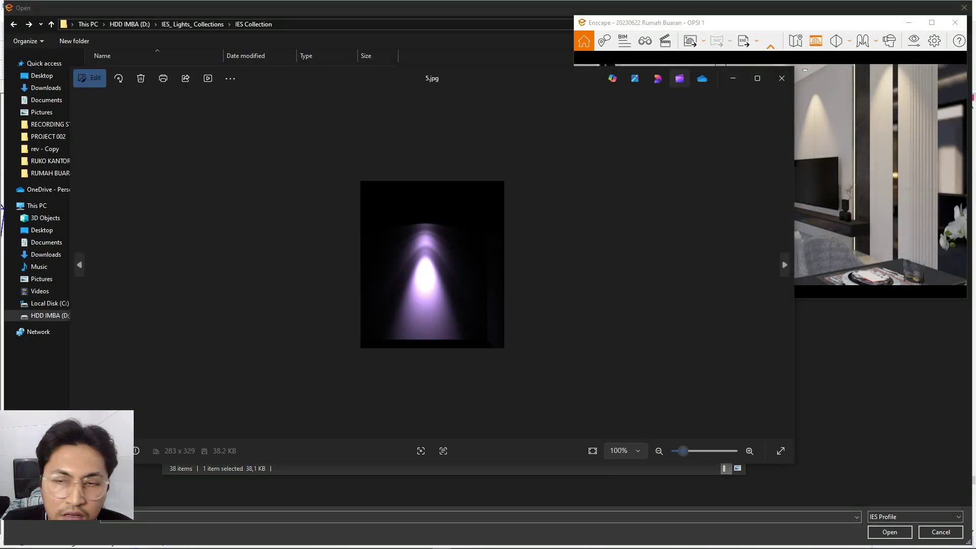
left_click(781, 78)
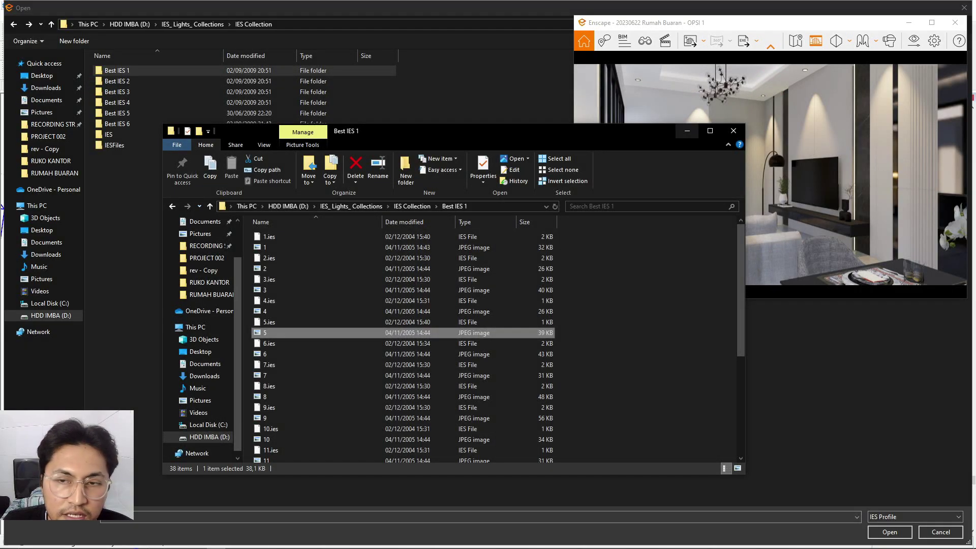
left_click(687, 130)
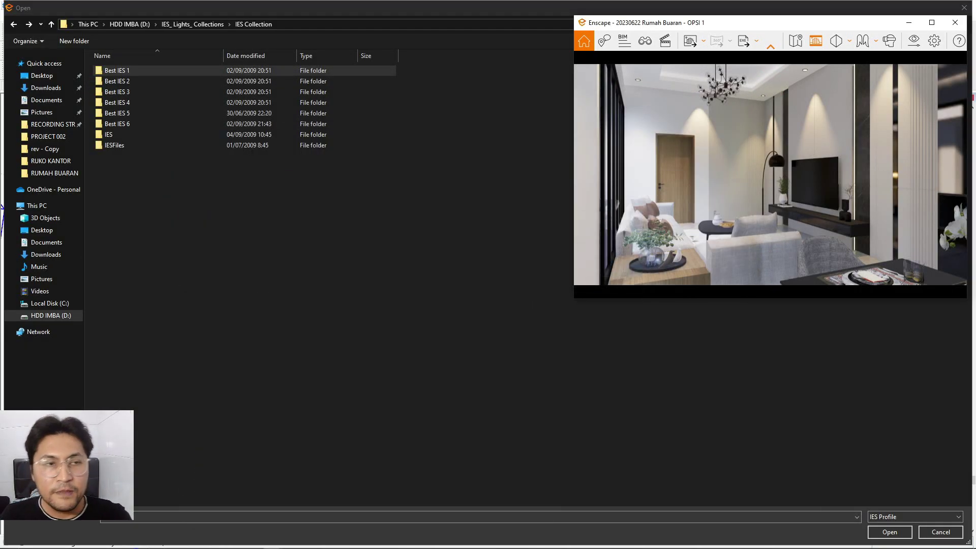
Load 5.ies from the Best IES 1 folder as the spot light's IES profile.
double_click(115, 70)
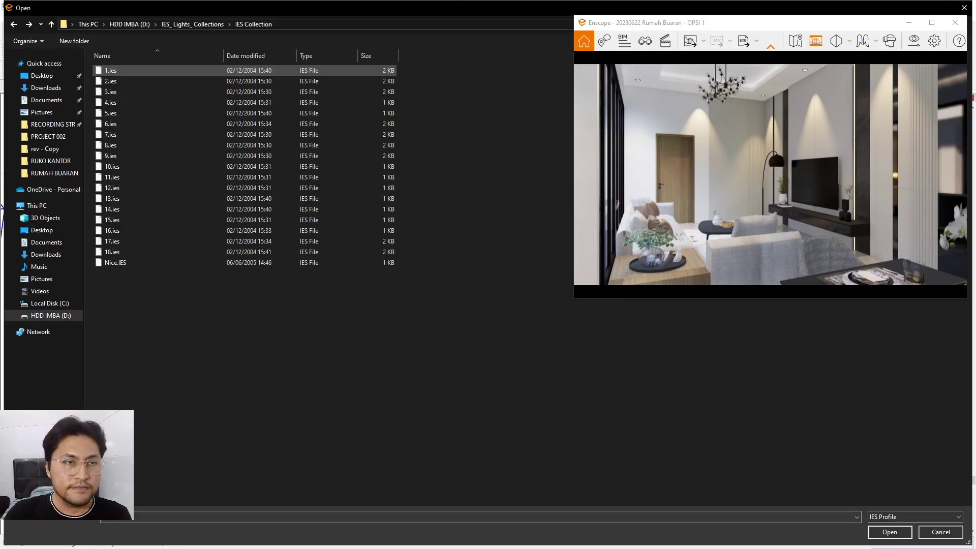
left_click(208, 113)
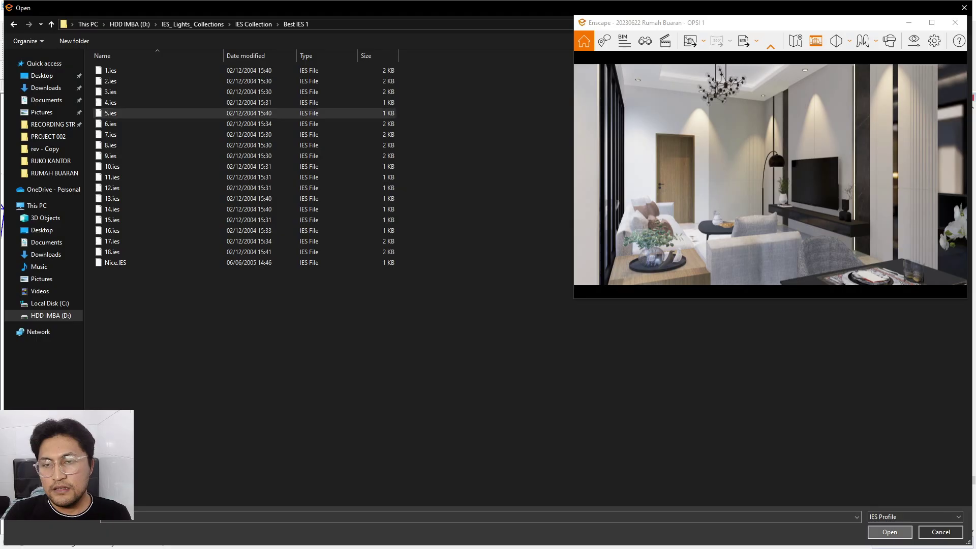
left_click(890, 532)
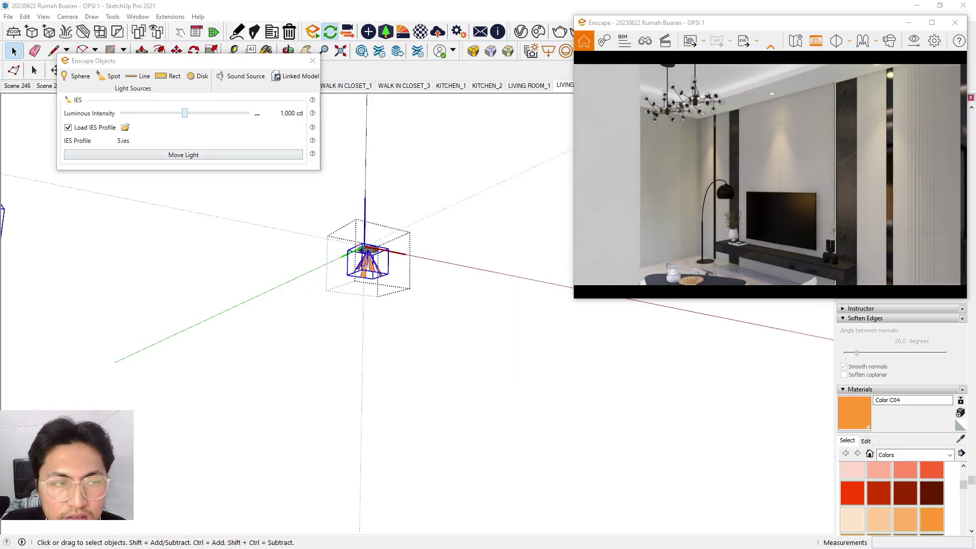
Adjust the spot light's luminous intensity to 1,312 cd, checking its effect on the living room walls in the render.
left_click_drag(185, 112, 190, 113)
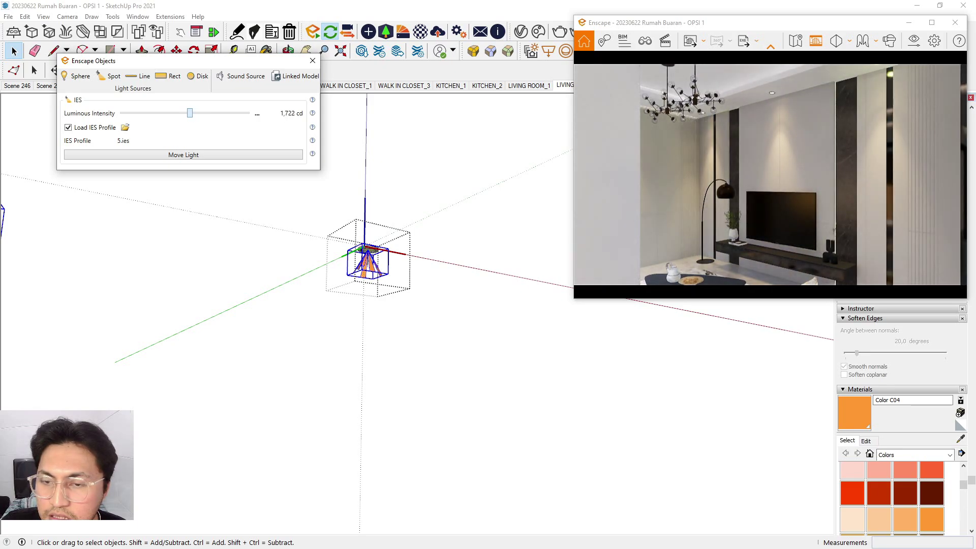
right_click_drag(770, 174, 712, 173)
scroll(770, 175, "down", 3)
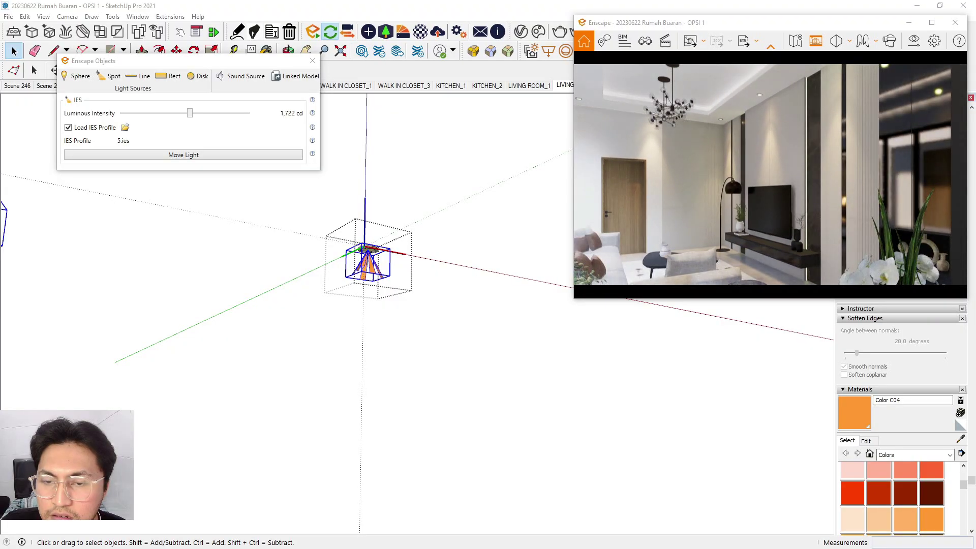
left_click_drag(190, 114, 181, 113)
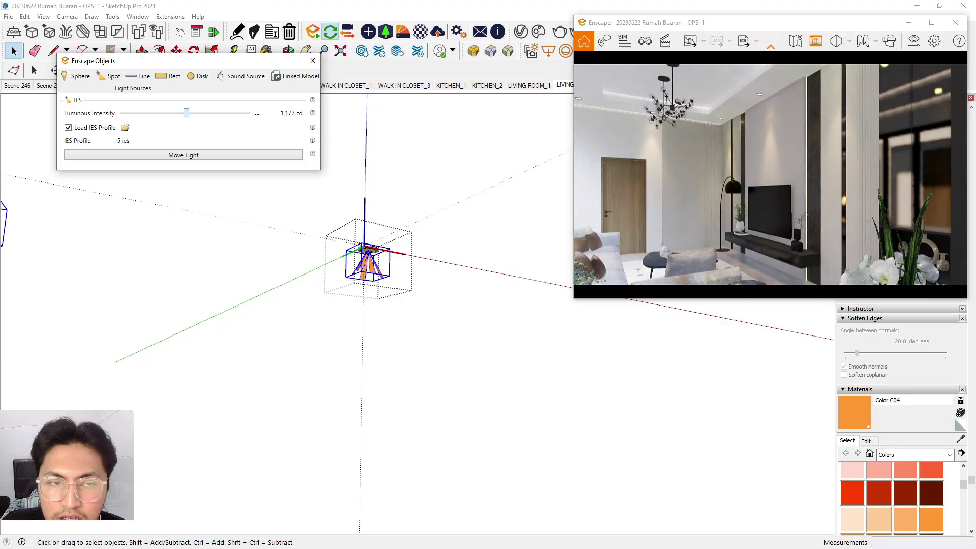
left_click_drag(218, 113, 183, 113)
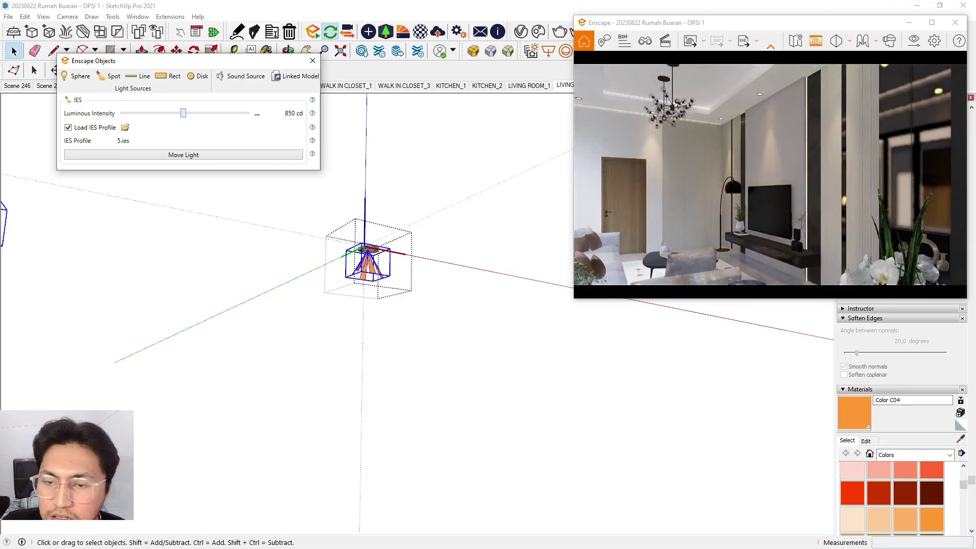
left_click_drag(186, 112, 187, 112)
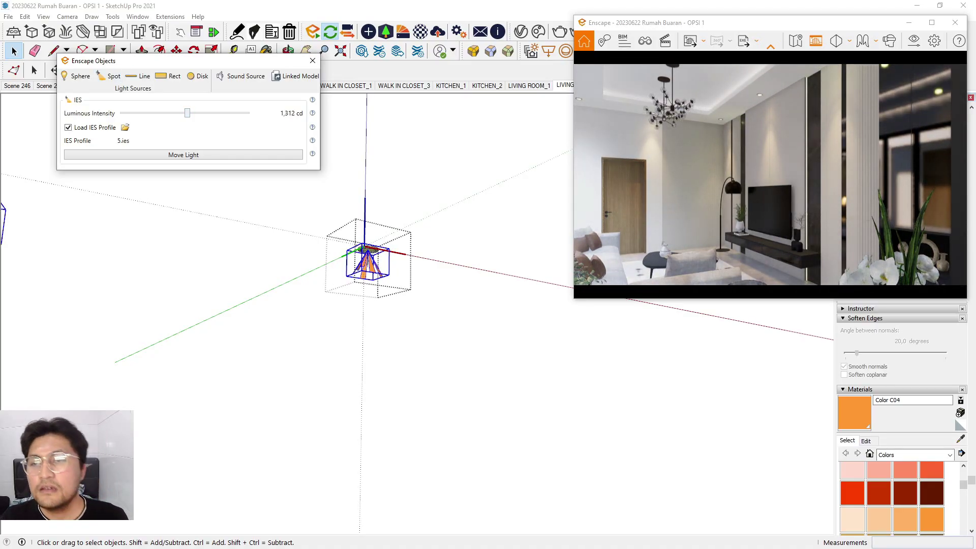
mouse_move(769, 176)
right_mouse_down()
mouse_move(798, 175)
mouse_move(736, 175)
mouse_move(808, 175)
mouse_move(793, 175)
right_mouse_up()
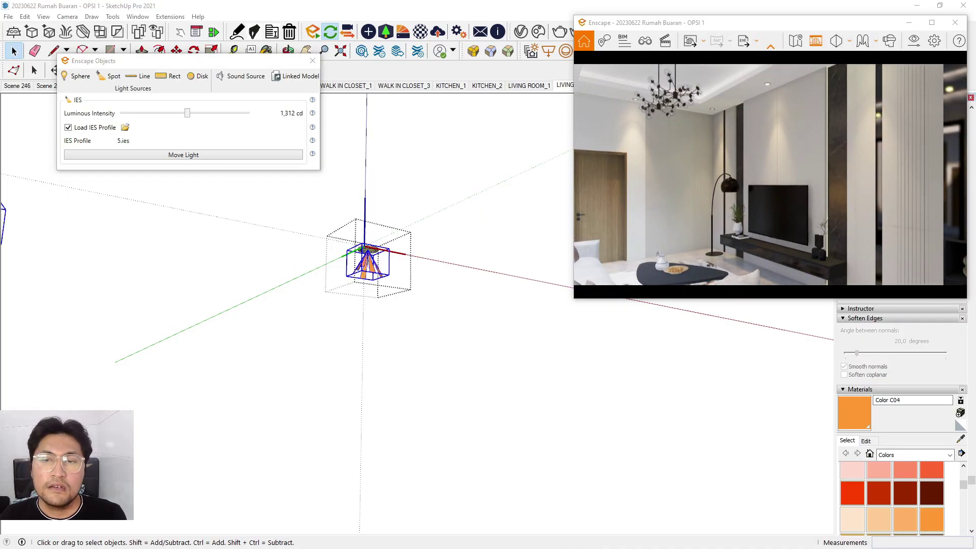
Leave the downlight component and open the living room ceiling group for editing.
key("Escape")
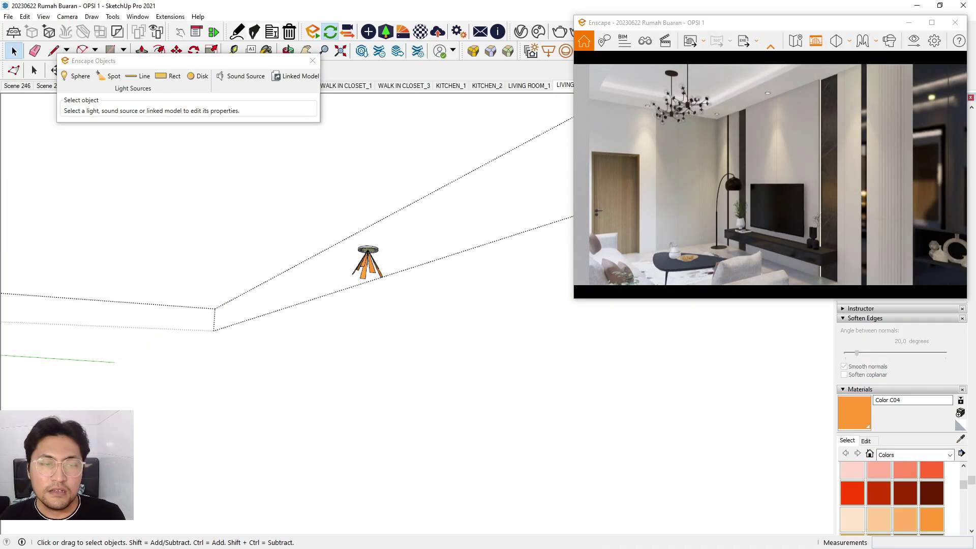
key("Escape")
scroll(370, 265, "down", 4)
mouse_move(370, 265)
middle_mouse_down()
mouse_move(300, 318)
mouse_move(325, 300)
middle_mouse_up()
scroll(355, 262, "up", 4)
mouse_move(355, 267)
middle_mouse_down()
mouse_move(426, 276)
mouse_move(445, 289)
mouse_move(426, 363)
middle_mouse_up()
double_click(441, 270)
scroll(425, 363, "down", 1)
scroll(426, 326, "down", 8)
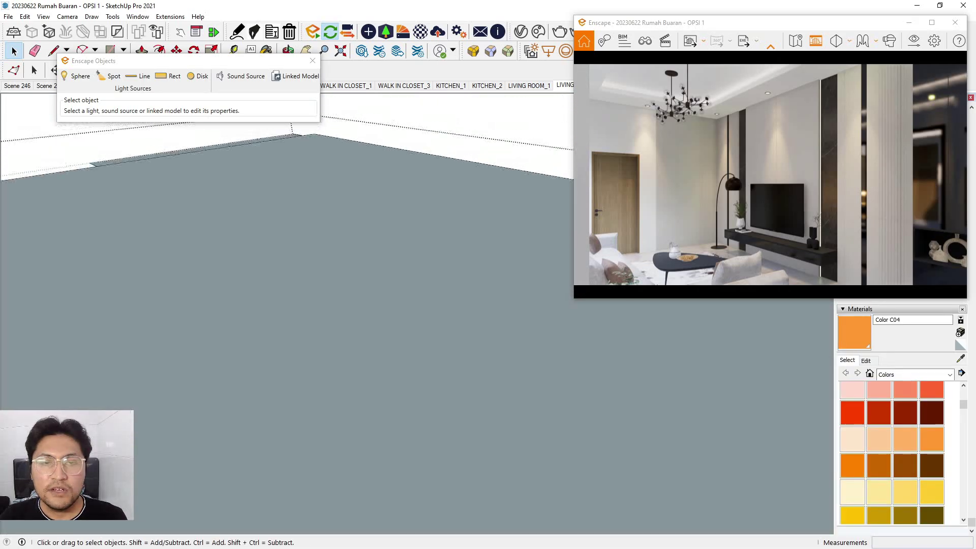
Hide the large top face of the raised ceiling so the cove ledge can be reached from above.
middle_click_drag(426, 285, 432, 356)
left_click(447, 304)
right_click(347, 208)
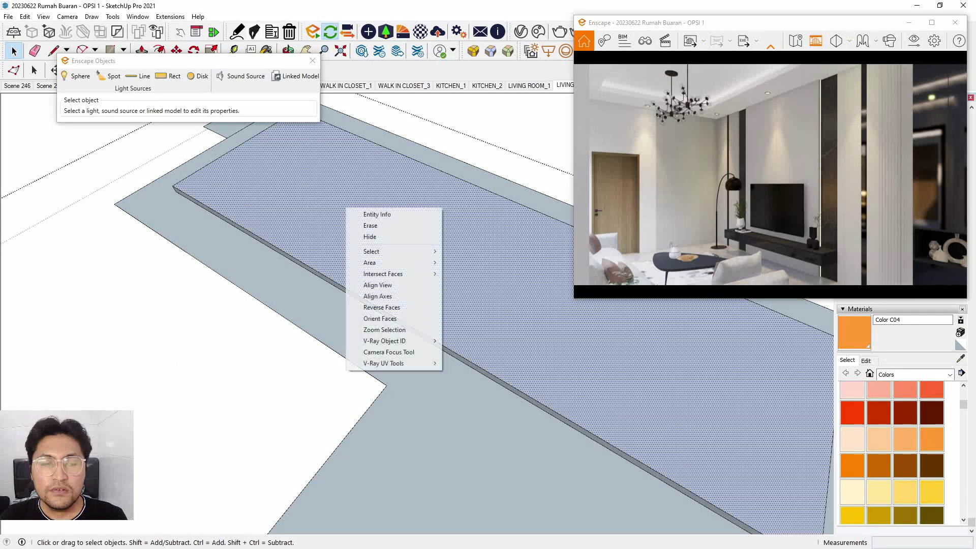
left_click(376, 236)
scroll(373, 237, "down", 3)
middle_click_drag(373, 237, 254, 279)
scroll(310, 254, "down", 3)
scroll(426, 157, "up", 8)
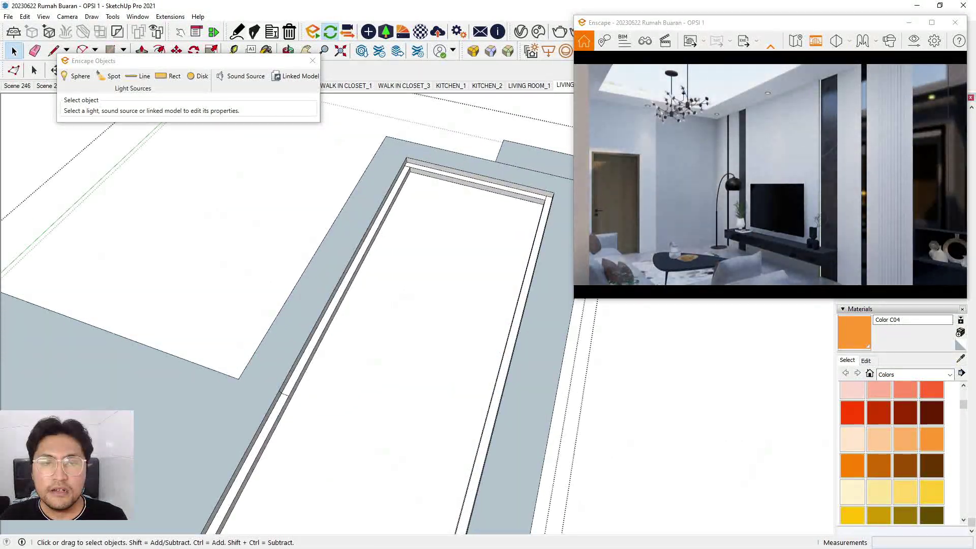
Place an Enscape rectangular light at the outer corner of the ceiling cove ledge, directed upward along the corner edge.
left_click(170, 76)
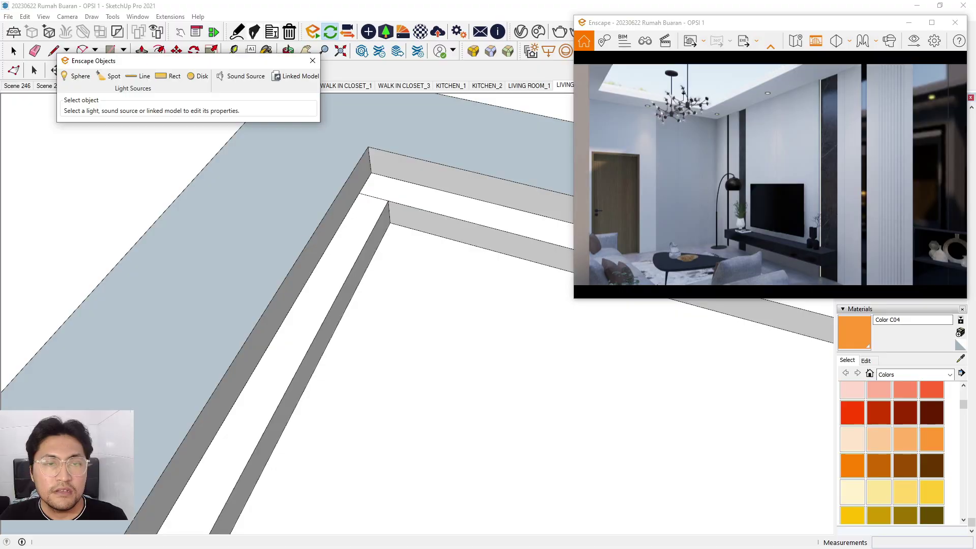
scroll(384, 187, "up", 1)
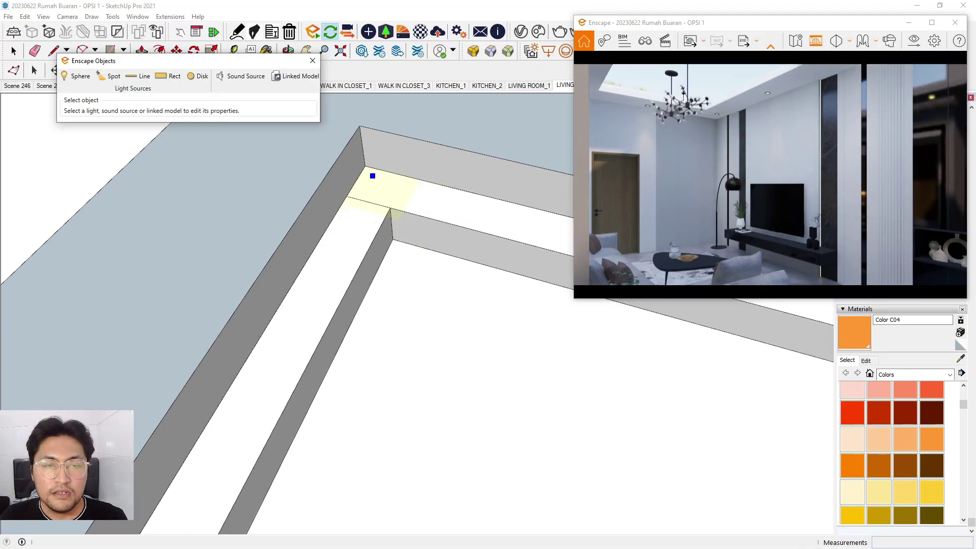
left_click(365, 166)
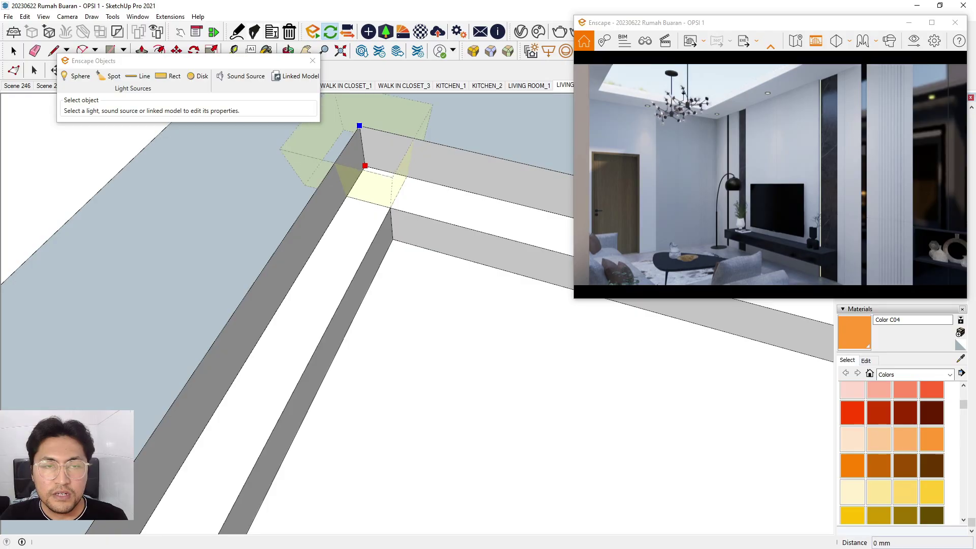
left_click(360, 125)
scroll(406, 228, "down", 4)
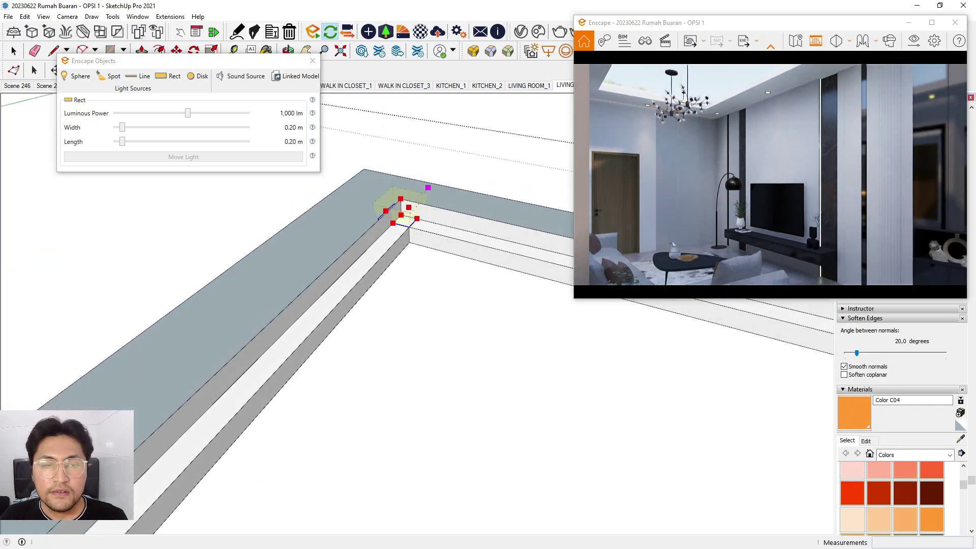
scroll(416, 190, "up", 2)
left_click(13, 51)
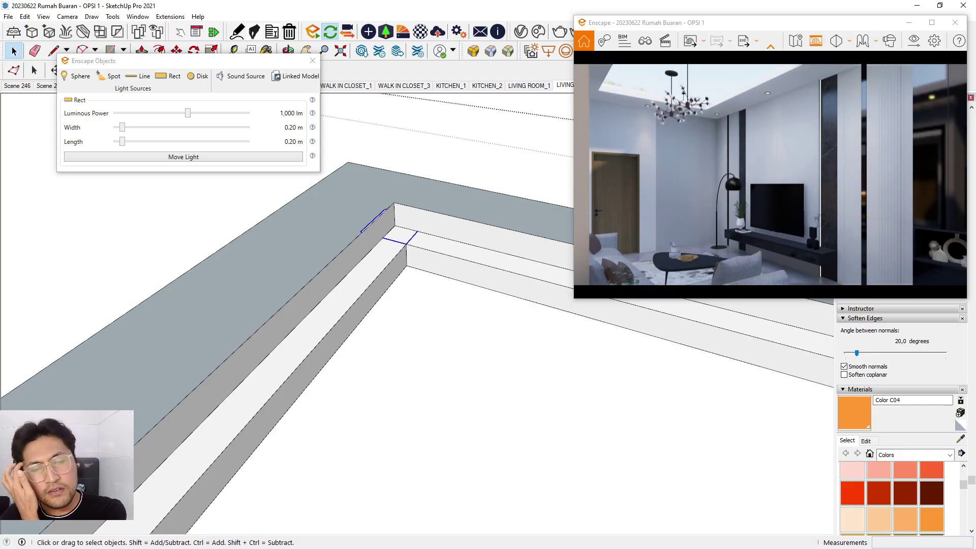
Reduce the rectangular light's width to 0.01 m and shift the Enscape Objects window clear of the scene tabs.
mouse_move(376, 285)
middle_mouse_down()
mouse_move(468, 224)
mouse_move(475, 243)
mouse_move(485, 242)
middle_mouse_up()
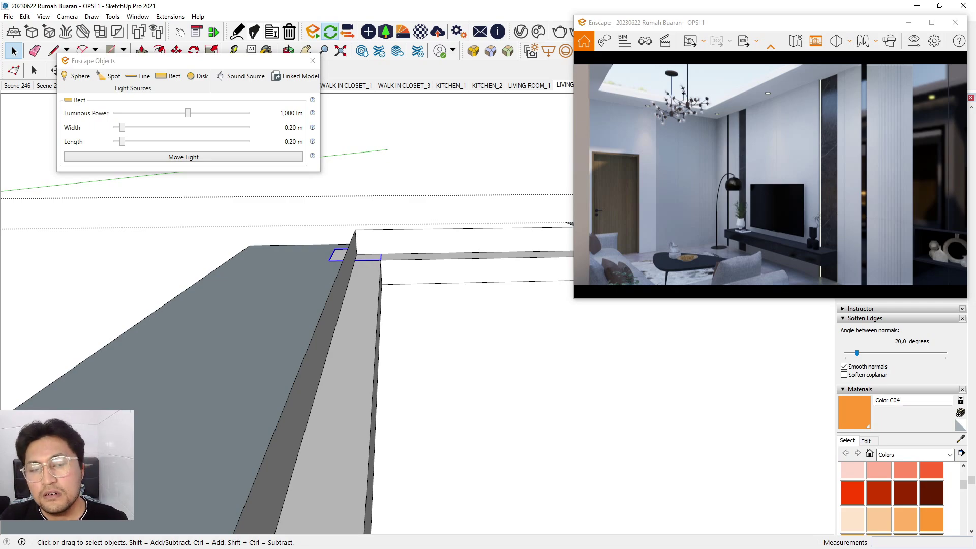
scroll(372, 261, "up", 2)
middle_click_drag(372, 261, 353, 280)
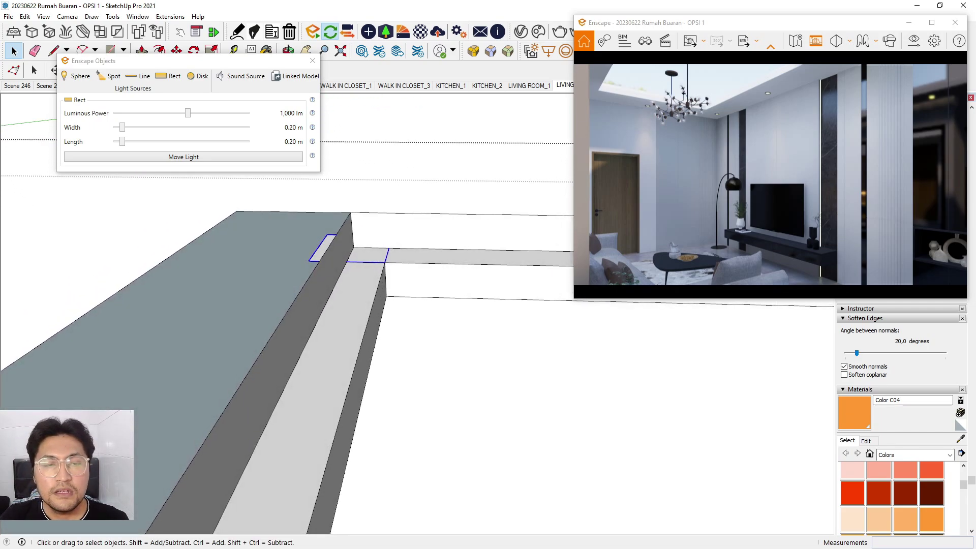
left_click(183, 157)
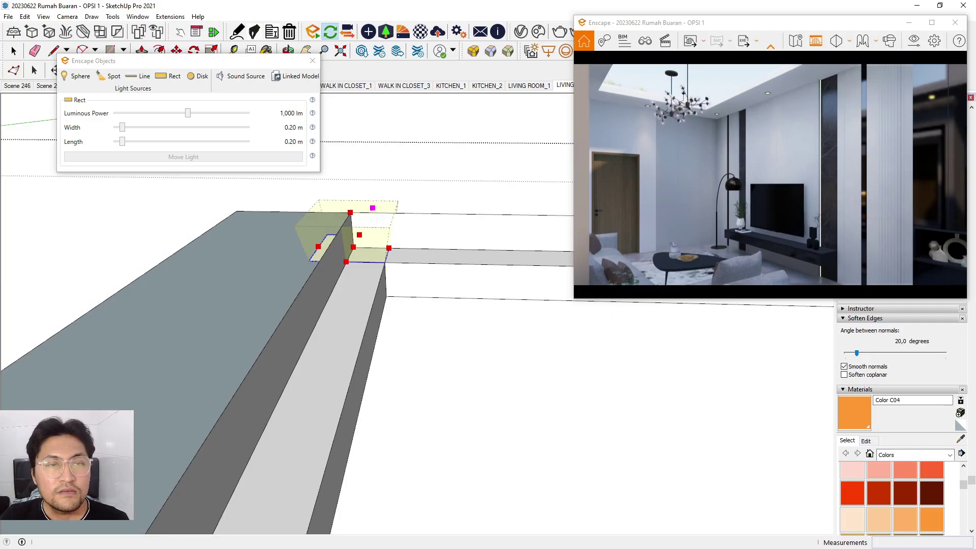
mouse_move(122, 128)
left_mouse_down()
mouse_move(113, 127)
mouse_move(150, 142)
mouse_move(122, 142)
left_mouse_up()
mouse_move(437, 244)
middle_mouse_down()
mouse_move(295, 300)
mouse_move(280, 356)
middle_mouse_up()
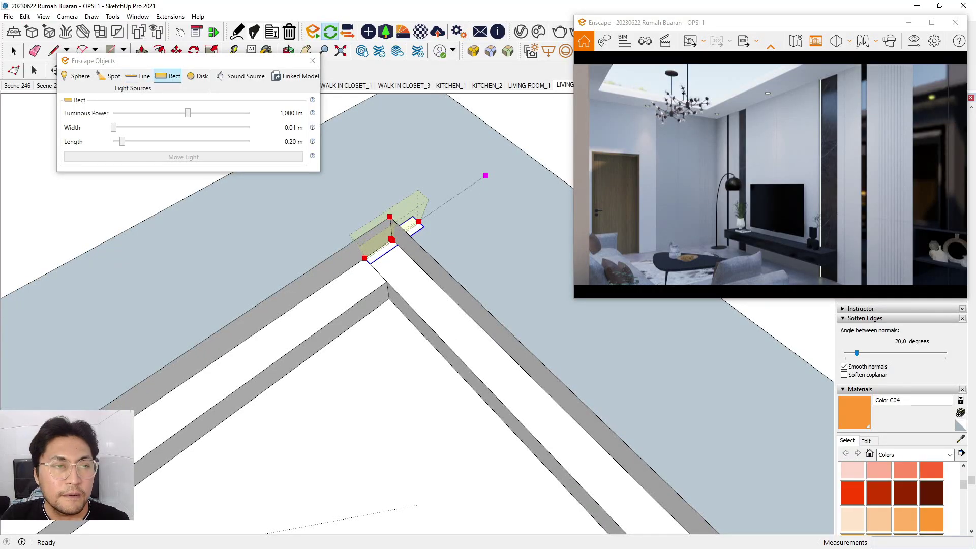
left_click_drag(224, 62, 180, 104)
left_click(13, 51)
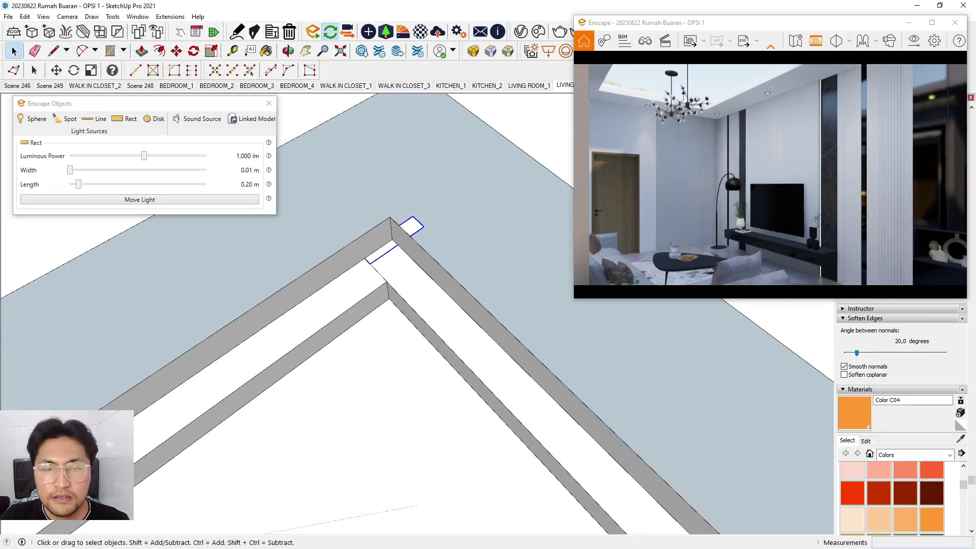
Move the rectangular light about 213 mm so its corner sits on the inner corner of the cove ledge.
left_click_drag(414, 228, 391, 251)
left_click(412, 225)
left_click_drag(431, 216, 413, 229)
left_click(414, 225)
left_click(176, 51)
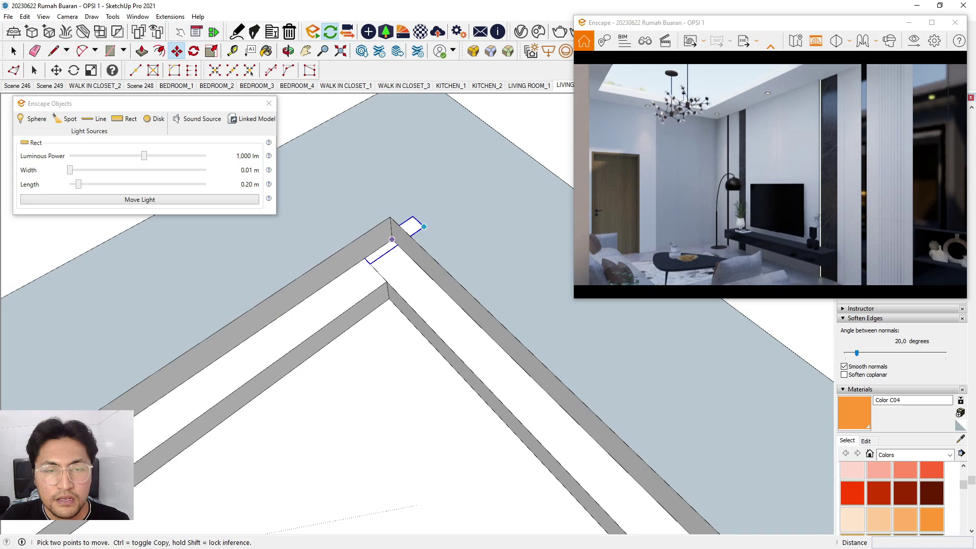
left_click(423, 226)
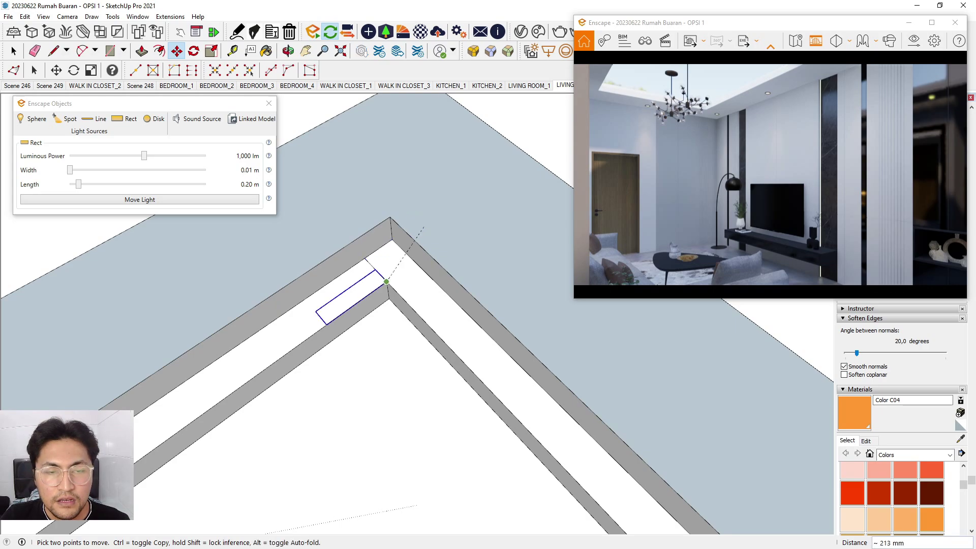
left_click(387, 282)
scroll(409, 216, "down", 3)
middle_click_drag(408, 216, 390, 315)
scroll(390, 315, "up", 3)
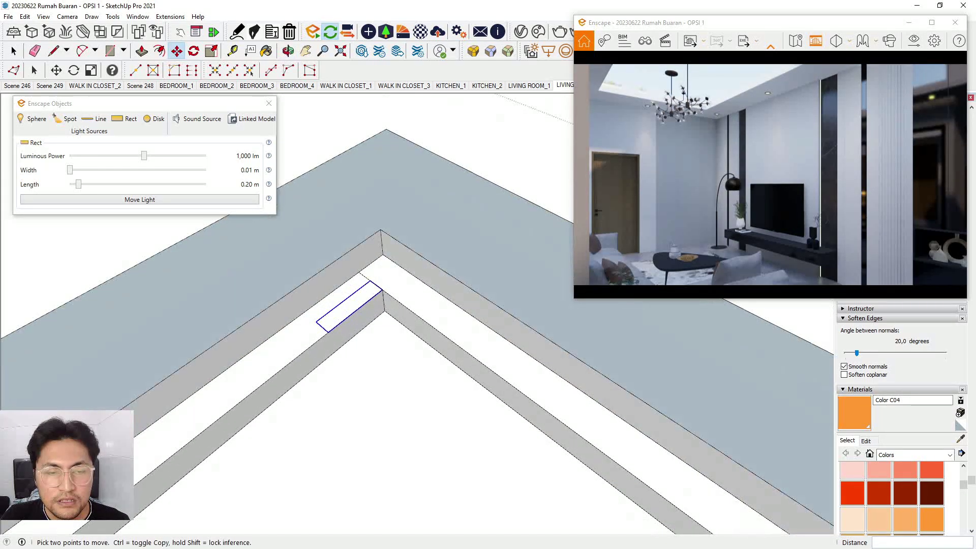
scroll(420, 282, "up", 2)
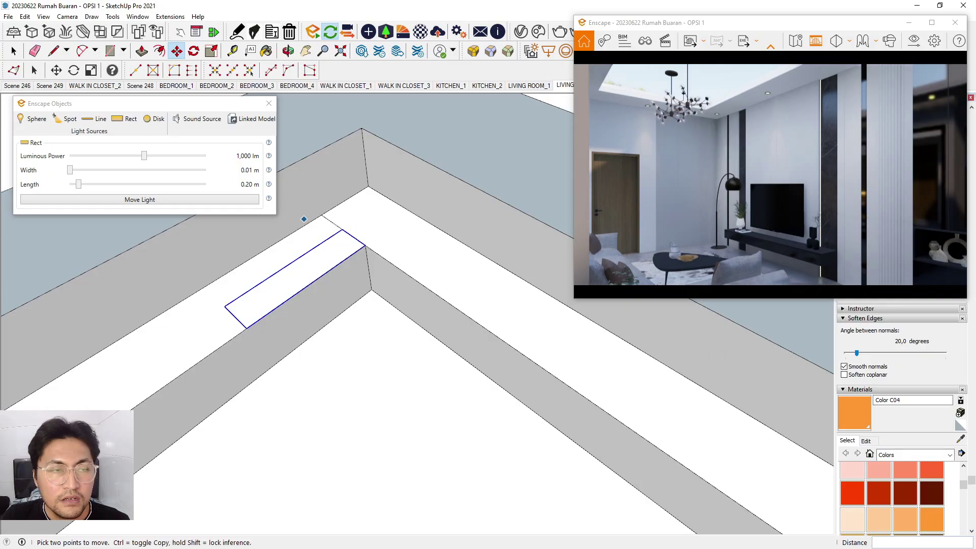
Paint the rectangular light on the cove ledge with the orange Color C04.
left_click(14, 51)
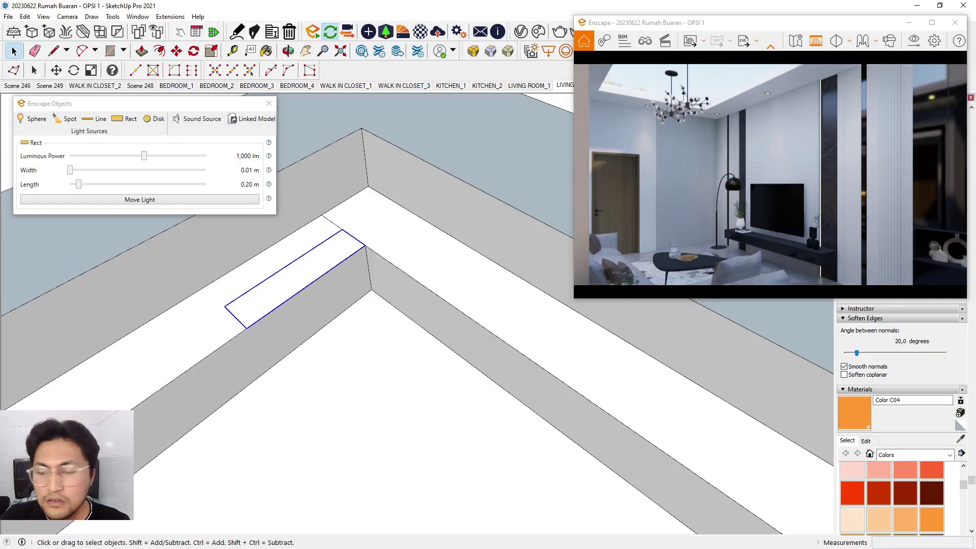
key("b")
left_click(296, 278)
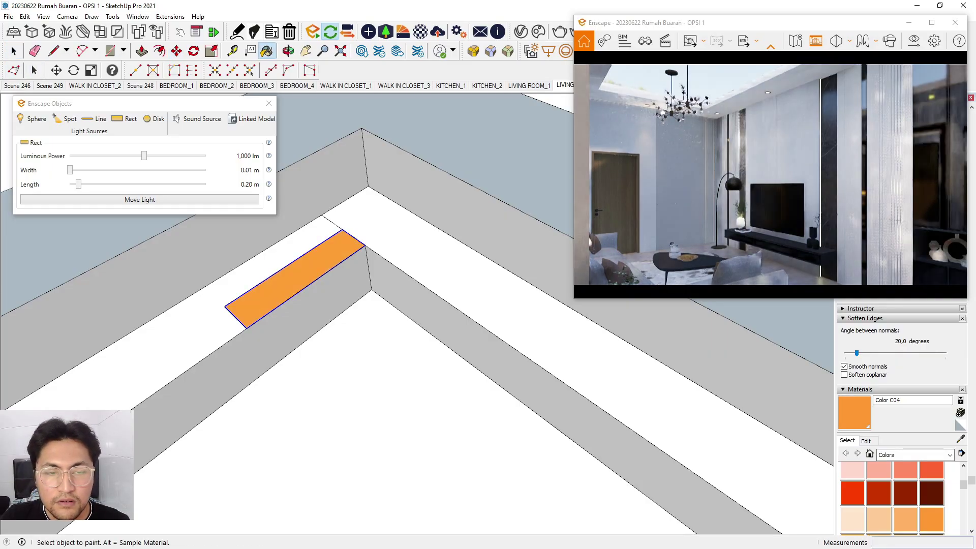
scroll(439, 260, "down", 2)
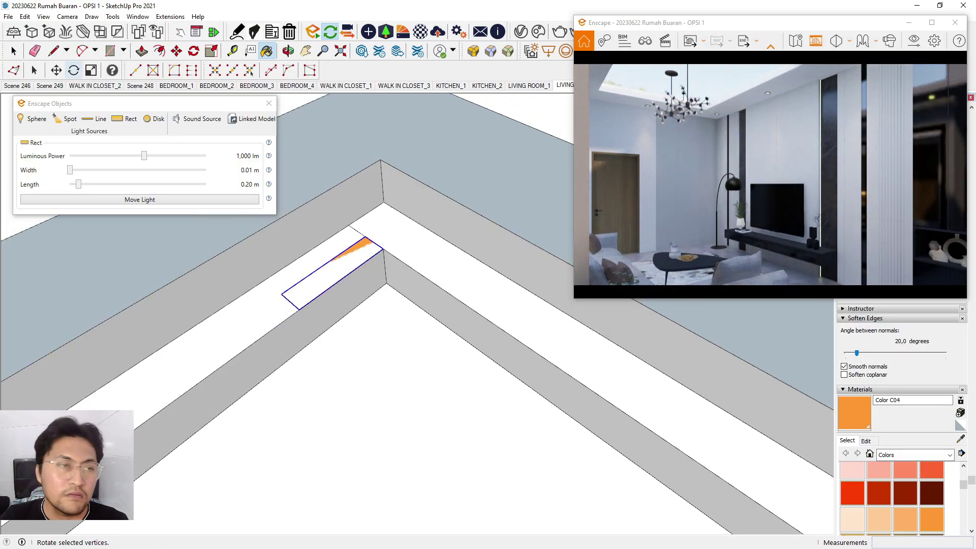
left_click(14, 51)
Copy the rectangular light end to end along the cove ledge at 200 mm spacing, repeated 10 times.
scroll(330, 292, "up", 2)
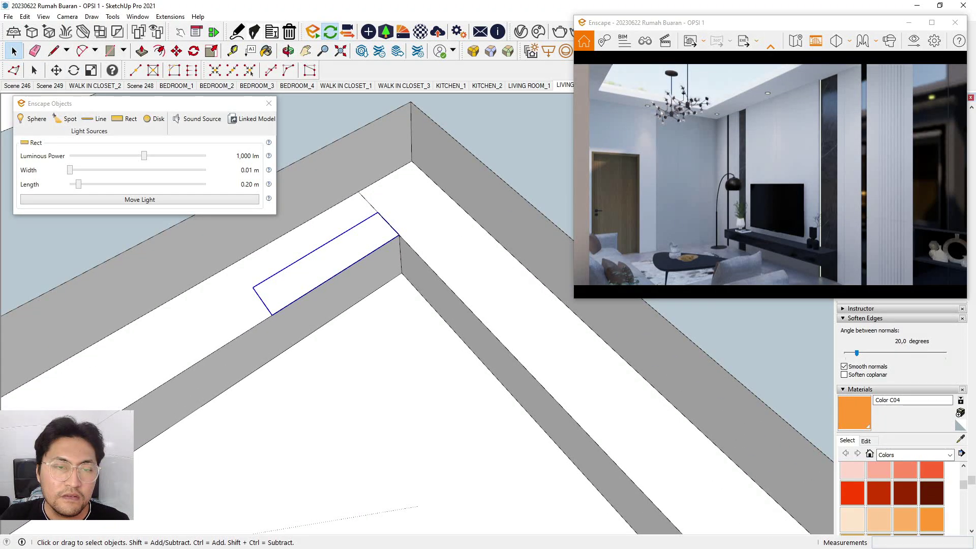
left_click(177, 51)
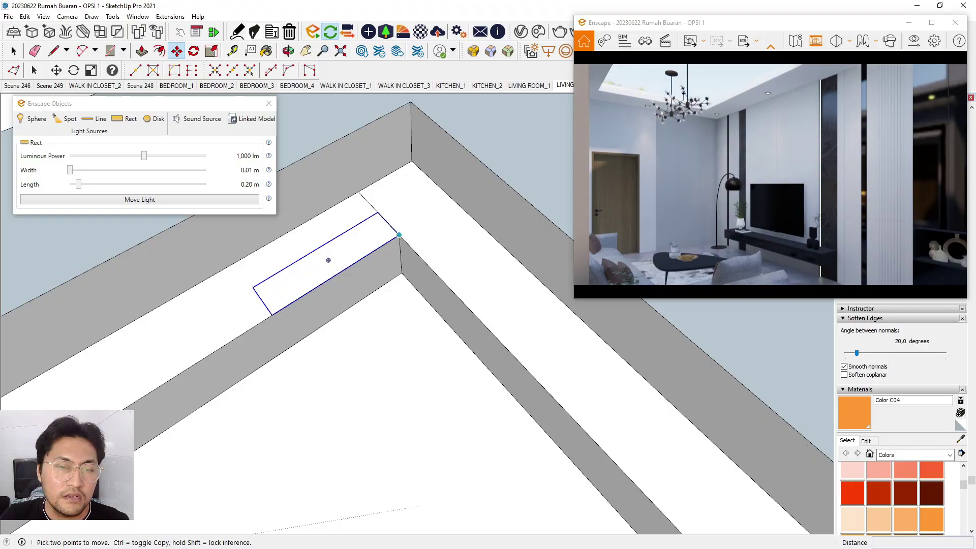
key("ctrl")
left_click(399, 235)
left_click(272, 315)
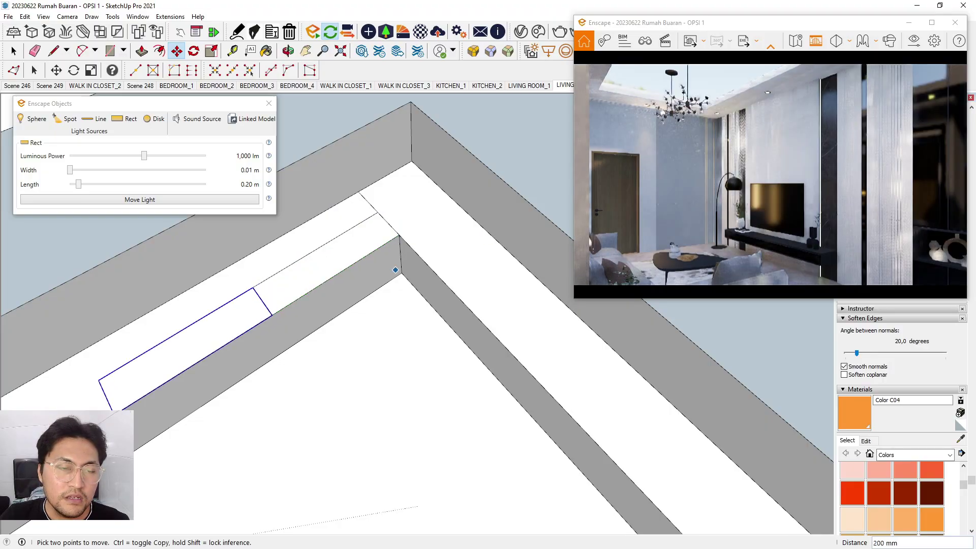
type("10")
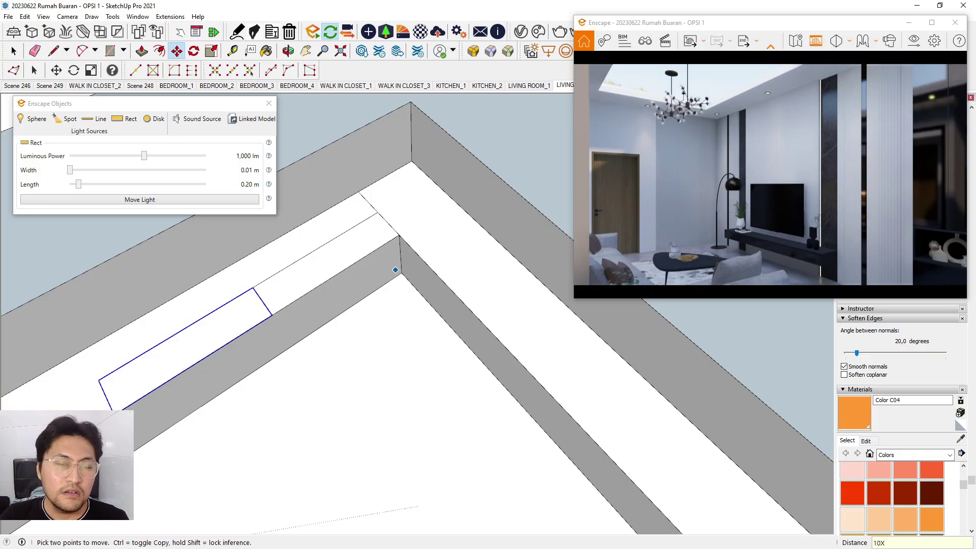
type("x")
key("Return")
scroll(395, 270, "down", 6)
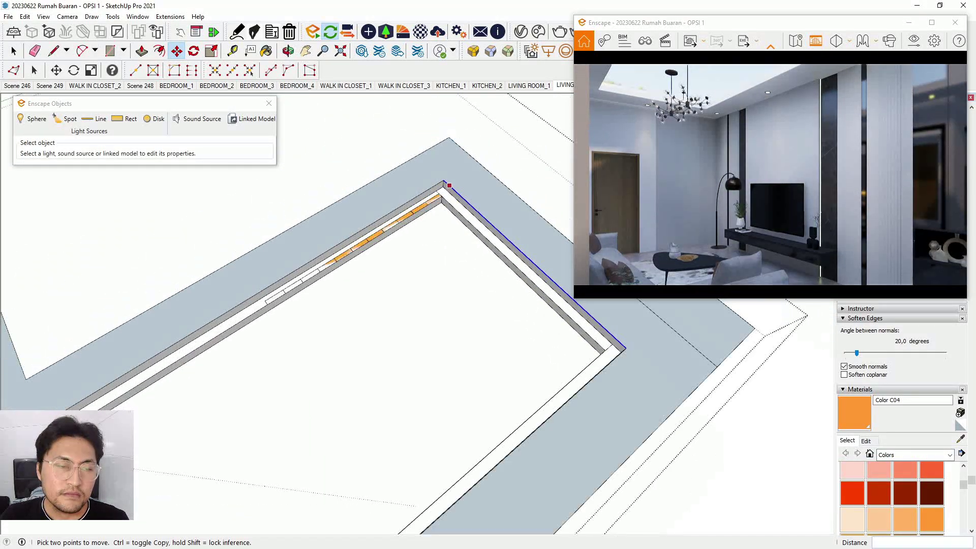
Undo the array of light copies and copy the rectangular light just once, 200 mm along the cove ledge.
scroll(448, 186, "down", 4)
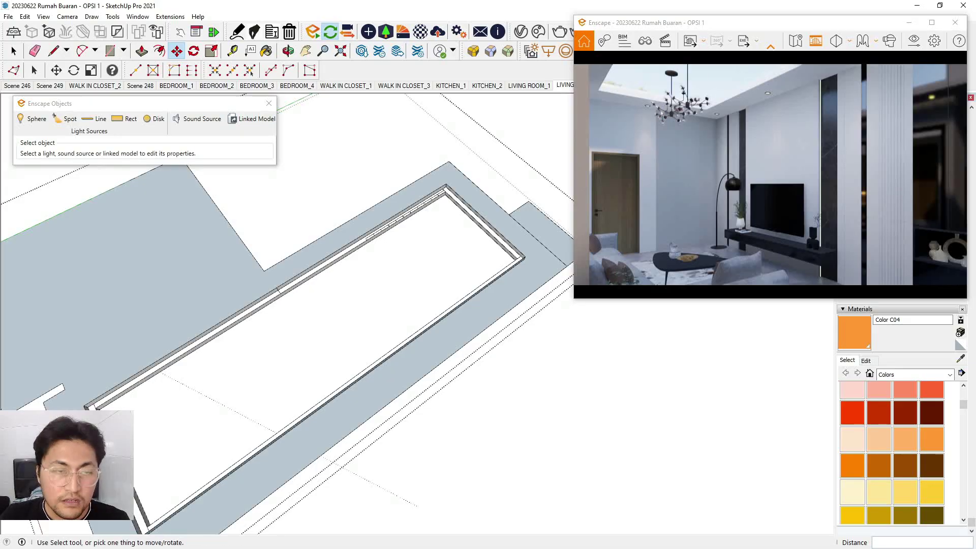
key("space")
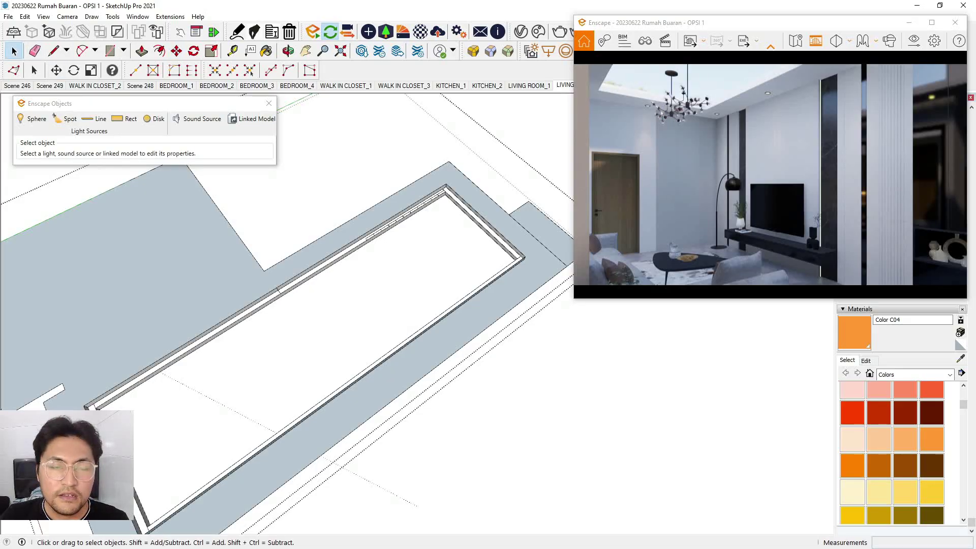
key("ctrl+z")
scroll(441, 191, "up", 7)
left_click(433, 191)
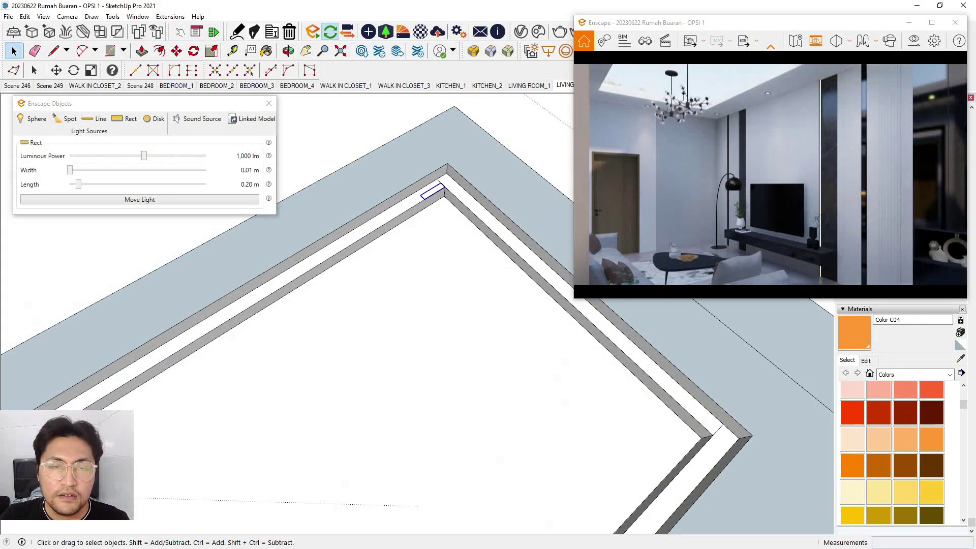
left_click(176, 51)
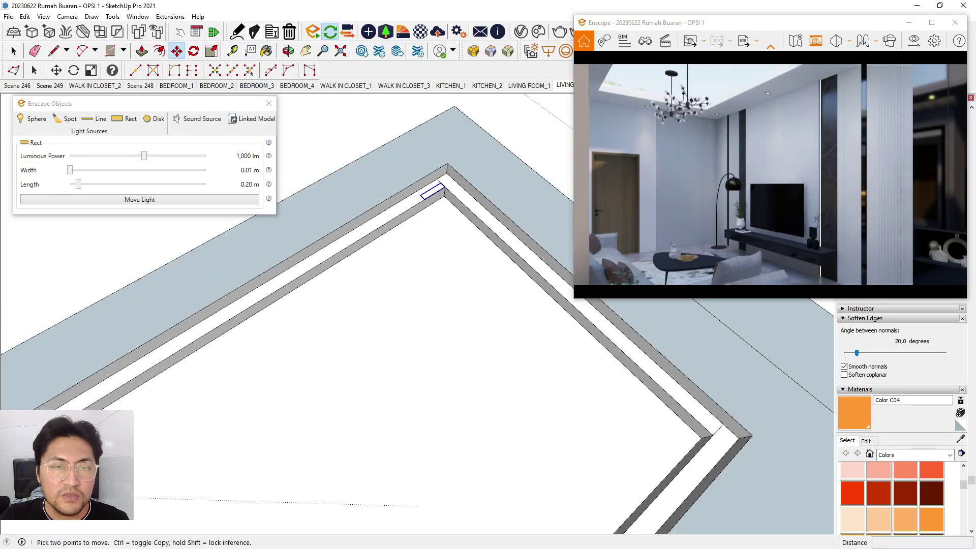
left_click(440, 183)
key("ctrl")
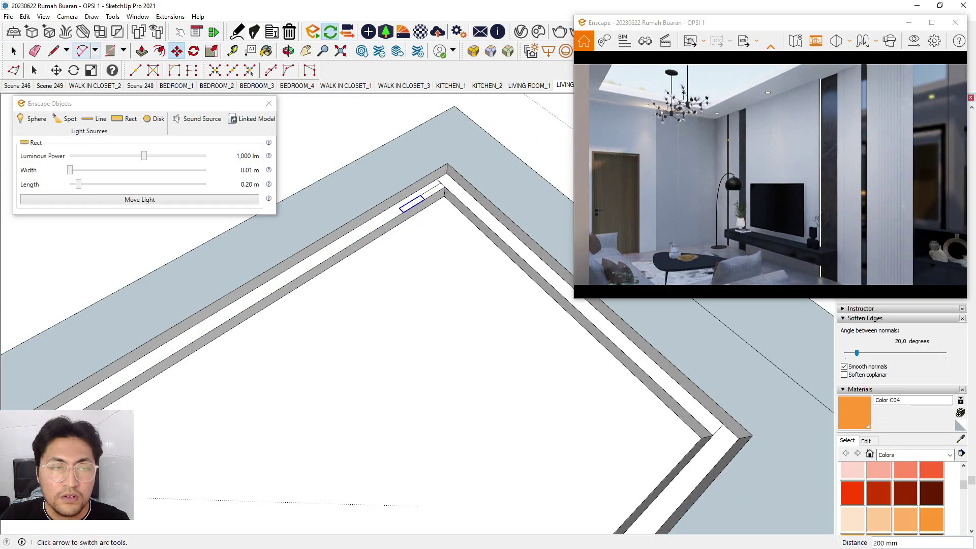
Group the two adjoining rectangular lights on the cove ledge.
left_click(14, 51)
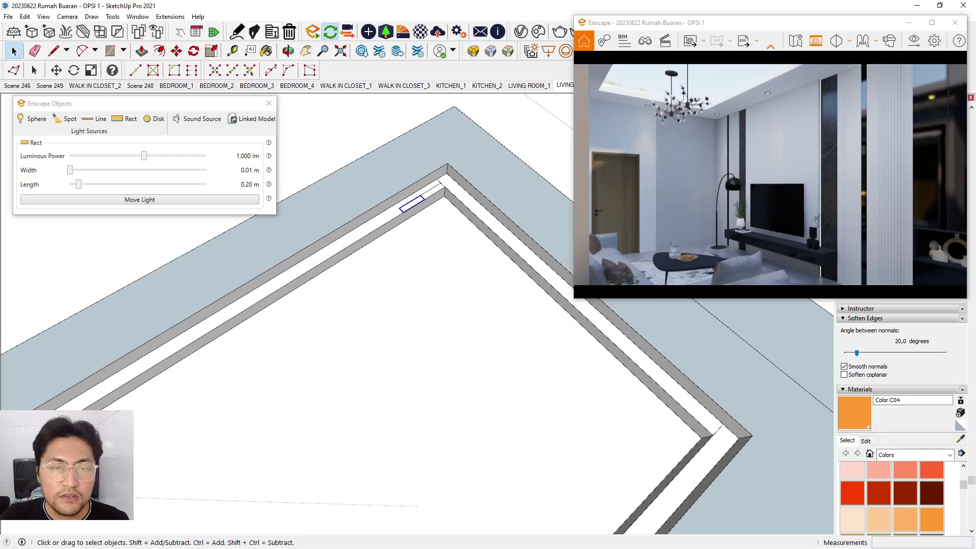
left_click(435, 189, "shift")
right_click(427, 193)
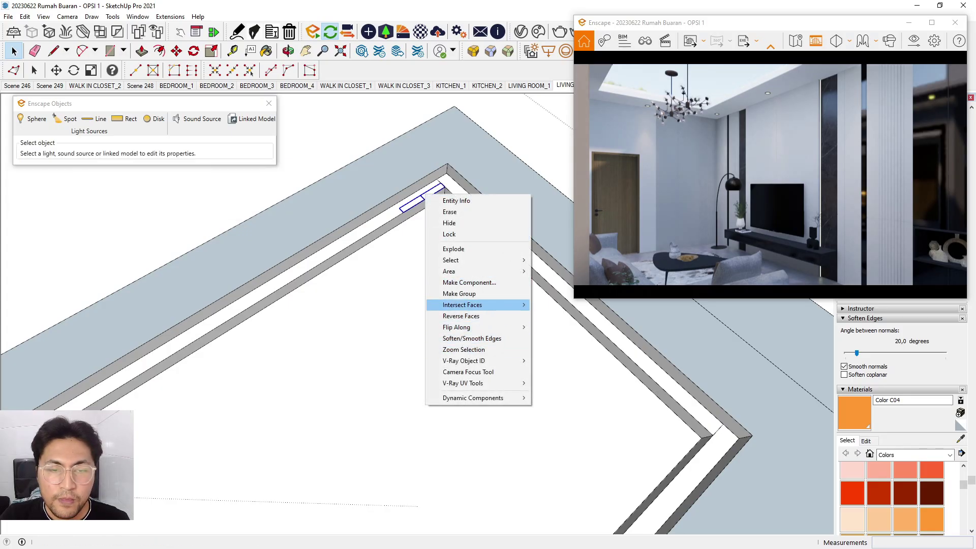
left_click(457, 293)
Inside the light group, copy the second rectangular light 200 mm along the ledge and repeat the copy 25 times.
double_click(424, 197)
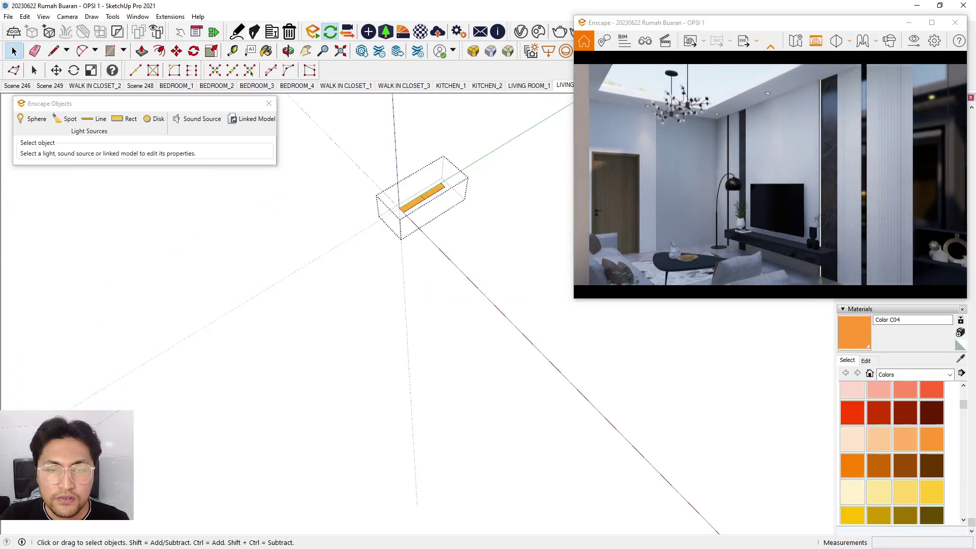
left_click(412, 204)
left_click(176, 51)
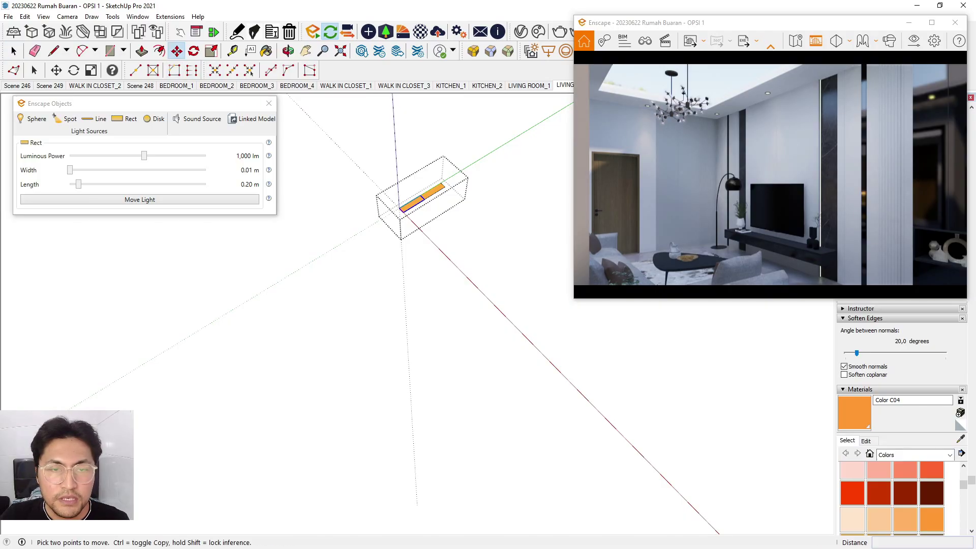
key("ctrl")
left_click(420, 195)
type("200")
key("Return")
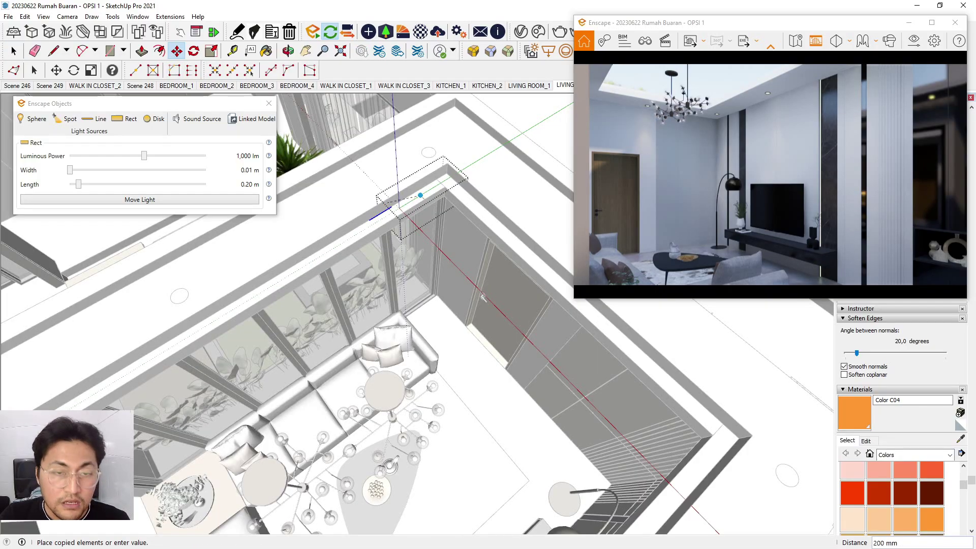
middle_click_drag(393, 211, 389, 241)
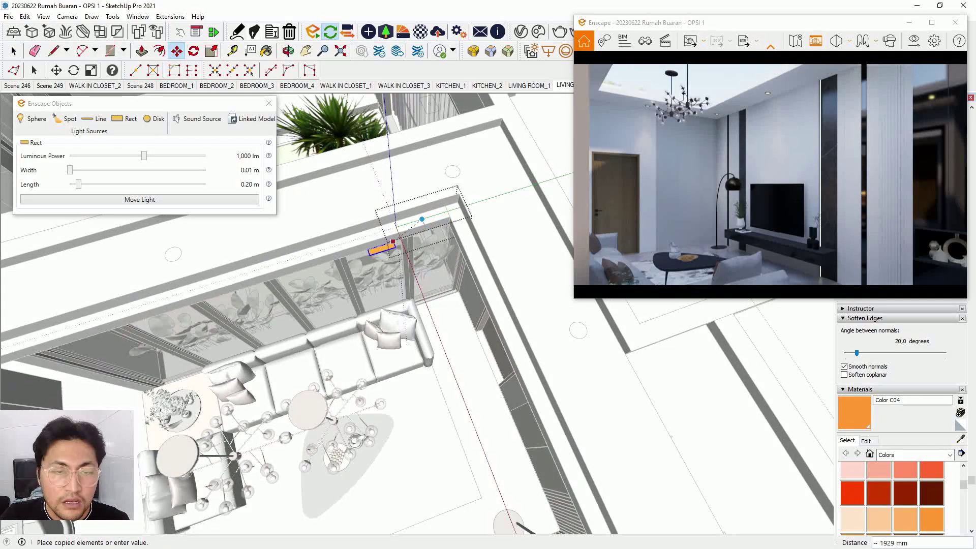
scroll(392, 241, "down", 3)
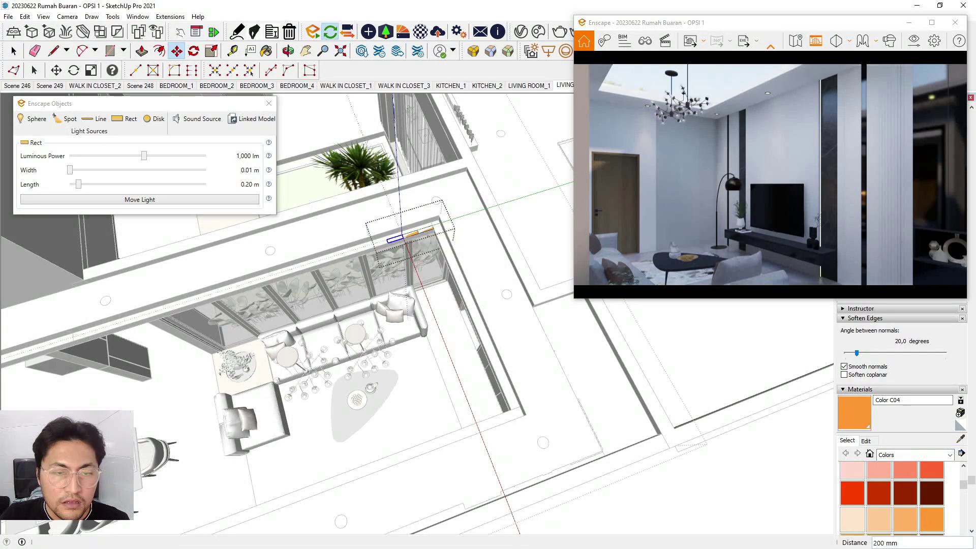
left_click(402, 234)
type("25")
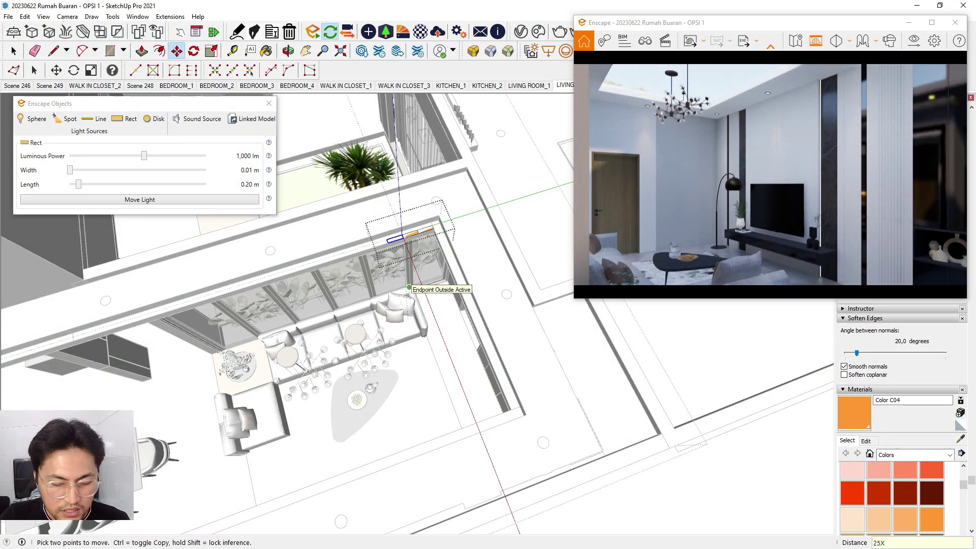
type("X")
key("Return")
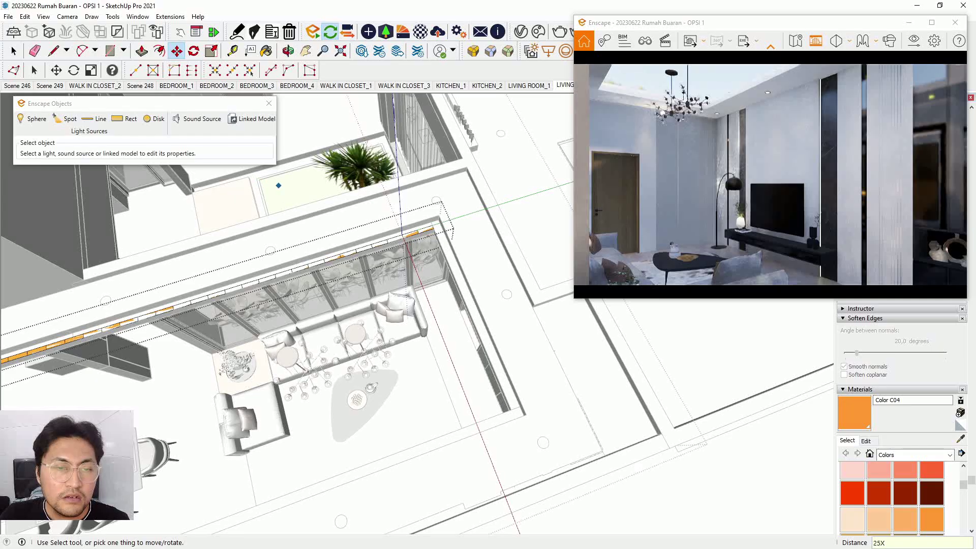
left_click(14, 51)
Extend the row by copying its last rectangular light 200 mm further along the ledge, repeated 15 times.
scroll(460, 292, "down", 3)
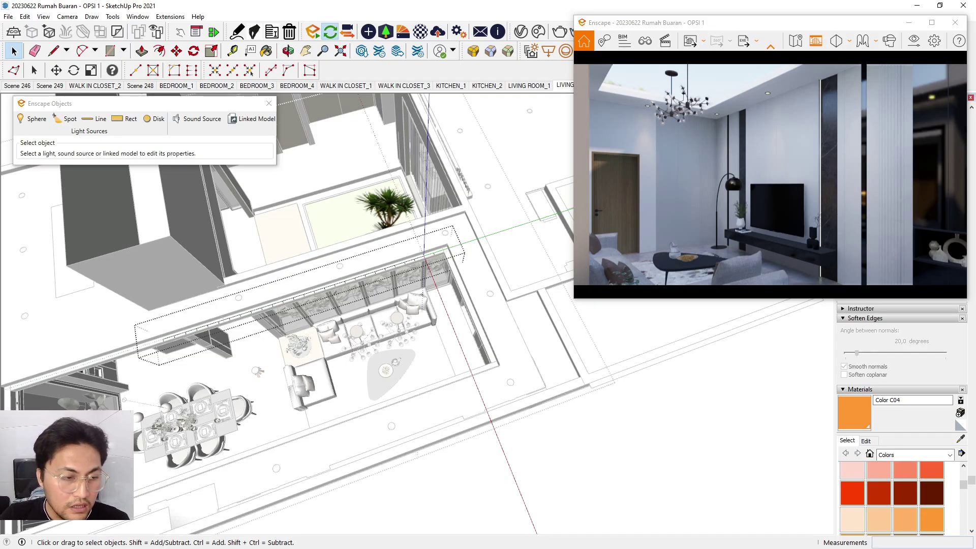
scroll(139, 338, "up", 1)
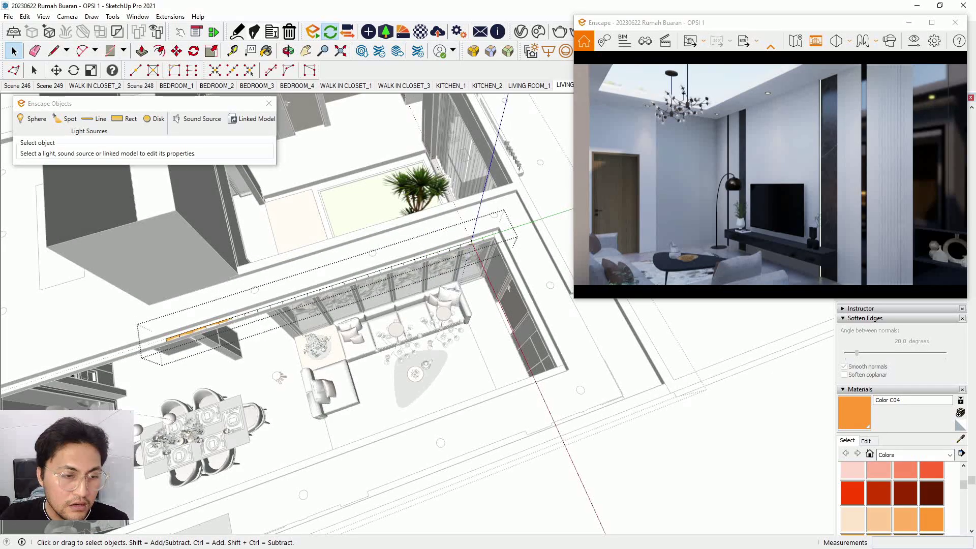
double_click(170, 339)
scroll(337, 308, "down", 2)
key("space")
scroll(235, 327, "up", 3)
left_click(176, 51)
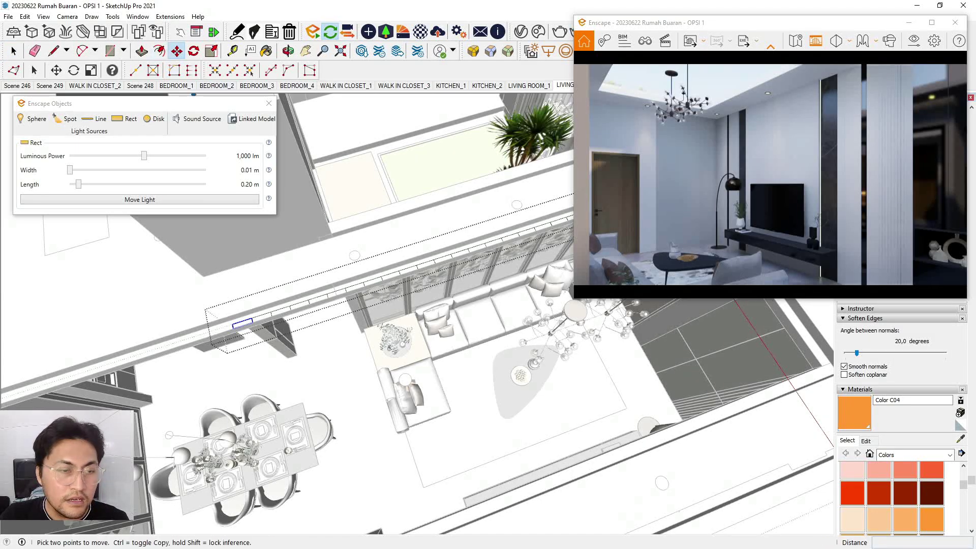
left_click(251, 317)
key("ctrl")
left_click(233, 324)
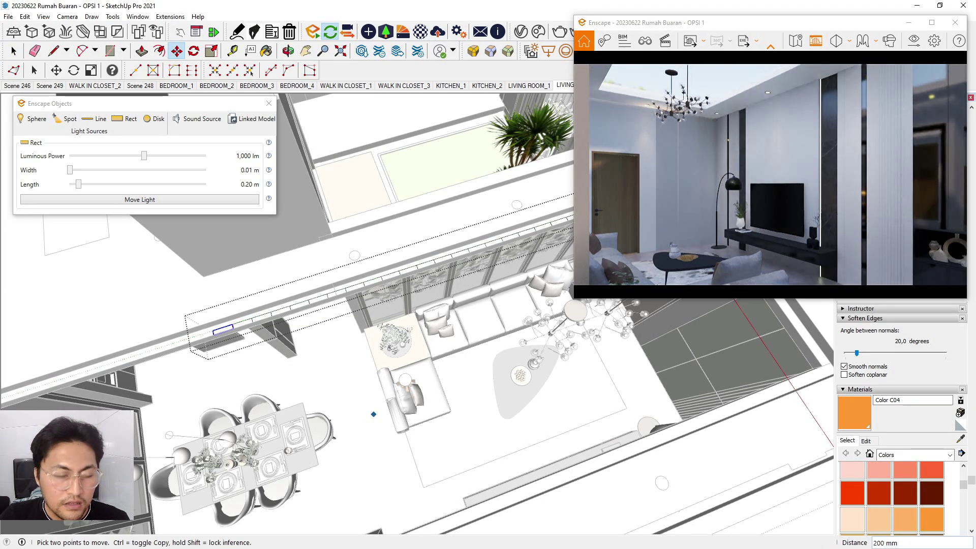
type("15X")
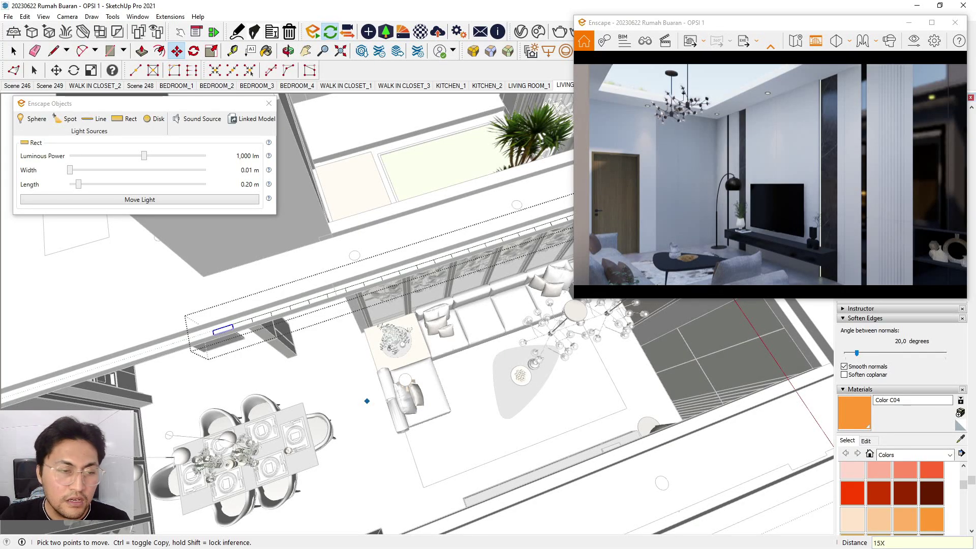
key("Return")
left_click(14, 51)
Delete the two surplus lights that run past the end of the cove and leave the light group.
scroll(422, 295, "down", 3)
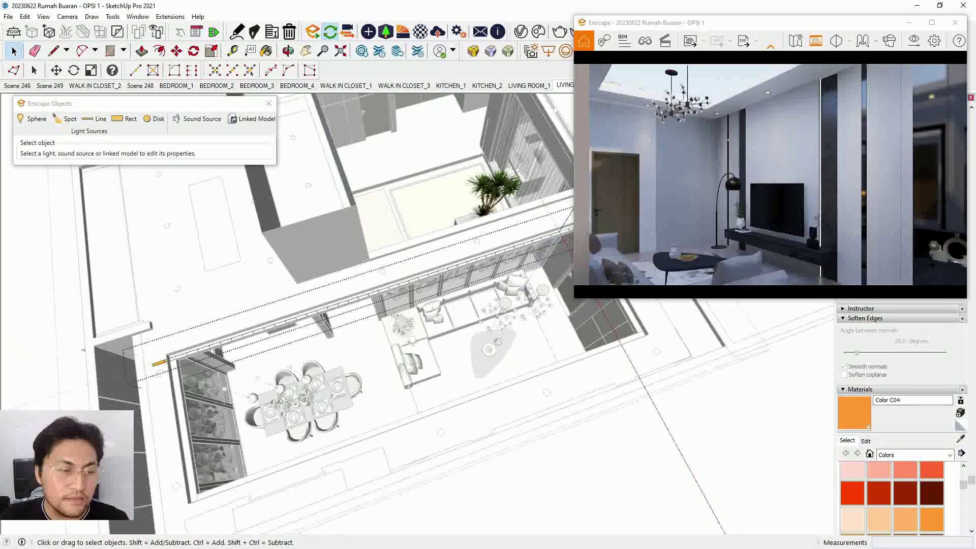
scroll(157, 362, "up", 4)
left_click(156, 362)
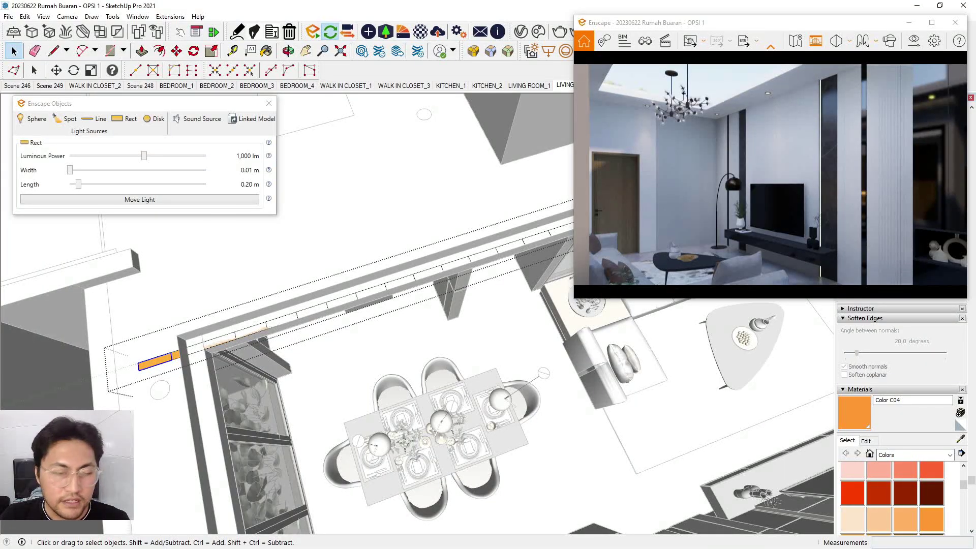
key("Delete")
left_click(176, 355)
key("Delete")
scroll(192, 309, "down", 2)
scroll(204, 335, "down", 3)
middle_click_drag(229, 507, 222, 457)
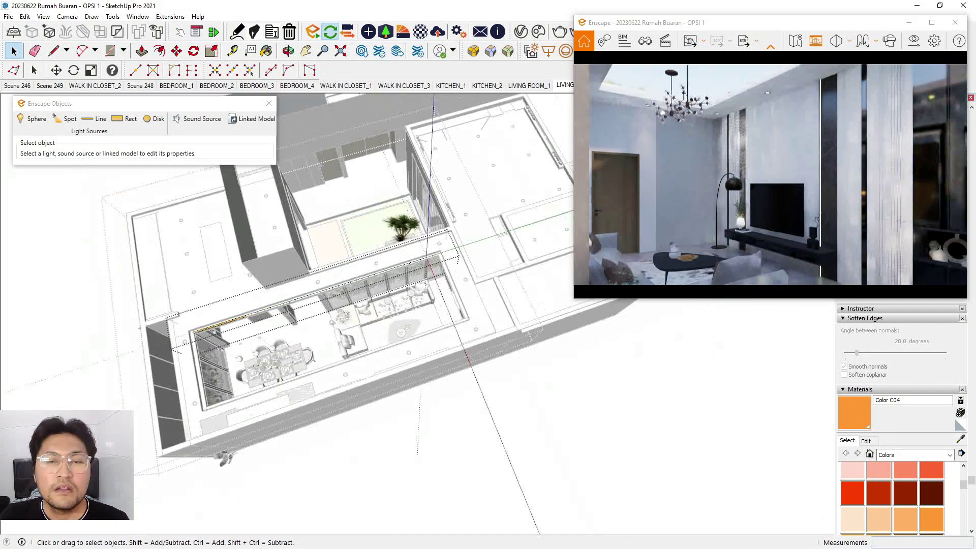
left_click(222, 457)
Copy the light group about 2340 mm across to the opposite cove ledge and shift it about 51 mm onto the ledge surface.
scroll(418, 255, "up", 4)
scroll(411, 261, "up", 4)
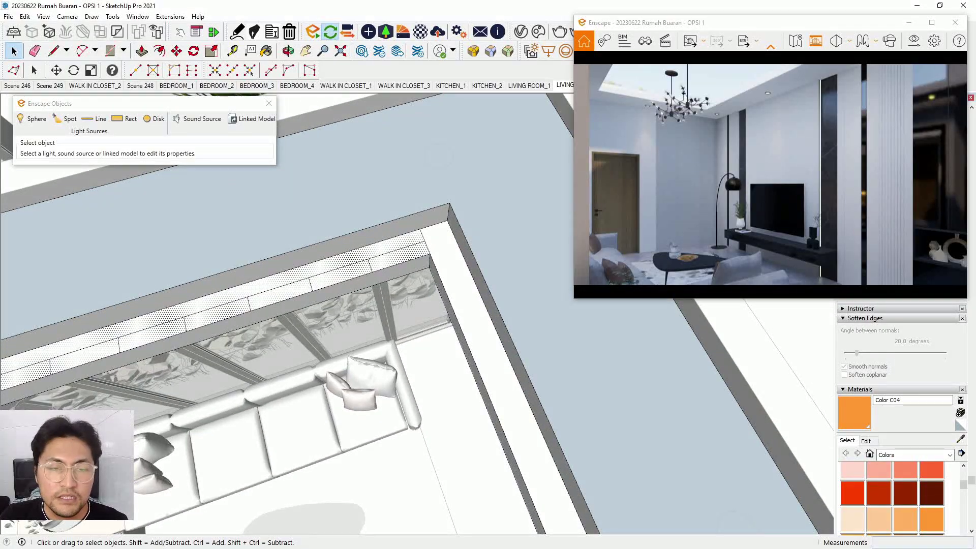
left_click(412, 260)
left_click(425, 242)
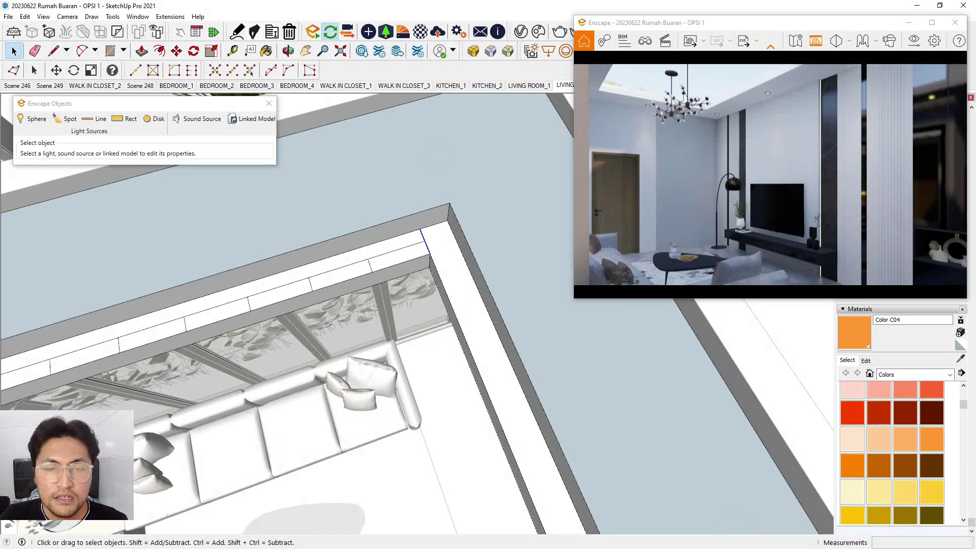
scroll(405, 253, "up", 3)
left_click(405, 254)
middle_click_drag(405, 254, 534, 200)
mouse_move(274, 228)
middle_mouse_down()
mouse_move(236, 208)
mouse_move(264, 374)
mouse_move(262, 432)
mouse_move(269, 414)
middle_mouse_up()
scroll(264, 376, "down", 2)
left_click(278, 375, "shift")
scroll(278, 375, "down", 1)
left_click(241, 391)
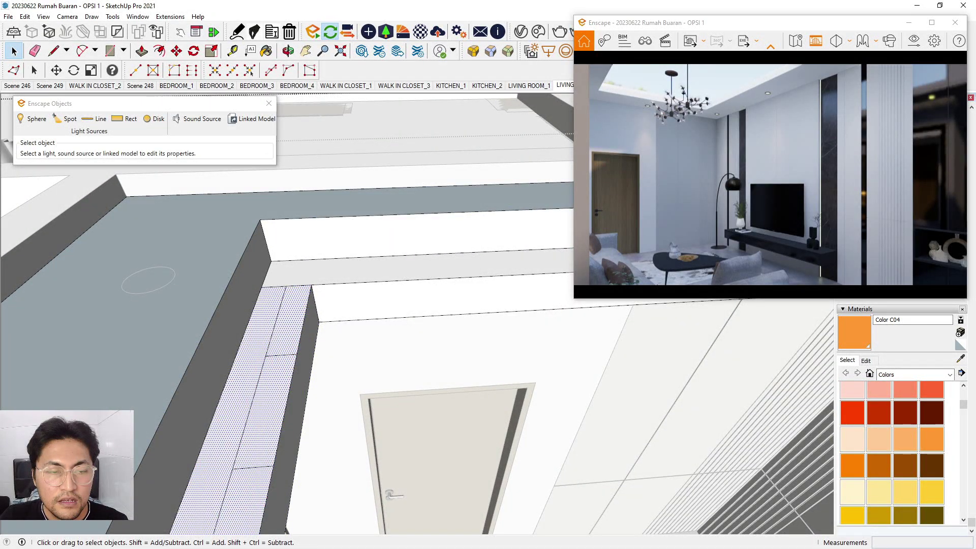
left_click(255, 392)
left_click(176, 50)
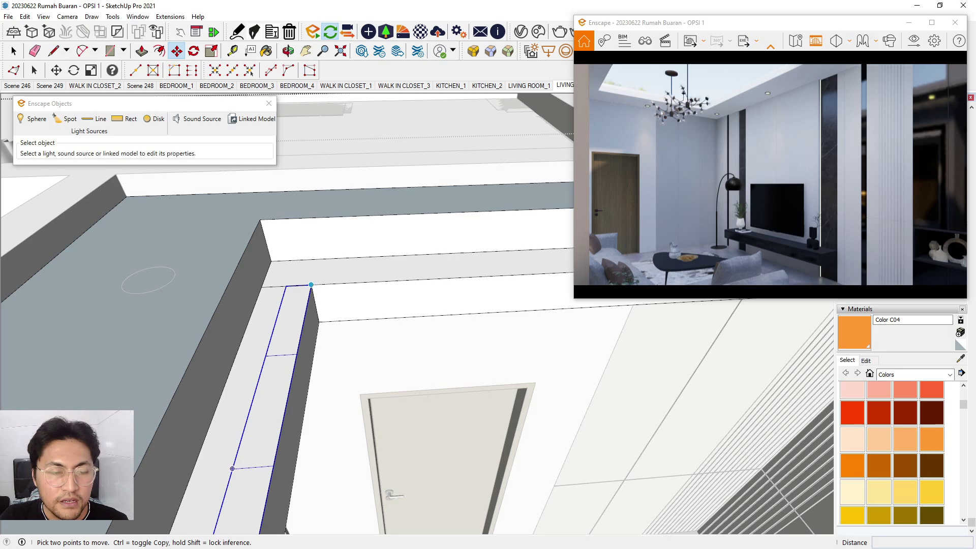
left_click(311, 285)
key("ctrl")
scroll(263, 367, "down", 4)
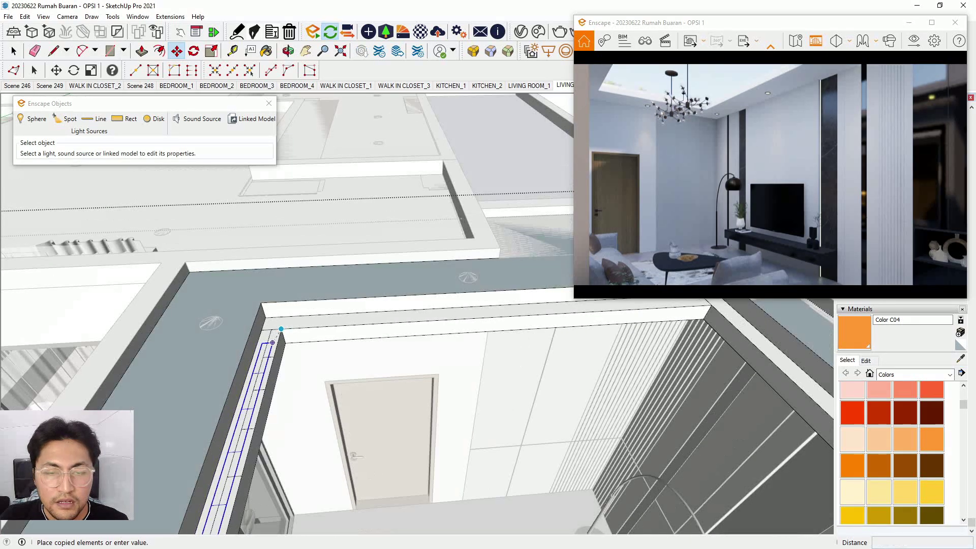
scroll(536, 326, "up", 5)
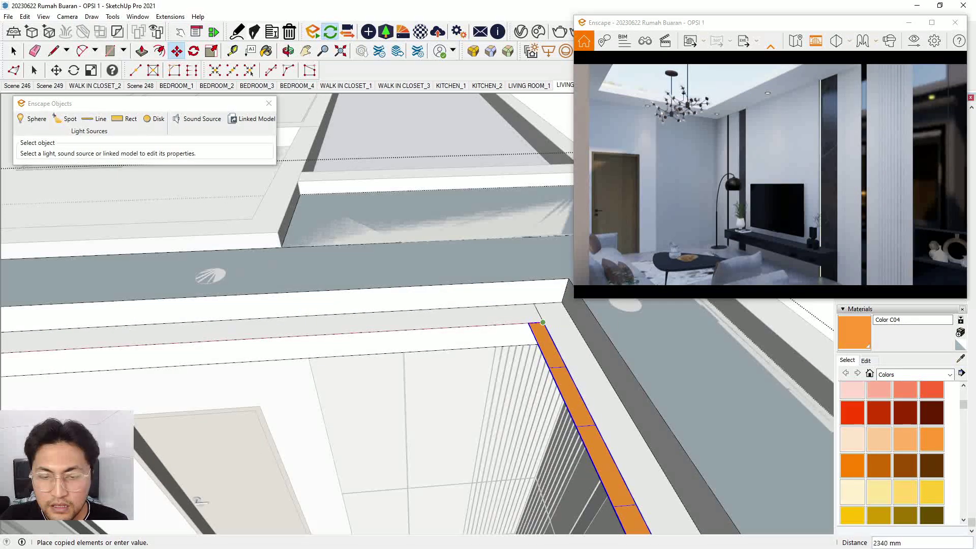
left_click(543, 322)
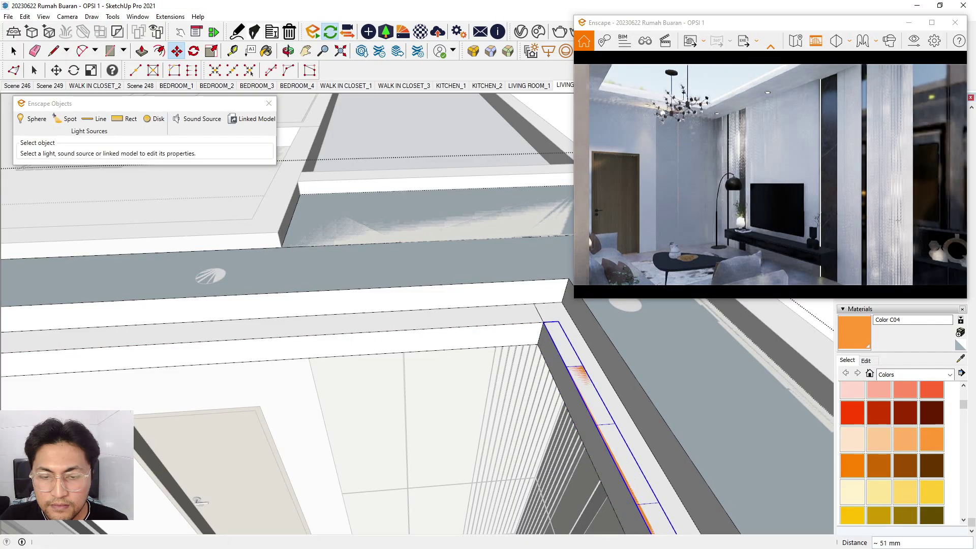
left_click(14, 51)
Take a copy of the single end light from inside the light group on the opposite cove ledge and leave the group.
scroll(398, 312, "down", 4)
middle_click_drag(398, 312, 265, 335)
scroll(284, 290, "down", 3)
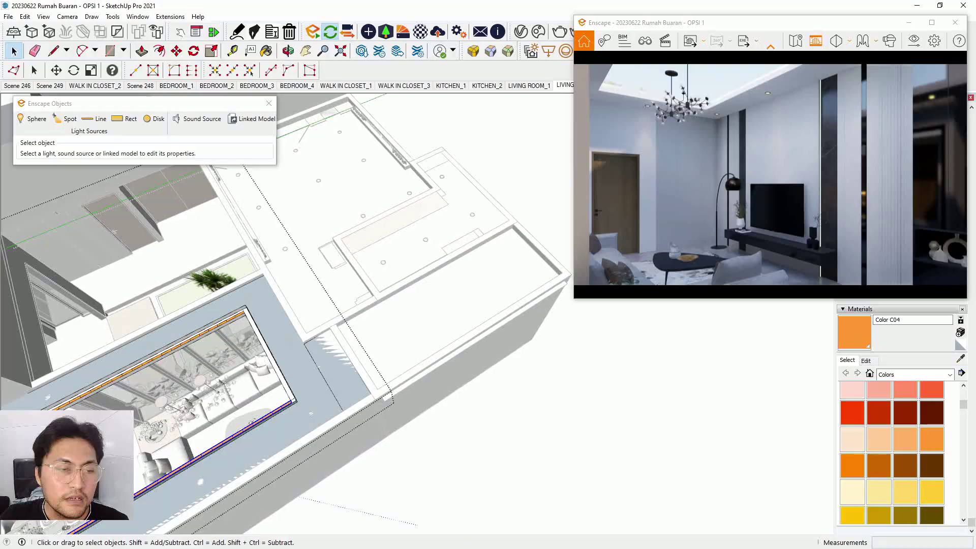
scroll(264, 315, "up", 4)
scroll(236, 369, "up", 5)
double_click(234, 276)
left_click(228, 292)
scroll(235, 315, "down", 3)
middle_click_drag(234, 315, 284, 305)
scroll(285, 294, "down", 3)
scroll(458, 290, "up", 3)
double_click(568, 308)
left_click(567, 308)
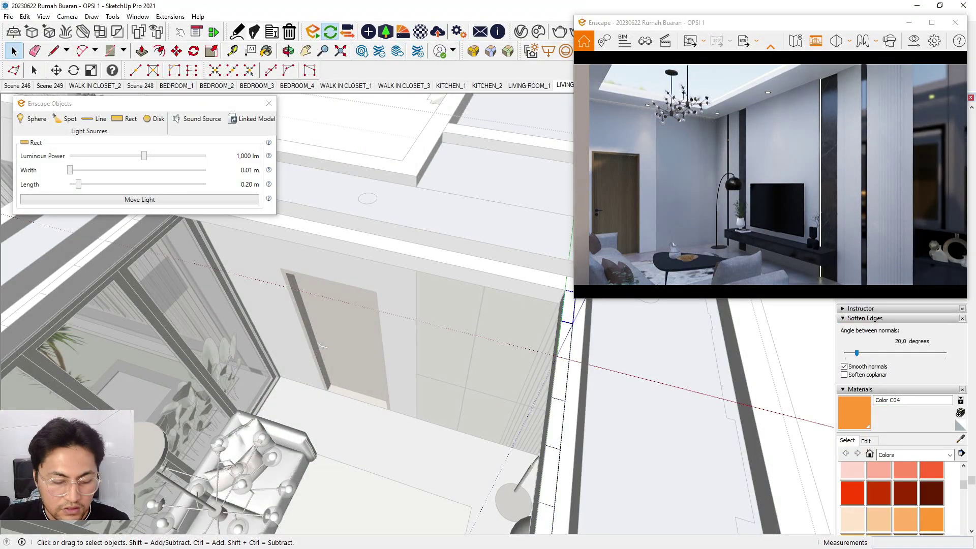
scroll(406, 325, "down", 4)
key("Escape")
Paste the single rectangular light beside the short ledge near the cove corner and turn it parallel to that ledge.
middle_click_drag(407, 284, 402, 325)
scroll(326, 259, "up", 4)
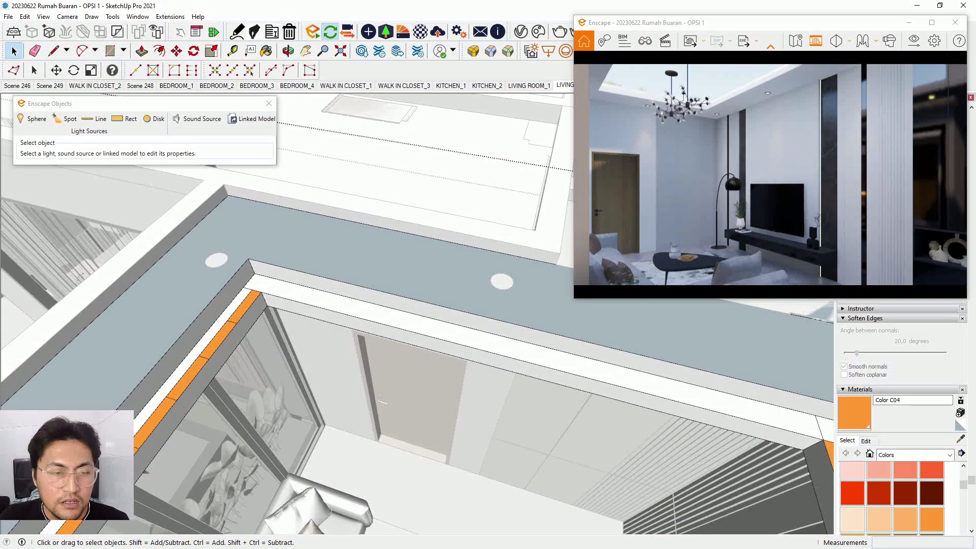
scroll(259, 281, "up", 3)
scroll(274, 285, "down", 1)
double_click(203, 351)
left_click(203, 351)
key("b")
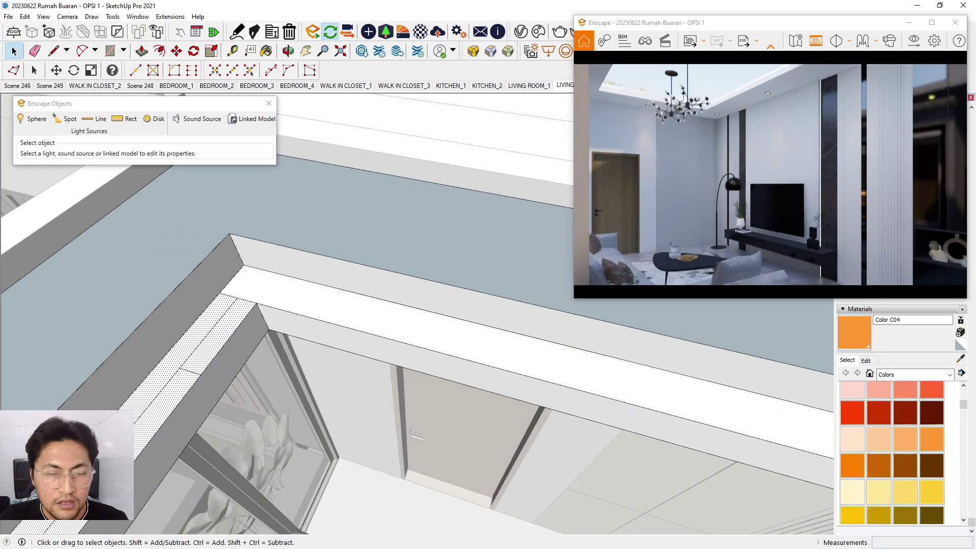
scroll(282, 305, "down", 2)
key("ctrl+v")
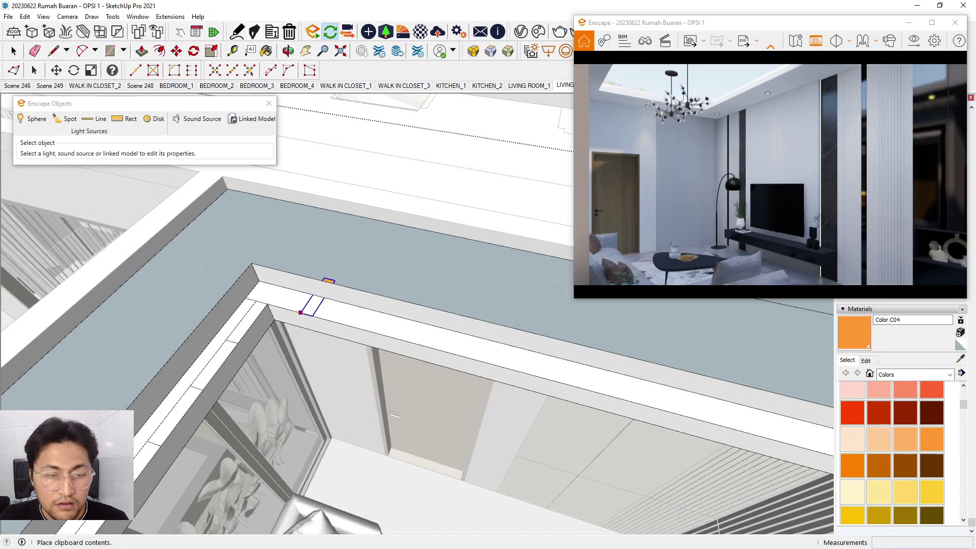
left_click(301, 303)
left_click(306, 300)
left_click(303, 281)
mouse_move(309, 274)
middle_mouse_down()
mouse_move(272, 332)
mouse_move(248, 338)
middle_mouse_up()
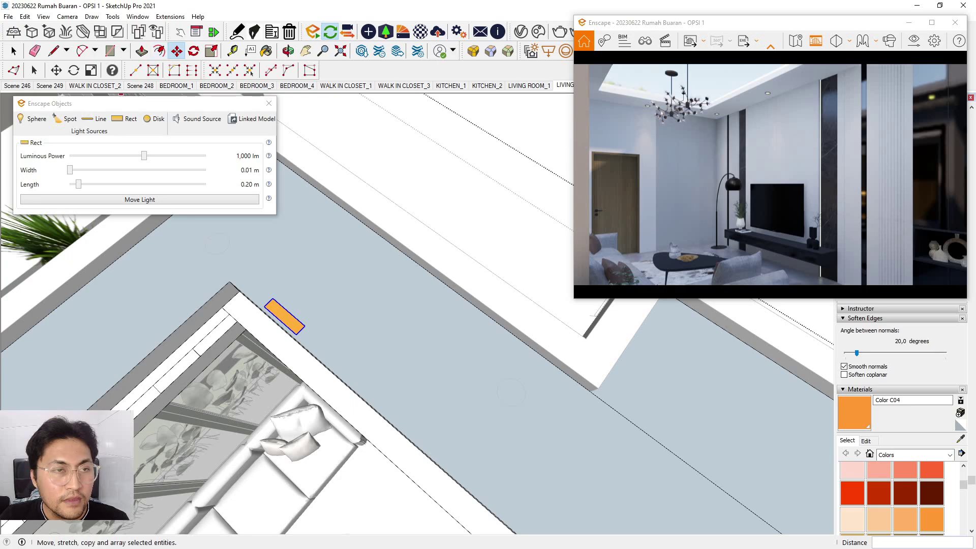
Move the single rectangular light about 120 mm onto the short ledge at the cove corner and copy it 200 mm along the ledge.
left_click(264, 304)
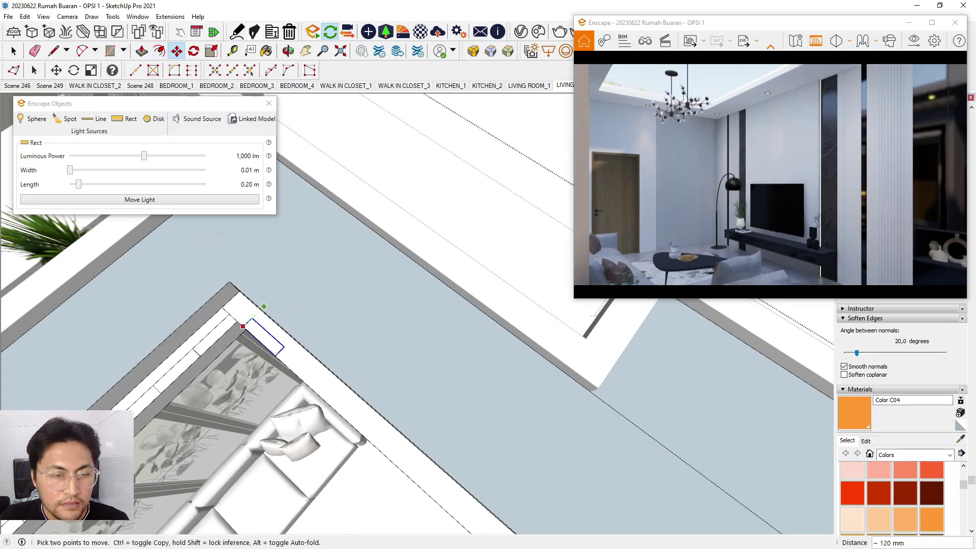
left_click(243, 327)
middle_click_drag(307, 366, 386, 356)
scroll(319, 436, "up", 1)
key("ctrl")
left_click(321, 394)
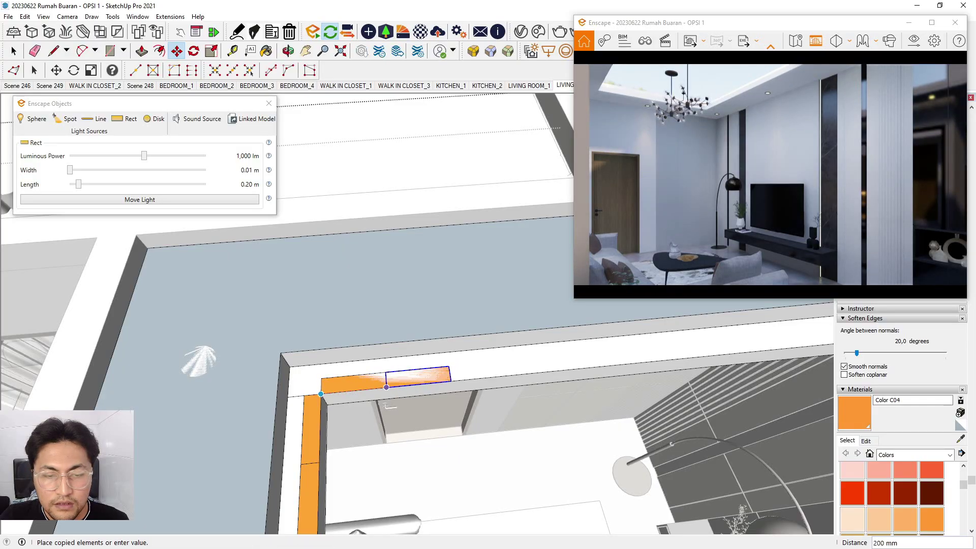
left_click(386, 388)
Group the two rectangular lights on the short cove ledge.
left_click(14, 50)
left_click(354, 383)
left_click(417, 376, "shift")
right_click(417, 377)
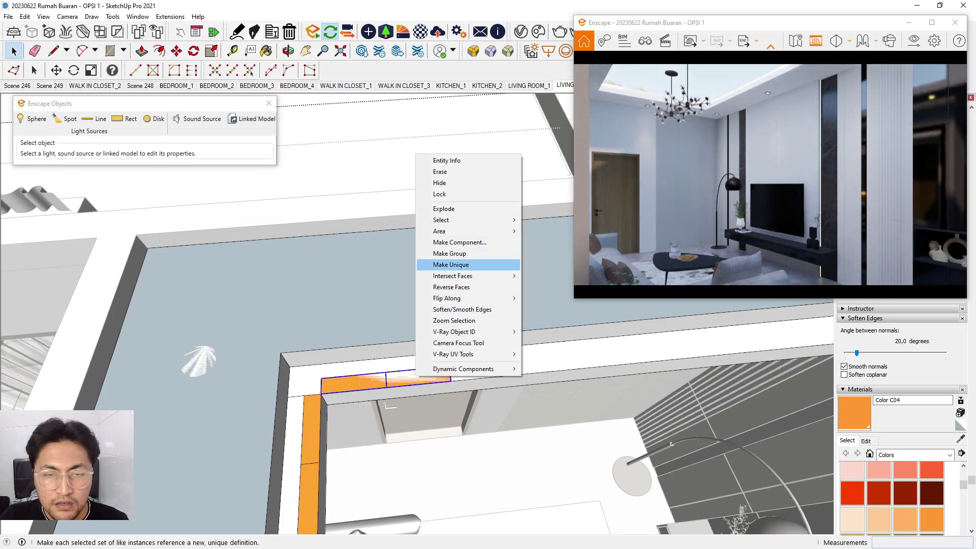
left_click(450, 253)
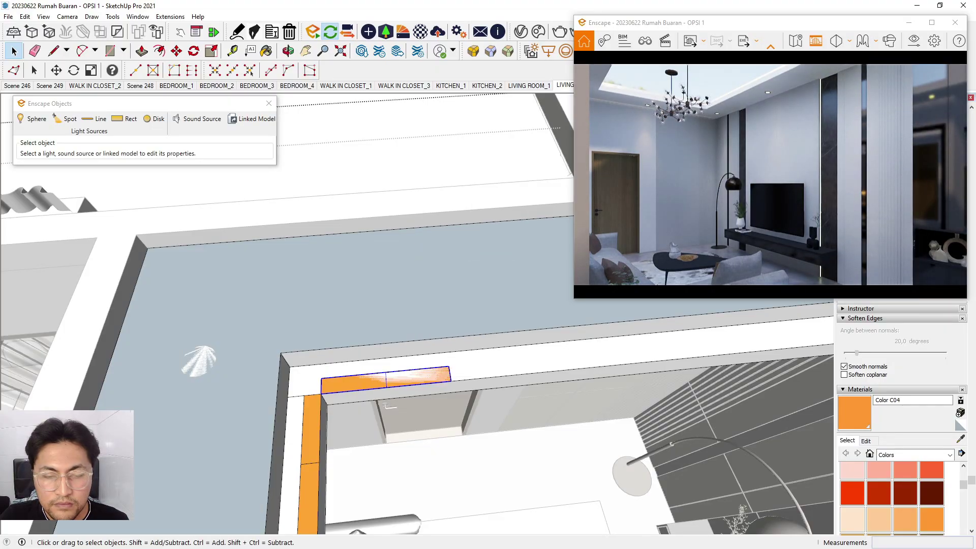
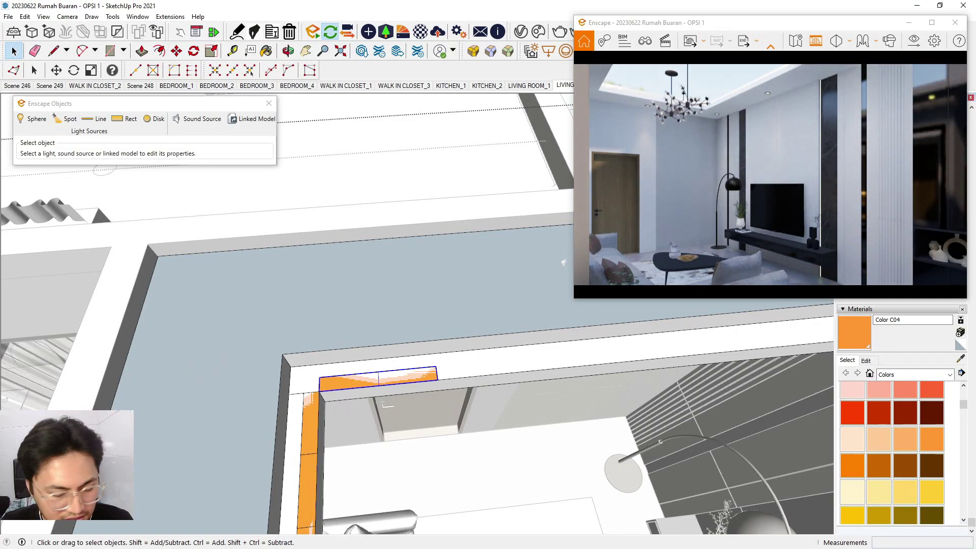
Inside the new group, copy the end light one light length along the short ledge and repeat the copy 10 times (10X).
scroll(330, 285, "down", 3)
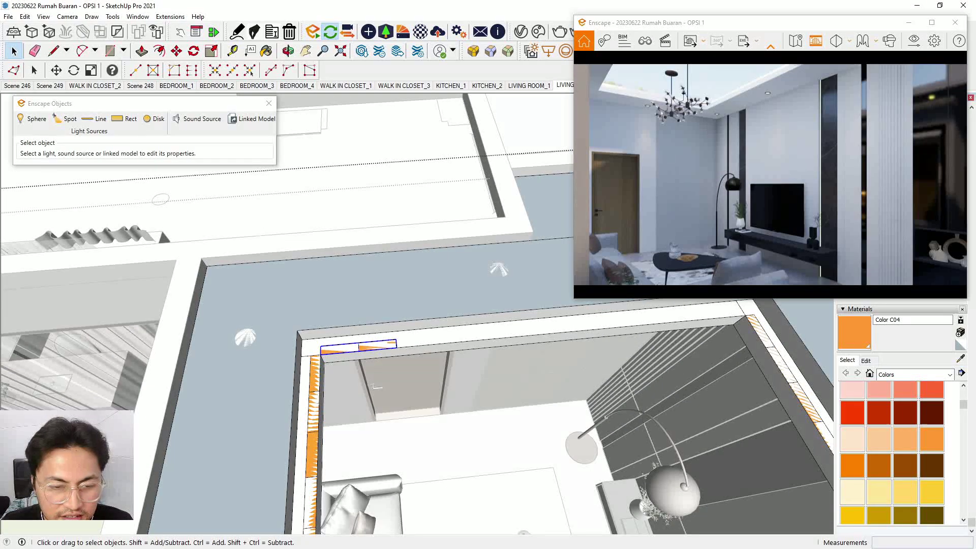
scroll(372, 350, "up", 5)
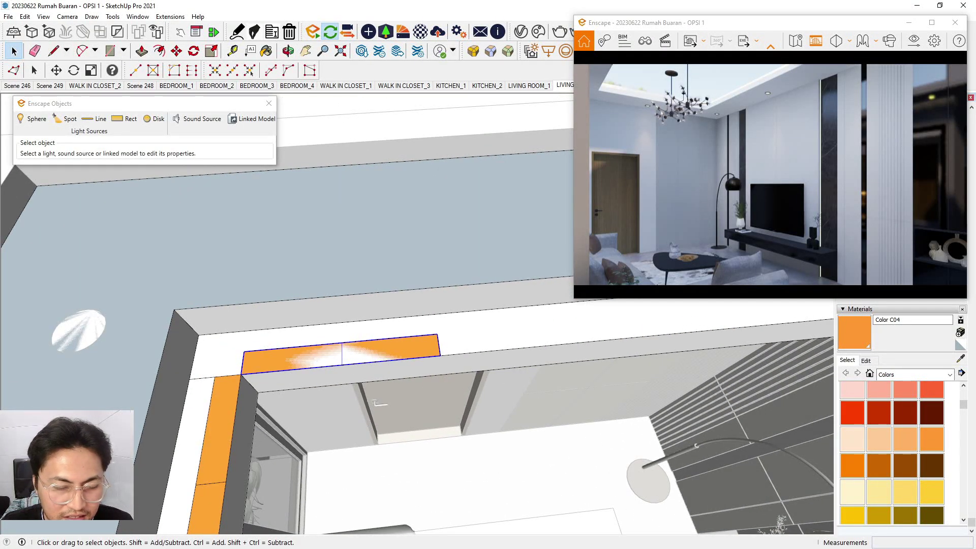
scroll(370, 366, "down", 1)
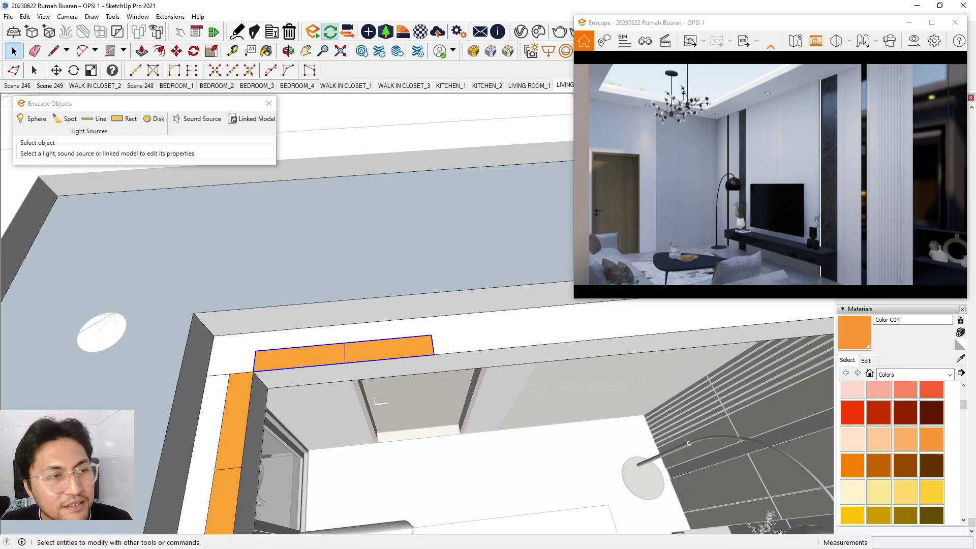
double_click(386, 351)
left_click(386, 351)
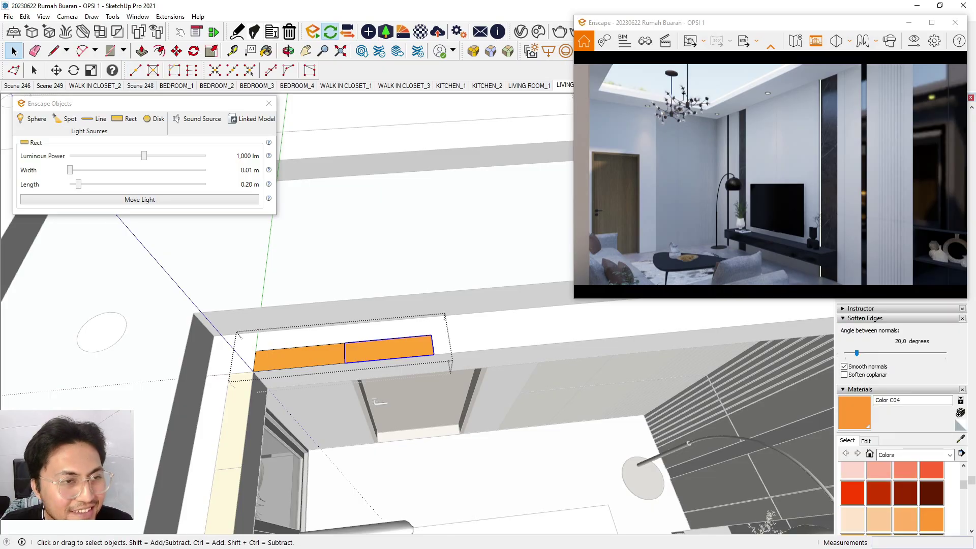
left_click(177, 51)
left_click(345, 362)
key("ctrl")
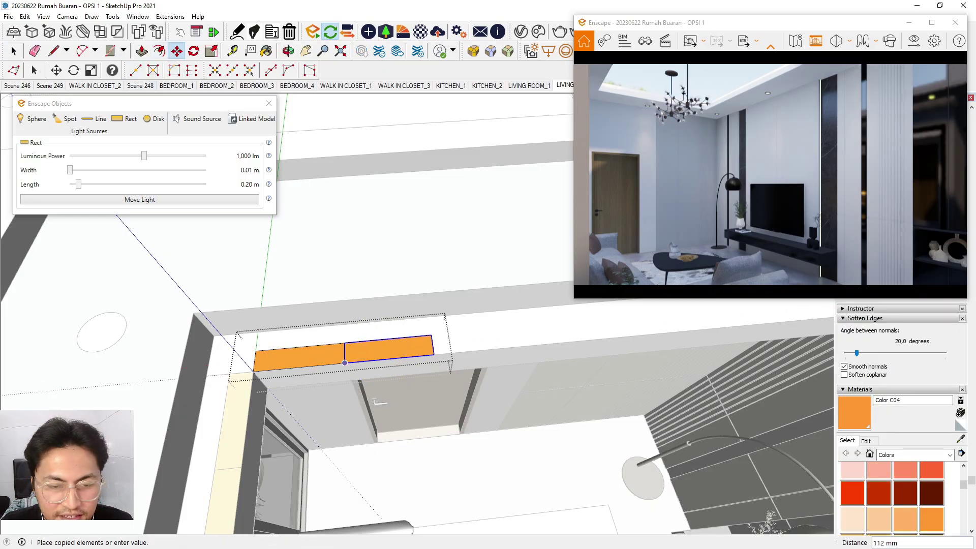
left_click(433, 355)
scroll(224, 353, "down", 2)
scroll(224, 353, "down", 3)
type("1")
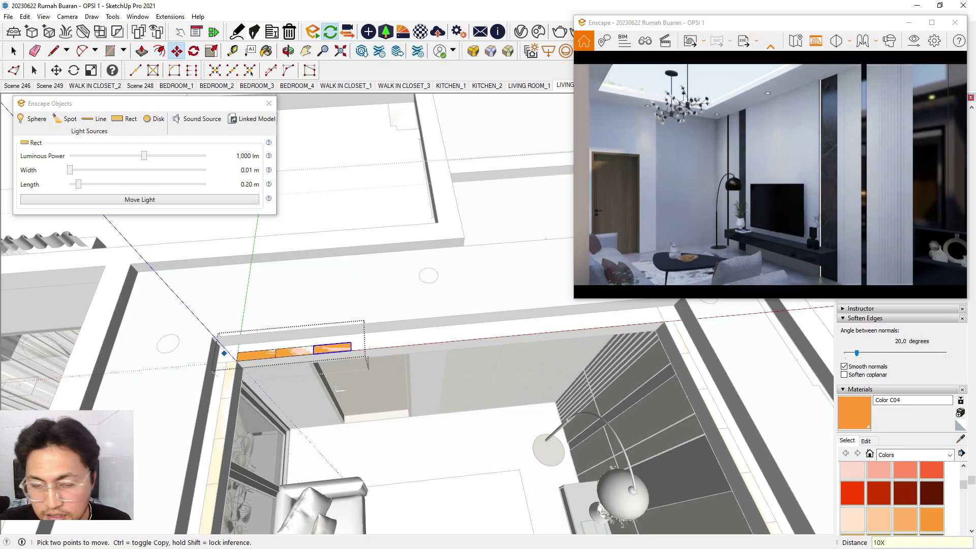
type("0X")
key("Return")
Dismiss the Vertex Tools license dialog and leave the light group.
key("space")
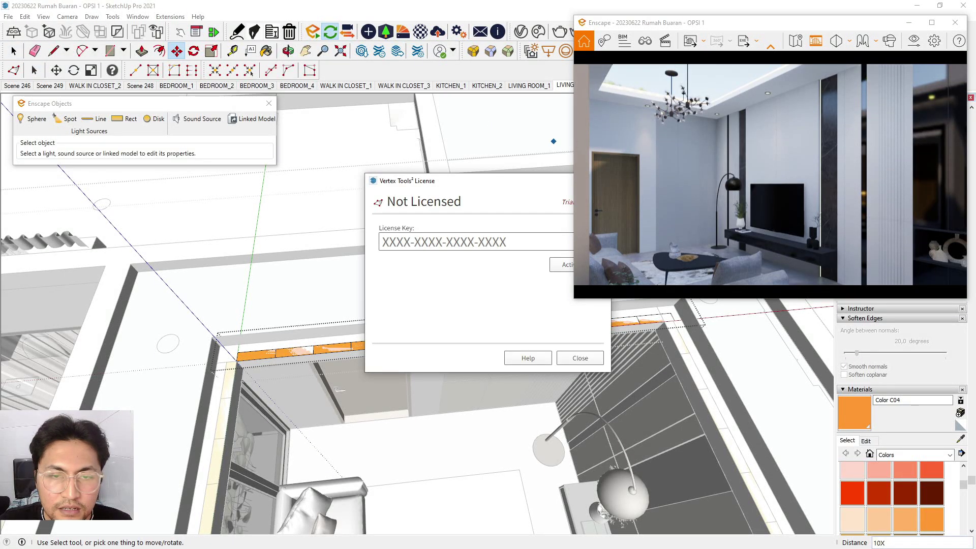
left_click_drag(488, 181, 374, 173)
left_click(490, 174)
left_click(14, 51)
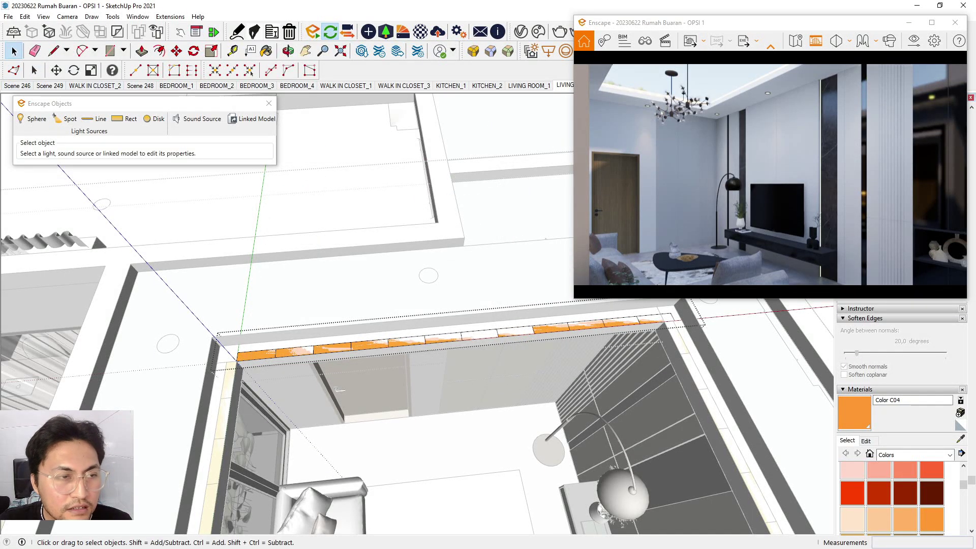
left_click(345, 311)
scroll(346, 315, "down", 1)
Copy the short-ledge light group about 8.1 m down the cove onto the short ledge at the dining end.
left_click(330, 347)
scroll(330, 346, "up", 1)
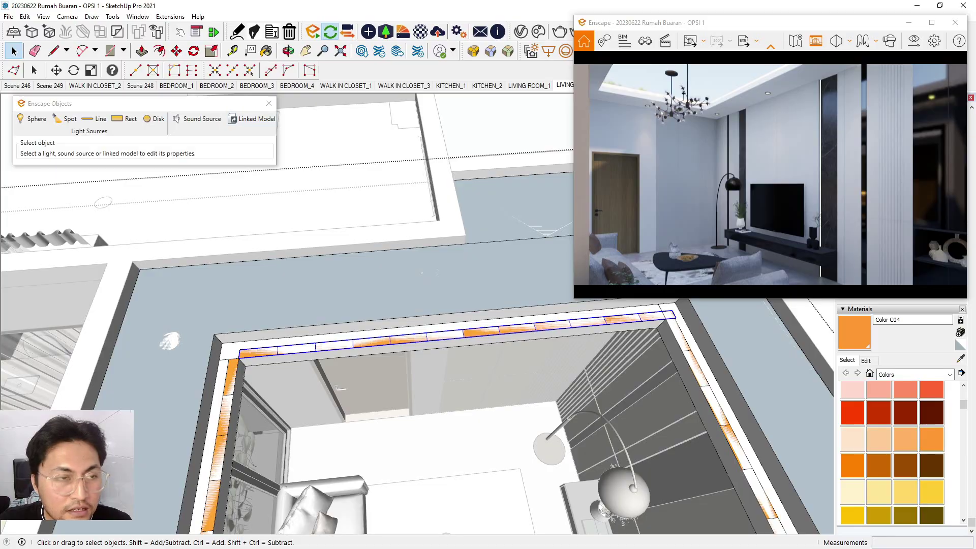
key("m")
scroll(239, 347, "up", 1)
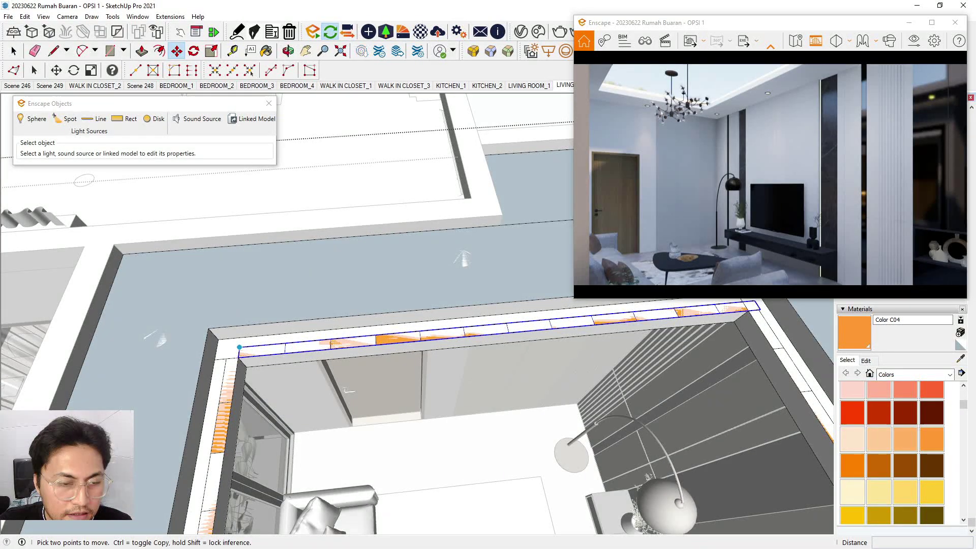
left_click(239, 347)
key("ctrl")
scroll(284, 307, "down", 6)
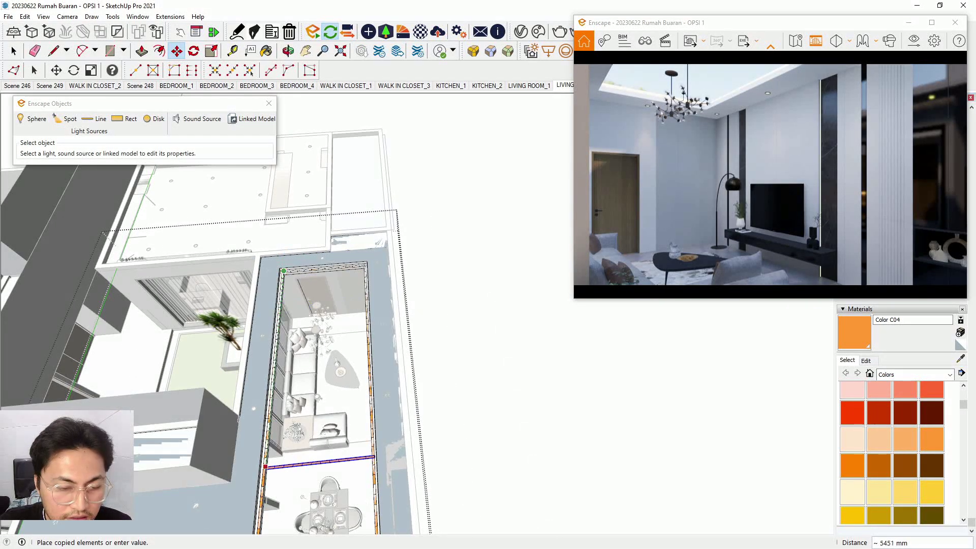
scroll(264, 450, "up", 2)
scroll(305, 269, "down", 4)
scroll(286, 394, "up", 7)
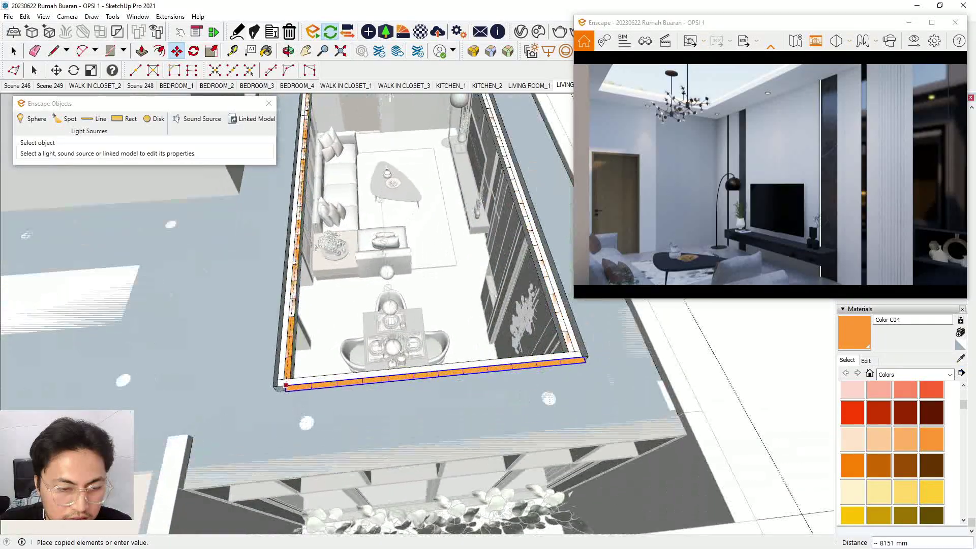
scroll(287, 385, "up", 4)
left_click(291, 377)
scroll(289, 379, "down", 2)
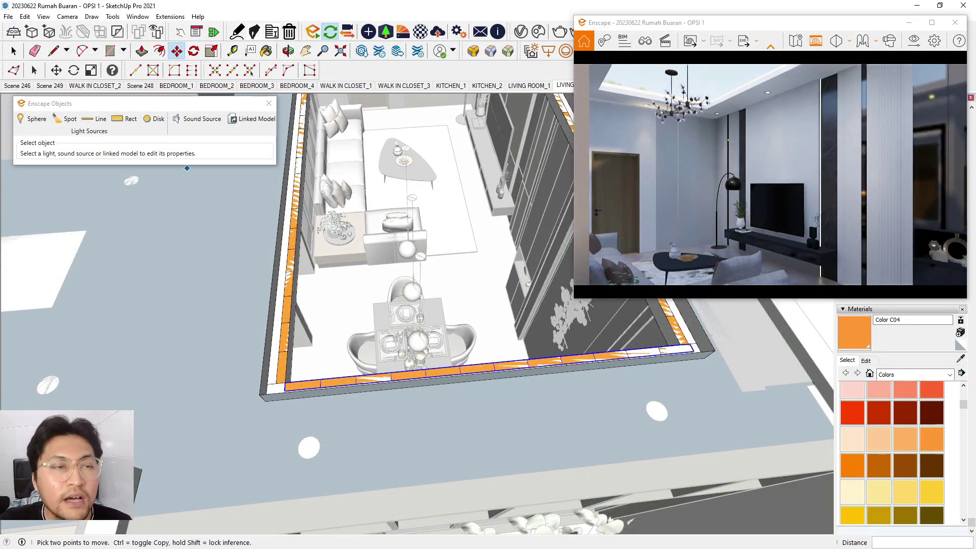
Deselect the copied light group and unhide the last hidden geometry to bring the ceiling back.
left_click(14, 51)
left_click(239, 358)
scroll(270, 394, "down", 2)
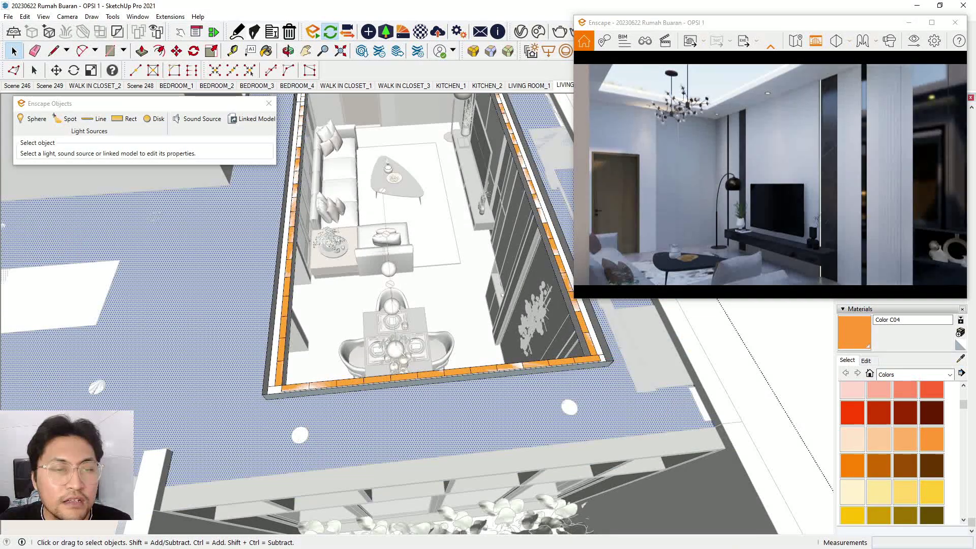
scroll(392, 432, "down", 3)
middle_click_drag(391, 432, 247, 389)
scroll(304, 330, "up", 3)
left_click(24, 16)
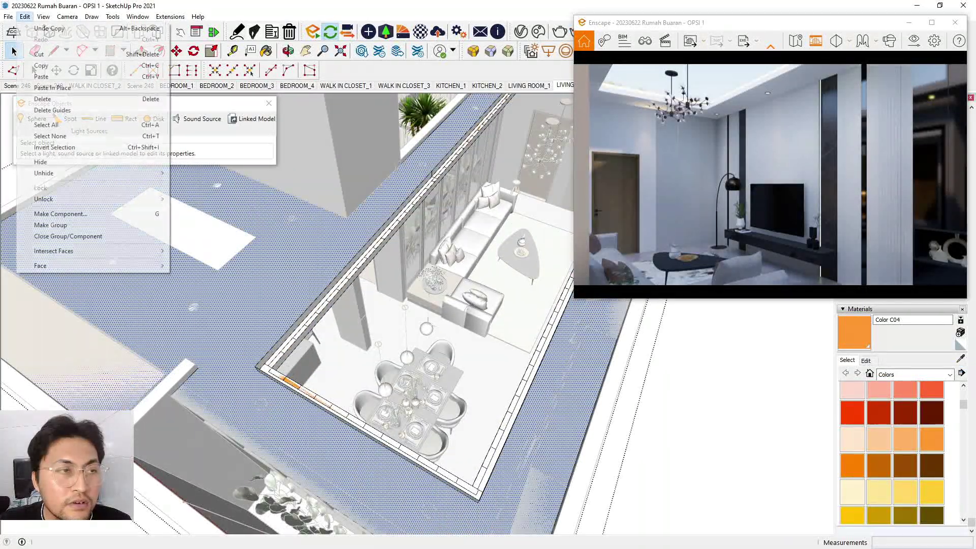
mouse_move(101, 173)
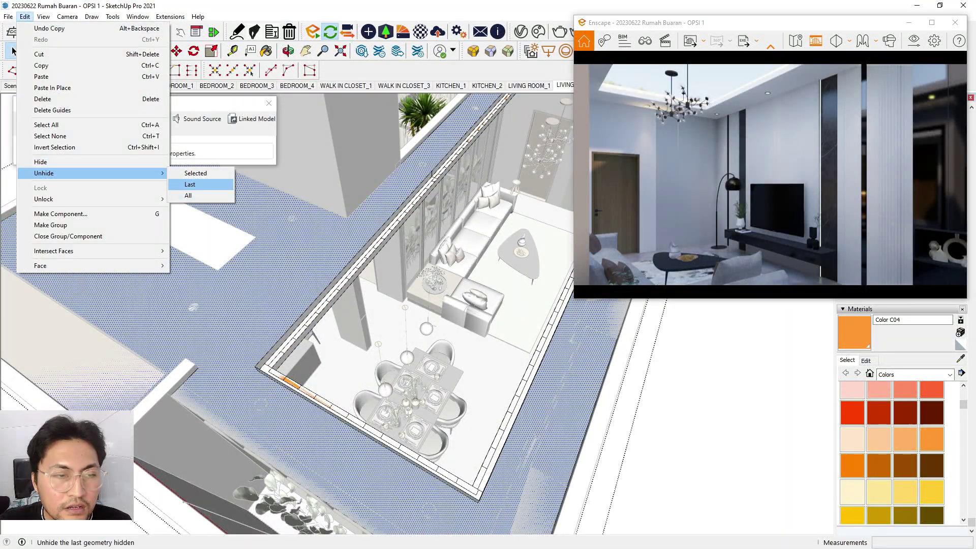
left_click(193, 184)
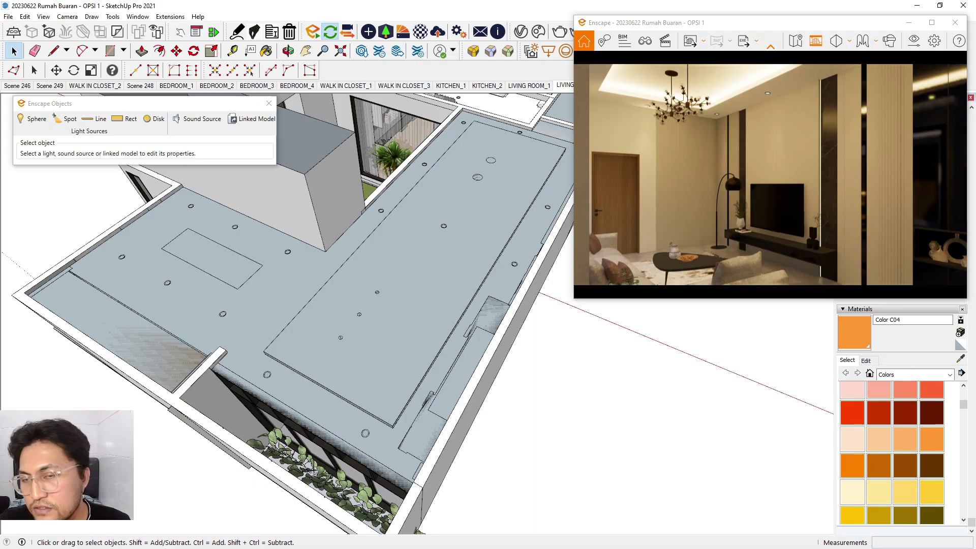
Open a rectangular light in the cove group above the door for editing and lower its luminous power to 1 lm.
scroll(399, 206, "up", 8)
middle_click_drag(399, 206, 421, 102)
middle_click_drag(412, 178, 396, 142)
scroll(371, 203, "up", 3)
mouse_move(371, 203)
middle_mouse_down()
mouse_move(363, 214)
mouse_move(432, 127)
middle_mouse_up()
middle_click_drag(386, 213, 355, 219)
scroll(356, 219, "up", 3)
scroll(462, 202, "up", 8)
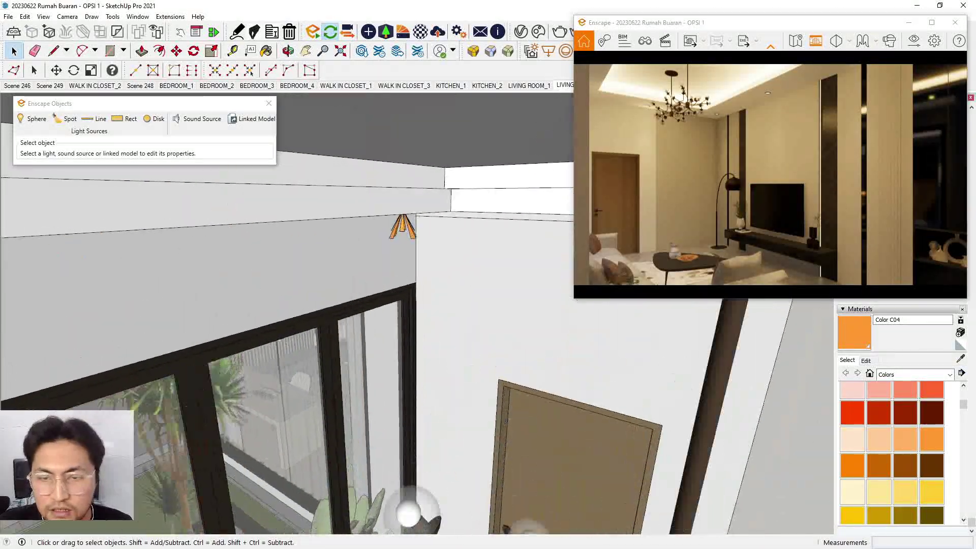
mouse_move(447, 204)
middle_mouse_down()
mouse_move(376, 244)
mouse_move(498, 335)
middle_mouse_up()
left_click(498, 335)
double_click(498, 336)
double_click(418, 275)
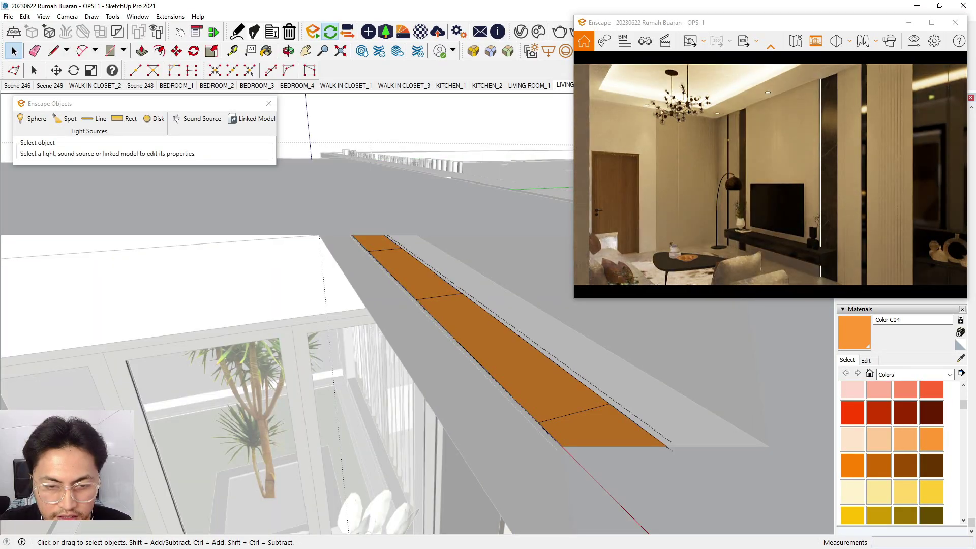
double_click(418, 275)
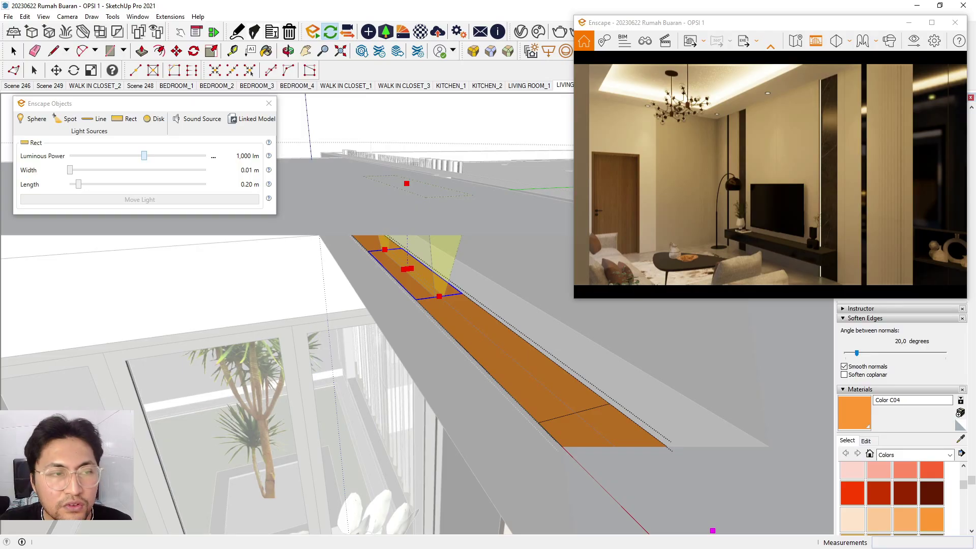
left_click_drag(144, 155, 70, 156)
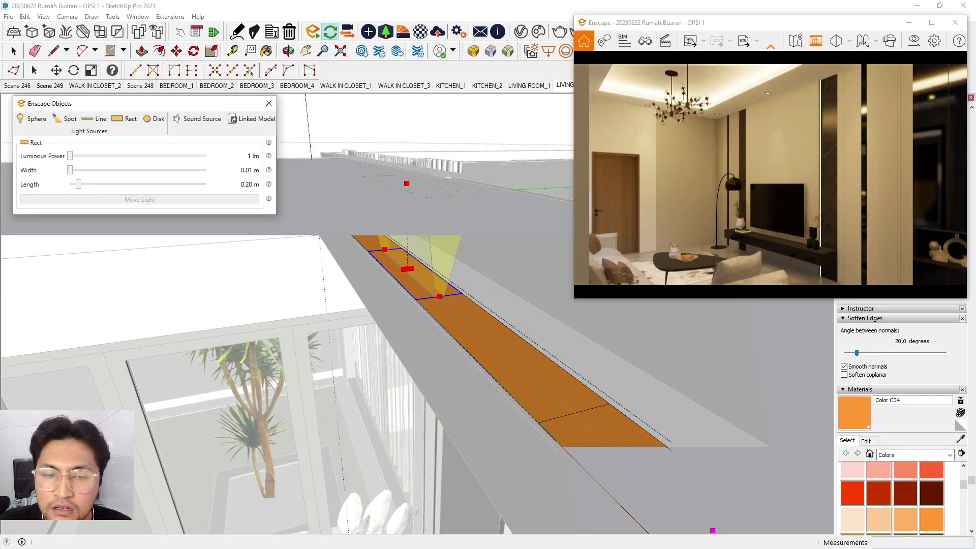
Set the cove light's luminous power to 335 lm and leave the light group.
left_click_drag(70, 155, 130, 155)
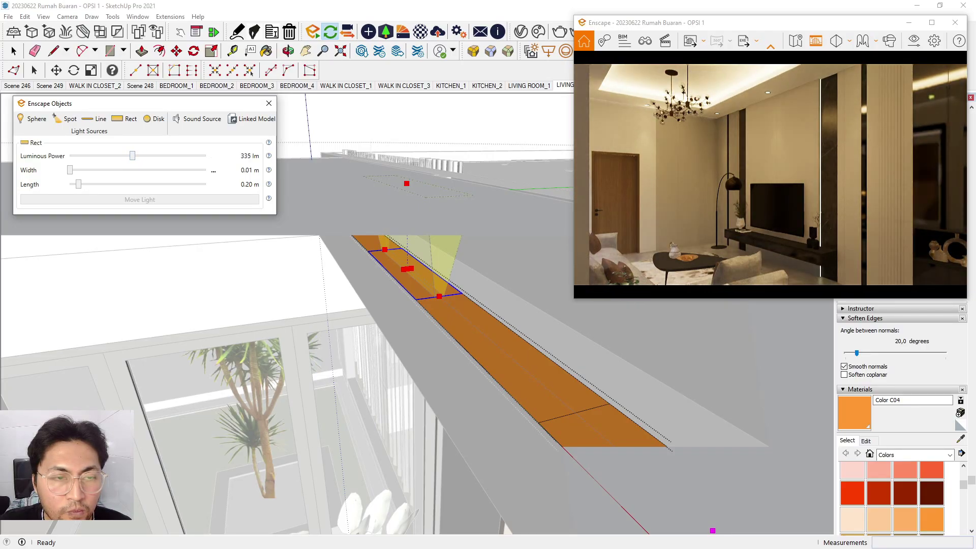
left_click(14, 51)
key("Escape")
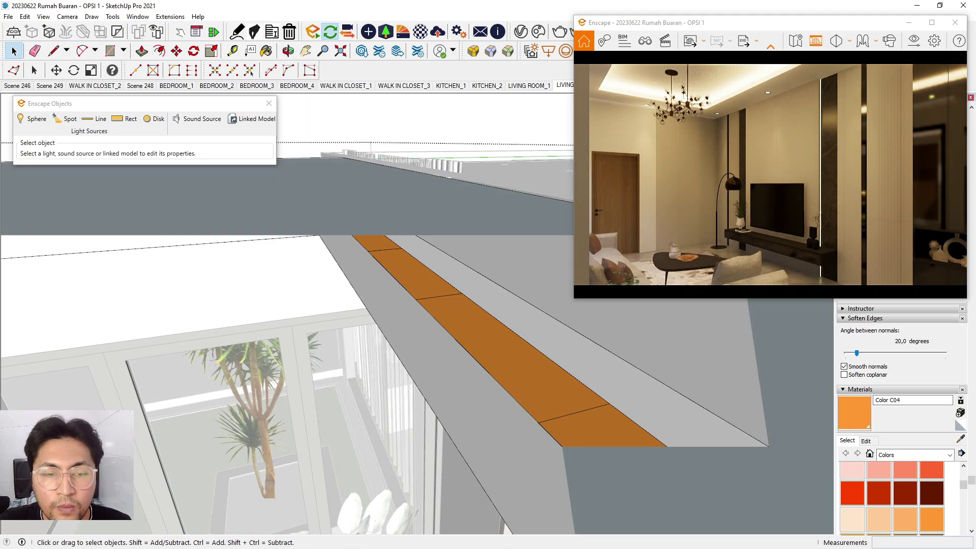
key("Escape")
Reopen a light in the cove group, reduce its luminous power from its current setting to 1 lm, and leave the group.
scroll(448, 285, "up", 3)
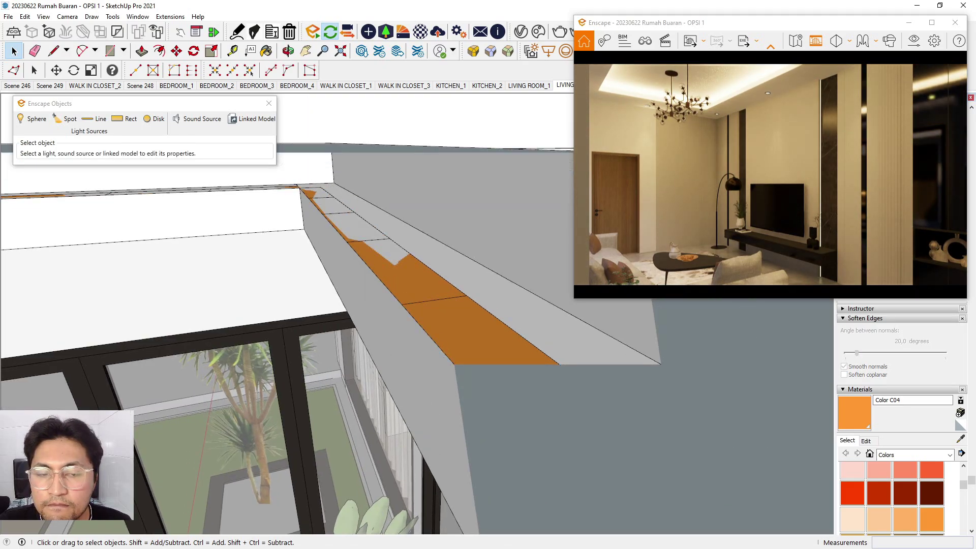
middle_click_drag(449, 290, 409, 296)
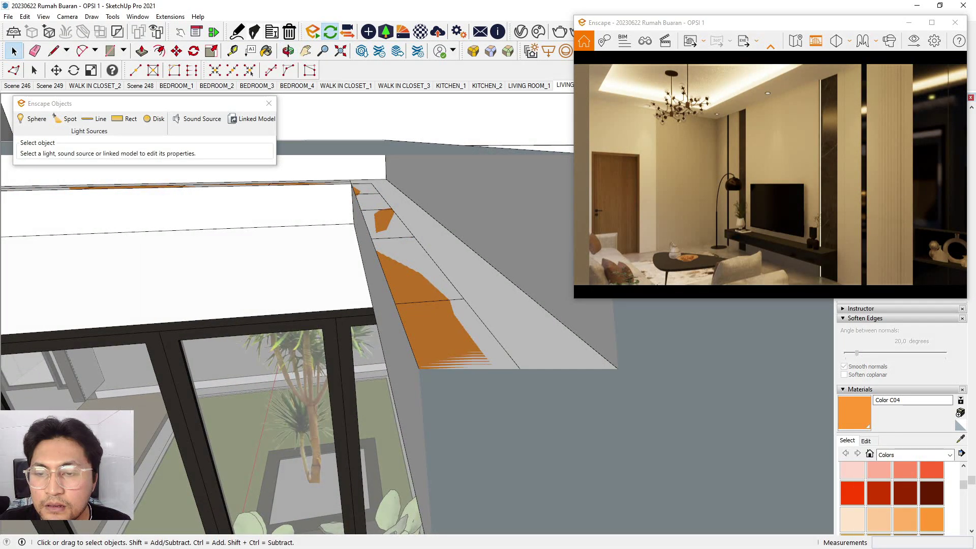
double_click(412, 284)
double_click(412, 285)
left_click(412, 285)
double_click(413, 284)
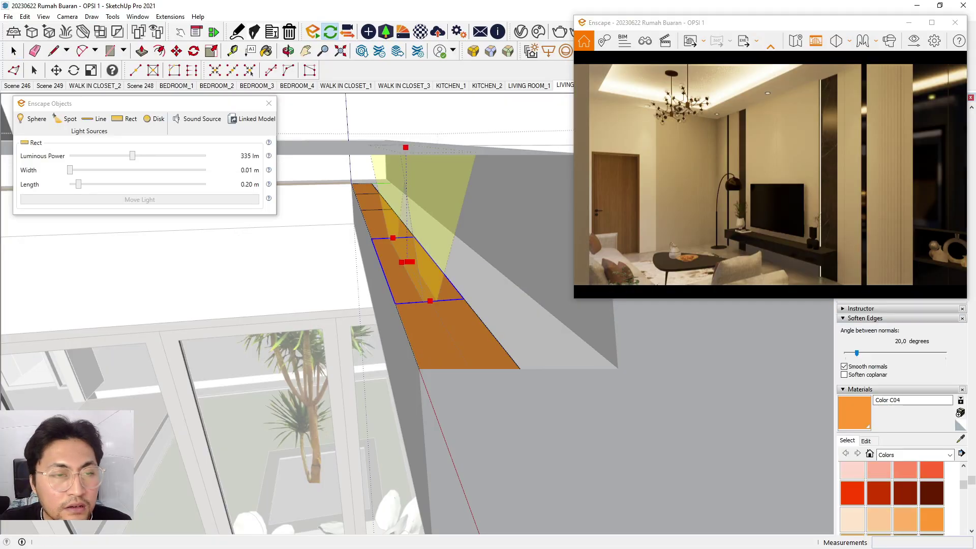
left_click_drag(133, 156, 70, 156)
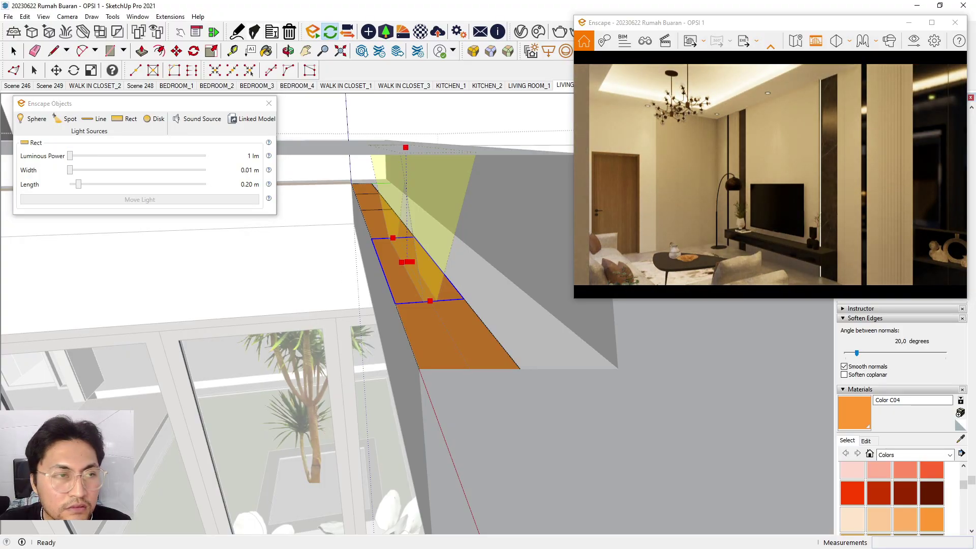
left_click(14, 51)
left_click(500, 254)
Open a rectangular light inside the cove ledge's light group and set its luminous power to 33 lm.
scroll(402, 259, "up", 2)
left_click(402, 259)
mouse_move(402, 260)
middle_mouse_down()
mouse_move(356, 269)
mouse_move(488, 284)
middle_mouse_up()
scroll(406, 264, "up", 2)
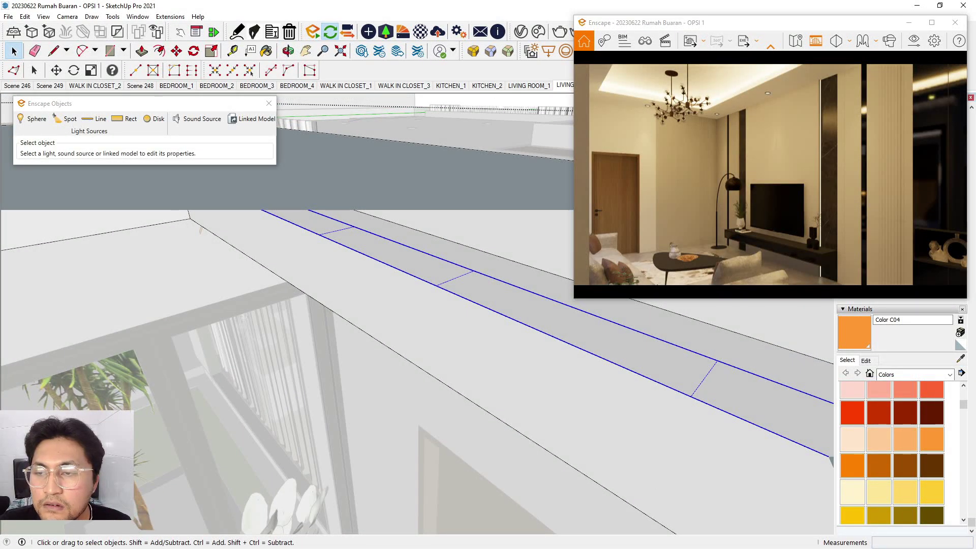
scroll(417, 259, "up", 2)
double_click(350, 232)
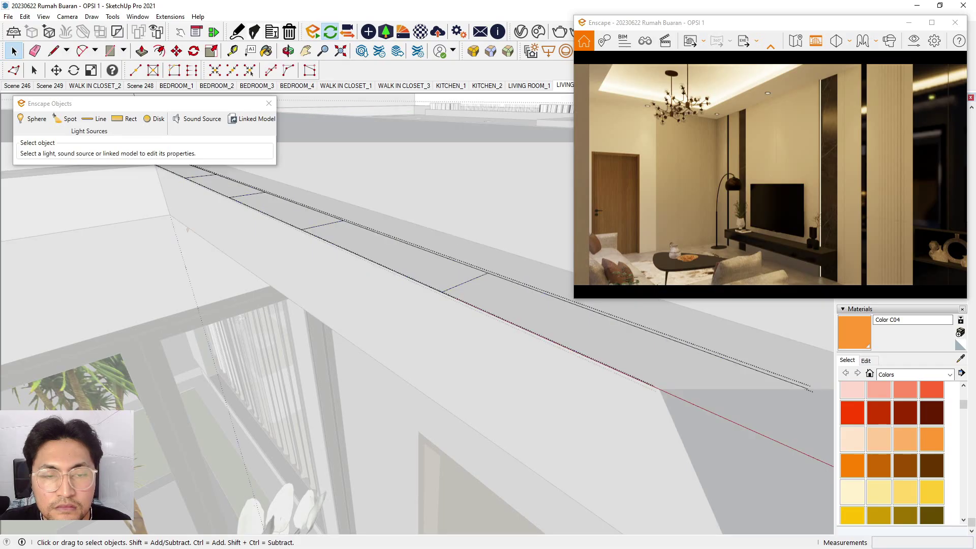
left_click(350, 231)
scroll(349, 230, "up", 1)
left_click_drag(69, 156, 116, 156)
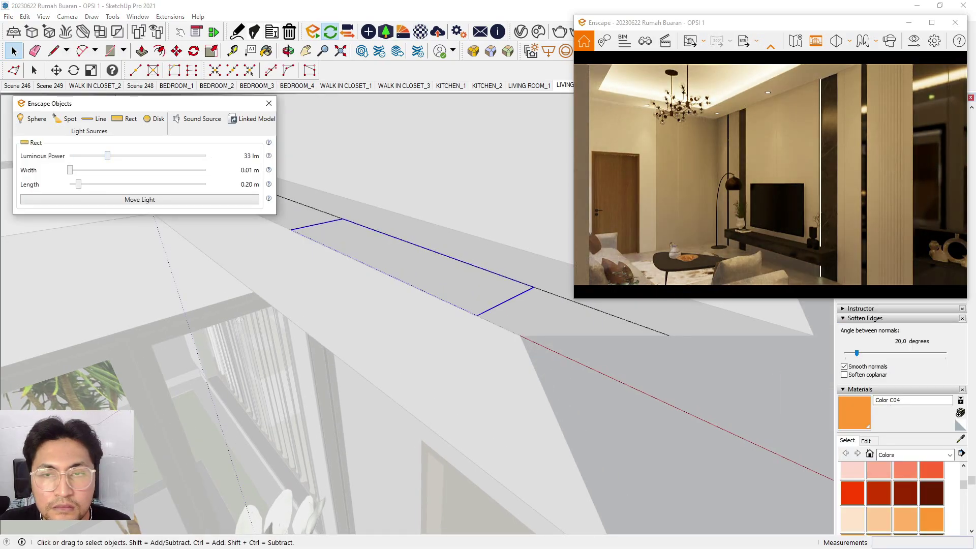
Try the TUTORIAL preset's artificial light brightness at 70%, restore it to 100% and minimize Visual Settings.
left_click(913, 40)
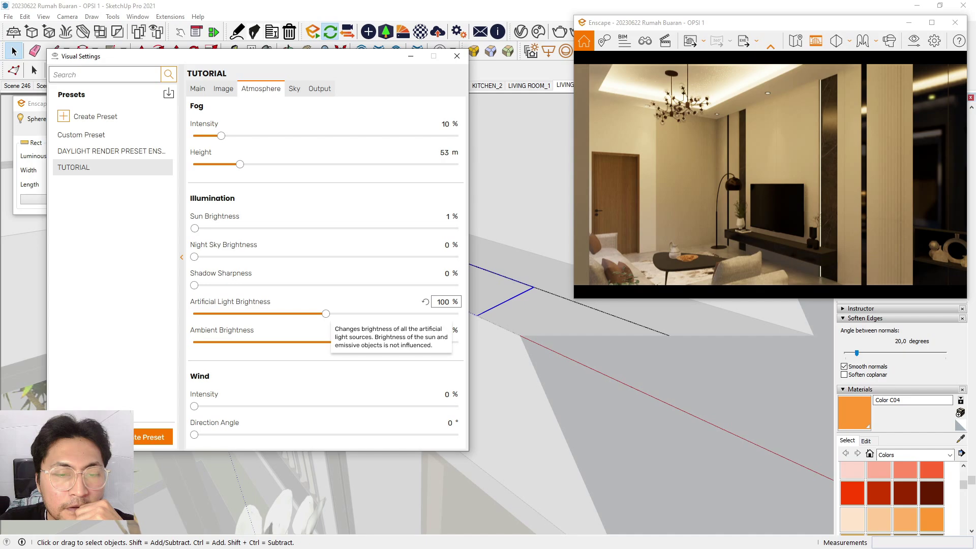
left_click(443, 301)
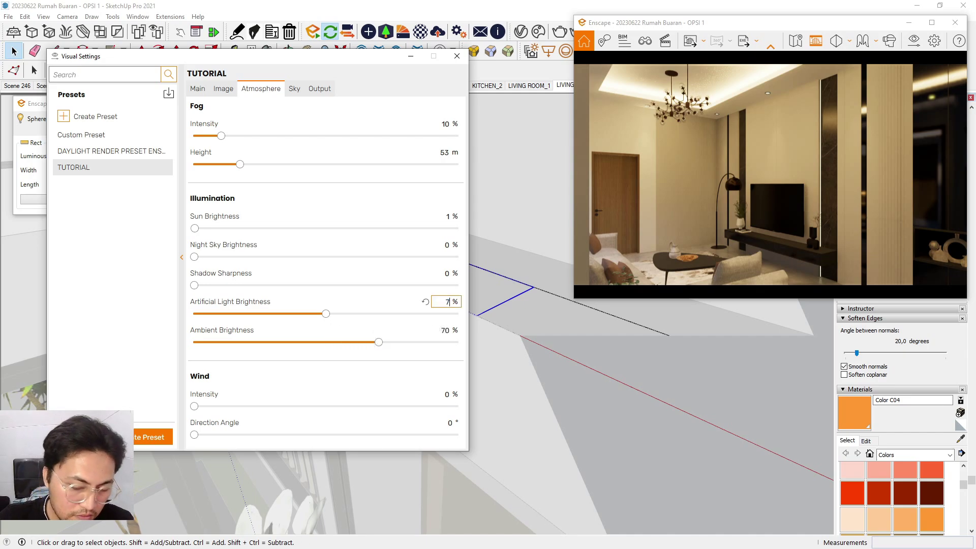
key("Return")
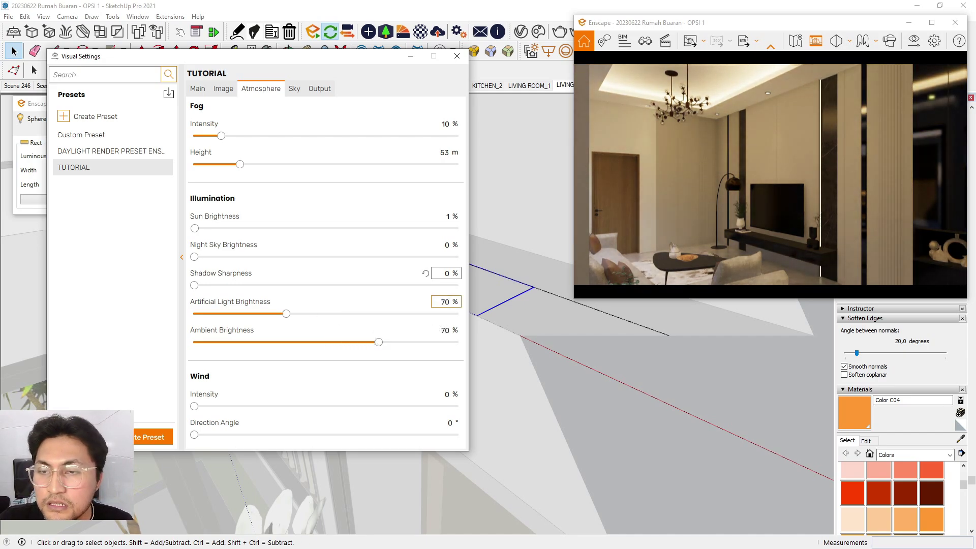
left_click(445, 302)
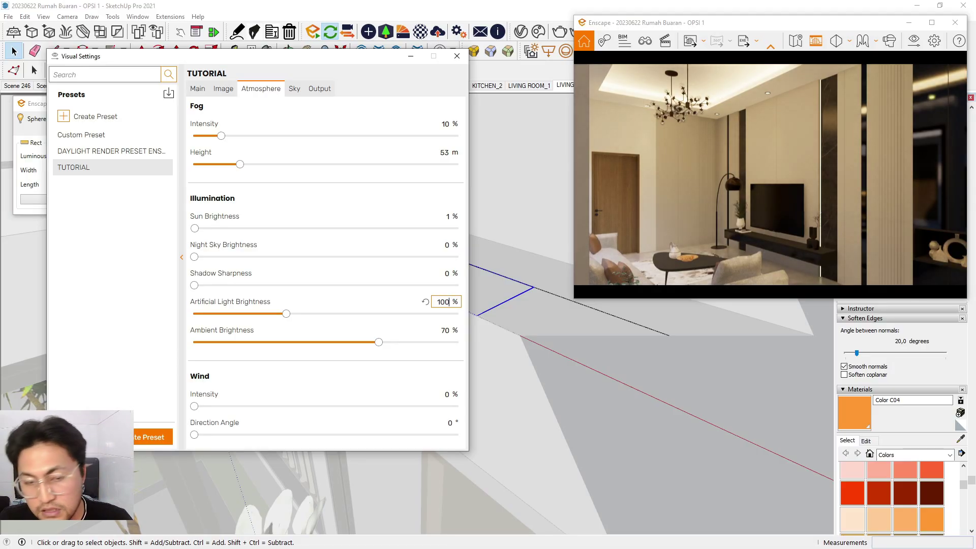
key("Return")
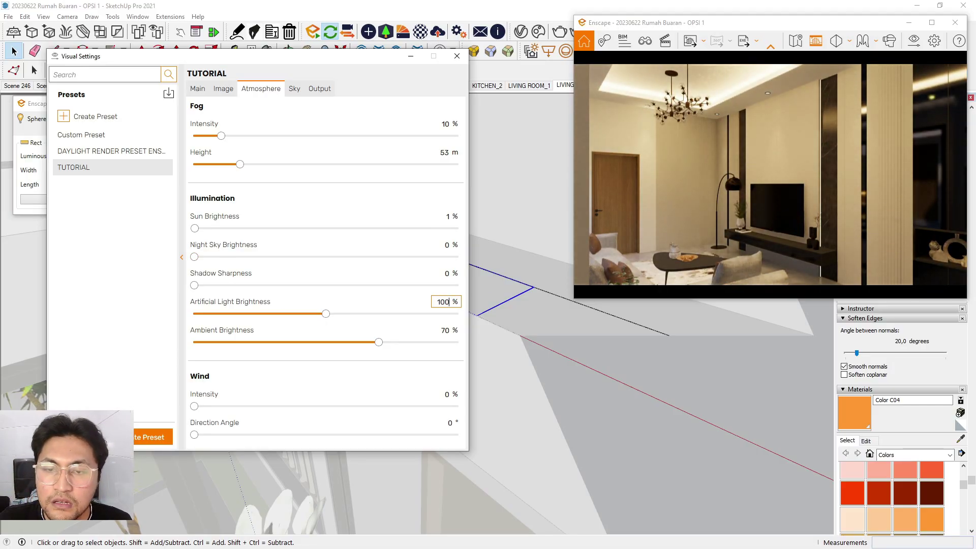
left_click(410, 56)
Raise the cove light's luminous power to 209 lm and leave the light group.
left_click_drag(108, 155, 127, 156)
left_click(14, 51)
double_click(402, 261)
scroll(353, 277, "down", 2)
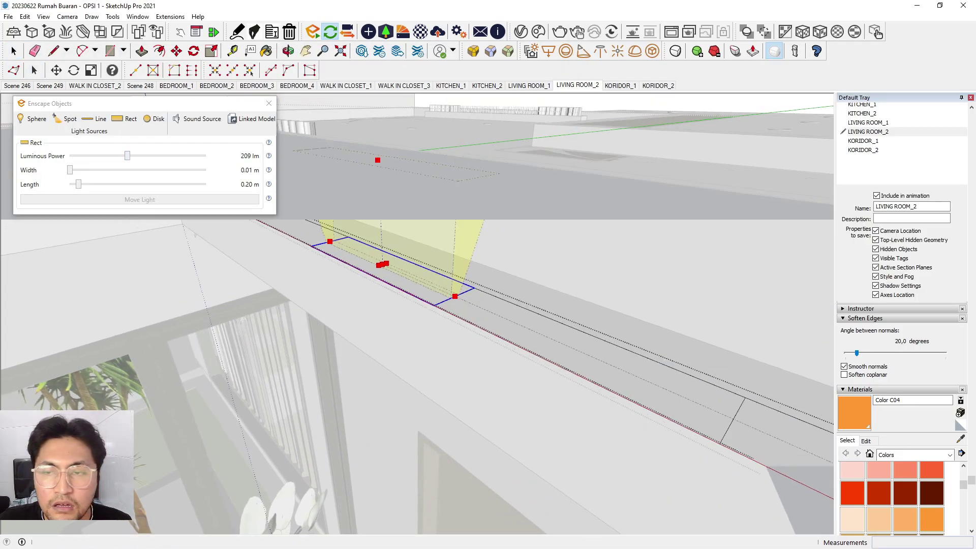
key("alt+h")
middle_click_drag(354, 277, 468, 335)
scroll(422, 308, "down", 5)
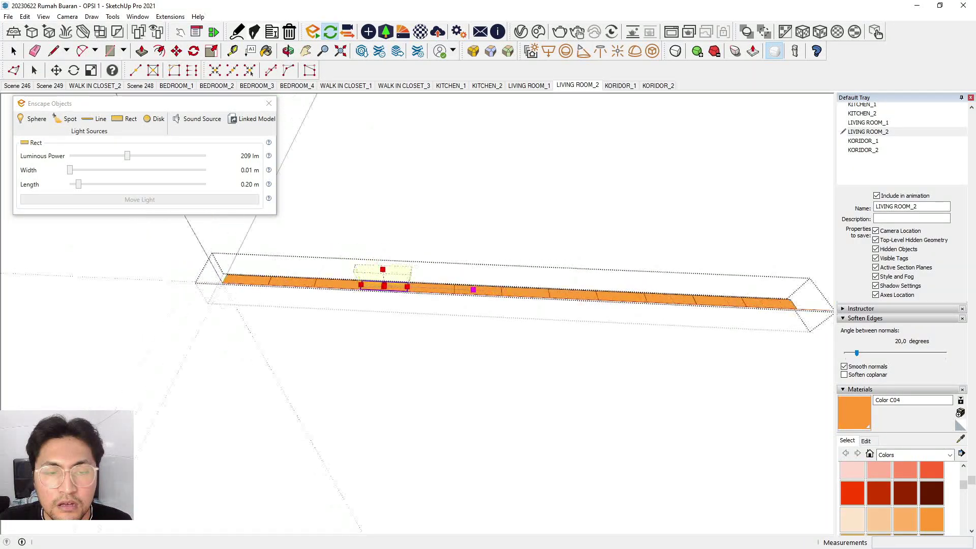
left_click(14, 51)
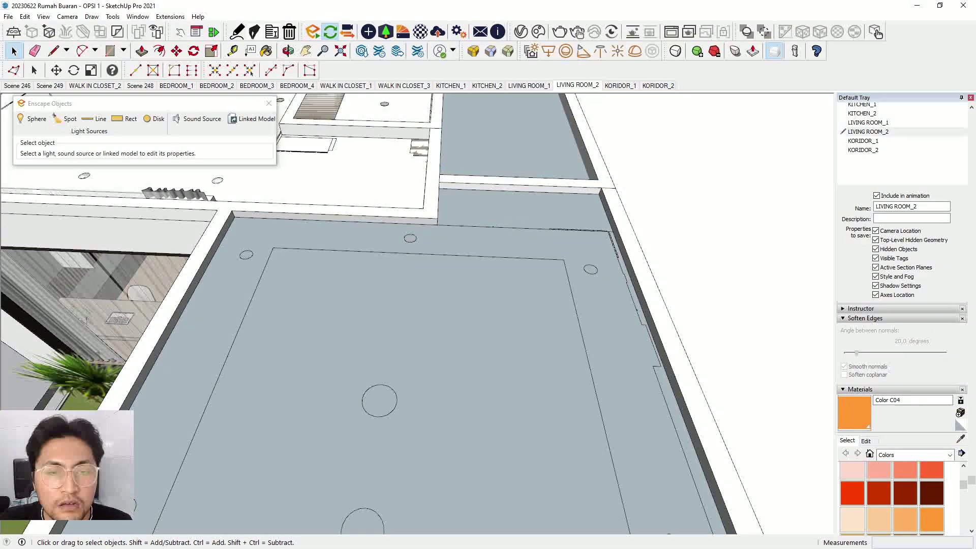
scroll(427, 204, "down", 4)
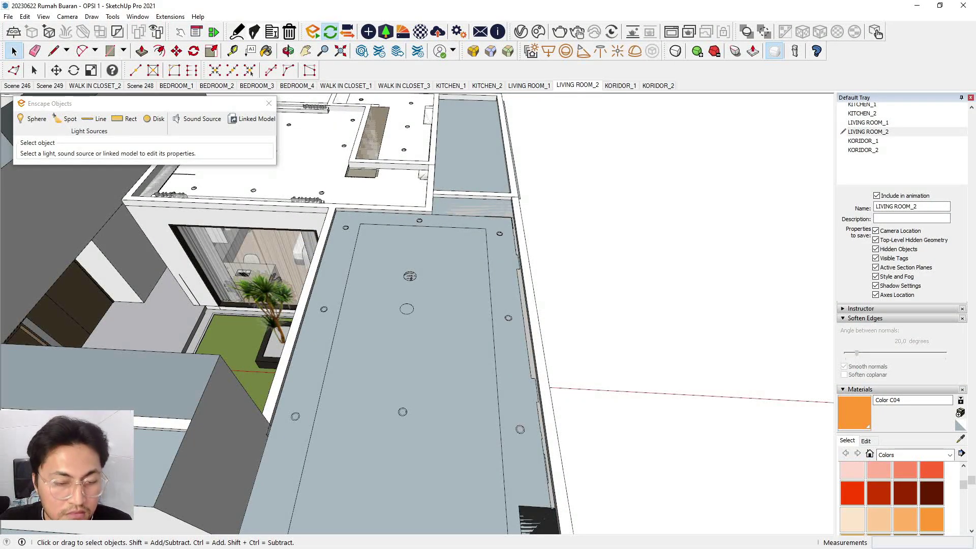
Bring the Enscape render window forward, check the LIVING ROOM_1 view and switch to LIVING ROOM_2.
key("super")
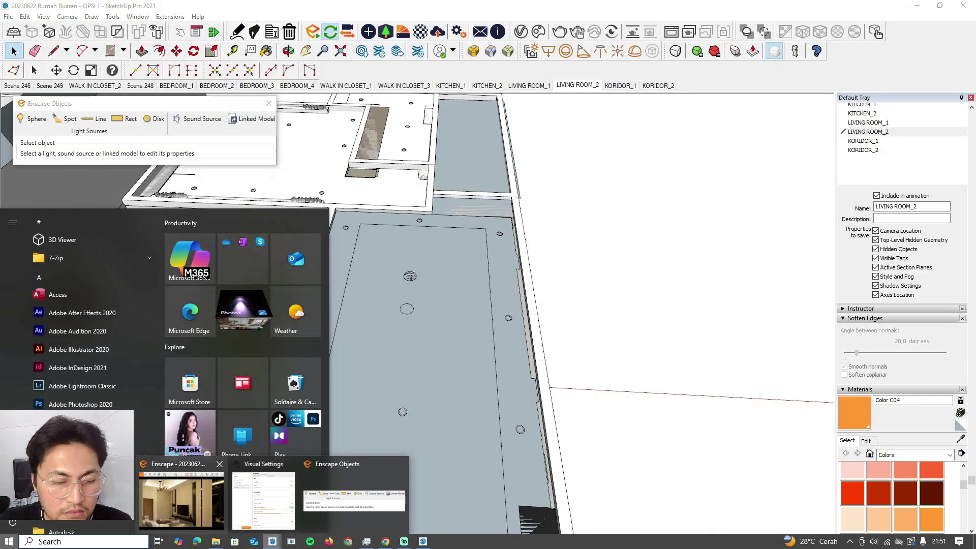
left_click(187, 500)
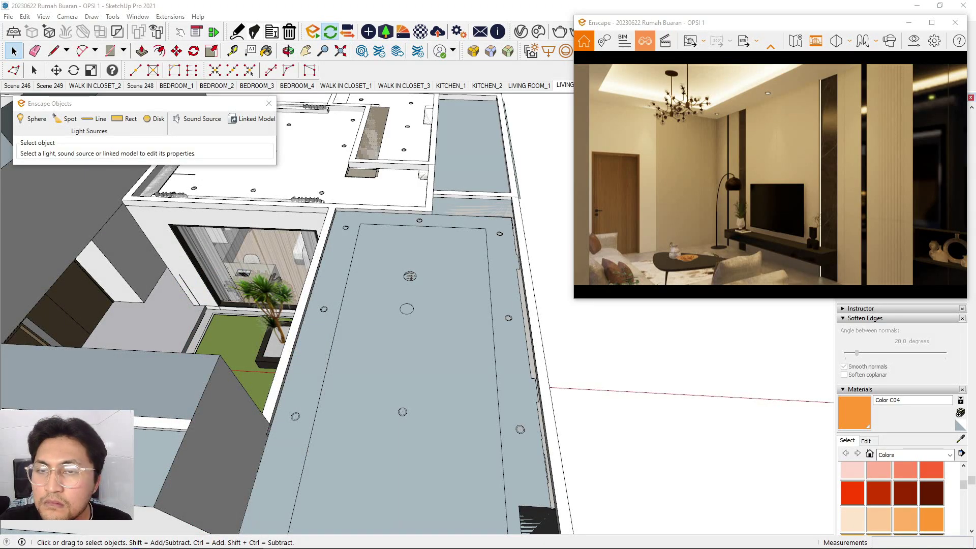
left_click(583, 41)
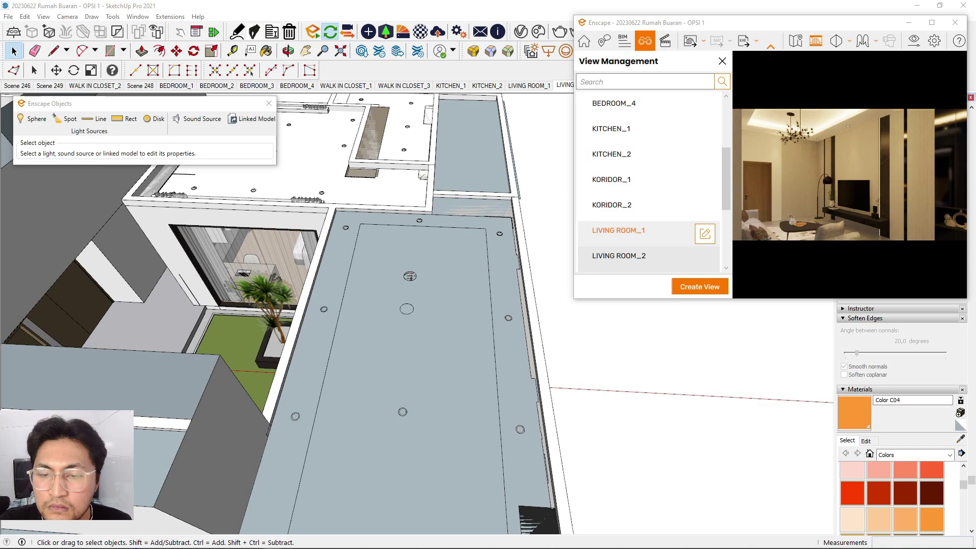
left_click(618, 231)
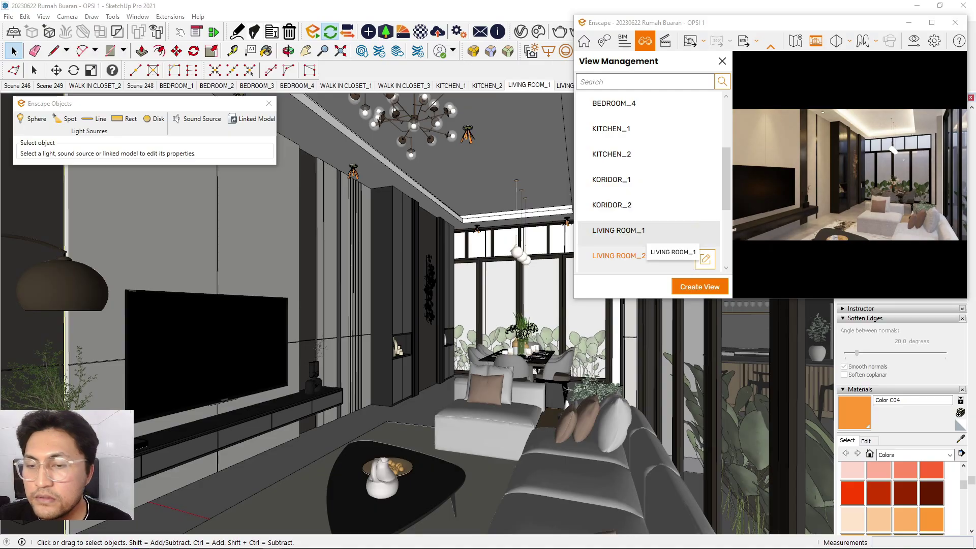
left_click(649, 262)
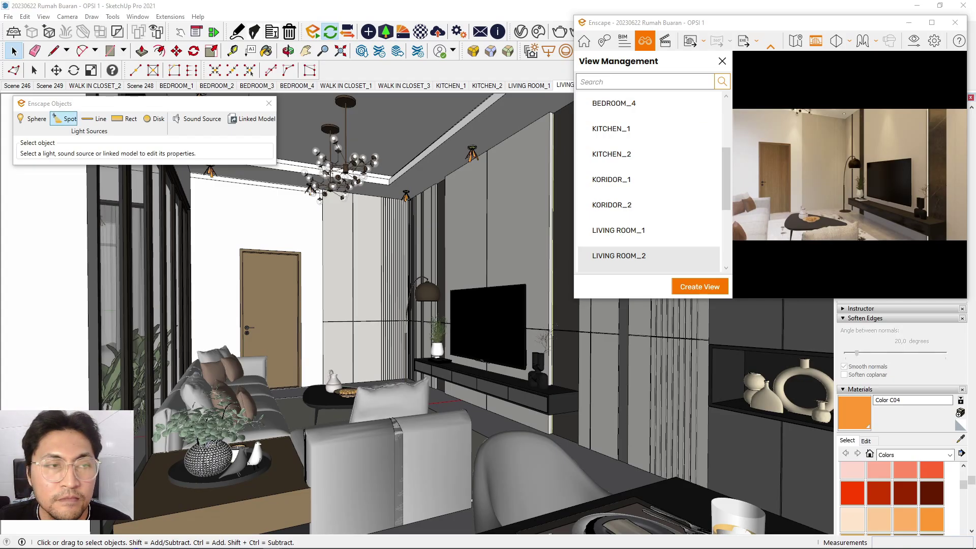
Set the TUTORIAL preset's artificial light brightness to 70% and close the view management list.
left_click(913, 41)
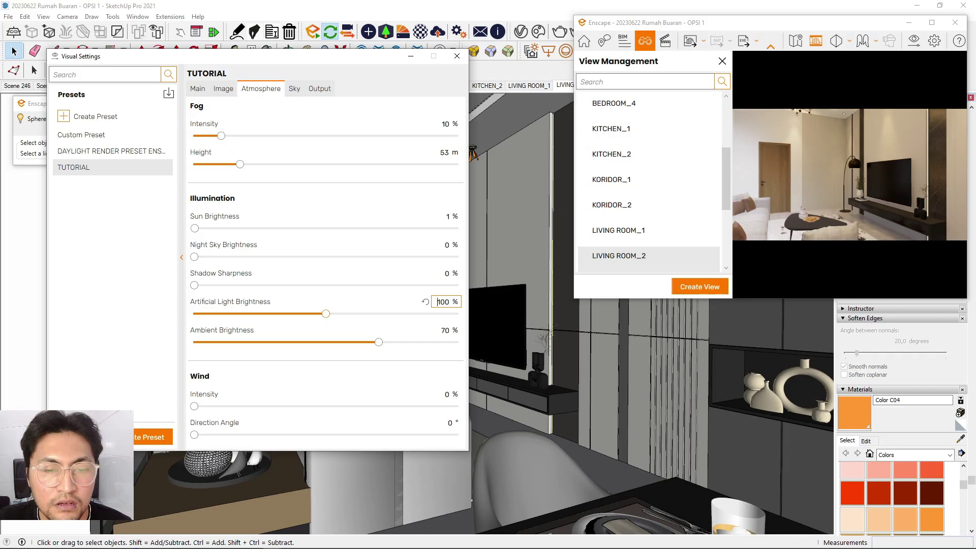
double_click(440, 302)
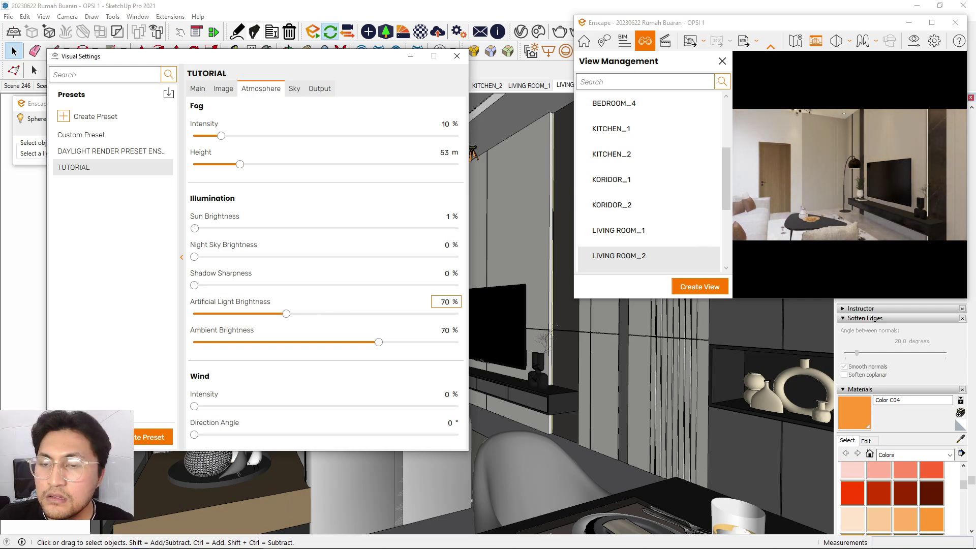
left_click(722, 61)
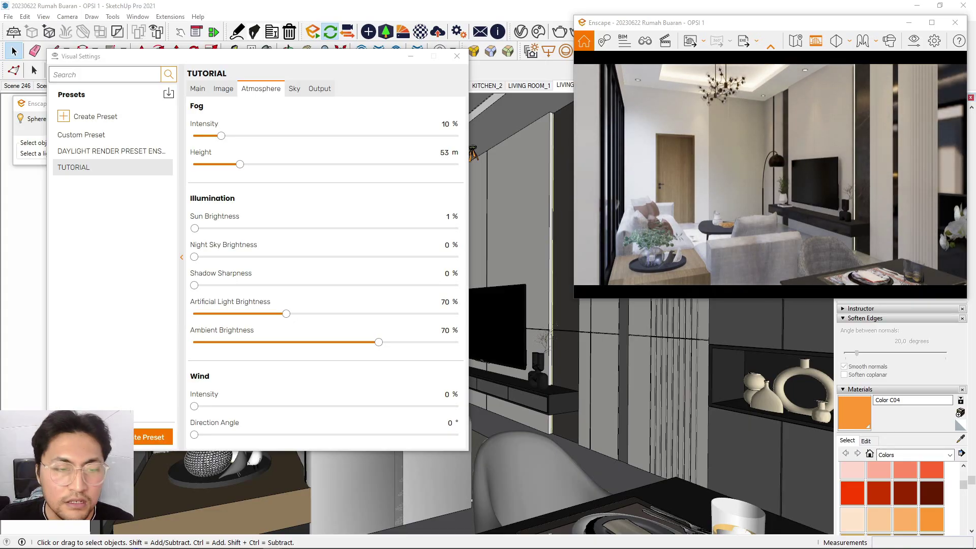
Bring the Enscape render window back above SketchUp and shift the Visual Settings window down to uncover the ceiling downlights.
key("alt+Tab")
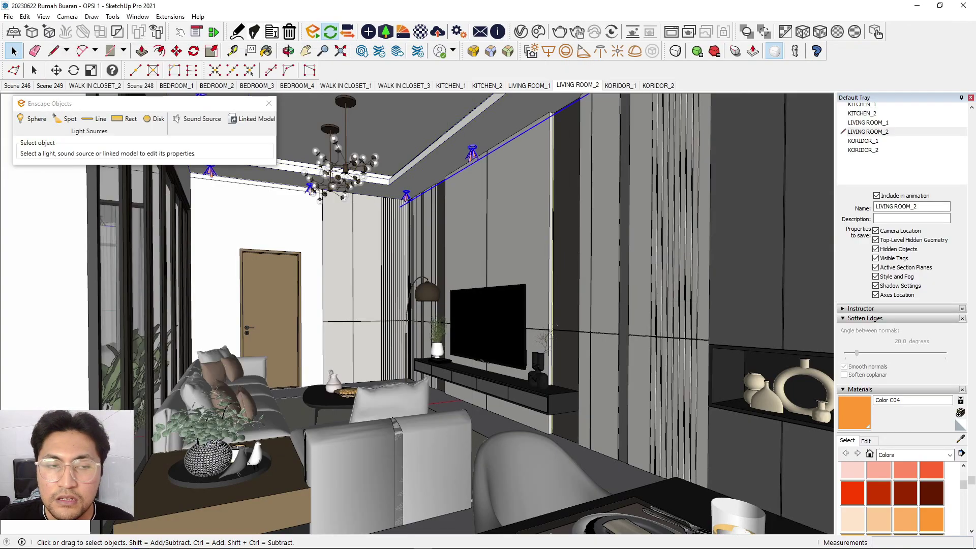
left_click(849, 541)
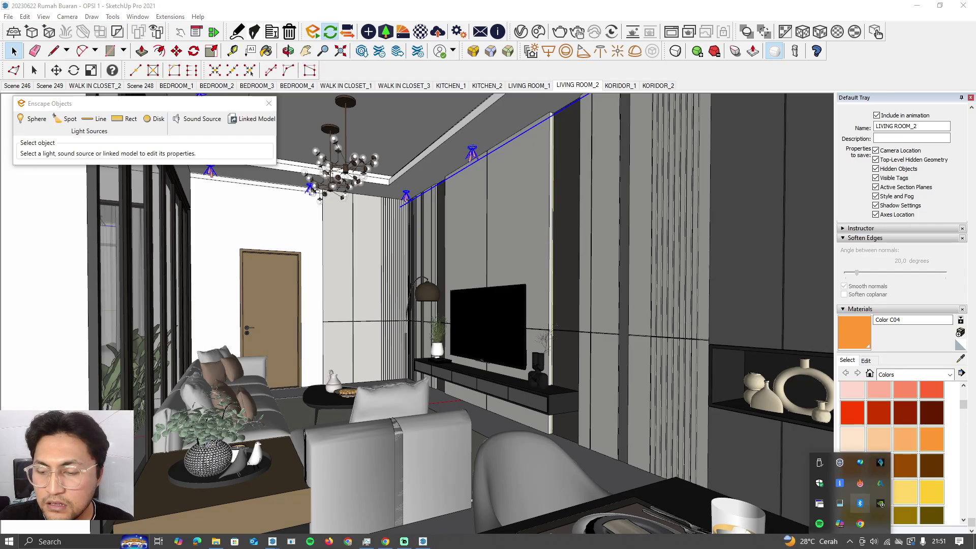
right_click(819, 504)
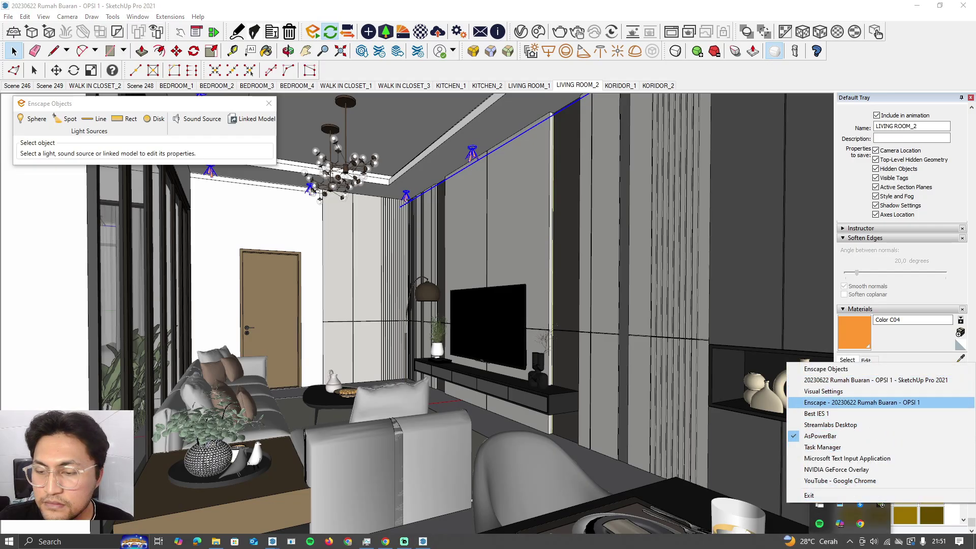
left_click(858, 402)
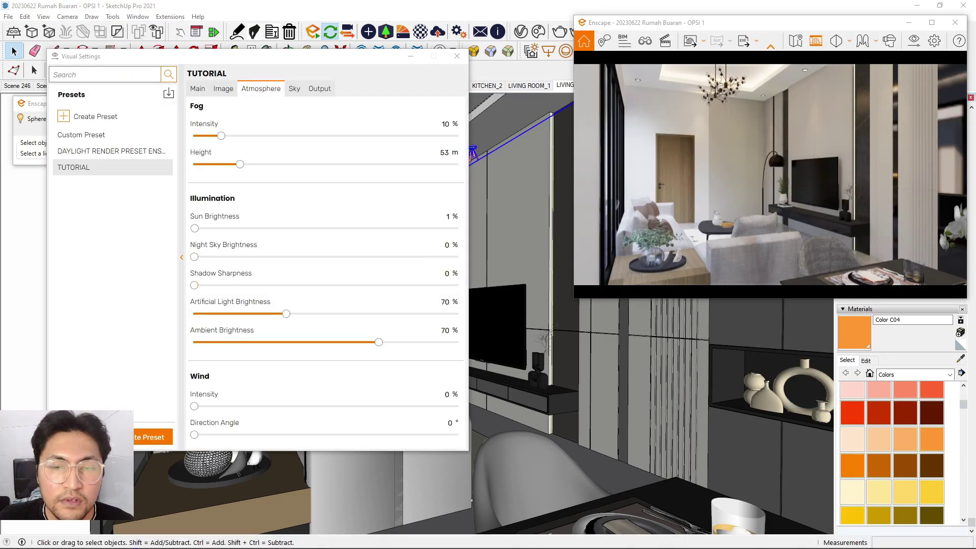
mouse_move(298, 56)
left_mouse_down()
mouse_move(343, 192)
mouse_move(329, 222)
left_mouse_up()
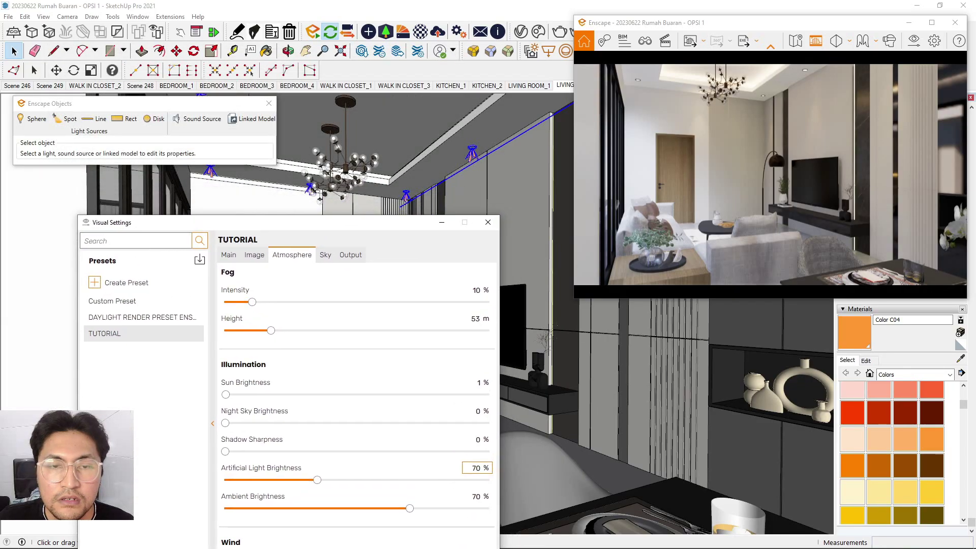
Raise the luminous intensity of the ceiling downlight above the TV wall to 4,834 cd and leave its group.
left_click(471, 152)
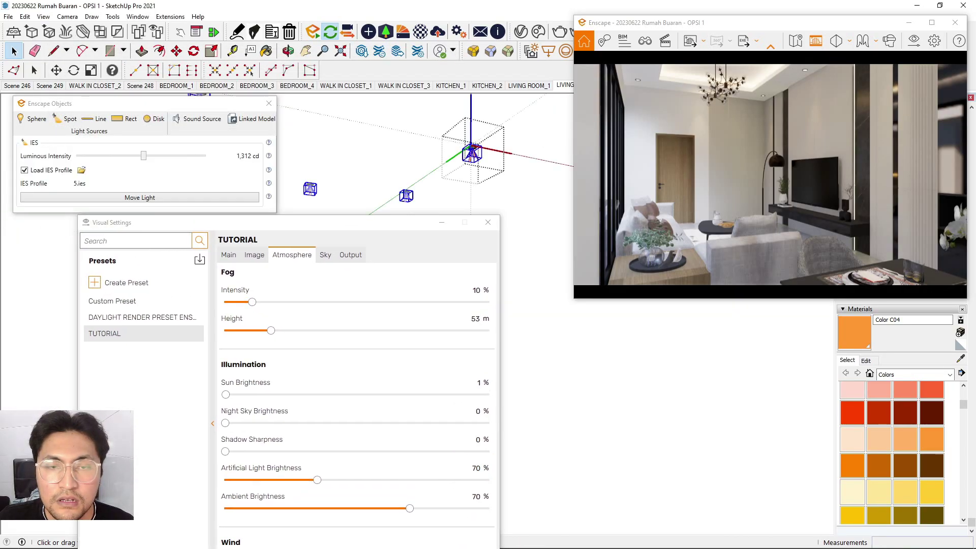
mouse_move(144, 155)
left_mouse_down()
mouse_move(166, 156)
mouse_move(156, 156)
left_mouse_up()
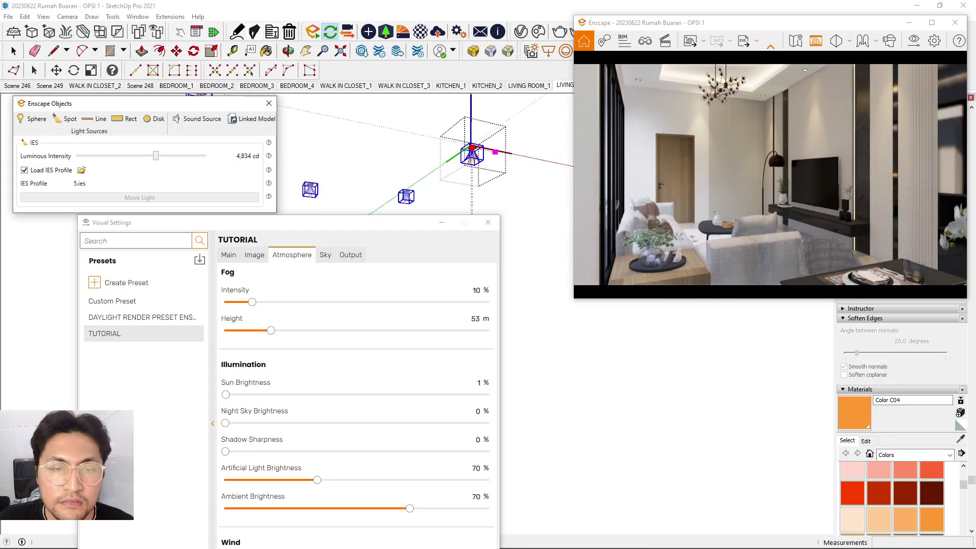
left_click(13, 51)
key("Escape")
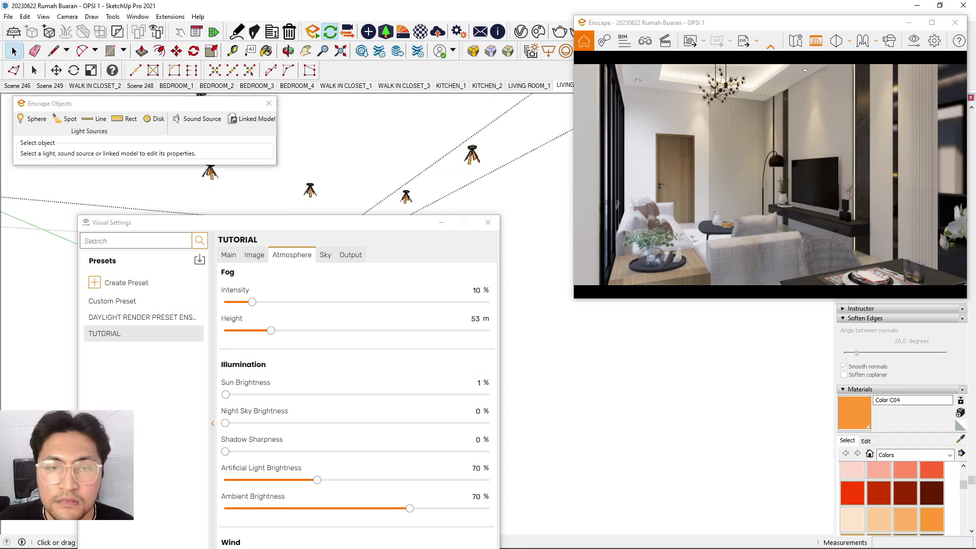
key("Escape")
Minimize Visual Settings and examine the downlight and cove lighting around the TV wall in the Enscape render.
left_click(442, 223)
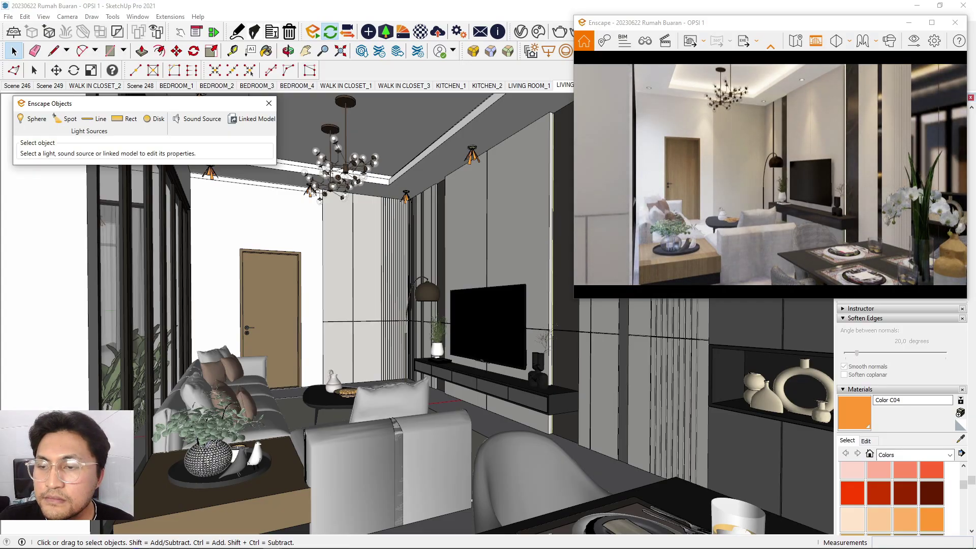
scroll(775, 144, "up", 2)
right_click_drag(813, 152, 833, 148)
scroll(776, 145, "up", 2)
right_click_drag(776, 153, 773, 185)
scroll(769, 174, "down", 1)
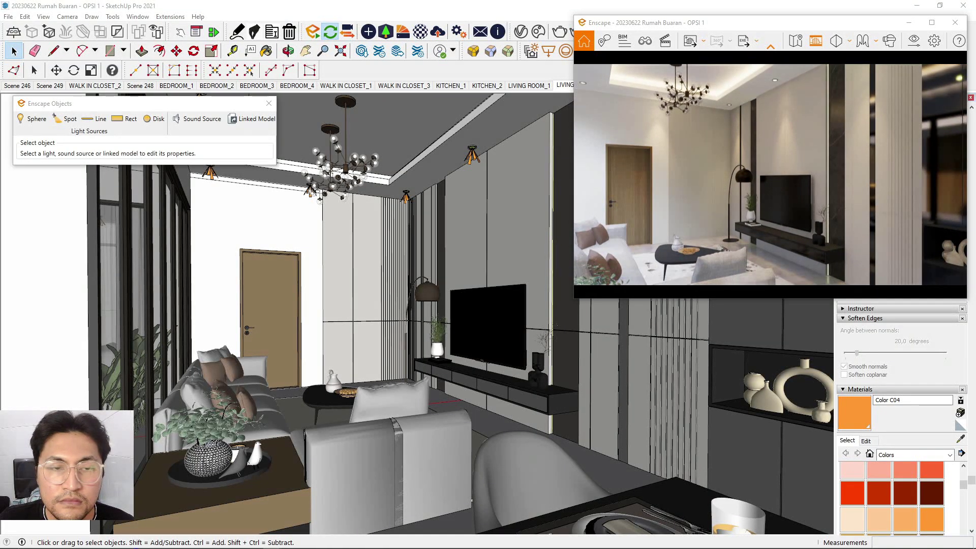
Open a rectangular light in the cove ledge group, lower its luminous power to 51 lm and leave the group.
scroll(367, 177, "up", 4)
scroll(381, 182, "up", 4)
mouse_move(381, 182)
middle_mouse_down()
mouse_move(384, 216)
mouse_move(465, 249)
middle_mouse_up()
middle_click_drag(396, 284, 404, 300)
scroll(417, 264, "up", 1)
double_click(417, 263)
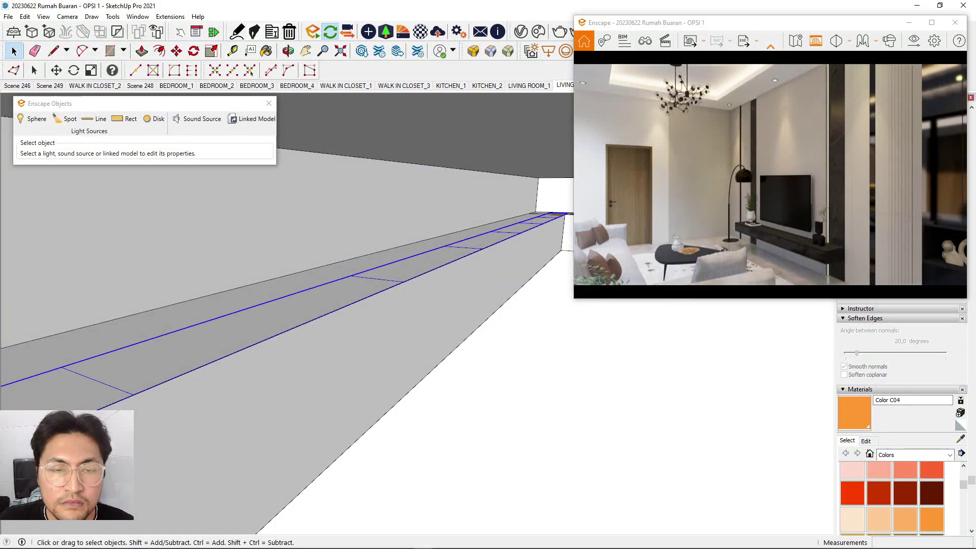
double_click(416, 263)
left_click(417, 263)
left_click_drag(127, 155, 111, 155)
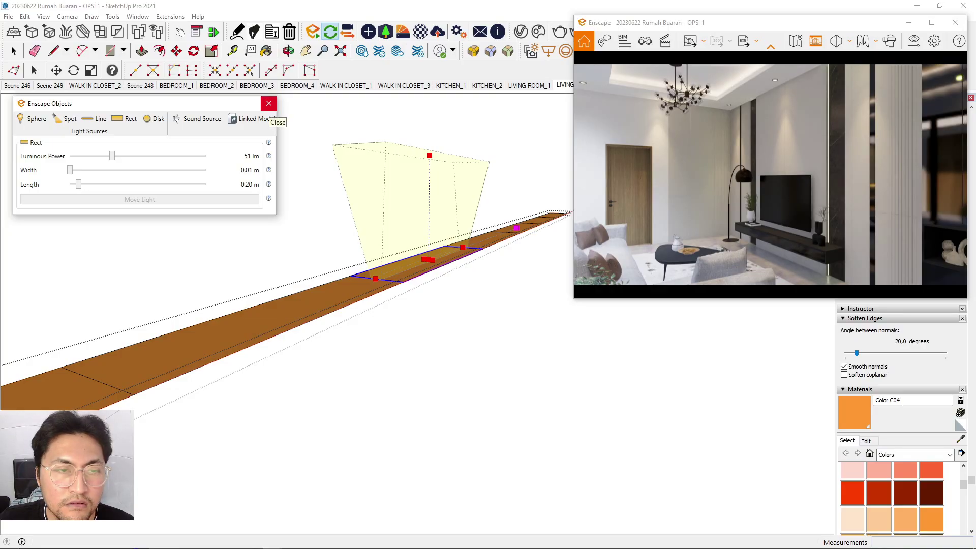
left_click(14, 51)
left_click(351, 213)
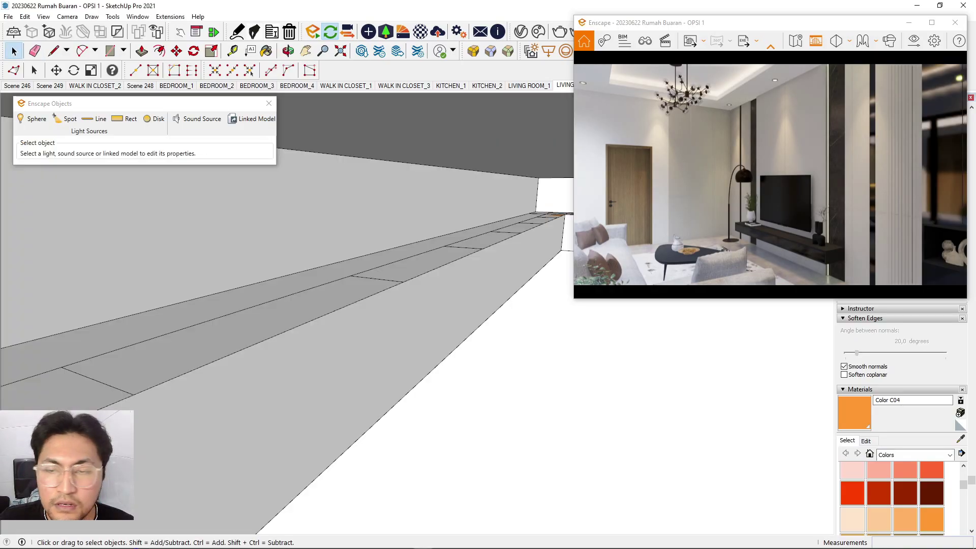
Examine the lighting in the Enscape render from the TV wall around towards the kitchen.
scroll(386, 223, "down", 1)
scroll(769, 174, "down", 3)
mouse_move(770, 174)
right_mouse_down()
mouse_move(712, 168)
mouse_move(879, 177)
mouse_move(813, 178)
right_mouse_up()
scroll(808, 183, "up", 6)
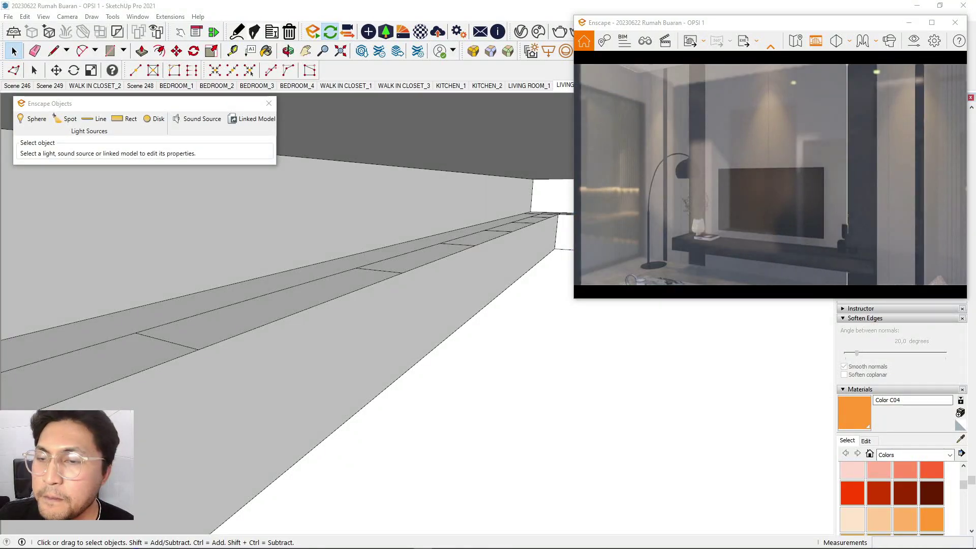
left_click_drag(770, 174, 869, 174)
mouse_move(770, 174)
right_mouse_down()
mouse_move(833, 174)
mouse_move(778, 174)
right_mouse_up()
scroll(770, 174, "down", 2)
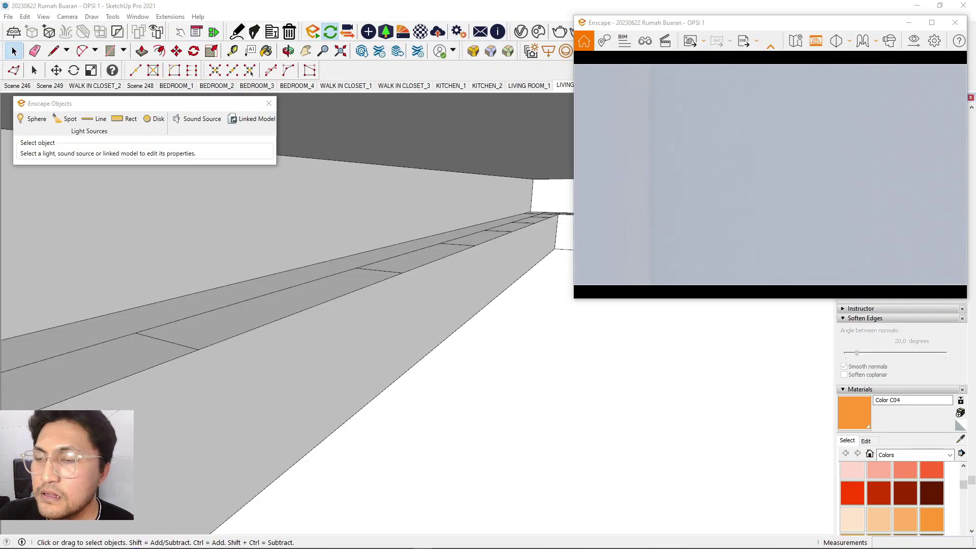
scroll(769, 174, "up", 2)
scroll(770, 174, "up", 4)
right_click_drag(770, 174, 874, 175)
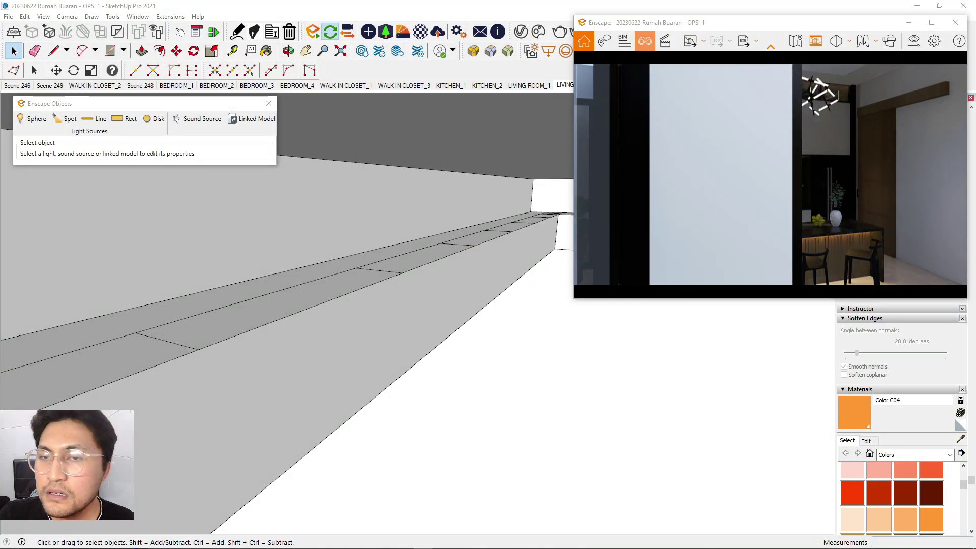
Load the KITCHEN_2 view in Enscape and look through the saved views around it.
left_click(645, 41)
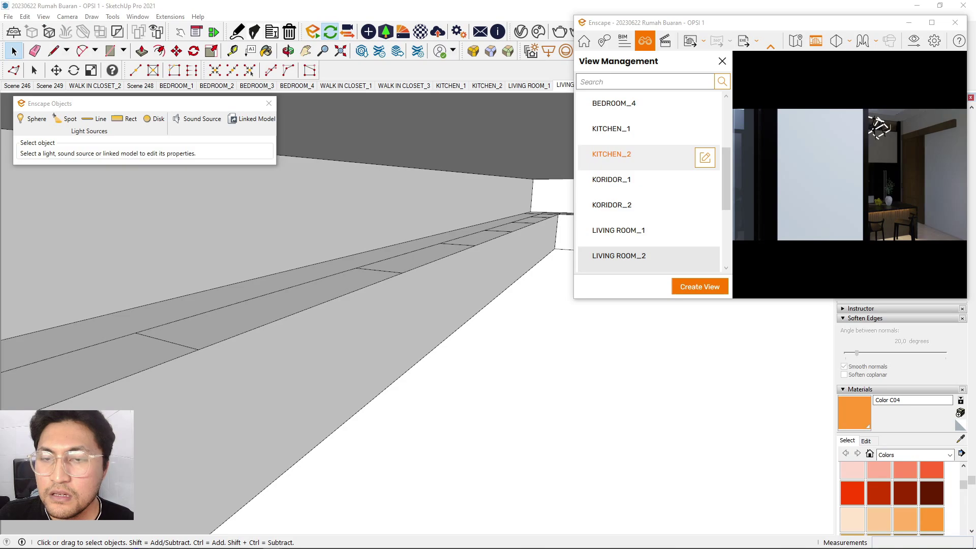
left_click(611, 154)
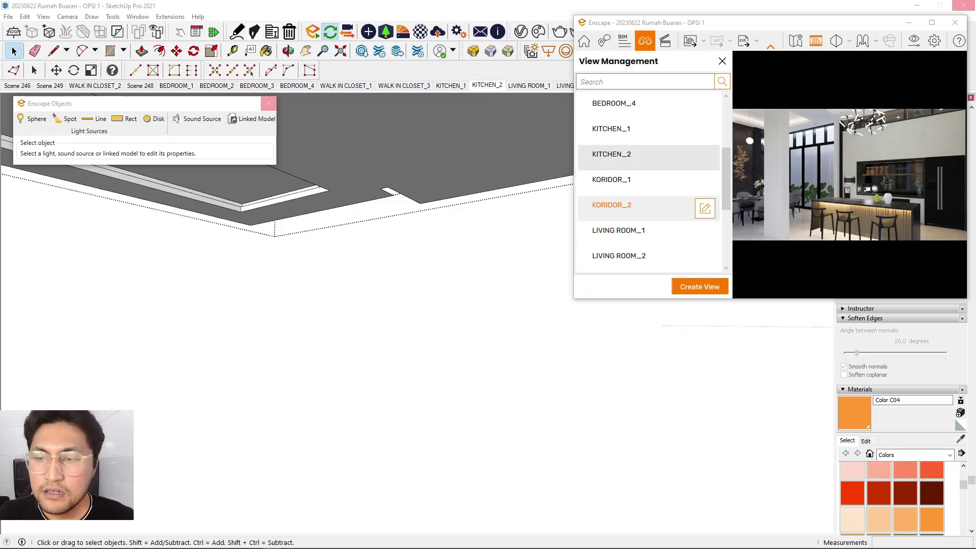
scroll(647, 178, "up", 2)
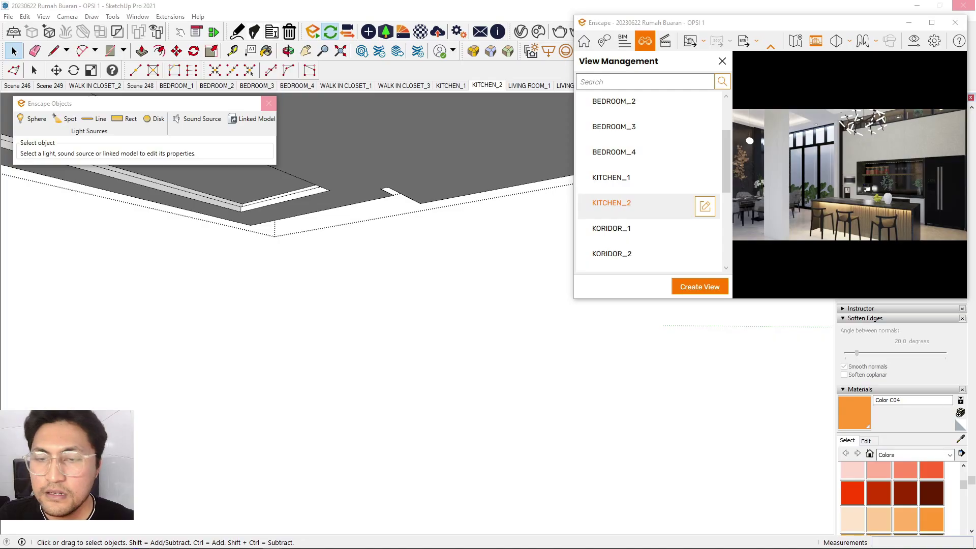
scroll(645, 204, "up", 1)
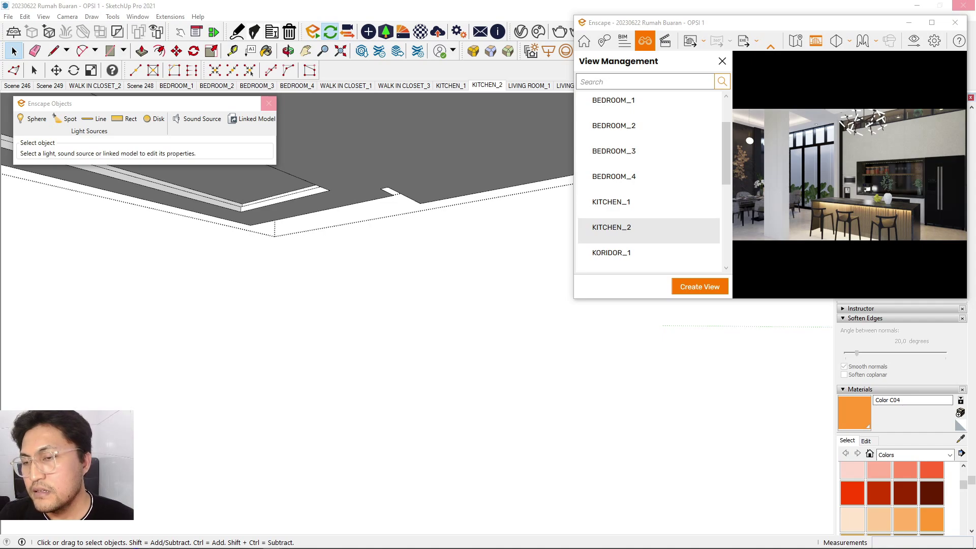
Close Enscape's View Management and restore the KITCHEN_2 scene in the model.
left_click(269, 103)
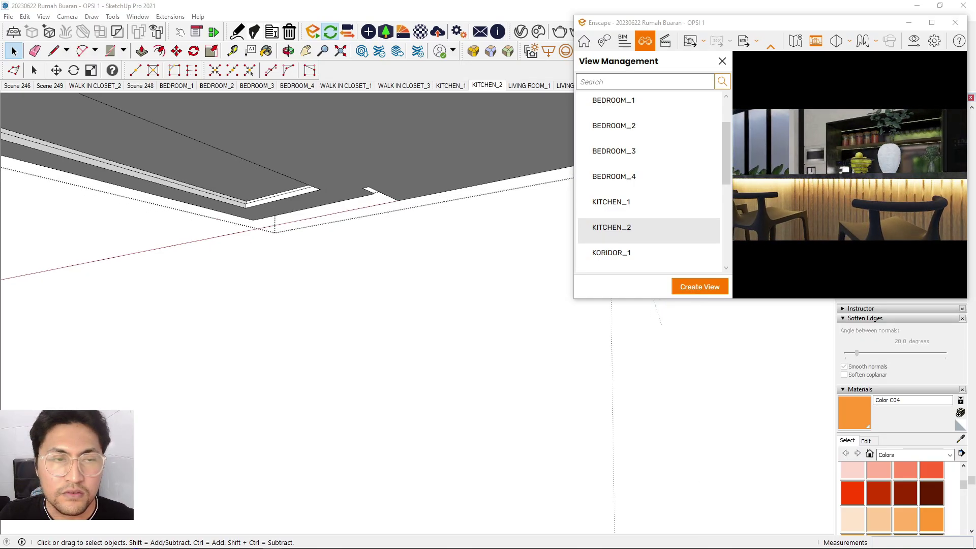
left_click(722, 61)
middle_click_drag(387, 274, 377, 312)
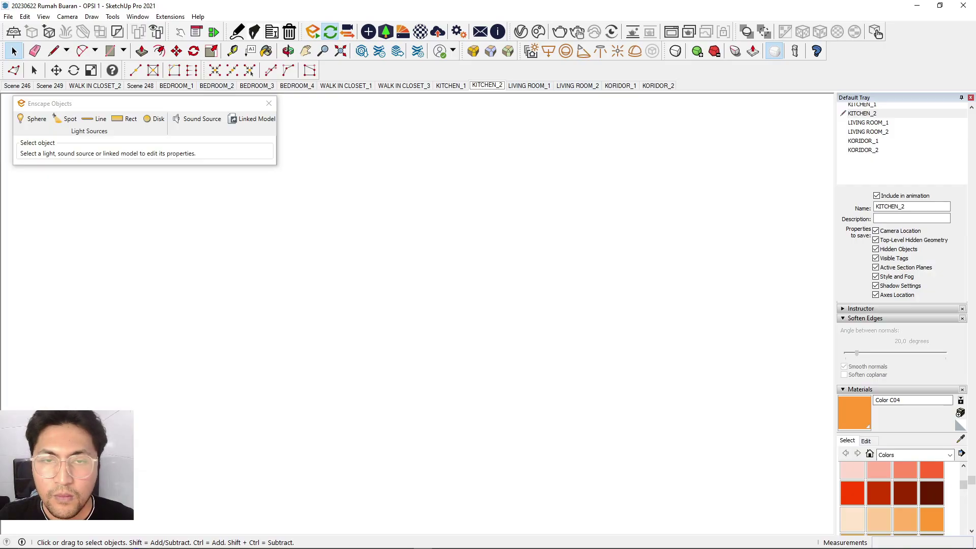
left_click(486, 85)
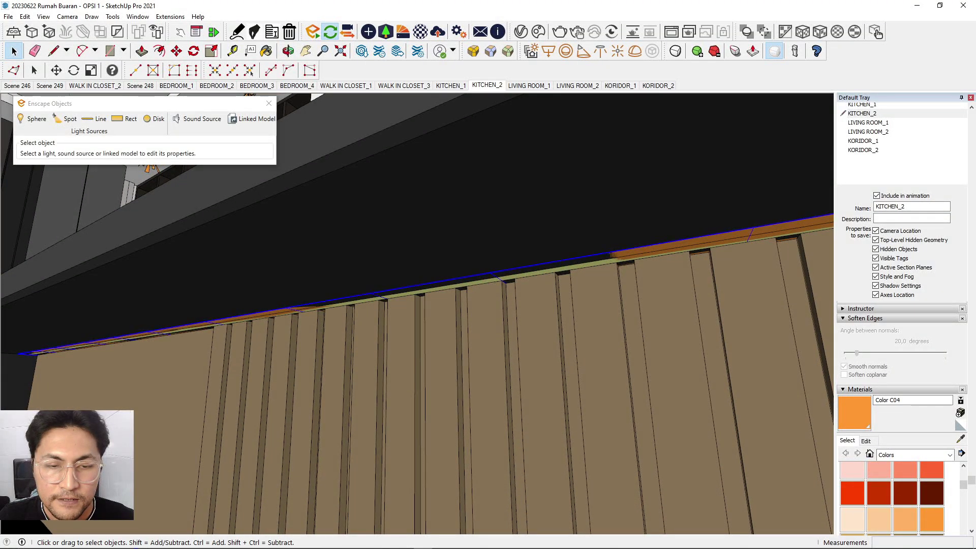
Open the light strip group under the bar countertop for editing and select one of its rect lights.
double_click(440, 287)
left_click(440, 287)
scroll(346, 298, "down", 5)
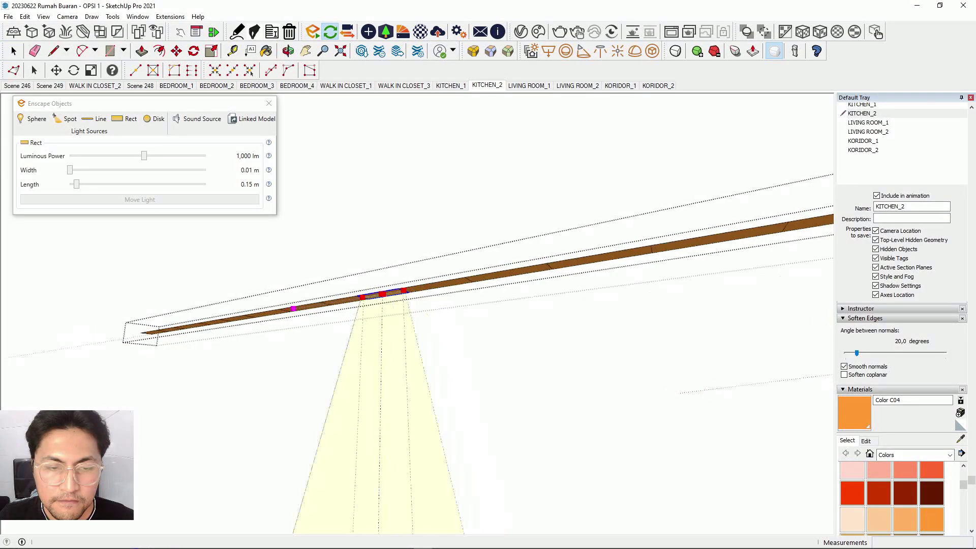
middle_click_drag(346, 299, 391, 313)
scroll(392, 312, "down", 3)
key("space")
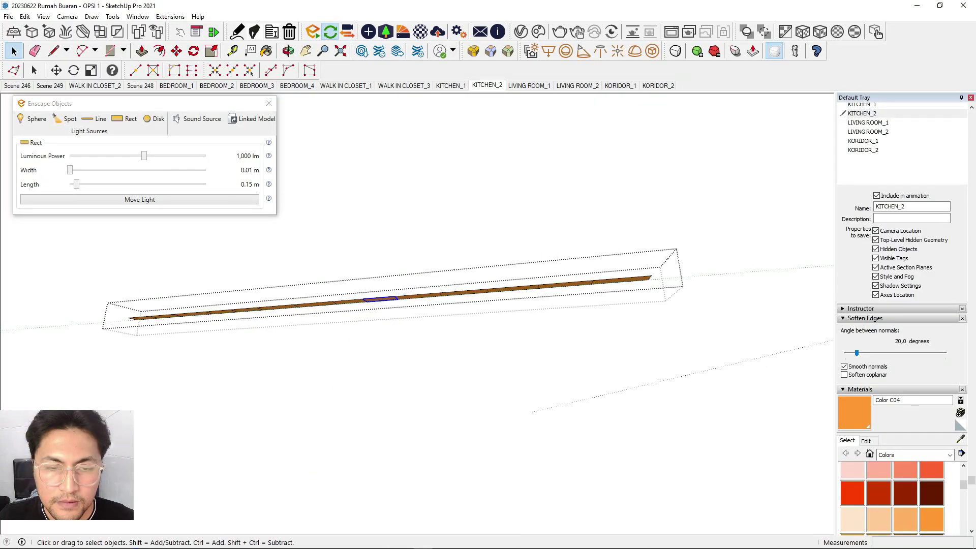
Examine the luminous power and length of individual rect lights along the strip.
left_click(418, 296)
middle_click_drag(418, 296, 464, 251)
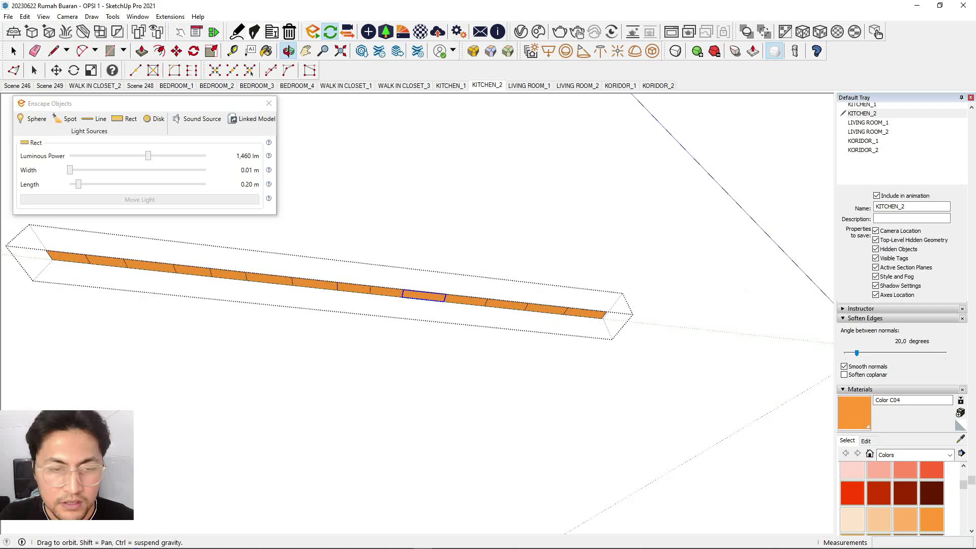
middle_click_drag(378, 341, 371, 337)
middle_click_drag(362, 267, 370, 293)
scroll(370, 293, "up", 1)
key("space")
left_click(381, 301)
scroll(507, 309, "down", 1)
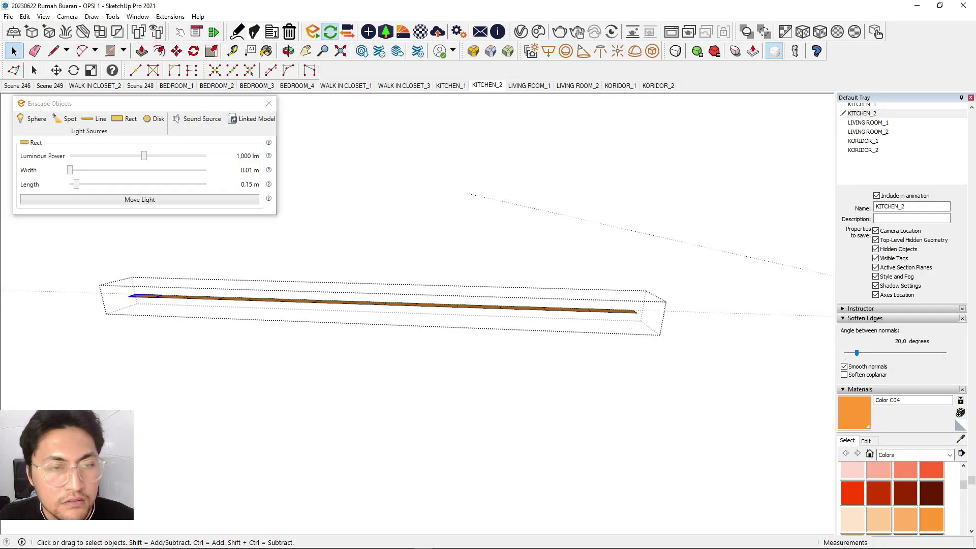
Delete the run of rect lights that fills one half of the strip, including the 0.20 m ones.
left_click(479, 307)
middle_click_drag(478, 308, 482, 353)
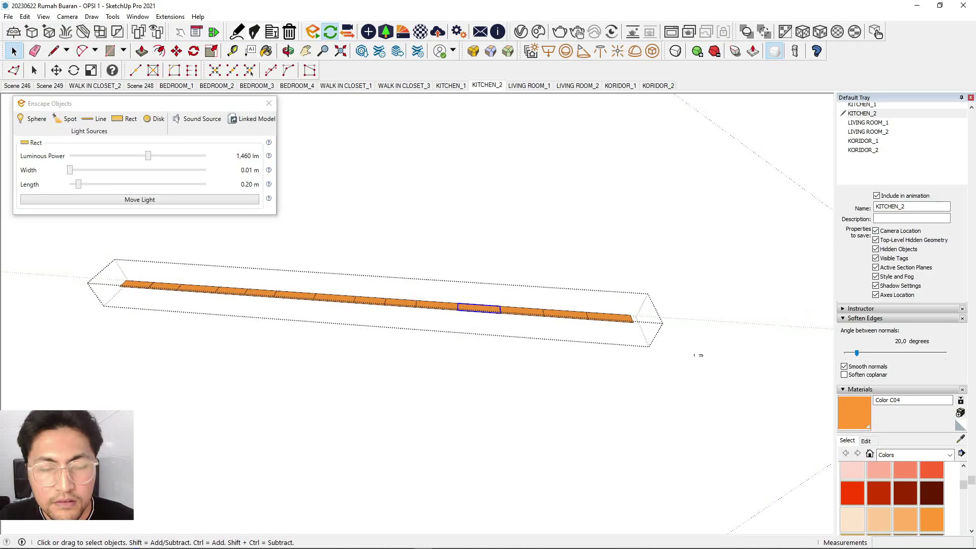
left_click_drag(386, 355, 387, 356)
key("Delete")
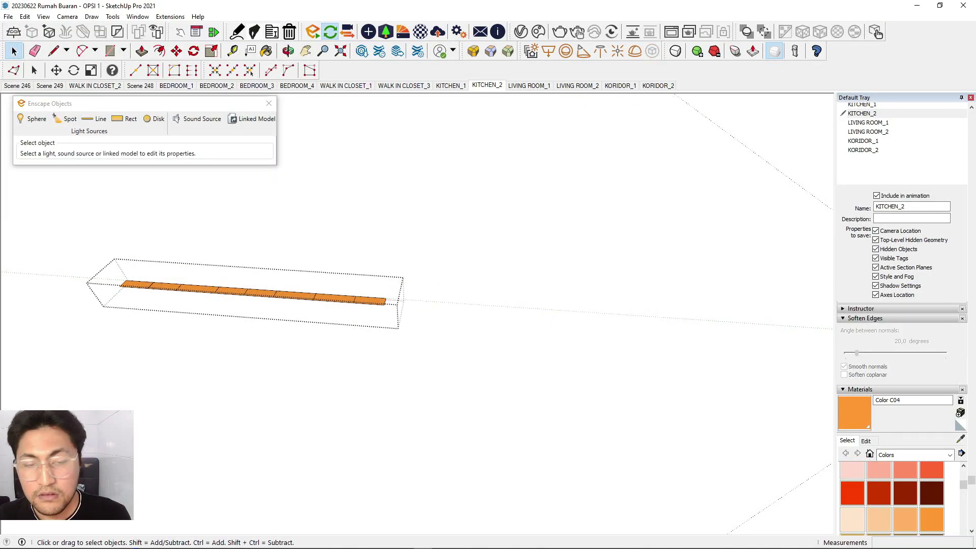
Copy the 0.15 m rect light at the cut end of the strip end to end, about 151 mm along.
left_click(369, 301)
middle_click_drag(370, 310, 407, 298)
left_click(177, 51)
key("ctrl")
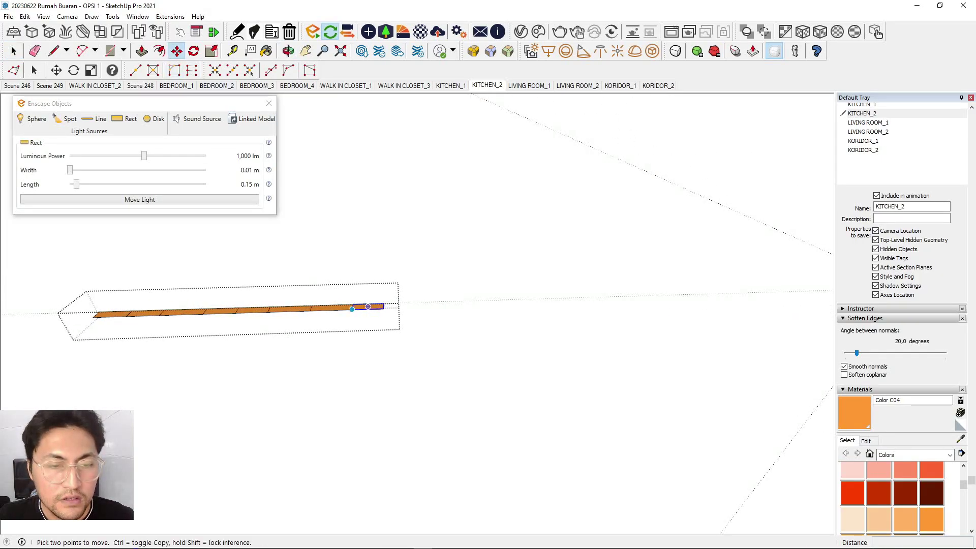
left_click(352, 309)
left_click(383, 308)
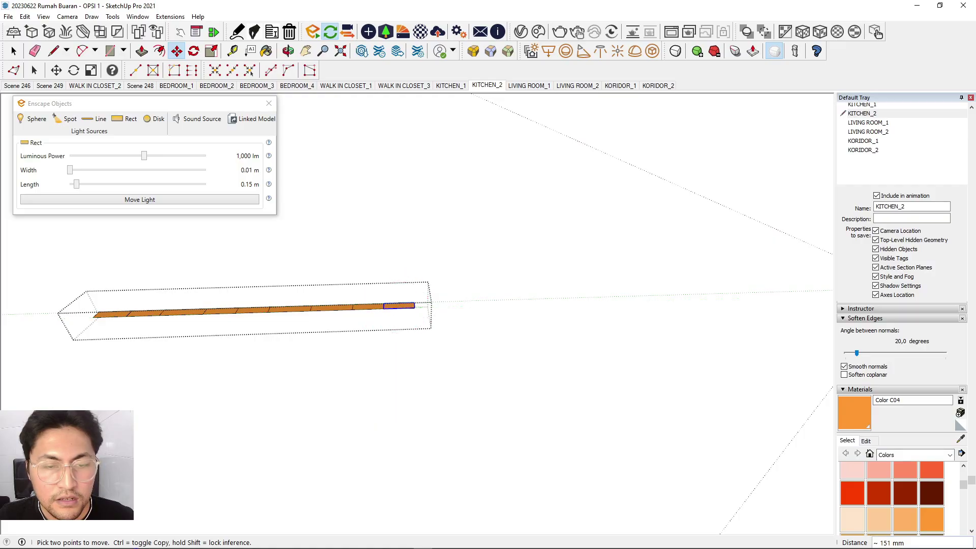
Repeat the light copy as an 8X array along the bar counter's underside.
middle_click_drag(396, 308, 414, 355)
key("h")
key("m")
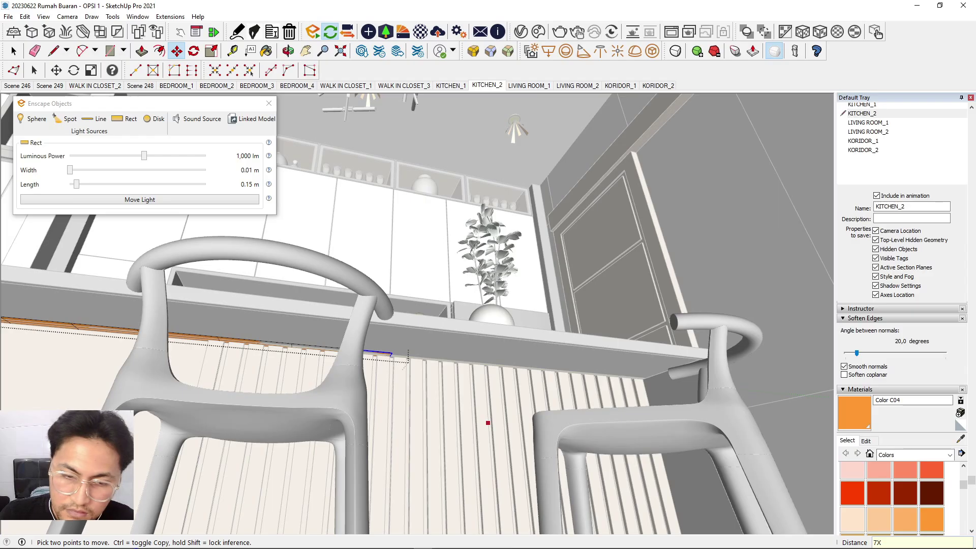
key("Return")
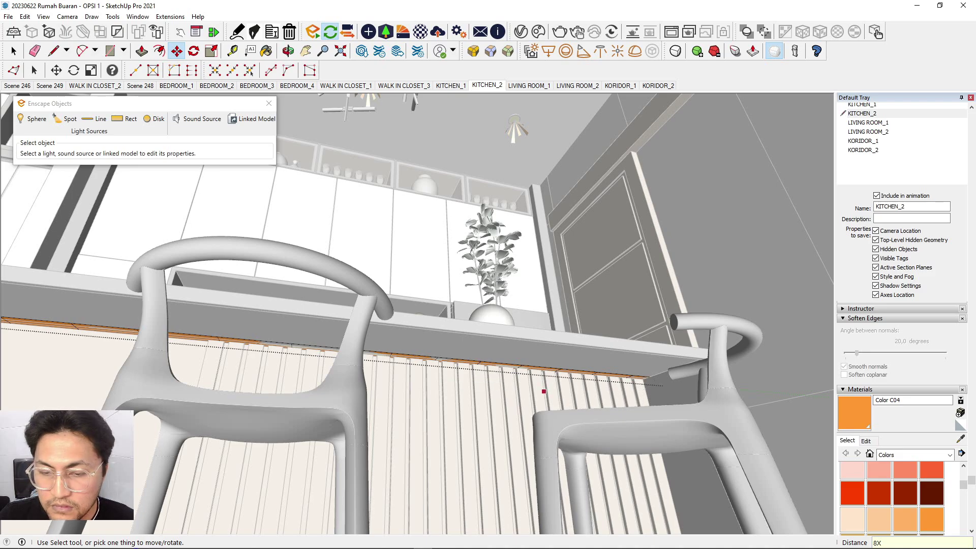
Show the Enscape render window and set a 0.15 m rect light in the strip to 200 lm luminous power.
scroll(541, 389, "up", 10)
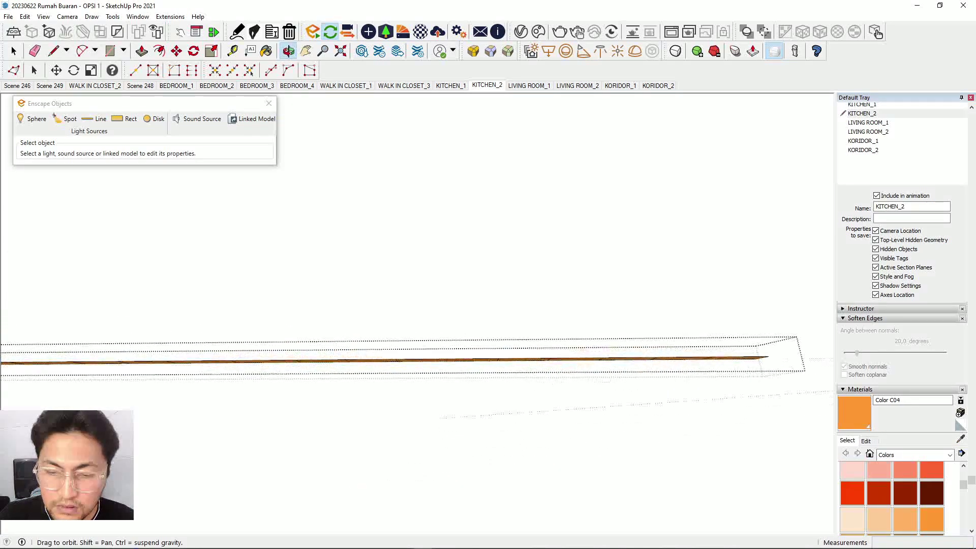
key("space")
scroll(508, 386, "down", 2)
middle_click_drag(508, 386, 452, 315)
scroll(451, 387, "up", 2)
left_click(415, 345)
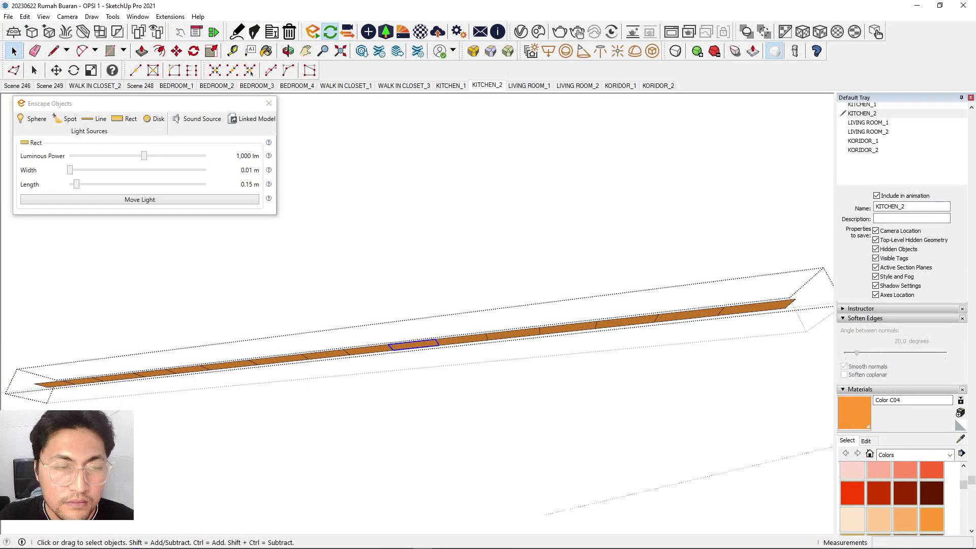
left_click(140, 200)
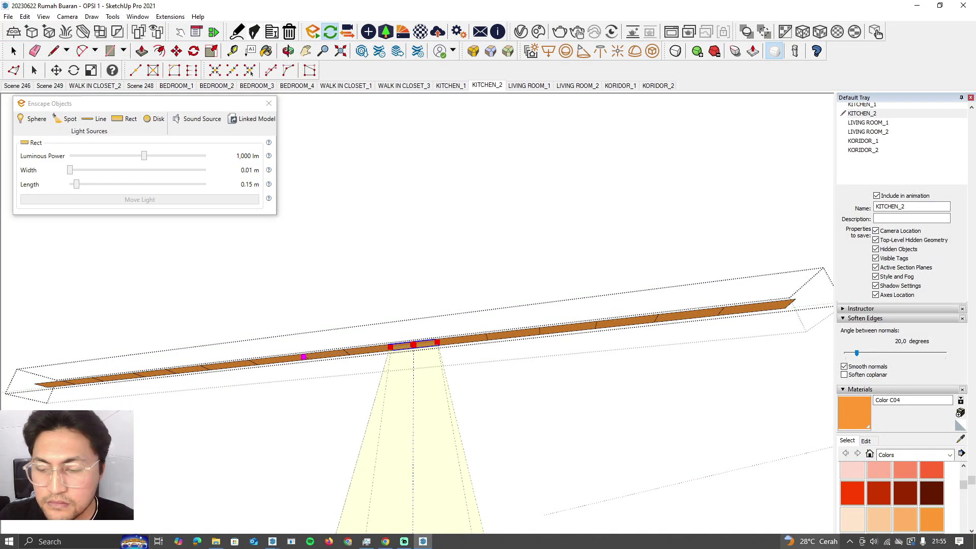
left_click(849, 541)
right_click(881, 504)
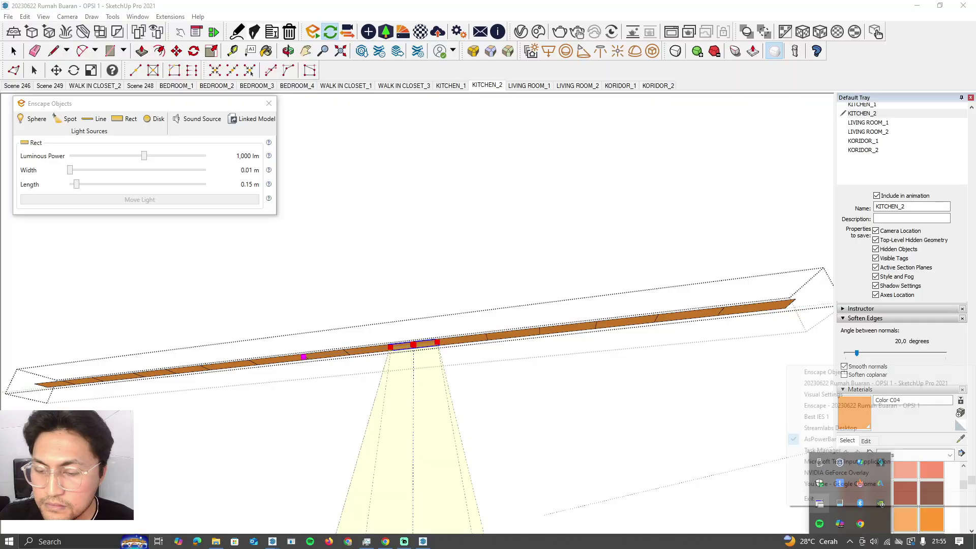
left_click(864, 405)
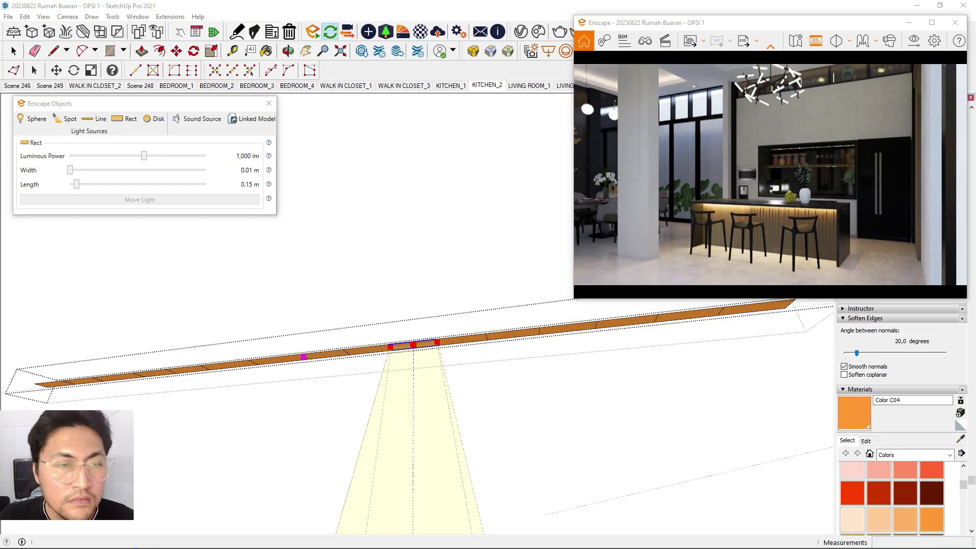
mouse_move(144, 155)
left_mouse_down()
mouse_move(116, 156)
mouse_move(126, 155)
left_mouse_up()
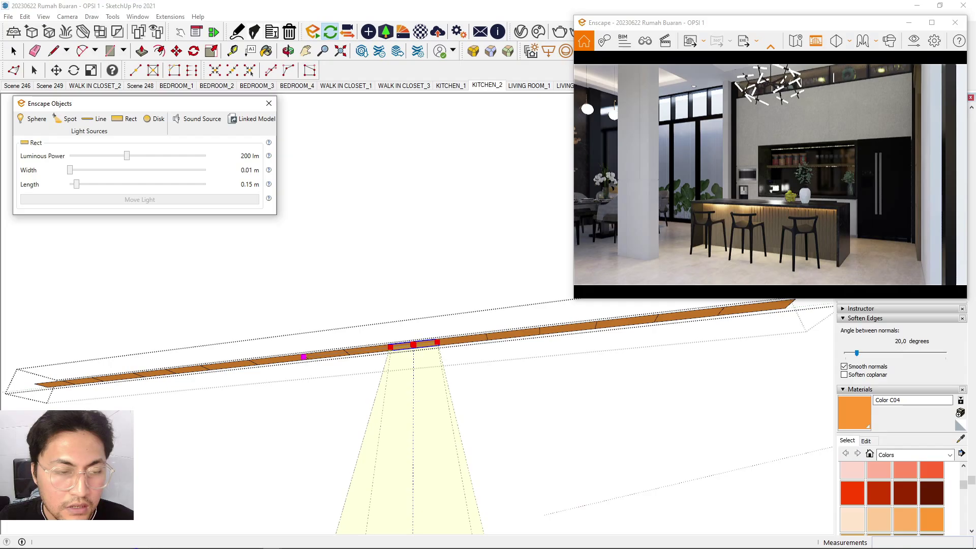
Find the remaining 0.20 m, 1,460 lm rect light in the strip and delete it with its neighbour.
left_click_drag(185, 105, 316, 104)
left_click(14, 51)
middle_click_drag(414, 346, 432, 326)
left_click(176, 364)
left_click(219, 361)
left_click(274, 355)
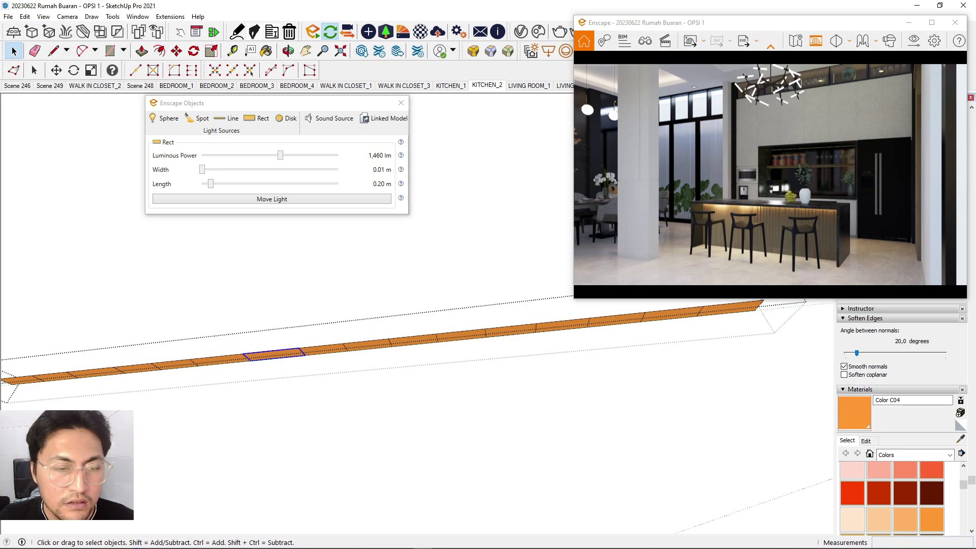
key("Delete")
left_click(220, 360)
key("Delete")
Copy the adjacent 200 lm rect light into the gap at about 151 mm spacing.
left_click(323, 349)
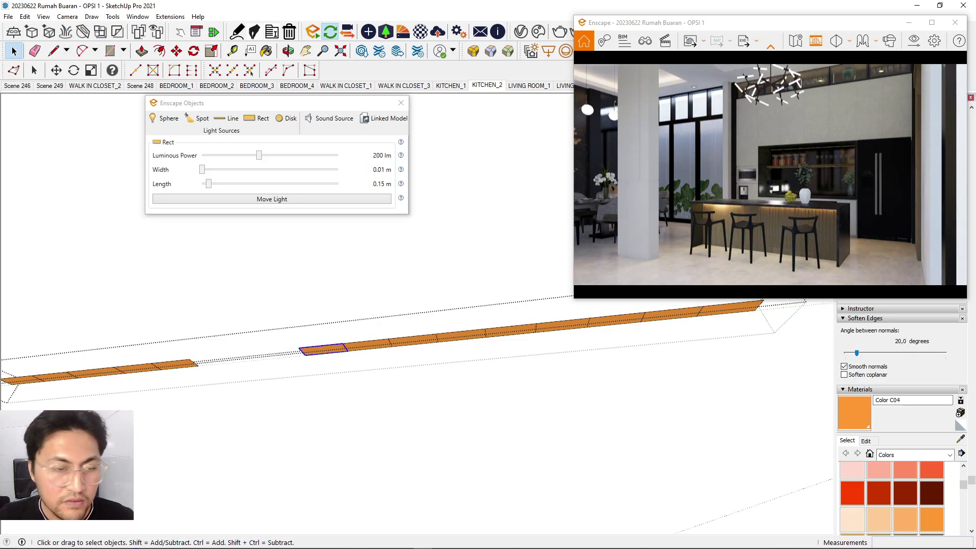
key("m")
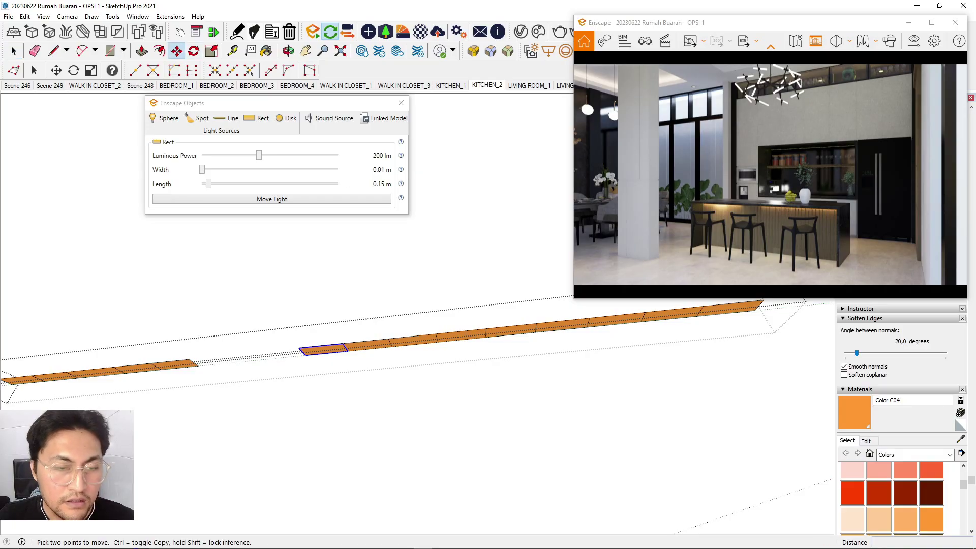
left_click(342, 343)
key("ctrl")
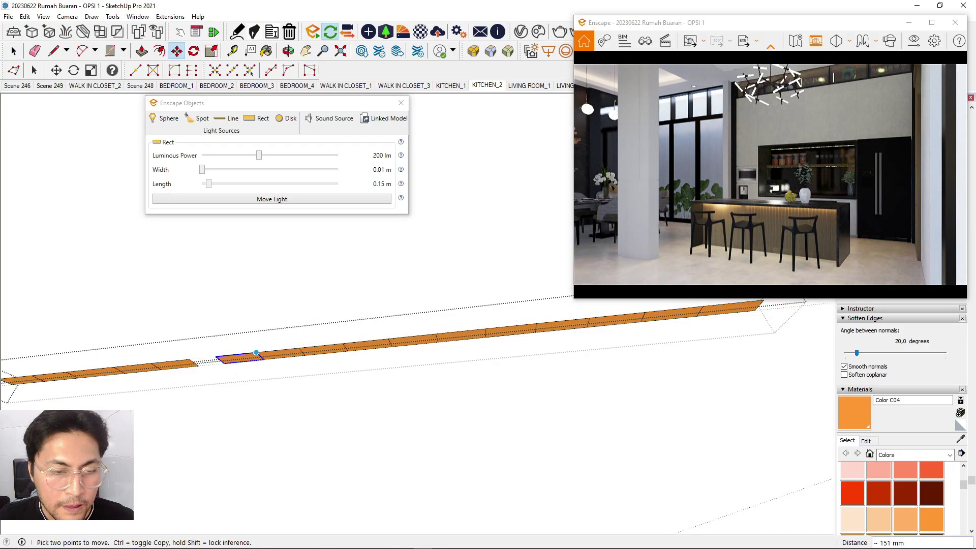
left_click(272, 351)
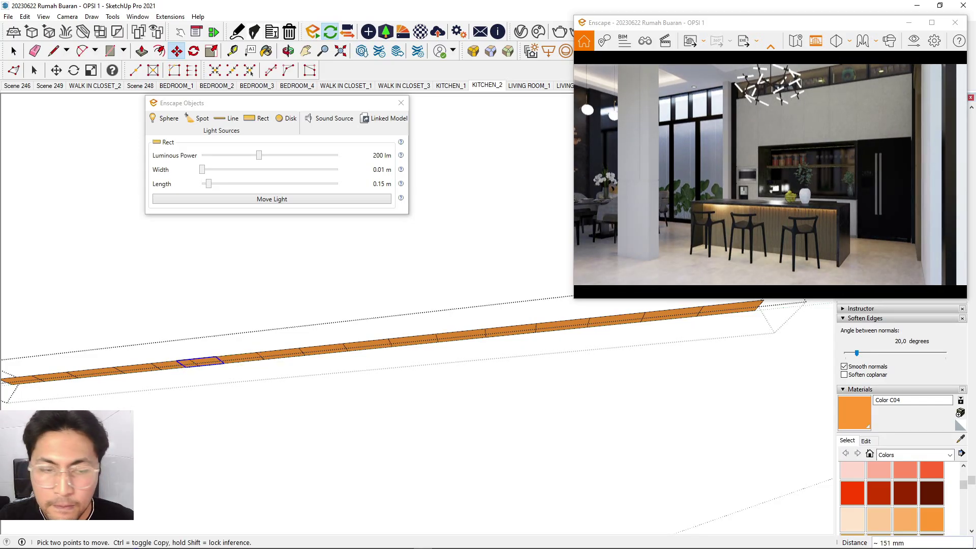
Delete rect lights beside the overlap and shift the two lights next to the new gap about 51 mm into it.
left_click(14, 51)
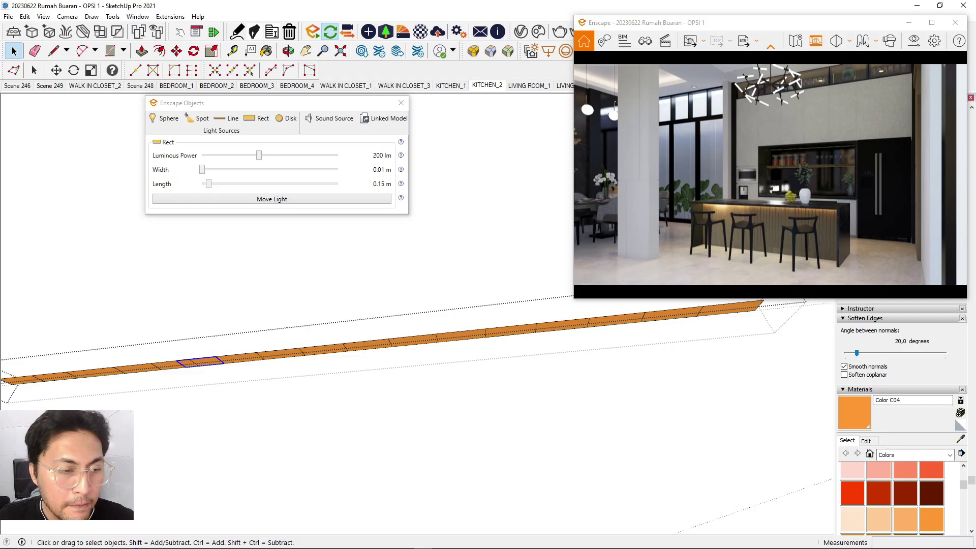
key("Delete")
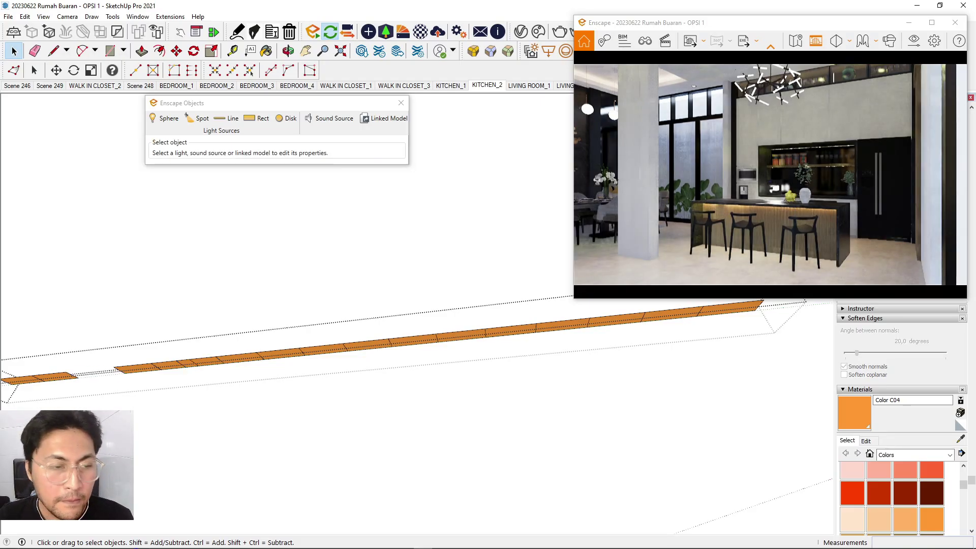
left_click(138, 368)
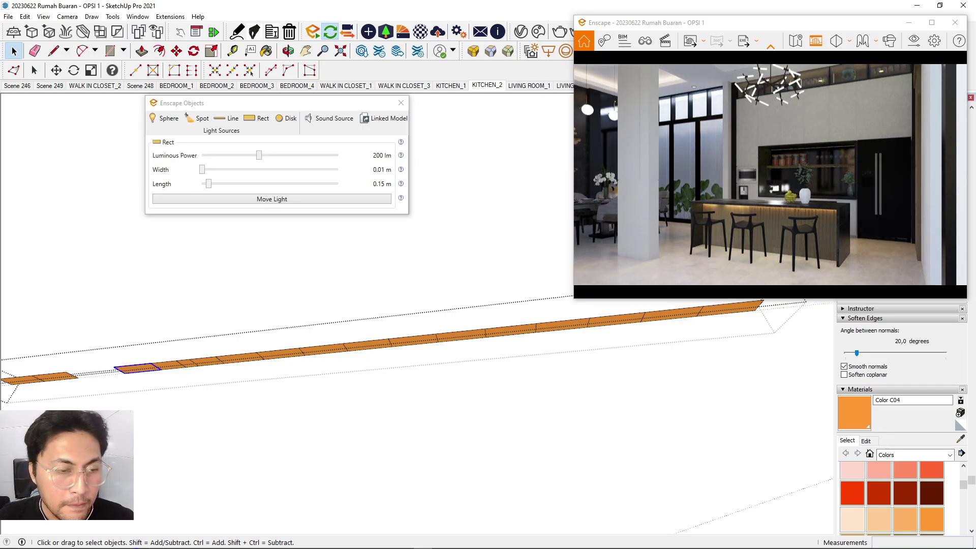
left_click(136, 369, "shift")
key("m")
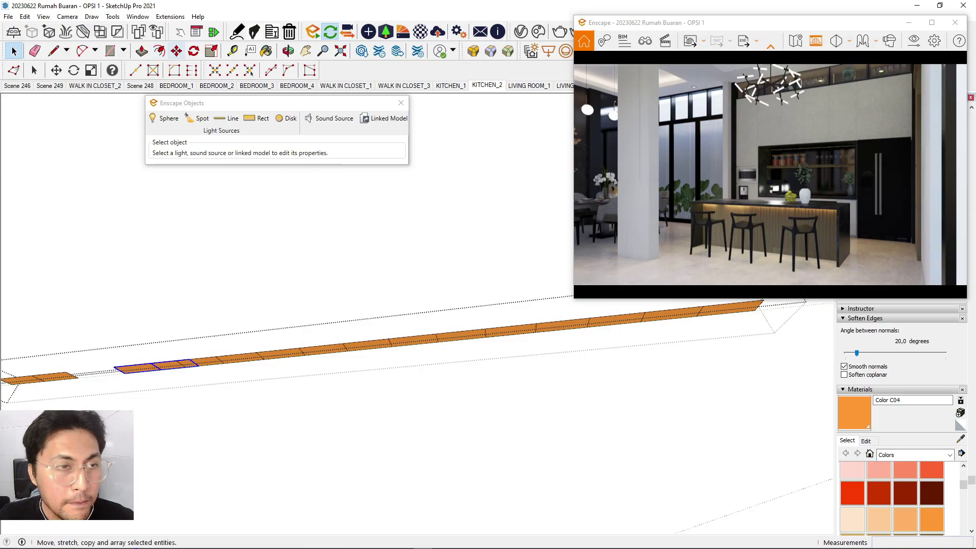
left_click(188, 360)
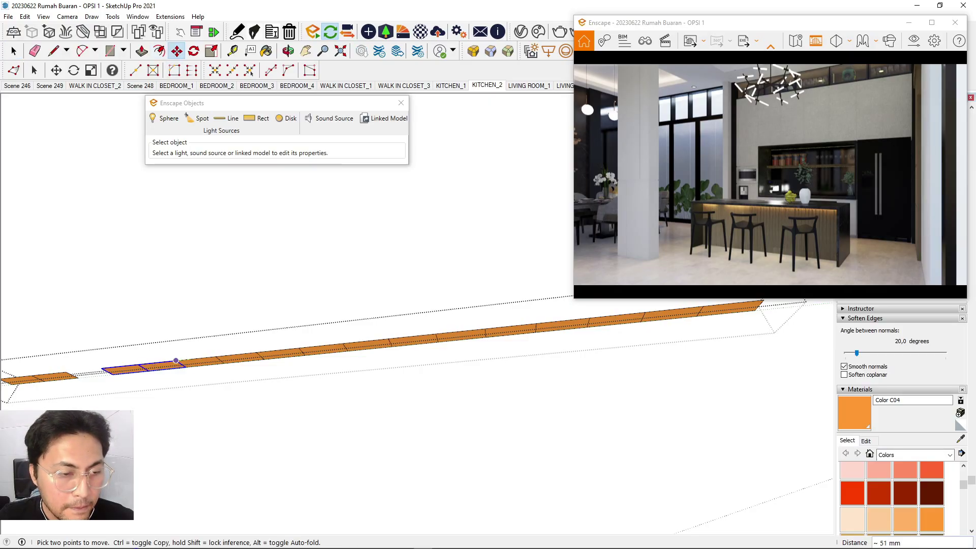
left_click(176, 360)
Copy the 0.15 m rect light about 151 mm into the remaining gap to complete the strip.
left_click(13, 50)
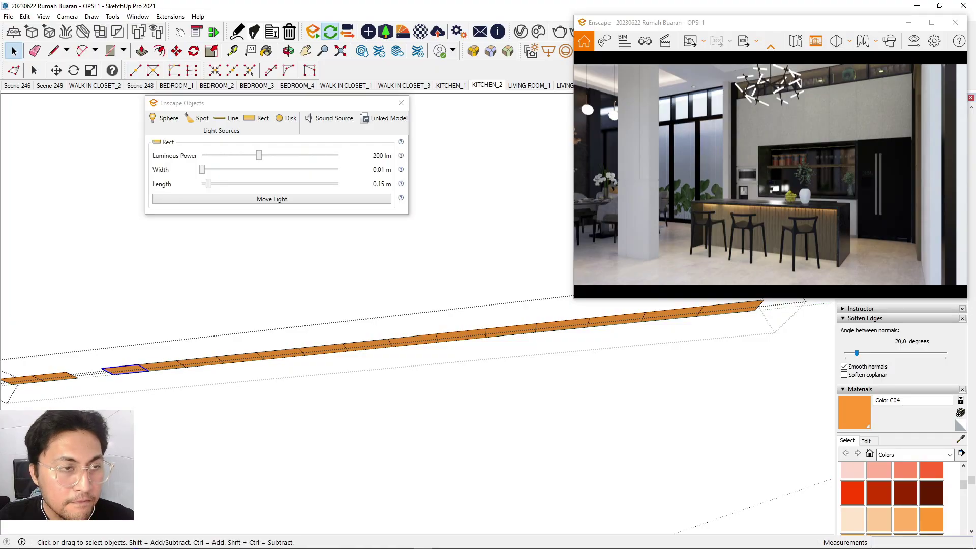
left_click(176, 50)
left_click(125, 369)
key("ctrl")
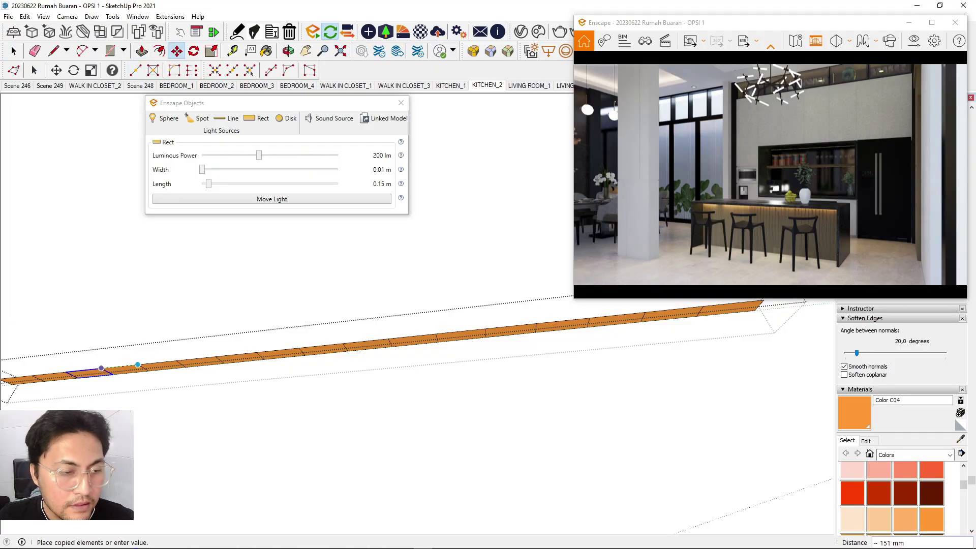
key("space")
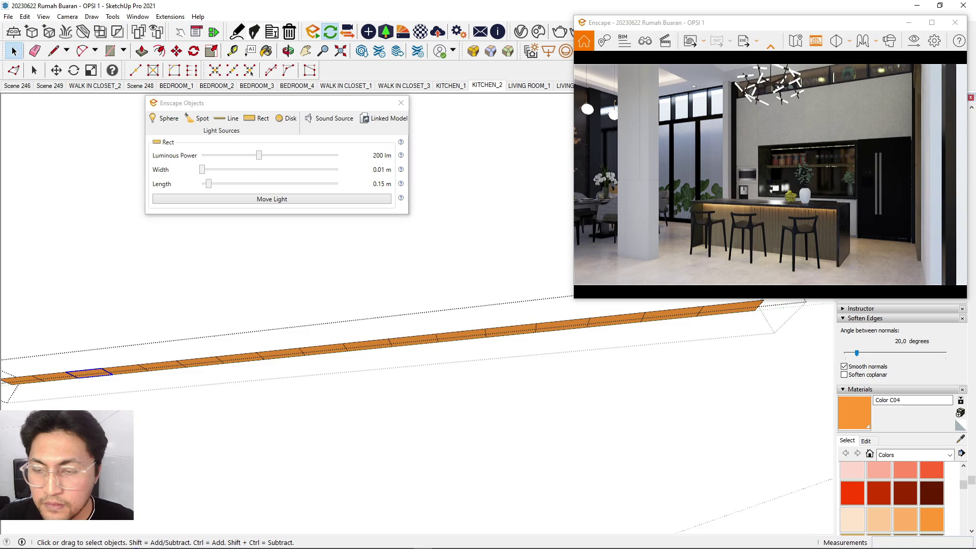
Set the strip's rect light to 354 lm luminous power and check the bar counter up close in the render.
scroll(397, 356, "down", 2)
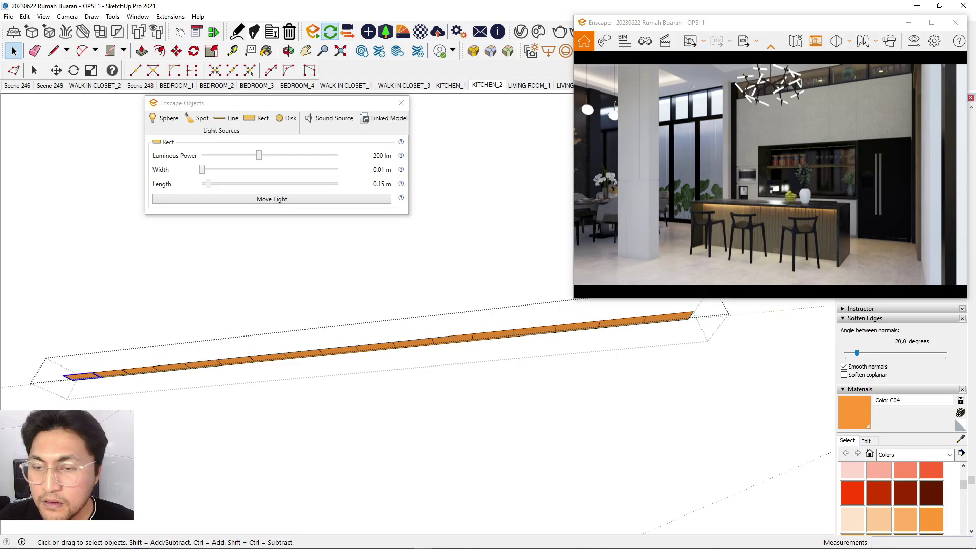
left_click(622, 323)
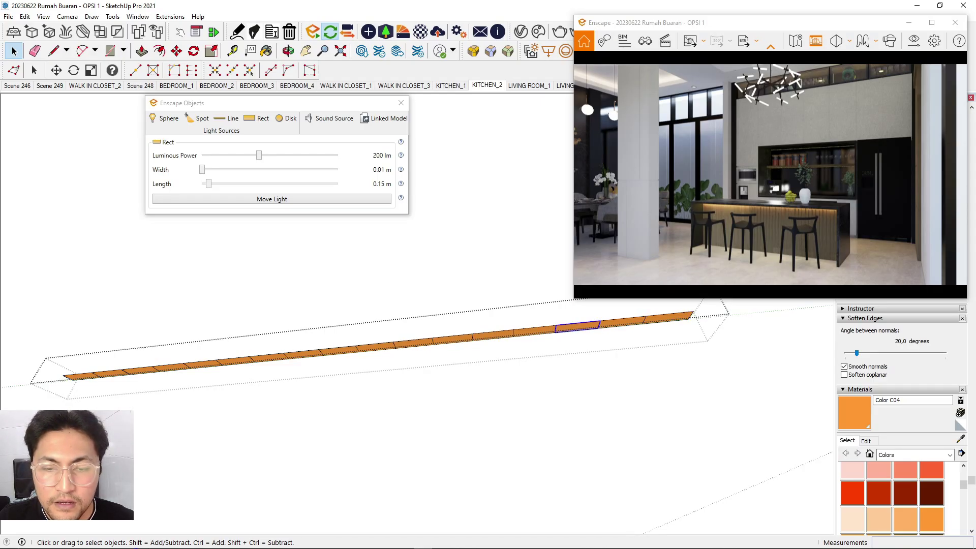
left_click_drag(259, 155, 265, 155)
scroll(770, 193, "up", 3)
mouse_move(770, 194)
right_mouse_down()
mouse_move(808, 194)
mouse_move(780, 192)
right_mouse_up()
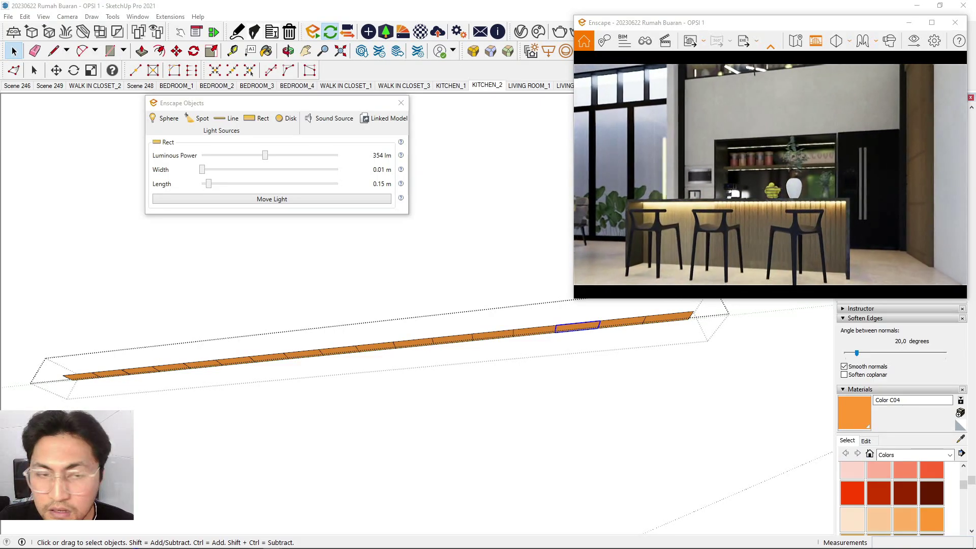
Set the strip's rect light to 254 lm luminous power and restore the saved KITCHEN_2 view in the render.
left_click_drag(265, 155, 258, 155)
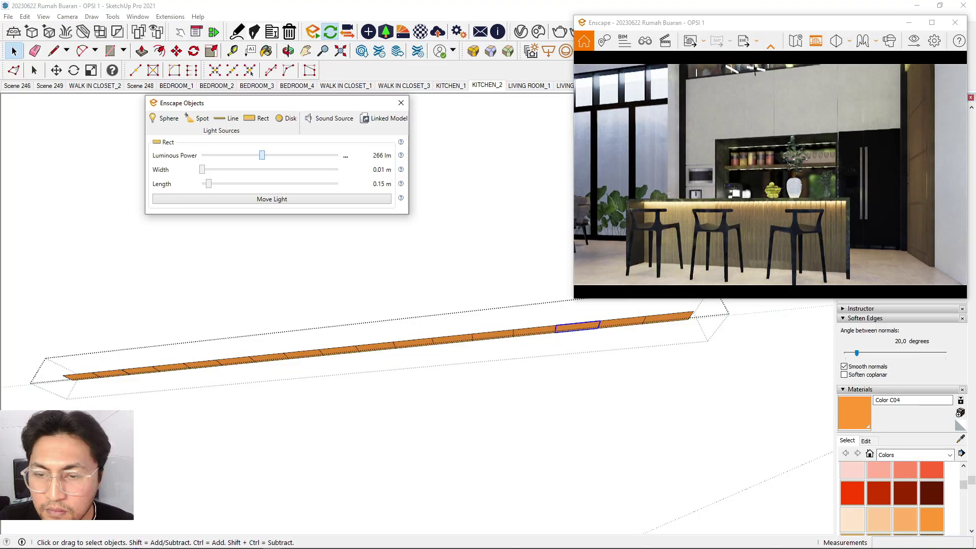
right_click_drag(793, 182, 763, 211)
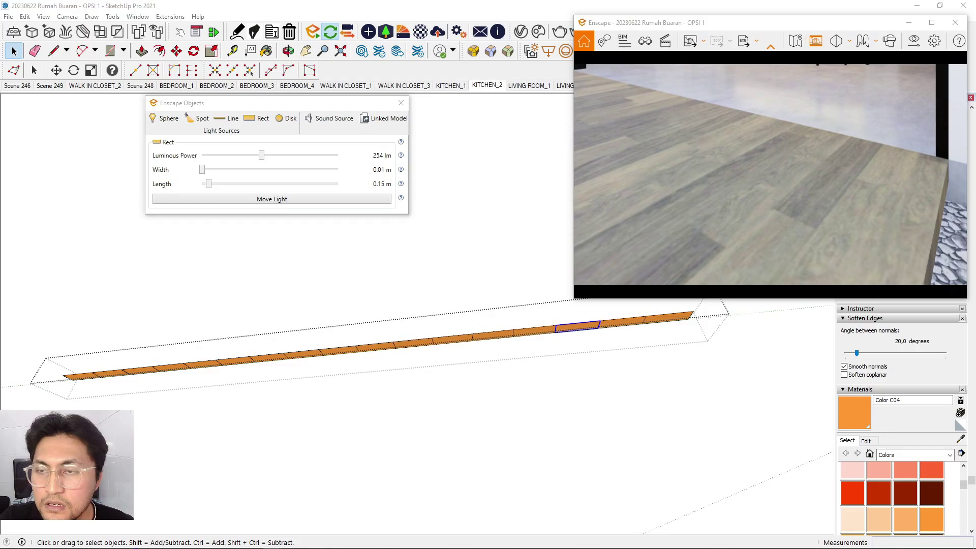
left_click(645, 41)
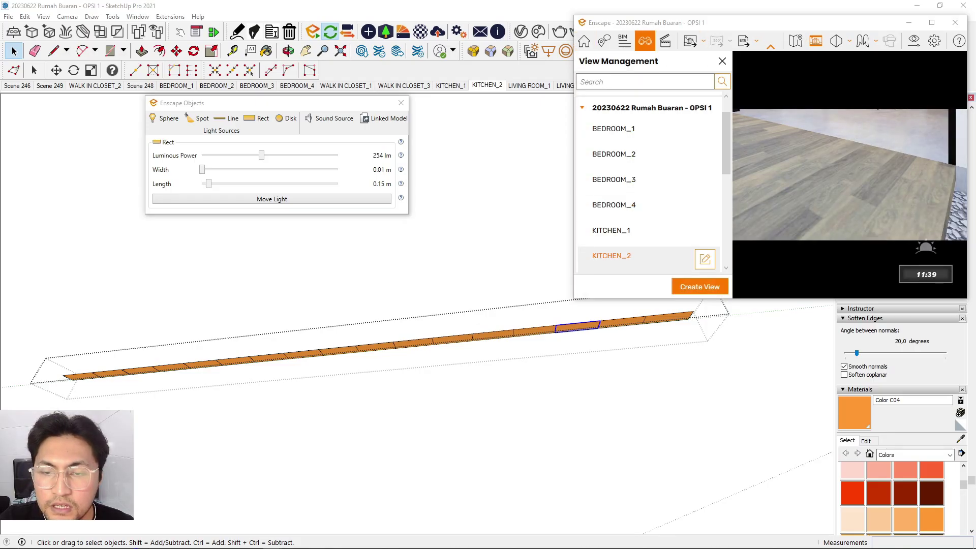
left_click(611, 255)
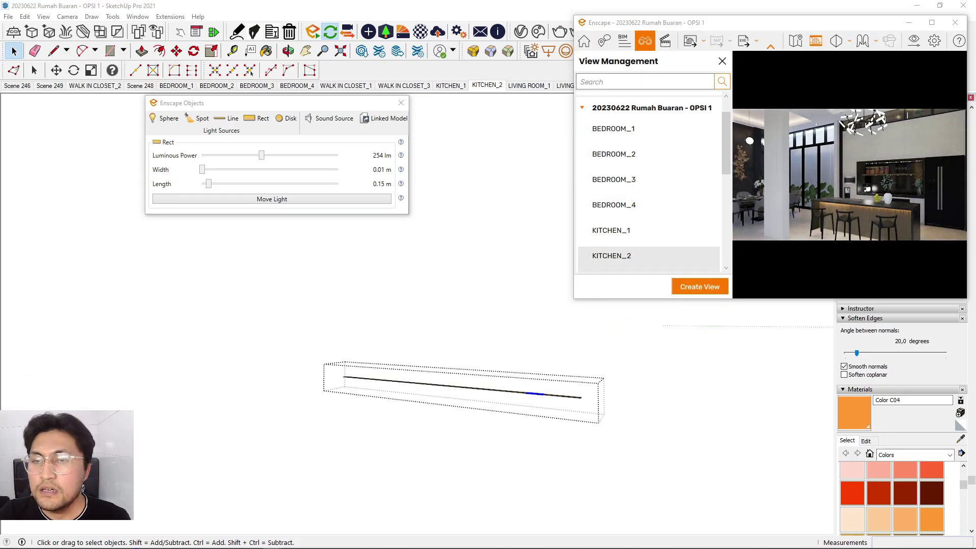
left_click(721, 61)
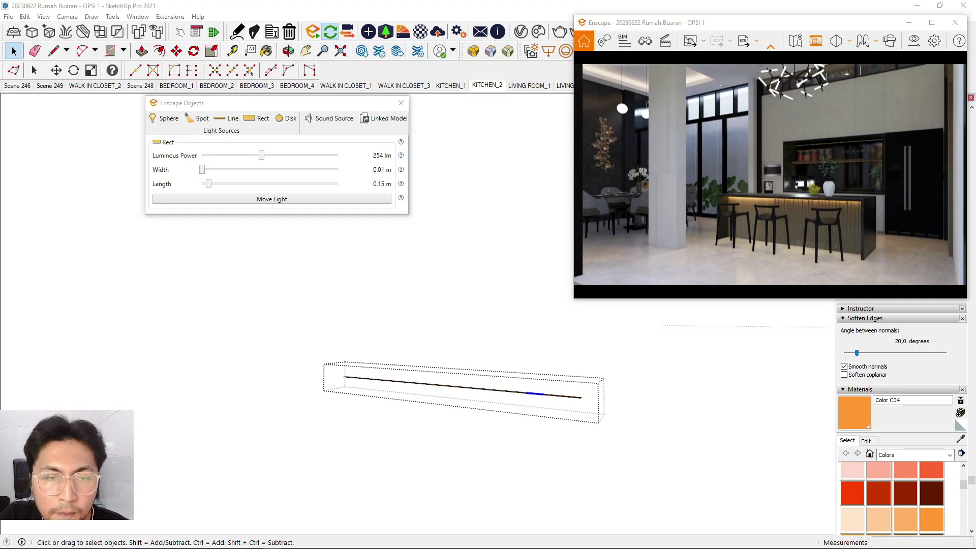
Try luminous powers of 200, 151 and 174 lm on the strip's rect light.
left_click_drag(261, 155, 261, 156)
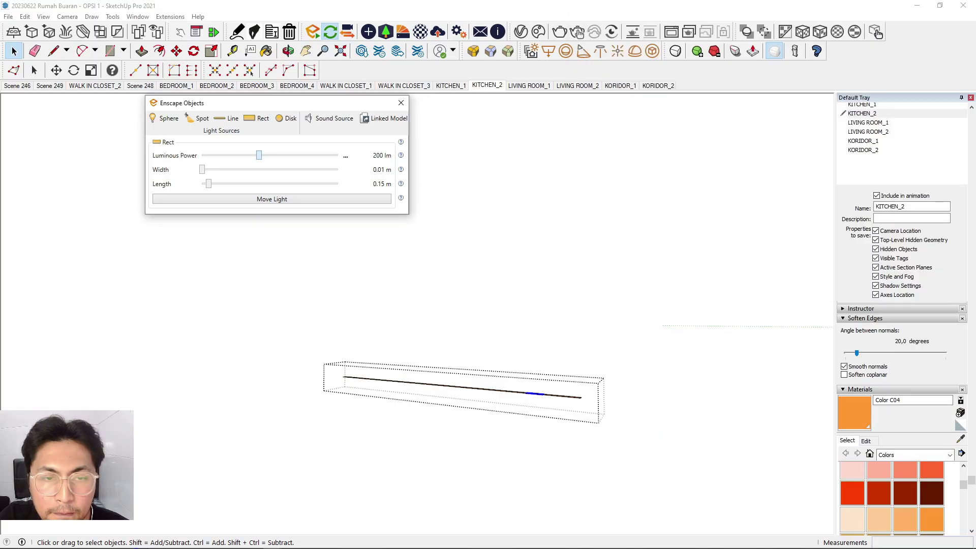
left_click(846, 541)
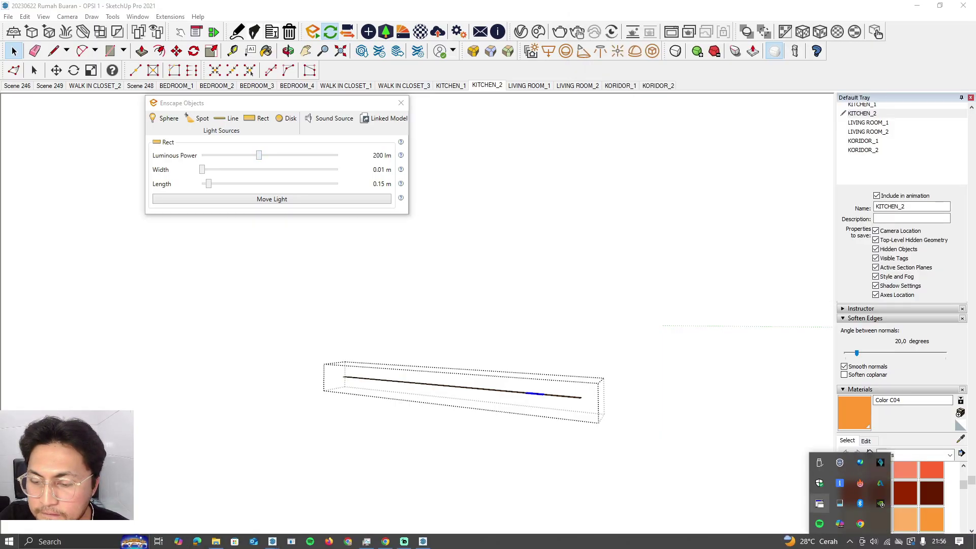
right_click(819, 504)
left_click(859, 401)
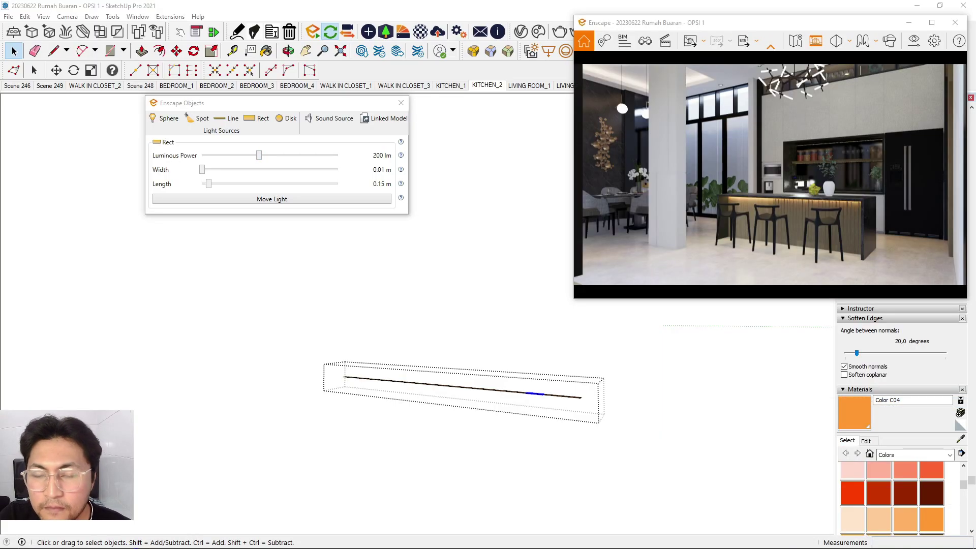
mouse_move(259, 155)
left_mouse_down()
mouse_move(245, 155)
mouse_move(256, 155)
left_mouse_up()
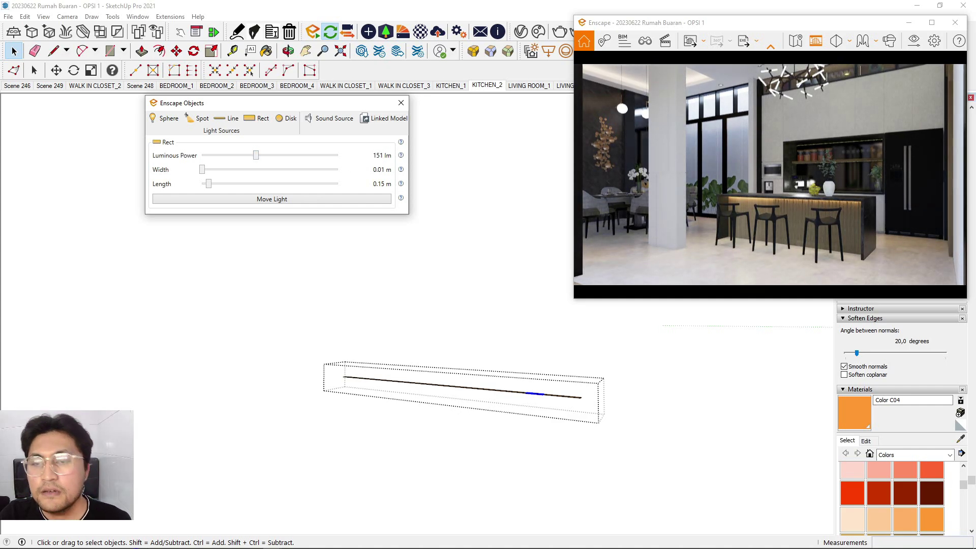
left_click_drag(256, 155, 257, 155)
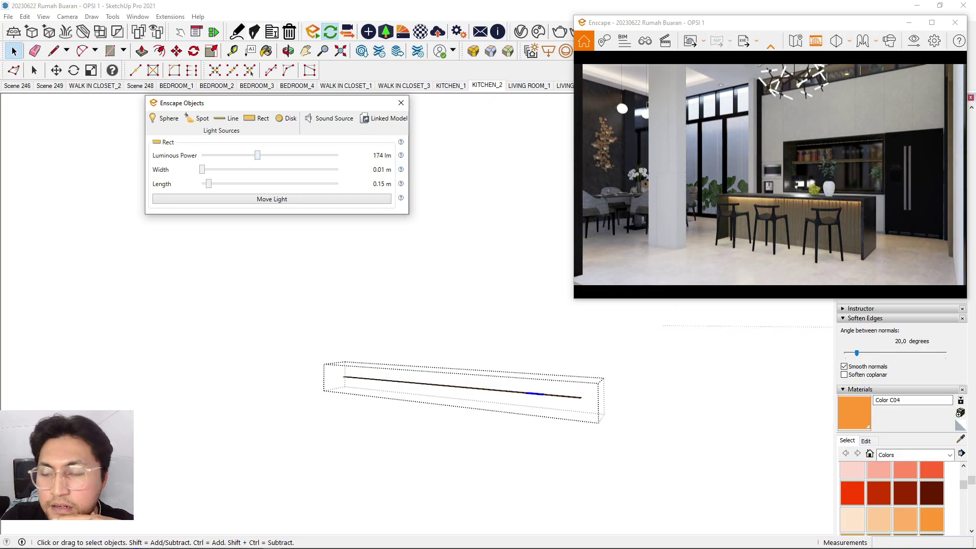
Set the strip's rect light to 231 lm luminous power and leave the strip's group.
middle_click_drag(770, 163, 765, 178)
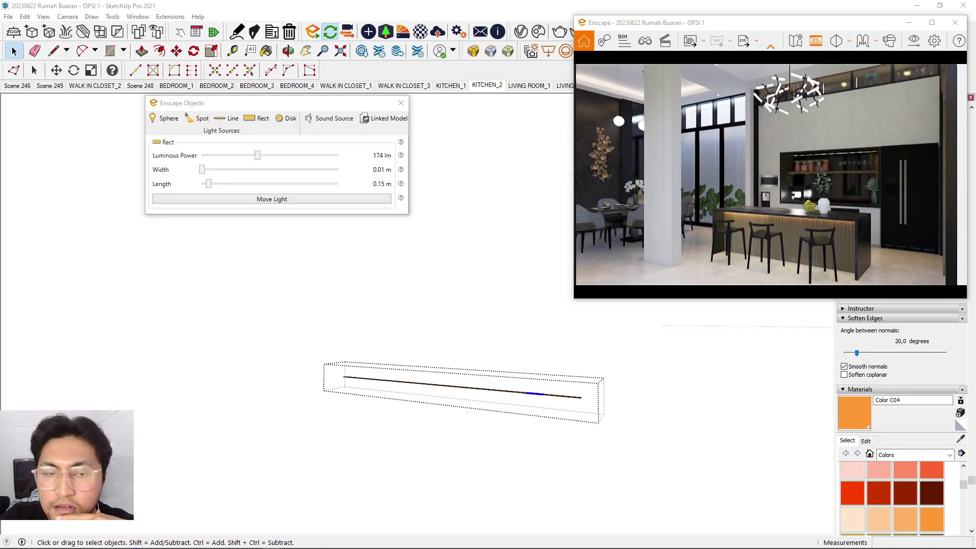
left_click_drag(257, 155, 260, 155)
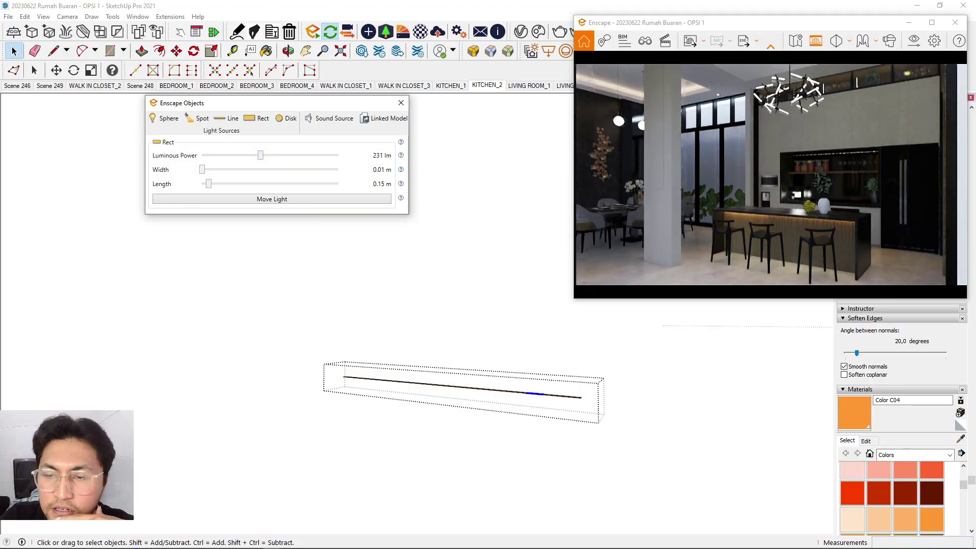
scroll(915, 117, "up", 3)
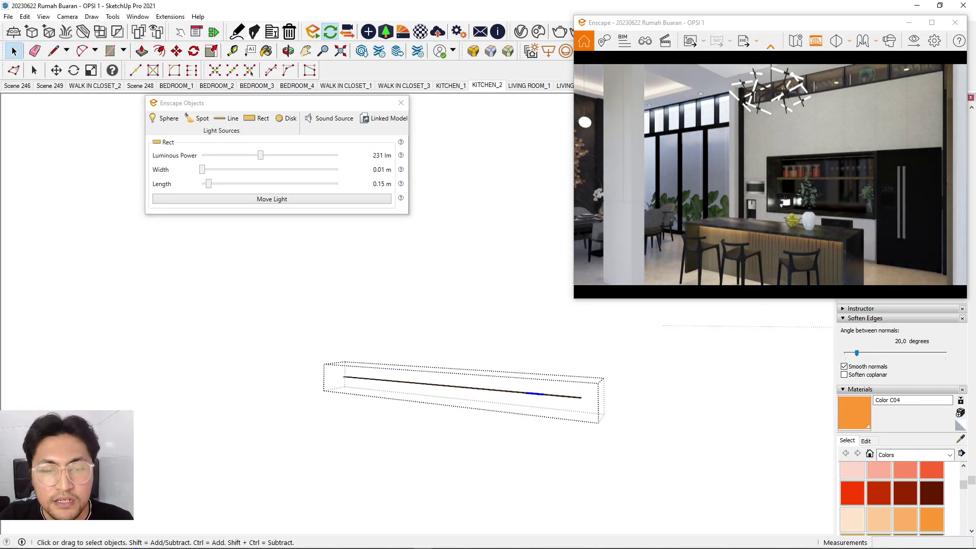
key("Escape")
Open the tall dark panel group with the vertical recesses for editing.
scroll(489, 356, "up", 4)
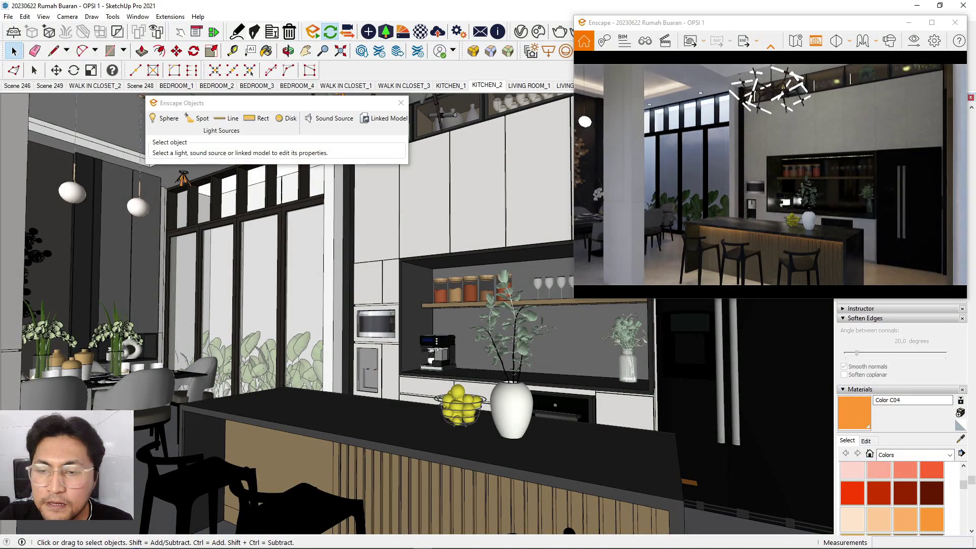
mouse_move(406, 365)
middle_mouse_down()
mouse_move(676, 369)
mouse_move(386, 373)
middle_mouse_up()
scroll(284, 330, "up", 5)
middle_click_drag(285, 331, 239, 325)
scroll(239, 325, "up", 3)
mouse_move(437, 305)
middle_mouse_down()
mouse_move(269, 262)
mouse_move(365, 299)
mouse_move(381, 285)
mouse_move(384, 335)
mouse_move(325, 325)
mouse_move(315, 336)
middle_mouse_up()
scroll(366, 280, "up", 3)
double_click(366, 300)
scroll(384, 315, "down", 5)
scroll(315, 335, "down", 2)
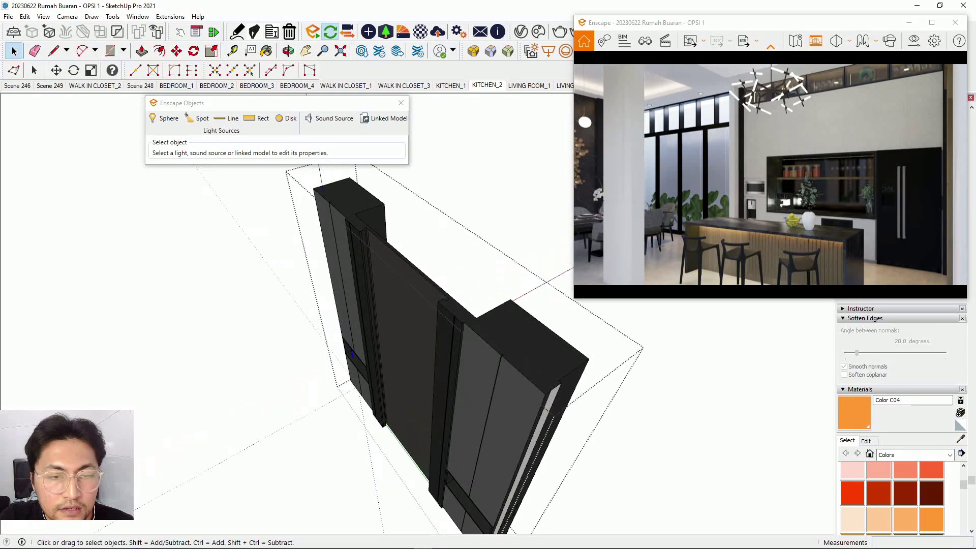
Place an Enscape rect light against the upper end of the dark panel beside its vertical recess.
scroll(356, 226, "up", 4)
middle_click_drag(366, 234, 289, 280)
scroll(437, 315, "up", 3)
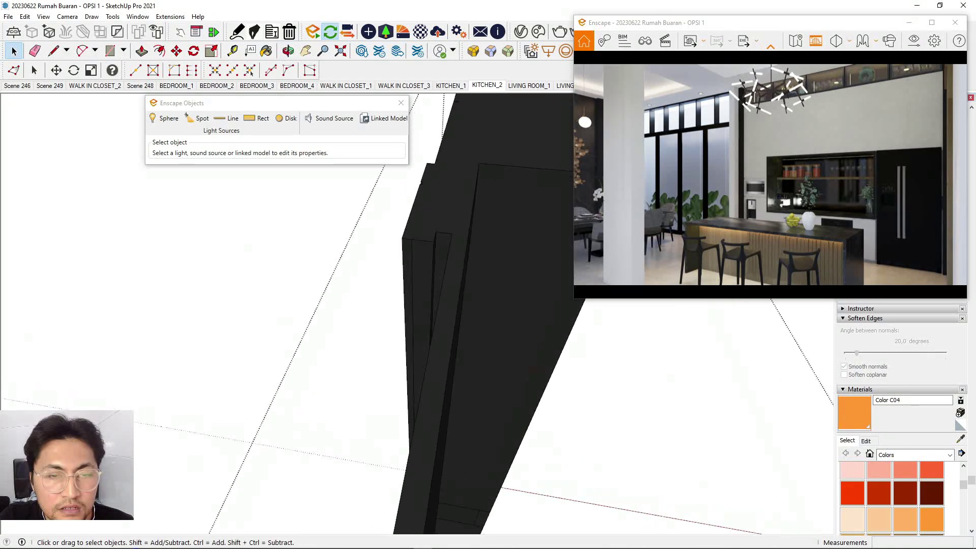
left_click(257, 119)
middle_click_drag(481, 249, 428, 263)
scroll(447, 228, "up", 4)
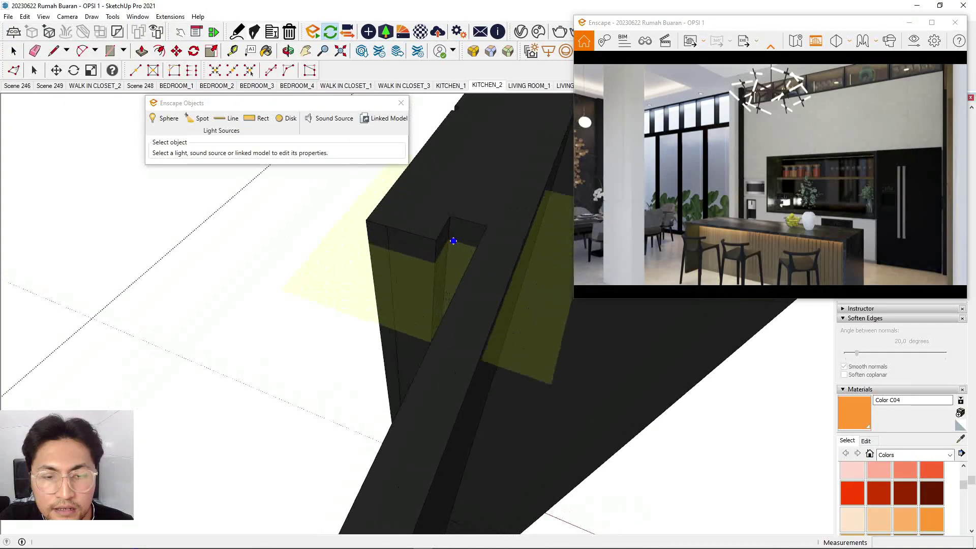
left_click(365, 220)
left_click(387, 226)
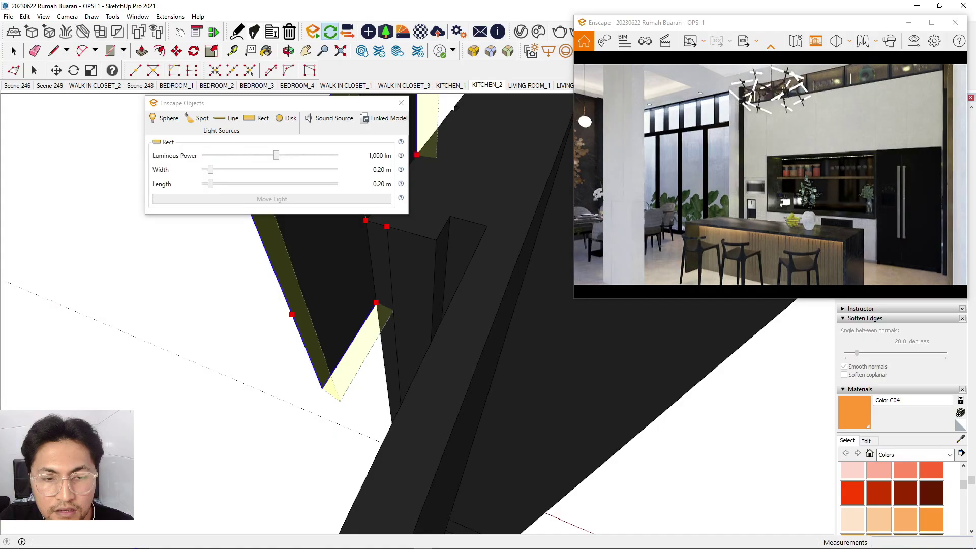
Paint the new rect light with Color C04 and set its width to 0.01 m.
scroll(392, 289, "down", 4)
key("b")
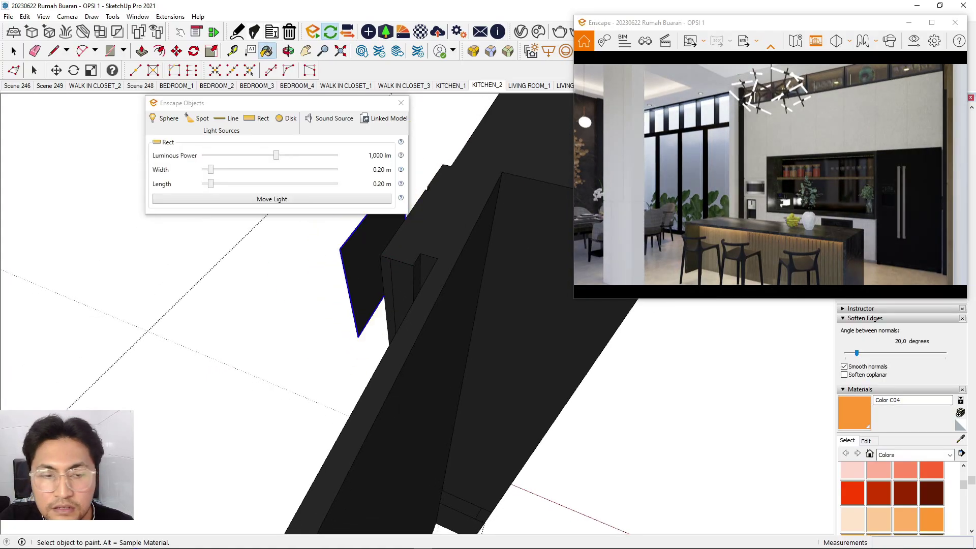
left_click(367, 264)
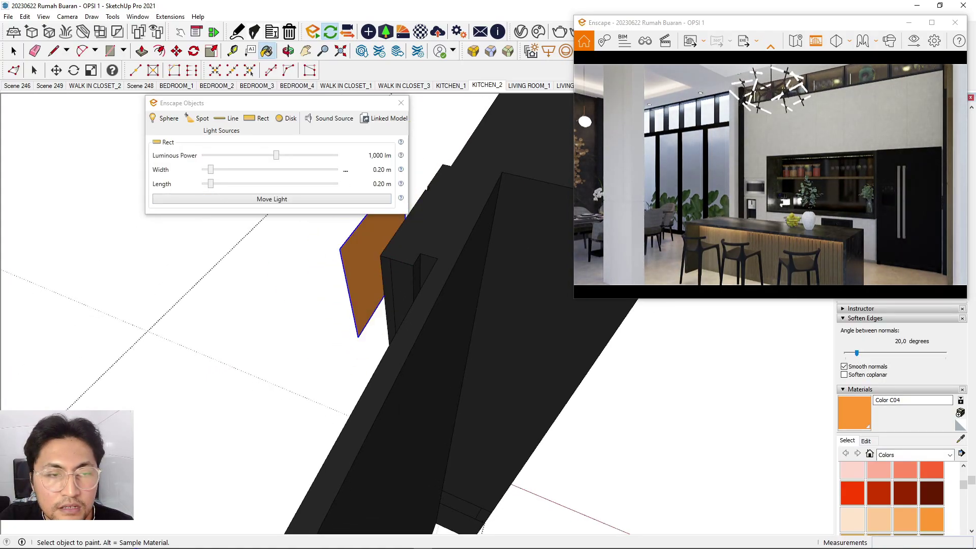
left_click_drag(211, 170, 202, 170)
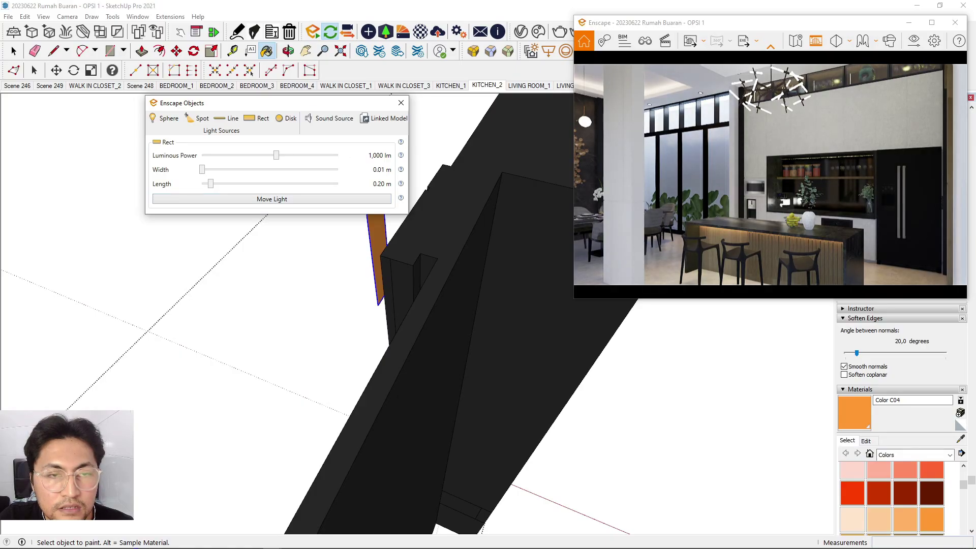
left_click_drag(320, 104, 200, 103)
left_click(14, 51)
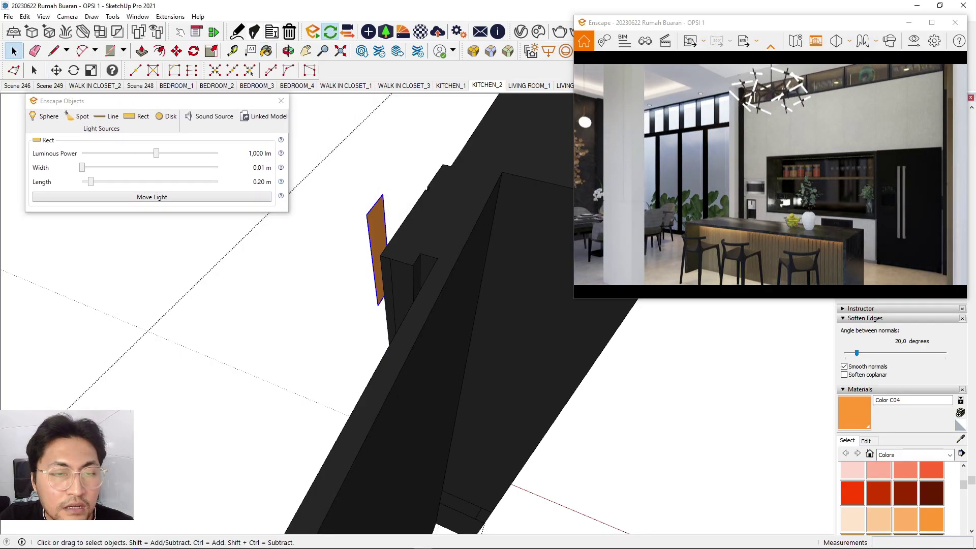
Move the narrow rect light about 112 mm from the panel's edge into the vertical recess.
scroll(380, 224, "up", 2)
double_click(380, 224)
key("space")
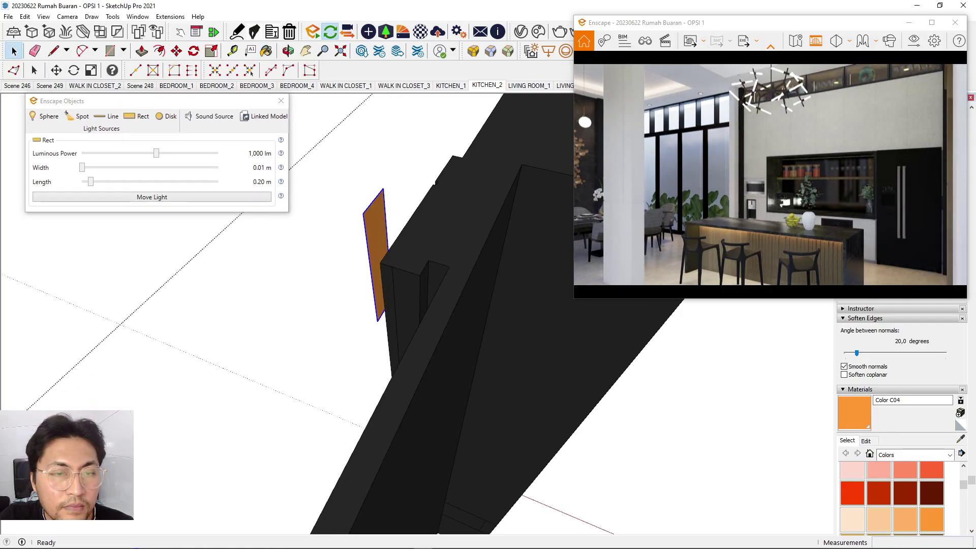
scroll(351, 172, "up", 4)
scroll(351, 153, "down", 4)
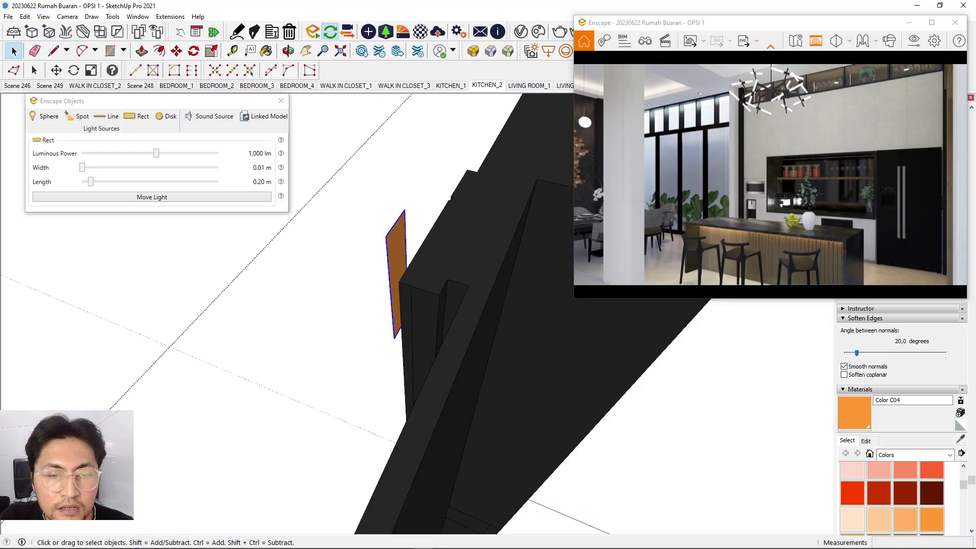
left_click(176, 51)
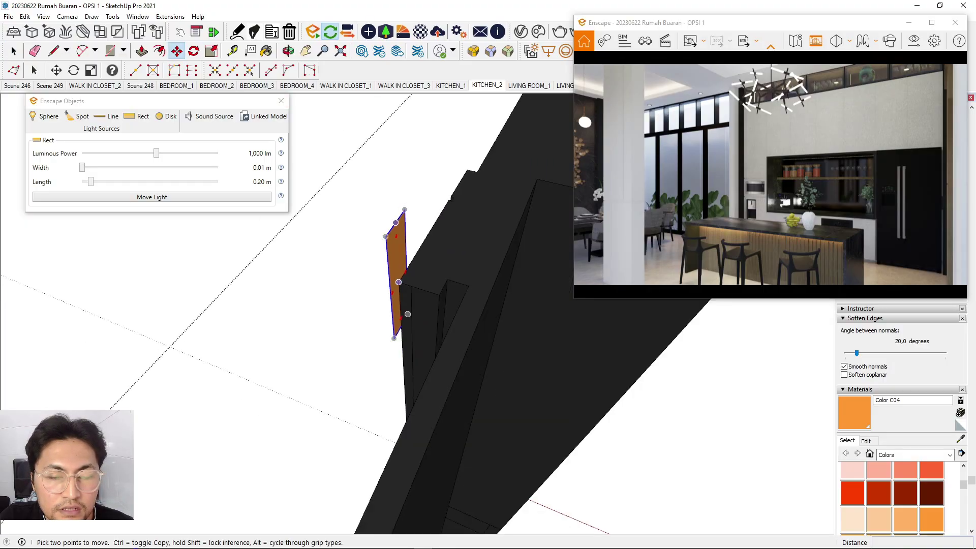
left_click(396, 224)
scroll(443, 288, "up", 5)
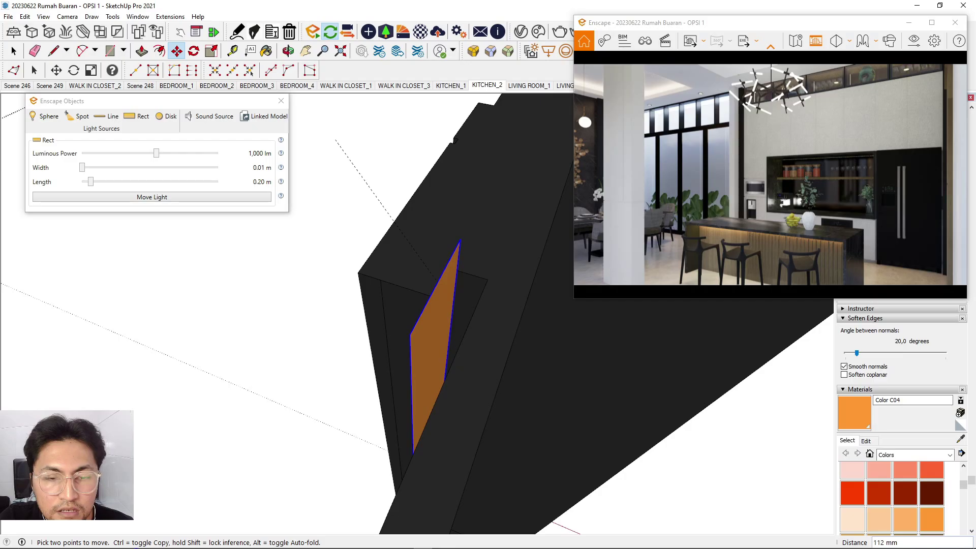
middle_click_drag(442, 278, 399, 272)
Rotate the rect light by -135° within the recess.
key("space")
left_click(177, 51)
left_click(435, 346)
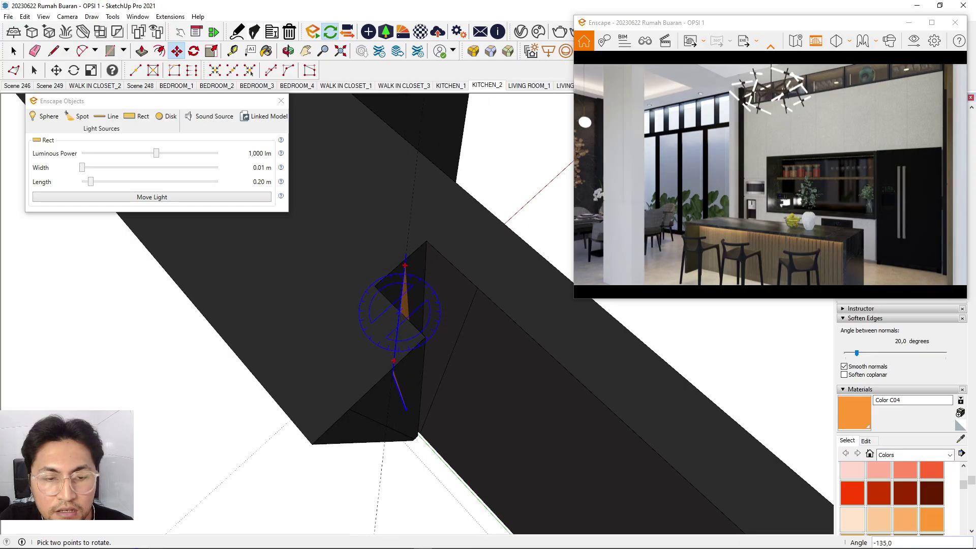
Reposition the rotated rect light against the recess corners, finishing with a shift of about 11 mm.
key("m")
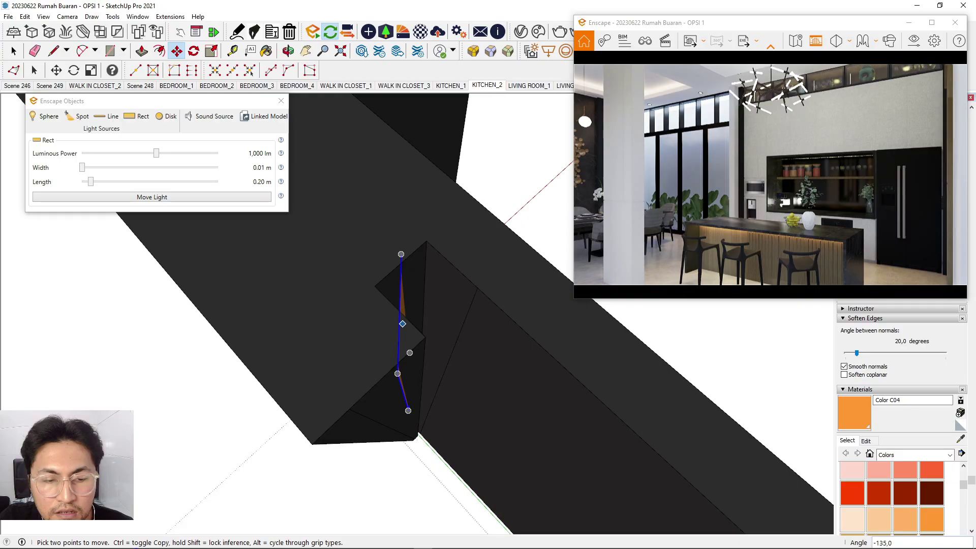
left_click(399, 310)
left_click(374, 286)
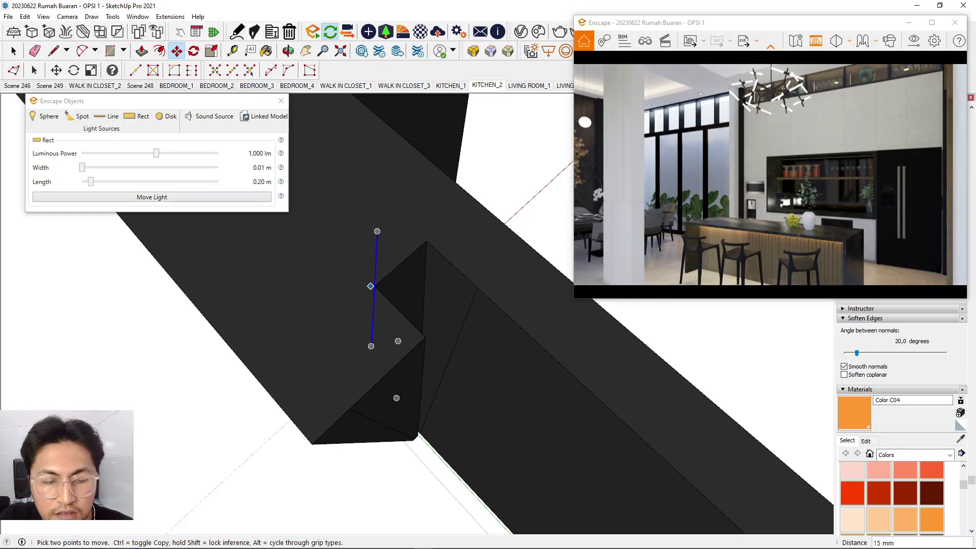
left_click(388, 372)
left_click(425, 337)
left_click(427, 241)
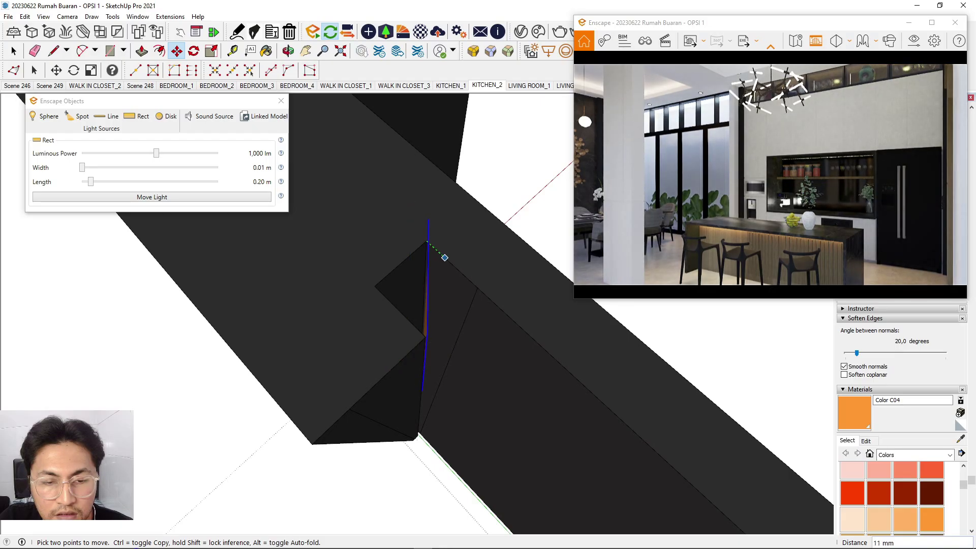
left_click(451, 264)
Copy the rect light 200 mm down the recess and repeat the copy 10 times to form a vertical light strip.
middle_click_drag(451, 264, 378, 284)
left_click(14, 51)
scroll(441, 321, "up", 3)
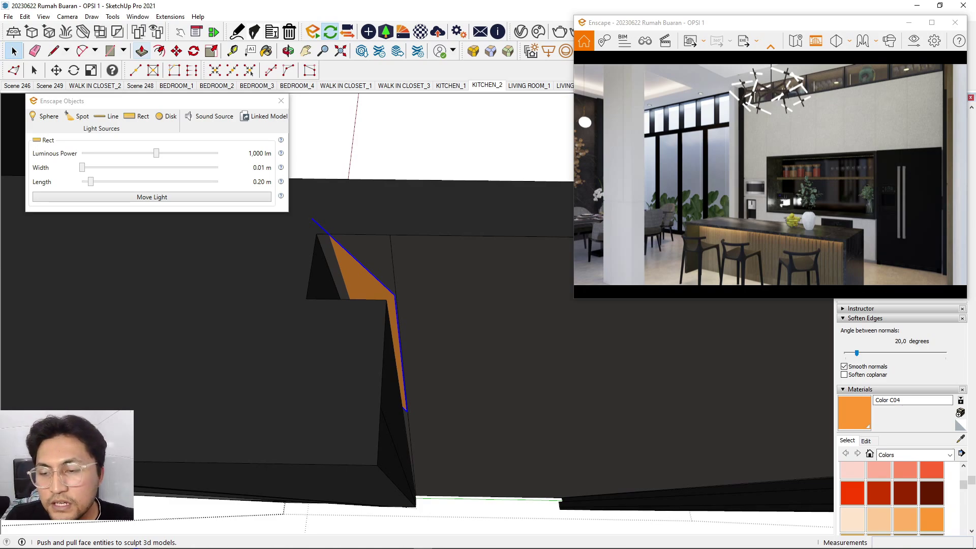
middle_click_drag(477, 310, 357, 309)
key("m")
middle_click_drag(387, 375, 398, 343)
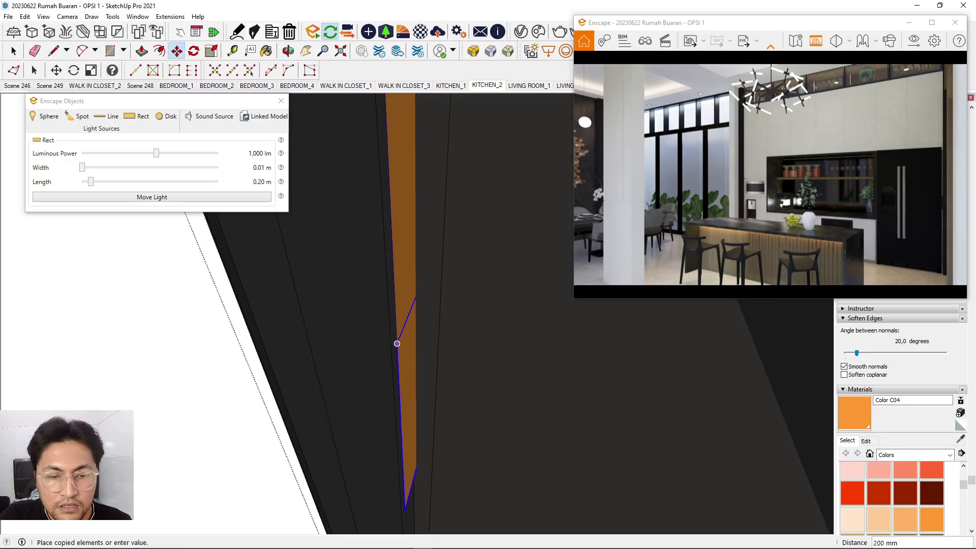
left_click(397, 343)
type("10X")
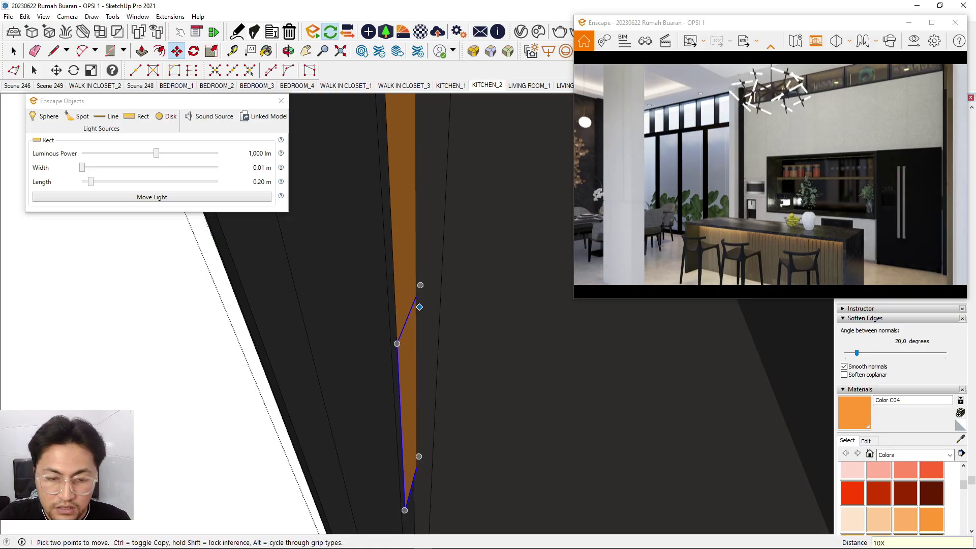
key("Return")
scroll(402, 211, "down", 8)
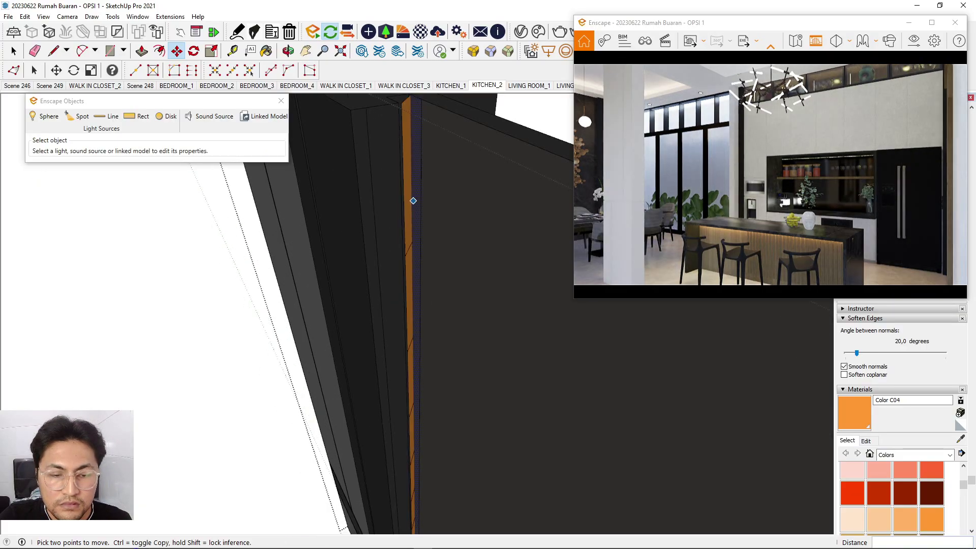
scroll(418, 209, "down", 3)
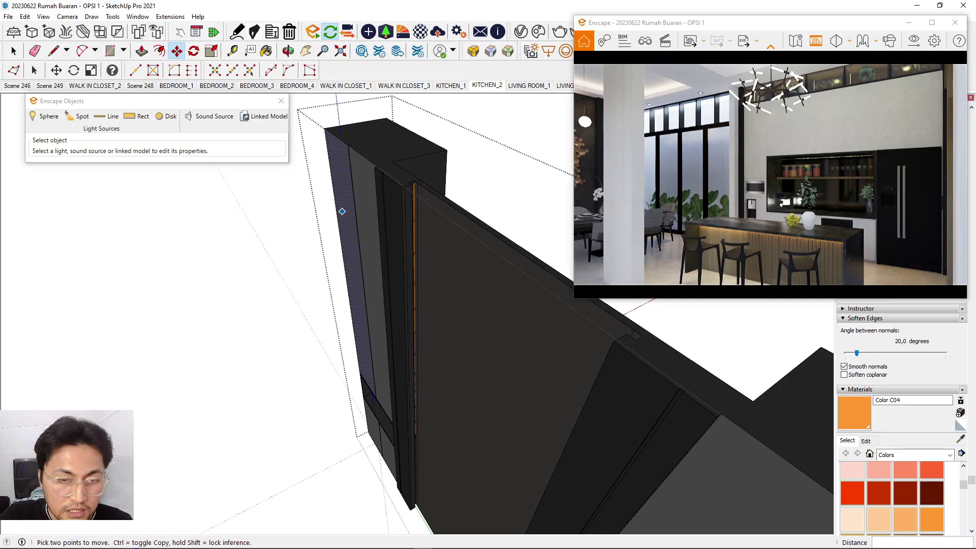
Remove the rect-light copies below the top one, leaving a single light at the top of the panel's recess.
scroll(426, 289, "down", 3)
scroll(422, 435, "up", 6)
middle_click_drag(422, 436, 425, 428)
middle_click_drag(425, 284, 412, 275)
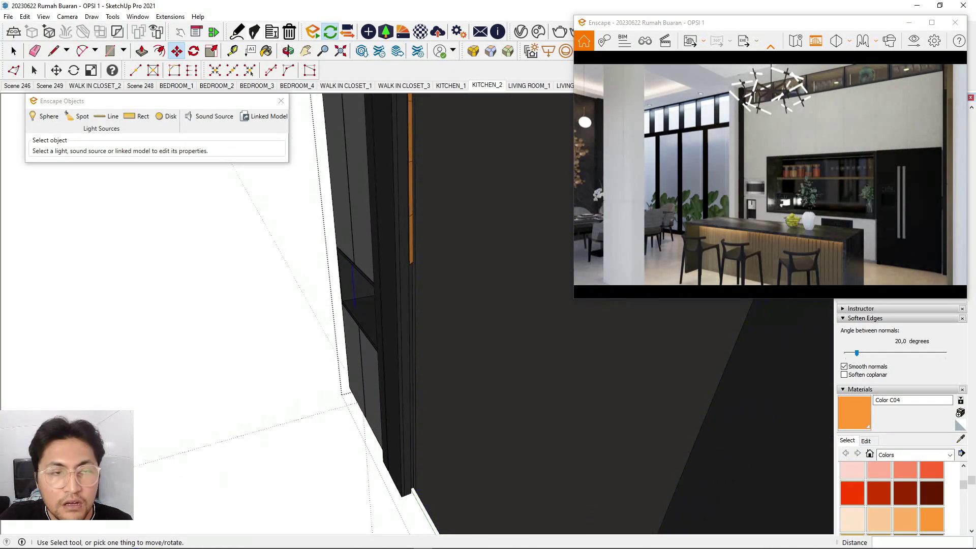
left_click(13, 51)
middle_click_drag(412, 355, 425, 416)
scroll(424, 417, "down", 7)
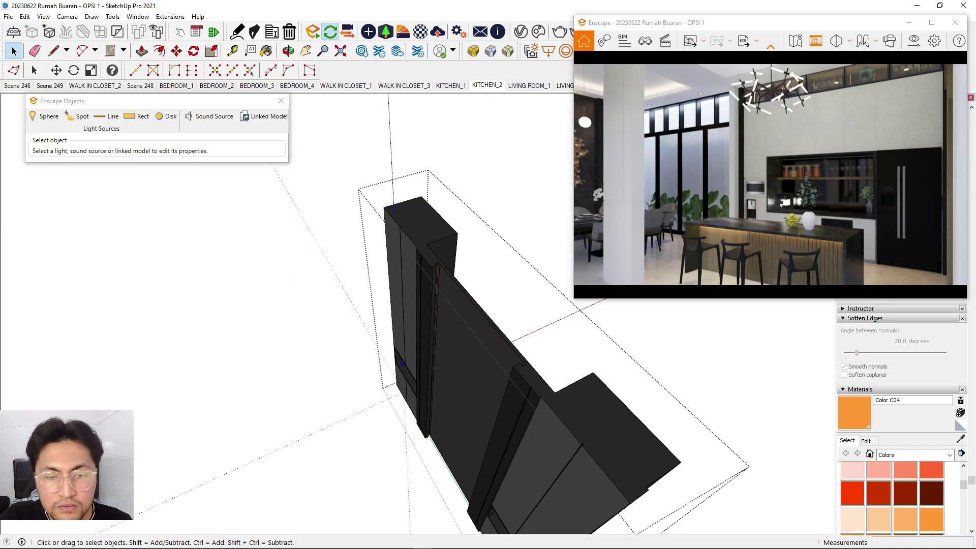
scroll(439, 292, "up", 3)
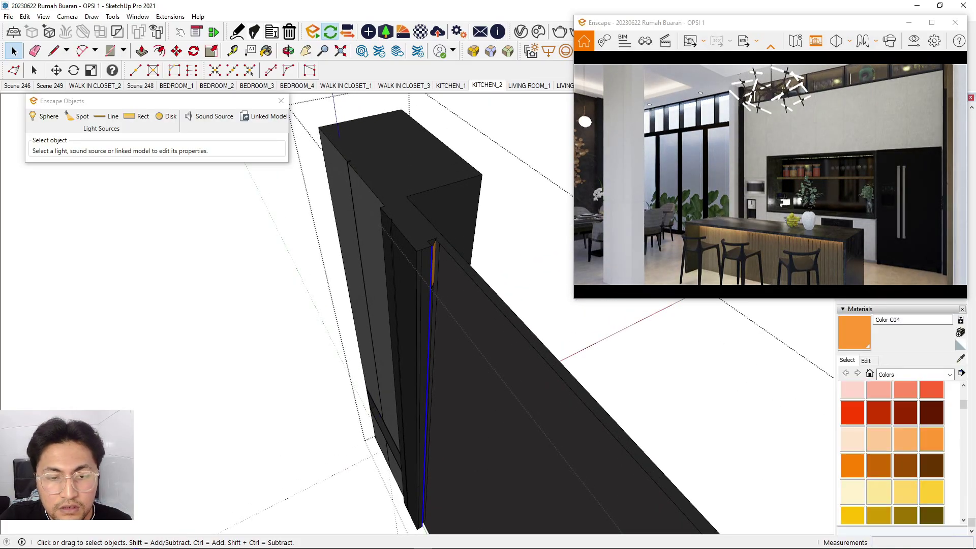
scroll(433, 258, "up", 4)
Copy the top rect light directly below itself in the recess, snapping upper corner to lower corner.
left_click(434, 259)
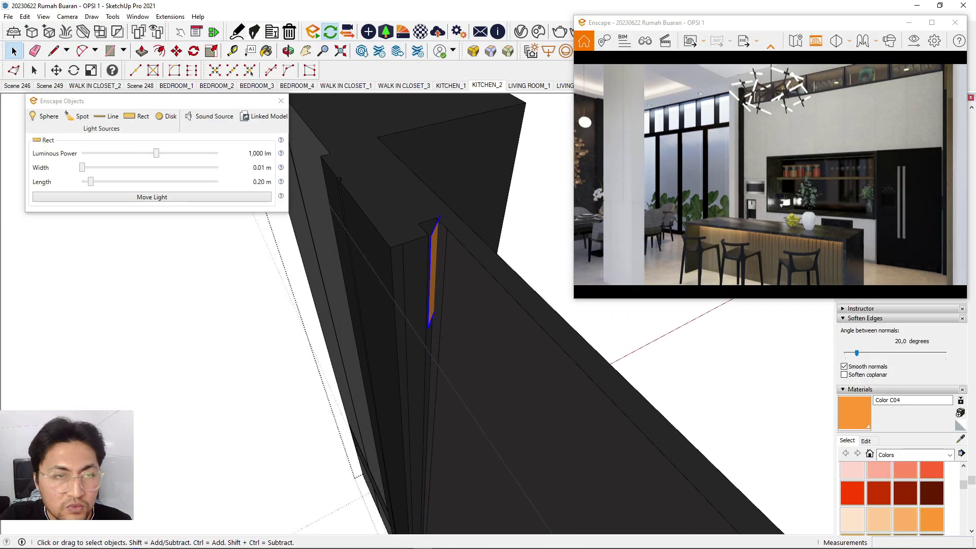
left_click(176, 50)
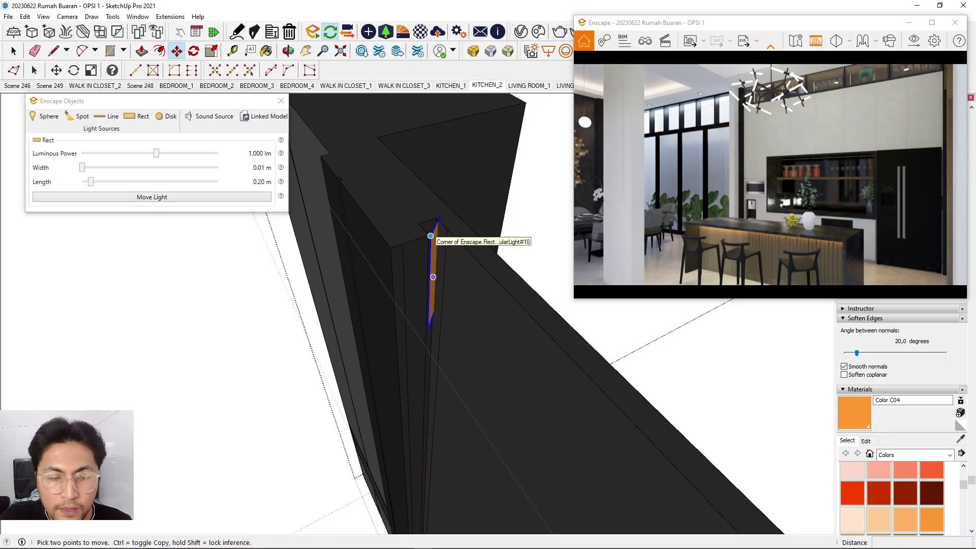
left_click(431, 236)
key("ctrl")
left_click(427, 328)
scroll(438, 341, "up", 3)
middle_click_drag(438, 342, 438, 304)
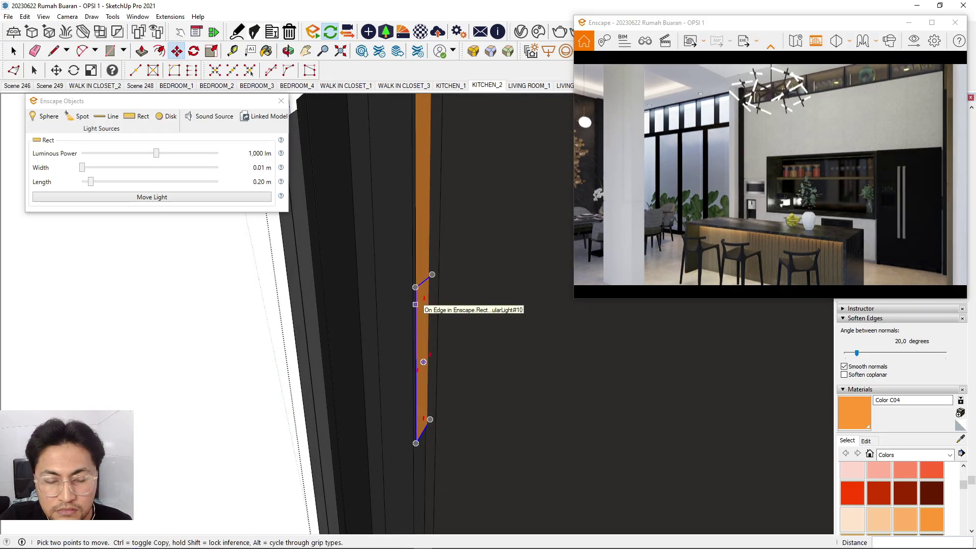
Combine the two stacked rect lights in the recess into one group.
key("space")
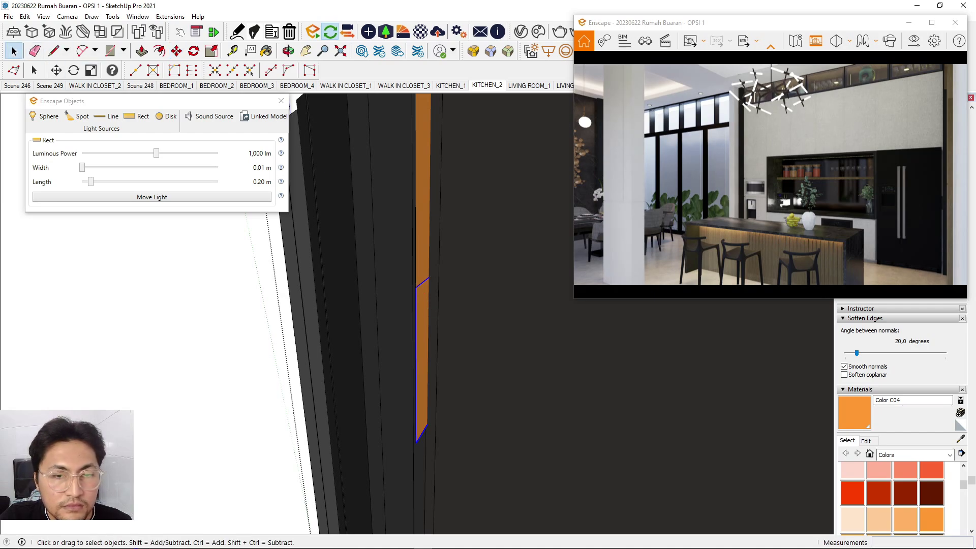
right_click(423, 307)
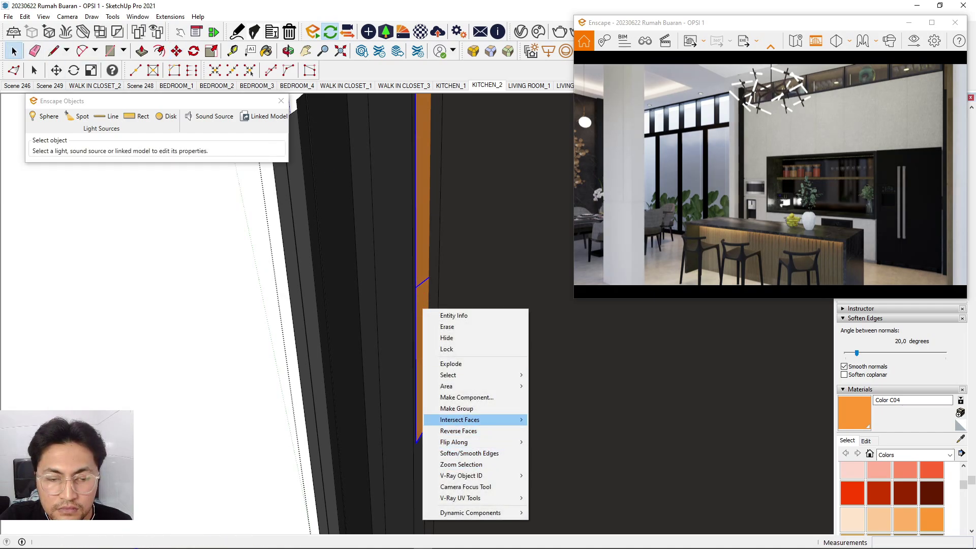
left_click(447, 408)
scroll(437, 363, "down", 3)
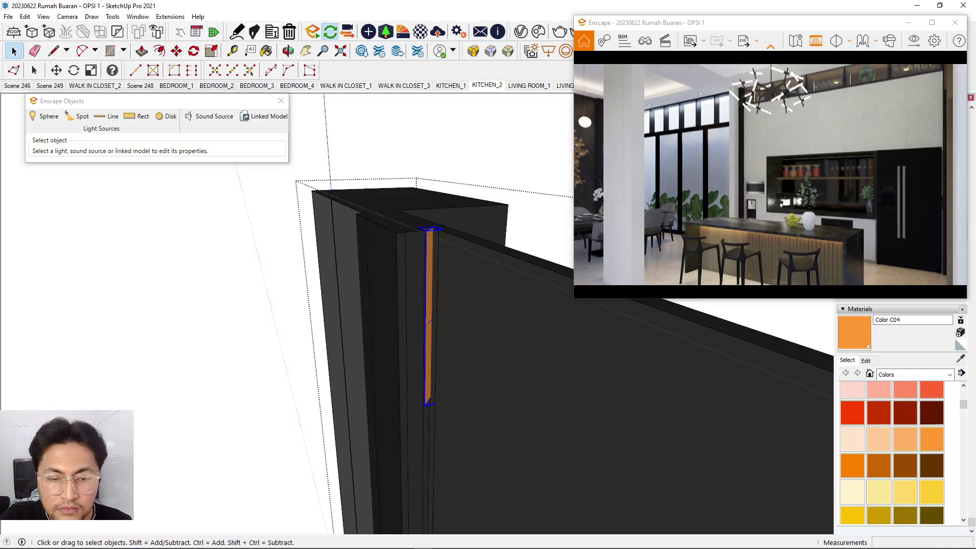
Aim the Enscape view at the dining table and the dark feature panel behind it.
scroll(769, 174, "down", 2)
scroll(770, 174, "up", 4)
left_click_drag(770, 175, 813, 183)
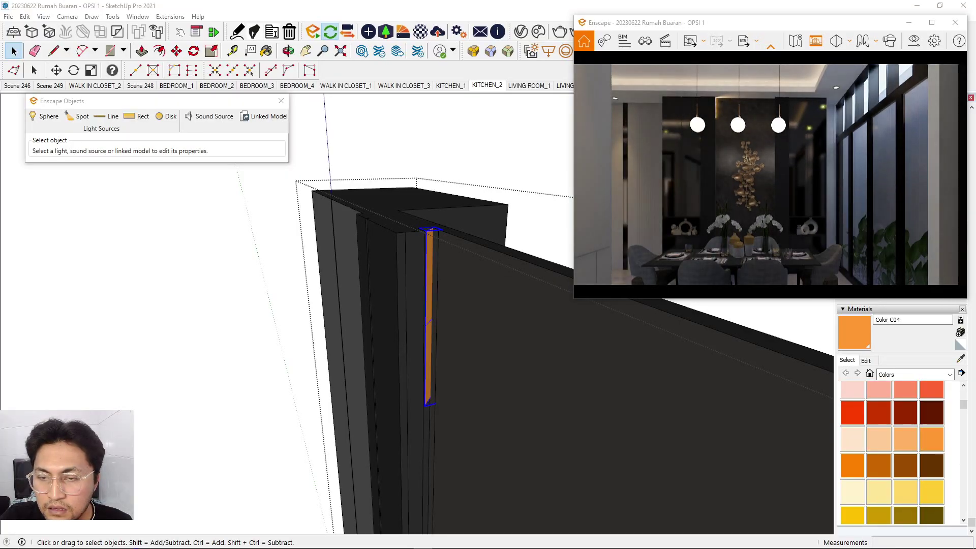
Inside the light group, copy the lower rect light 200 mm down and repeat the copy 18 times.
middle_click_drag(447, 325, 426, 307)
scroll(426, 308, "up", 2)
double_click(425, 310)
left_click(425, 310)
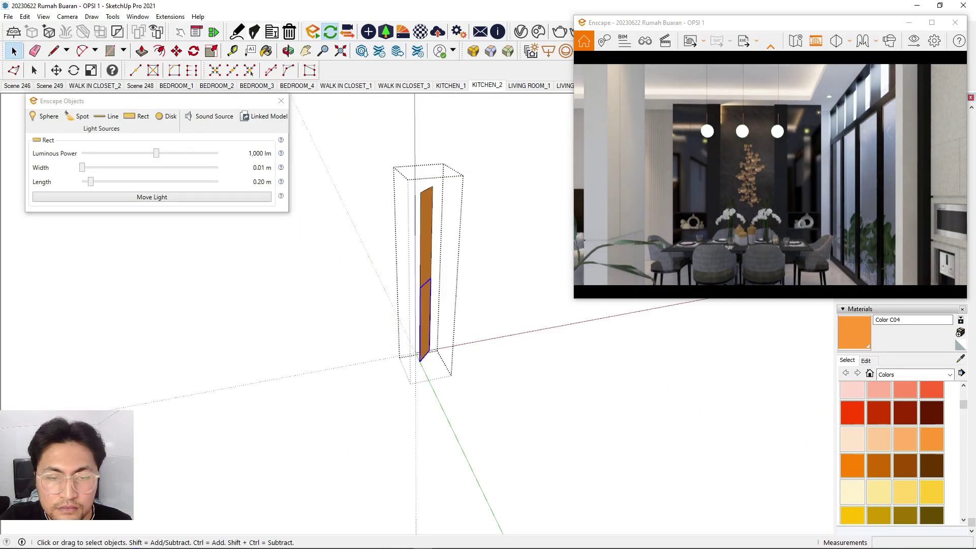
left_click(176, 50)
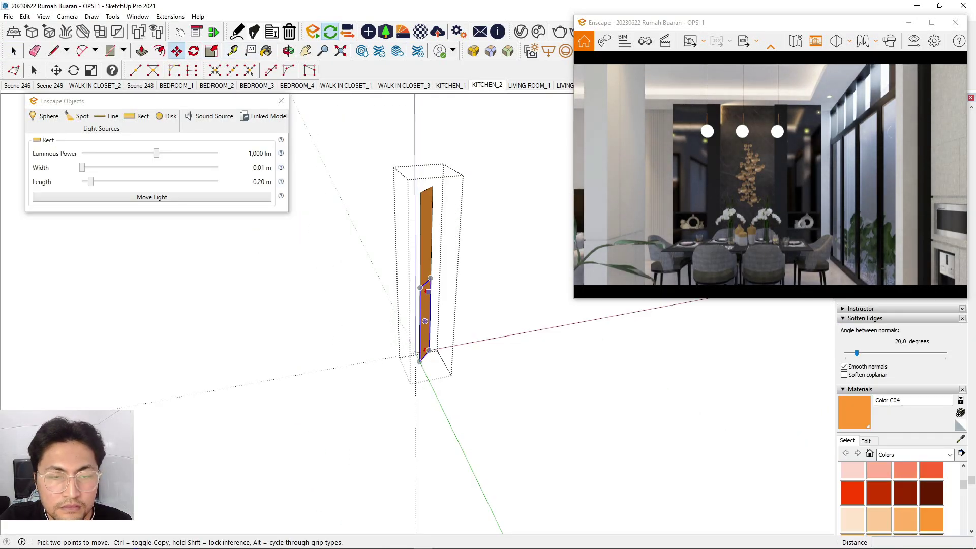
left_click(420, 287)
key("ctrl")
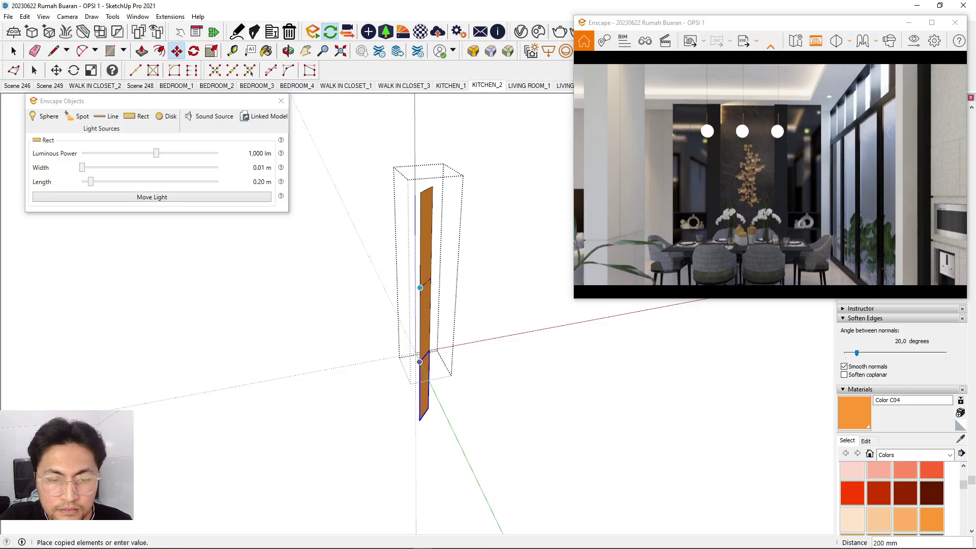
left_click(420, 362)
type("18X")
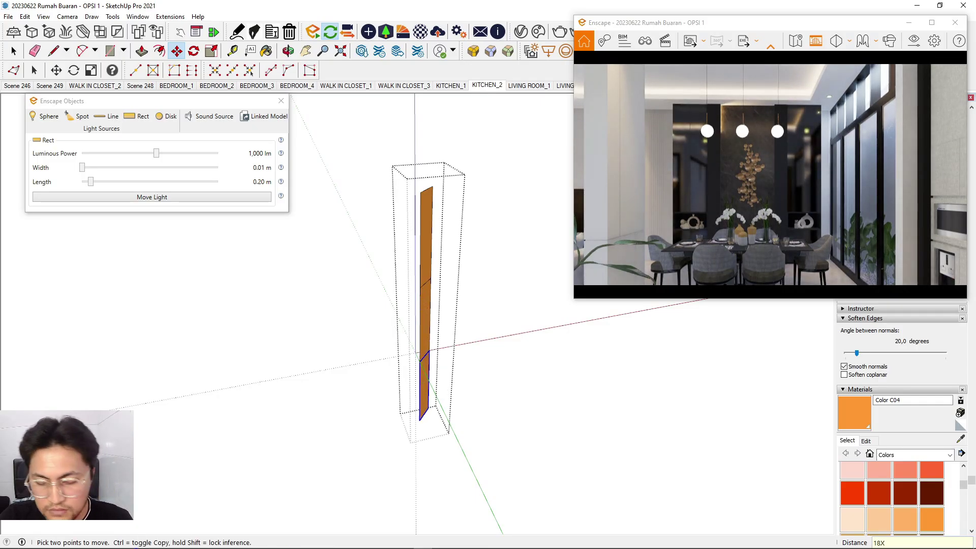
key("Return")
key("space")
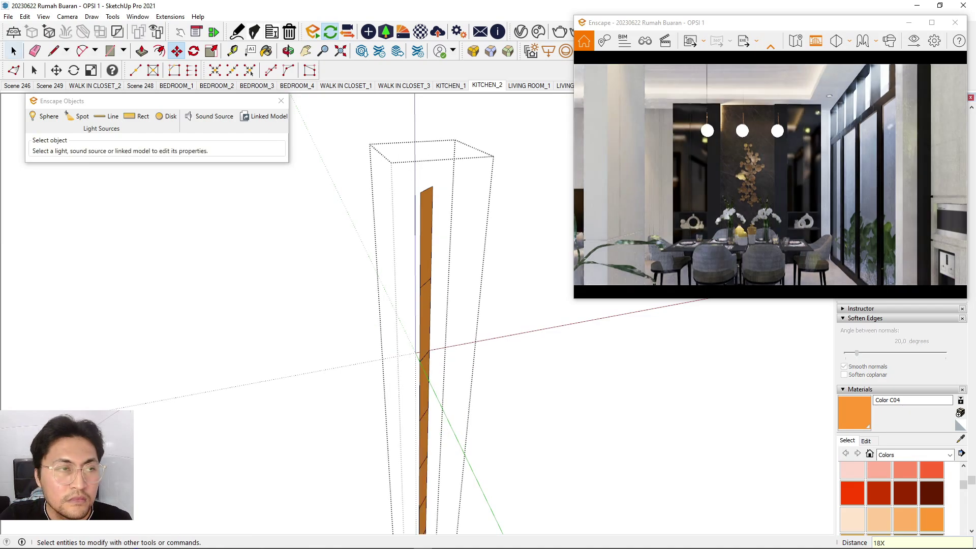
Delete the surplus rect lights at the lower end of the strip and leave the light group.
middle_click_drag(381, 203, 432, 195)
scroll(381, 171, "down", 5)
middle_click_drag(401, 315, 437, 310)
scroll(435, 386, "up", 4)
middle_click_drag(437, 356, 538, 303)
key("h")
key("h")
key("h")
left_click(478, 315)
key("h")
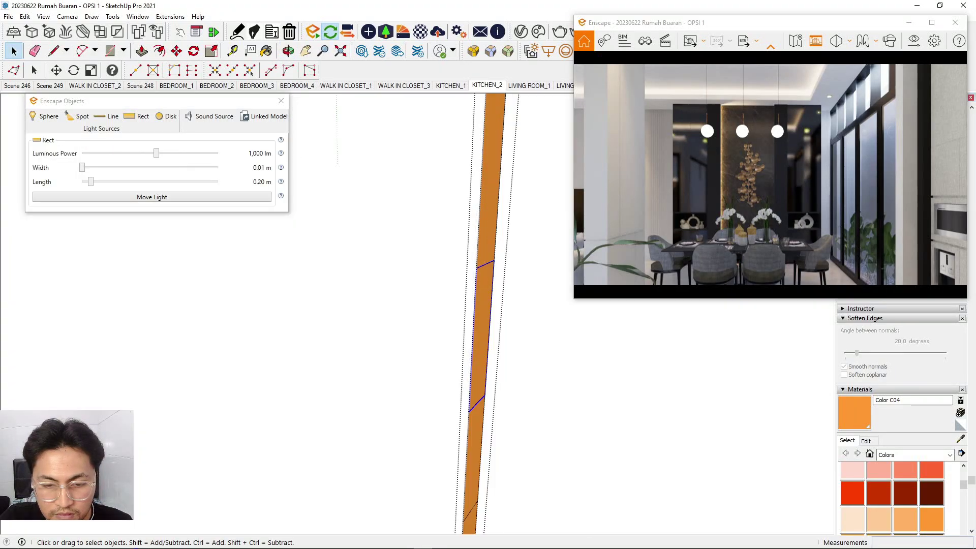
scroll(473, 301, "down", 4)
left_click_drag(443, 356, 506, 448)
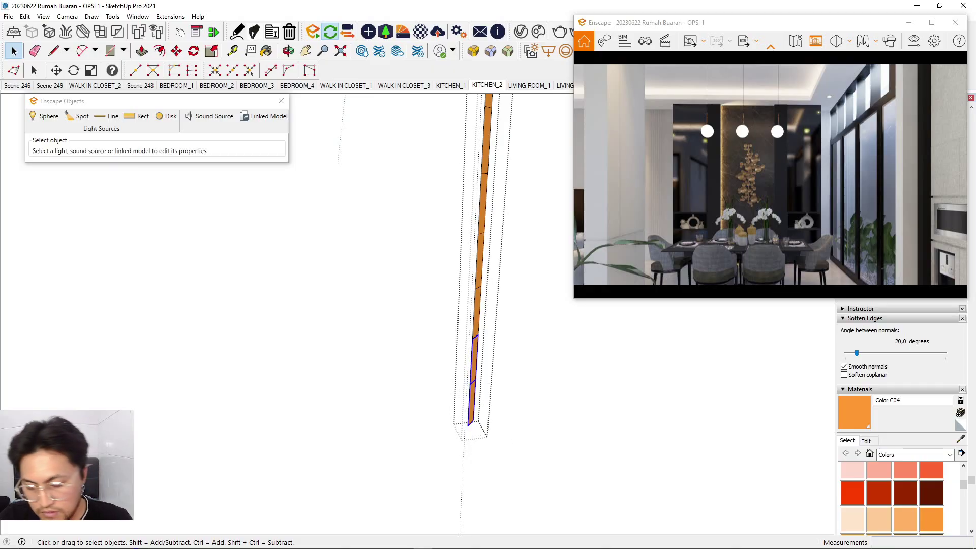
key("Delete")
middle_click_drag(475, 325, 401, 303)
key("Escape")
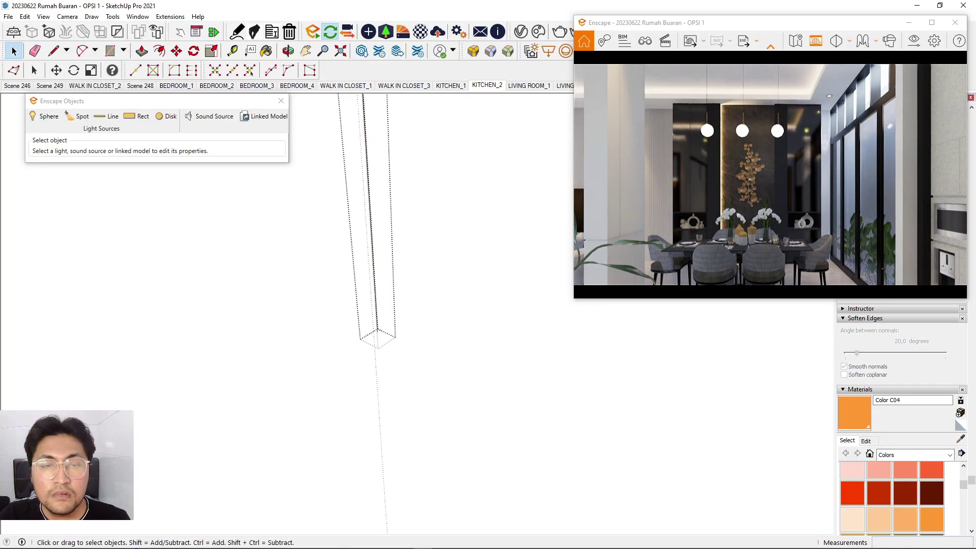
key("Escape")
Copy the light strip group from its recess corner to the matching recess on the panel's opposite side.
middle_click_drag(519, 305, 498, 264)
scroll(324, 246, "up", 5)
left_click(389, 308)
scroll(315, 307, "down", 3)
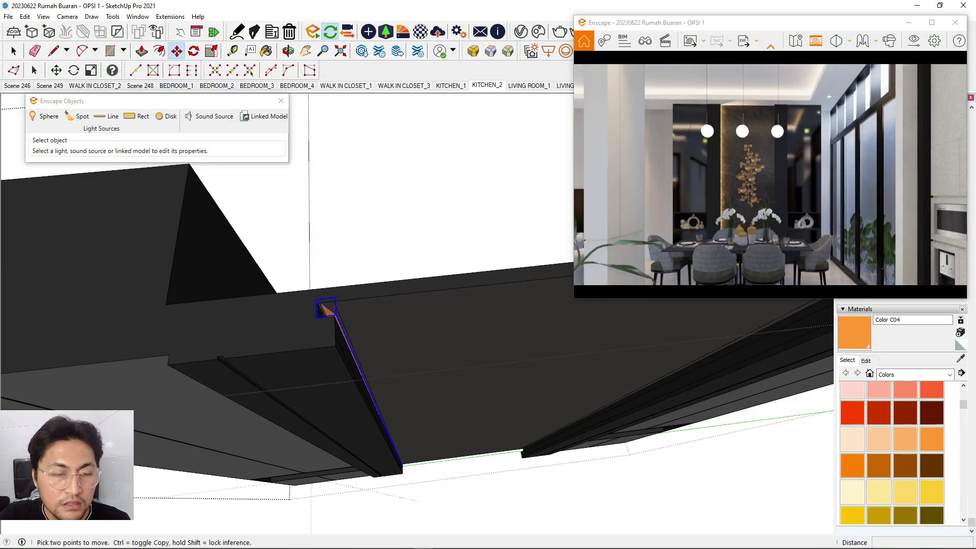
scroll(371, 436, "up", 2)
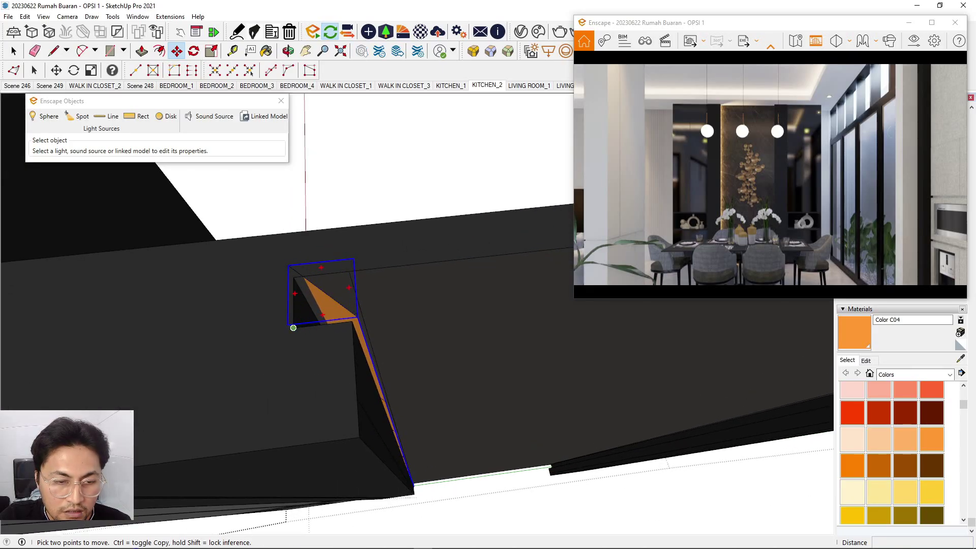
left_click(293, 328)
key("ctrl")
scroll(254, 312, "down", 6)
scroll(388, 292, "up", 5)
left_click(405, 272)
scroll(405, 272, "up", 3)
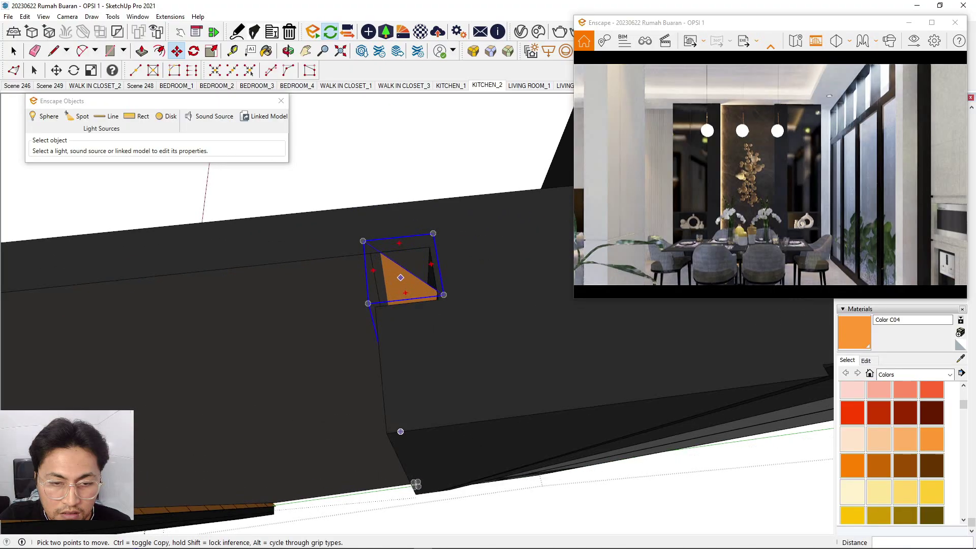
Flip the copied light strip along the group's green axis.
right_click(400, 278)
mouse_move(432, 433)
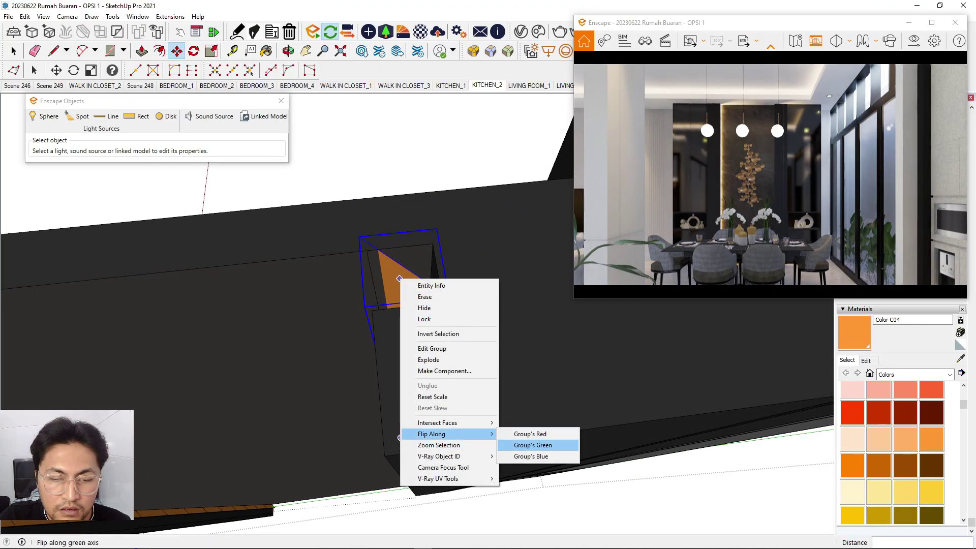
left_click(532, 444)
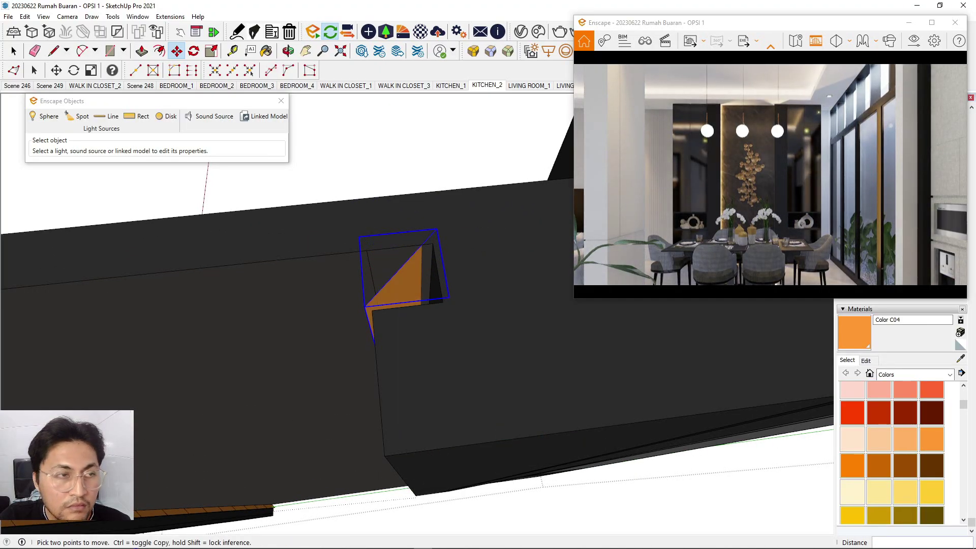
key("space")
middle_click_drag(294, 305, 442, 295)
scroll(401, 310, "up", 2)
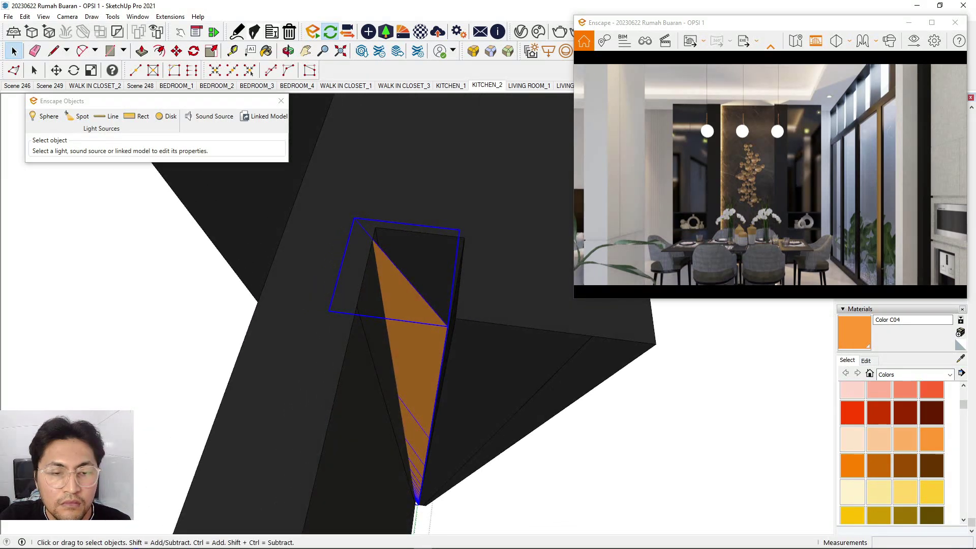
Check the orientation of the rect lights nested inside the copied strip.
double_click(415, 345)
double_click(416, 346)
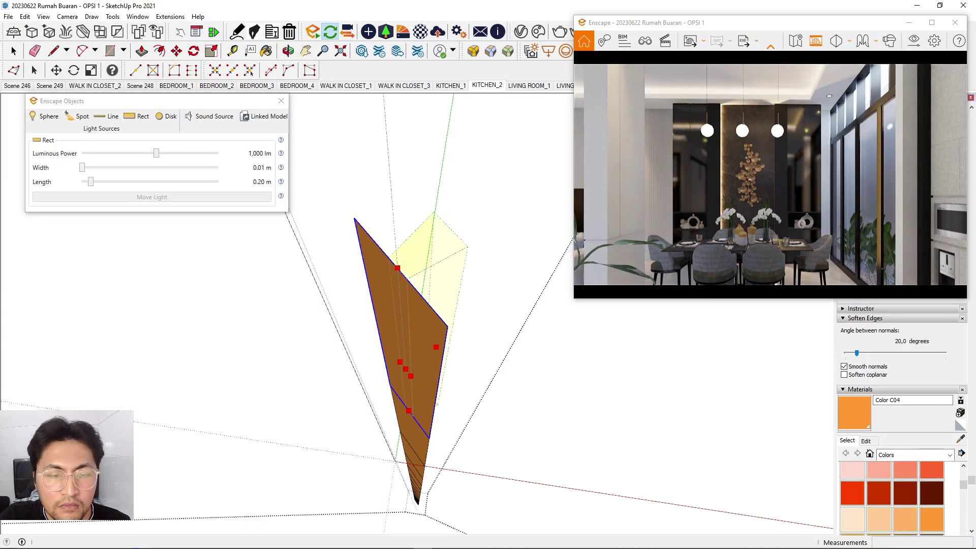
key("space")
scroll(289, 265, "down", 3)
key("Escape")
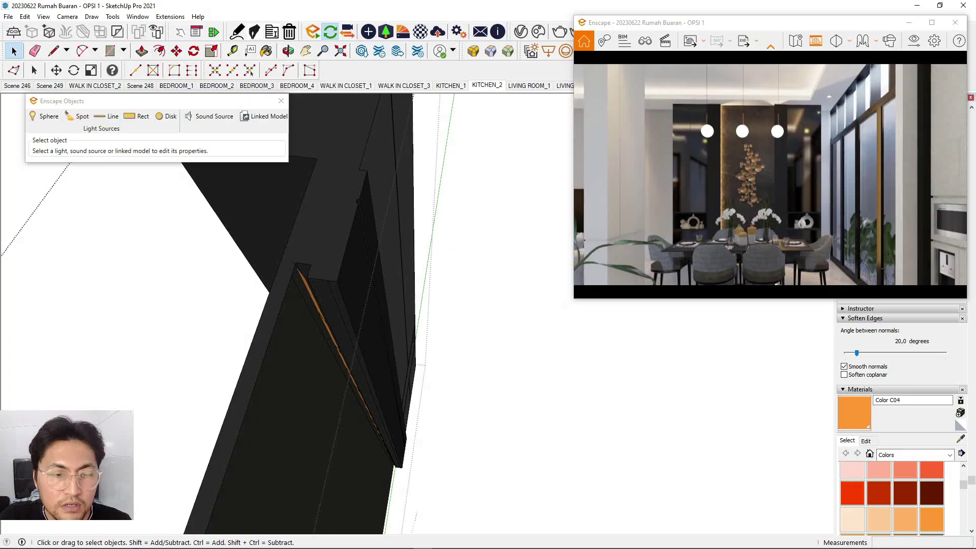
scroll(346, 335, "up", 2)
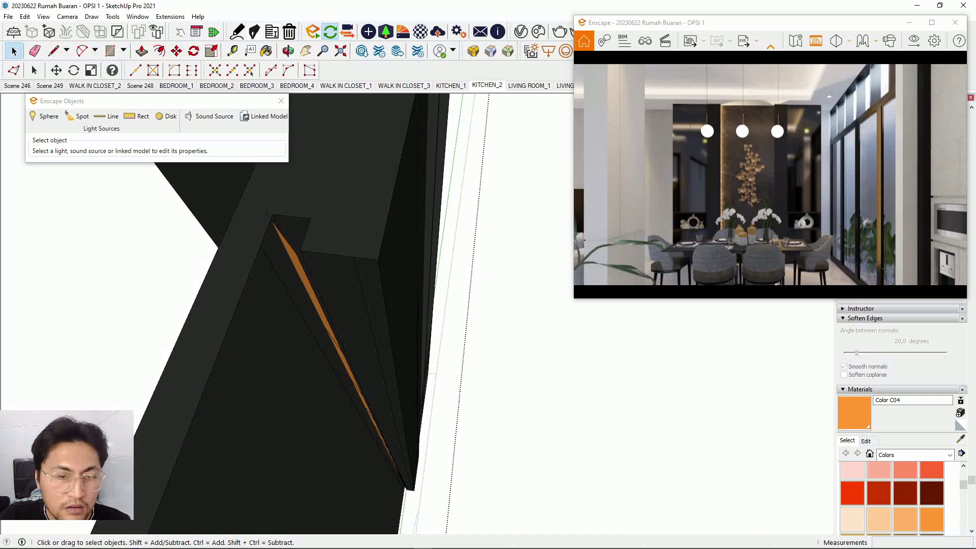
double_click(309, 285)
double_click(309, 284)
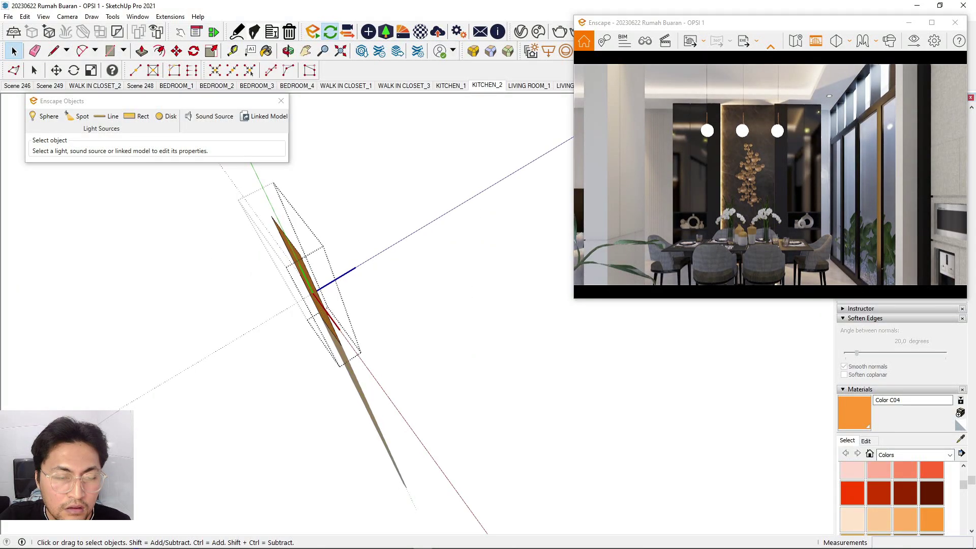
key("Escape")
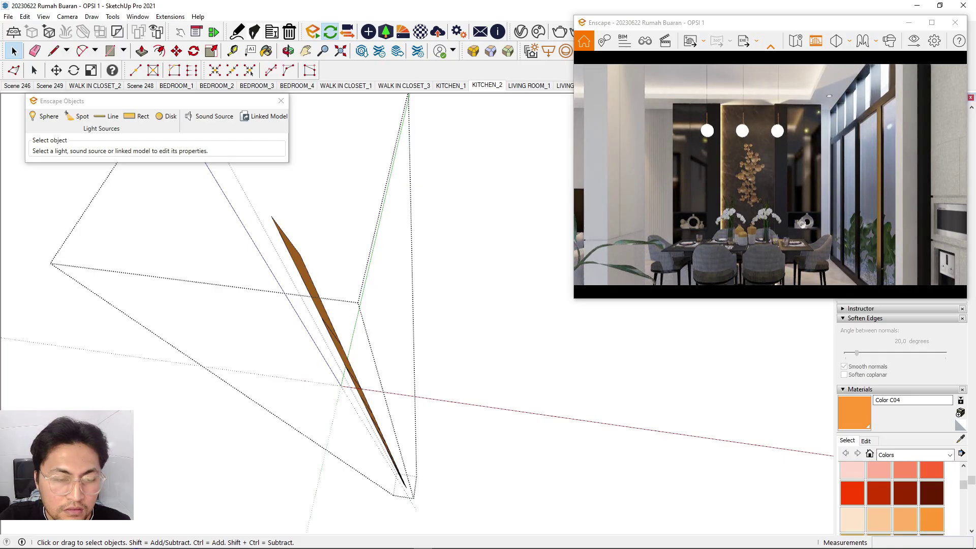
key("Escape")
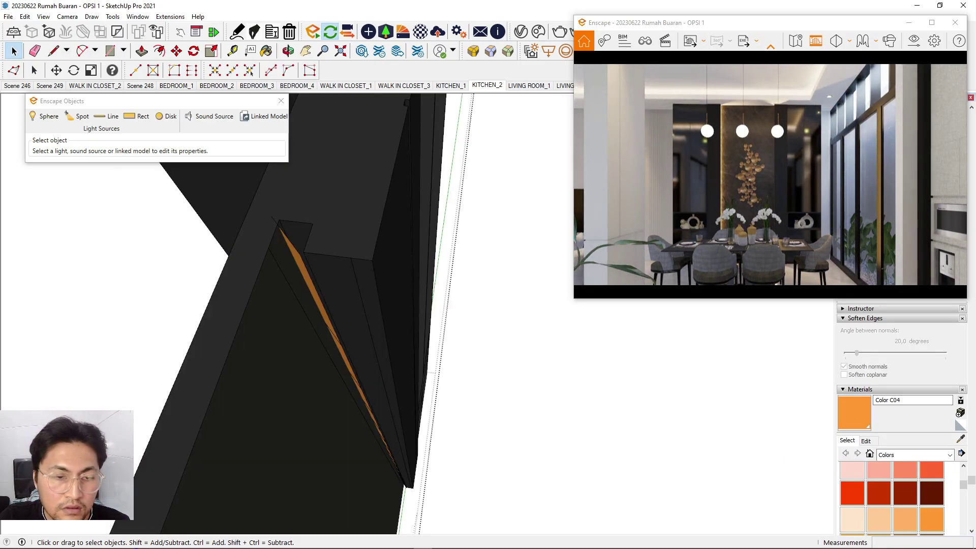
Flip the copied strip along its green axis once more to turn its lights around in the recess.
left_click(294, 253)
right_click(293, 254)
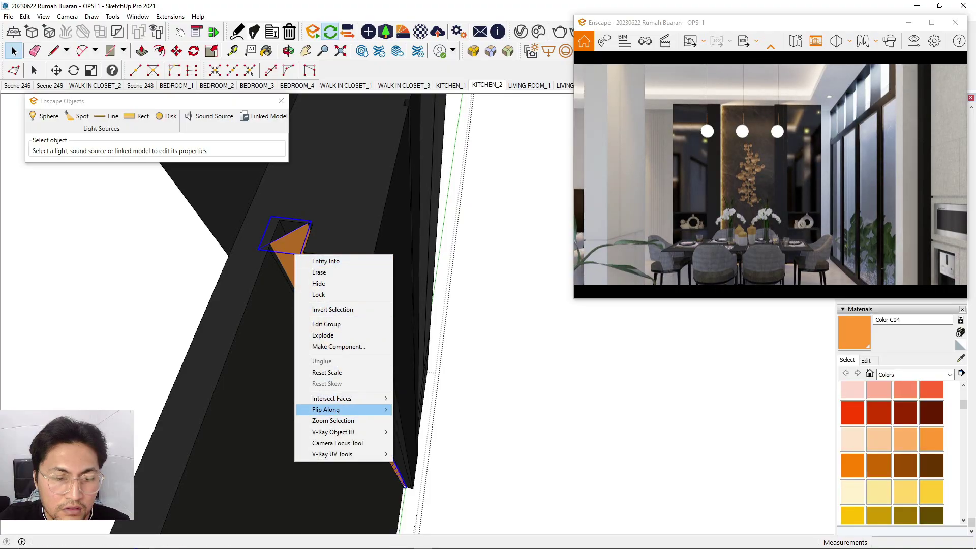
mouse_move(330, 409)
left_click(427, 421)
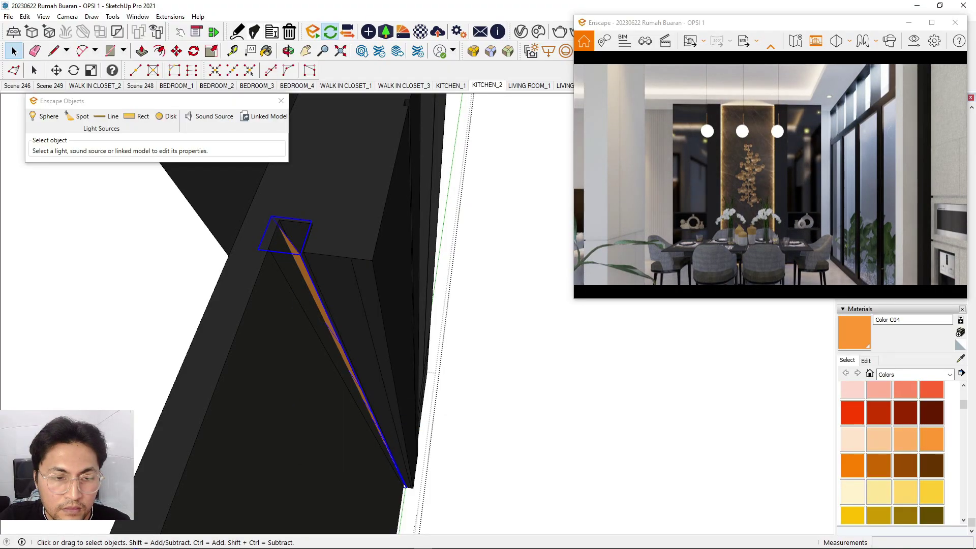
Check a rect light inside the flipped strip and leave the strip's group.
double_click(311, 287)
double_click(311, 287)
left_click(13, 51)
left_click(101, 264)
scroll(433, 298, "down", 5)
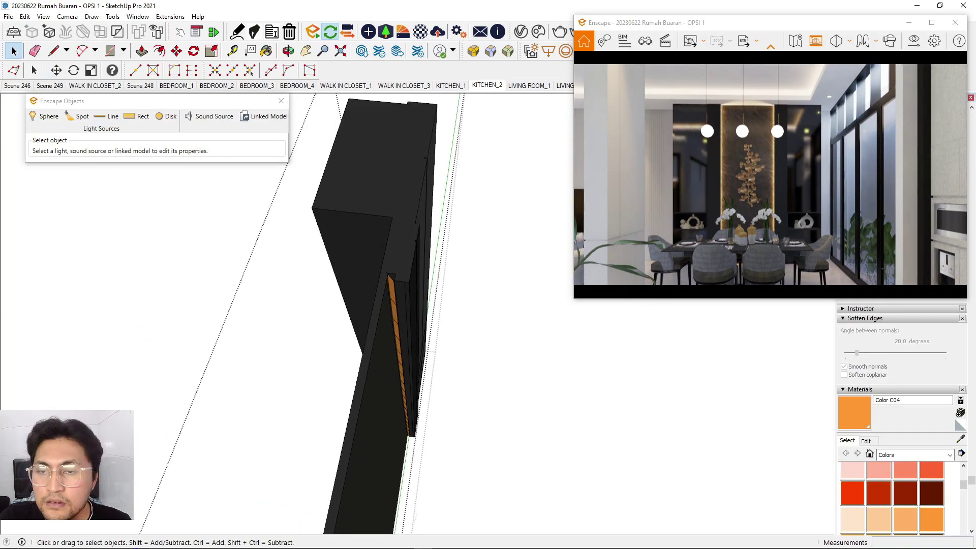
Set a rect light in the flipped strip to 469 lm luminous power and leave the strip's group.
scroll(416, 366, "up", 3)
scroll(733, 107, "up", 3)
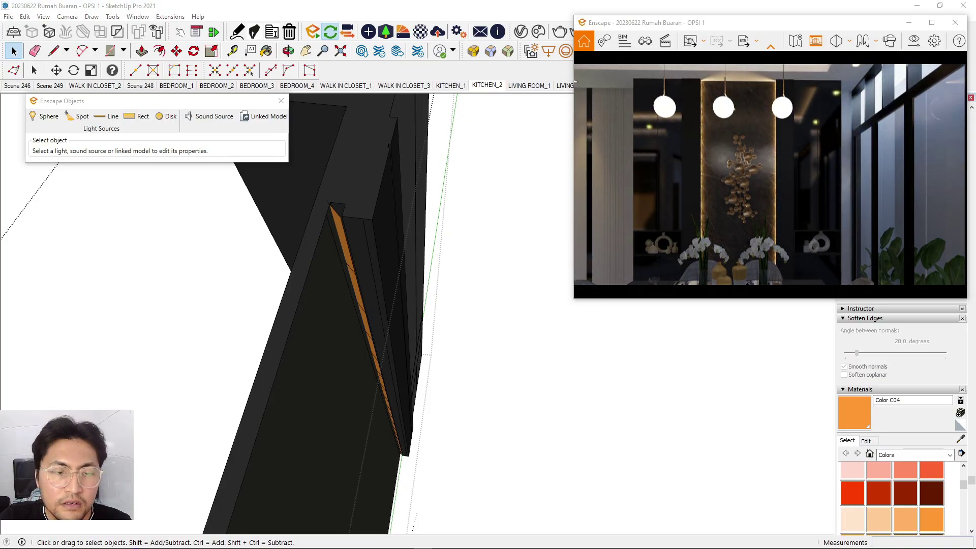
double_click(343, 240)
left_click(343, 241)
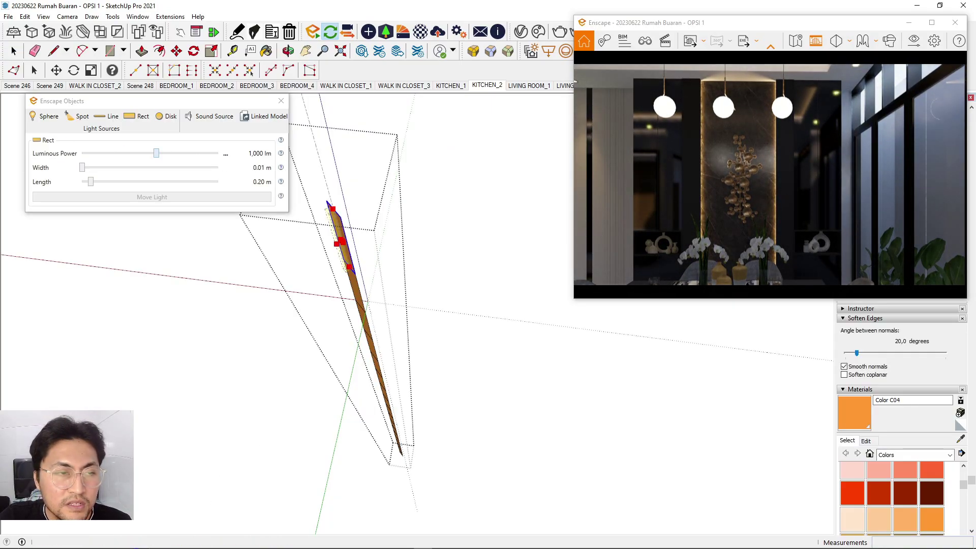
mouse_move(156, 153)
left_mouse_down()
mouse_move(138, 153)
mouse_move(147, 153)
left_mouse_up()
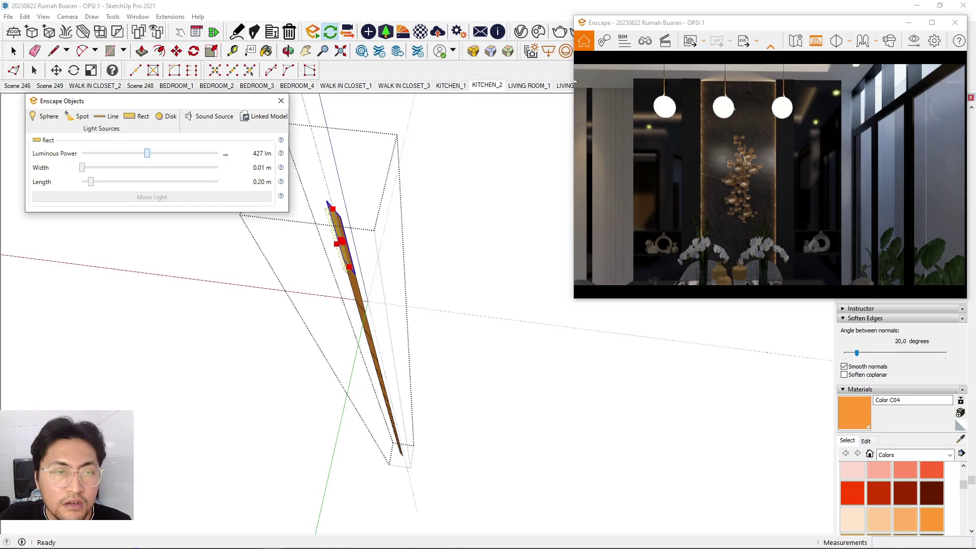
left_click_drag(146, 152, 148, 153)
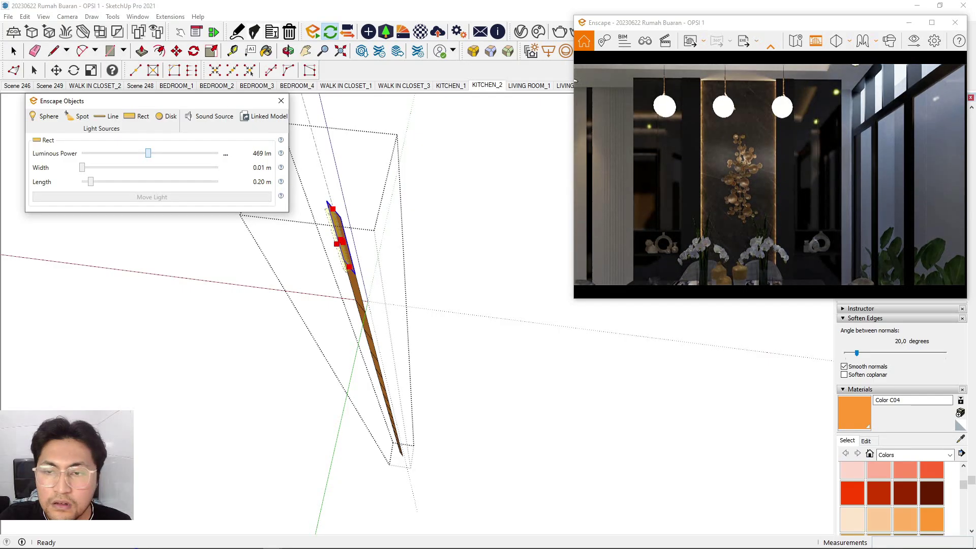
key("space")
scroll(402, 267, "down", 3)
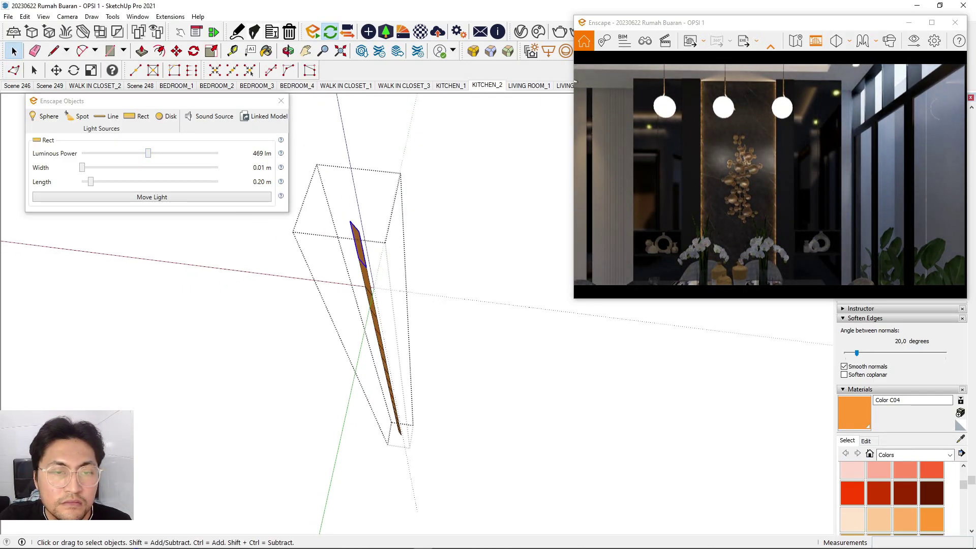
key("Escape")
key("Escape")
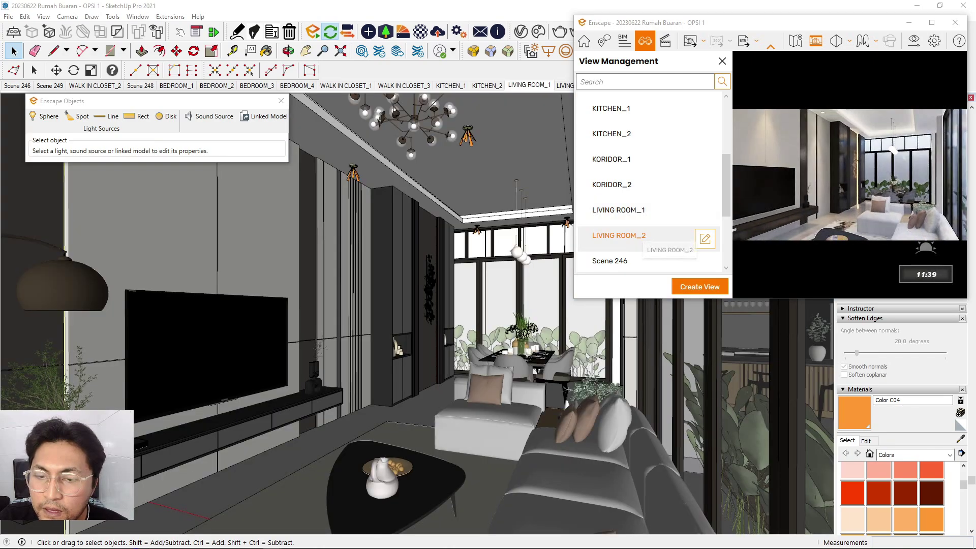
Load the LIVING ROOM_2 view in the Enscape render and close the view list.
left_click(638, 237)
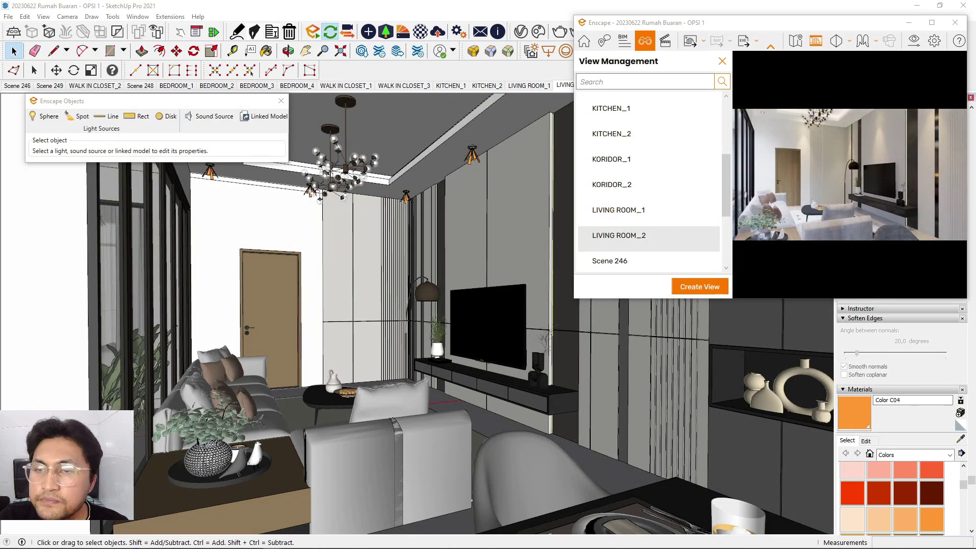
left_click(722, 61)
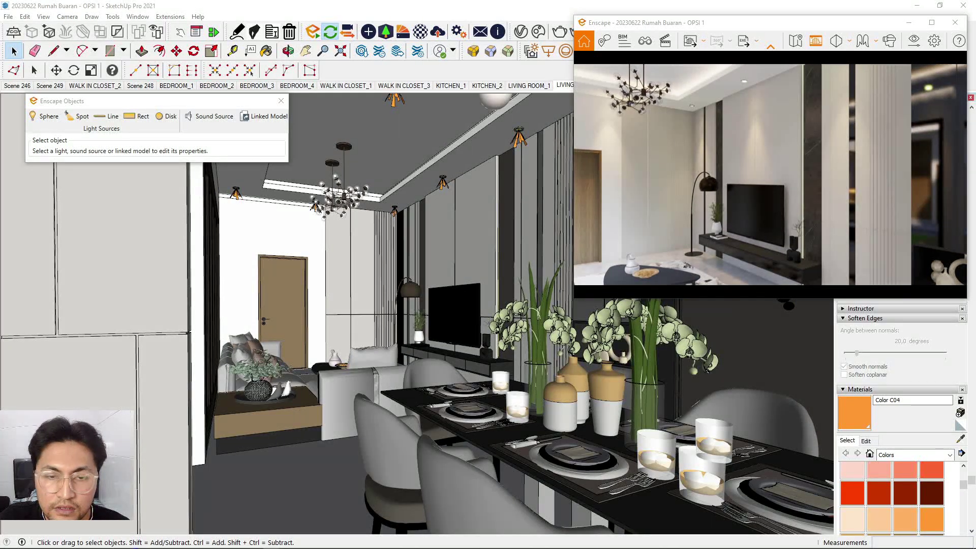
Copy both rect-light strips out of the dining feature panel's group and leave the group.
scroll(523, 225, "up", 3)
middle_click_drag(524, 225, 394, 229)
scroll(394, 229, "down", 4)
scroll(569, 217, "up", 4)
mouse_move(569, 217)
middle_mouse_down()
mouse_move(531, 224)
mouse_move(531, 234)
middle_mouse_up()
scroll(524, 235, "up", 1)
left_click(562, 226)
scroll(534, 235, "up", 3)
double_click(536, 236)
key("ctrl+a")
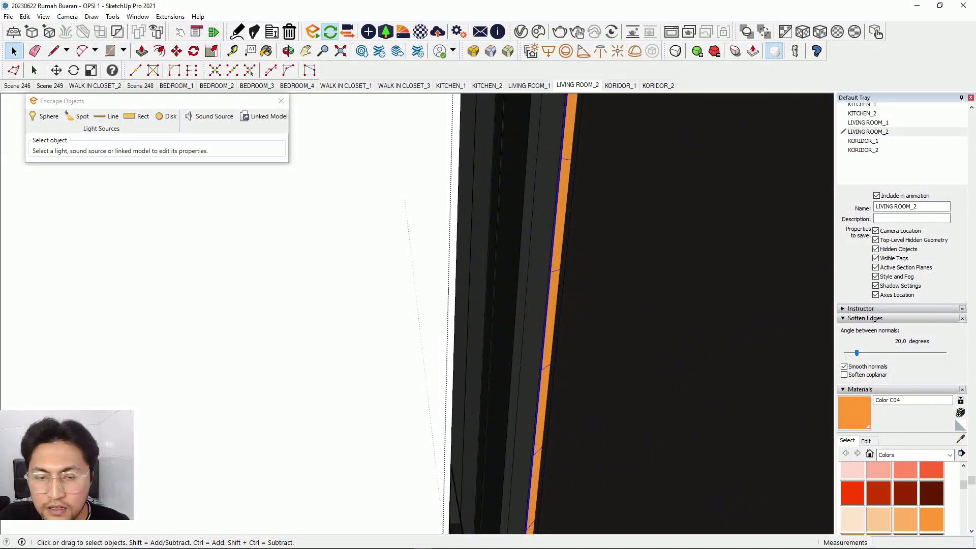
middle_click_drag(432, 270, 480, 300)
scroll(387, 300, "down", 6)
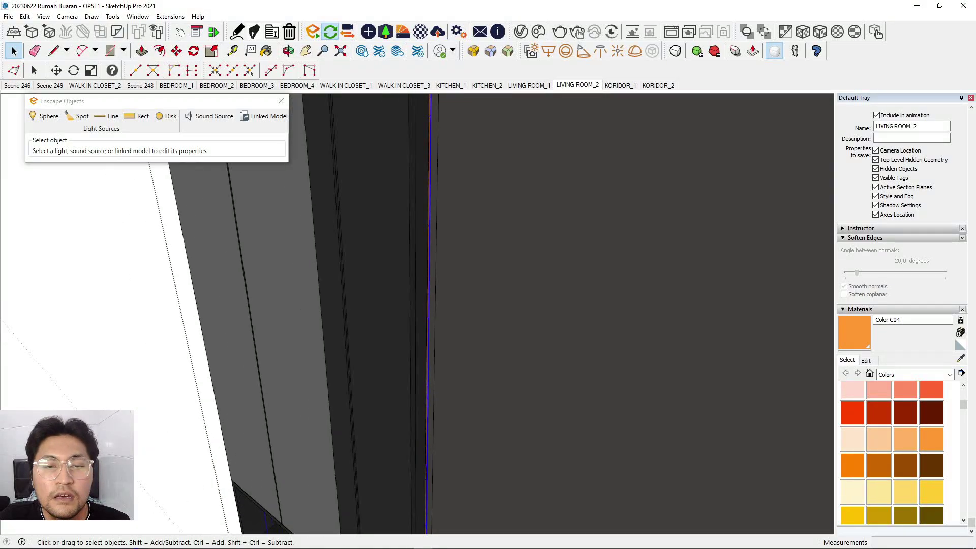
scroll(449, 371, "down", 5)
middle_click_drag(450, 244, 508, 295)
scroll(508, 244, "up", 3)
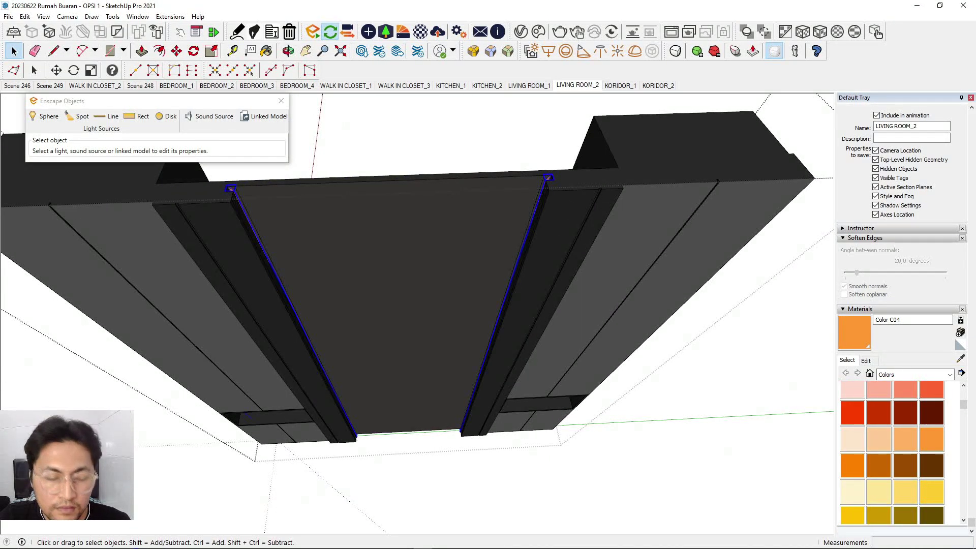
scroll(433, 305, "down", 5)
key("Escape")
key("Escape")
Go to the living room TV wall and bring the Enscape render window back above the model window.
middle_click_drag(600, 208, 546, 236)
scroll(547, 236, "down", 5)
scroll(432, 238, "up", 5)
middle_click_drag(473, 254, 401, 163)
scroll(401, 244, "up", 4)
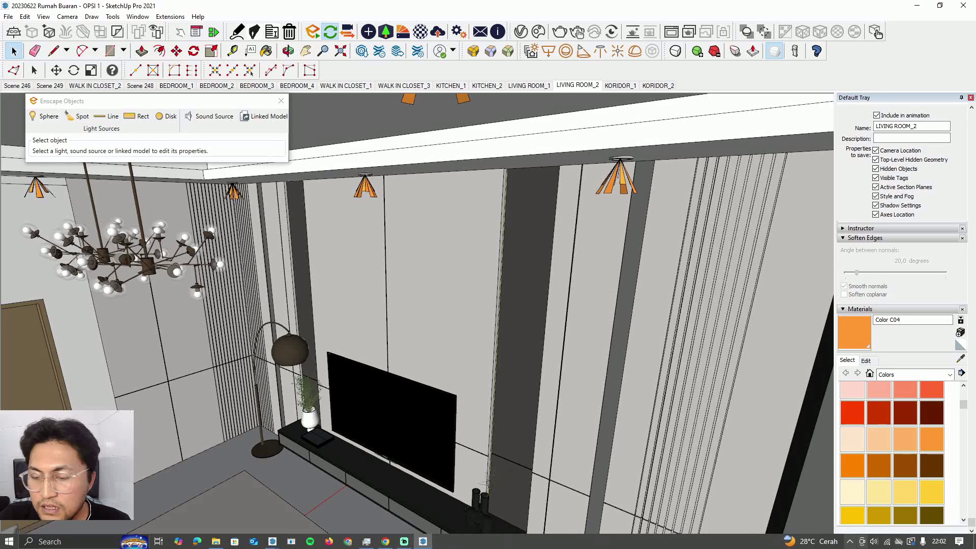
left_click(849, 541)
right_click(880, 504)
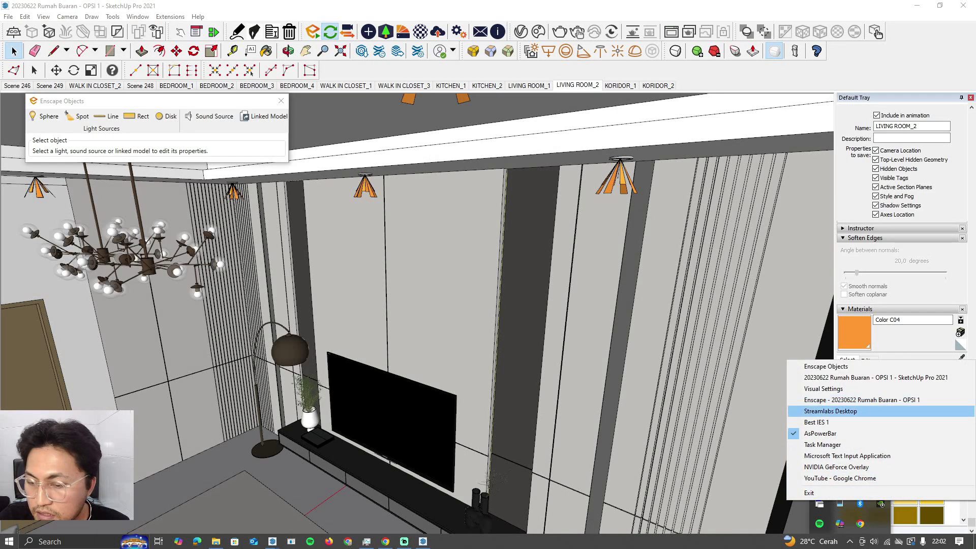
left_click(860, 398)
Paste the two light strips inside the TV wall's group, in front of its central panel.
scroll(386, 305, "down", 2)
mouse_move(386, 305)
middle_mouse_down()
mouse_move(396, 265)
mouse_move(407, 346)
middle_mouse_up()
double_click(432, 264)
scroll(396, 325, "down", 4)
middle_click_drag(356, 305, 437, 326)
scroll(366, 325, "up", 4)
middle_click_drag(366, 325, 422, 338)
scroll(432, 338, "up", 2)
key("ctrl+v")
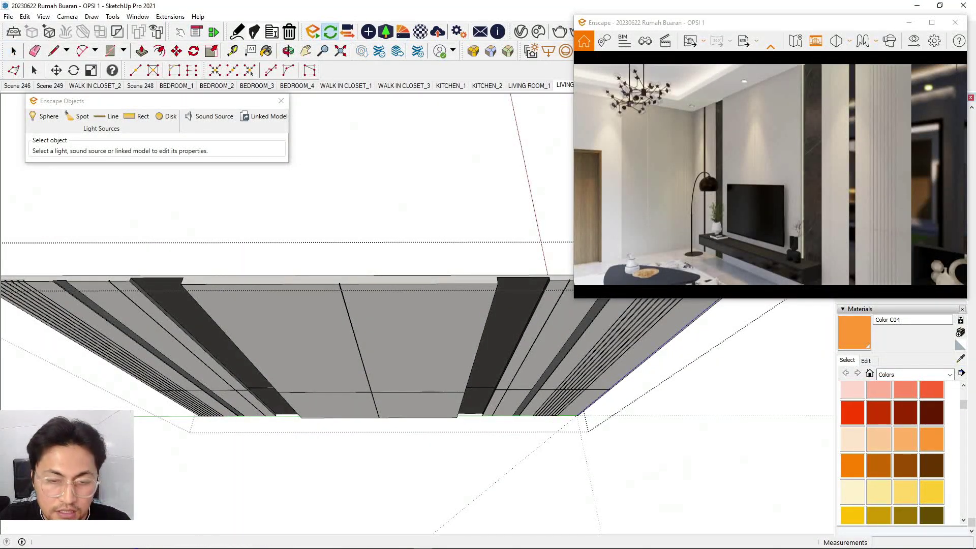
scroll(356, 335, "down", 3)
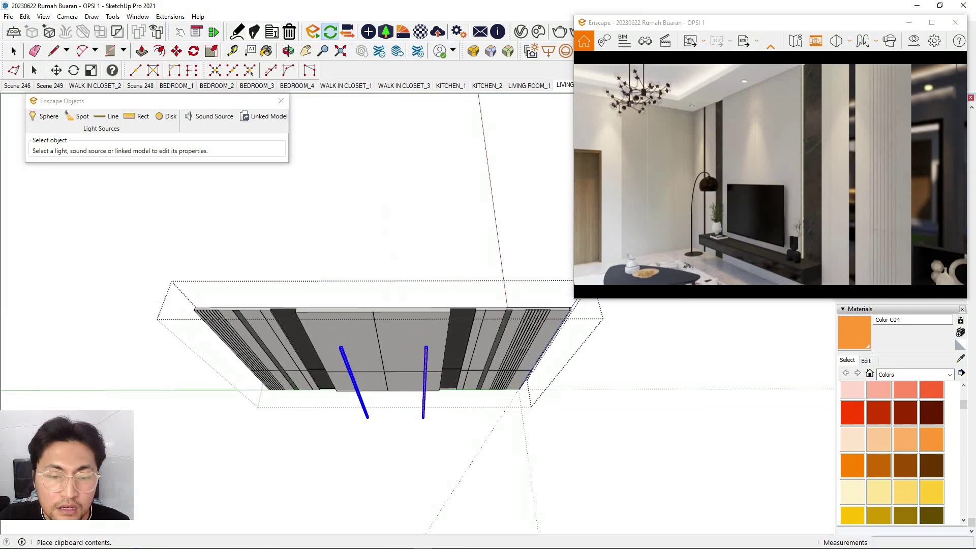
left_click(340, 345)
scroll(338, 342, "up", 6)
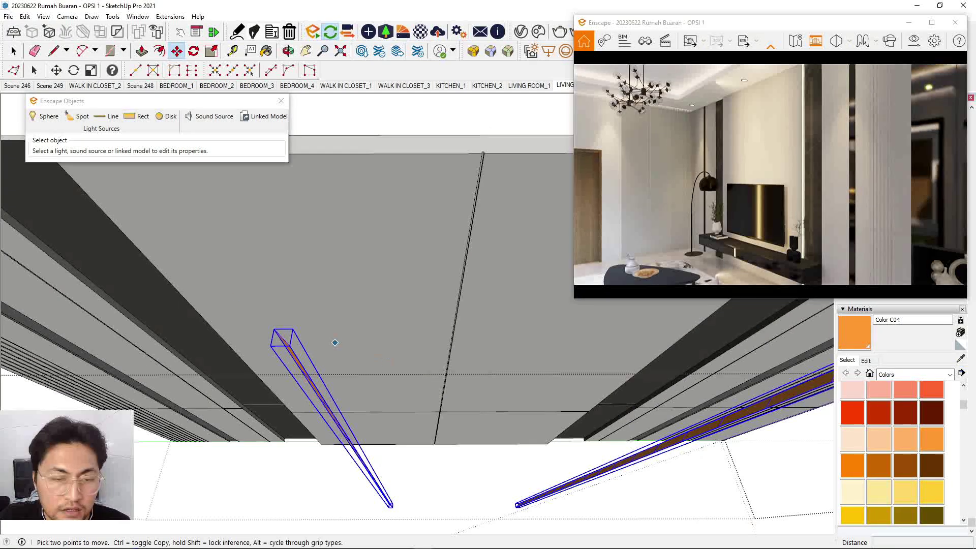
left_click(34, 70)
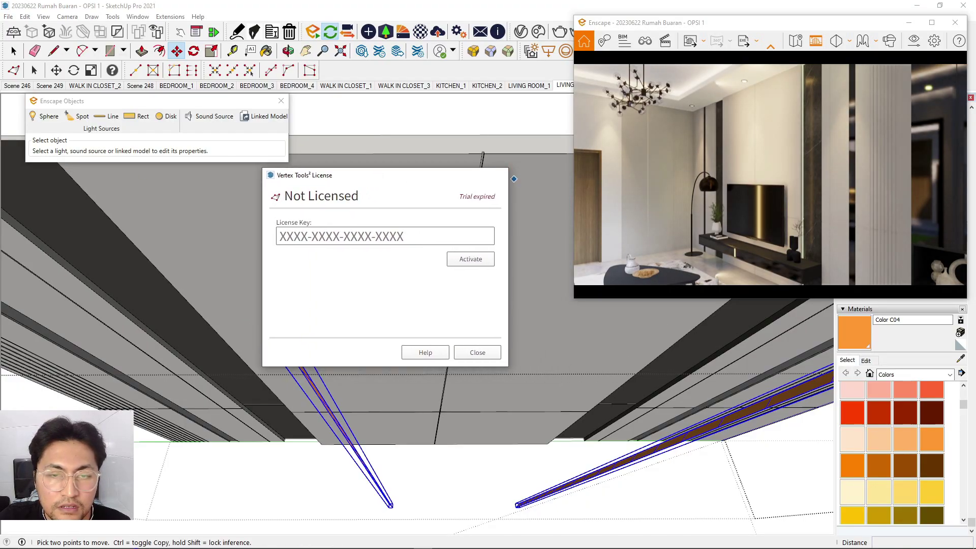
left_click(501, 174)
key("space")
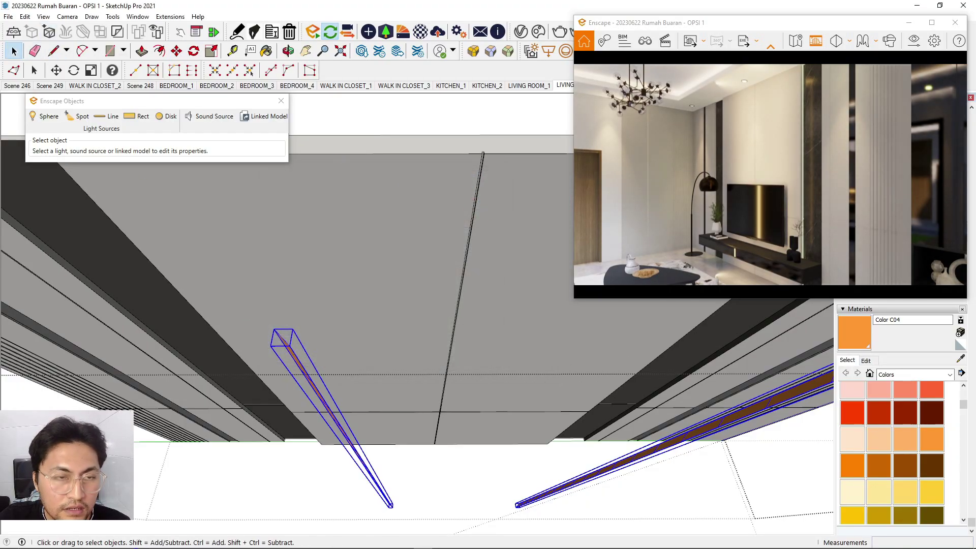
Move one pasted strip into the dark recess right of the TV panel, against the panel's side edge.
left_click(292, 351)
left_click(177, 51)
left_click(292, 329)
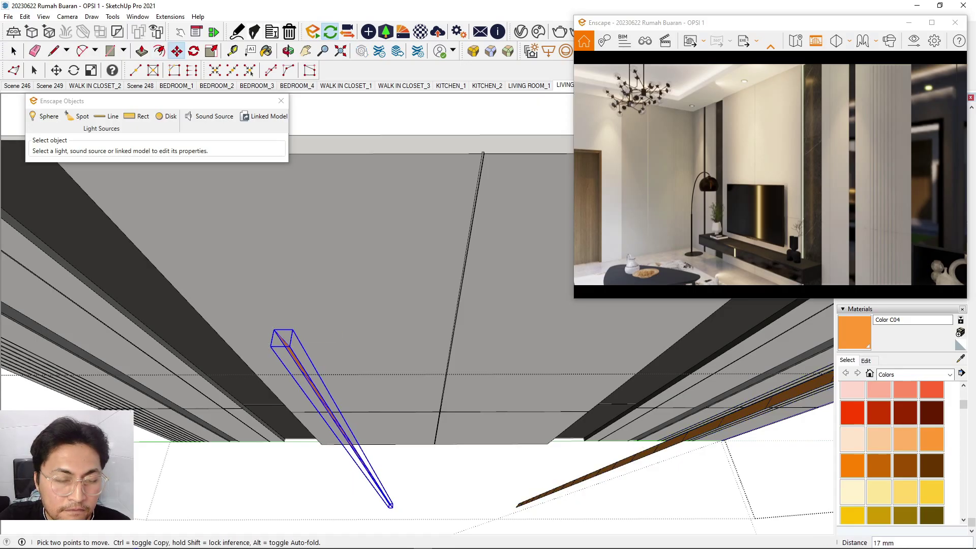
scroll(407, 376, "down", 5)
scroll(464, 320, "up", 2)
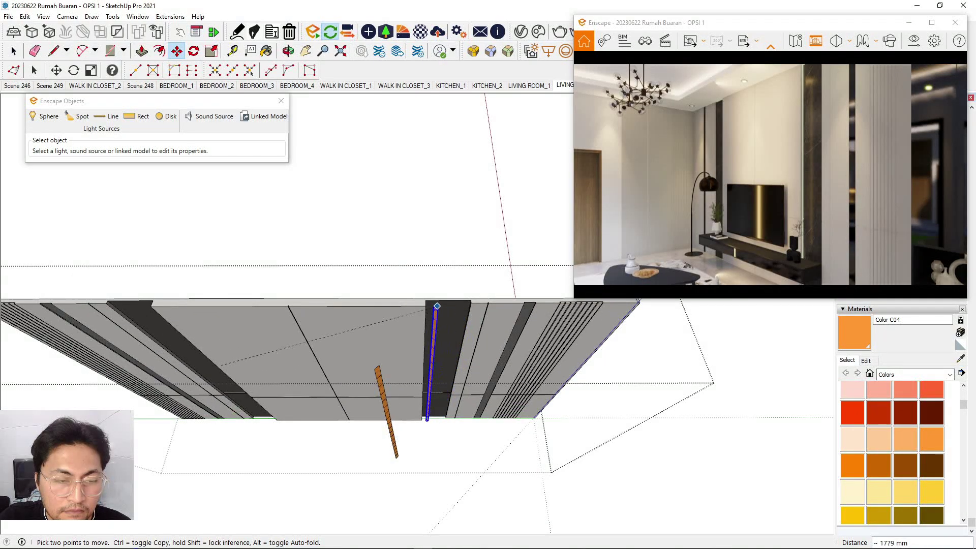
scroll(328, 308, "up", 5)
scroll(421, 291, "up", 1)
left_click(399, 292)
left_click(373, 291)
left_click(399, 291)
mouse_move(435, 312)
middle_mouse_down()
mouse_move(390, 319)
mouse_move(440, 325)
middle_mouse_up()
scroll(440, 324, "up", 1)
left_click(14, 51)
middle_click_drag(356, 315, 424, 314)
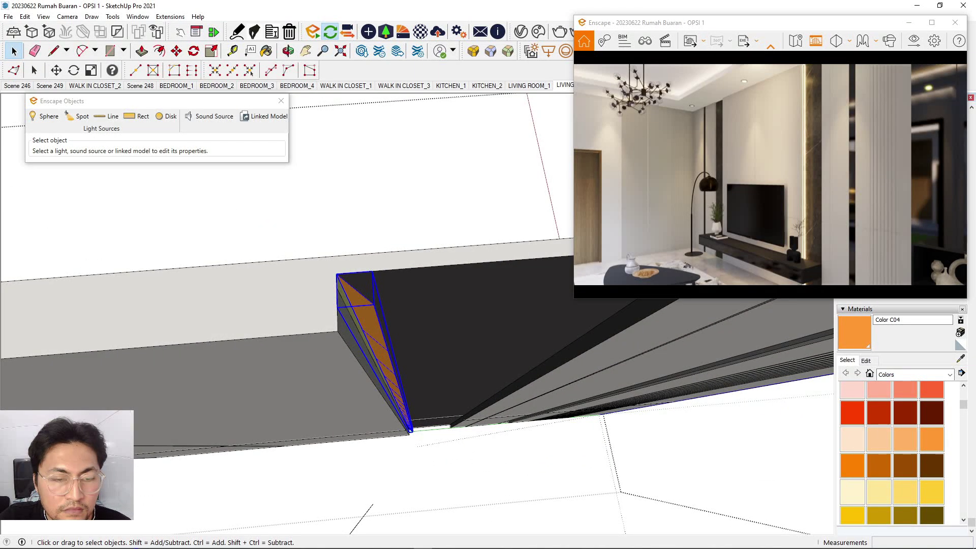
right_click(385, 336)
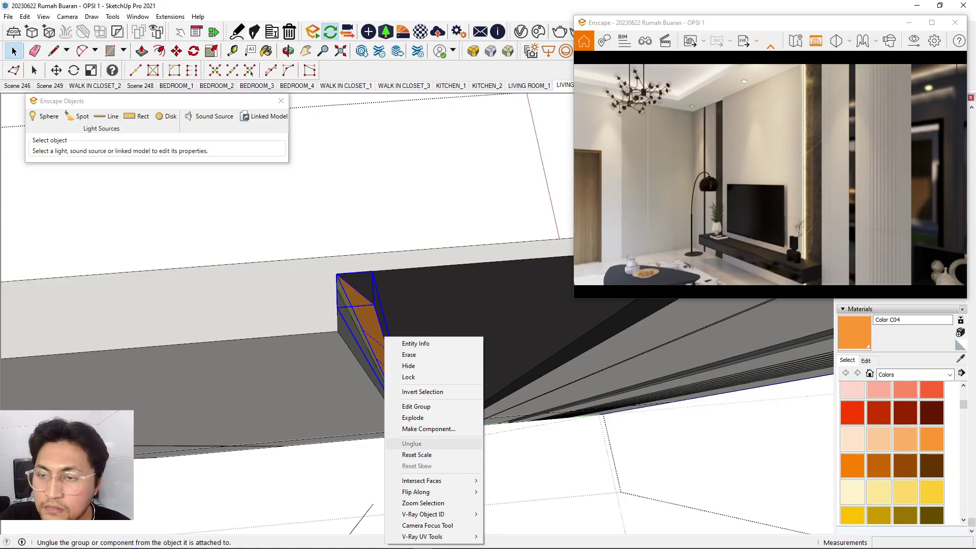
left_click(422, 218)
Move the other pasted strip into the dark recess left of the TV panel, against the panel's side edge.
scroll(417, 271, "down", 5)
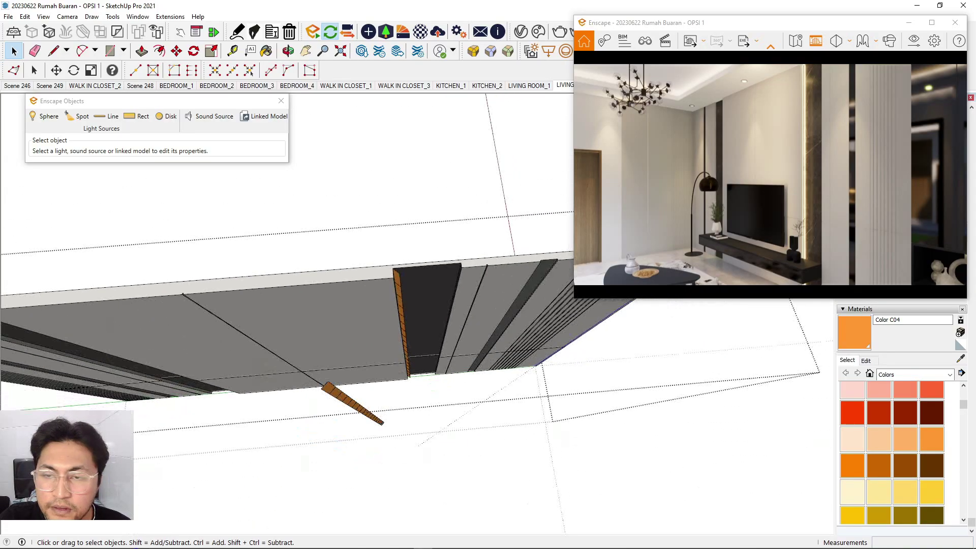
scroll(417, 271, "down", 2)
scroll(351, 351, "up", 5)
key("m")
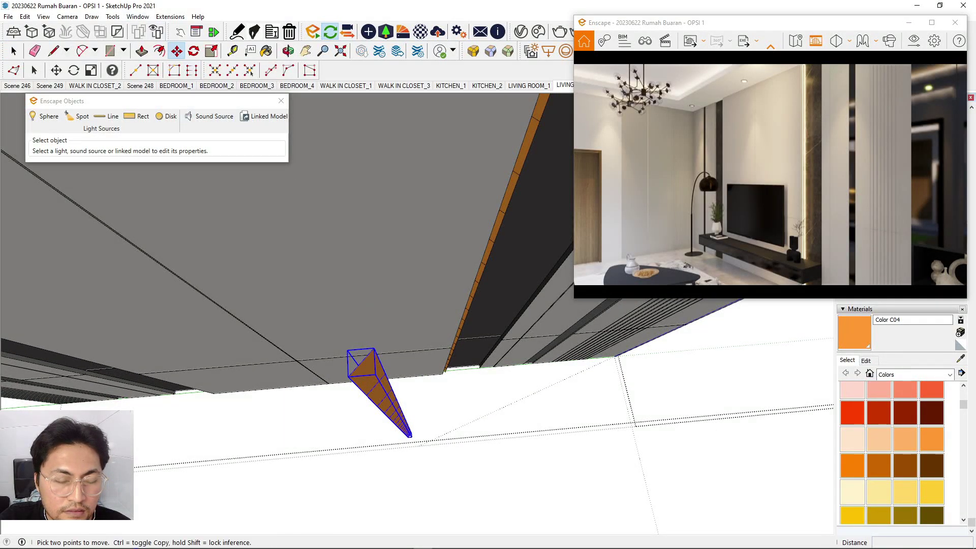
left_click(374, 348)
scroll(437, 351, "down", 6)
scroll(282, 307, "up", 5)
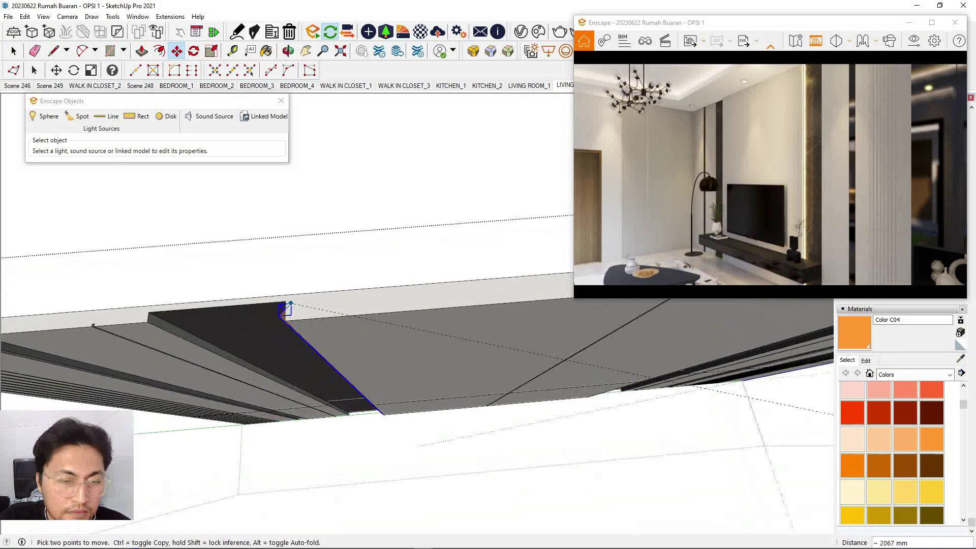
left_click(286, 302)
key("space")
Check a rect light nested inside the second TV wall strip and leave the groups.
middle_click_drag(305, 325, 278, 305)
scroll(285, 330, "up", 2)
double_click(285, 316)
left_click(286, 317)
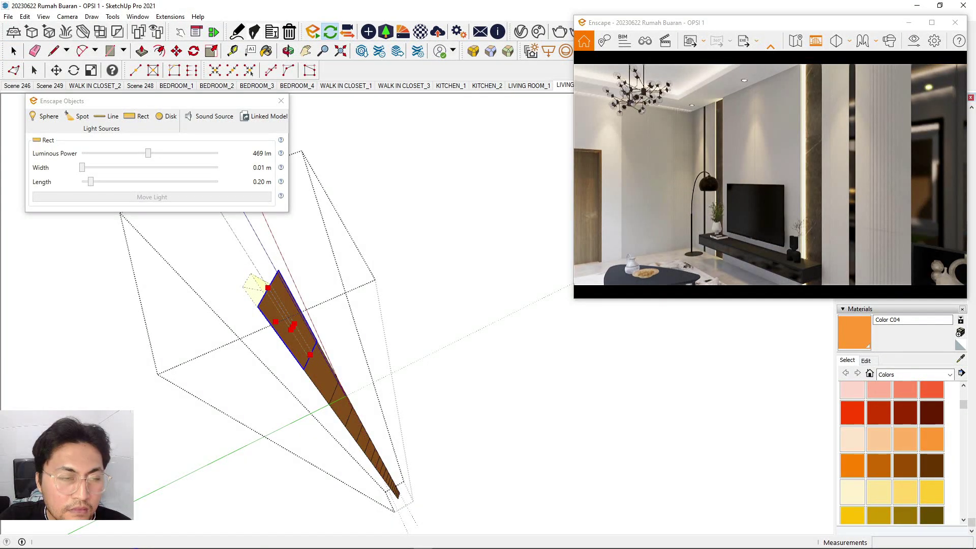
left_click(14, 51)
key("Escape")
key("Escape")
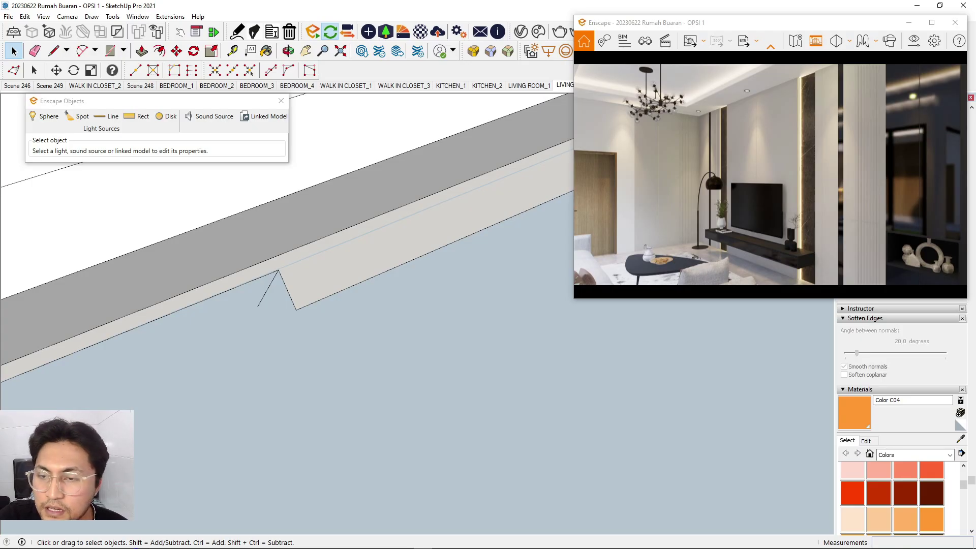
Open the arc floor lamp's nested groups beside the TV wall and select its shade.
scroll(275, 267, "down", 8)
mouse_move(276, 269)
middle_mouse_down()
mouse_move(317, 338)
mouse_move(343, 251)
middle_mouse_up()
scroll(342, 251, "down", 5)
scroll(328, 483, "up", 3)
scroll(350, 437, "down", 4)
mouse_move(328, 483)
middle_mouse_down()
mouse_move(359, 417)
mouse_move(373, 259)
middle_mouse_up()
scroll(356, 442, "up", 4)
scroll(365, 287, "up", 4)
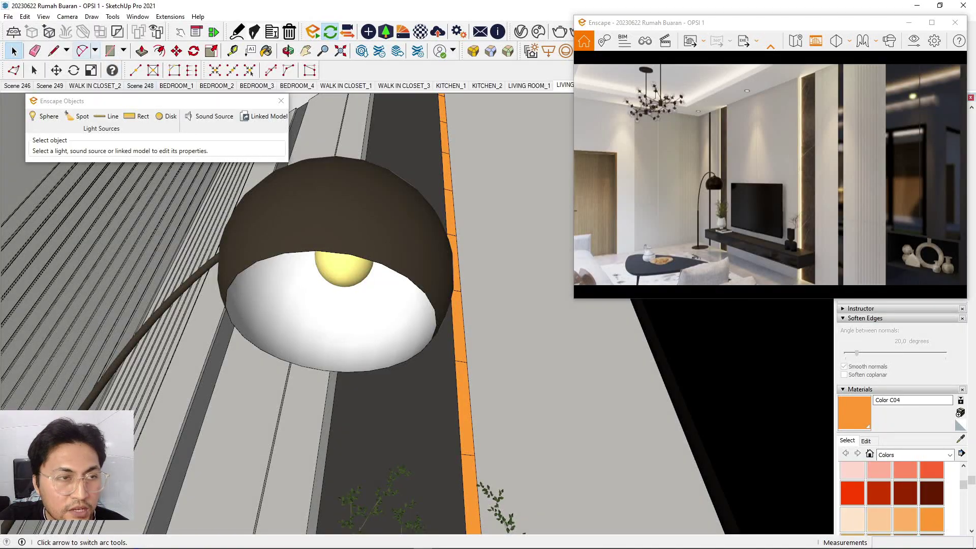
scroll(350, 236, "down", 2)
double_click(350, 236)
scroll(349, 236, "down", 3)
middle_click_drag(350, 236, 355, 249)
left_click(354, 249)
scroll(305, 244, "up", 2)
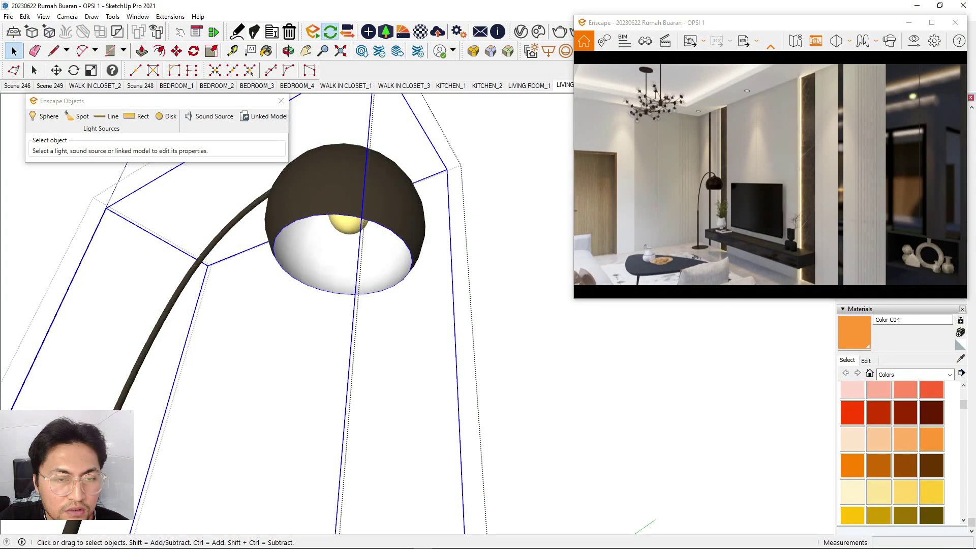
double_click(330, 254)
left_click(330, 254)
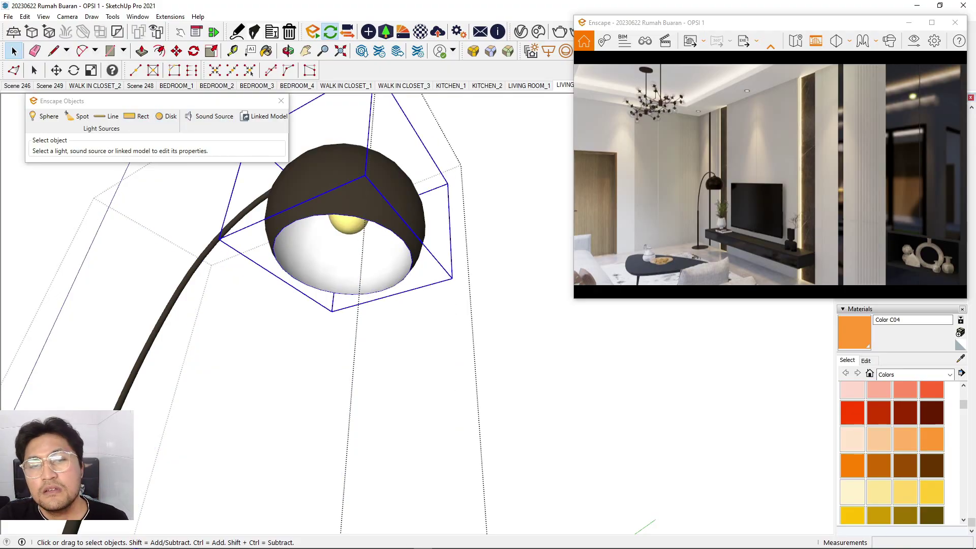
key("l")
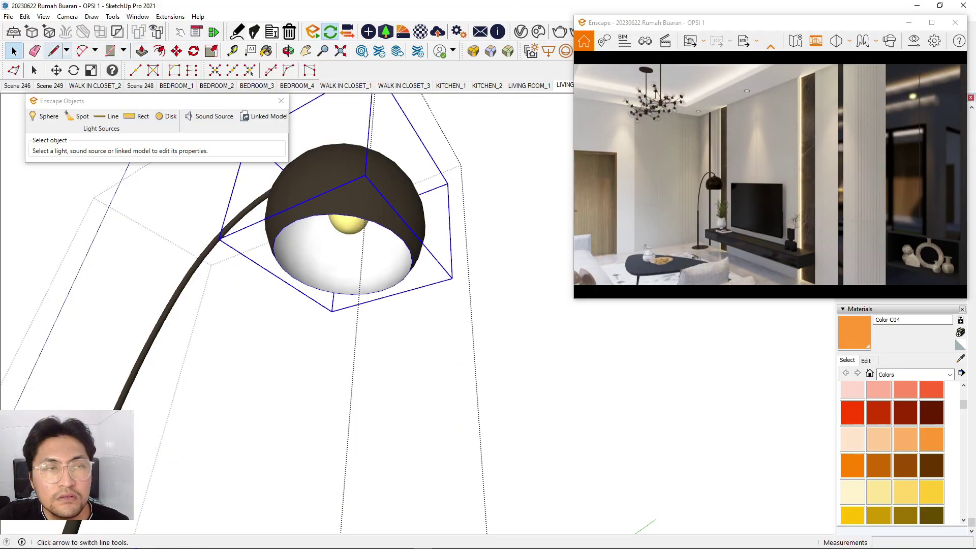
left_click(349, 229)
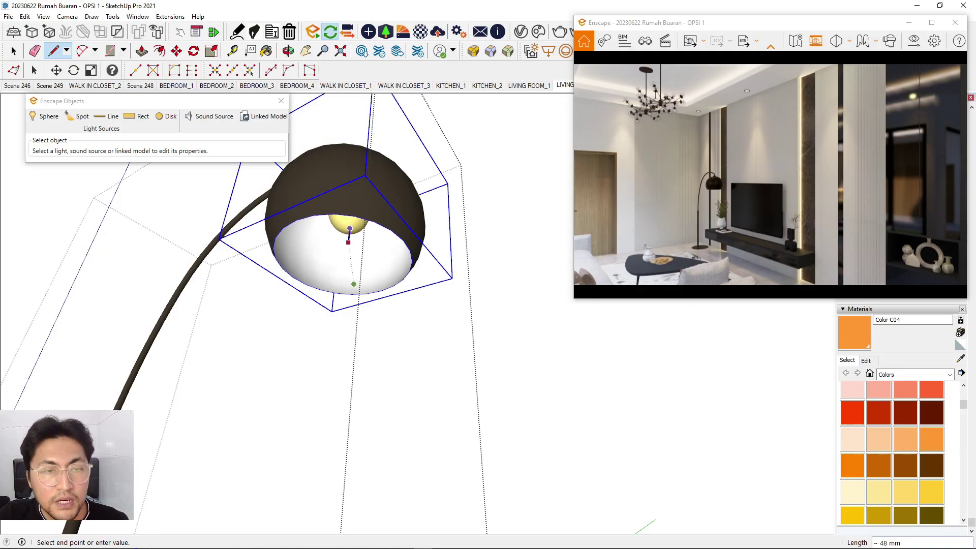
middle_click_drag(347, 252, 339, 305)
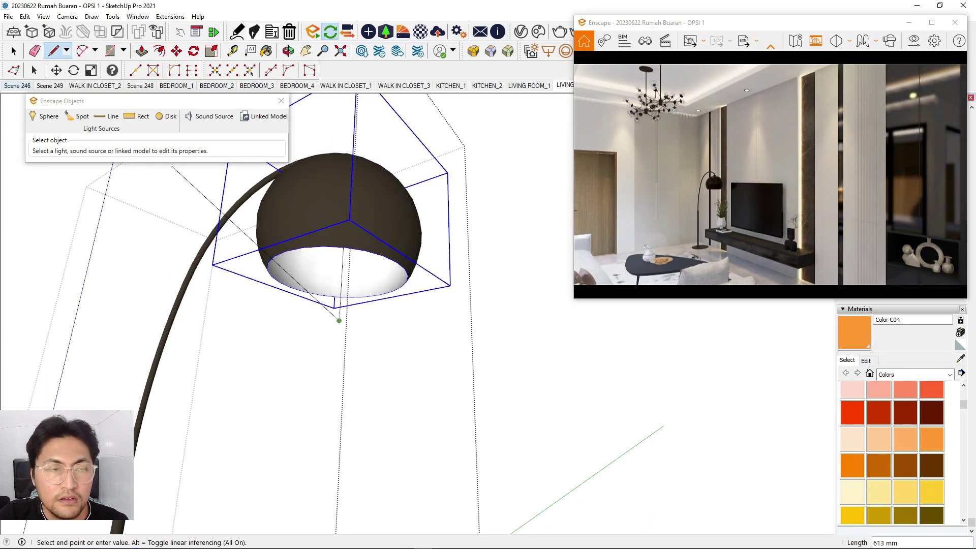
left_click(14, 51)
middle_click_drag(340, 333, 348, 290)
scroll(347, 289, "up", 3)
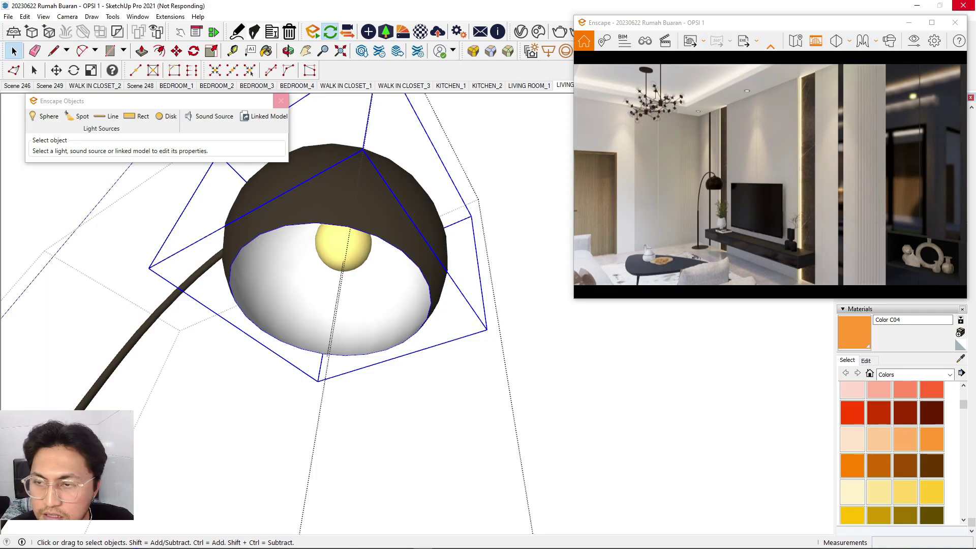
Draw a vertical guide line downward from the bulb's lowest point inside the floor lamp's shade.
left_click(54, 51)
left_click(344, 262)
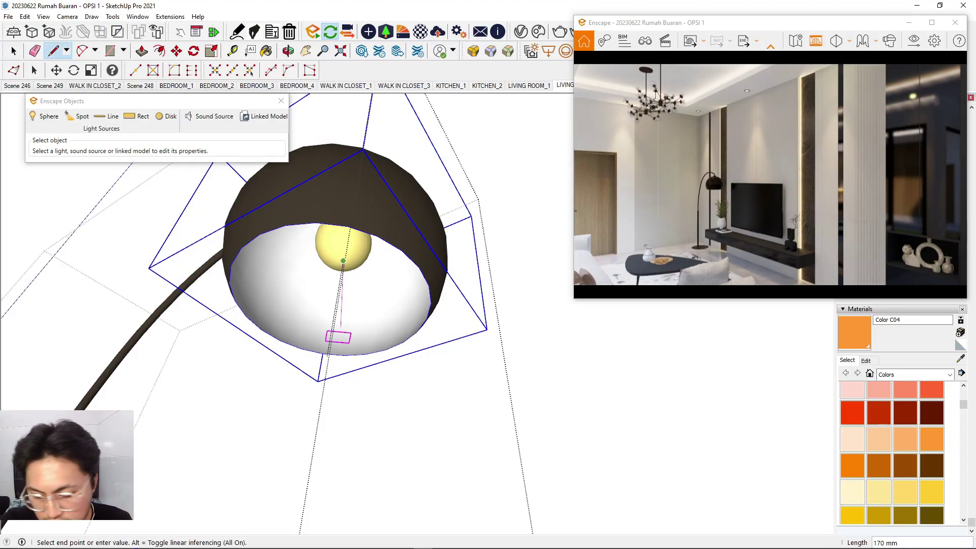
middle_click_drag(334, 325, 330, 354)
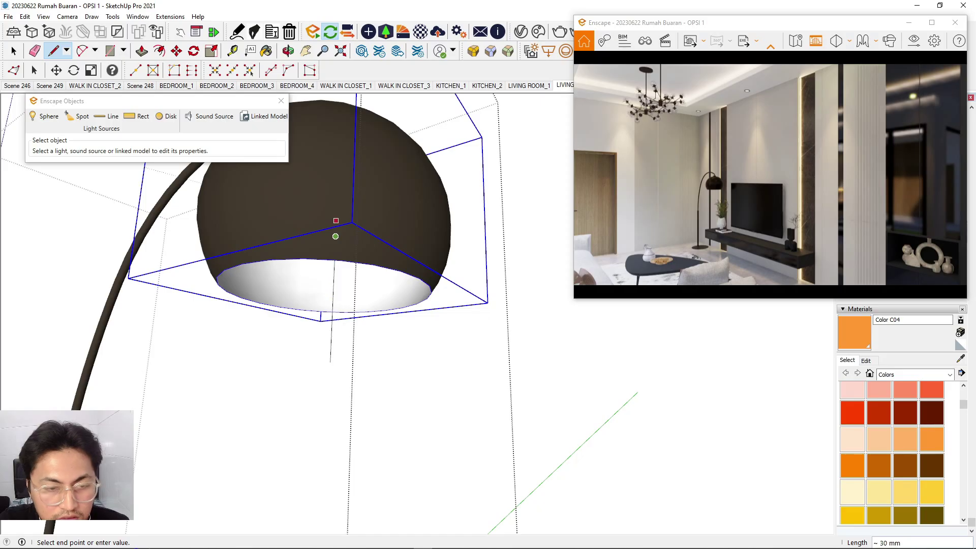
left_click(14, 51)
middle_click_drag(310, 320, 304, 274)
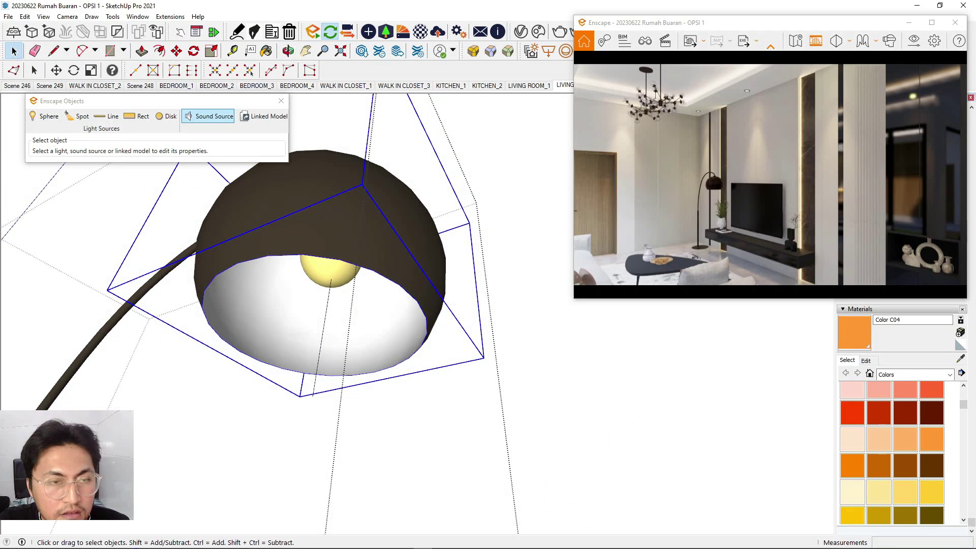
Place an Enscape disk light at the bulb's lowest point, aimed downward along the guide line.
left_click(167, 116)
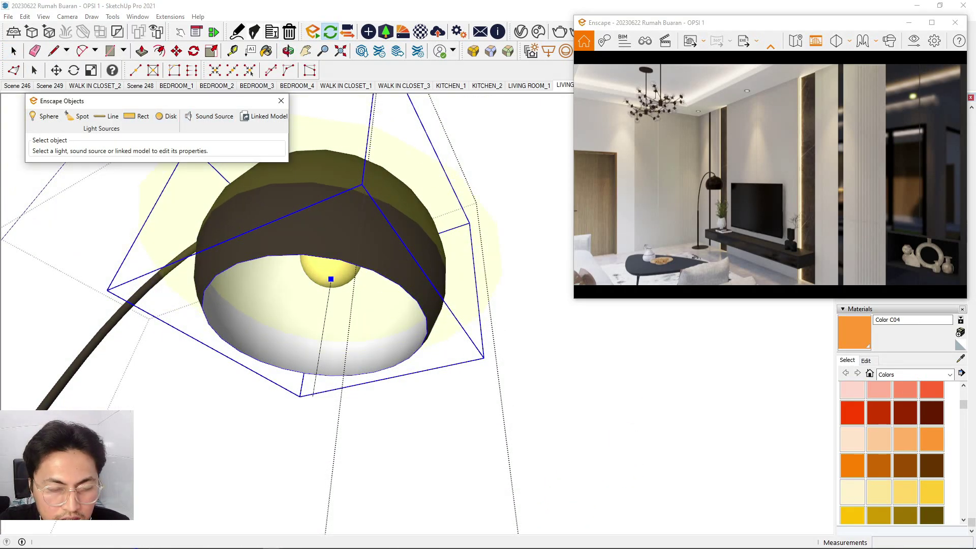
left_click(330, 279)
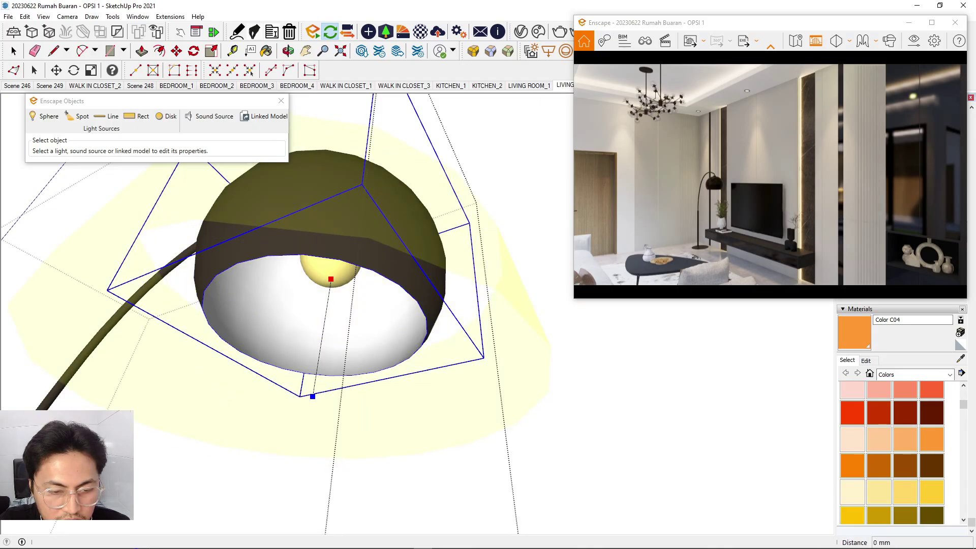
left_click(312, 396)
scroll(323, 319, "down", 5)
middle_click_drag(323, 318, 332, 366)
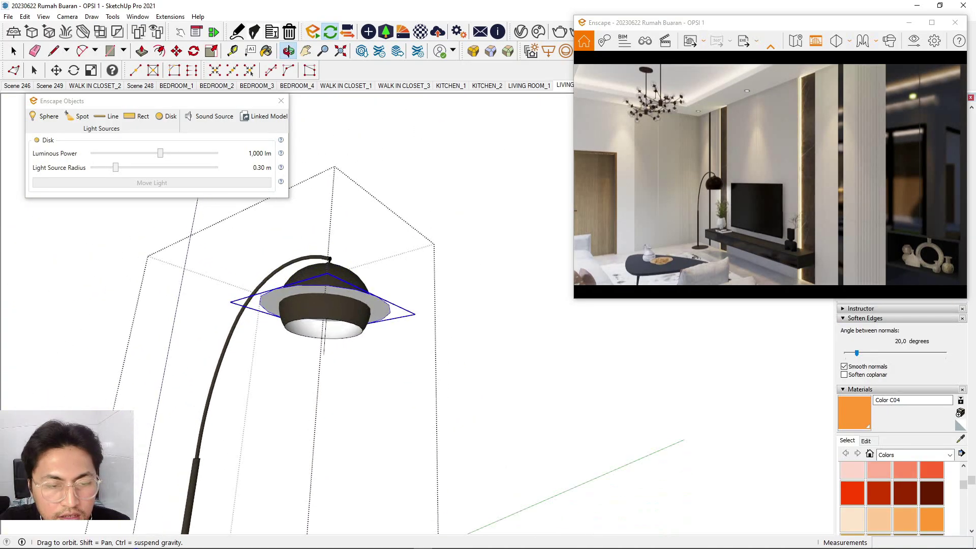
middle_click_drag(350, 330, 356, 320)
scroll(356, 320, "up", 3)
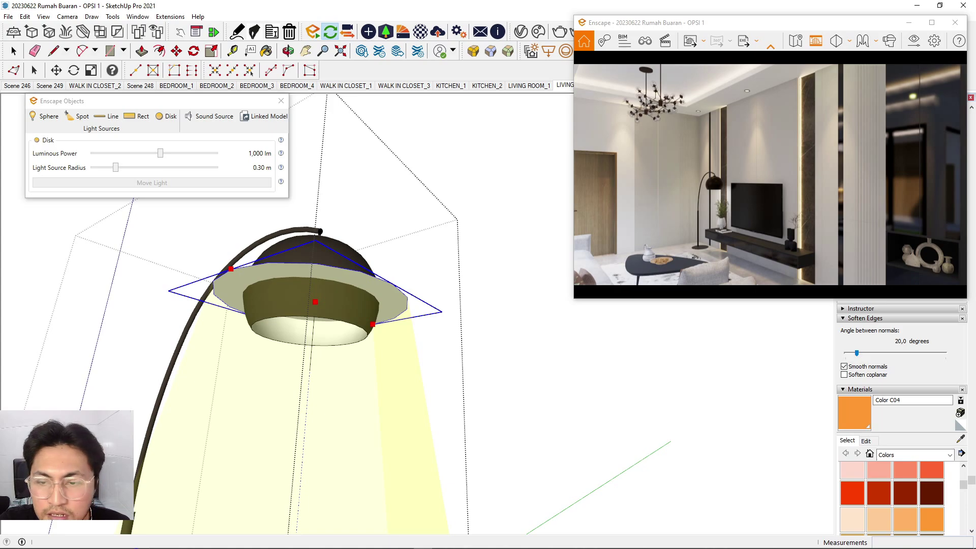
key("space")
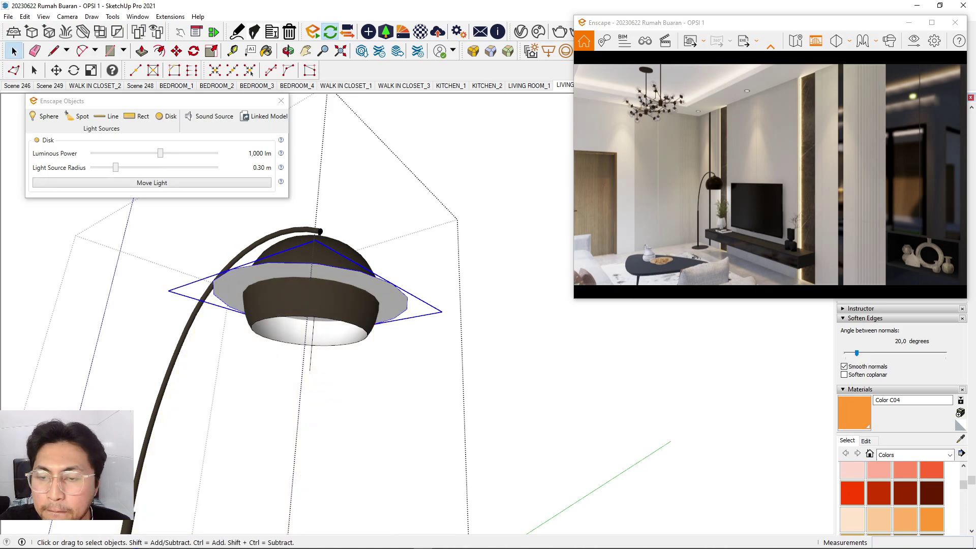
Paint the disk light with the orange Color C04 and reduce its light source radius to 0.18 m.
scroll(769, 174, "up", 5)
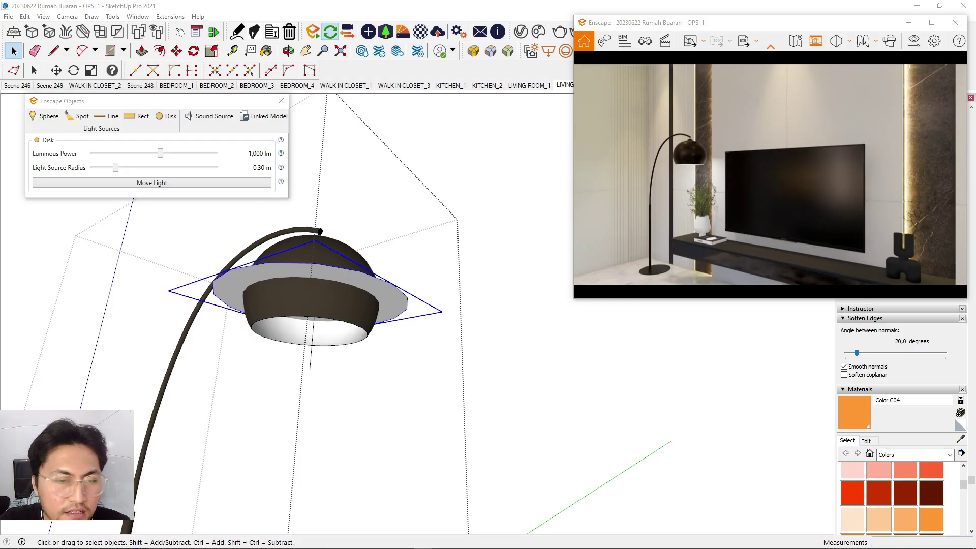
scroll(333, 346, "up", 3)
middle_click_drag(333, 346, 348, 316)
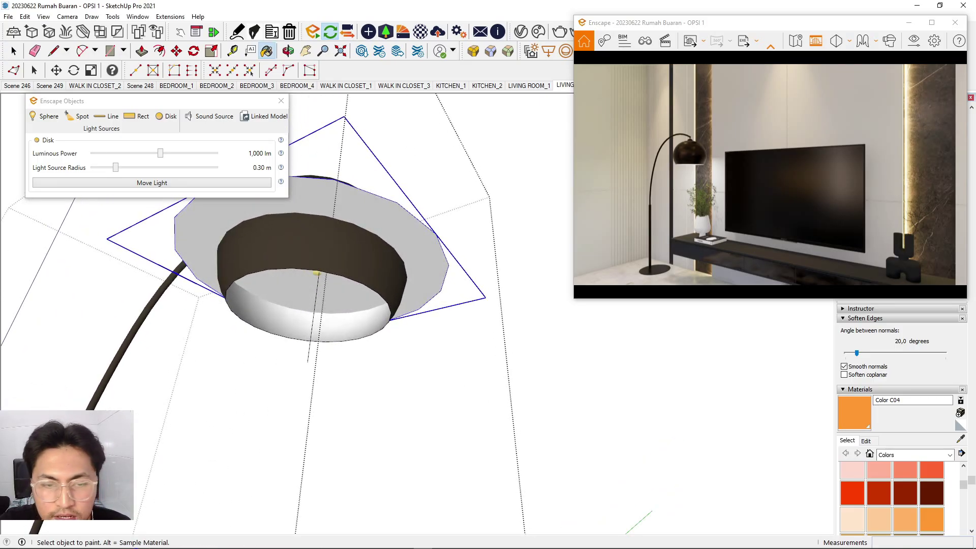
left_click(308, 291)
key("space")
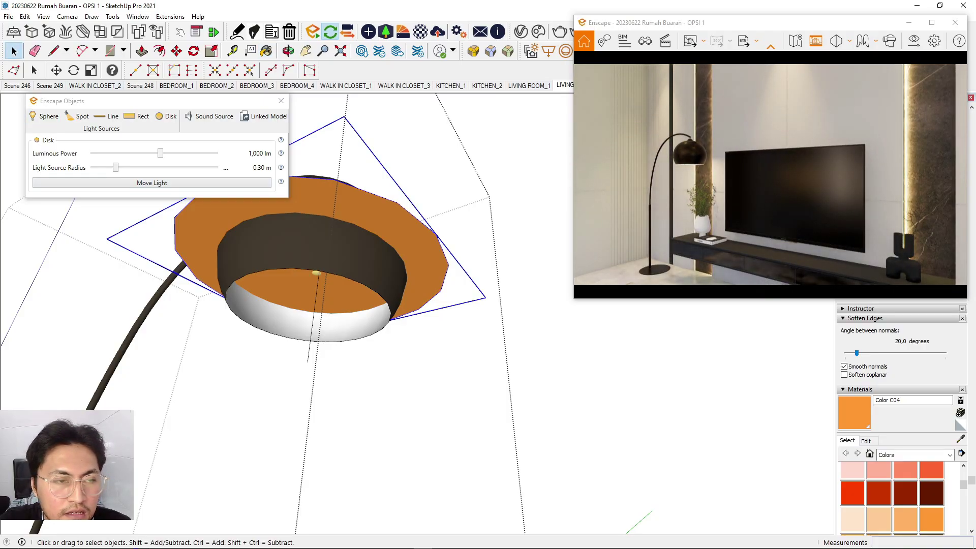
left_click_drag(115, 168, 106, 167)
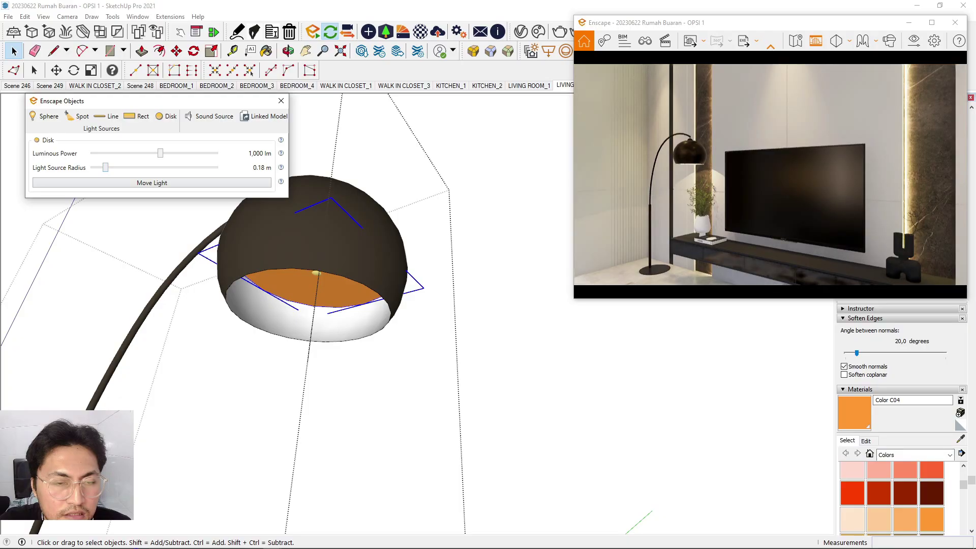
Move the disk light straight down below the shade's opening and set its luminous power to 2,245 lm.
left_click(177, 51)
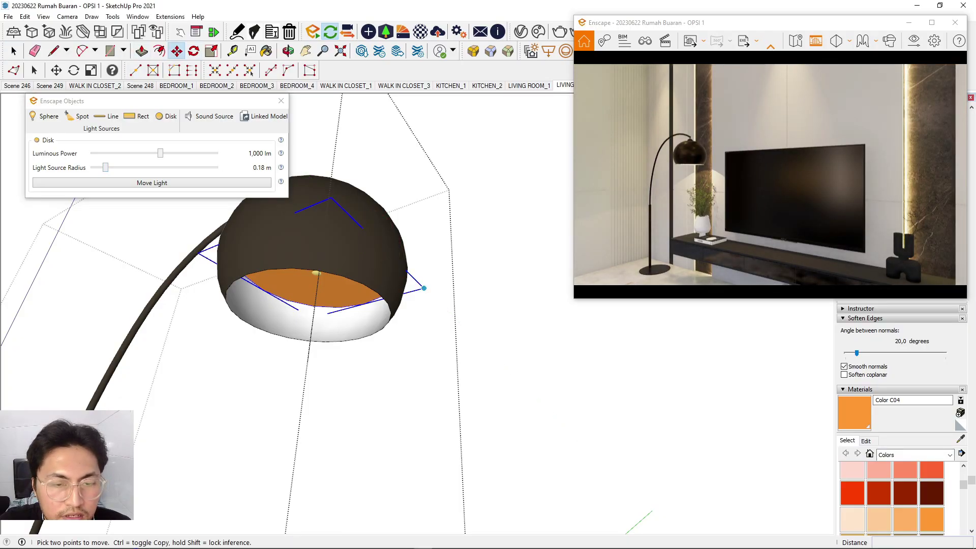
left_click(424, 289)
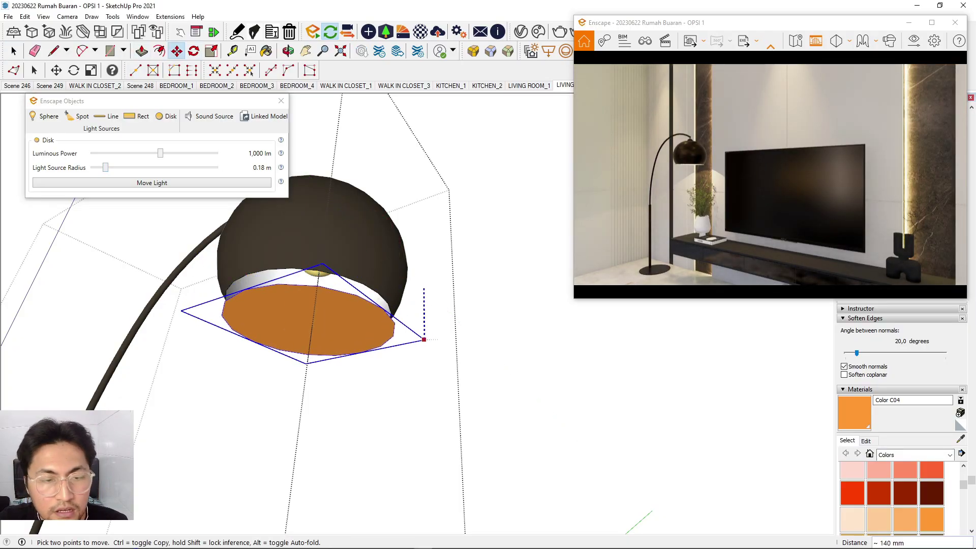
left_click(438, 346)
middle_click_drag(437, 346, 436, 403)
left_click(14, 51)
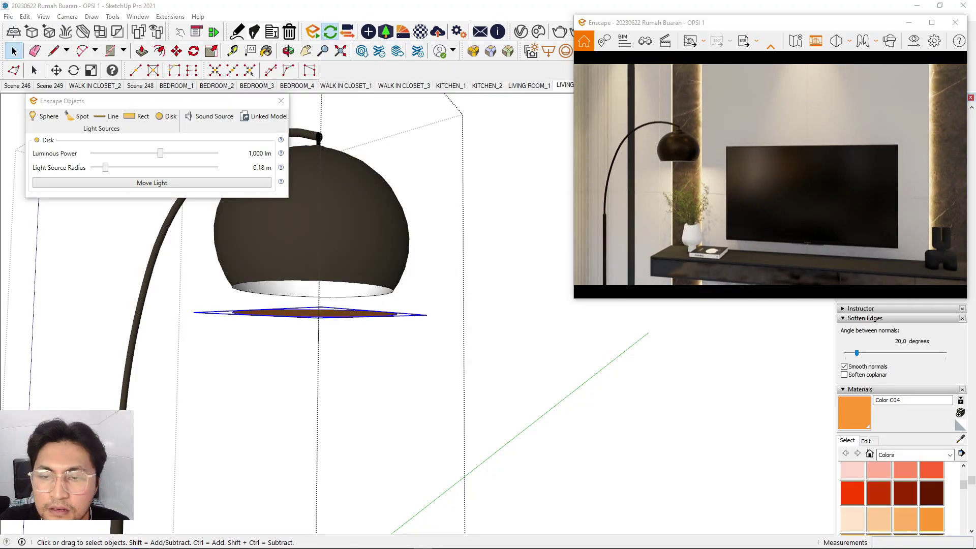
left_click_drag(160, 153, 168, 153)
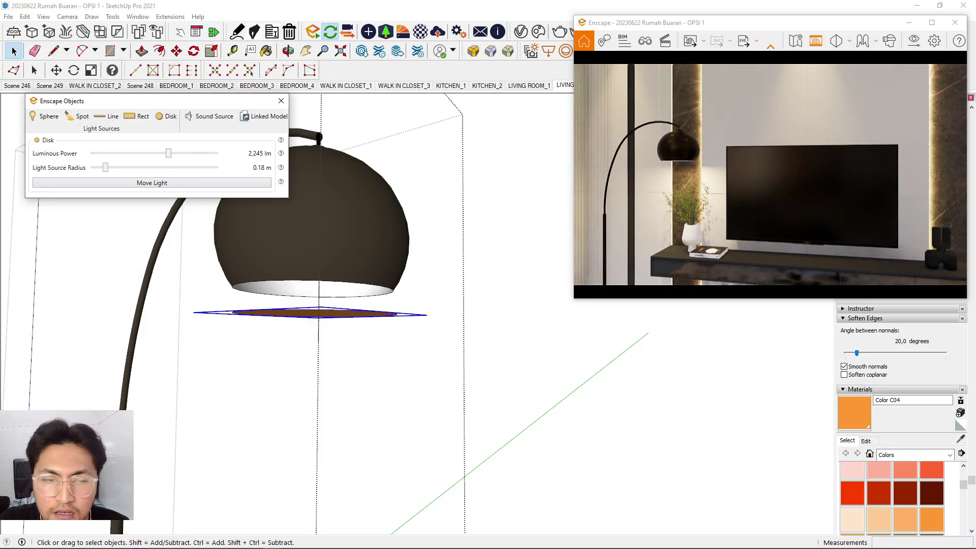
Move the disk light up about 49 mm into the shade's opening and set its light source radius to 0.15 m.
left_click(14, 50)
middle_click_drag(305, 346, 333, 323)
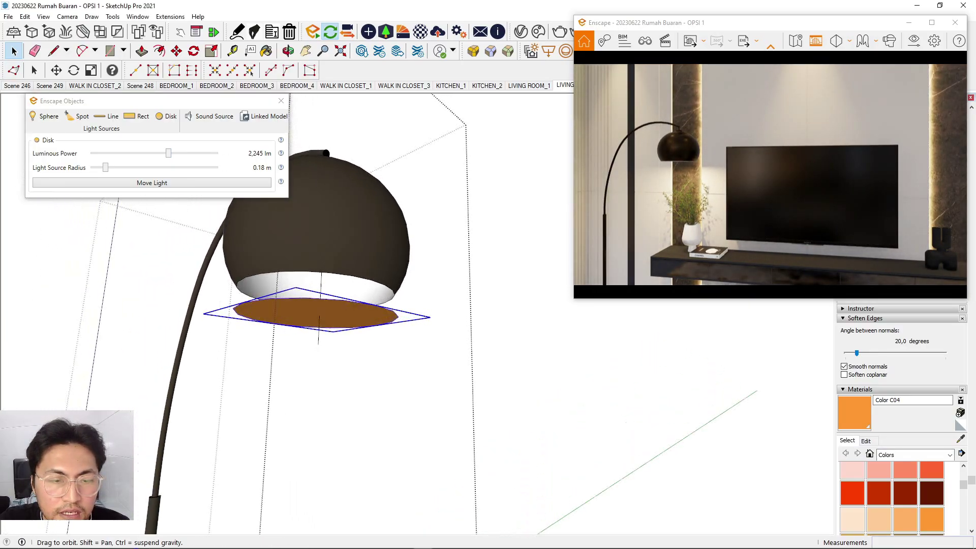
middle_click_drag(371, 350, 379, 350)
key("m")
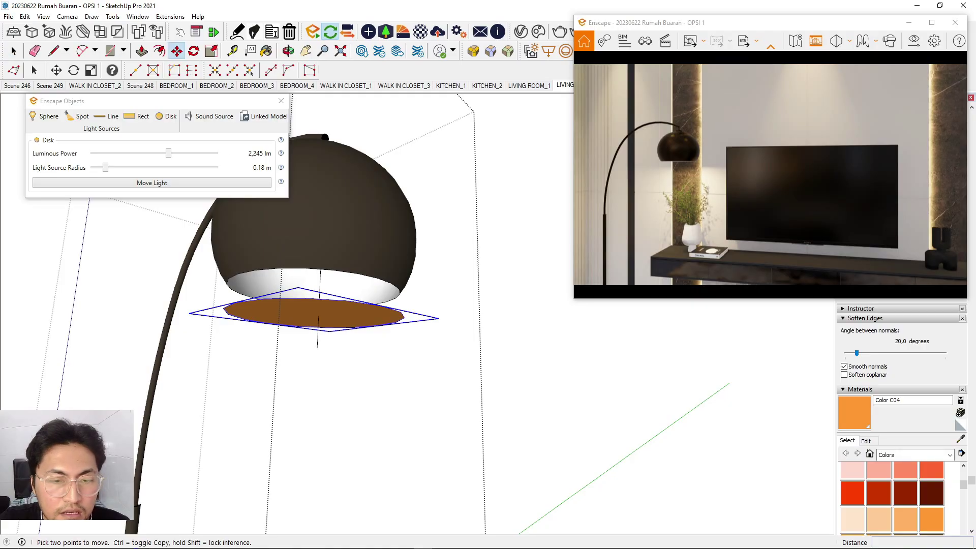
left_click(438, 318)
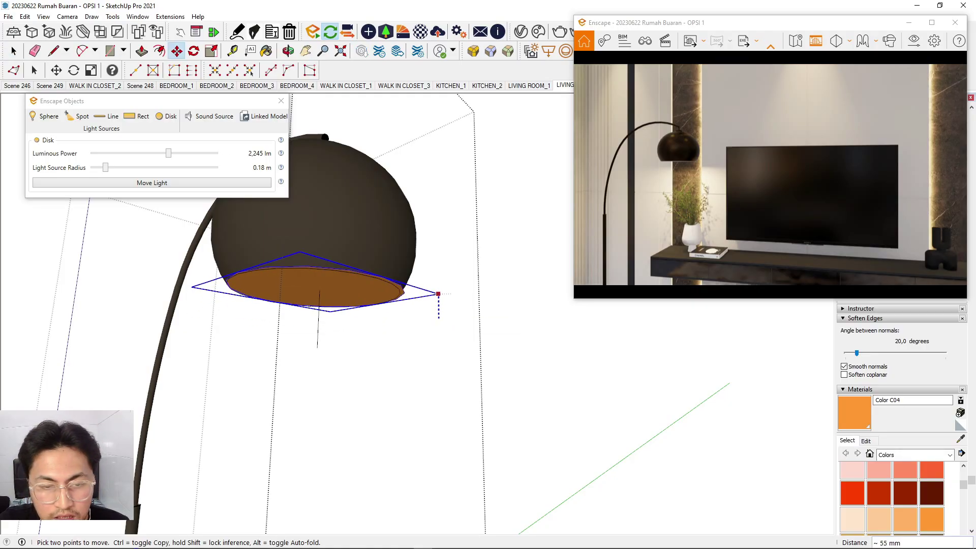
left_click(438, 296)
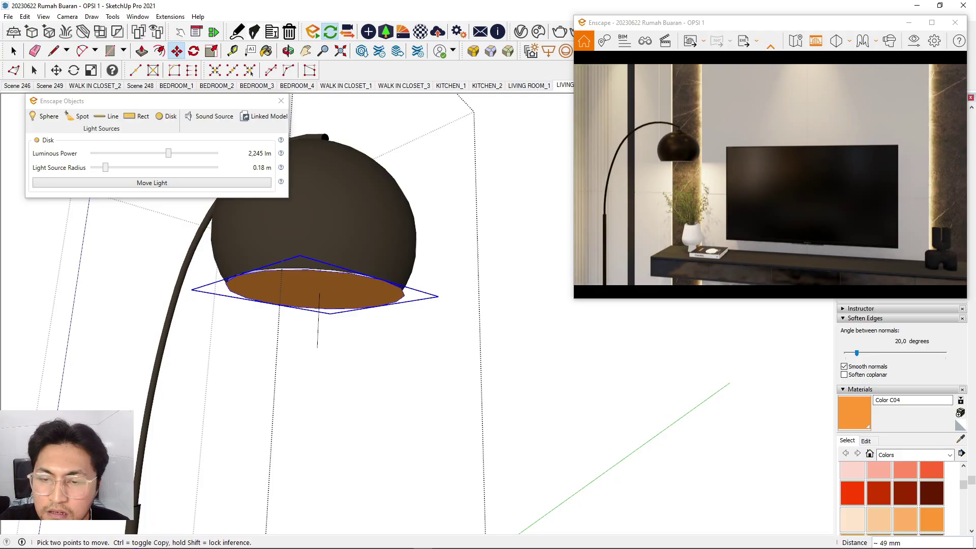
left_click_drag(106, 167, 102, 167)
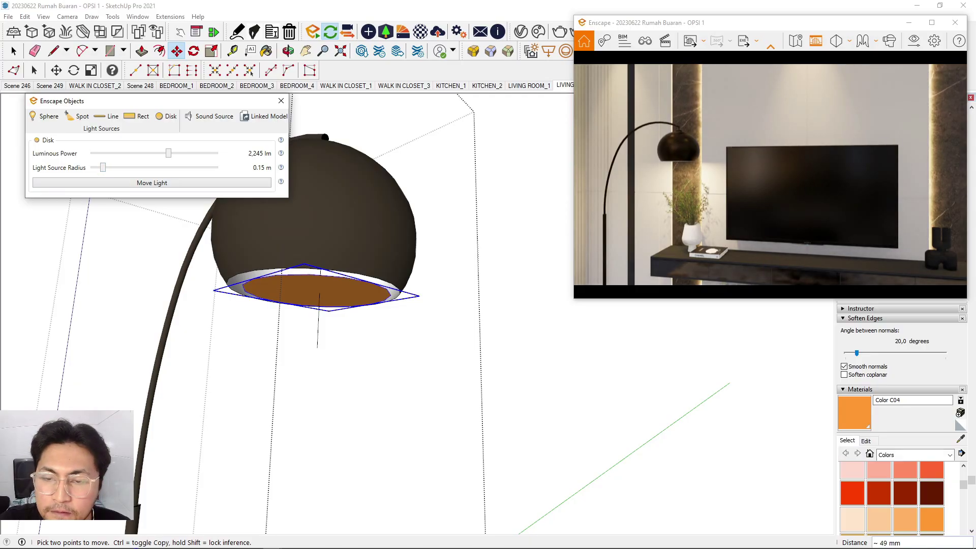
Tune the disk light's luminous power against the live render, trying 2,748 lm and settling on 2,029 lm.
scroll(770, 175, "down", 4)
mouse_move(770, 174)
right_mouse_down()
mouse_move(656, 173)
mouse_move(767, 181)
mouse_move(783, 165)
right_mouse_up()
scroll(770, 174, "down", 3)
left_click_drag(168, 153, 170, 153)
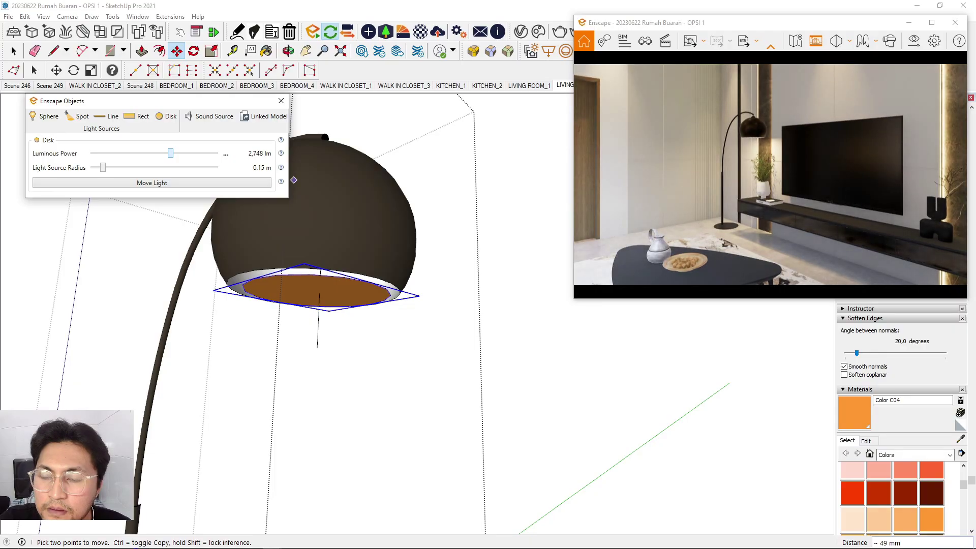
scroll(770, 175, "down", 3)
left_click_drag(770, 174, 868, 170)
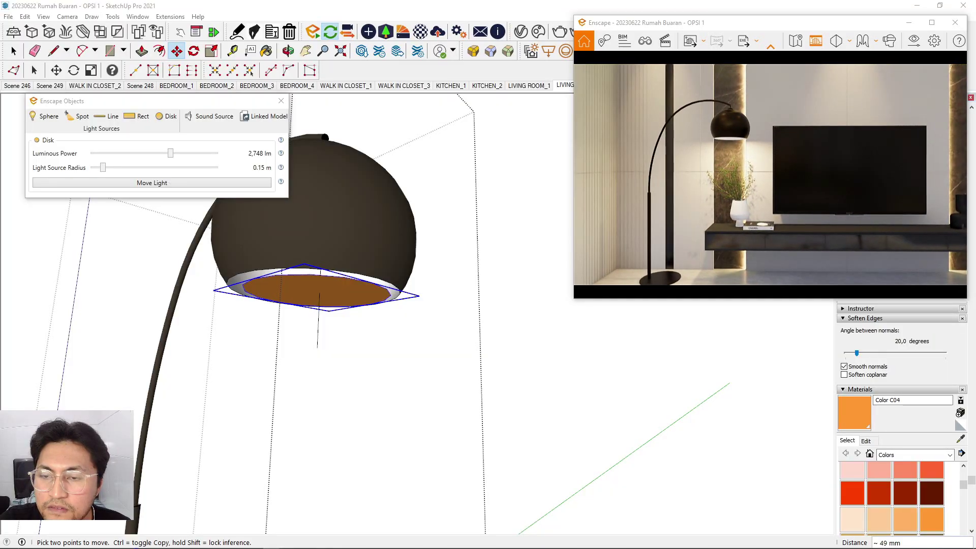
left_click_drag(170, 153, 167, 153)
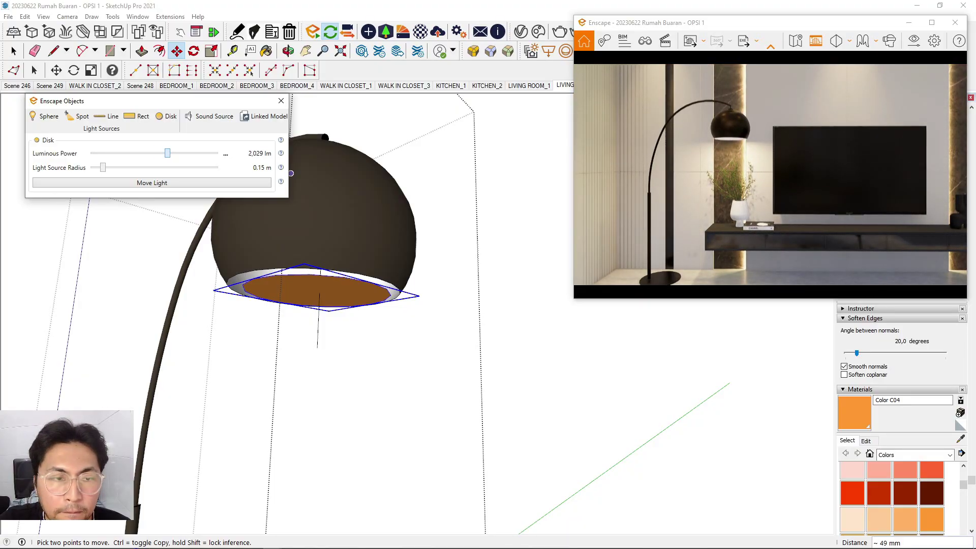
Examine the lit floor lamp and TV wall in the live render from farther back in the living room.
right_click_drag(793, 183, 745, 175)
scroll(769, 175, "down", 3)
scroll(770, 174, "up", 2)
scroll(770, 174, "down", 2)
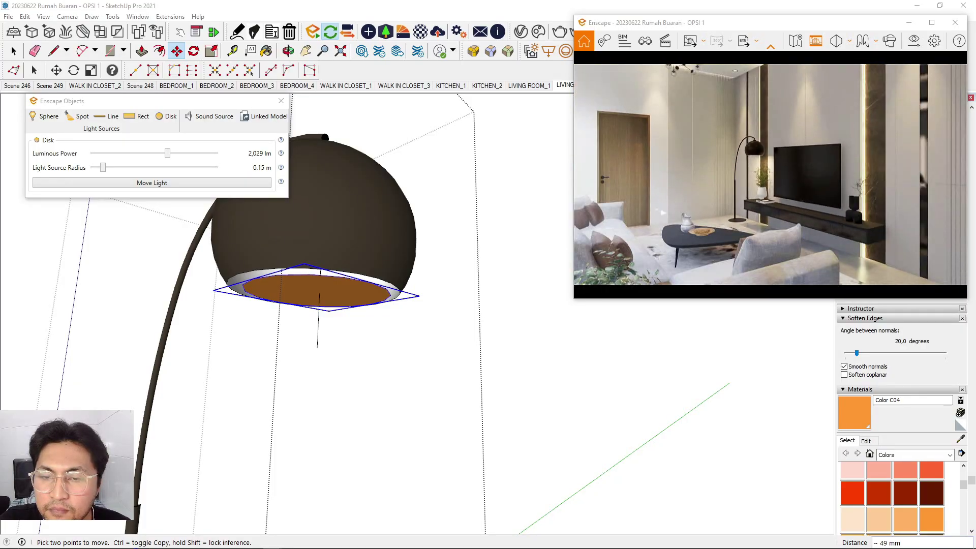
scroll(770, 175, "down", 2)
scroll(770, 174, "down", 2)
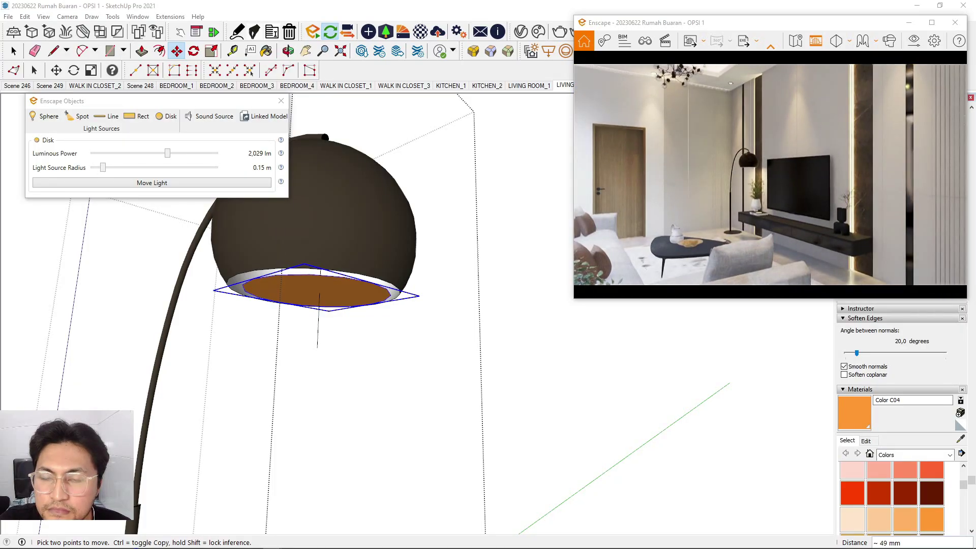
scroll(770, 175, "down", 2)
right_click_drag(770, 174, 767, 165)
scroll(770, 174, "up", 2)
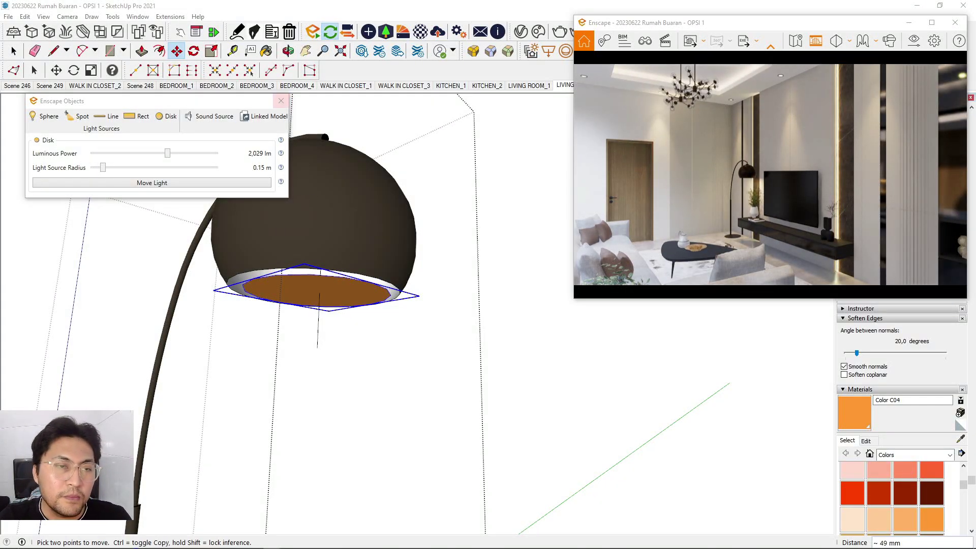
Deselect the disk light and leave the floor lamp's nested groups.
left_click(13, 51)
left_click(355, 350)
middle_click_drag(356, 351, 310, 350)
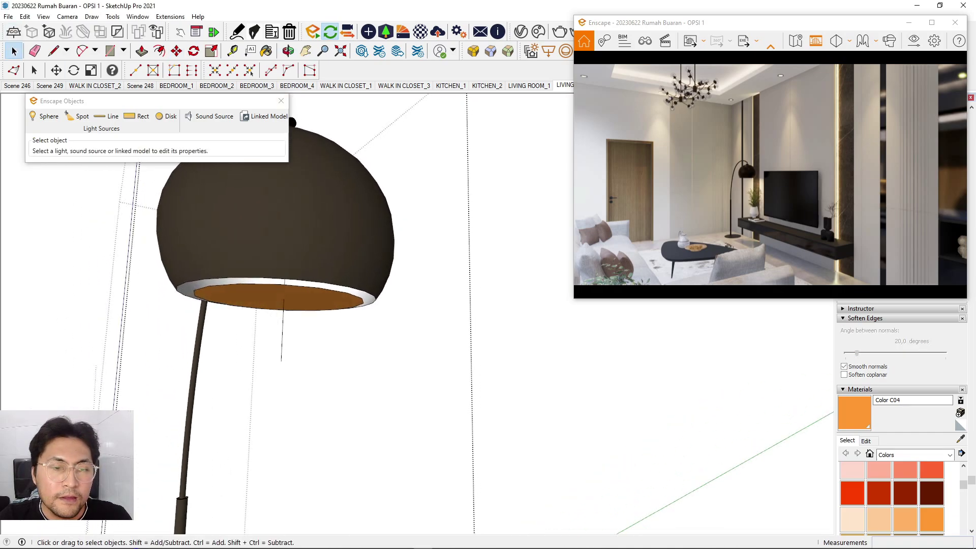
key("Escape")
key("Escape")
scroll(417, 199, "down", 6)
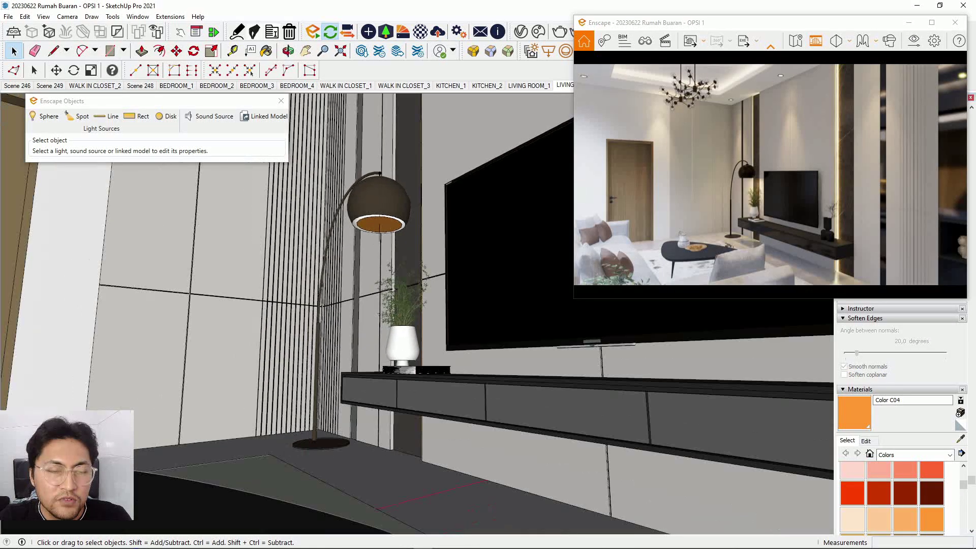
Examine the chandeliers and ceiling spotlights in the living room model.
scroll(416, 203, "down", 10)
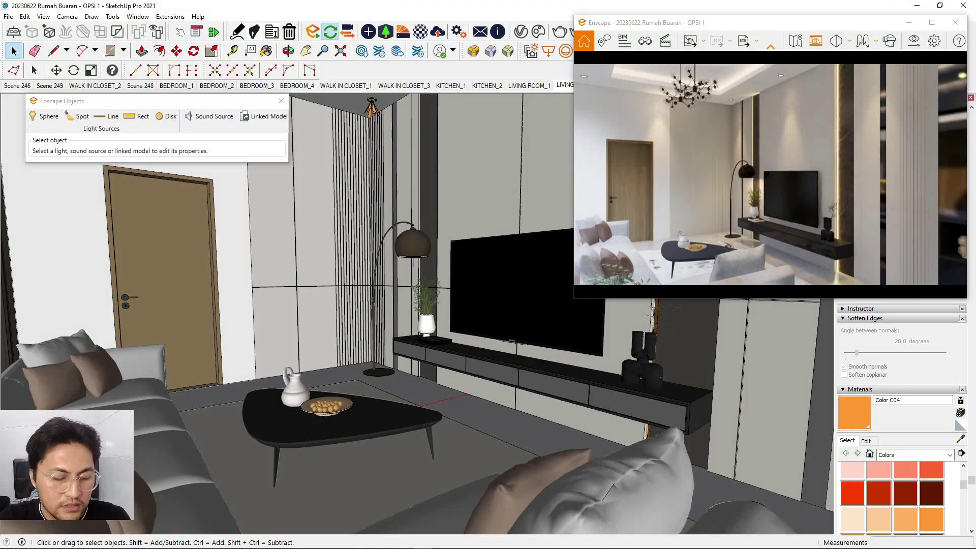
middle_click_drag(412, 243, 506, 350, "shift")
scroll(506, 351, "up", 2)
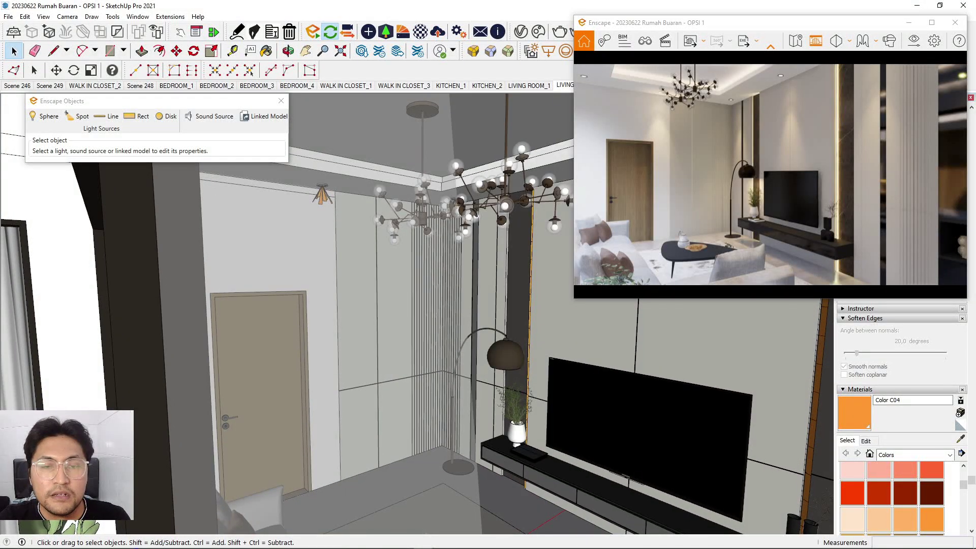
scroll(471, 216, "up", 2)
mouse_move(472, 216)
middle_mouse_down()
mouse_move(369, 220)
mouse_move(389, 203)
mouse_move(395, 215)
middle_mouse_up()
scroll(369, 220, "down", 2)
scroll(394, 203, "down", 3)
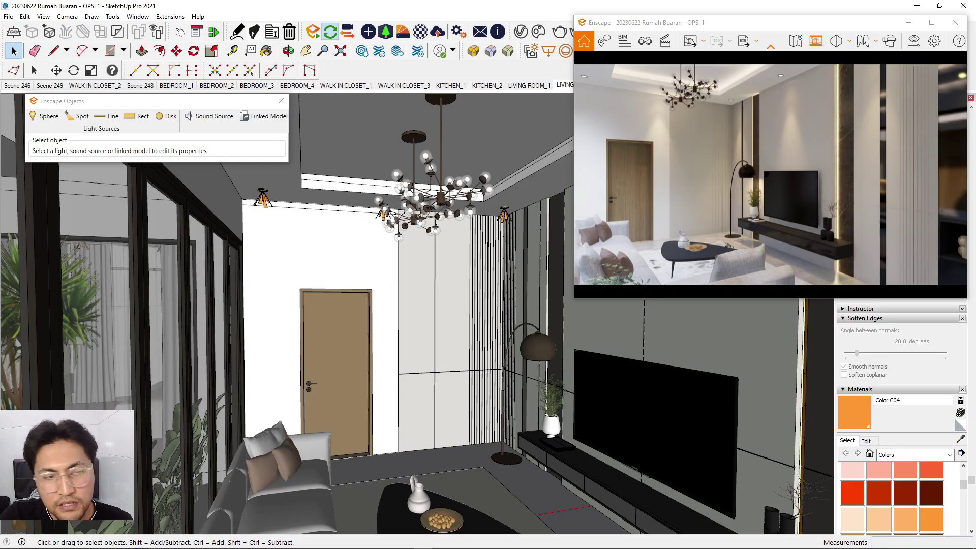
scroll(417, 197, "down", 1)
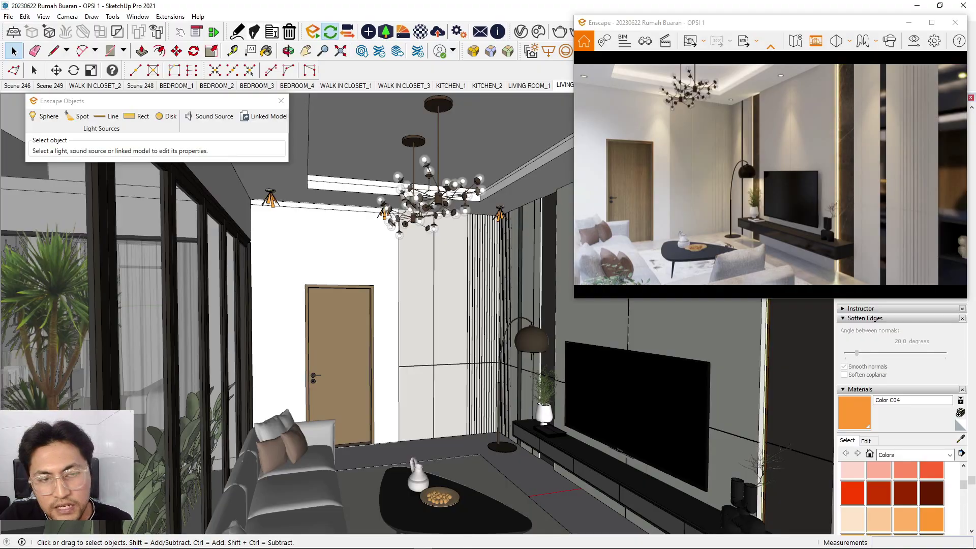
Try a sphere light at the living room chandelier and check its effect in the live render.
left_click(53, 50)
scroll(444, 231, "up", 2)
middle_click_drag(444, 231, 466, 244)
middle_click_drag(402, 222, 414, 222)
scroll(419, 221, "up", 3)
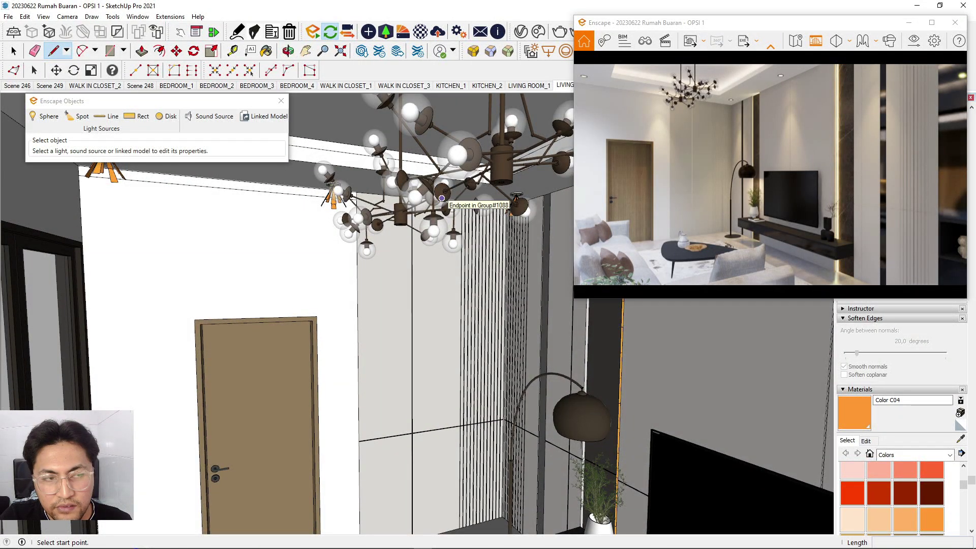
scroll(411, 265, "down", 3)
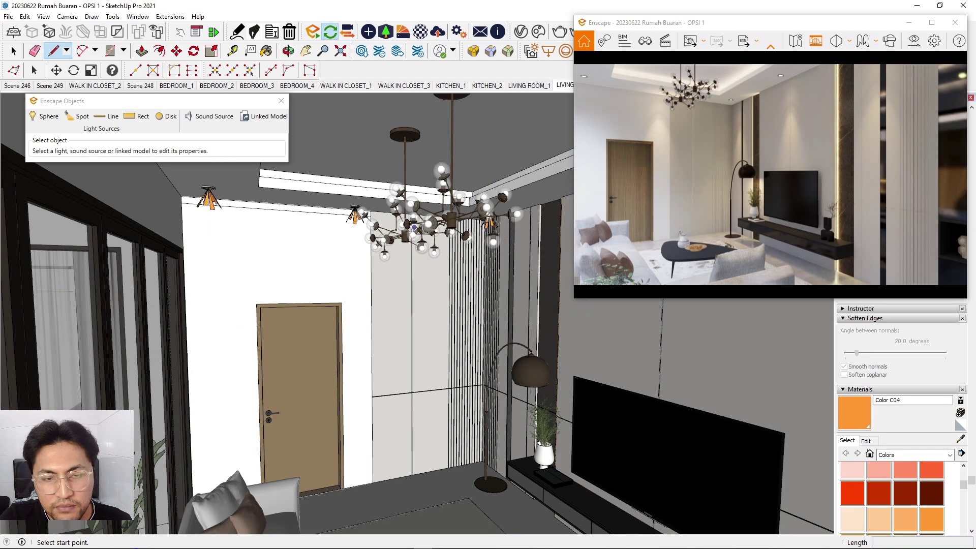
left_click(44, 116)
left_click(411, 206)
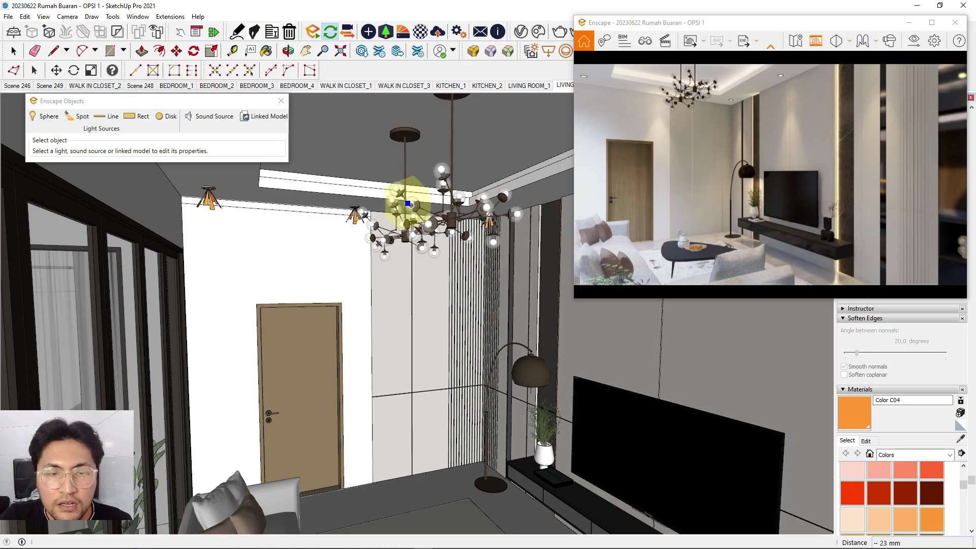
left_click(406, 203)
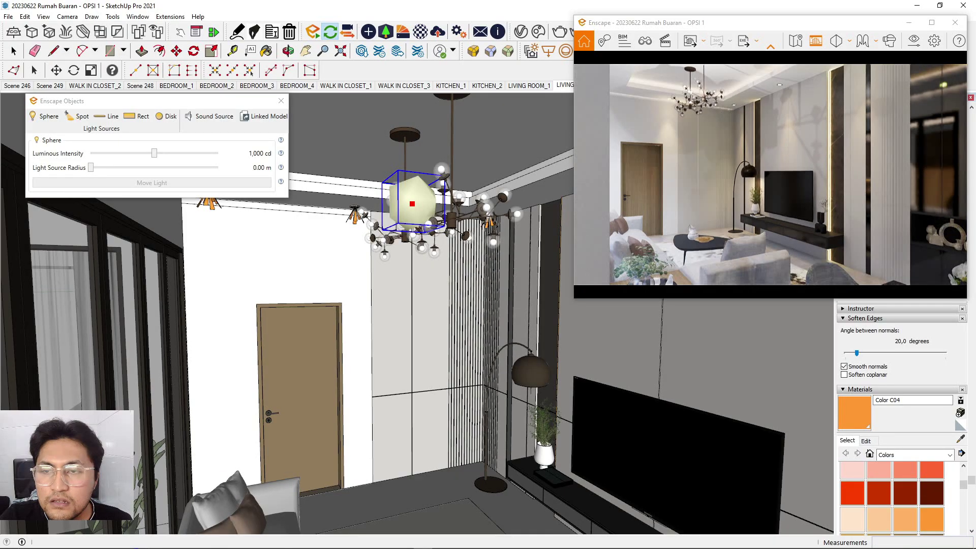
left_click_drag(770, 174, 782, 165)
key("s")
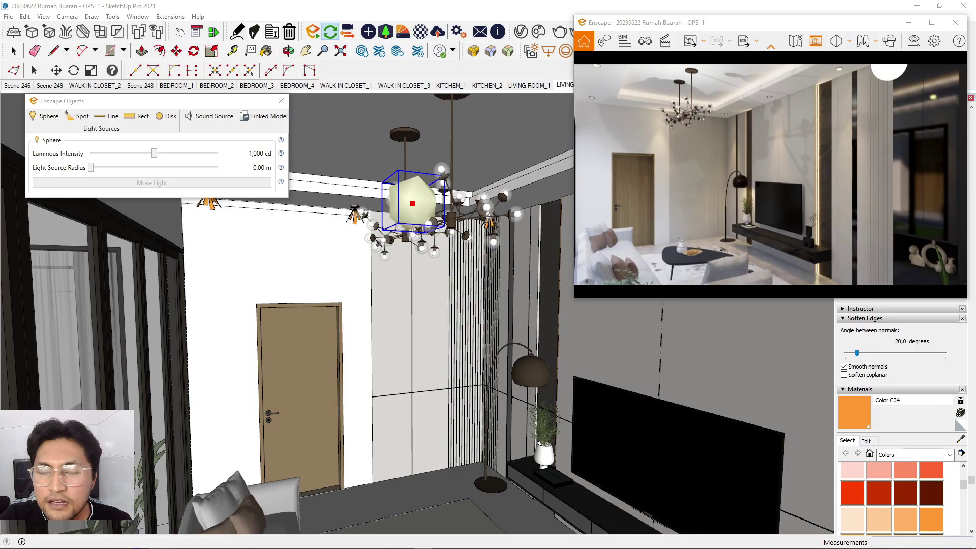
Delete the sphere light from the chandelier and view the living room in the live render.
left_click(13, 51)
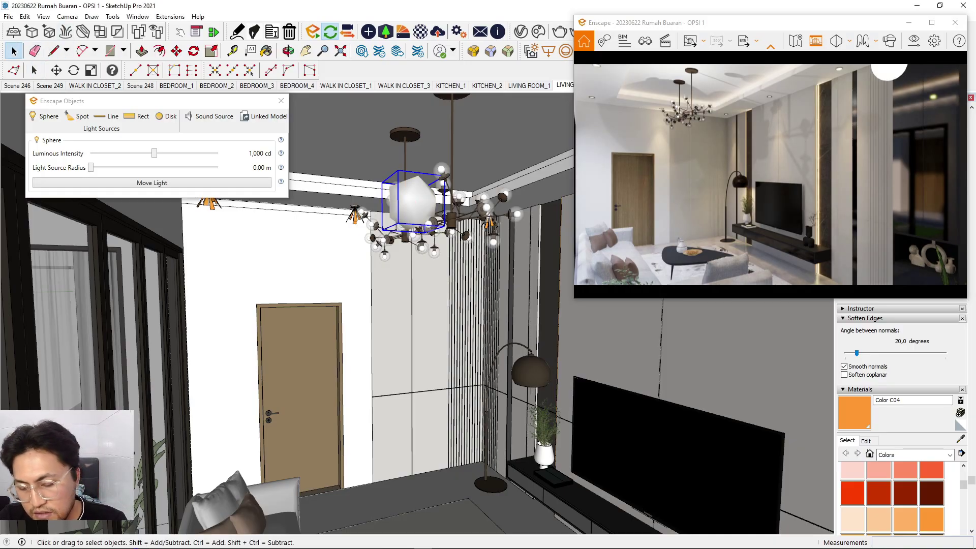
key("Delete")
right_click(713, 233)
key("s")
key("a")
key("d")
key("d")
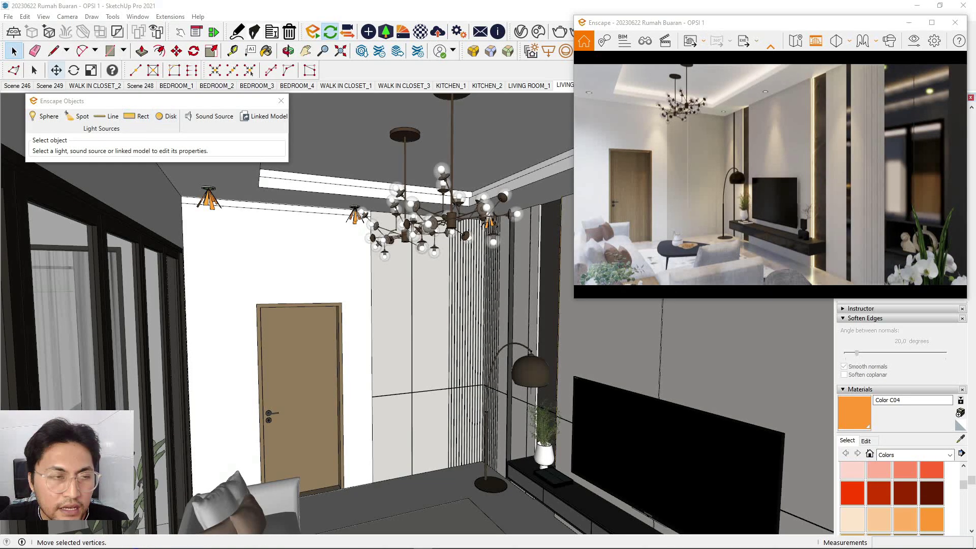
Draw a vertical guide line straight down beneath the living room chandeliers.
left_click(53, 50)
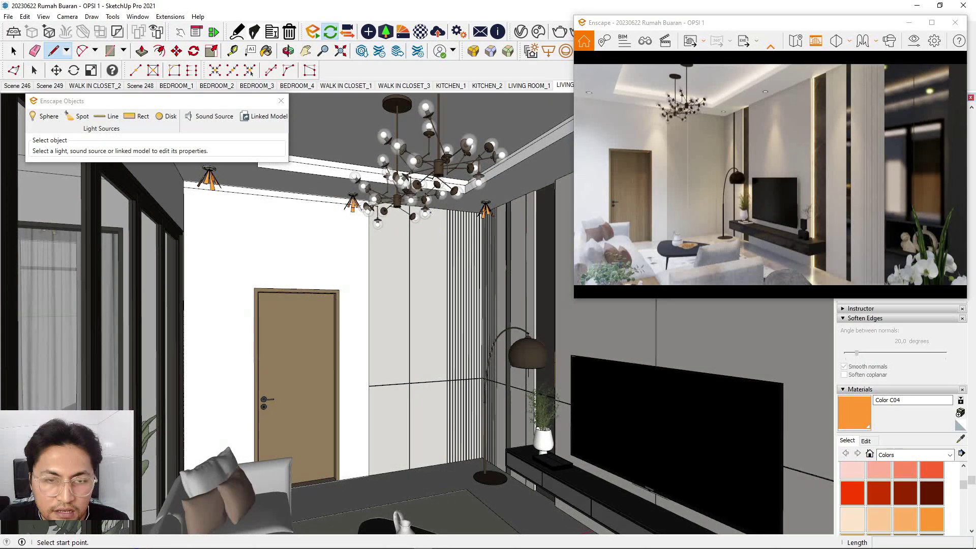
scroll(416, 189, "up", 3)
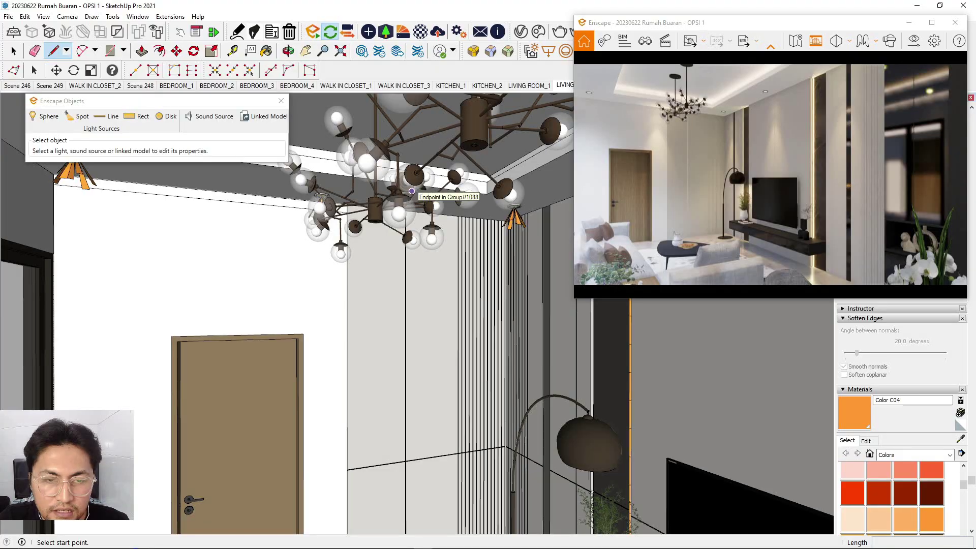
left_click(412, 199)
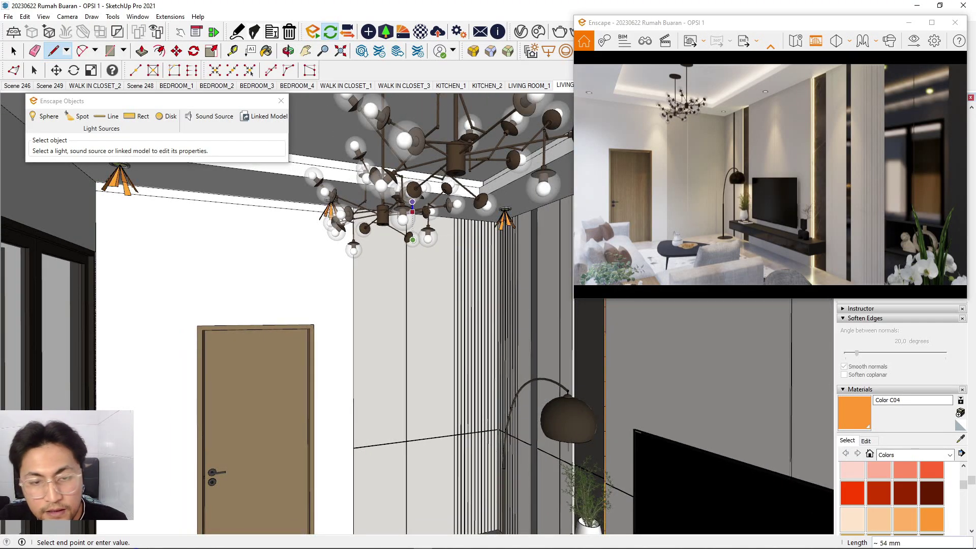
middle_click_drag(430, 291, 423, 325)
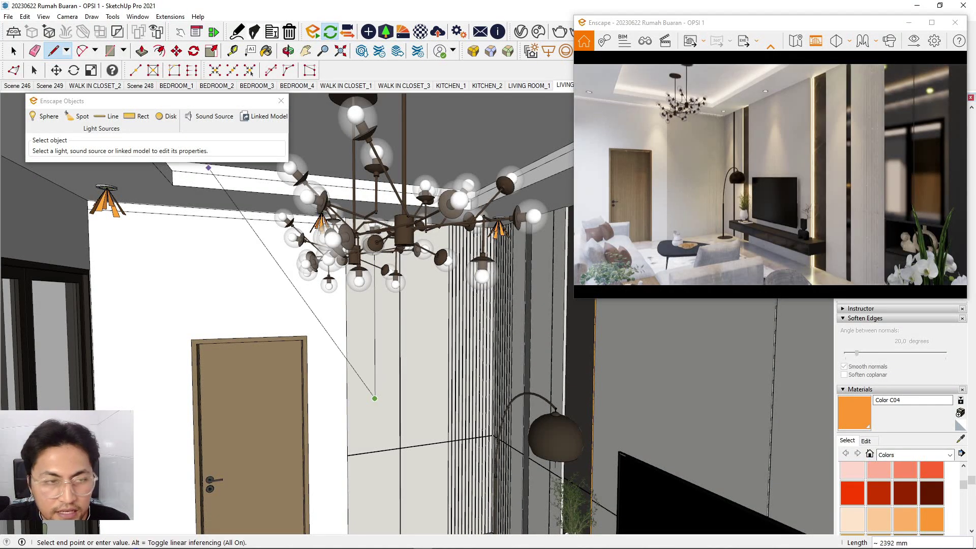
left_click(14, 51)
Place an Enscape disk light on the guide line below the chandeliers, aimed down to the line's lower end.
left_click(165, 116)
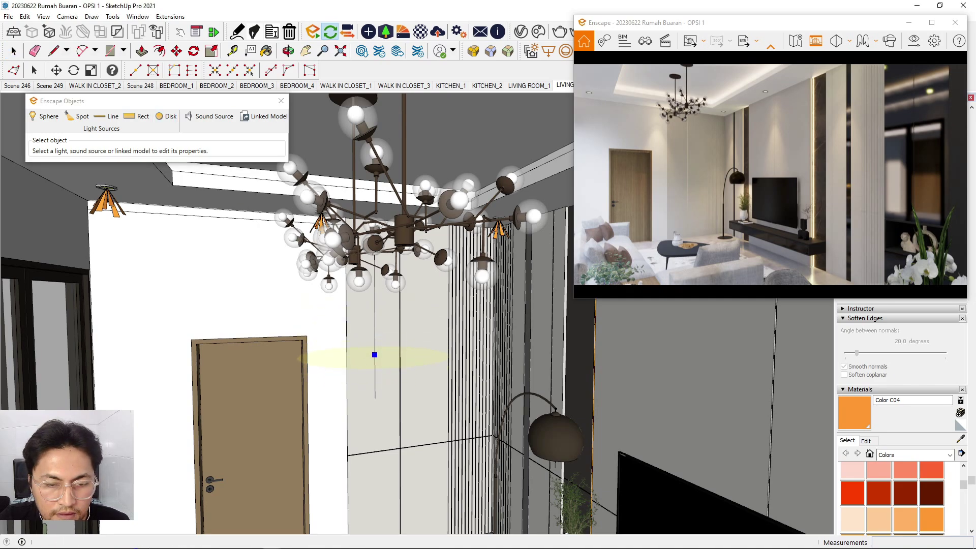
left_click(375, 355)
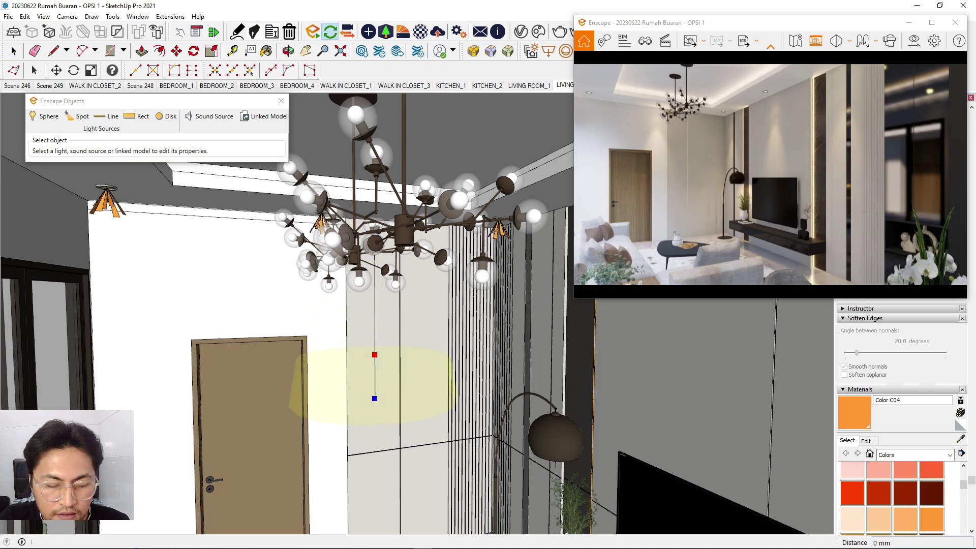
left_click(375, 398)
scroll(375, 398, "down", 2)
mouse_move(375, 399)
middle_mouse_down()
mouse_move(396, 417)
mouse_move(373, 393)
middle_mouse_up()
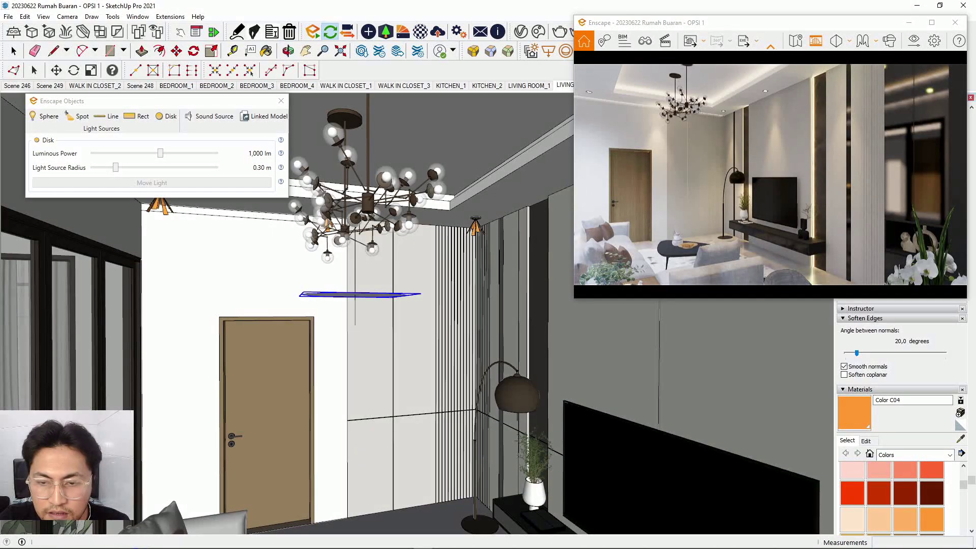
scroll(419, 269, "down", 1)
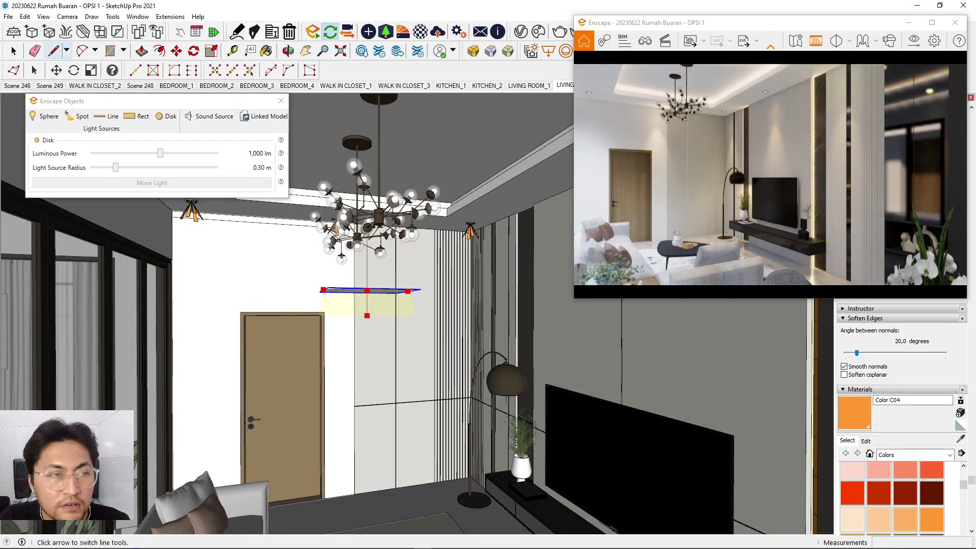
left_click(14, 51)
scroll(412, 197, "down", 1)
scroll(376, 285, "up", 2)
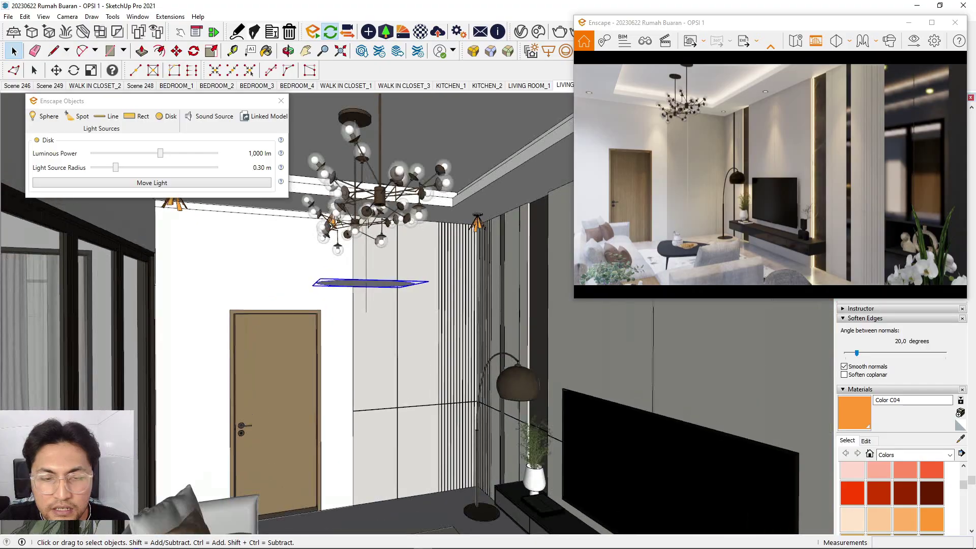
Paint the disk light with Color C04, reduce its radius to 0.26 m and set its luminous power to 5,863 lm.
key("b")
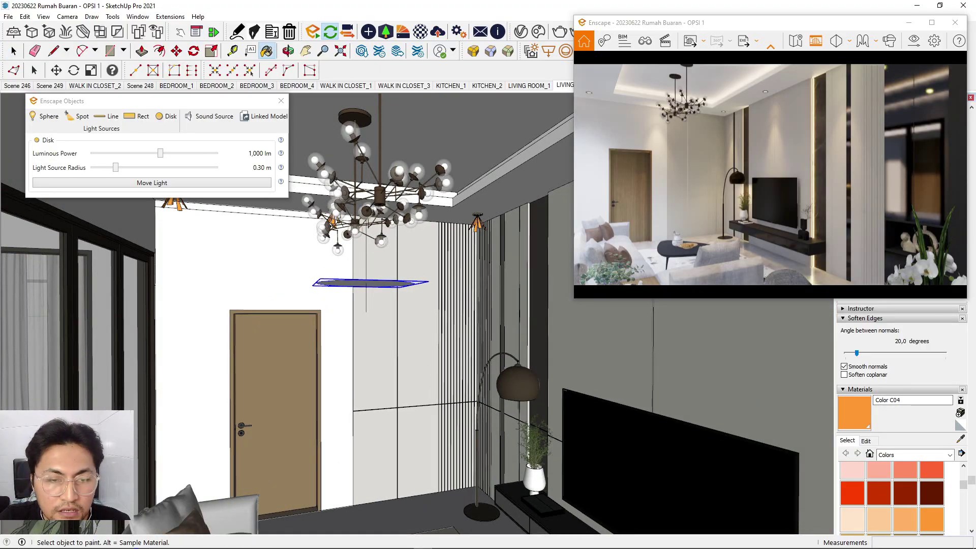
key("space")
middle_click_drag(373, 284, 375, 228)
left_click_drag(115, 167, 178, 152)
Move the disk light about 626 mm straight down, away from the chandeliers.
left_click(176, 51)
left_click(395, 209)
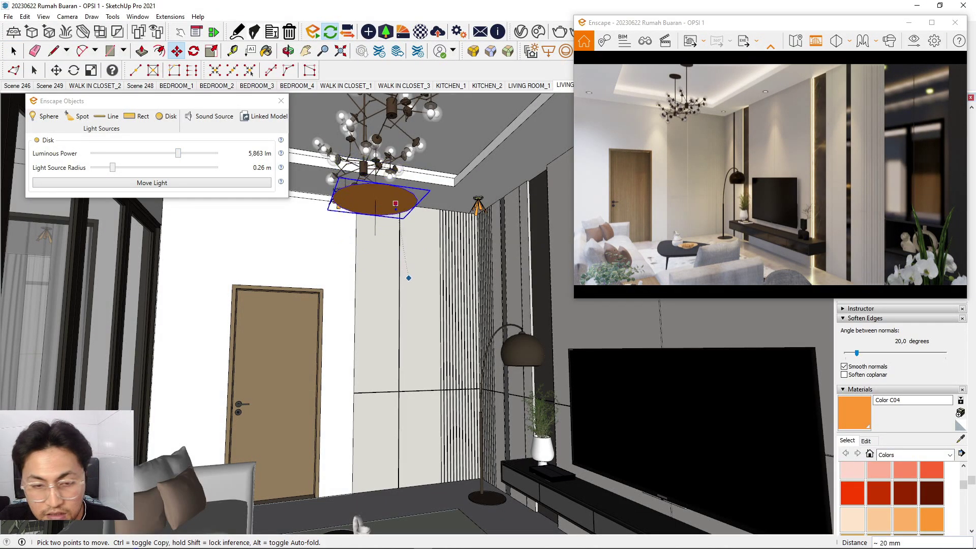
left_click(421, 330)
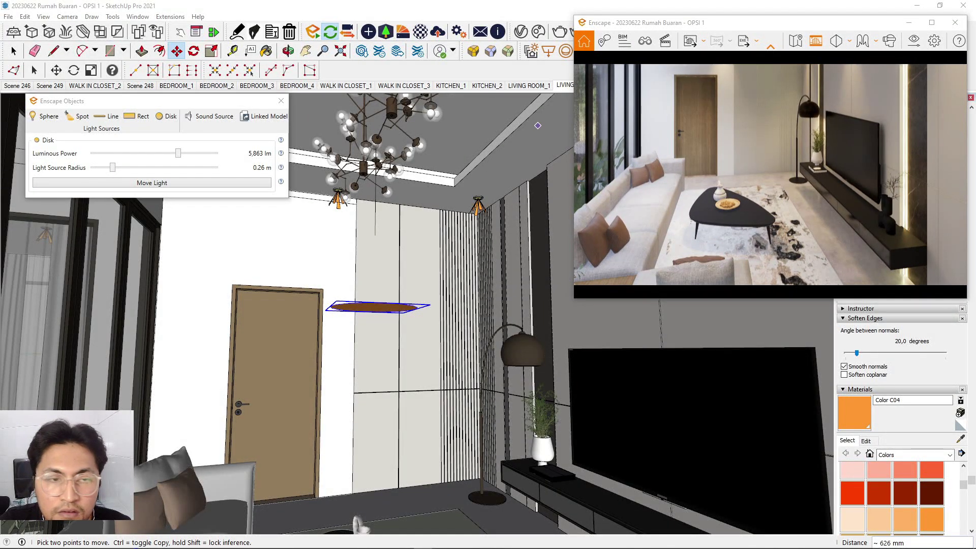
Set the disk light's radius to 0.13 m and tune its luminous power against the live render, trying 6,487 lm and settling on 4,554 lm.
left_click_drag(113, 167, 103, 168)
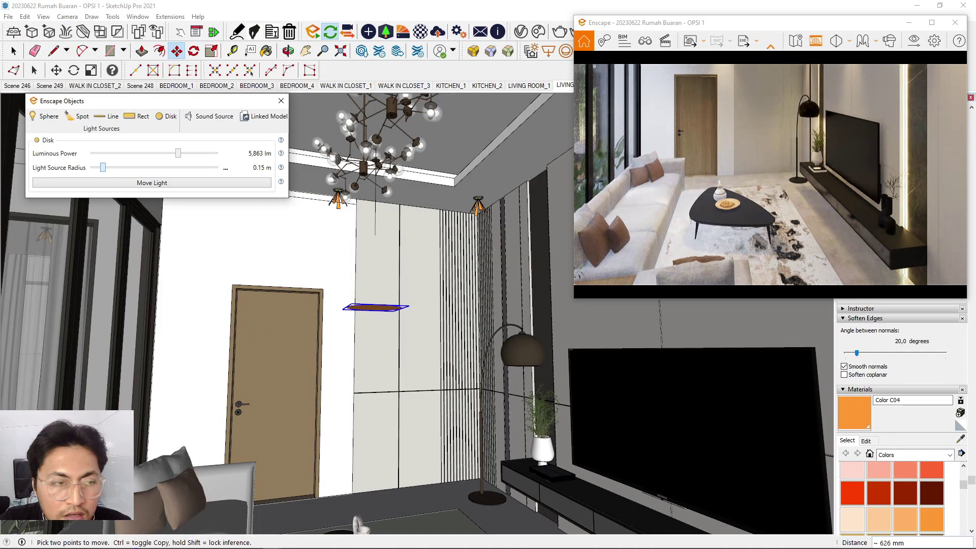
left_click_drag(178, 153, 181, 153)
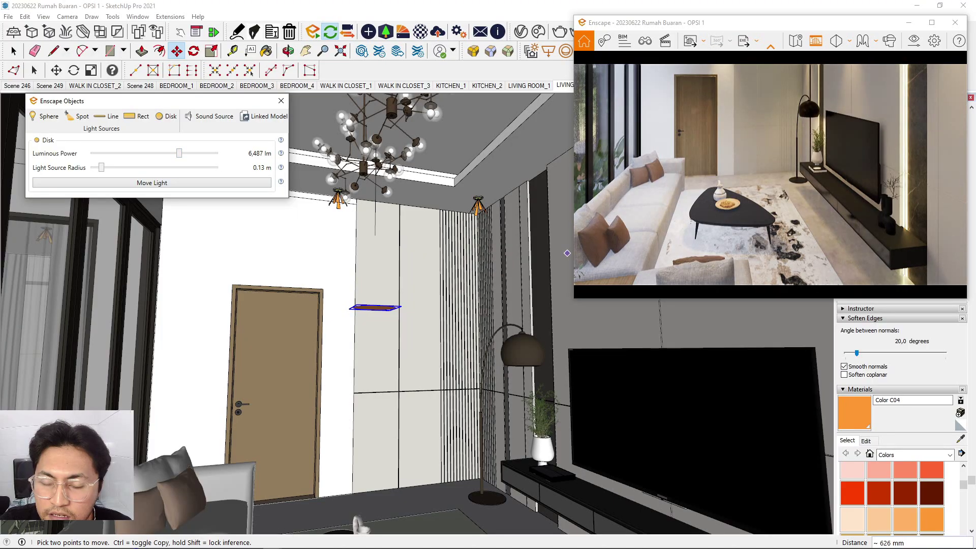
scroll(770, 174, "up", 4)
right_click_drag(770, 174, 747, 183)
scroll(769, 174, "down", 3)
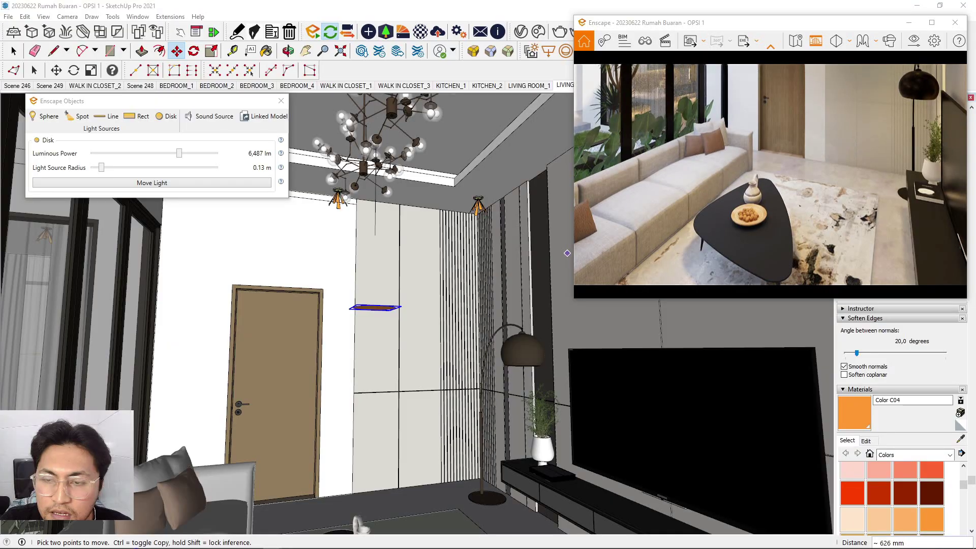
left_click_drag(179, 153, 172, 152)
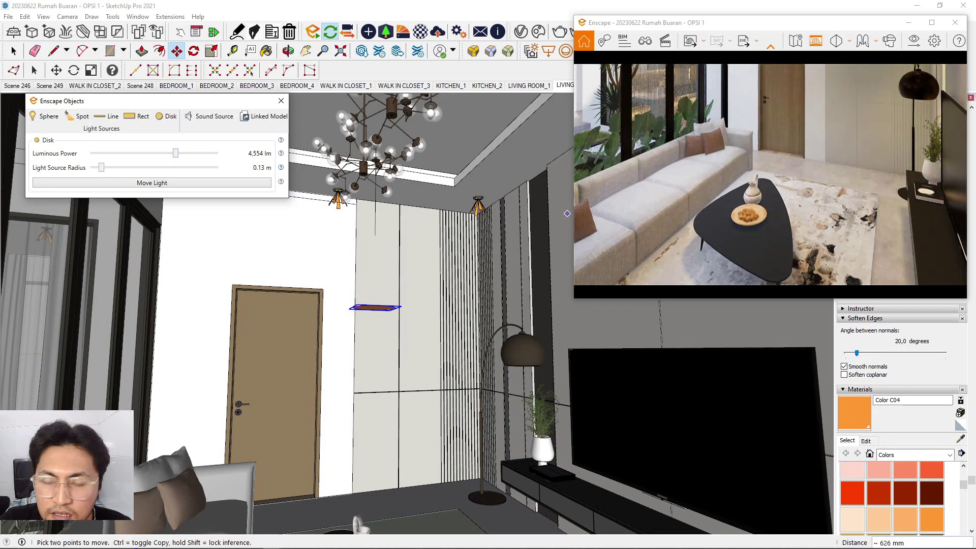
Examine the disk light's effect on the sofa, coffee table and TV wall from several distances in the live render.
scroll(775, 223, "down", 3)
scroll(775, 224, "up", 2)
right_click_drag(752, 193, 831, 125)
key("s")
key("s")
key("w")
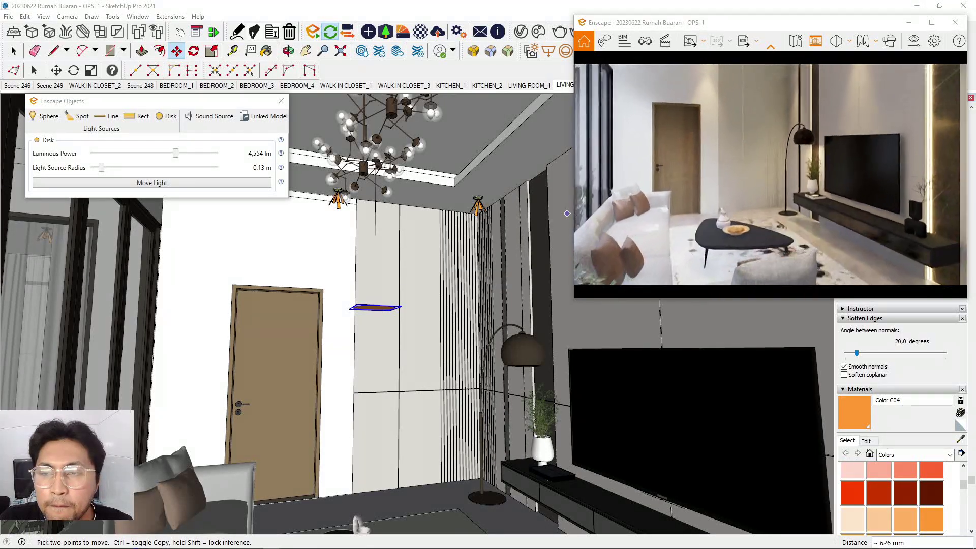
key("s")
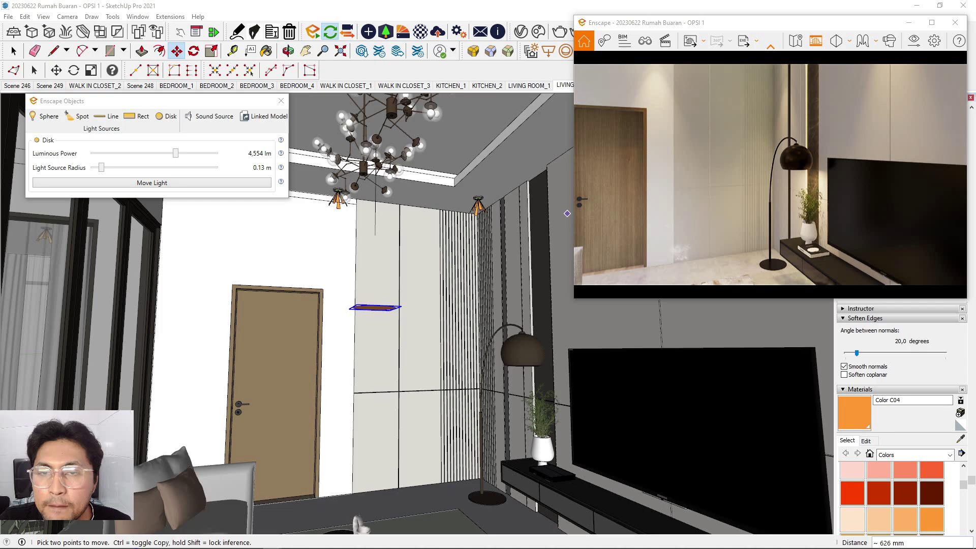
key("s")
Return the model and the live render to the saved LIVING ROOM_2 view.
left_click(623, 41)
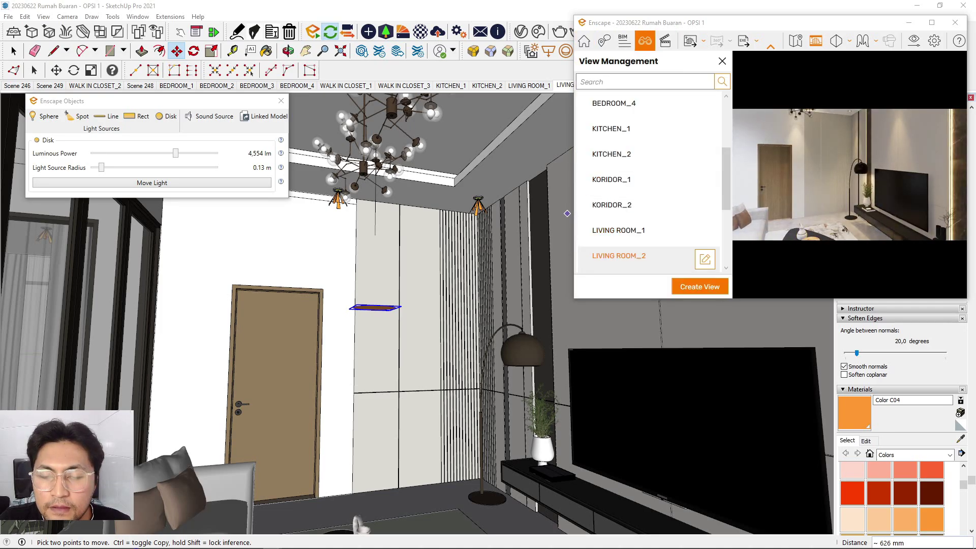
left_click(618, 256)
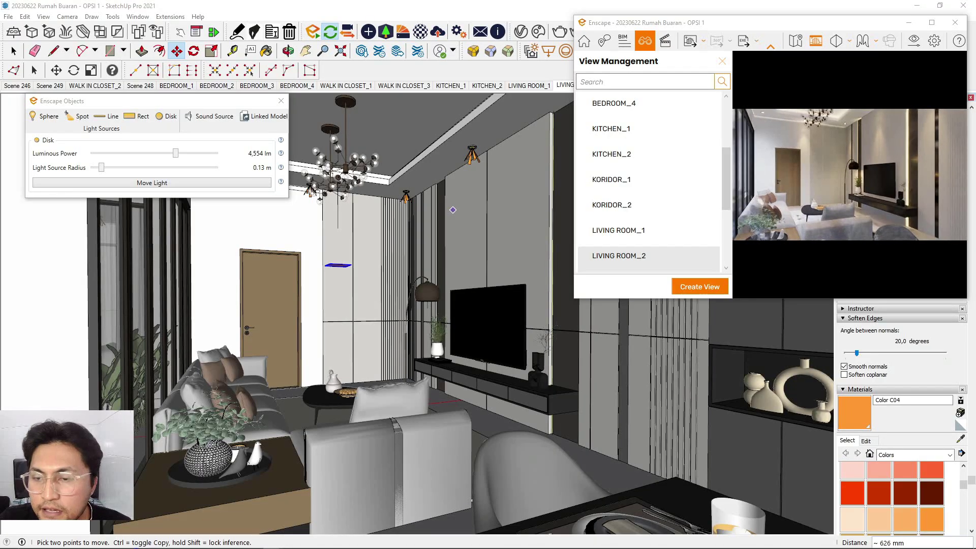
left_click(722, 61)
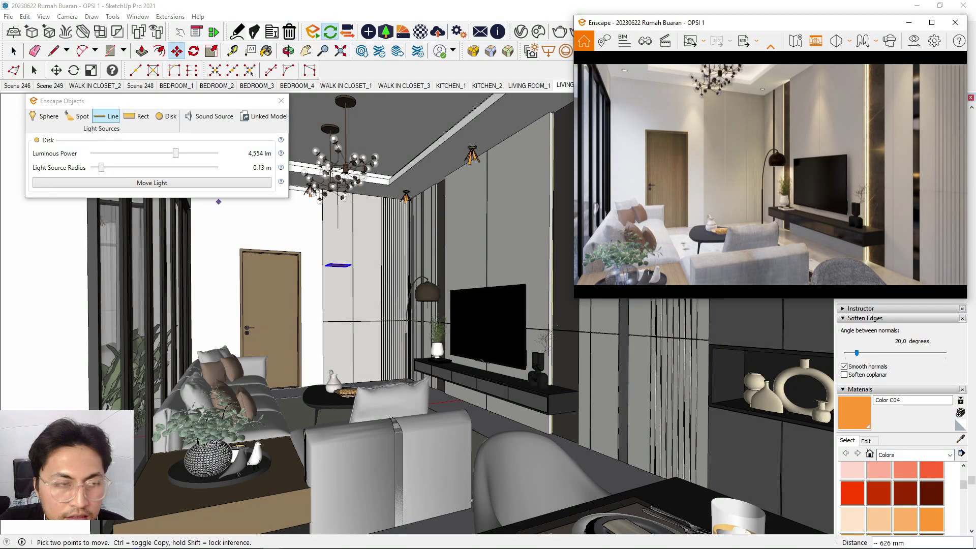
Examine the three globe pendant lamps above the dining table, opening their group and leaving it again.
left_click(14, 51)
scroll(341, 269, "up", 3)
mouse_move(341, 269)
middle_mouse_down()
mouse_move(357, 219)
mouse_move(353, 315)
mouse_move(338, 339)
mouse_move(359, 323)
mouse_move(189, 300)
mouse_move(250, 300)
mouse_move(168, 305)
mouse_move(285, 336)
mouse_move(406, 325)
mouse_move(289, 318)
mouse_move(368, 310)
mouse_move(346, 300)
mouse_move(389, 307)
mouse_move(277, 300)
mouse_move(285, 322)
mouse_move(220, 328)
middle_mouse_up()
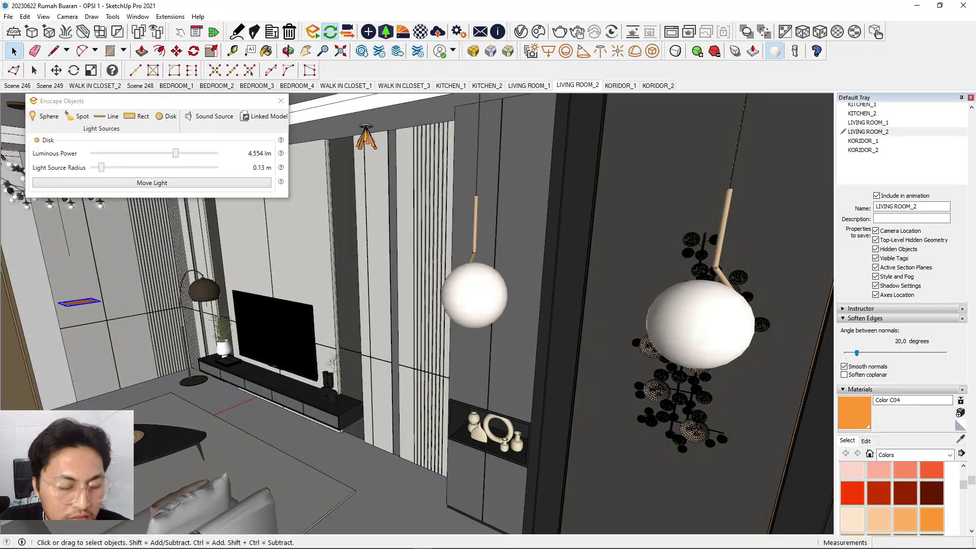
middle_click_drag(285, 330, 320, 297)
scroll(305, 324, "down", 3)
double_click(467, 236)
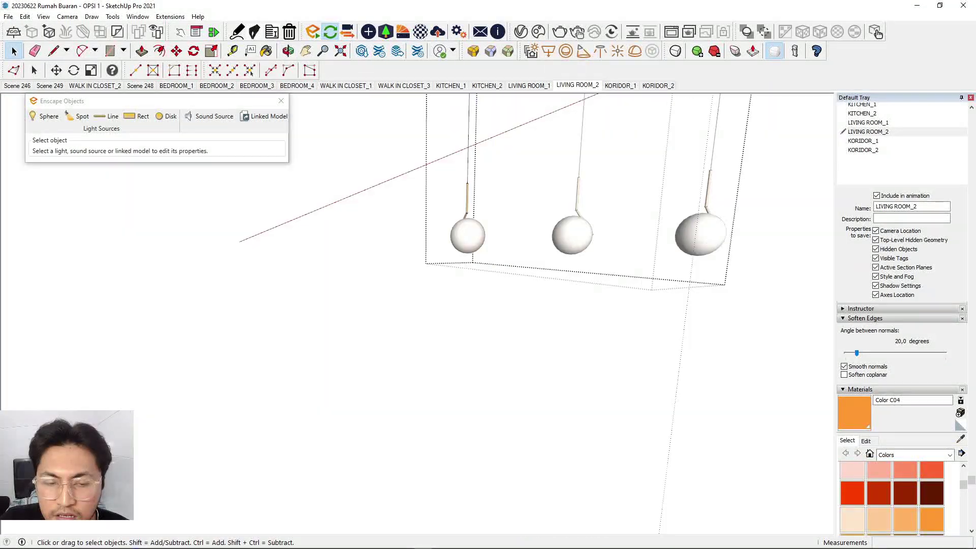
scroll(452, 236, "down", 1)
key("Escape")
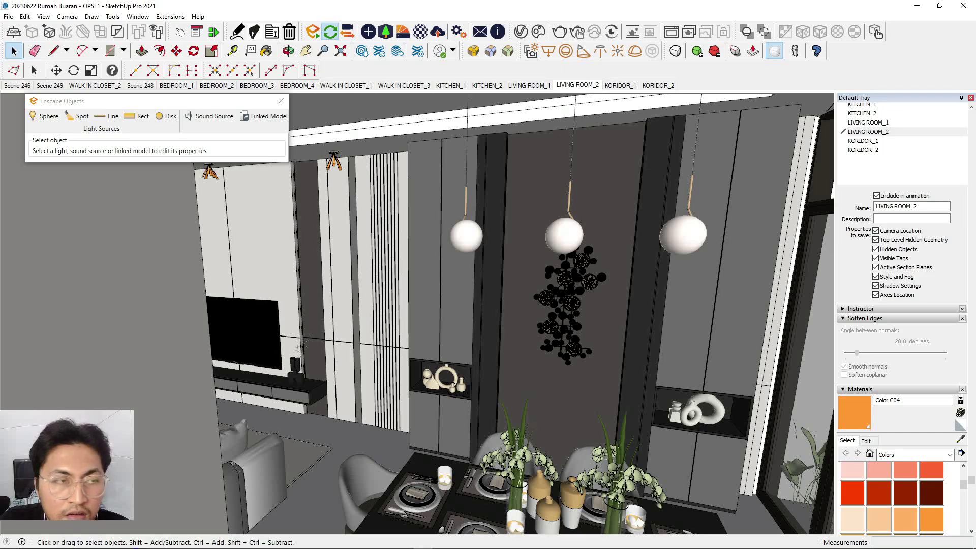
Draw a vertical guide line about 193 mm long down from the underside of the middle globe pendant lamp.
scroll(599, 266, "up", 1)
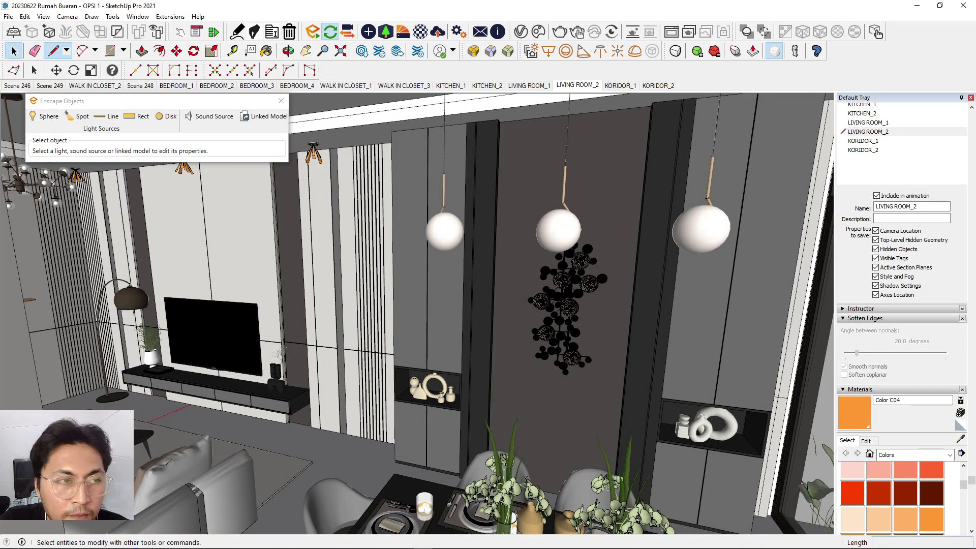
left_click(558, 230)
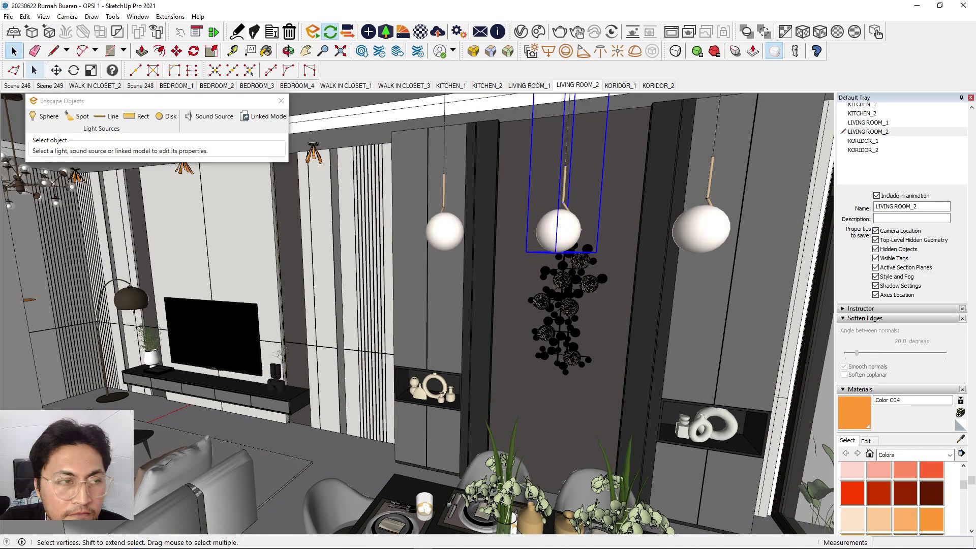
middle_click_drag(619, 292, 455, 212)
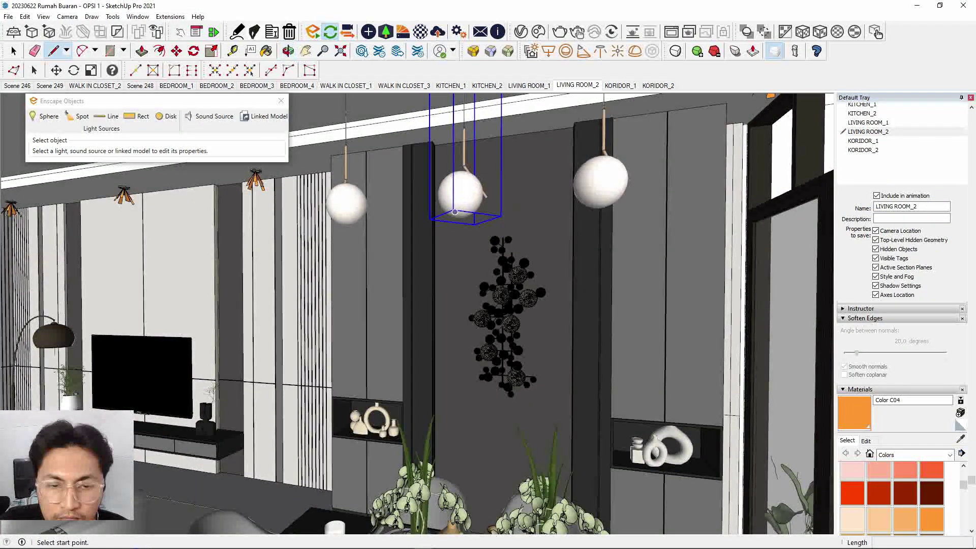
left_click(461, 215)
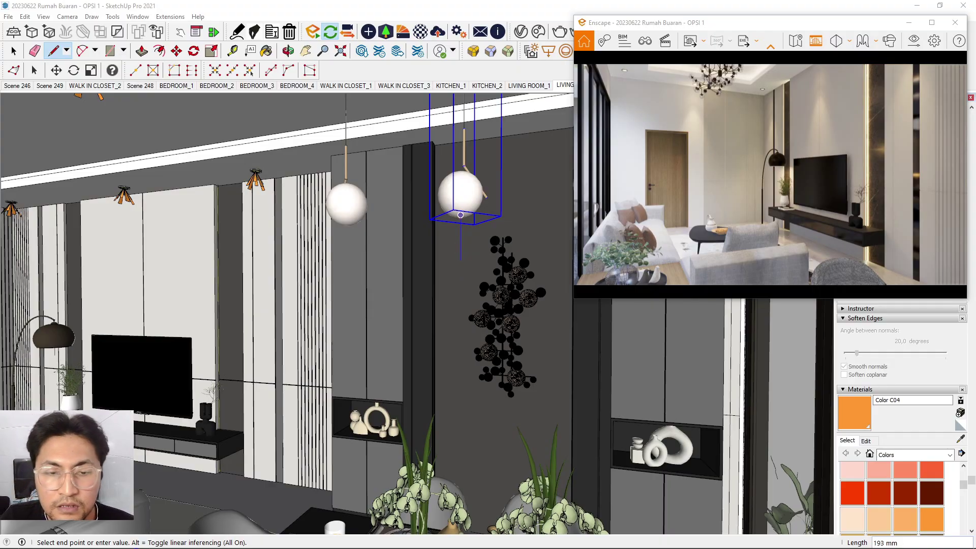
Paste a copy of the disk light below the middle globe pendant and centre it under the vertical guide line.
left_click(460, 260)
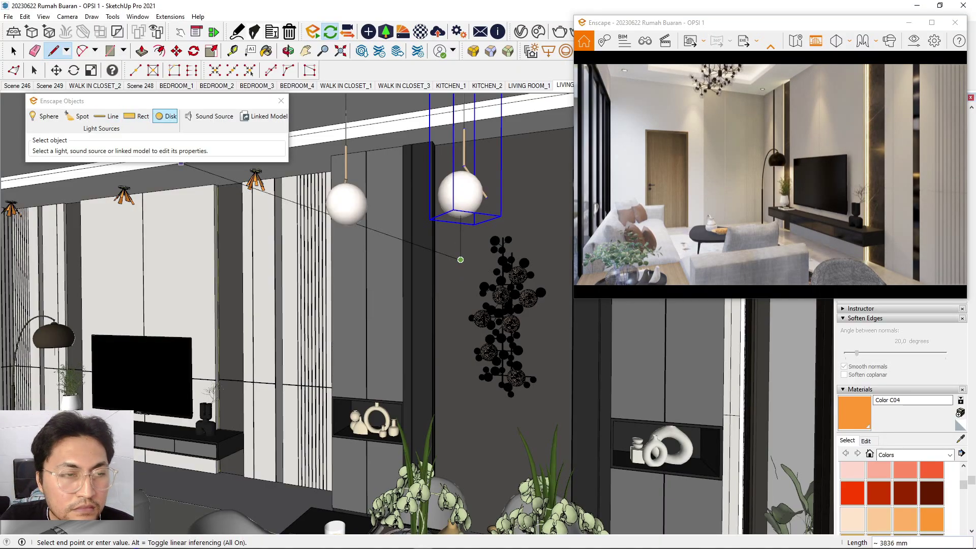
left_click(166, 117)
left_click(13, 51)
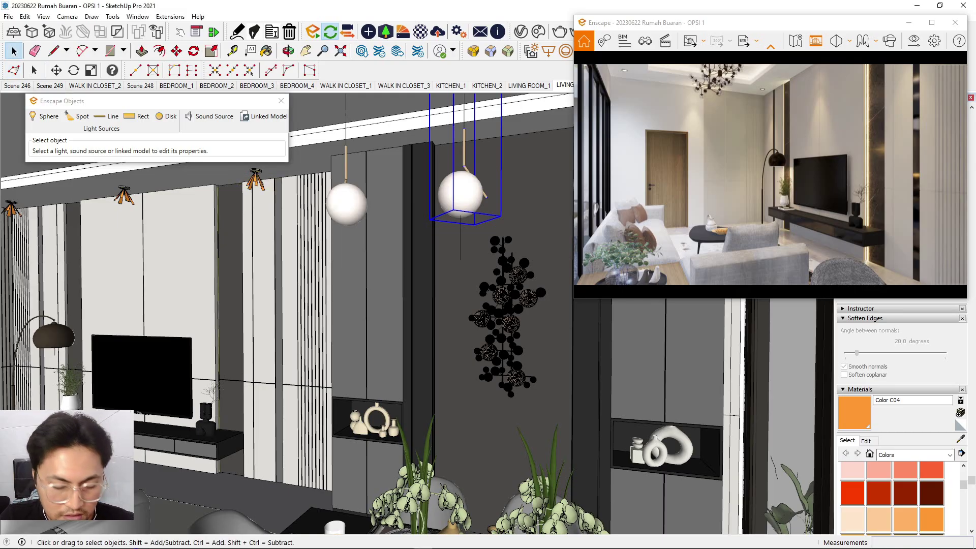
key("ctrl+v")
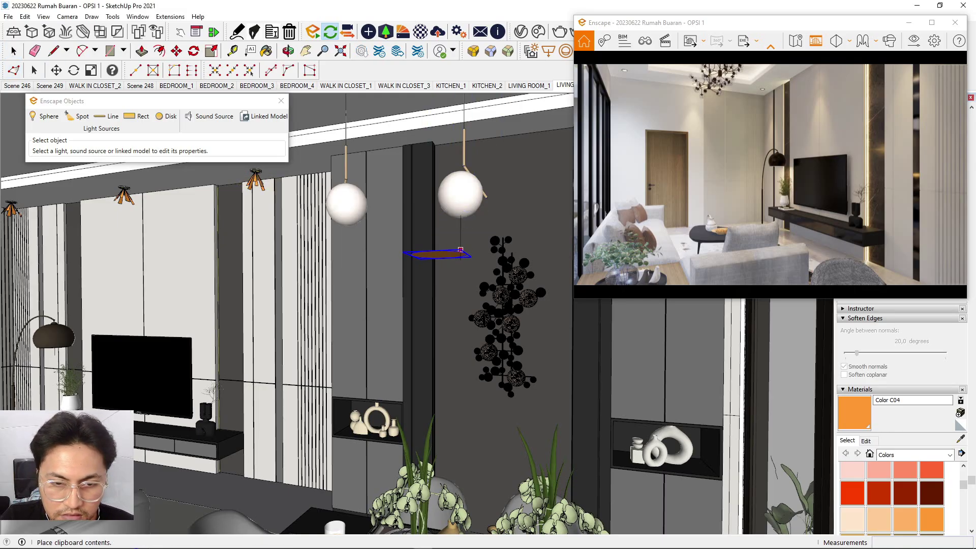
left_click(460, 250)
scroll(442, 249, "up", 4)
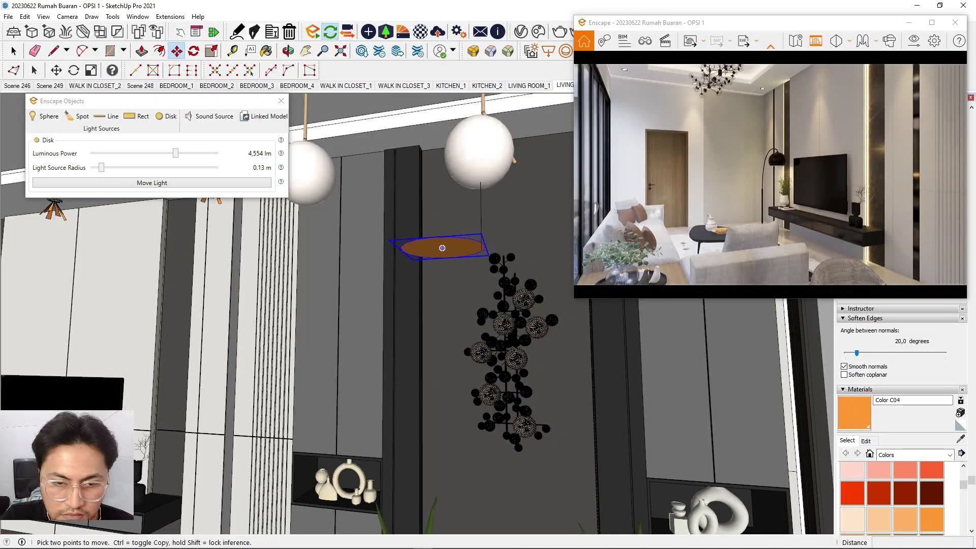
left_click(442, 247)
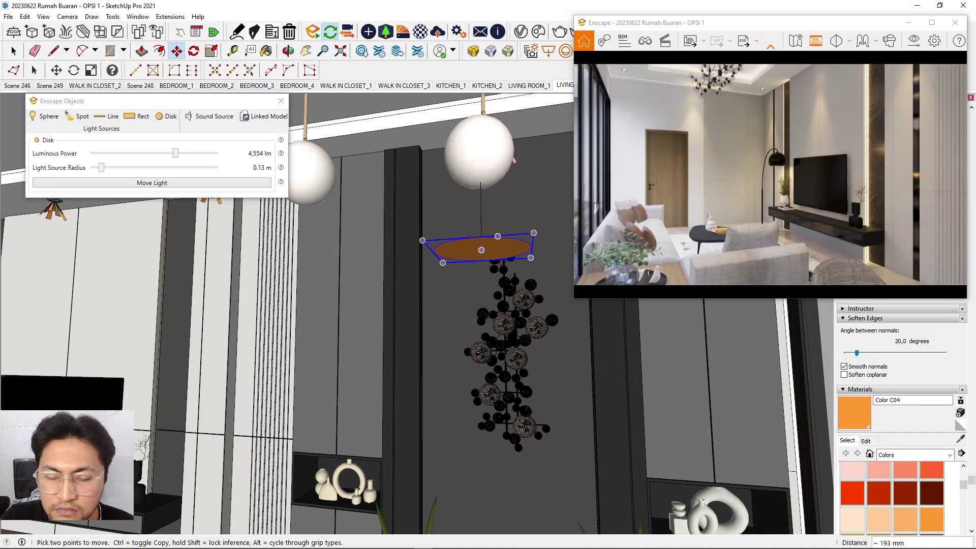
Switch the model and live render to the saved LIVING ROOM_1 view and examine the pasted light's effect on the dining table and feature wall.
left_click(645, 41)
left_click(636, 232)
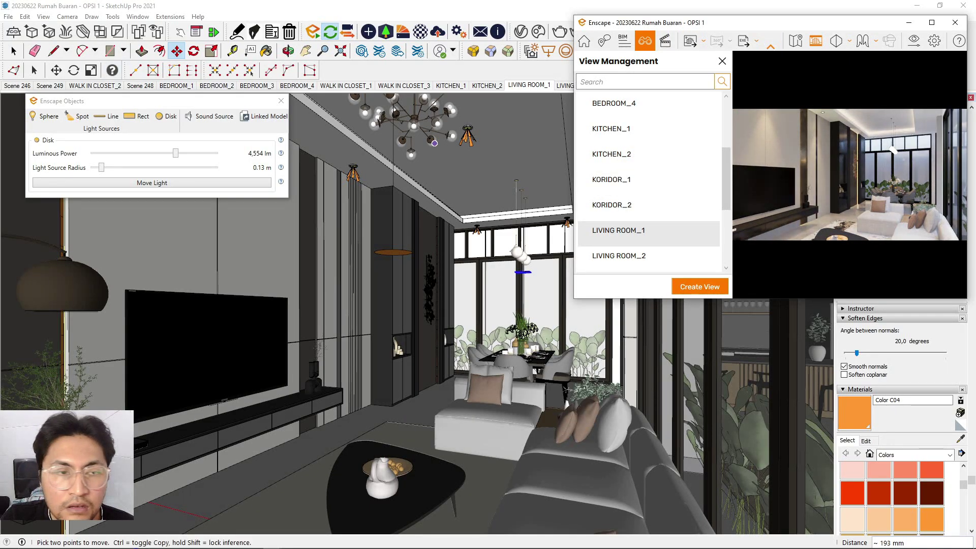
left_click(13, 51)
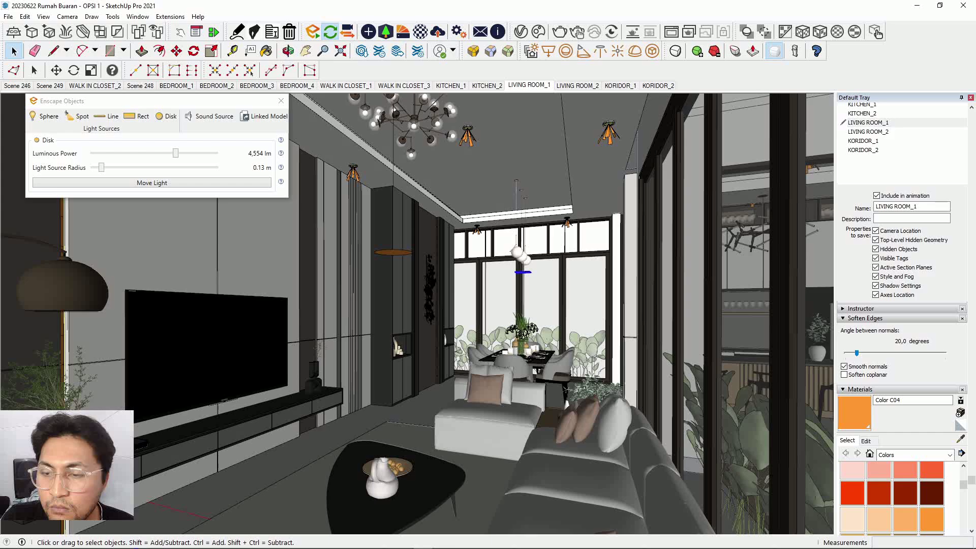
left_click(850, 541)
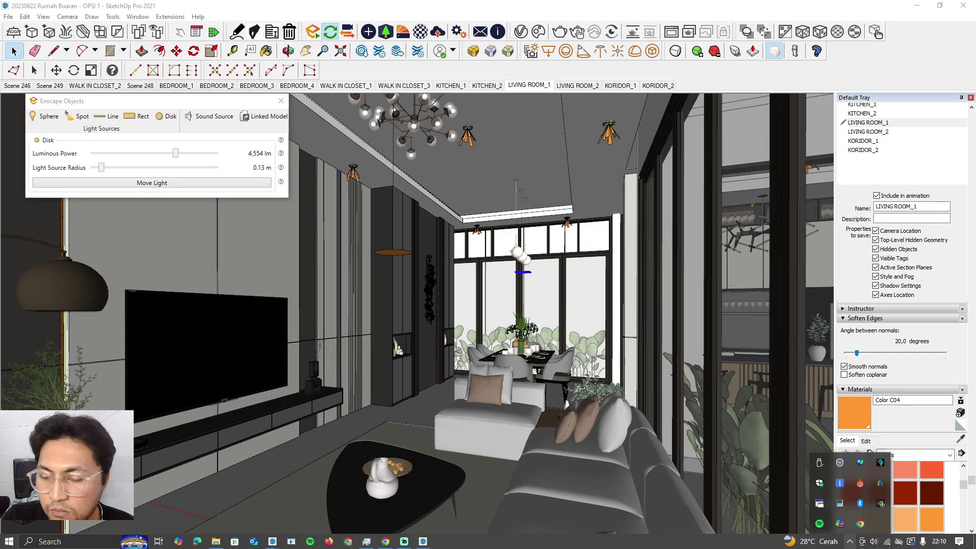
right_click(880, 503)
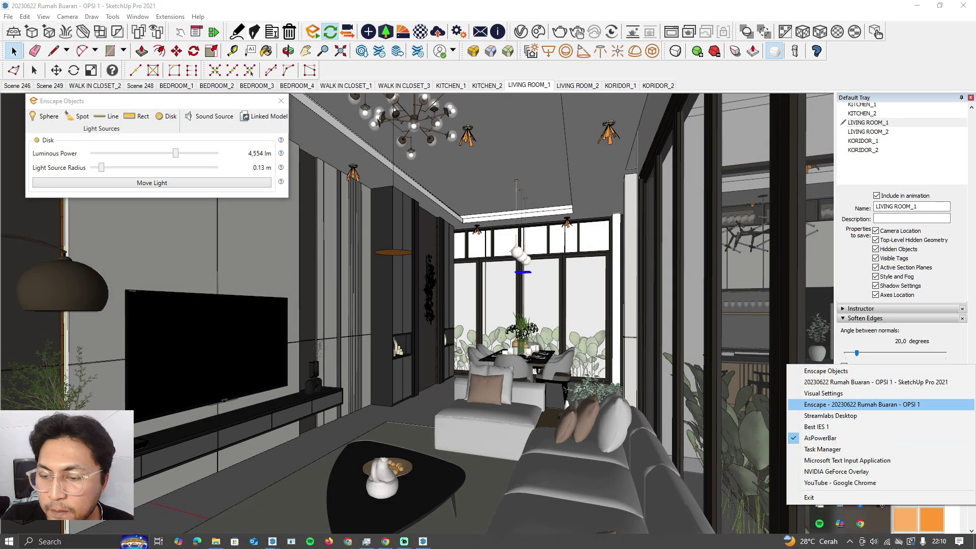
left_click(864, 404)
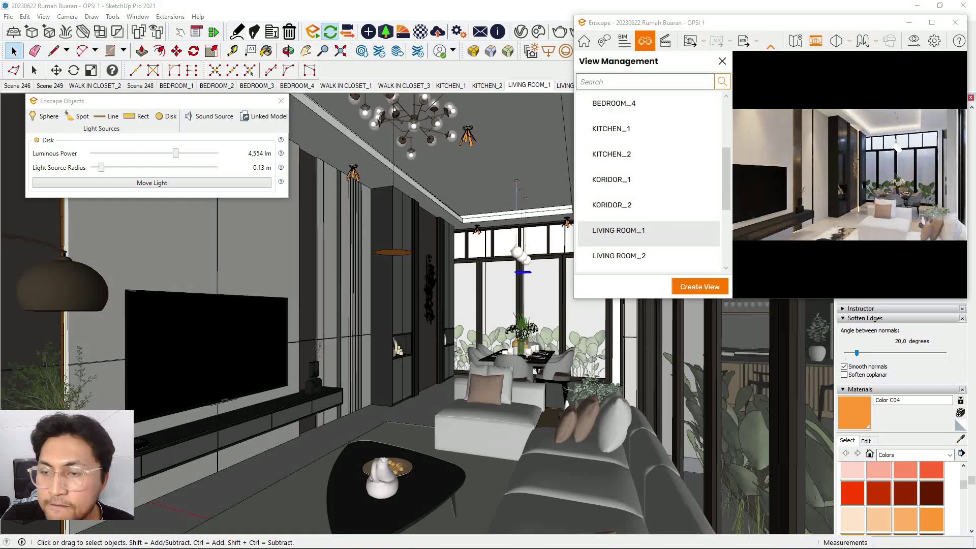
left_click(721, 61)
scroll(770, 175, "up", 3)
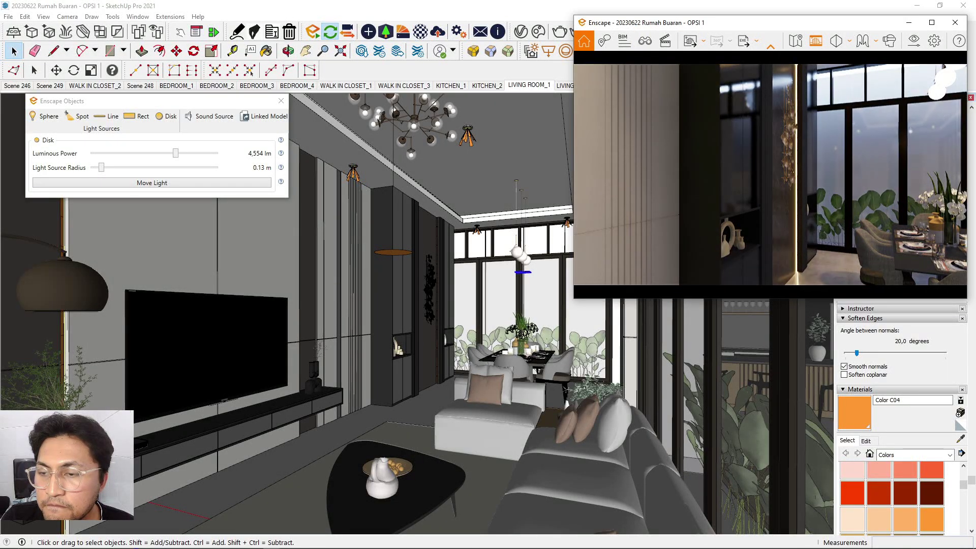
right_click_drag(770, 175, 645, 178)
scroll(770, 175, "up", 2)
mouse_move(769, 175)
right_mouse_down()
mouse_move(744, 174)
mouse_move(873, 178)
mouse_move(739, 175)
right_mouse_up()
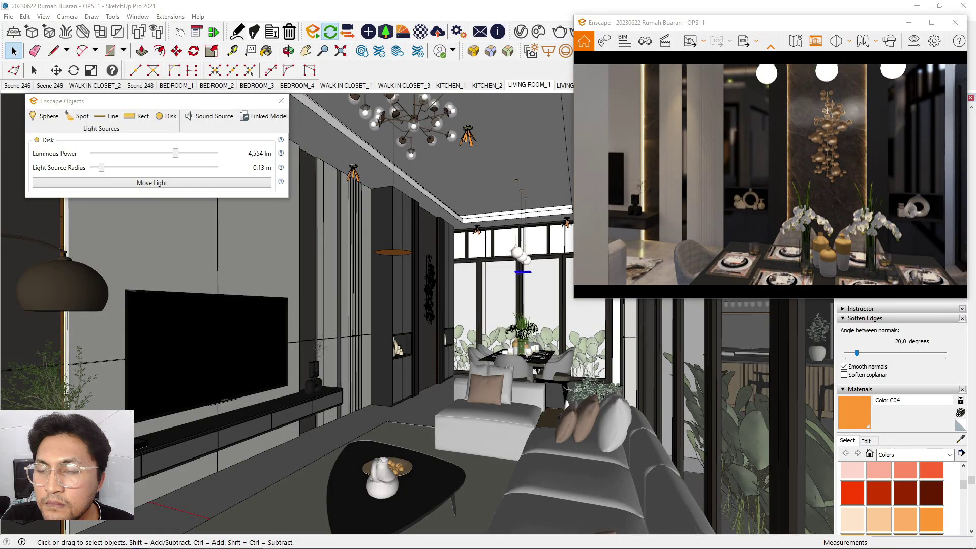
scroll(770, 175, "down", 3)
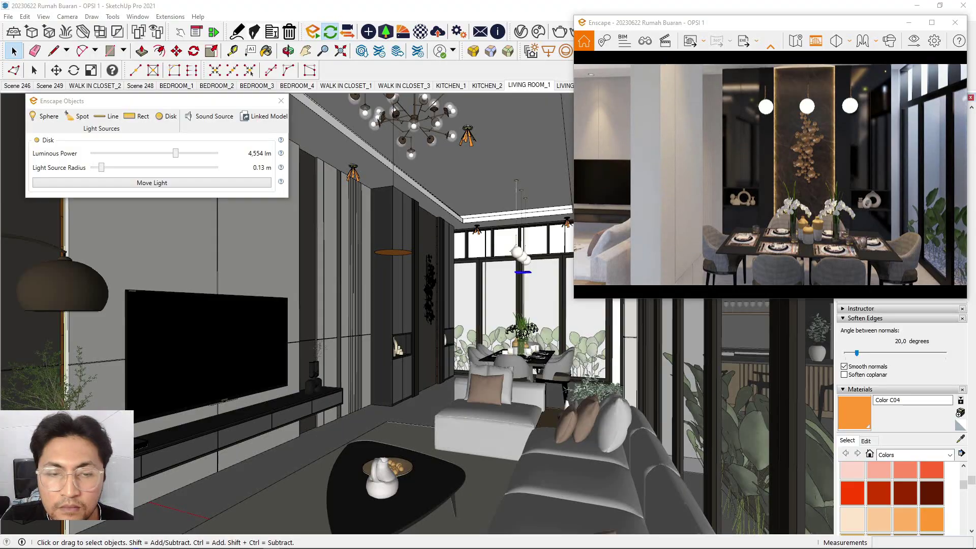
Lower the disk light below the dining pendants by about 351 mm and check the dining table in the live render.
scroll(531, 277, "up", 8)
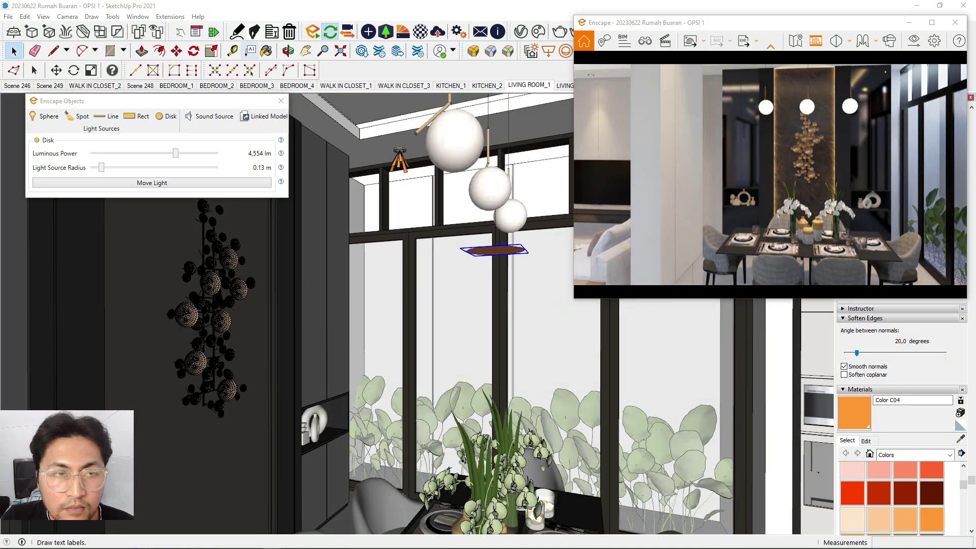
left_click(176, 50)
left_click(495, 250)
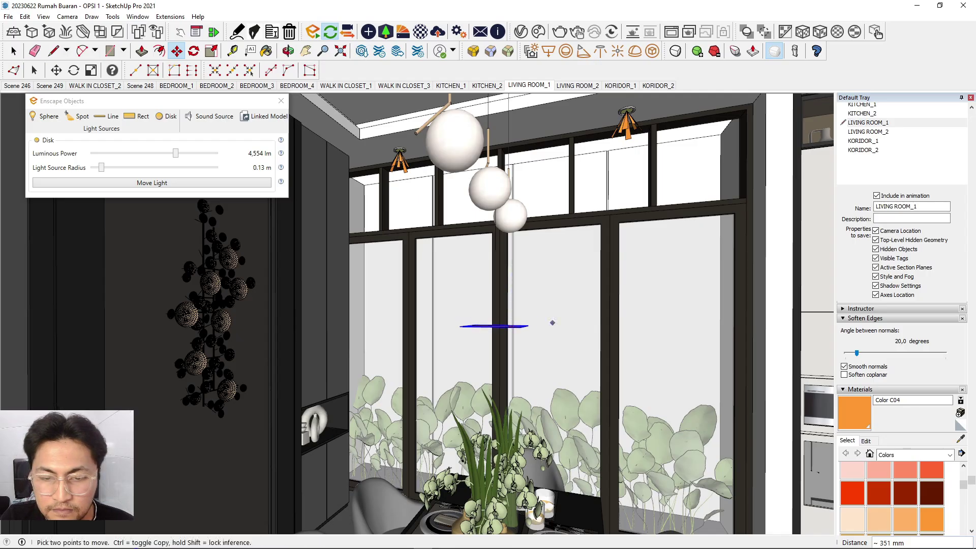
left_click(849, 541)
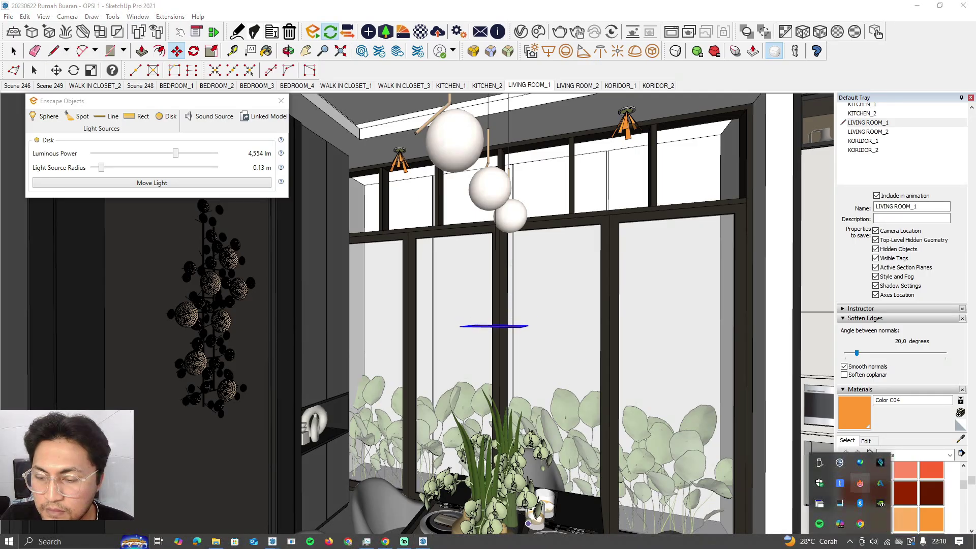
left_click(819, 503)
left_click(817, 402)
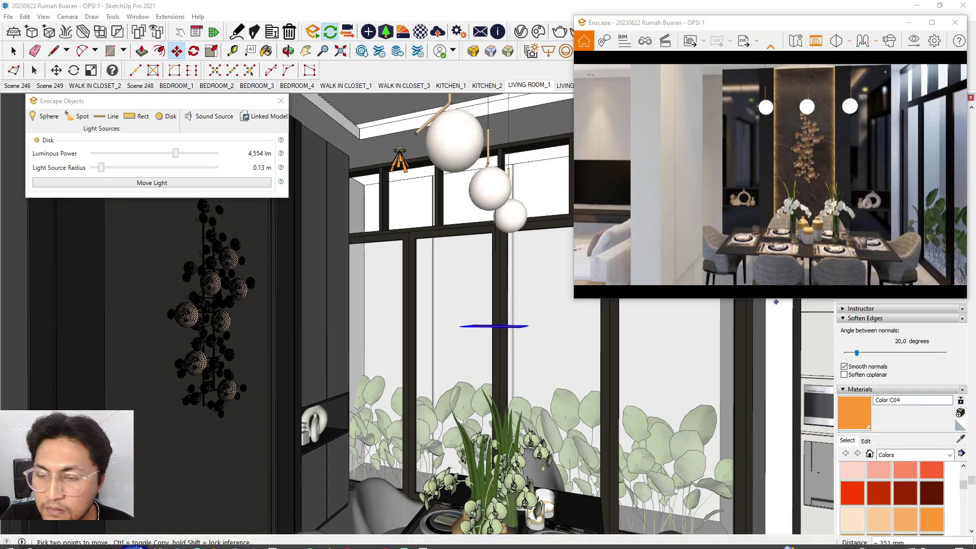
key("w")
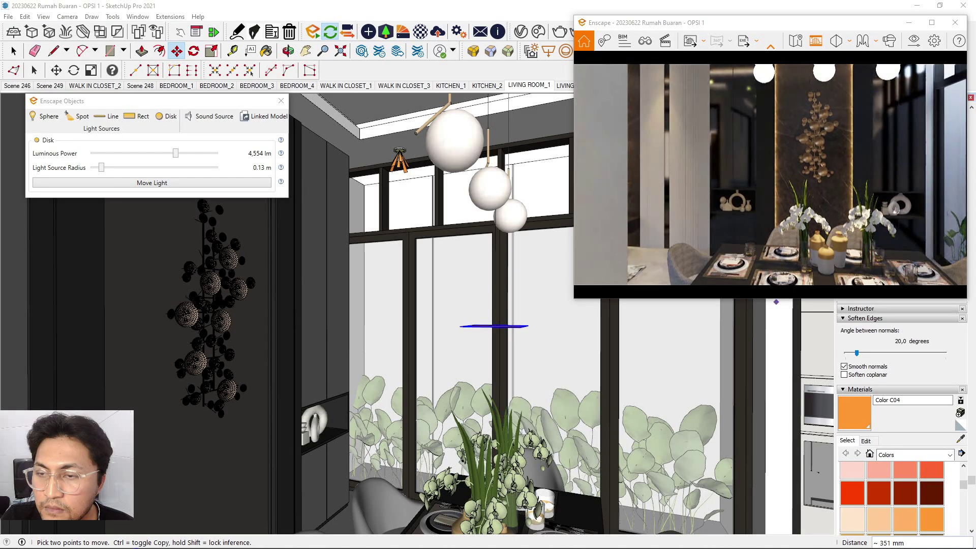
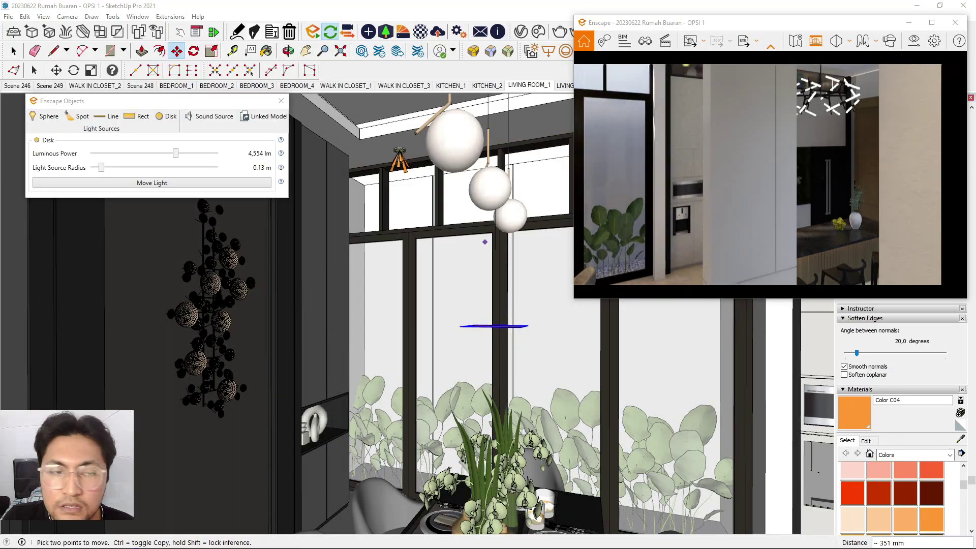
Copy the disk light and its guide line from the middle globe pendant to the branching chandelier in the kitchen.
key("space")
middle_click_drag(477, 300, 360, 331)
left_click(403, 259)
middle_click_drag(403, 259, 434, 305)
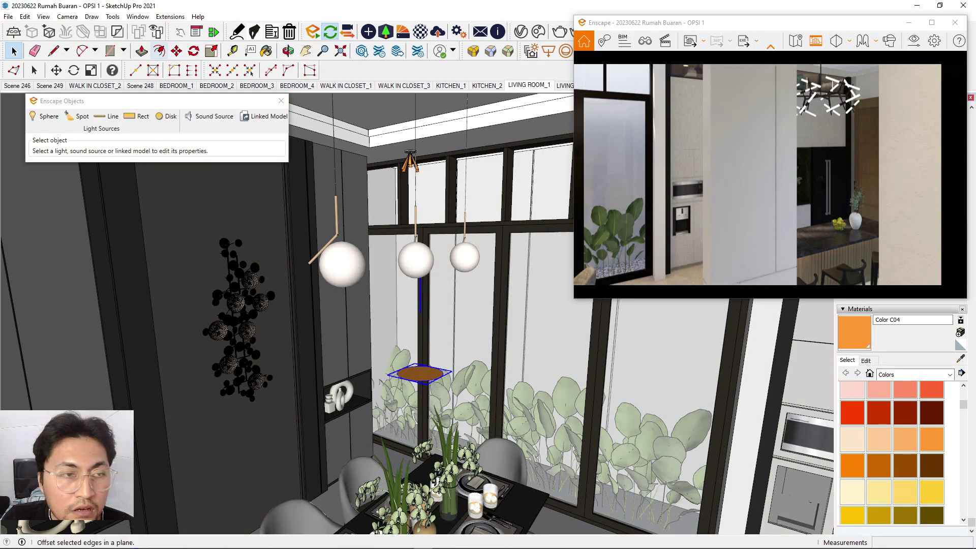
middle_click_drag(398, 228, 406, 249)
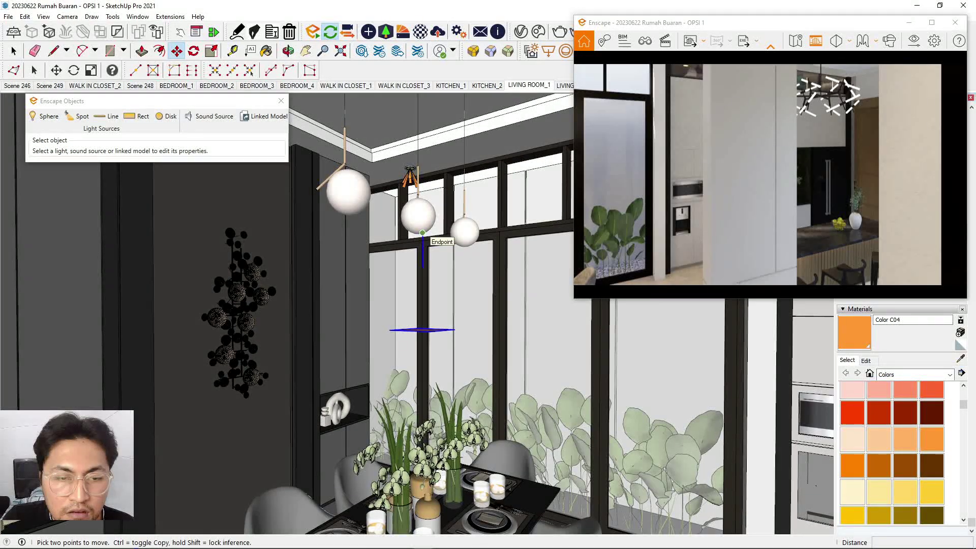
key("ctrl")
left_click(422, 232)
scroll(401, 262, "up", 8)
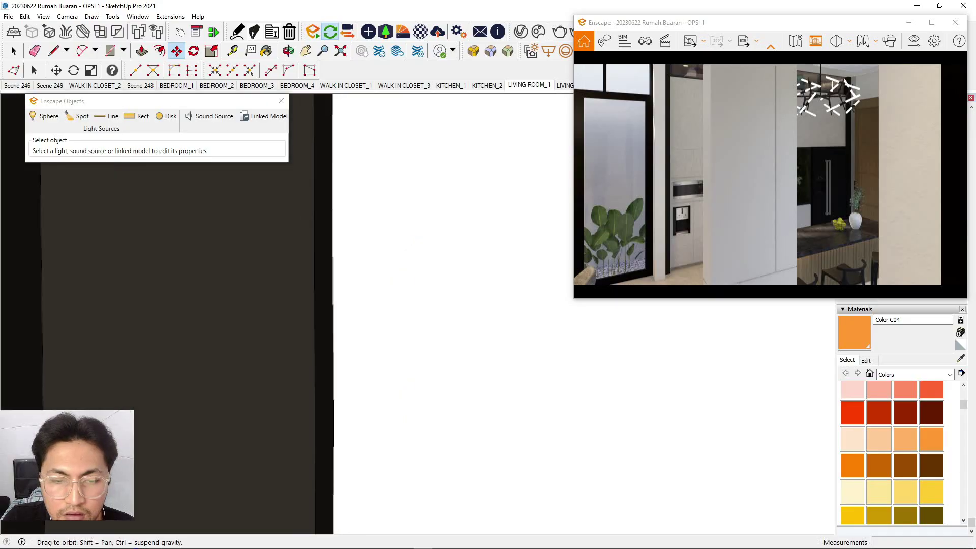
scroll(396, 288, "down", 10)
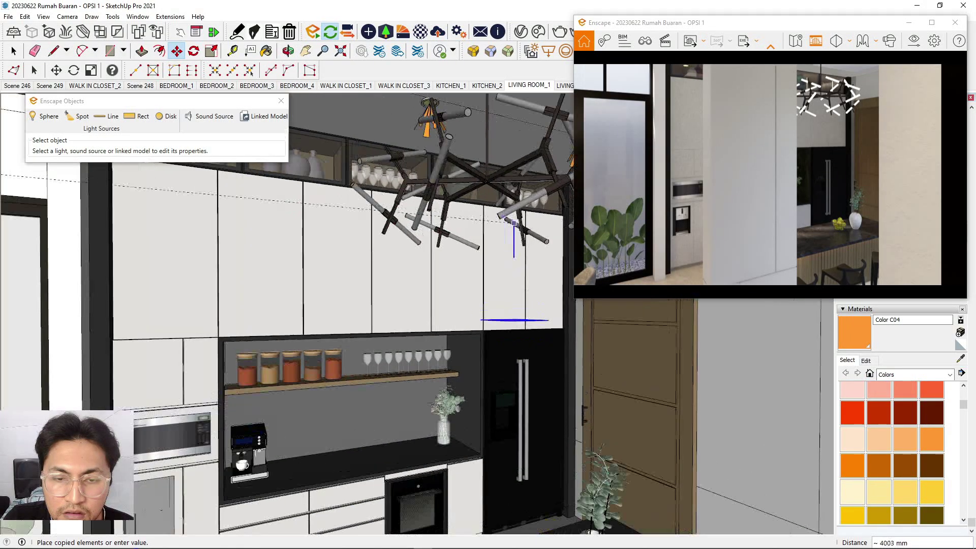
middle_click_drag(523, 244, 398, 224)
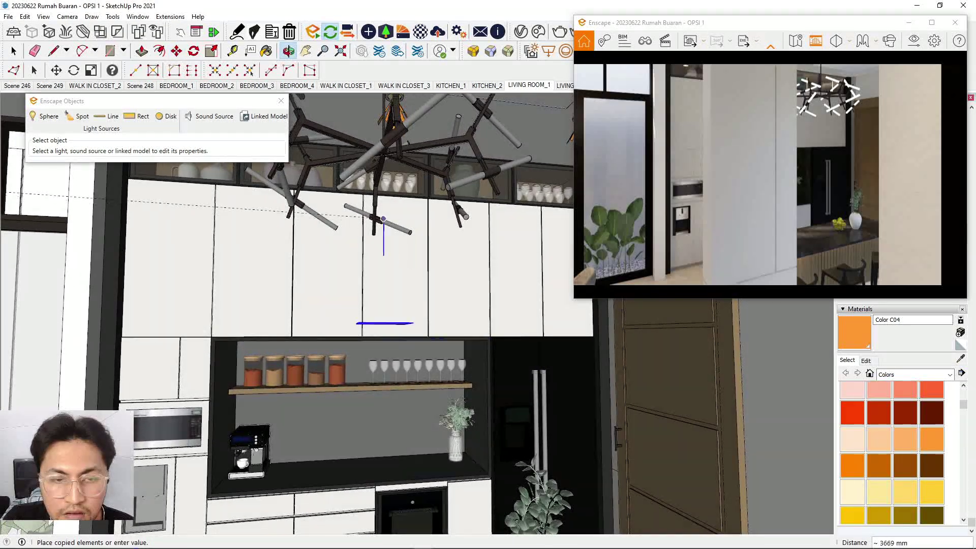
left_click(381, 167)
mouse_move(381, 169)
middle_mouse_down()
mouse_move(342, 231)
mouse_move(350, 236)
middle_mouse_up()
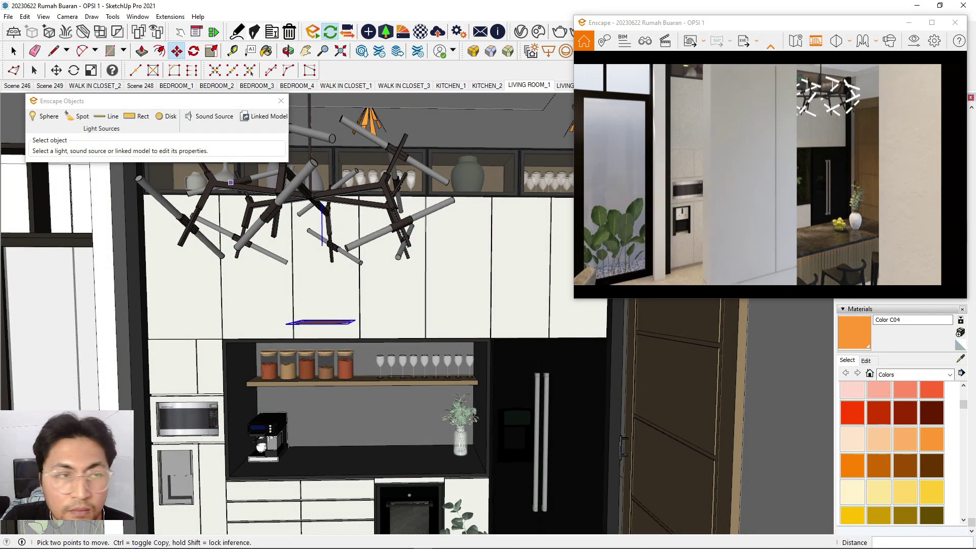
Switch the model and the live render to the saved KITCHEN_2 view and inspect the lit kitchen island.
key("space")
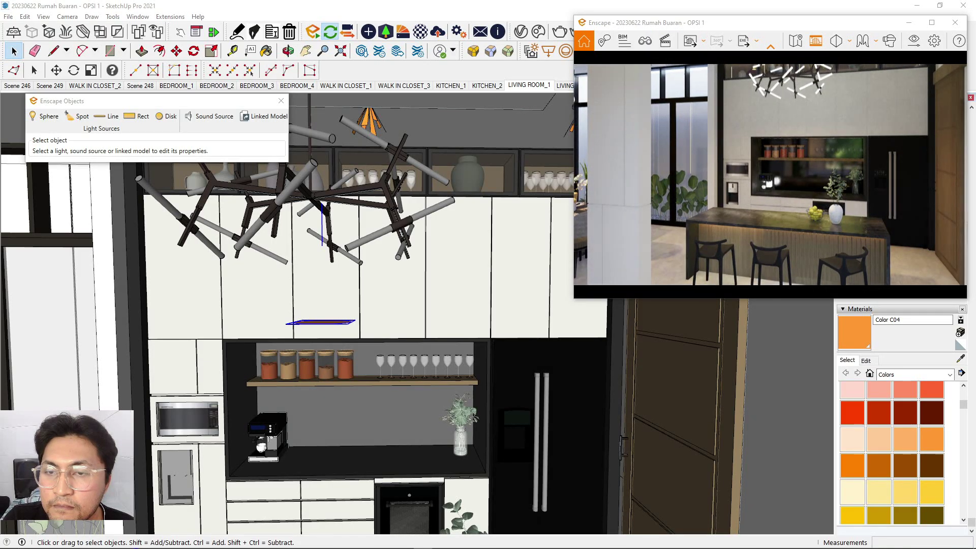
left_click(645, 40)
left_click(625, 181)
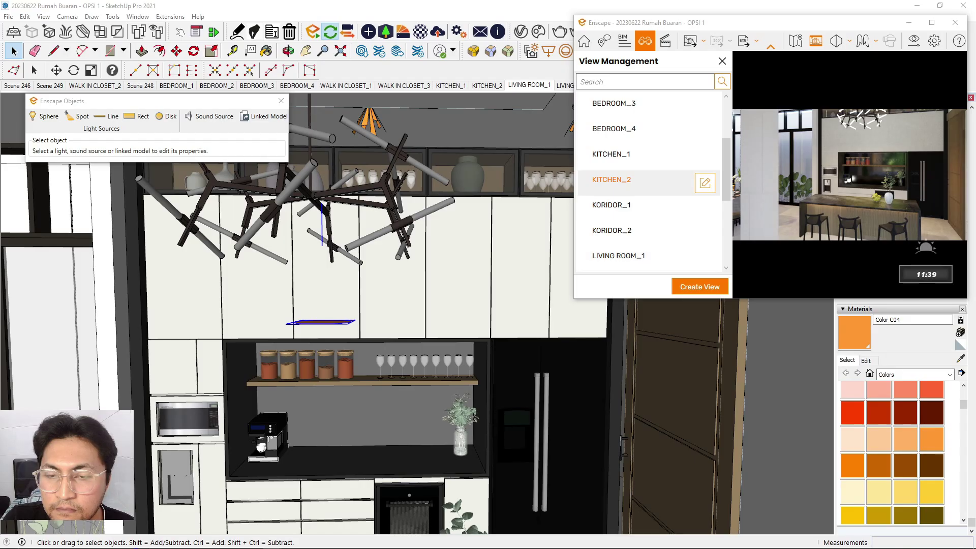
left_click(612, 179)
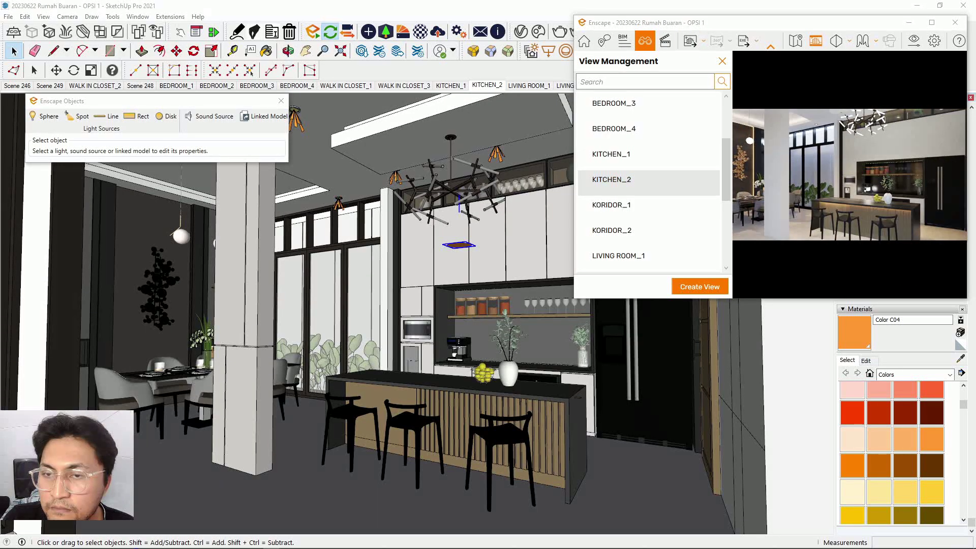
left_click(722, 61)
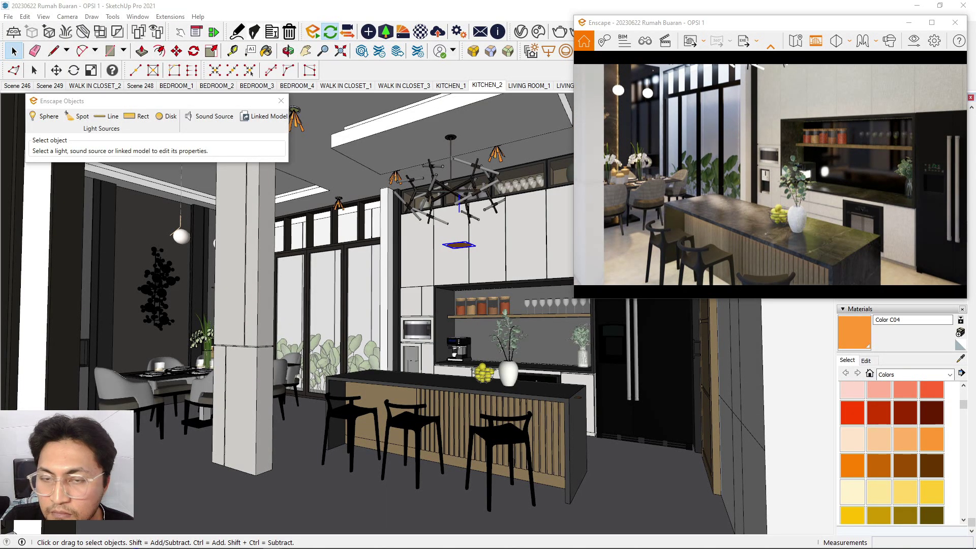
Lower the disk light below the kitchen chandelier by about 397 mm.
key("alt+Tab")
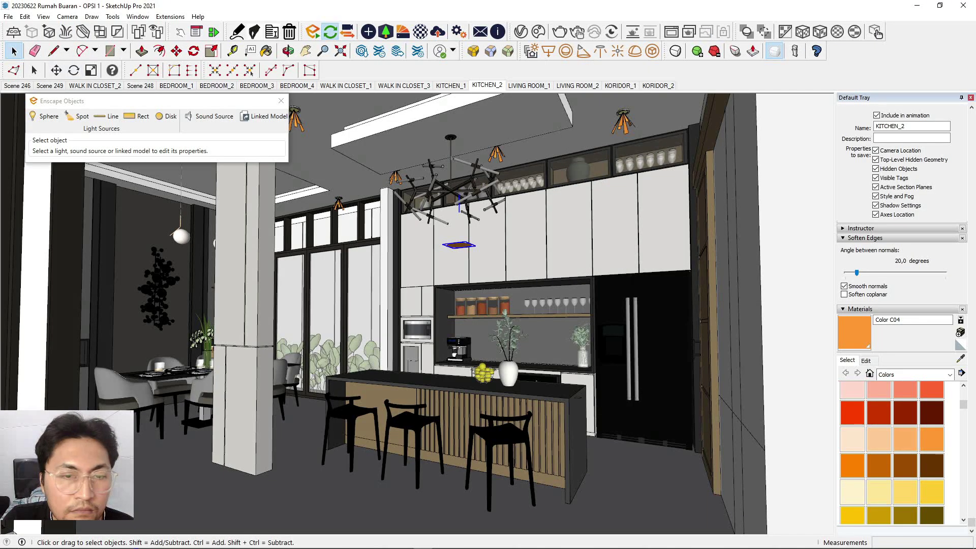
scroll(464, 249, "up", 4)
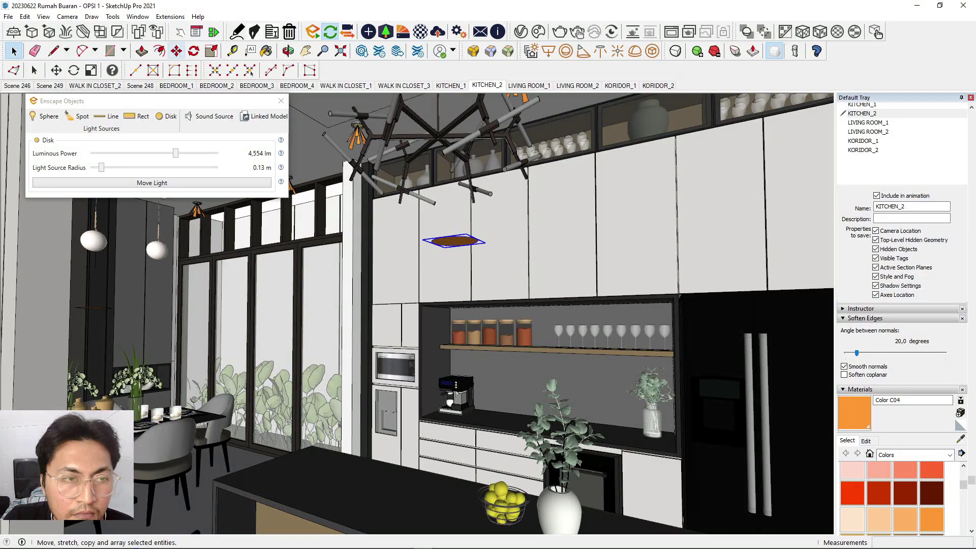
left_click(465, 234)
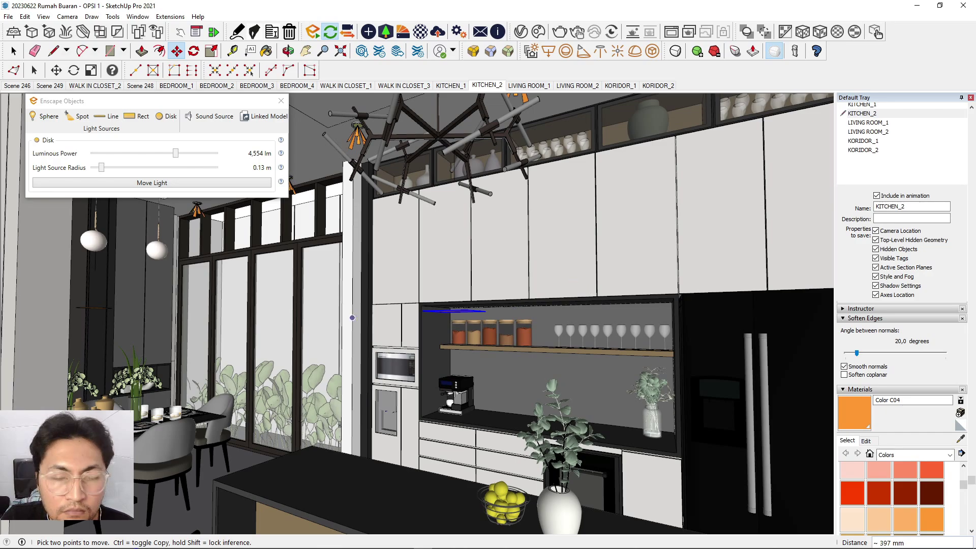
Bring the Enscape live render window back in front of the model.
mouse_move(494, 546)
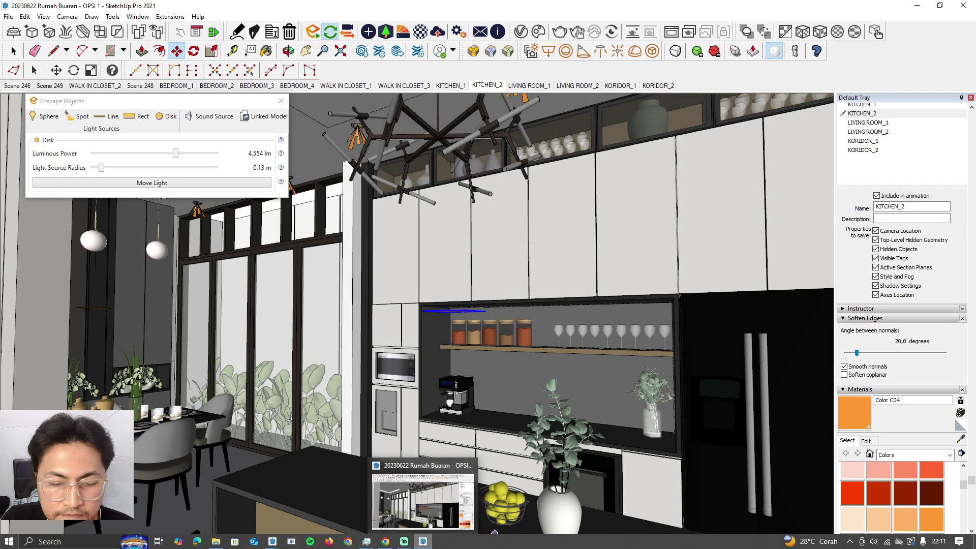
left_click(849, 541)
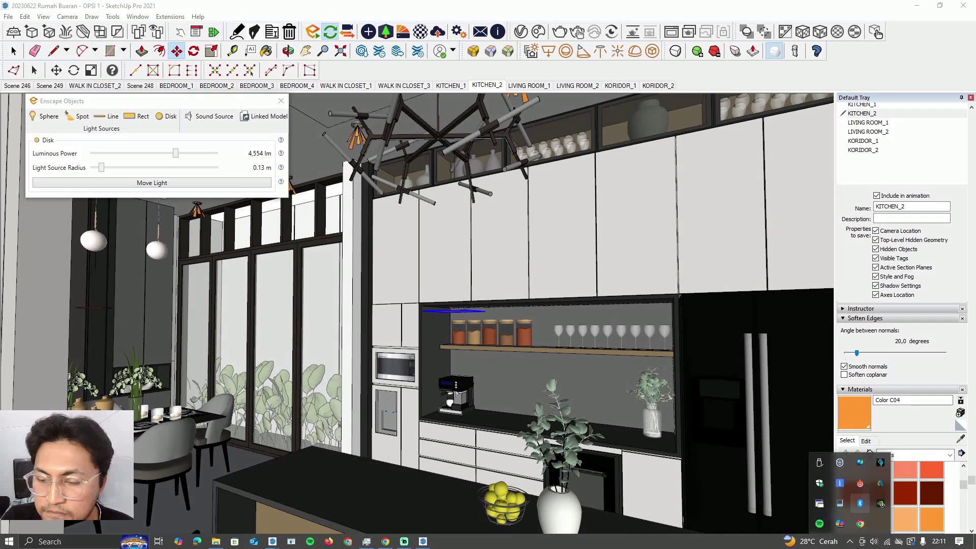
right_click(820, 503)
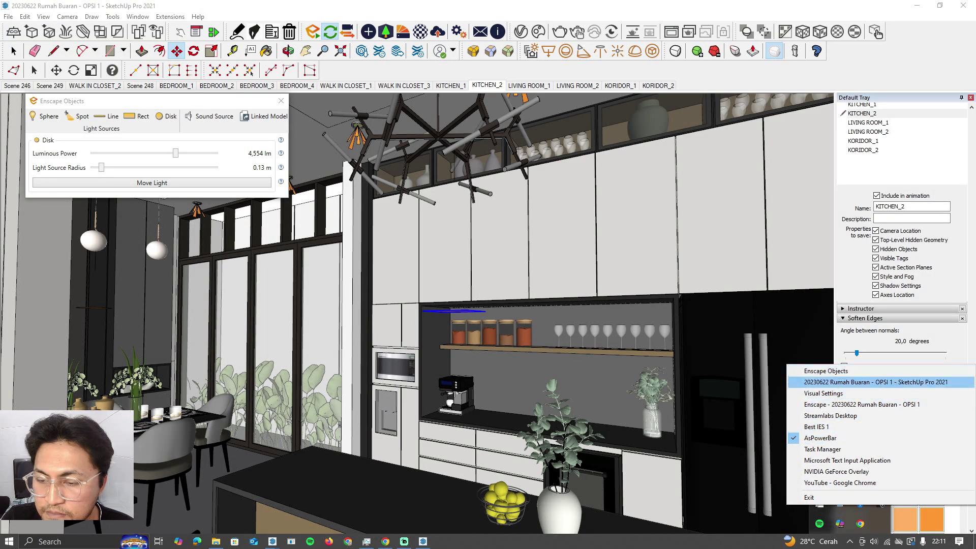
left_click(859, 404)
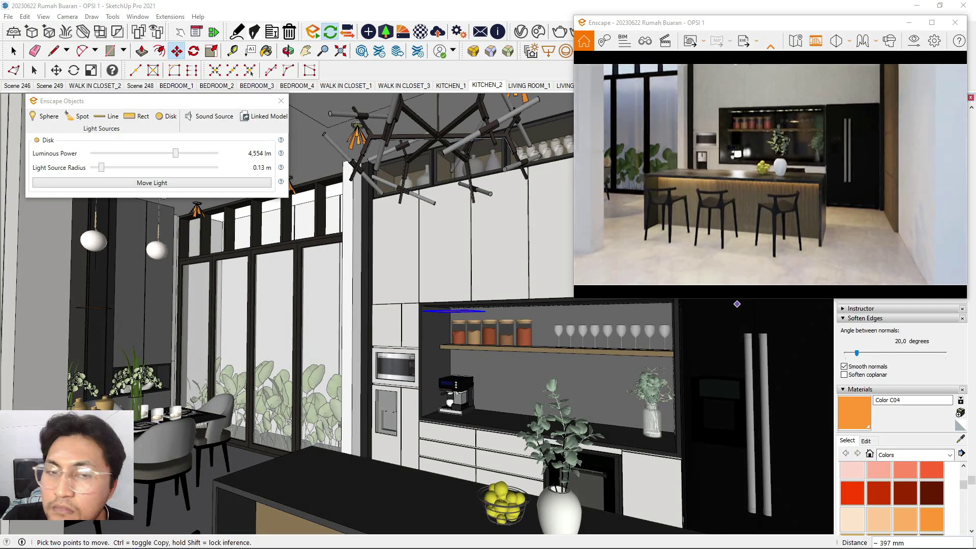
key("space")
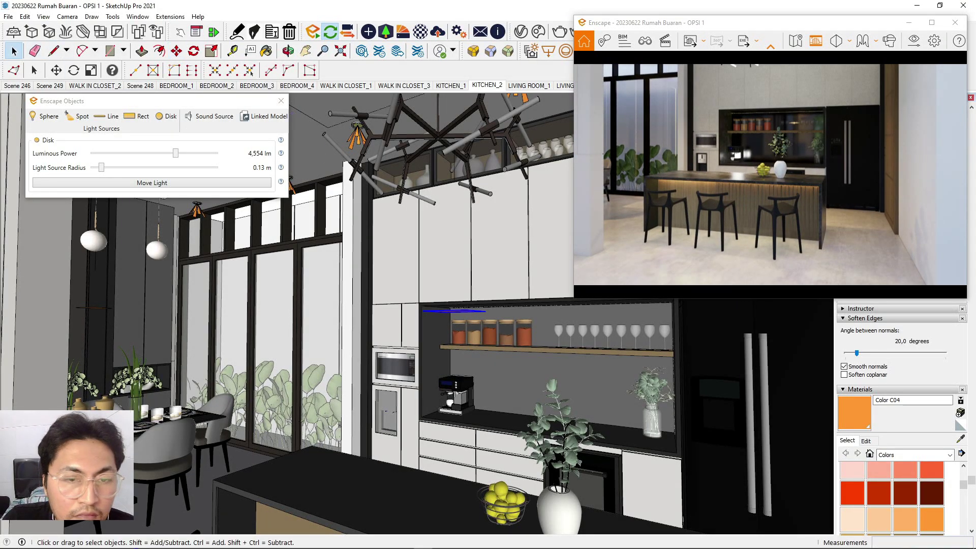
scroll(454, 310, "up", 2)
middle_click_drag(454, 310, 459, 256)
left_click(213, 183)
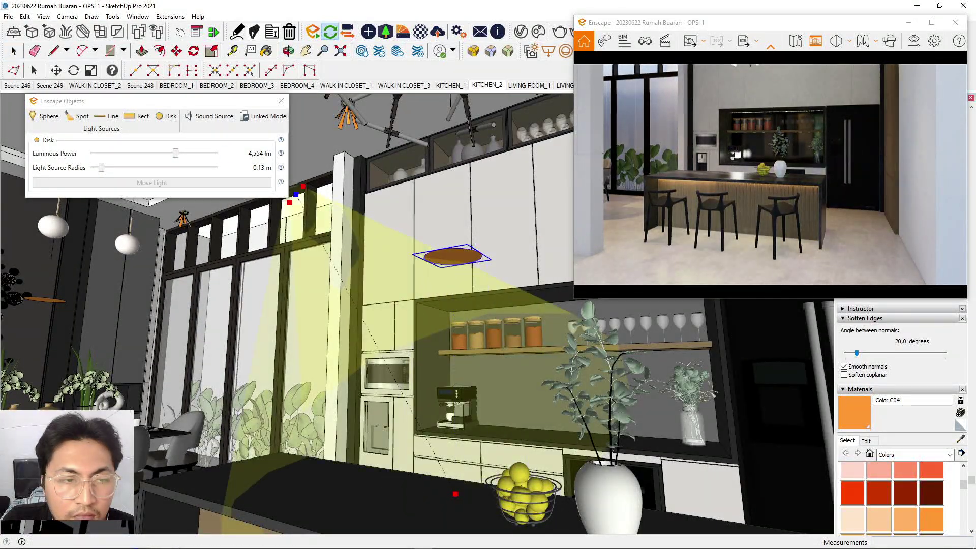
left_click_drag(175, 153, 172, 153)
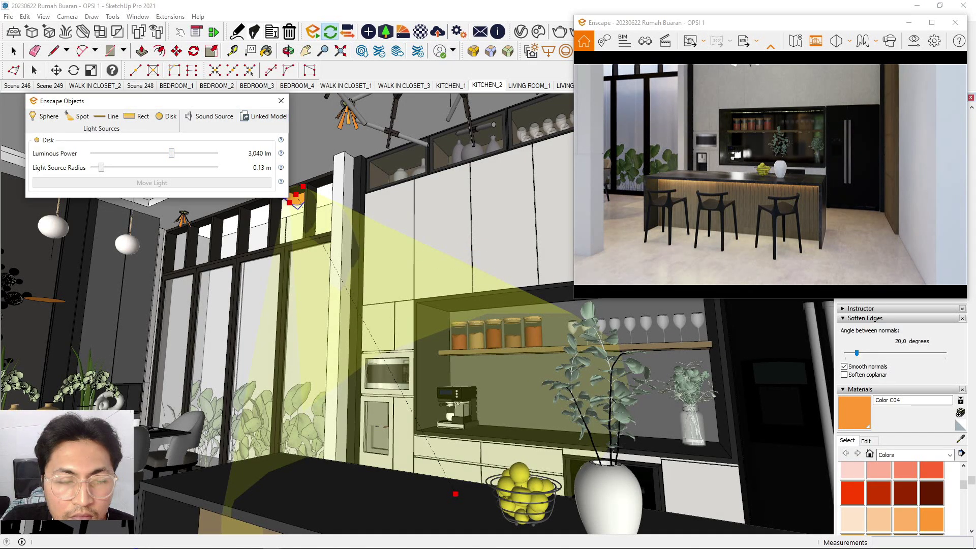
key("space")
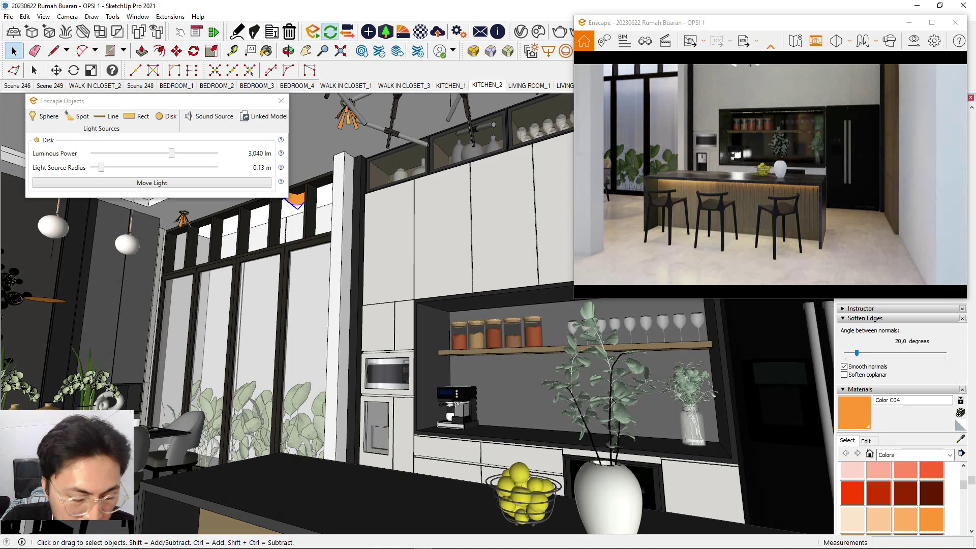
Reduce the luminous power of the disk light below the kitchen chandelier to 2,361 lm.
left_click(452, 256)
left_click(405, 258)
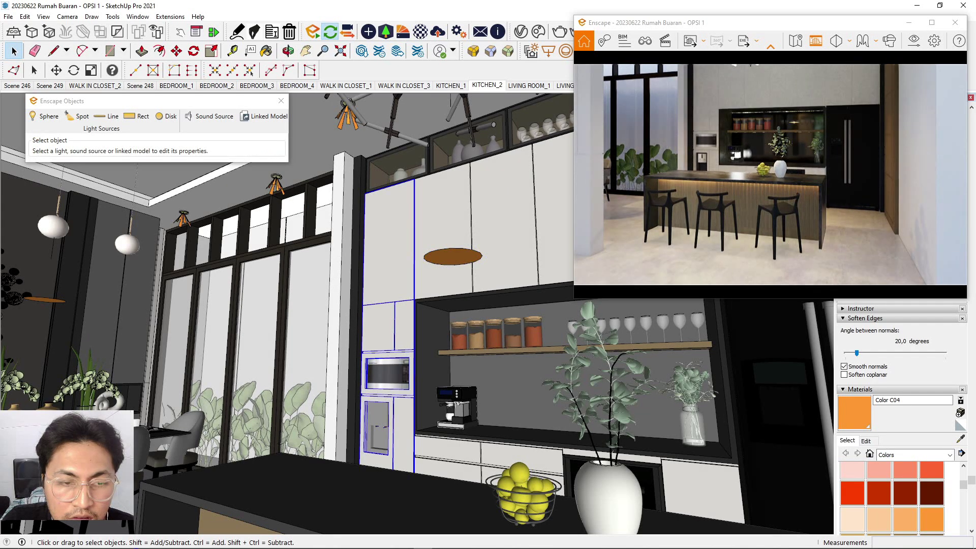
left_click(452, 256)
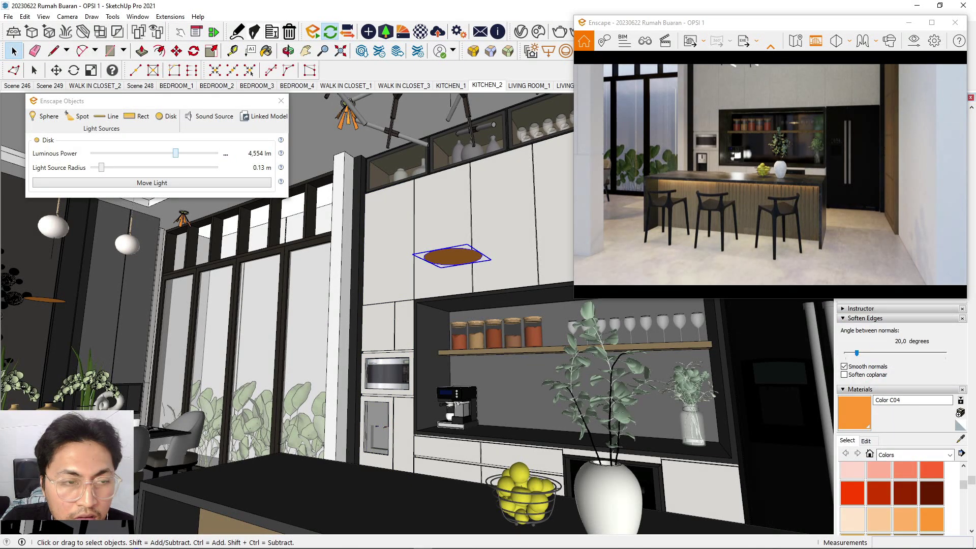
left_click_drag(175, 153, 174, 153)
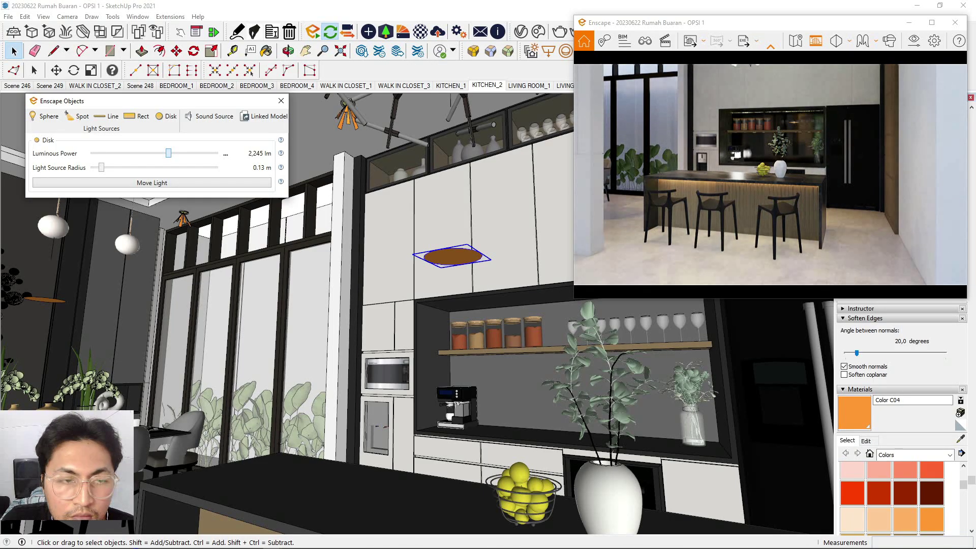
Inspect the lighting on the kitchen island, the chandelier and the shelf niche behind it in the live render.
scroll(770, 188, "up", 5)
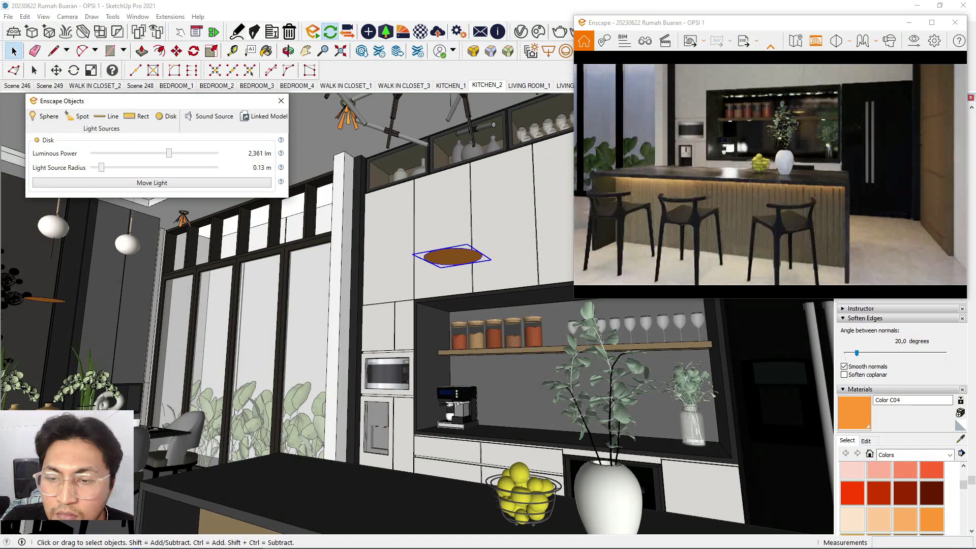
mouse_move(770, 188)
right_mouse_down()
mouse_move(722, 216)
mouse_move(718, 244)
mouse_move(772, 201)
right_mouse_up()
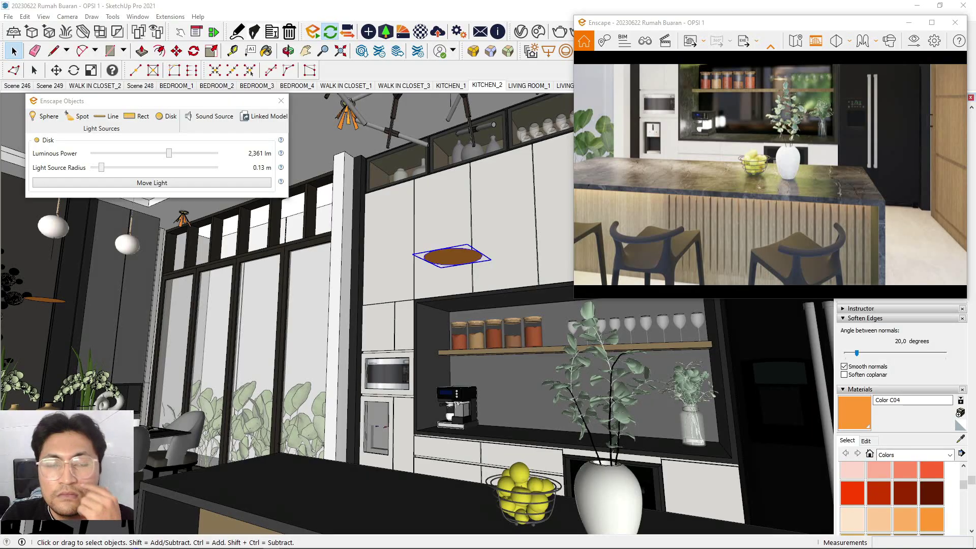
scroll(772, 200, "down", 4)
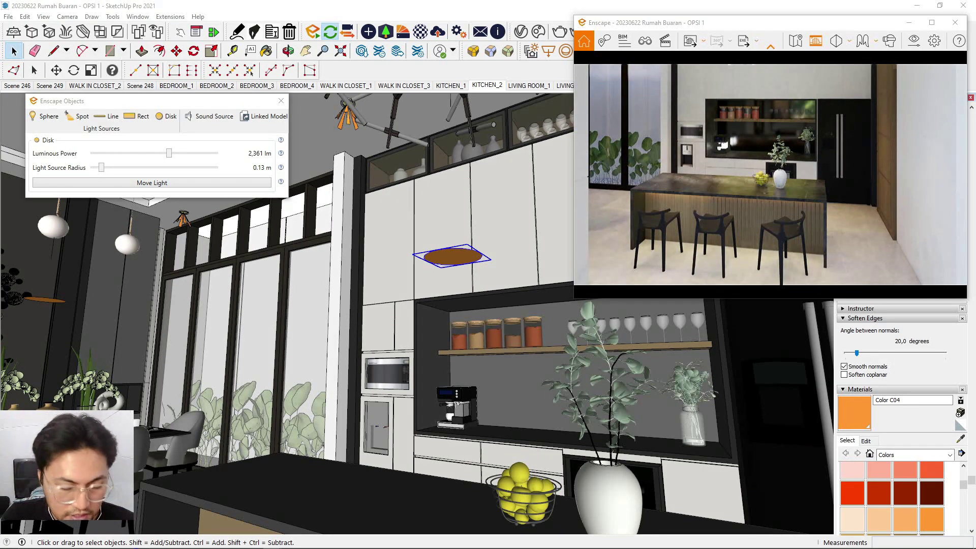
key("w")
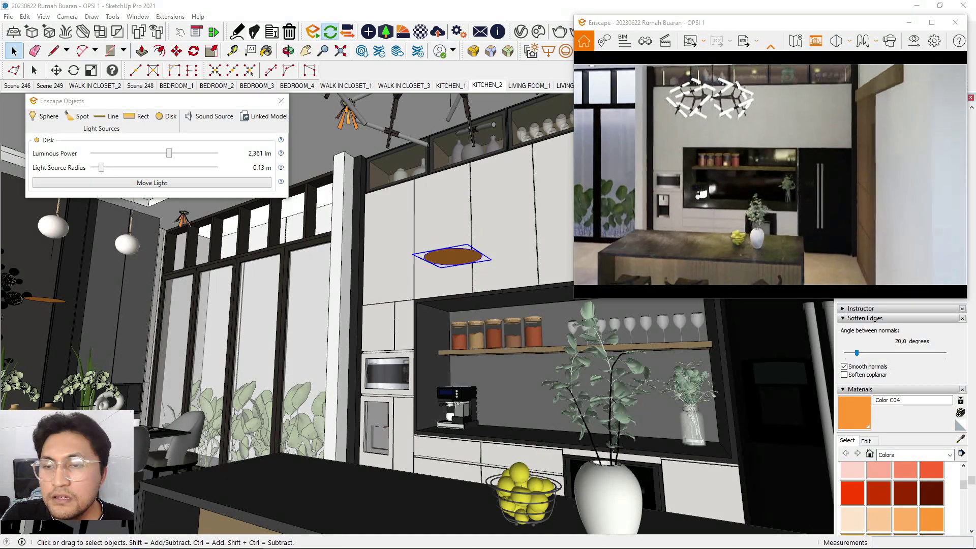
key("w")
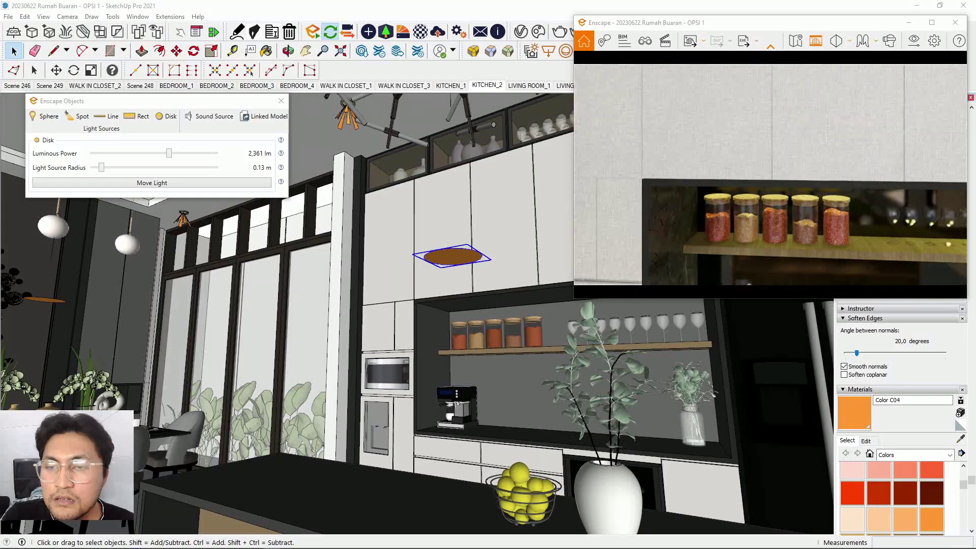
key("s")
key("d")
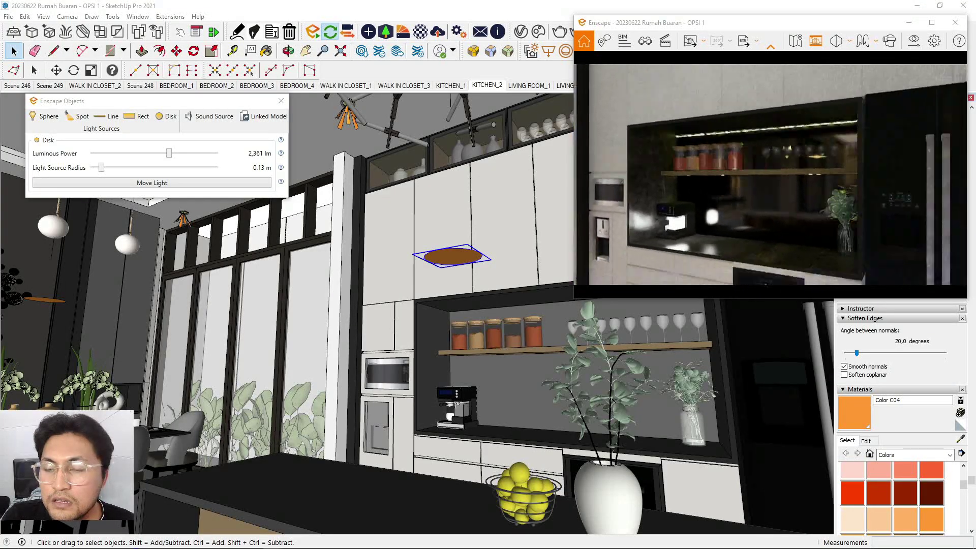
key("a")
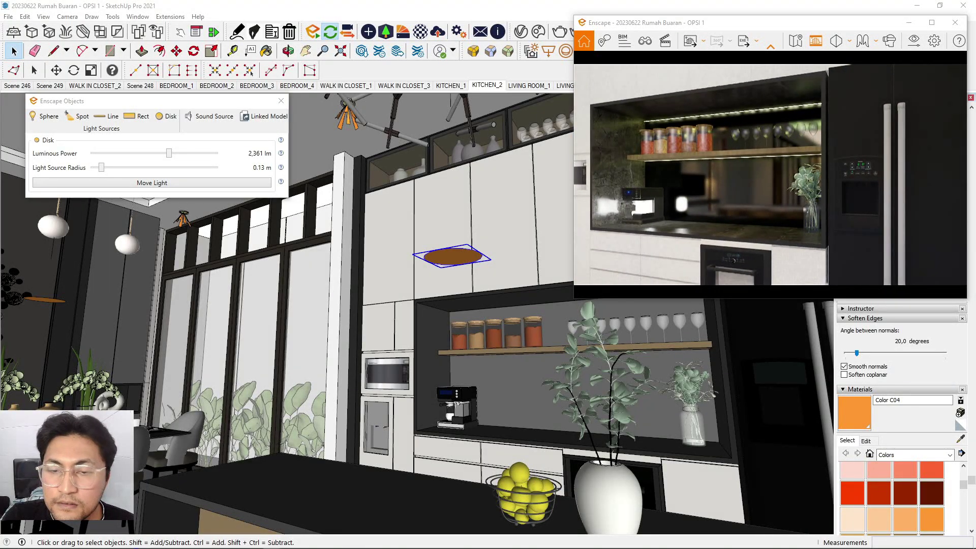
key("w")
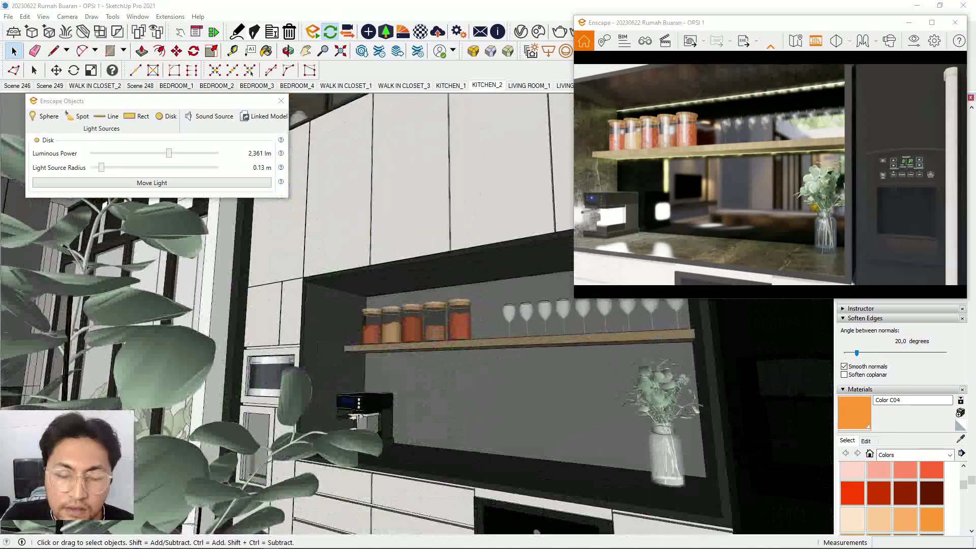
Open the wooden shelf group in the kitchen niche for editing, viewed from below.
scroll(533, 376, "up", 3)
mouse_move(534, 376)
middle_mouse_down()
mouse_move(457, 315)
mouse_move(437, 274)
middle_mouse_up()
scroll(457, 315, "up", 3)
scroll(304, 307, "down", 2)
double_click(304, 309)
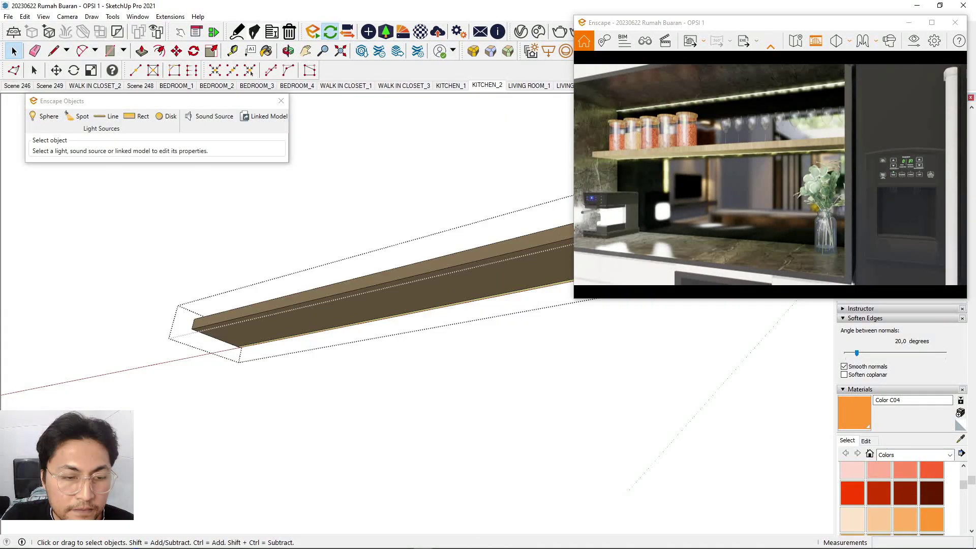
Place a 1,000 lm rectangular light at the end of the shelf, 0.20 m wide and 0.01 m long.
scroll(373, 259, "down", 1)
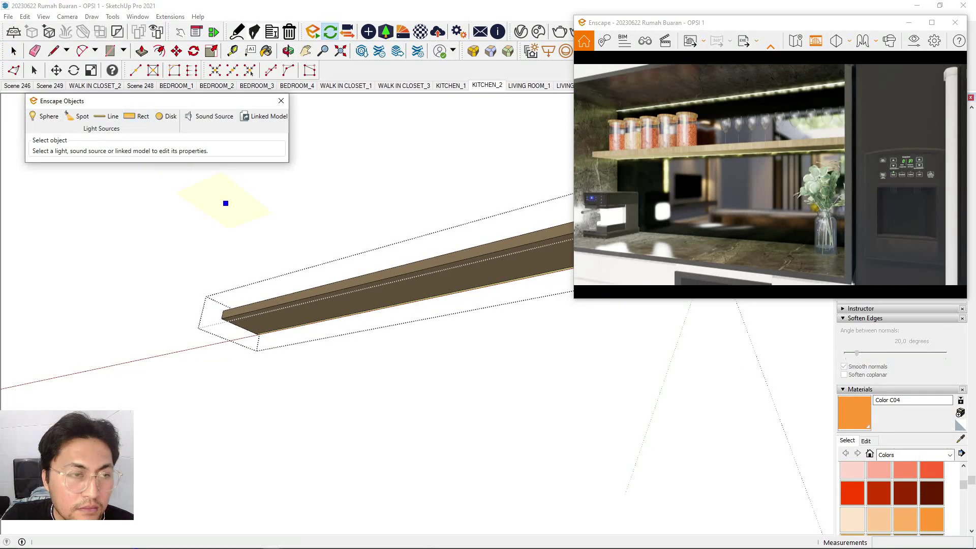
scroll(234, 325, "up", 6)
scroll(265, 320, "up", 3)
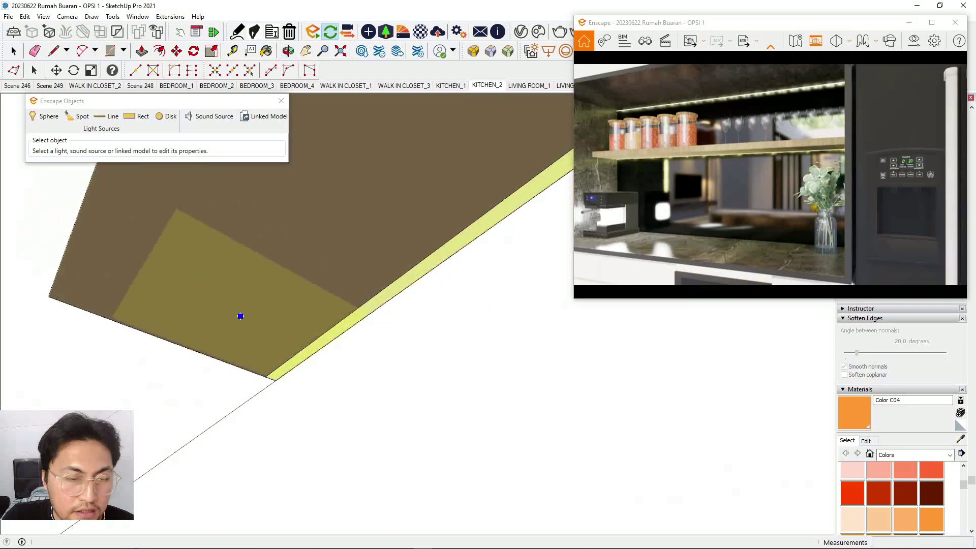
mouse_move(275, 385)
middle_mouse_down()
mouse_move(307, 305)
mouse_move(249, 224)
middle_mouse_up()
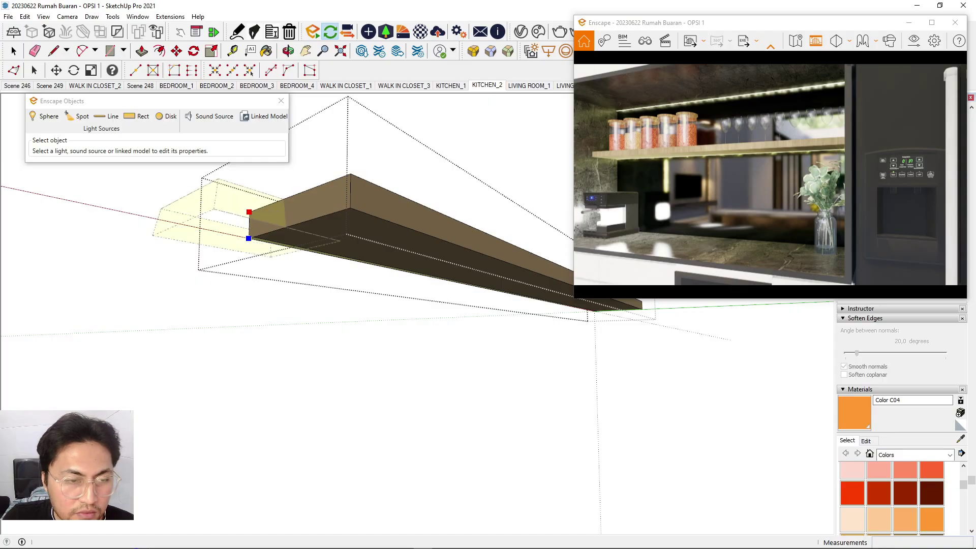
left_click(249, 235)
left_click(248, 234)
left_click(249, 234)
middle_click_drag(249, 234, 224, 214)
scroll(254, 234, "down", 1)
mouse_move(91, 167)
left_mouse_down()
mouse_move(81, 167)
mouse_move(90, 168)
mouse_move(81, 181)
left_mouse_up()
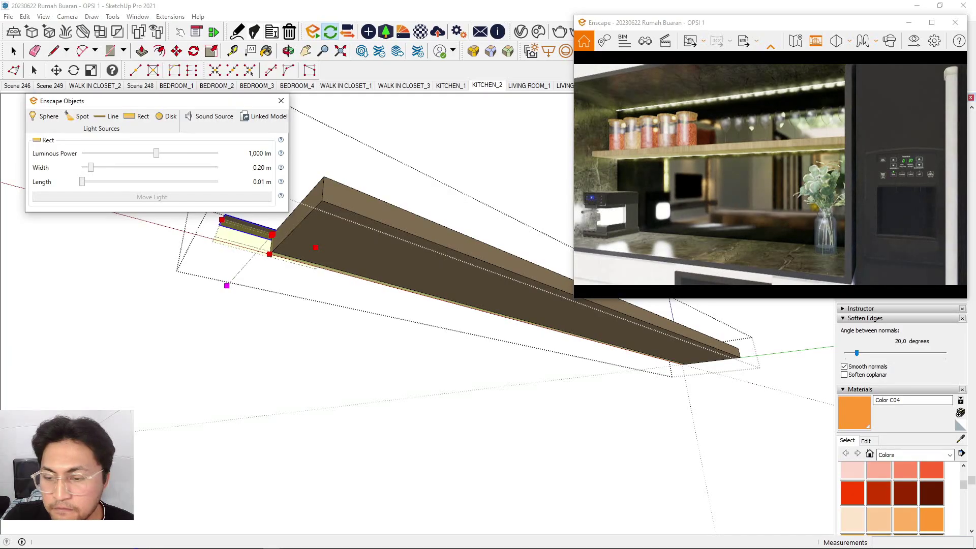
Move the rectangular light to the end corner of the strip recess on the shelf's underside.
key("b")
left_click(248, 227)
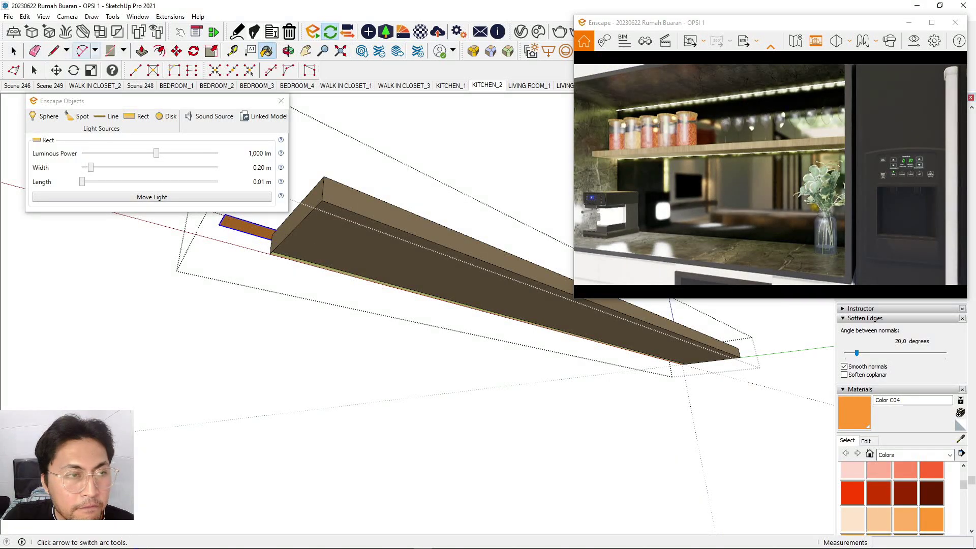
key("m")
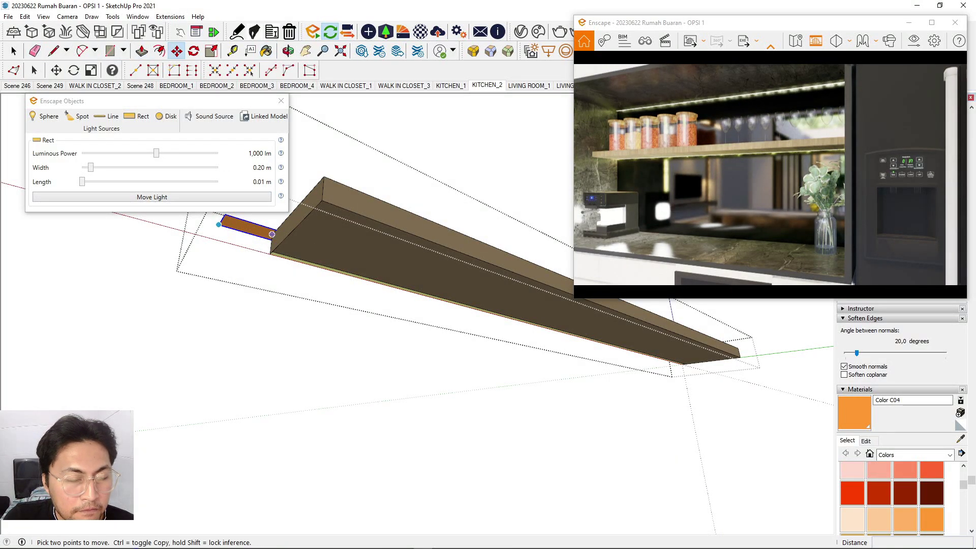
scroll(265, 241, "up", 5)
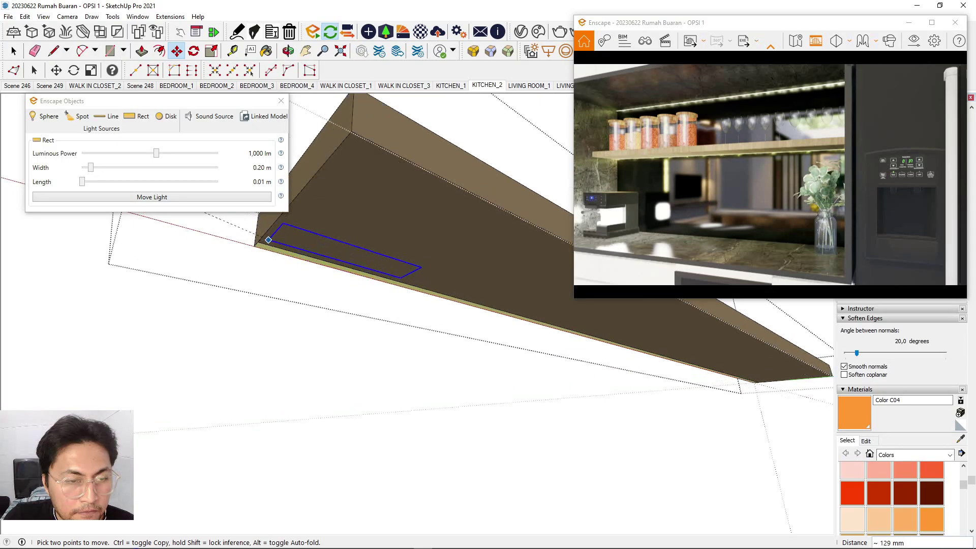
scroll(261, 250, "down", 3)
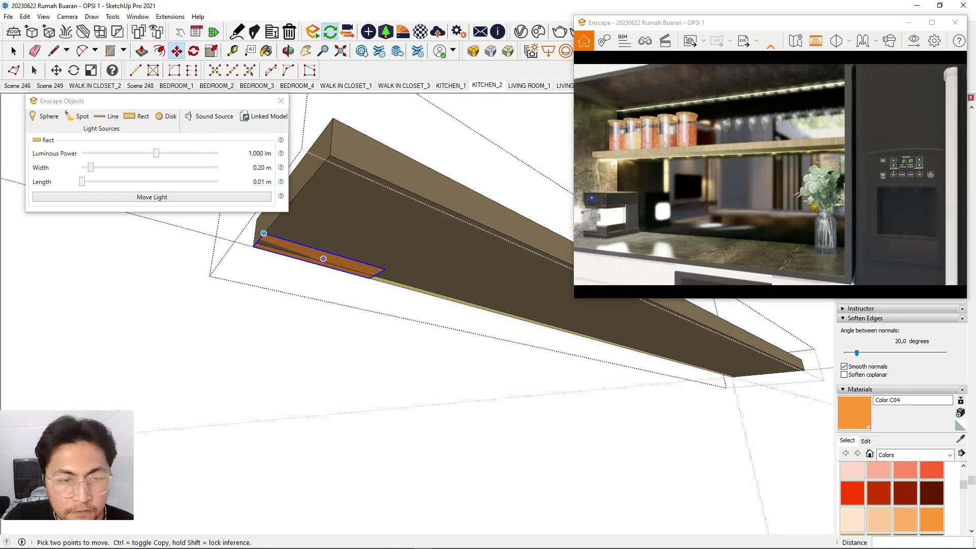
Copy the rectangular light 200 mm along the shelf's edge so the two lights sit end to end.
key("ctrl")
left_click(264, 234)
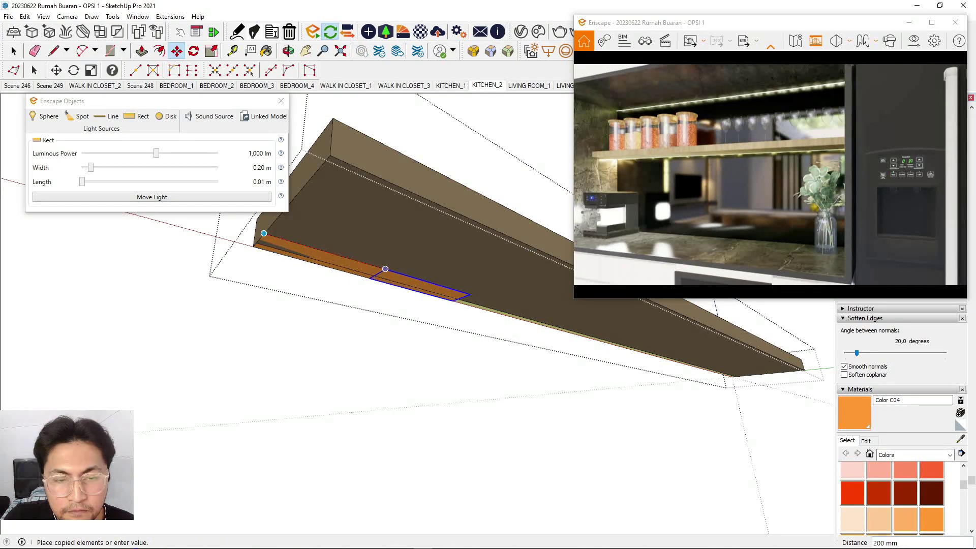
left_click(385, 269)
middle_click_drag(418, 251, 331, 235)
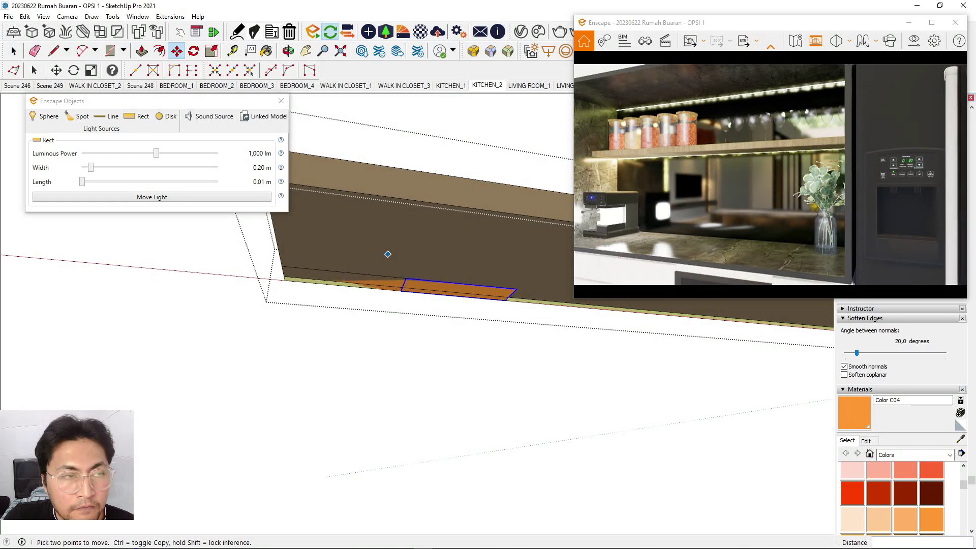
scroll(363, 260, "down", 1)
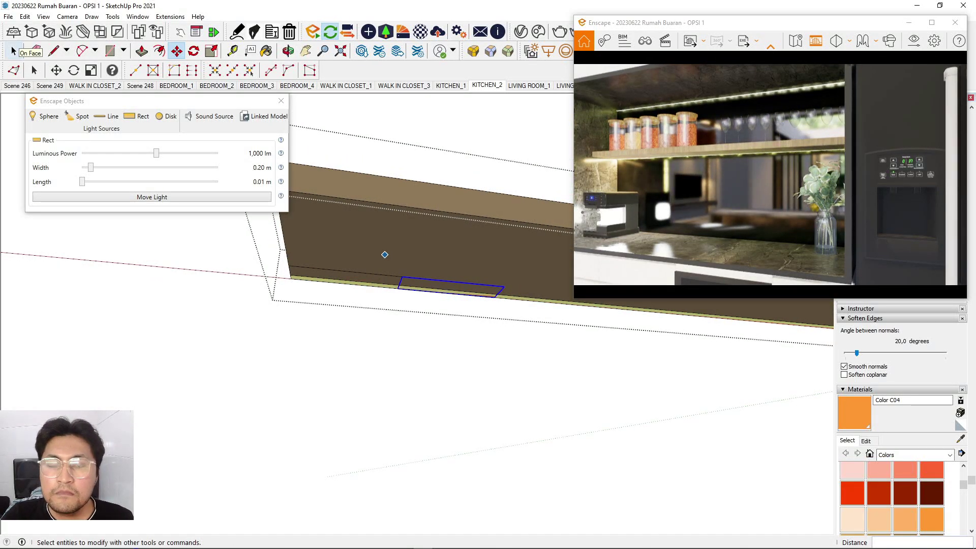
Group the two rectangular lights under the shelf.
left_click(14, 51)
left_click(347, 283, "shift")
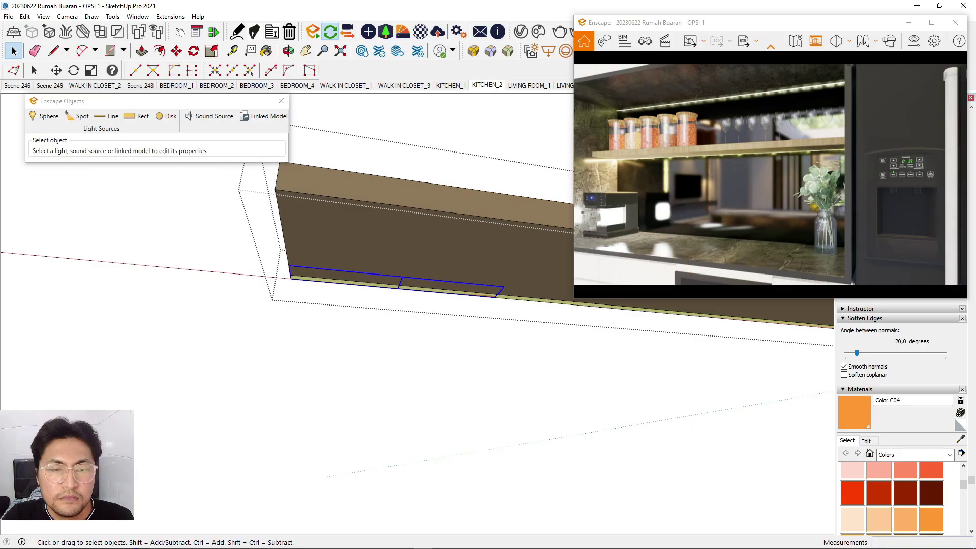
right_click(444, 286)
left_click(477, 386)
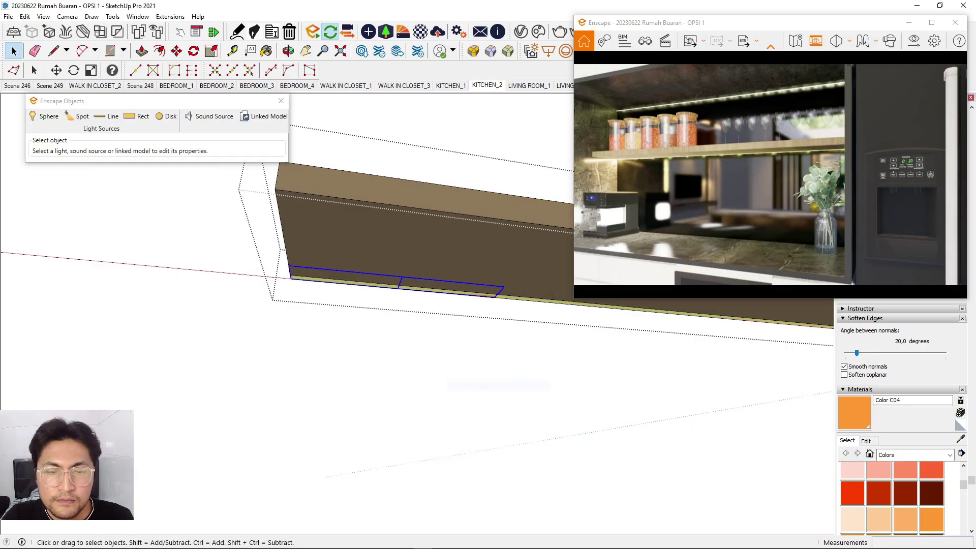
Array the second rectangular light along the shelf's strip recess as 10 end-to-end copies.
scroll(255, 245, "down", 2)
scroll(214, 259, "down", 2)
middle_click_drag(259, 284, 345, 239)
double_click(239, 276)
left_click(239, 276)
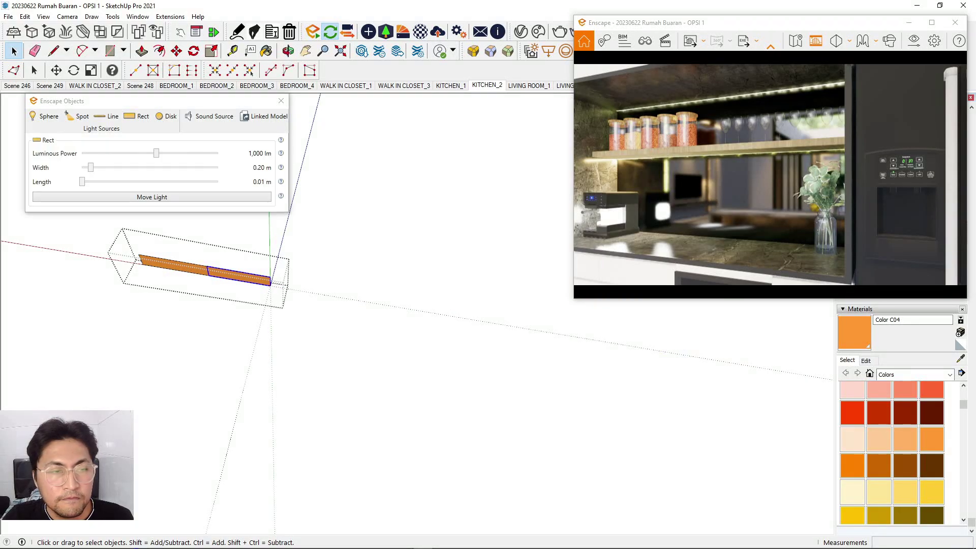
left_click(207, 266)
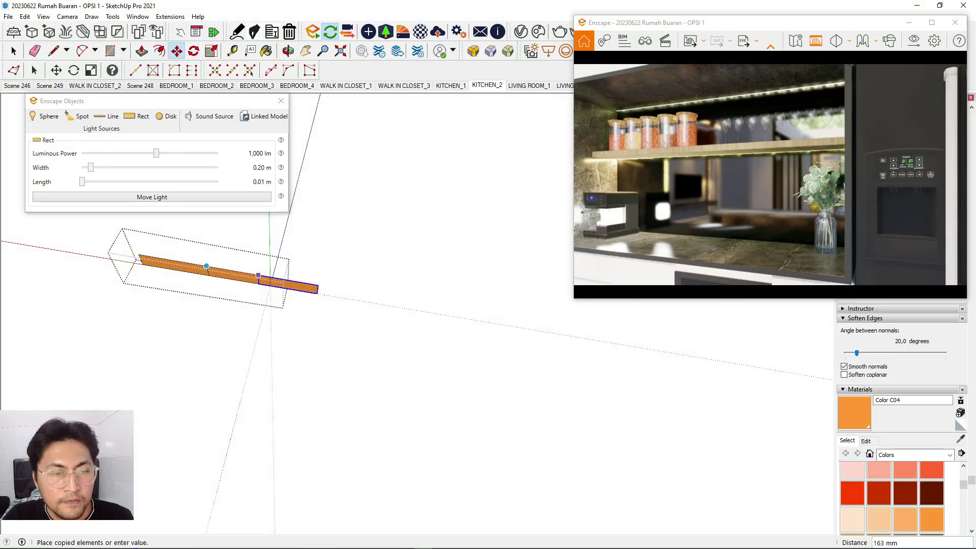
type("10X")
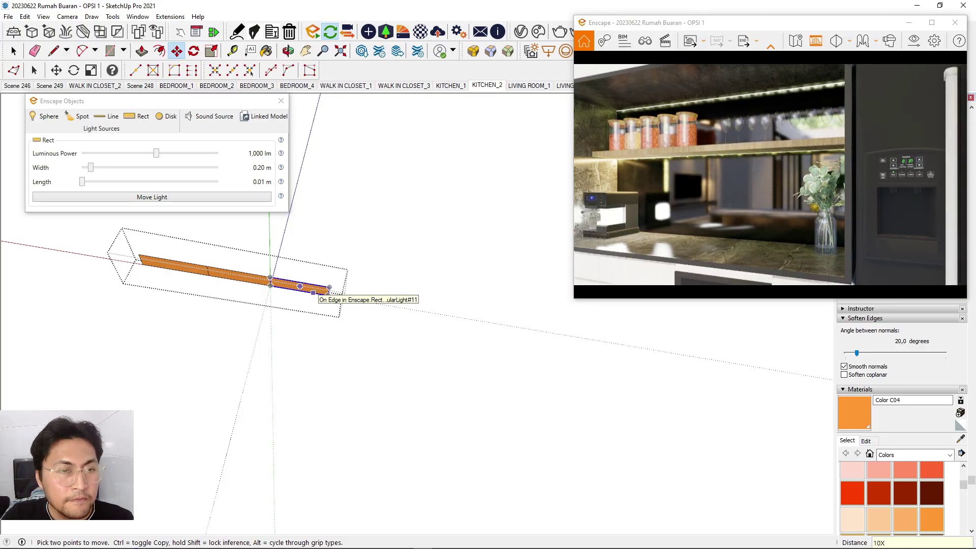
key("Return")
left_click(14, 51)
left_click(318, 243)
scroll(318, 243, "down", 1)
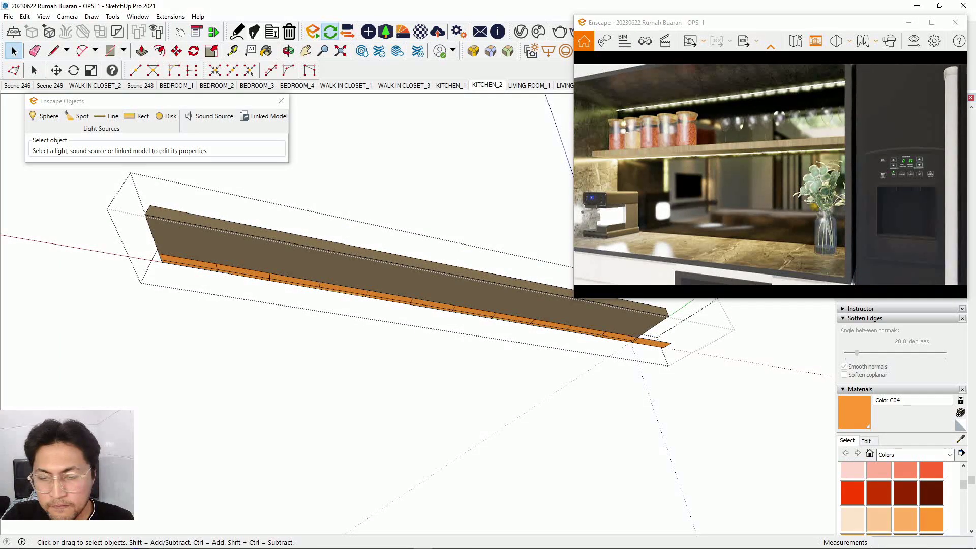
Delete the surplus rectangular light that overhangs the far end of the shelf.
double_click(652, 343)
left_click(653, 343)
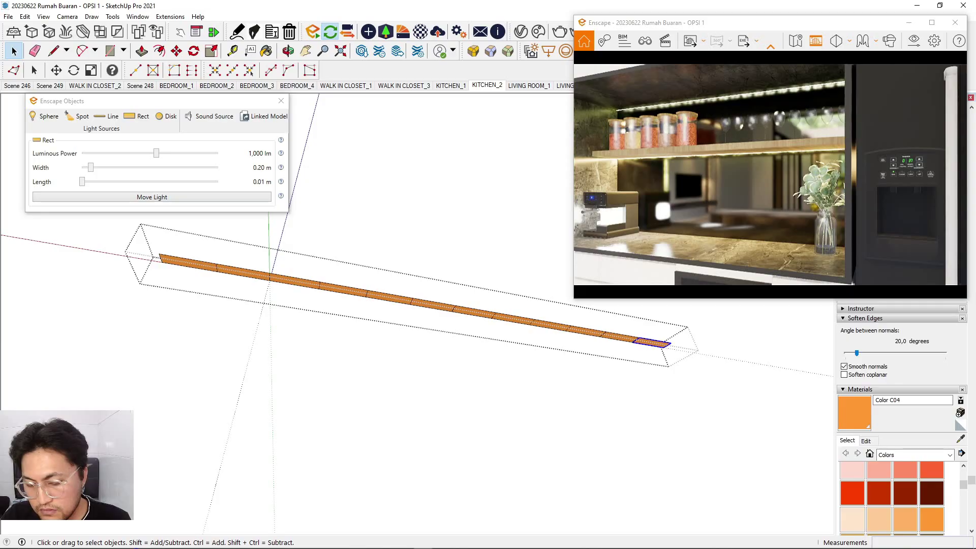
key("Delete")
Set the luminous power of the end light in the shelf strip to 337 lm and select the whole strip group.
scroll(632, 350, "up", 1)
left_click(621, 336)
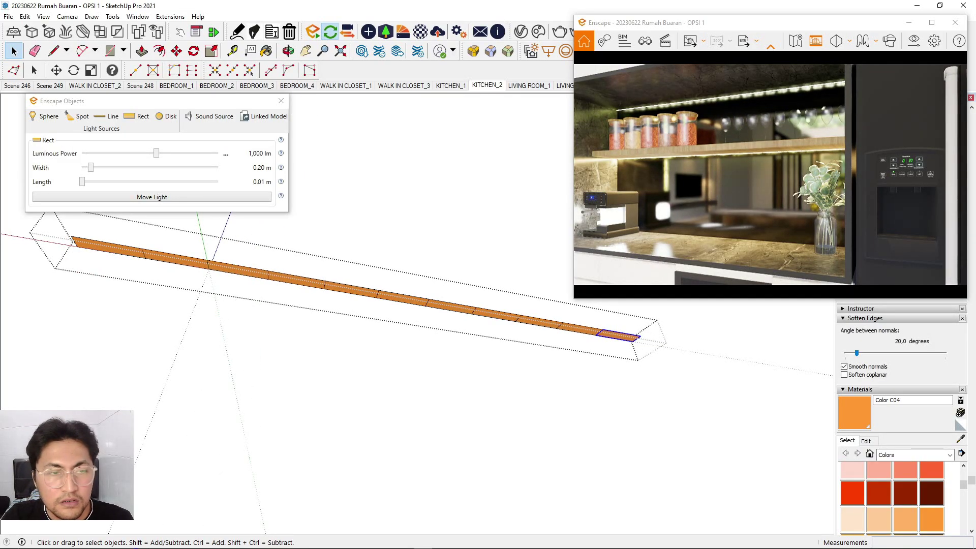
mouse_move(156, 153)
left_mouse_down()
mouse_move(124, 153)
mouse_move(145, 153)
left_mouse_up()
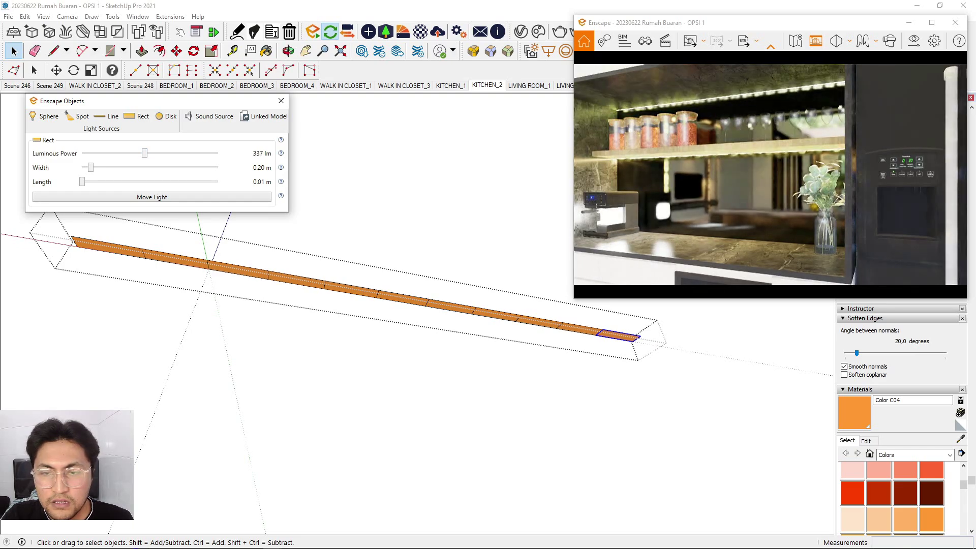
left_click(14, 51)
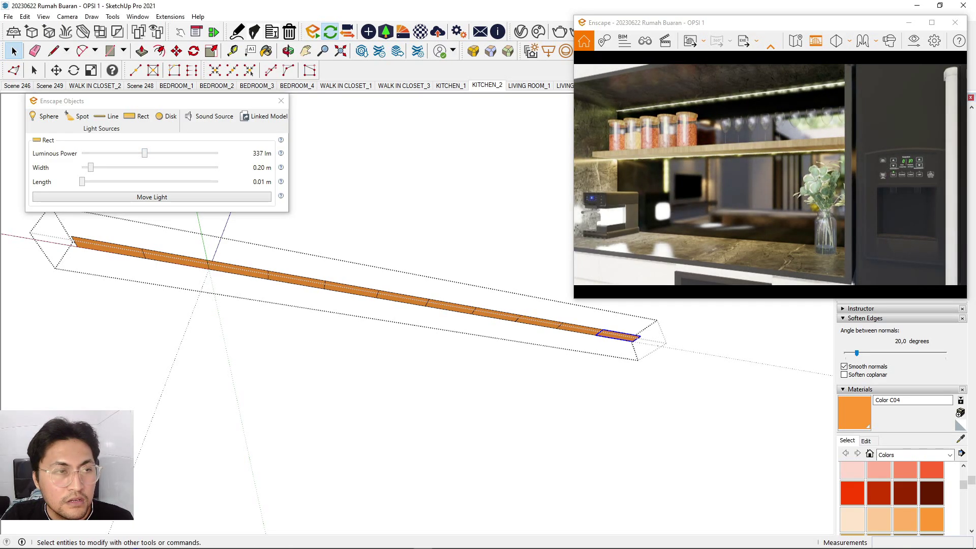
key("Escape")
key("Delete")
left_click(285, 281)
scroll(274, 335, "down", 3)
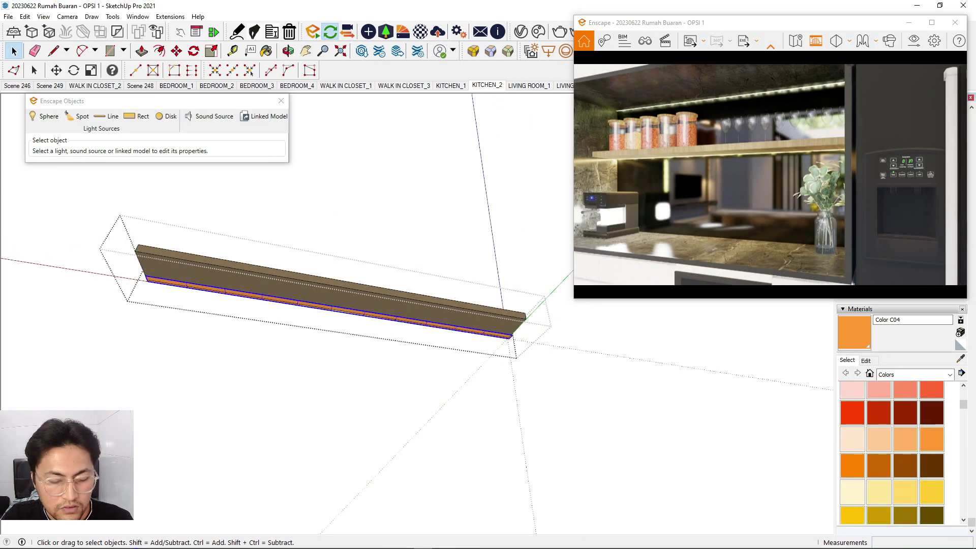
Copy the strip light group from the shelf and paste it into the kitchen niche group above the shelf.
scroll(285, 364, "down", 1)
key("Escape")
key("Escape")
key("Escape")
key("Escape")
key("Escape")
scroll(325, 305, "down", 2)
mouse_move(325, 305)
middle_mouse_down()
mouse_move(330, 351)
mouse_move(295, 386)
middle_mouse_up()
scroll(330, 351, "down", 5)
scroll(355, 325, "down", 1)
scroll(294, 386, "down", 4)
scroll(296, 374, "down", 5)
scroll(343, 170, "up", 5)
scroll(339, 371, "down", 5)
scroll(357, 132, "up", 3)
scroll(330, 145, "up", 3)
scroll(371, 346, "down", 3)
middle_click_drag(371, 345, 448, 234)
scroll(455, 229, "up", 4)
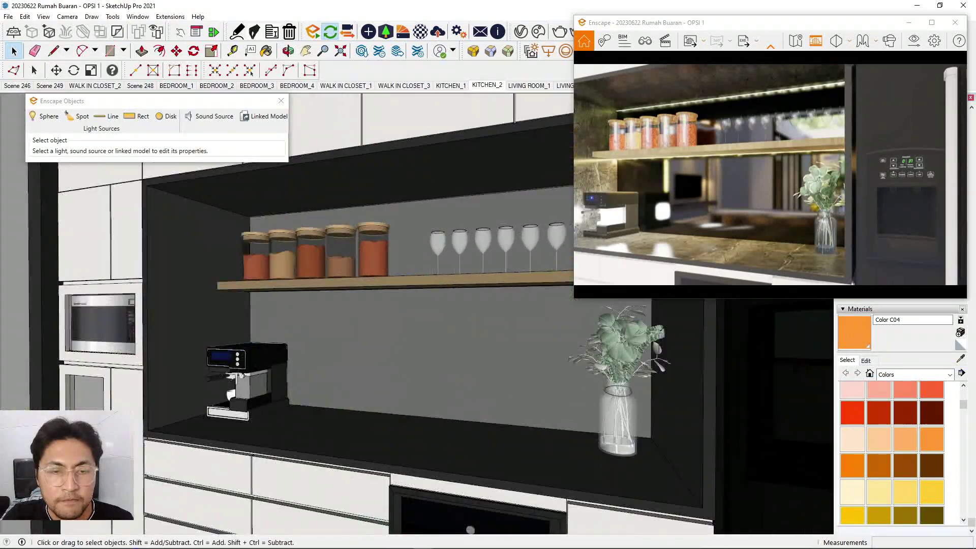
scroll(390, 239, "up", 3)
double_click(390, 240)
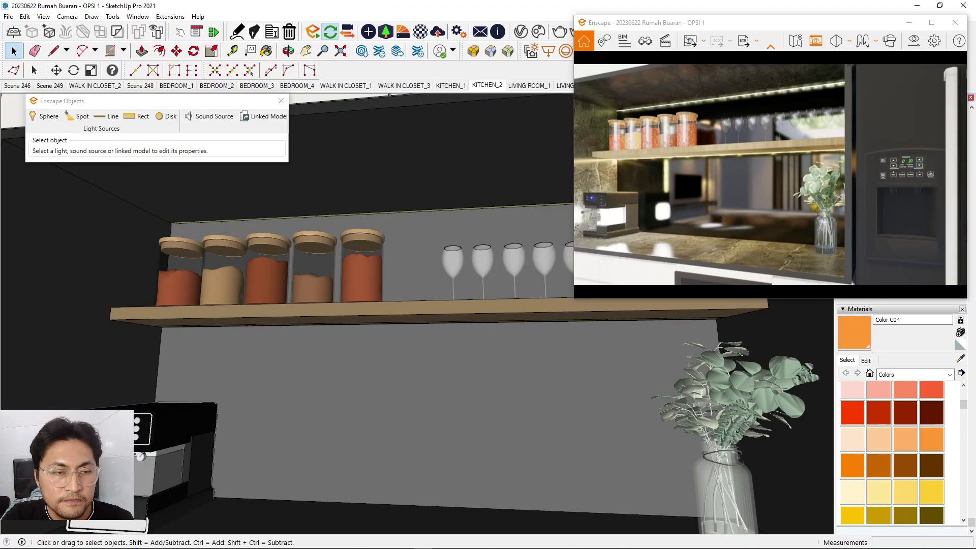
double_click(390, 239)
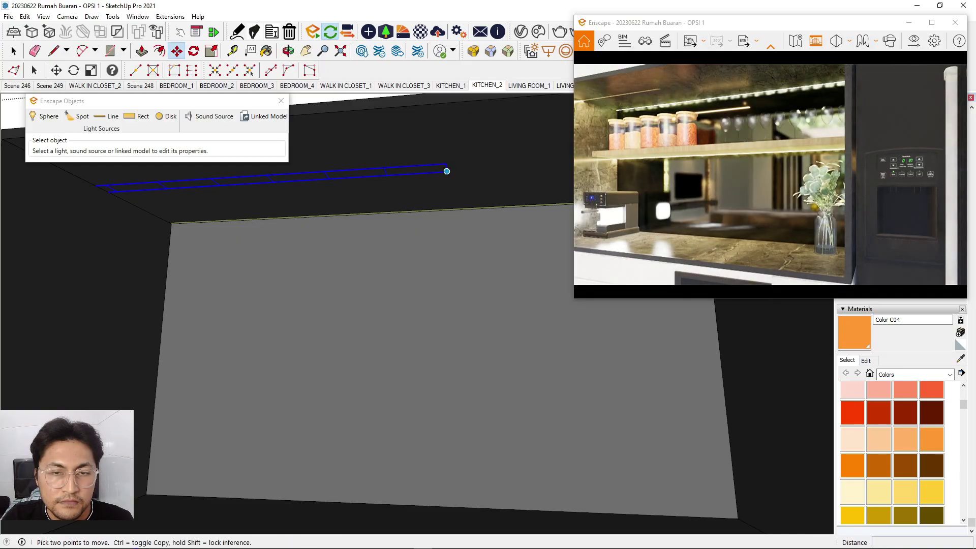
Move the pasted light strip to the end corner of the recess along the niche's upper back edge.
left_click(446, 171)
scroll(261, 231, "down", 6)
scroll(432, 227, "up", 5)
scroll(460, 231, "up", 2)
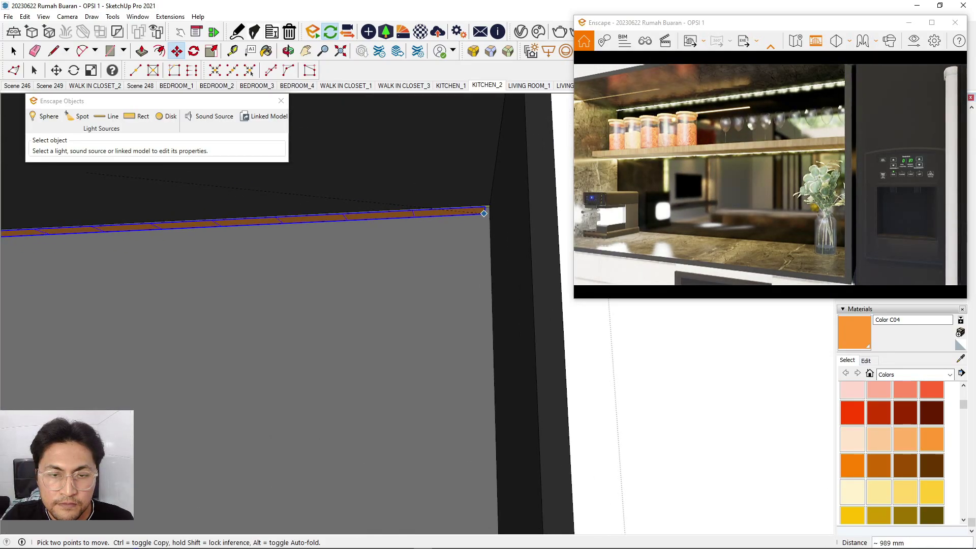
scroll(484, 211, "up", 1)
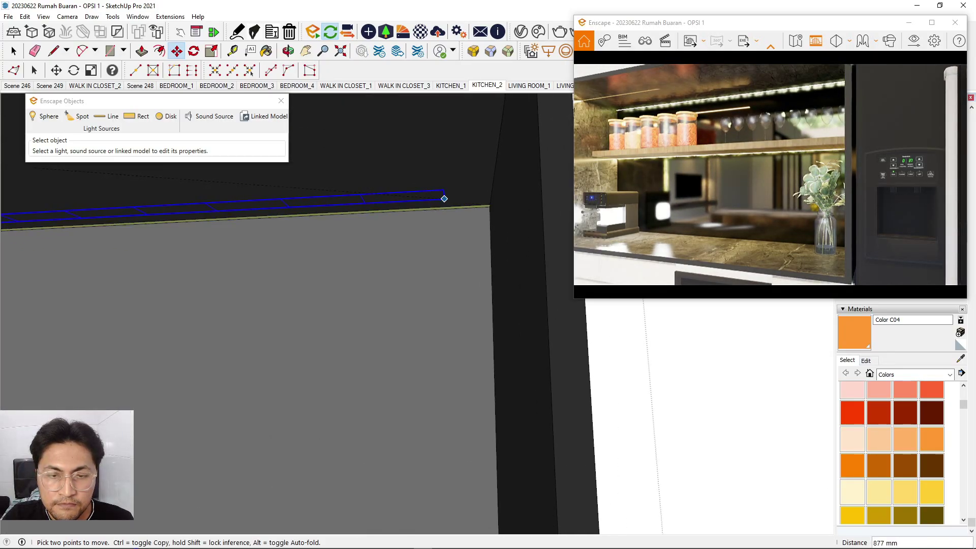
scroll(489, 206, "up", 3)
left_click(485, 208)
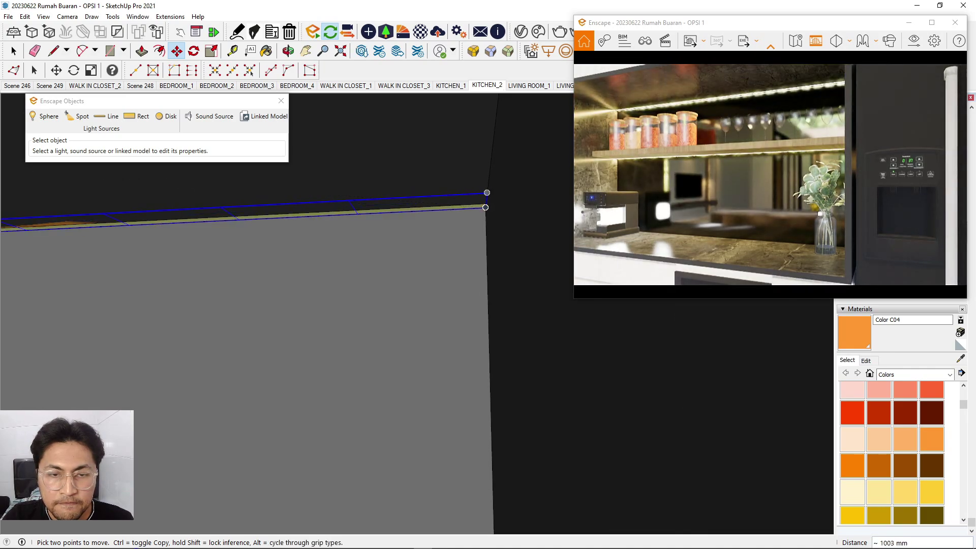
key("space")
left_click(366, 274)
scroll(366, 274, "down", 5)
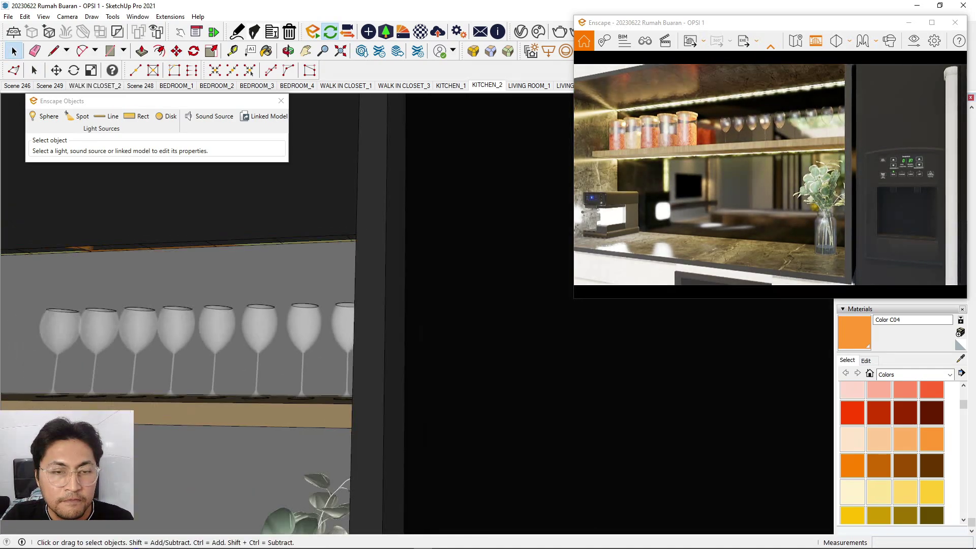
Hide the front panel of the upper display cabinet to expose the open compartments holding the vases.
scroll(770, 174, "down", 5)
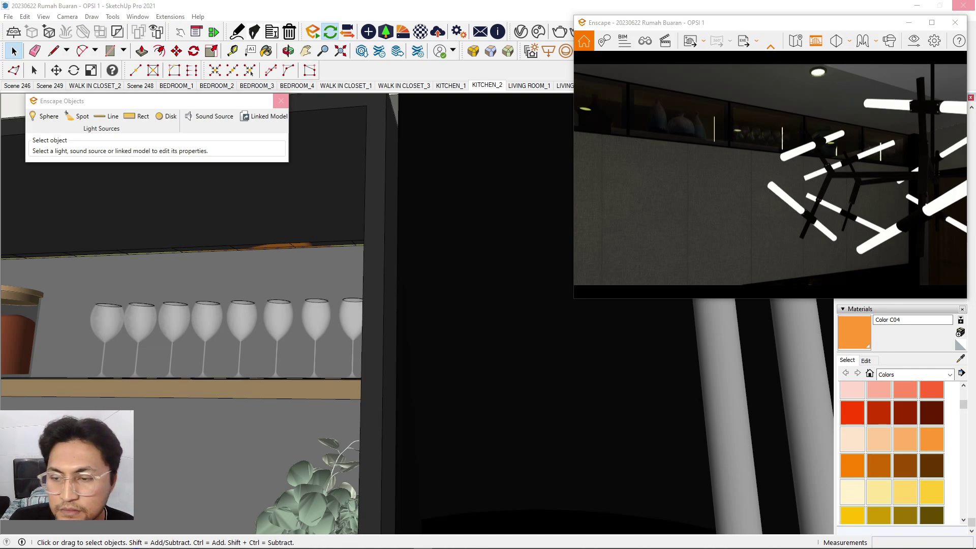
scroll(686, 335, "down", 1)
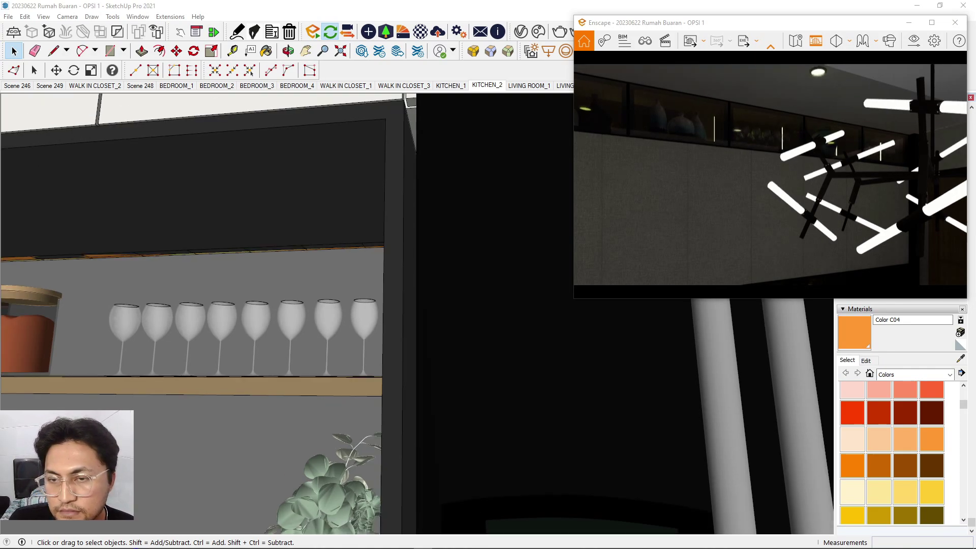
scroll(305, 274, "down", 4)
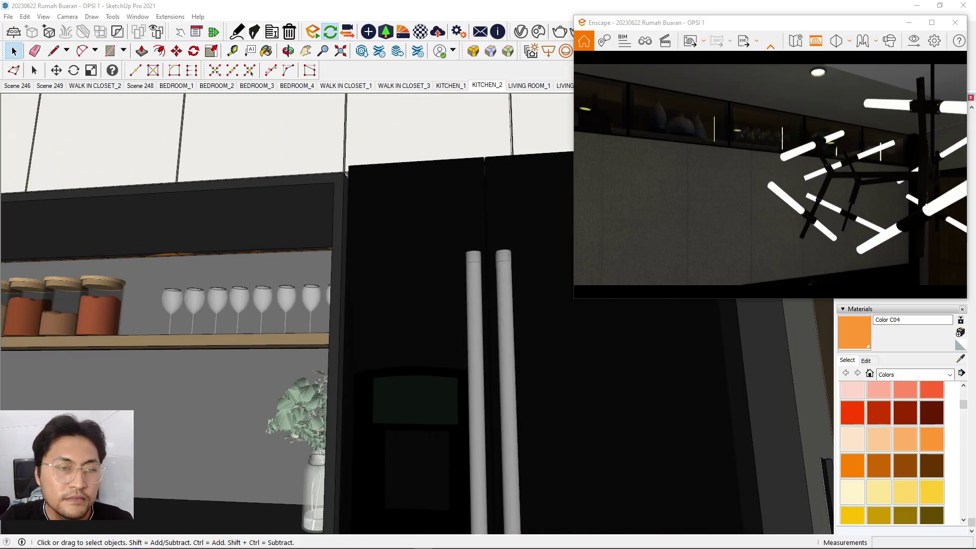
mouse_move(310, 269)
middle_mouse_down()
mouse_move(353, 259)
mouse_move(355, 303)
middle_mouse_up()
scroll(353, 258, "down", 5)
middle_click_drag(333, 109, 395, 226, "shift")
scroll(395, 225, "up", 6)
double_click(384, 206)
left_click(385, 205)
right_click(385, 205)
left_click(411, 235)
scroll(411, 236, "down", 2)
middle_click_drag(411, 235, 407, 257)
scroll(470, 240, "down", 5)
scroll(268, 227, "up", 8)
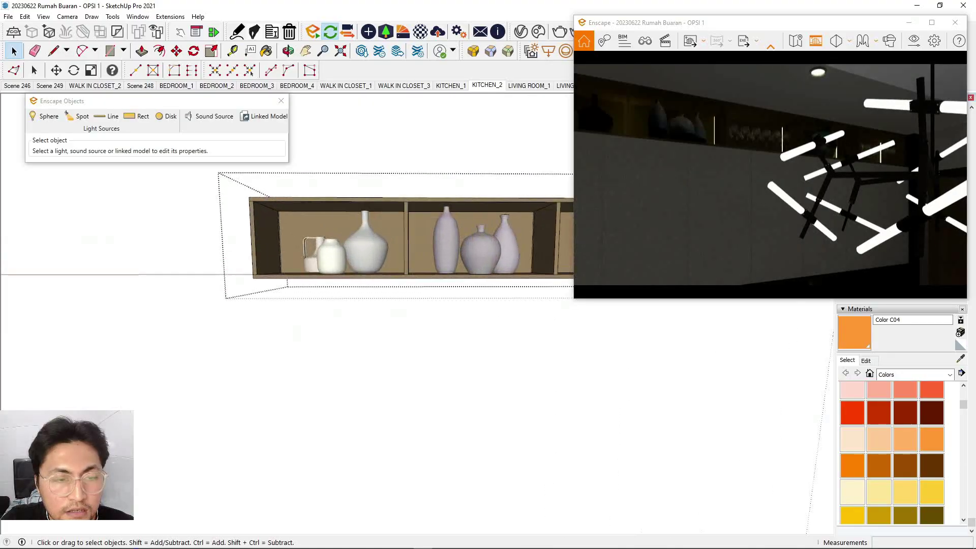
Place a 1,000 lm rectangular light at the vase cabinet's front upper corner, 0.01 m wide and 0.20 m long.
scroll(229, 204, "up", 3)
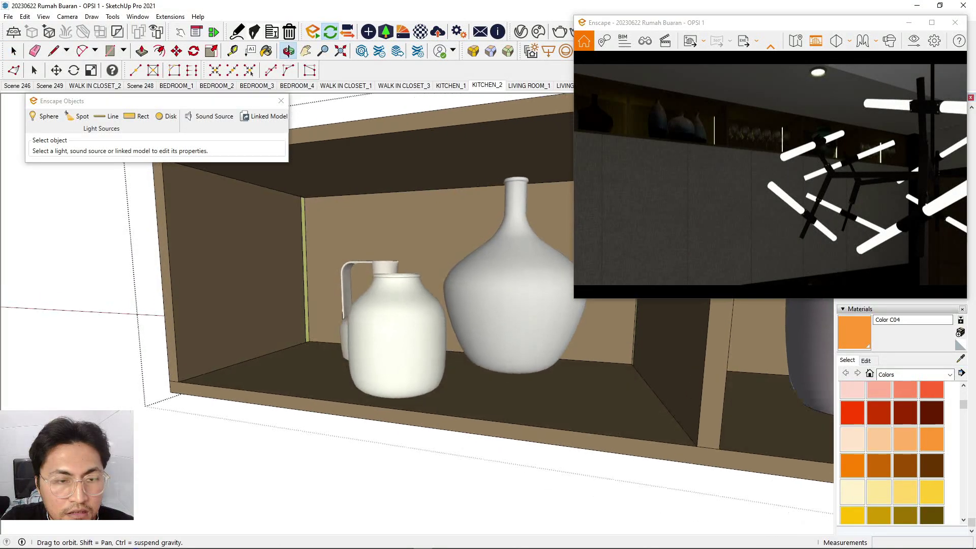
middle_click_drag(281, 178, 346, 309)
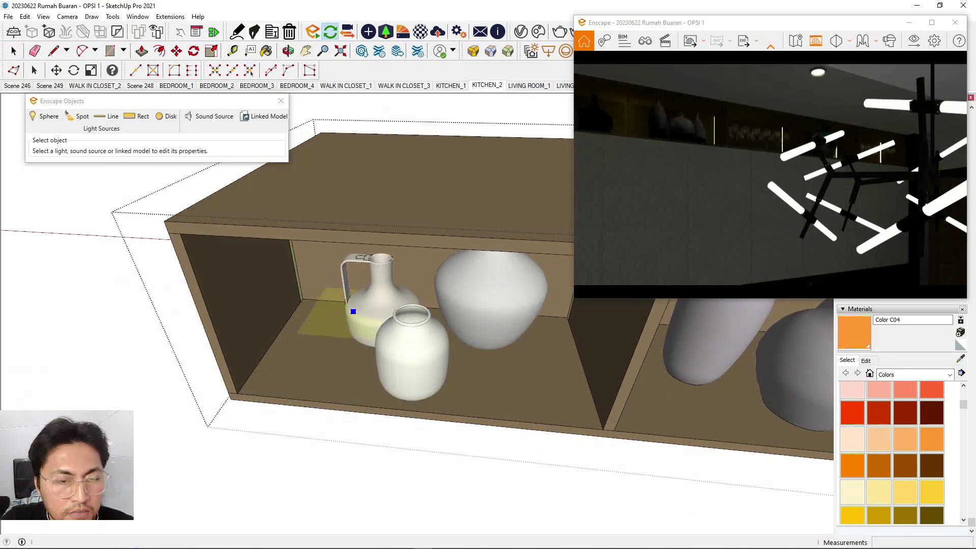
scroll(346, 309, "down", 3)
scroll(241, 254, "up", 2)
scroll(239, 252, "up", 1)
middle_click_drag(249, 243, 264, 287)
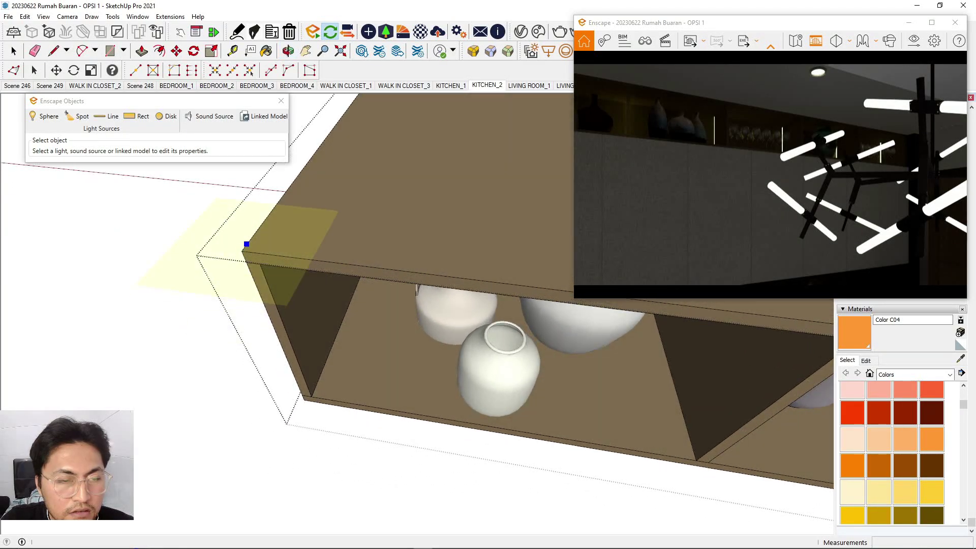
left_click(241, 251)
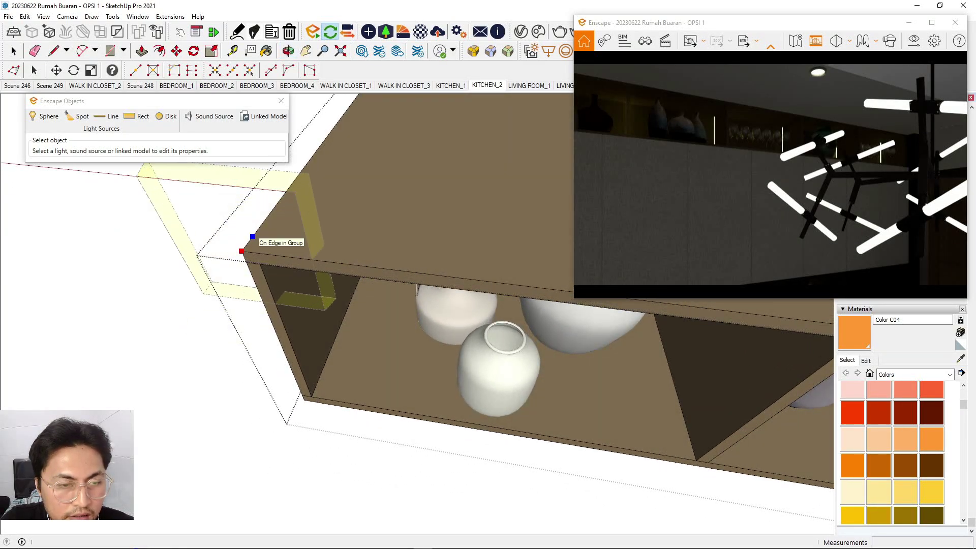
left_click(253, 235)
scroll(331, 265, "down", 3)
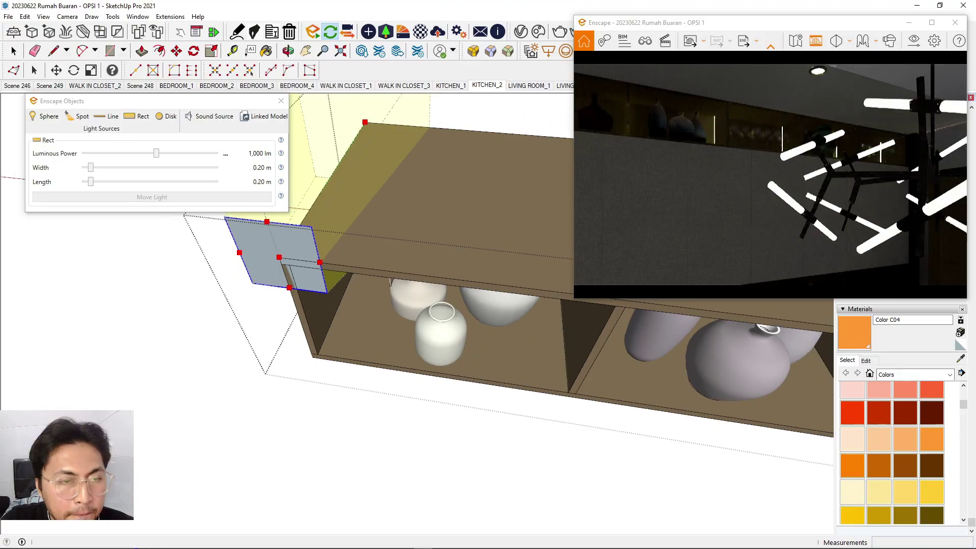
left_click_drag(91, 168, 81, 167)
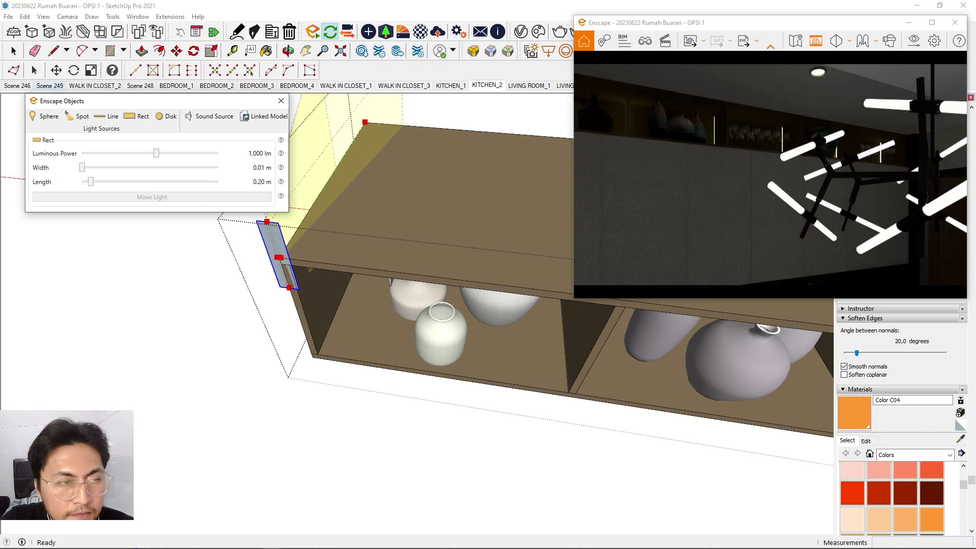
key("b")
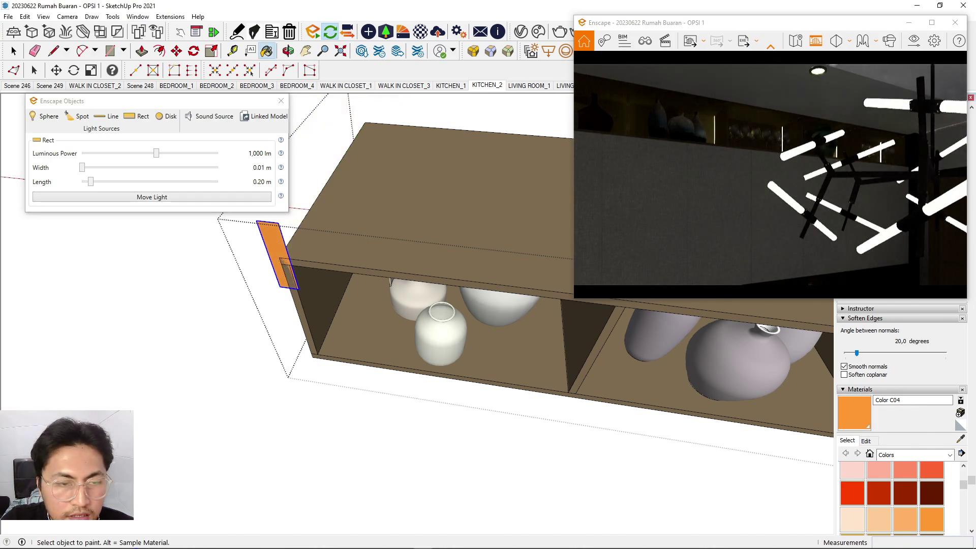
Move the rectangular light down onto the front edge of the compartment's end panel, just below the cabinet top.
middle_click_drag(368, 409, 376, 346)
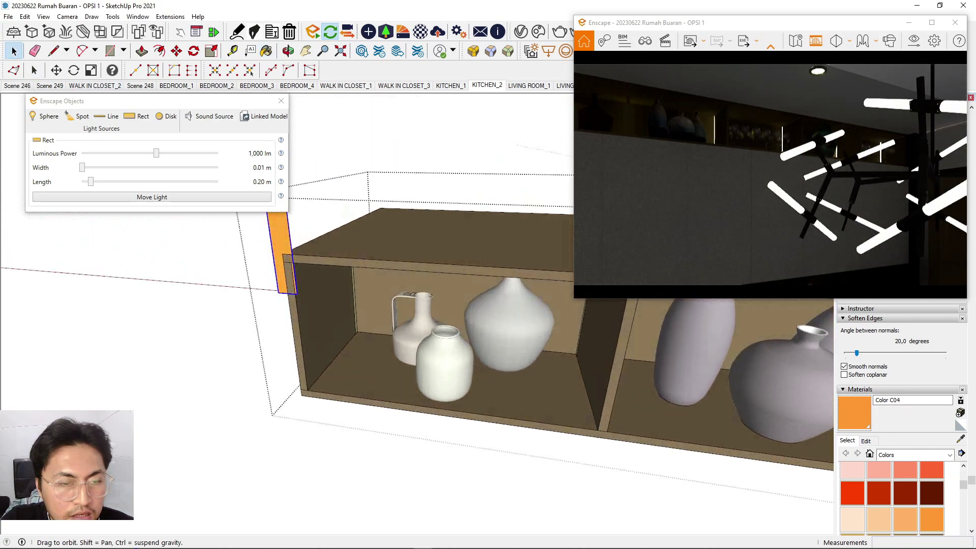
scroll(376, 346, "down", 2)
scroll(323, 277, "up", 2)
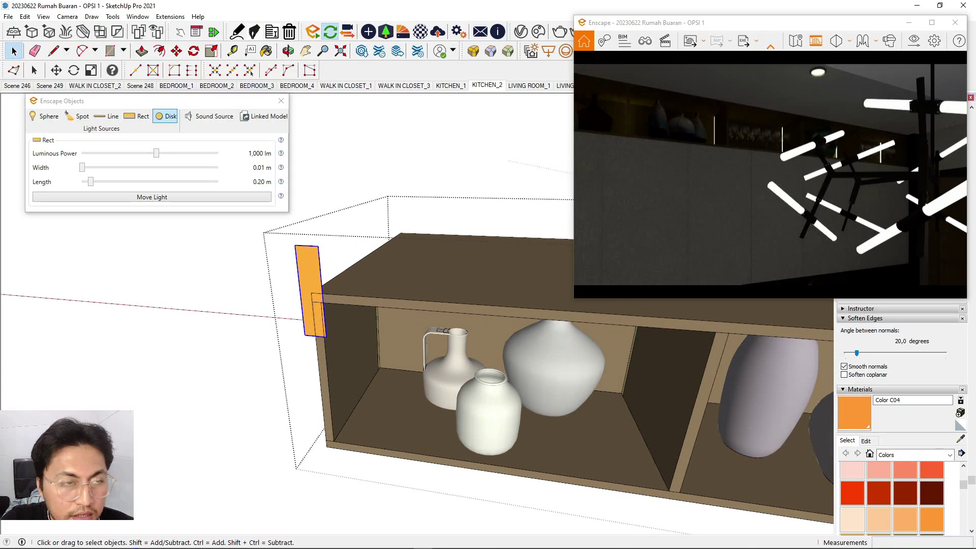
left_click(311, 293)
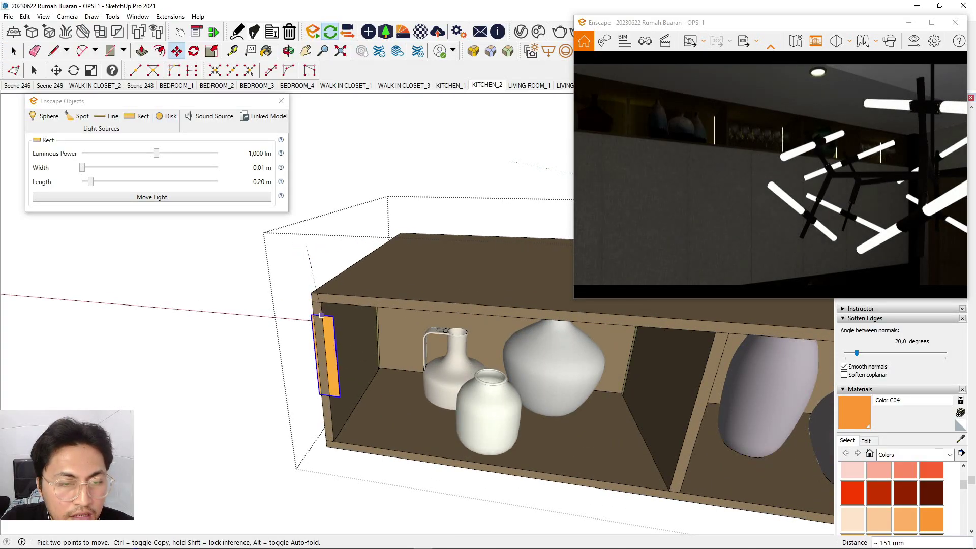
scroll(363, 328, "up", 3)
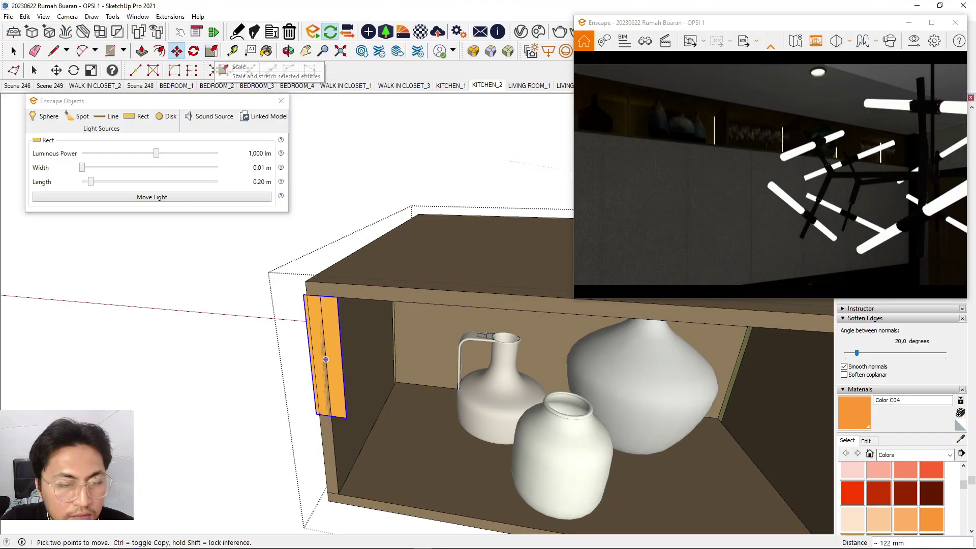
left_click(13, 51)
Stretch the rectangular light to a length of 0.37 m so it spans the compartment's full height.
middle_click_drag(325, 366, 339, 347)
scroll(343, 348, "up", 1)
double_click(343, 348)
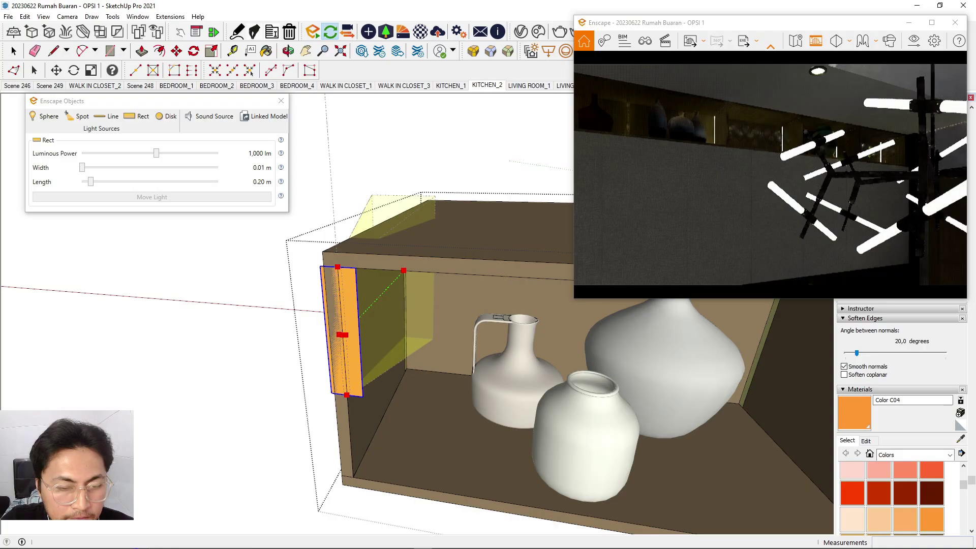
scroll(391, 305, "down", 3)
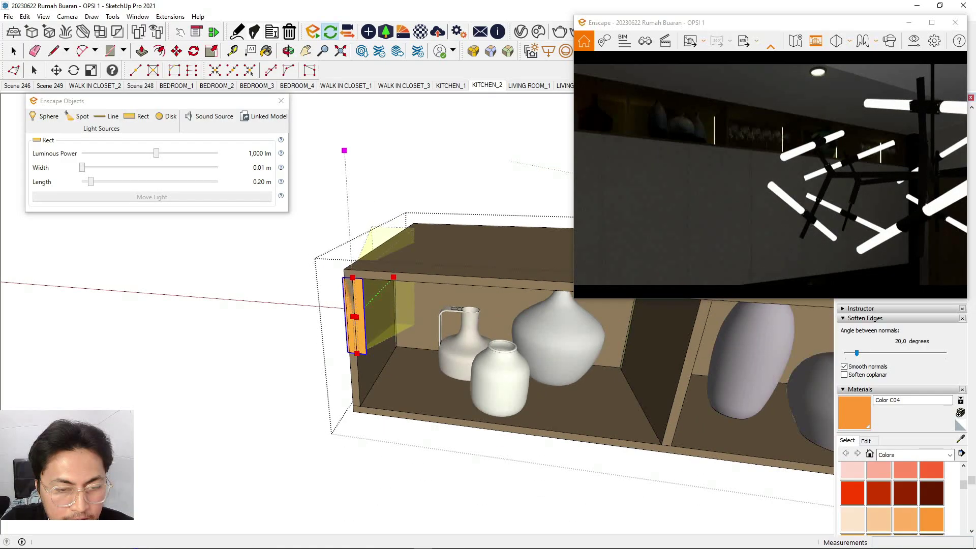
scroll(378, 400, "up", 3)
left_click_drag(349, 287, 352, 331)
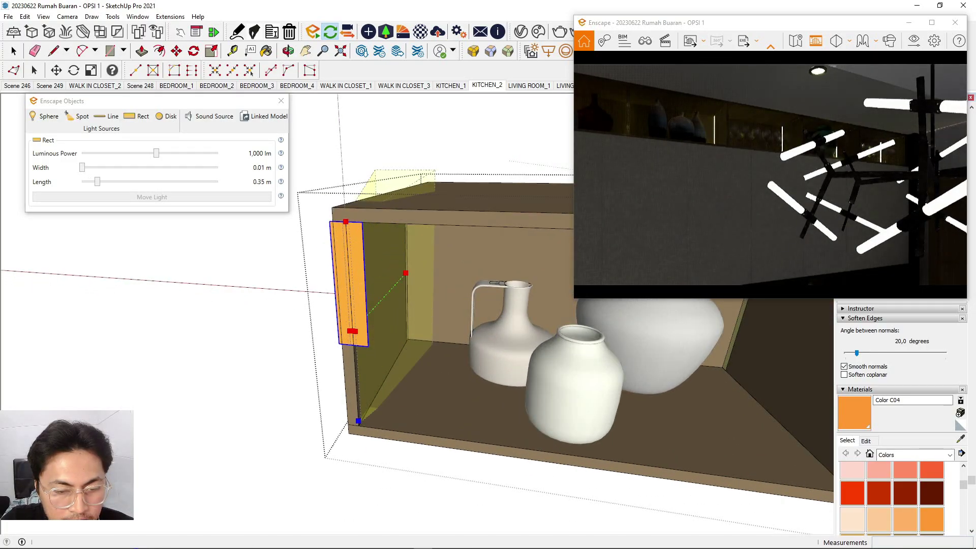
left_click_drag(359, 428, 359, 428)
key("space")
middle_click_drag(351, 325, 371, 399)
scroll(357, 286, "up", 2)
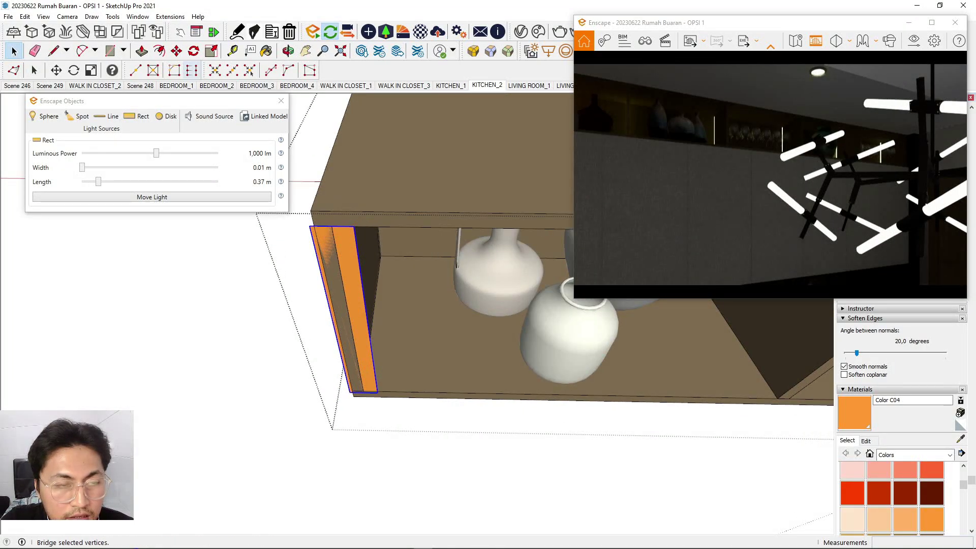
Rotate the rectangular light about its vertical axis by about 150 degrees, angling it away from the compartment's end panel.
key("m")
middle_click_drag(356, 286, 364, 325)
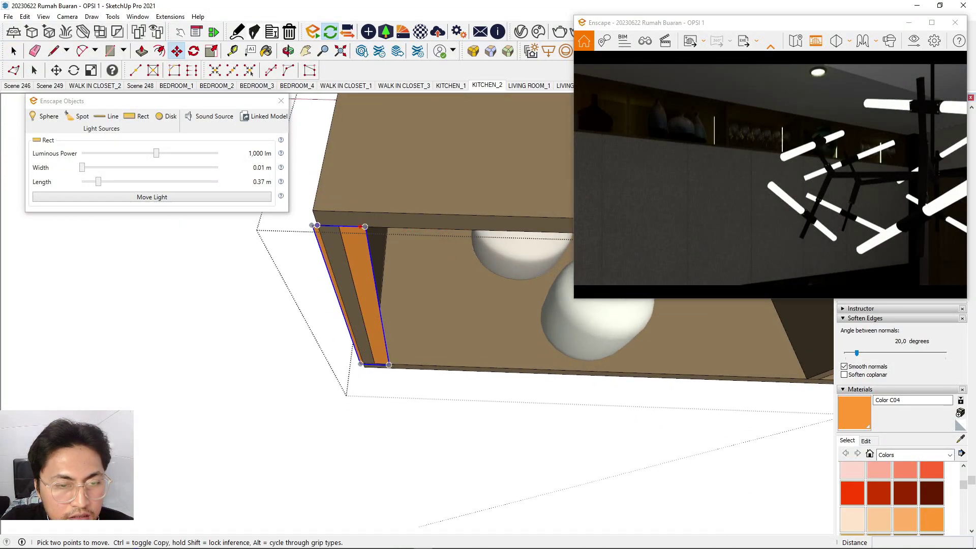
left_click(361, 227)
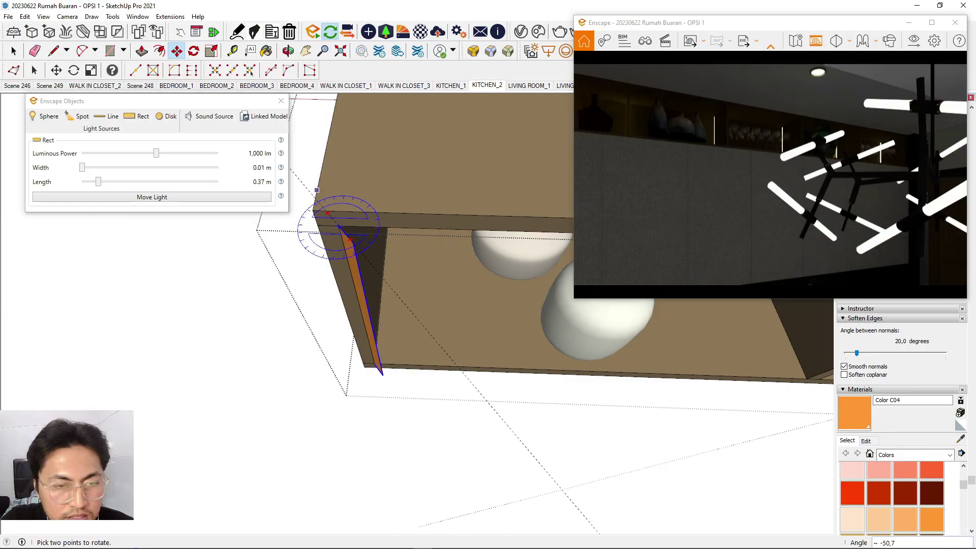
left_click(350, 236)
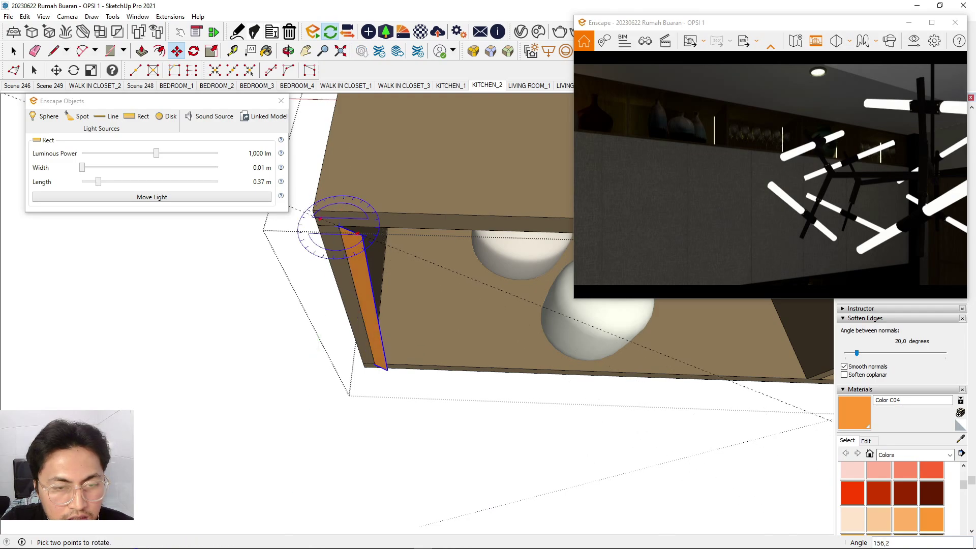
left_click(394, 269)
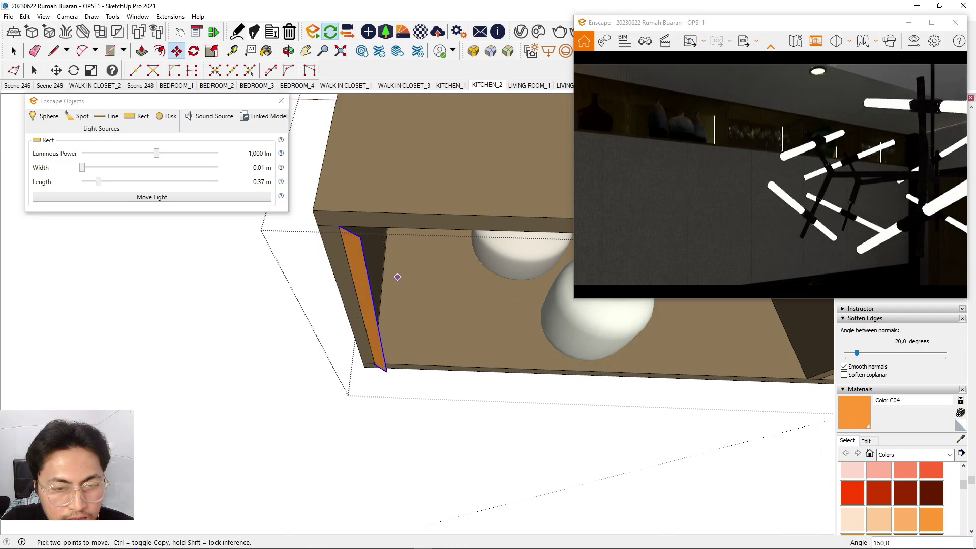
Move the angled light from the compartment's front edge back into the rear corner beside the end panel.
scroll(397, 276, "down", 3)
middle_click_drag(379, 285, 375, 301)
scroll(375, 300, "up", 3)
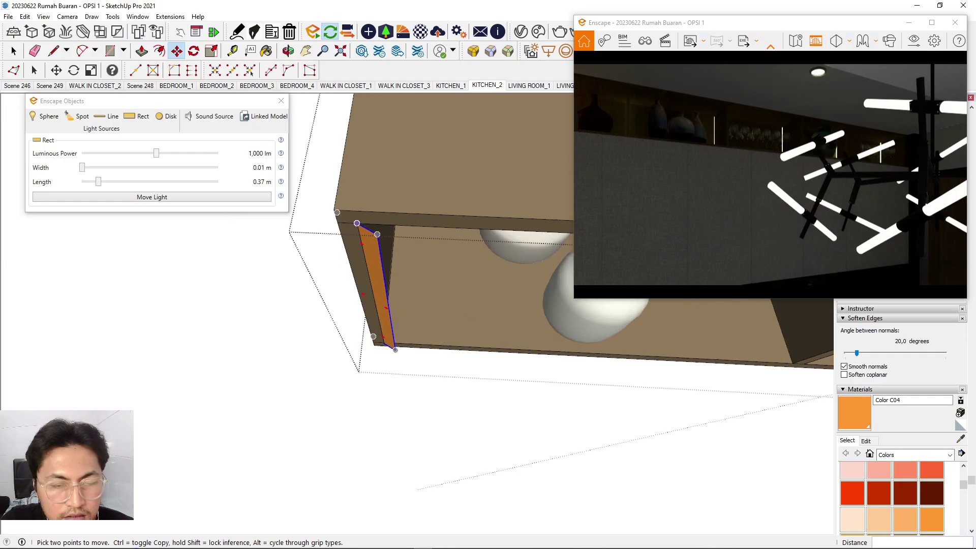
left_click(357, 223)
key("ctrl")
scroll(390, 306, "down", 1)
middle_click_drag(390, 306, 335, 137)
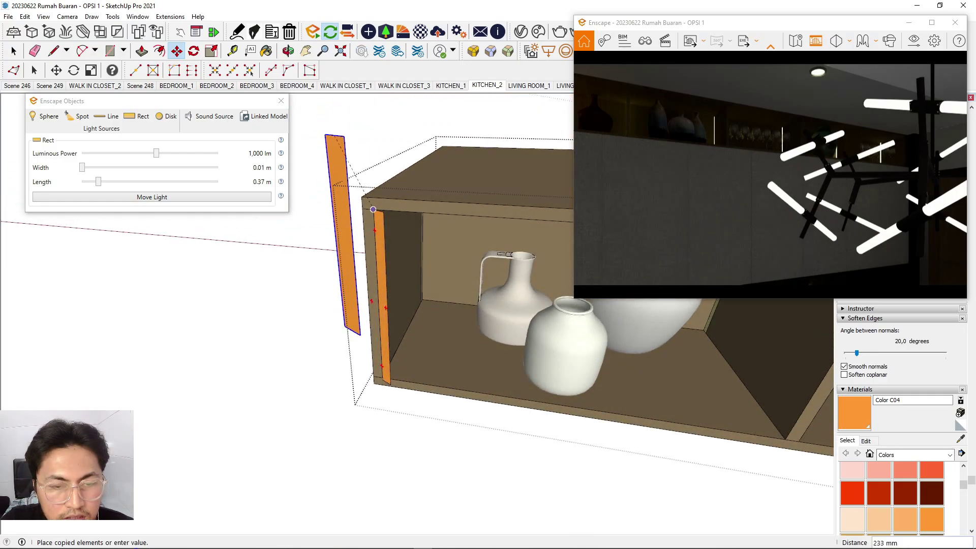
key("ctrl")
middle_click_drag(401, 261, 460, 180)
scroll(432, 207, "up", 7)
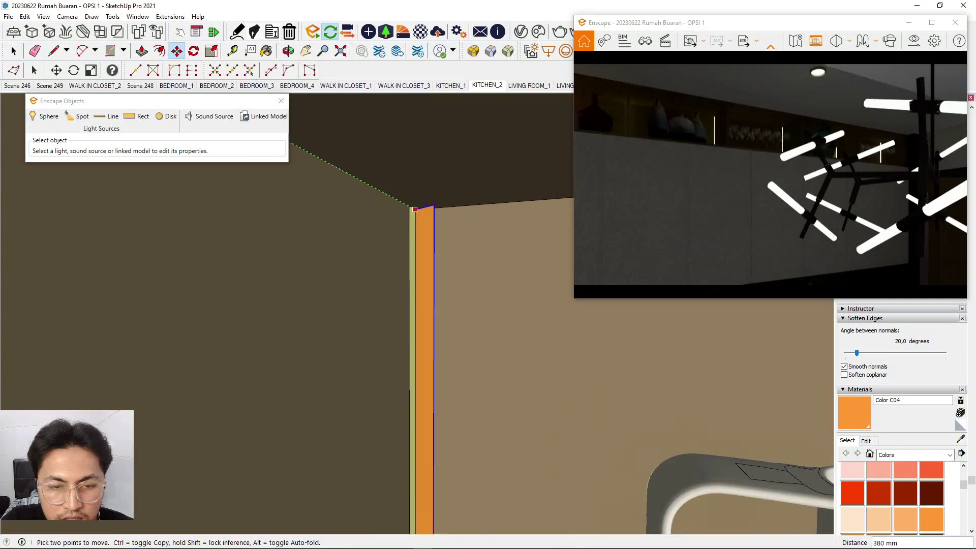
Nudge the light's upper end slightly within the rear corner to seat it against the panel edges.
mouse_move(416, 204)
middle_mouse_down()
mouse_move(377, 197)
mouse_move(499, 212)
mouse_move(412, 195)
middle_mouse_up()
left_click(420, 205)
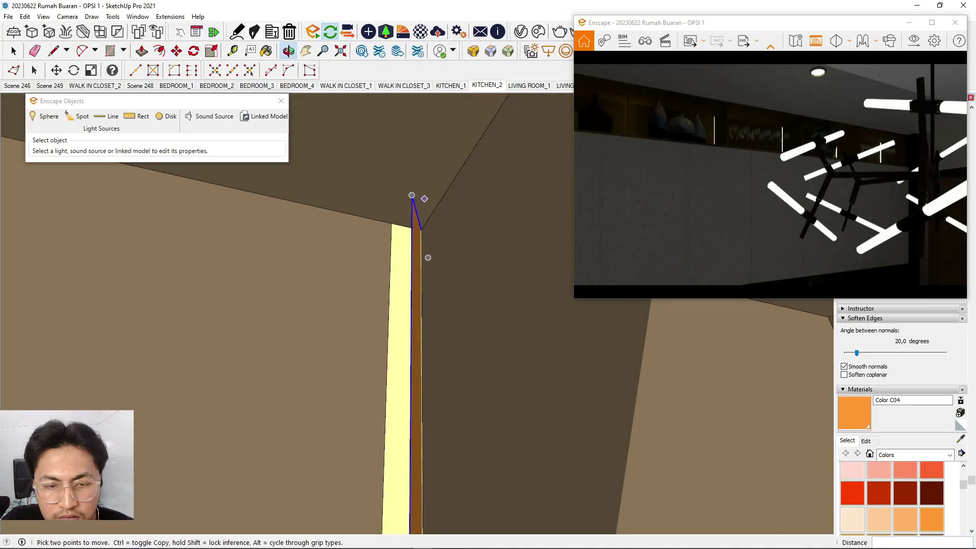
left_click(411, 195)
left_click(432, 193)
left_click(431, 190)
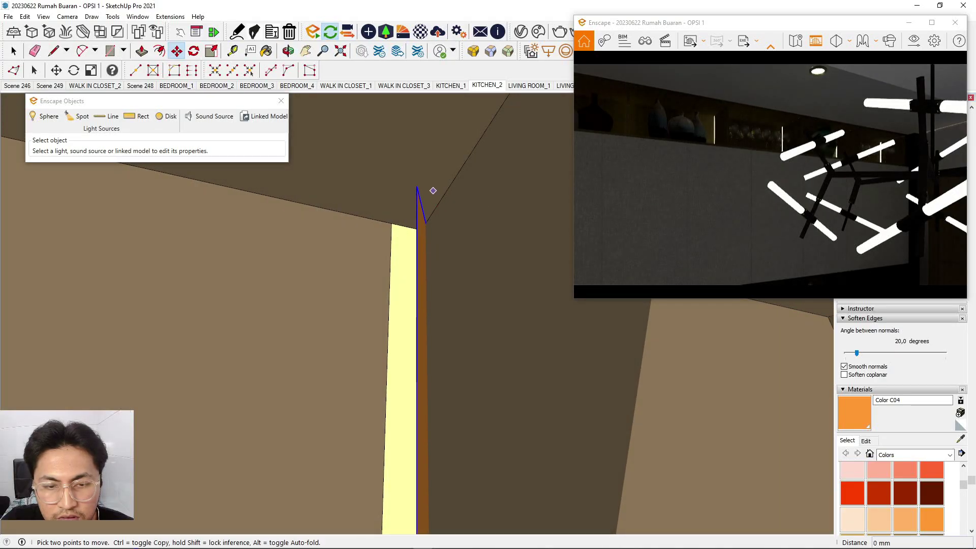
left_click(417, 188)
Copy the rear corner light forward, placing the duplicate in front of the cabinet's end panel.
middle_click_drag(417, 187, 356, 390)
scroll(370, 210, "down", 3)
scroll(372, 209, "down", 5)
scroll(364, 342, "down", 3)
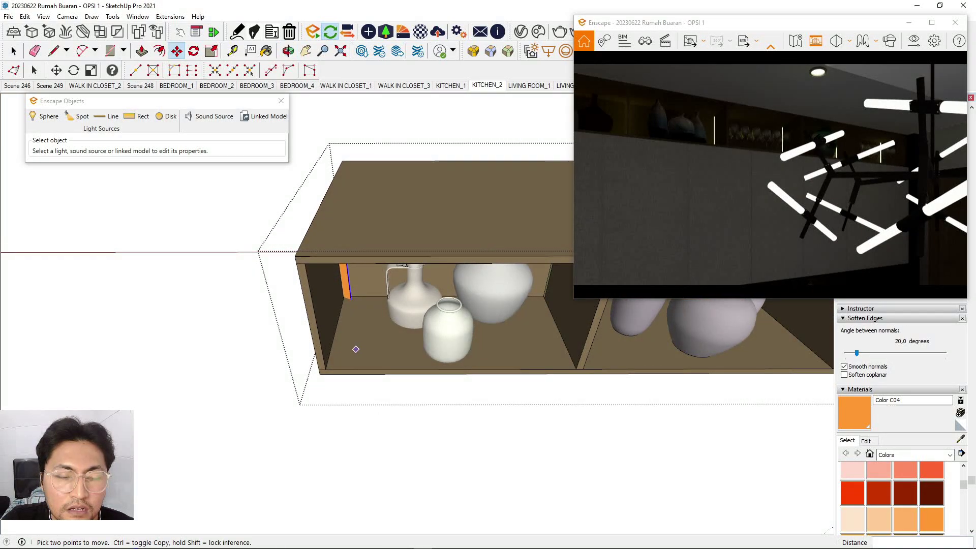
scroll(341, 341, "down", 2)
key("ctrl")
left_click(353, 322)
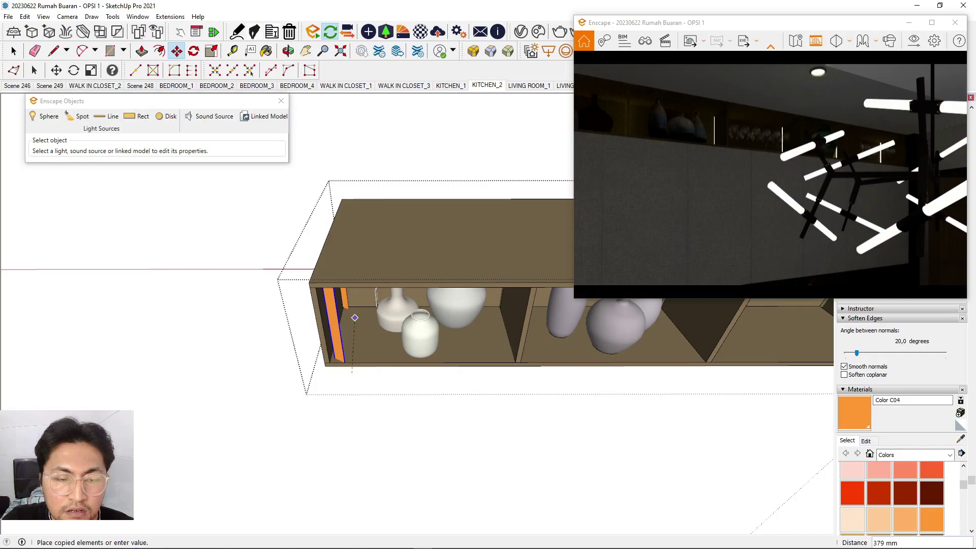
left_click(354, 318)
scroll(307, 317, "up", 3)
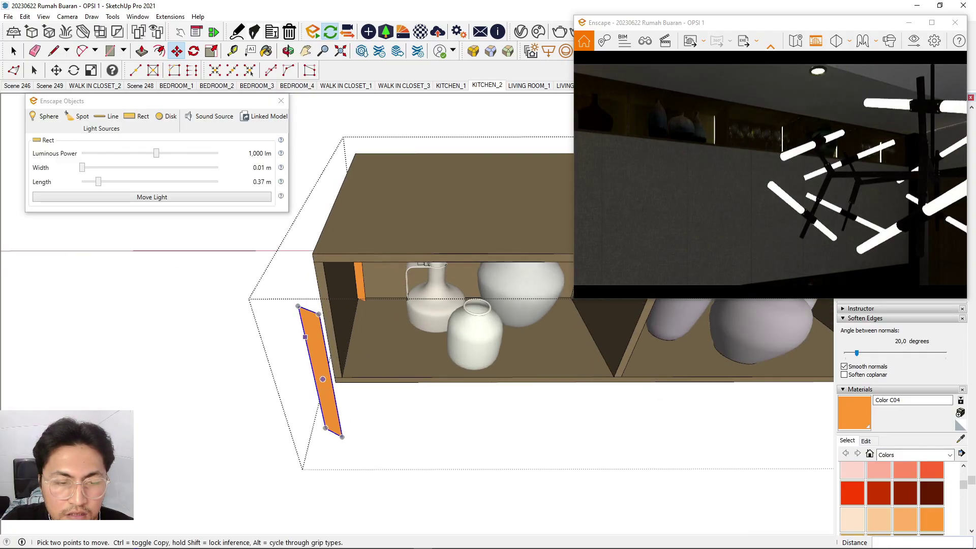
Rotate the duplicated light 60 degrees about its vertical axis to mirror the original's angle.
left_click(300, 300)
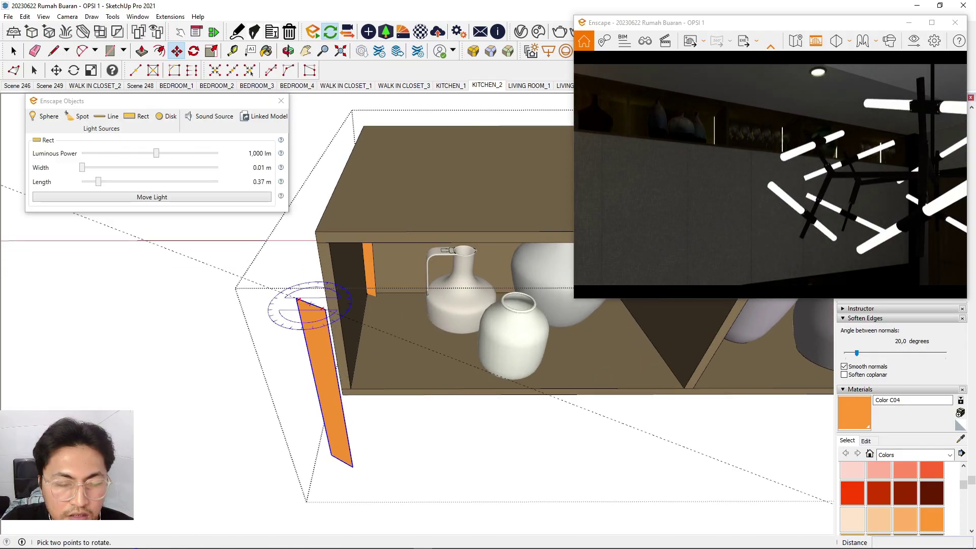
key("m")
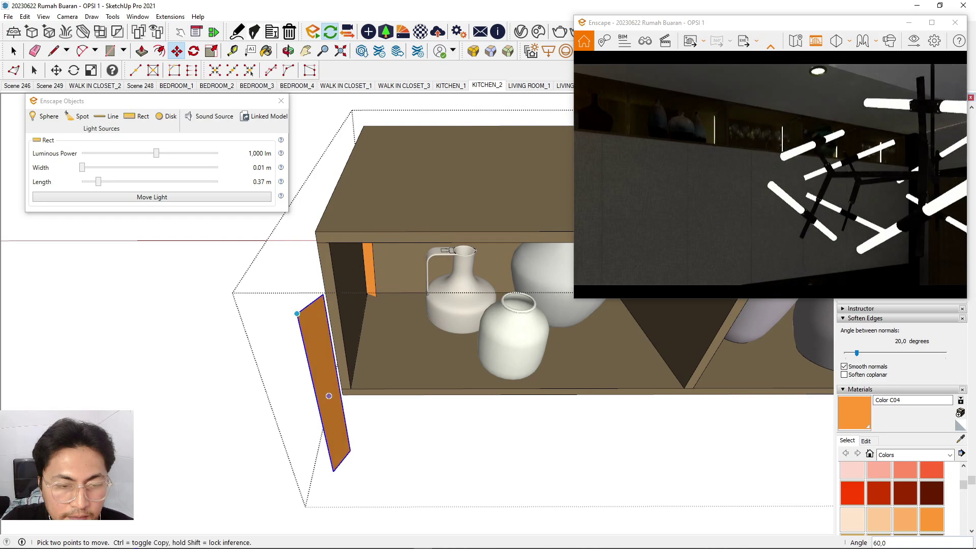
scroll(359, 467, "up", 2)
scroll(332, 351, "down", 1)
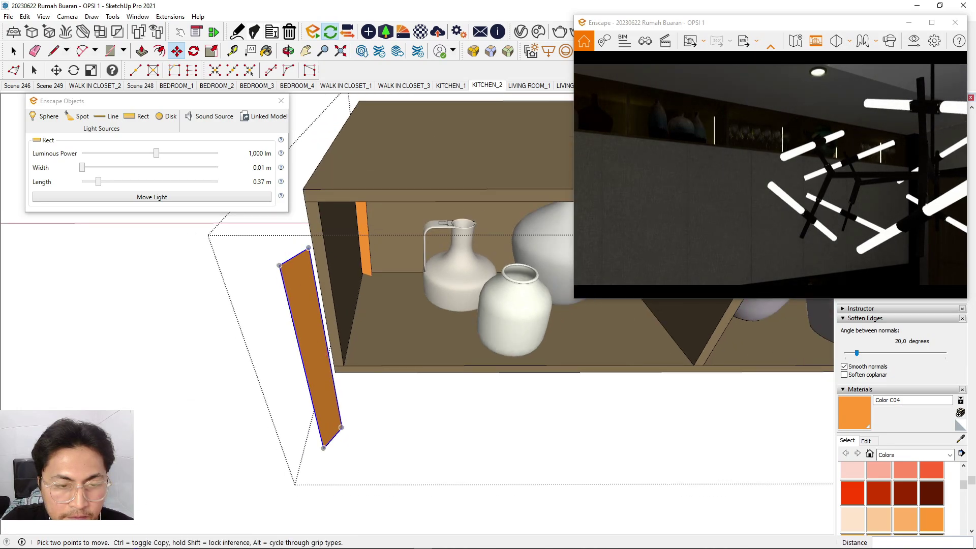
Move the rotated duplicate into the first compartment's opposite rear corner, against the first divider.
left_click(294, 256)
scroll(271, 321, "down", 4)
middle_click_drag(305, 306, 351, 224)
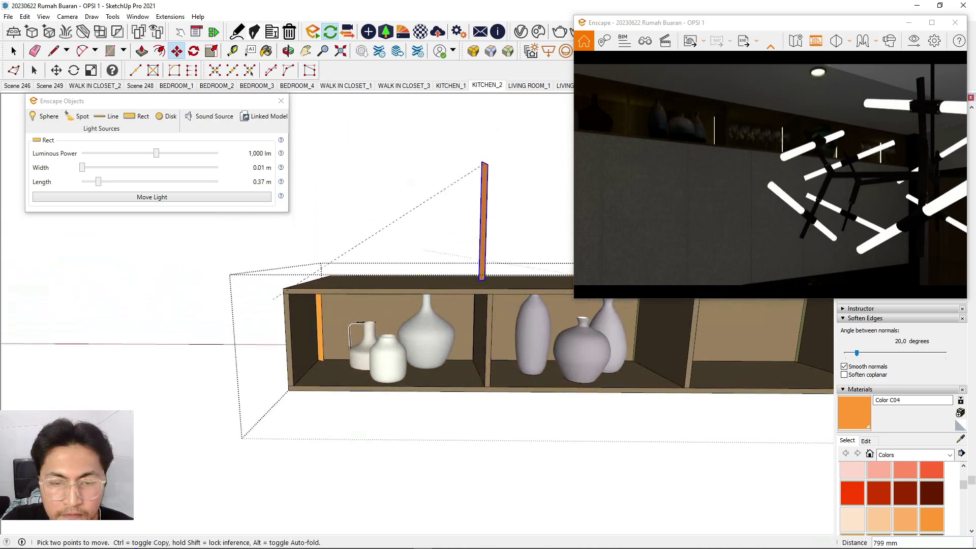
scroll(484, 337, "up", 2)
scroll(492, 267, "up", 6)
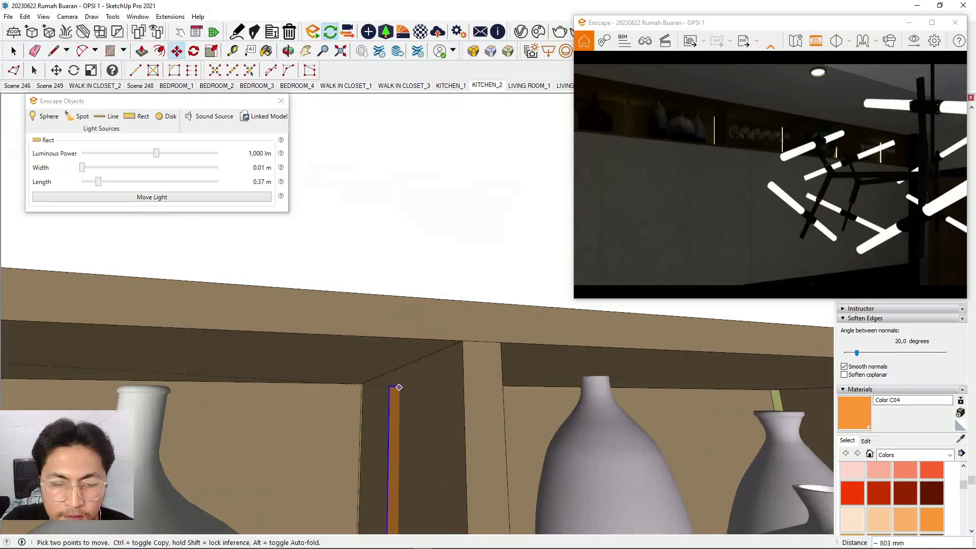
middle_click_drag(348, 390, 346, 337)
scroll(360, 334, "down", 2)
scroll(354, 343, "up", 2)
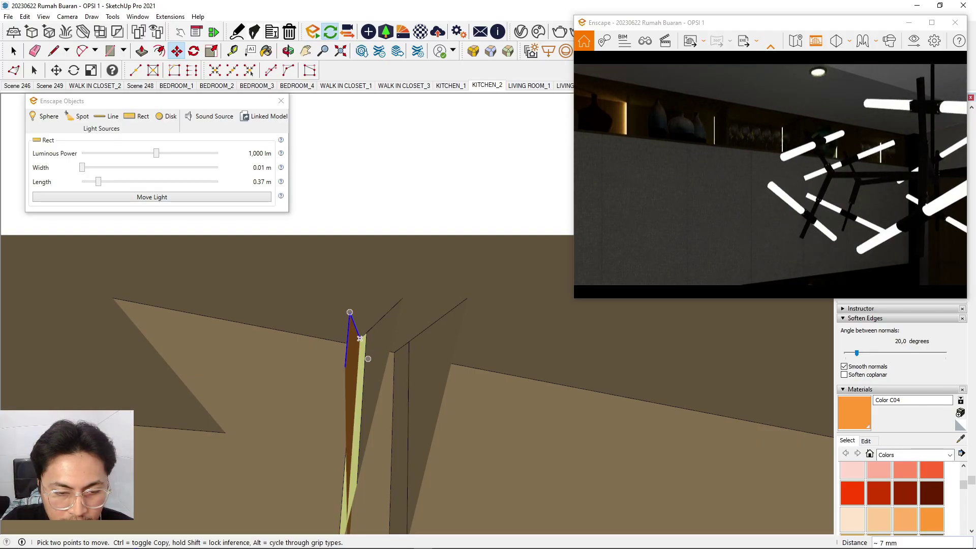
left_click(351, 336)
left_click(34, 70)
scroll(294, 298, "down", 2)
left_click_drag(508, 181, 406, 156)
left_click(499, 157)
key("e")
left_click(14, 51)
Reduce the luminous power of the cabinet's rectangular light to 354 lm.
scroll(344, 299, "down", 8)
middle_click_drag(344, 300, 386, 326)
key("space")
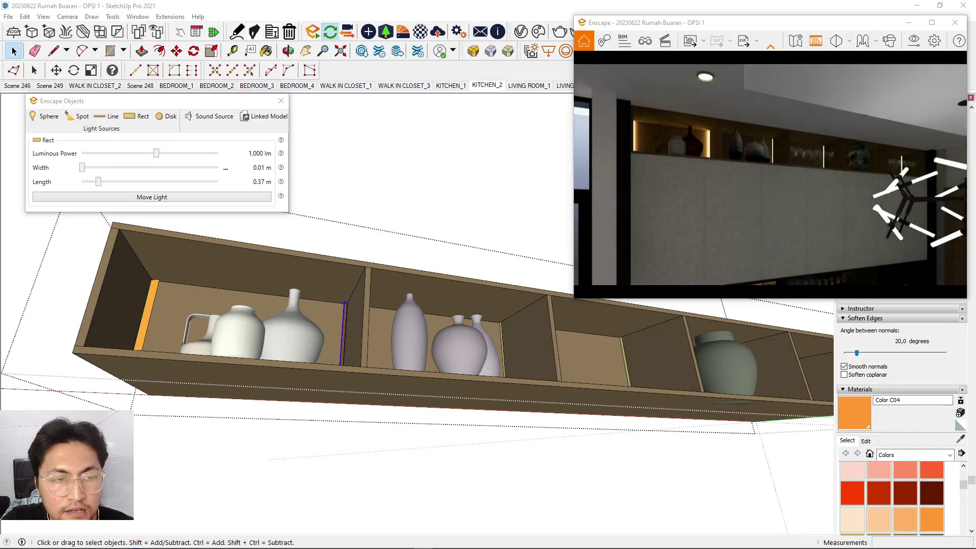
mouse_move(156, 153)
left_mouse_down()
mouse_move(128, 153)
mouse_move(145, 153)
left_mouse_up()
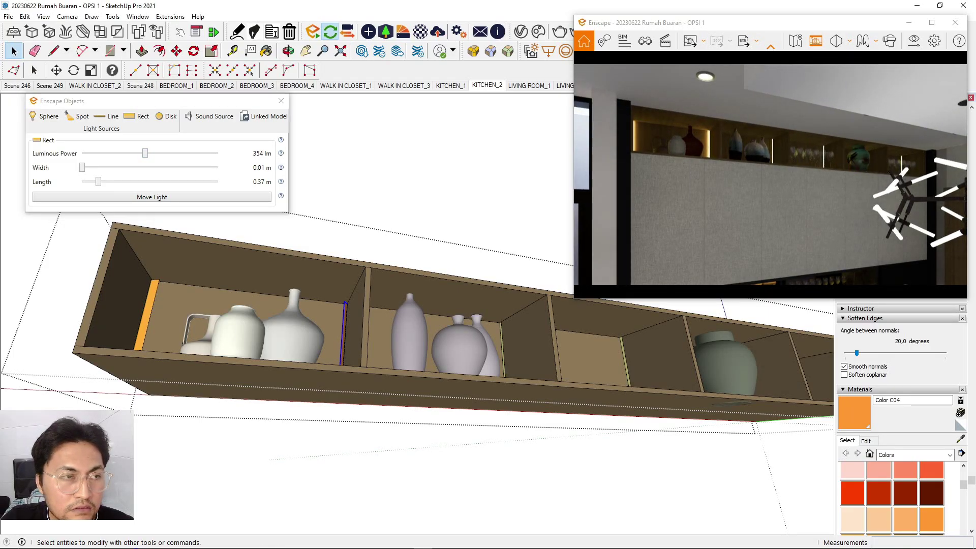
Try to copy the single light beside the first divider into the second compartment.
middle_click_drag(355, 305, 356, 342)
scroll(356, 325, "up", 3)
scroll(356, 338, "down", 3)
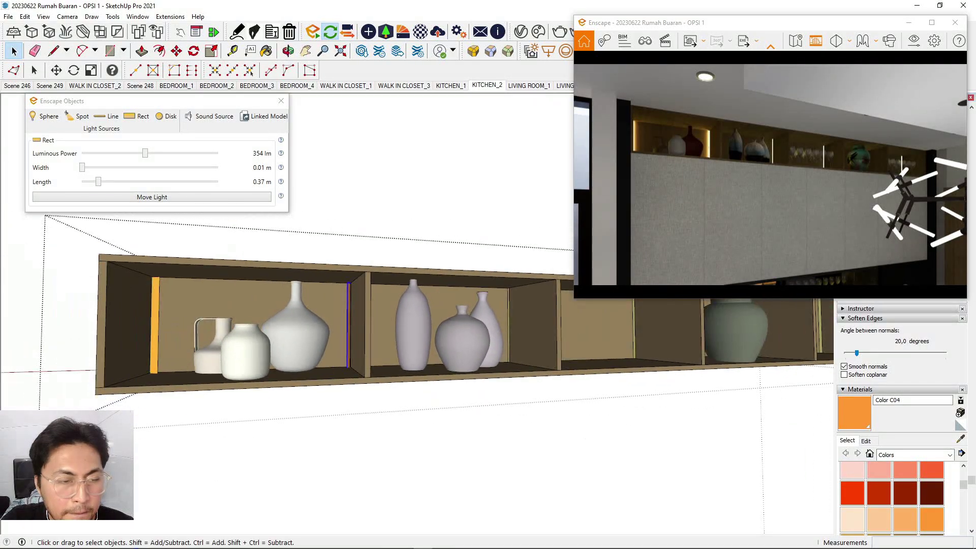
left_click(176, 51)
left_click(104, 388)
key("ctrl")
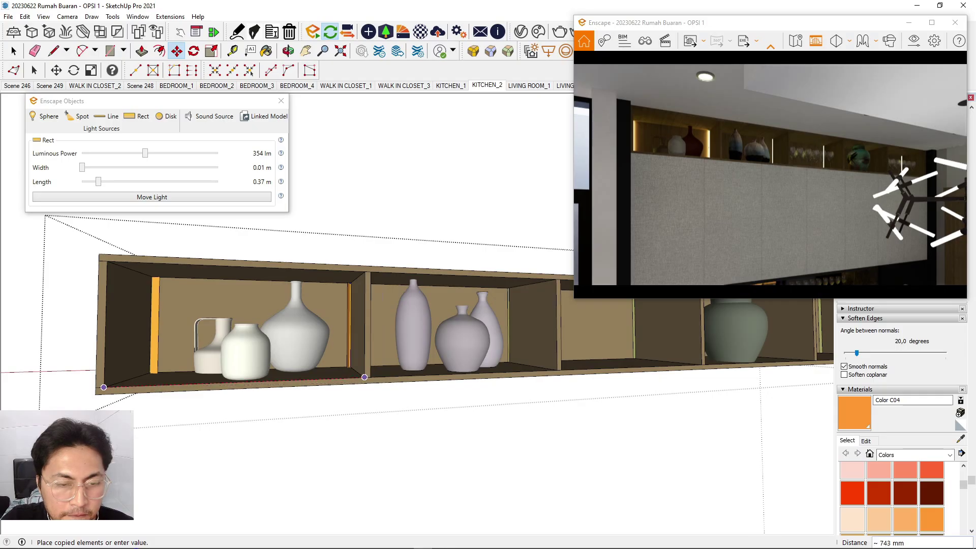
left_click(370, 377)
middle_click_drag(370, 377, 339, 377)
scroll(315, 374, "down", 2)
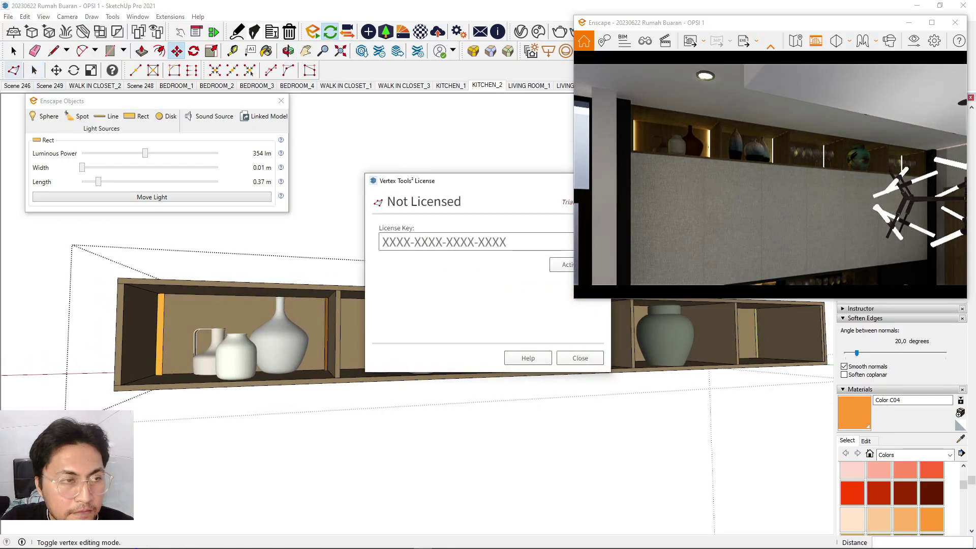
left_click(471, 331)
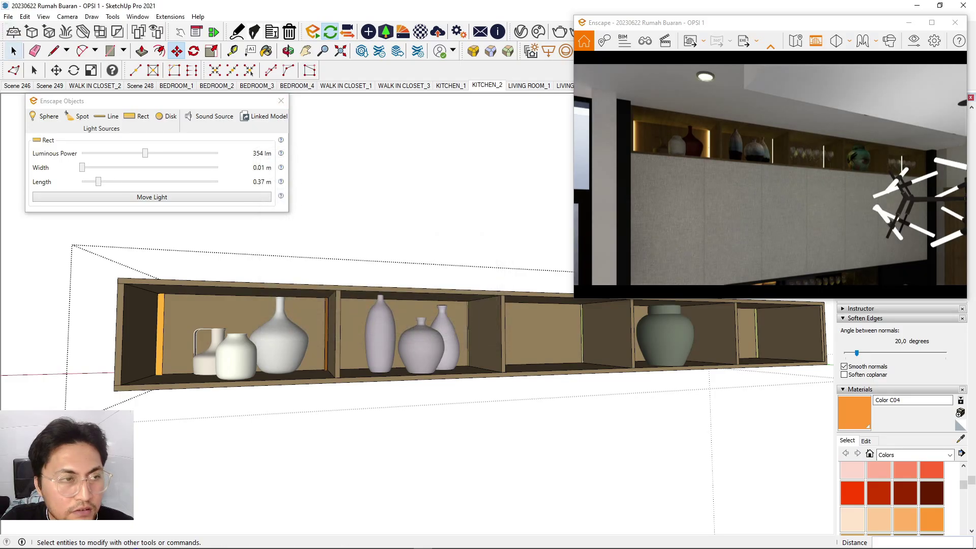
Select both corner lights of the first compartment and copy the pair into the second compartment.
left_click(14, 51)
scroll(344, 290, "up", 3)
mouse_move(401, 315)
middle_mouse_down()
mouse_move(348, 311)
mouse_move(406, 314)
middle_mouse_up()
scroll(348, 311, "up", 2)
left_click(350, 311, "shift")
scroll(352, 309, "down", 4)
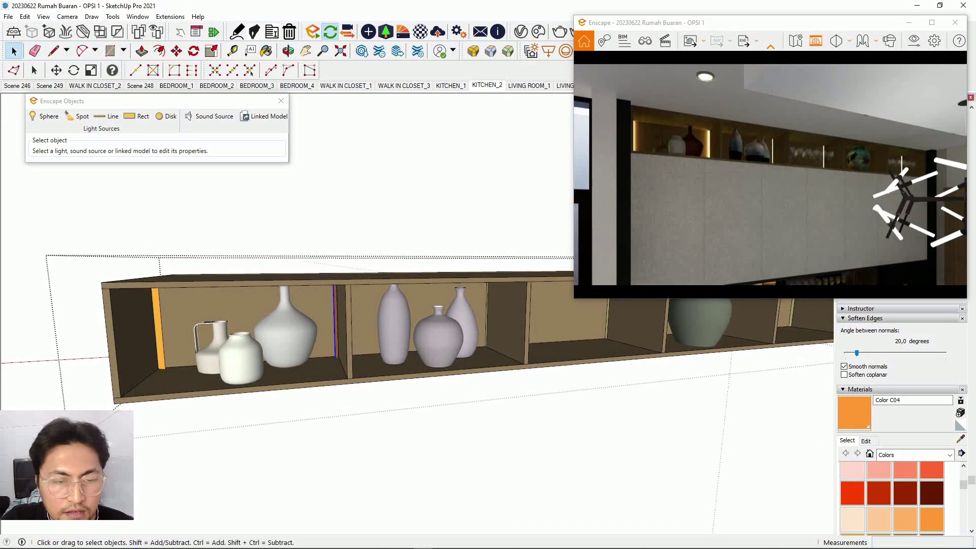
key("m")
scroll(347, 378, "up", 3)
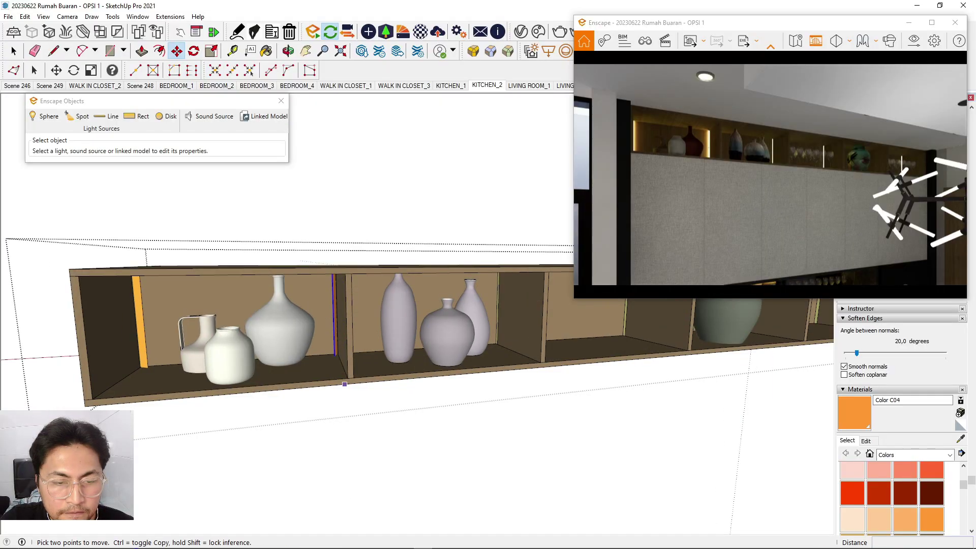
left_click(348, 377)
key("ctrl")
scroll(347, 377, "down", 3)
scroll(366, 356, "up", 4)
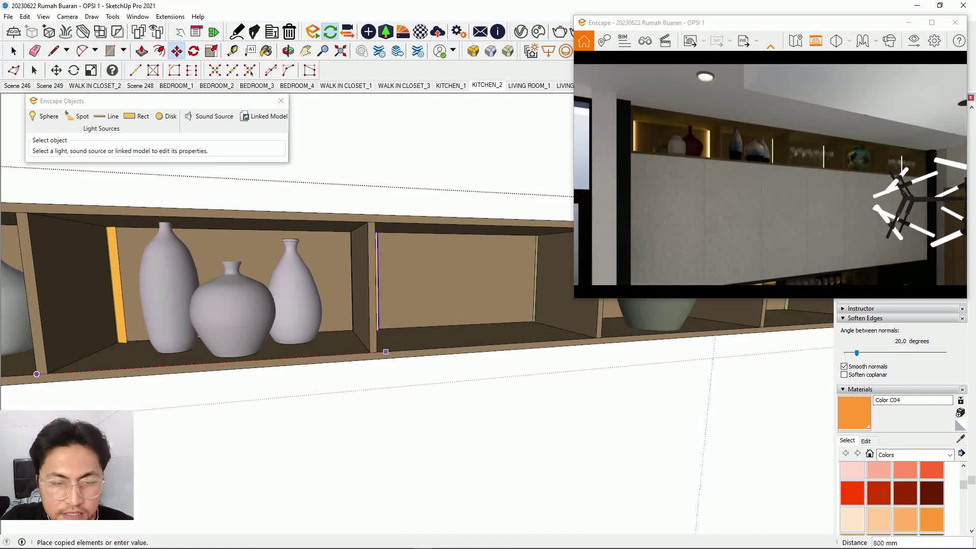
Copy the pair of corner lights into the third and fourth compartments, spaced about 763 mm per compartment.
scroll(370, 352, "down", 3)
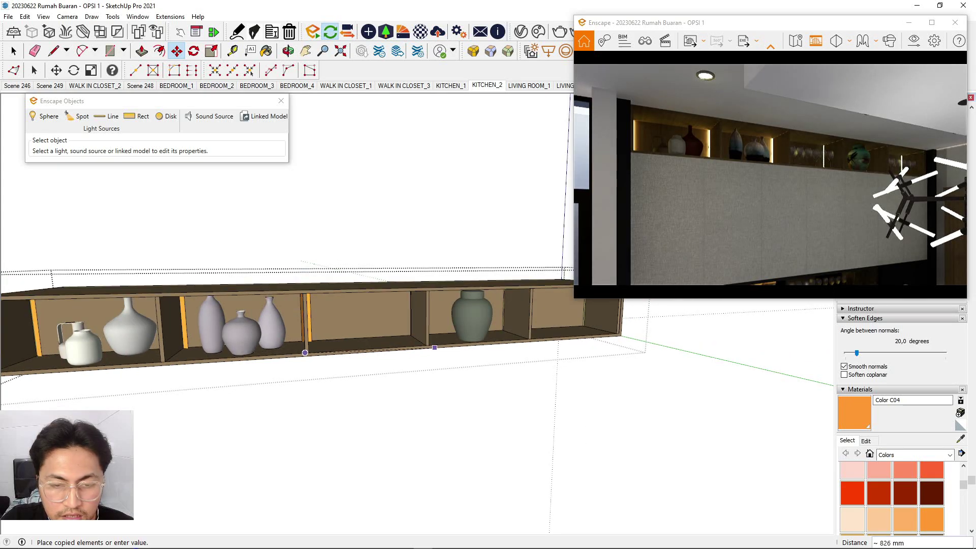
scroll(434, 347, "up", 2)
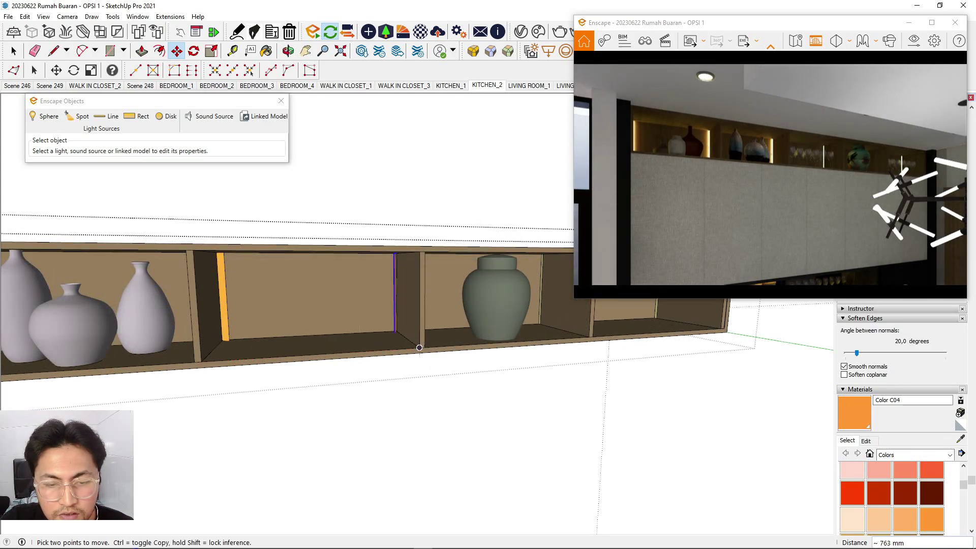
scroll(419, 348, "down", 3)
scroll(229, 362, "up", 3)
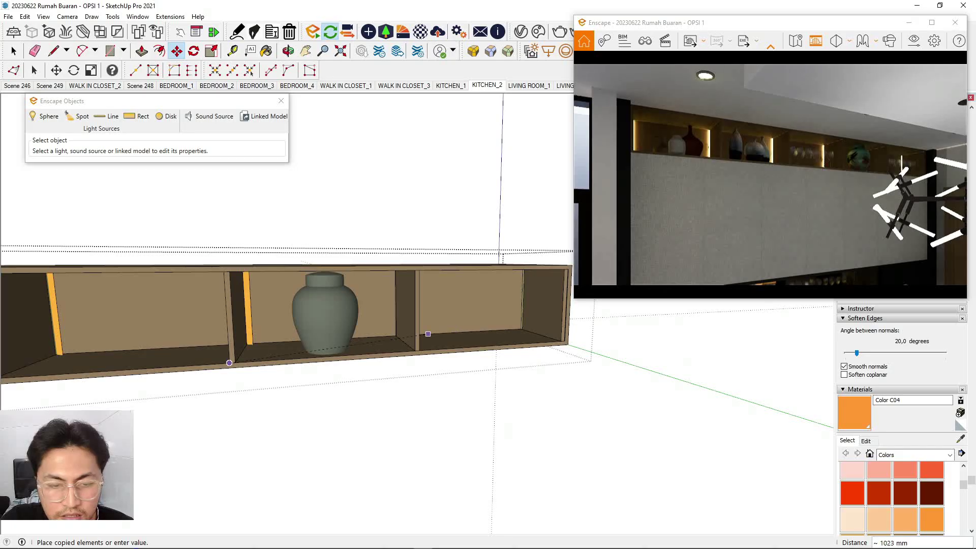
scroll(414, 351, "up", 1)
left_click(414, 351)
Copy the pair of corner lights about 763 mm into the last compartment, aligned with its inner end corner.
left_click(414, 351)
key("ctrl")
scroll(295, 343, "down", 2)
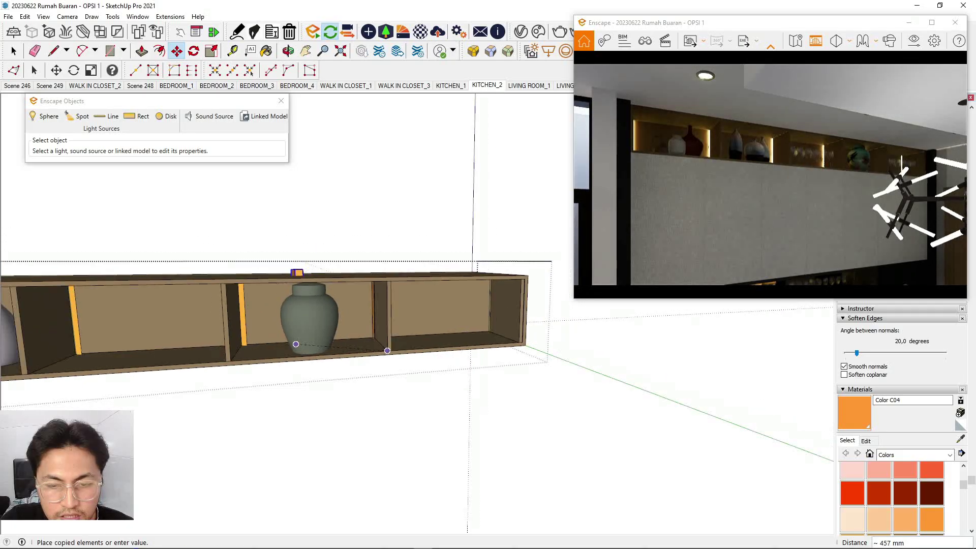
scroll(481, 350, "up", 5)
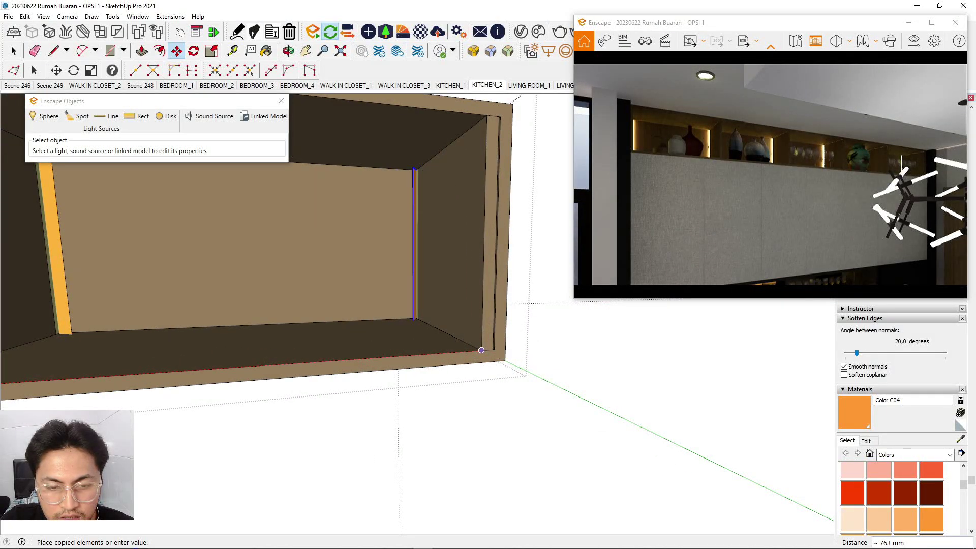
scroll(481, 350, "up", 4)
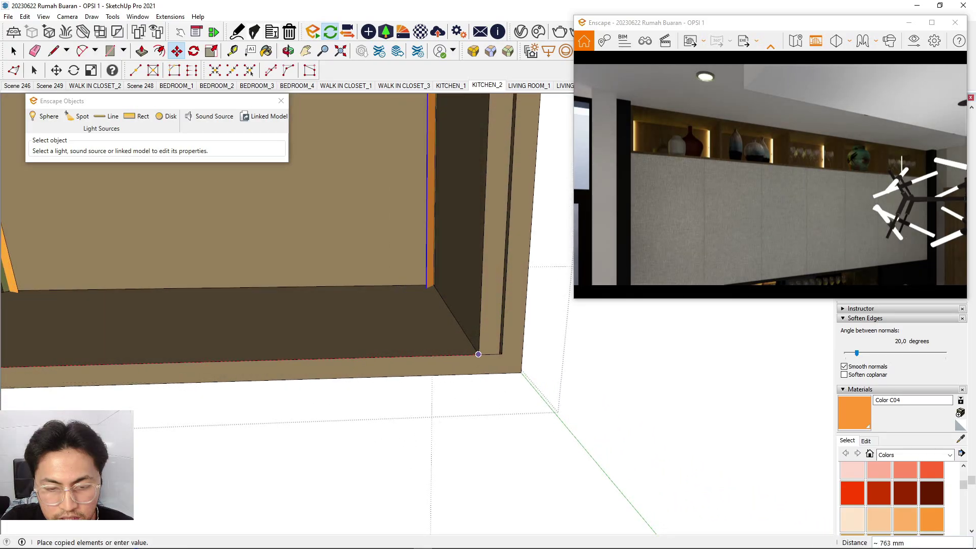
Delete the surplus copied lights that extend past the display cabinet's far end panel.
key("space")
middle_click_drag(219, 167, 297, 176)
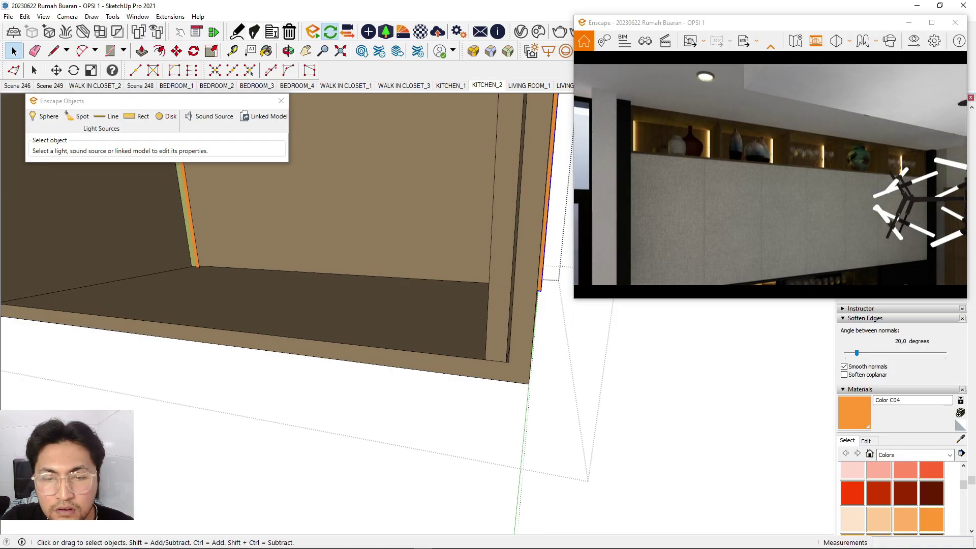
key("Delete")
middle_click_drag(315, 350, 432, 323)
scroll(409, 330, "down", 5)
scroll(411, 327, "down", 2)
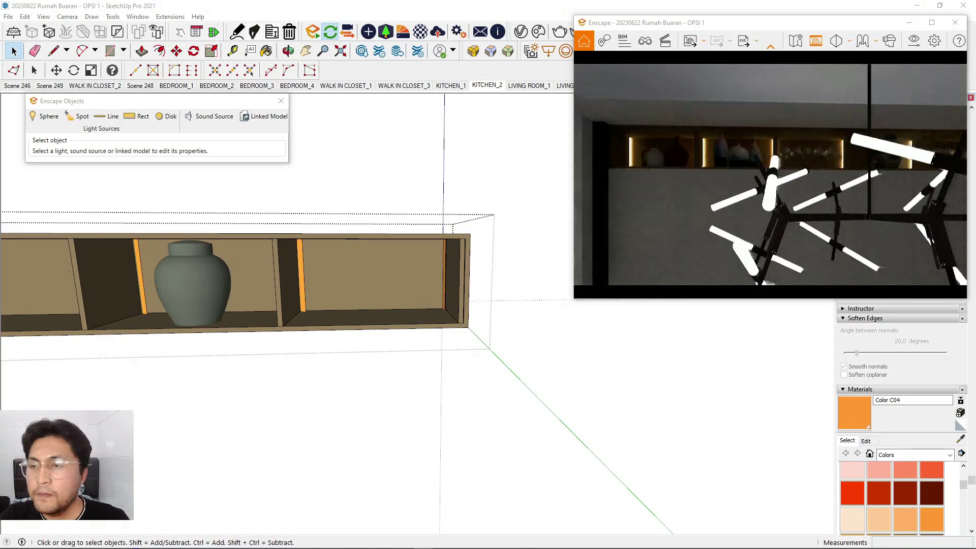
Unhide all hidden geometry around the display cabinet and leave the group being edited.
middle_click_drag(300, 300, 358, 276)
triple_click(358, 277)
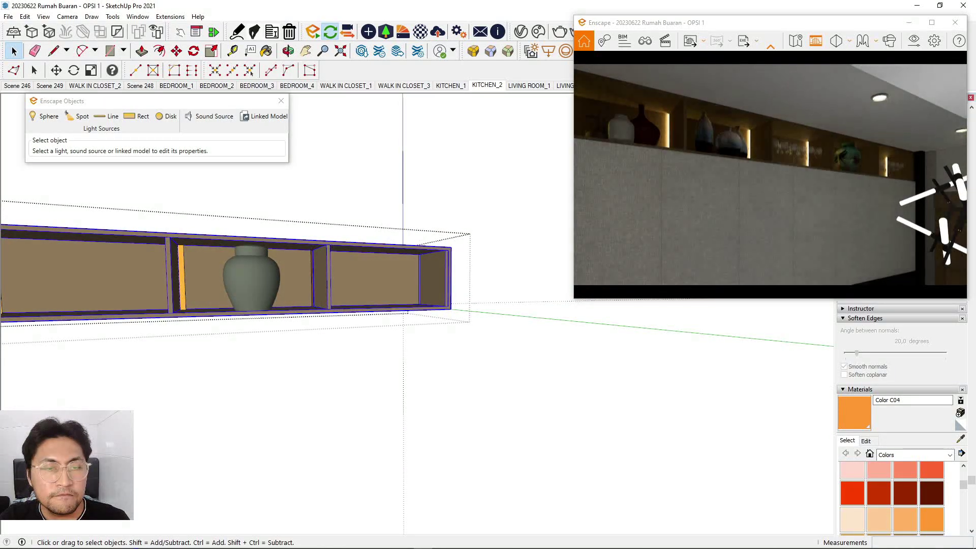
scroll(901, 376, "down", 3)
left_click(25, 16)
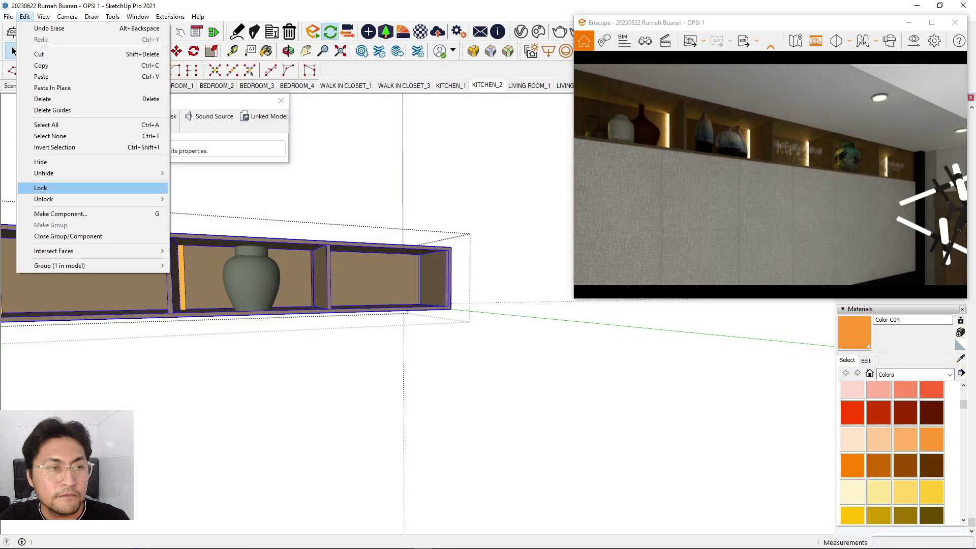
mouse_move(101, 174)
left_click(199, 196)
key("Escape")
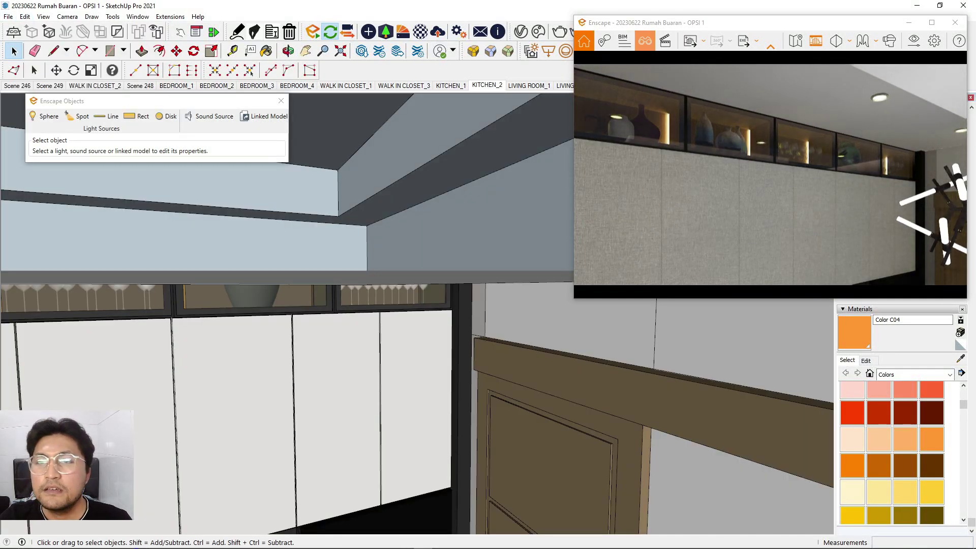
Load the KITCHEN_2 view in Enscape to check the lit kitchen and close the Enscape Objects window.
left_click(584, 40)
left_click(611, 255)
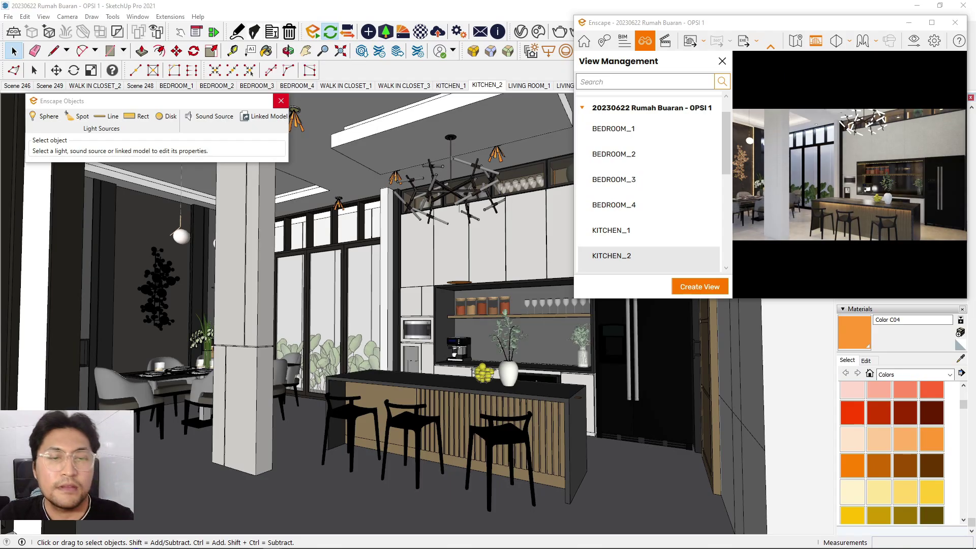
left_click(281, 101)
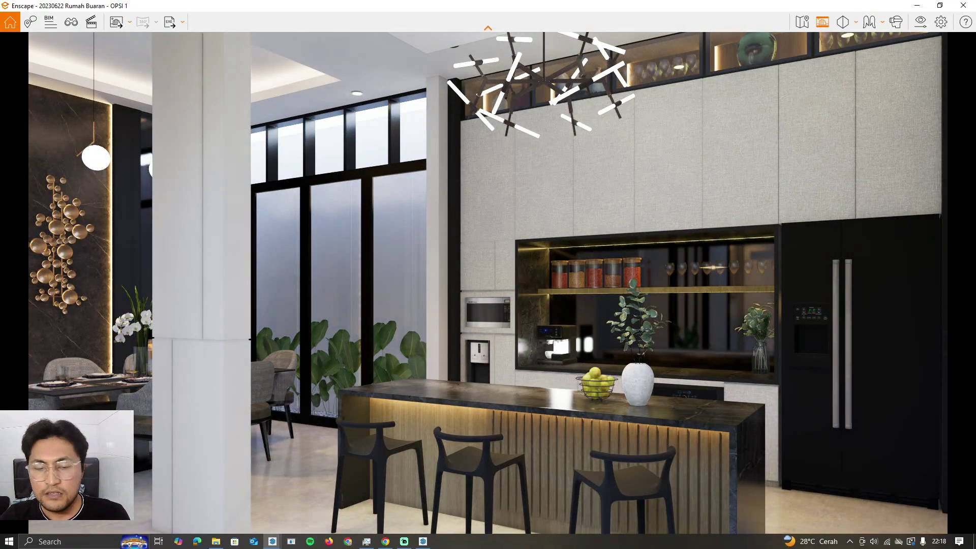
Switch back to SketchUp and save the model.
left_click(423, 541)
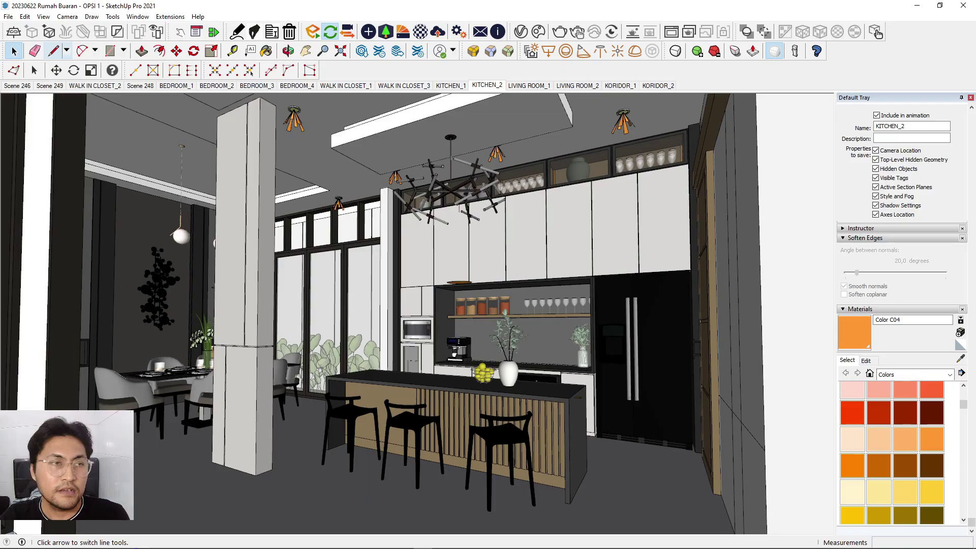
left_click(8, 16)
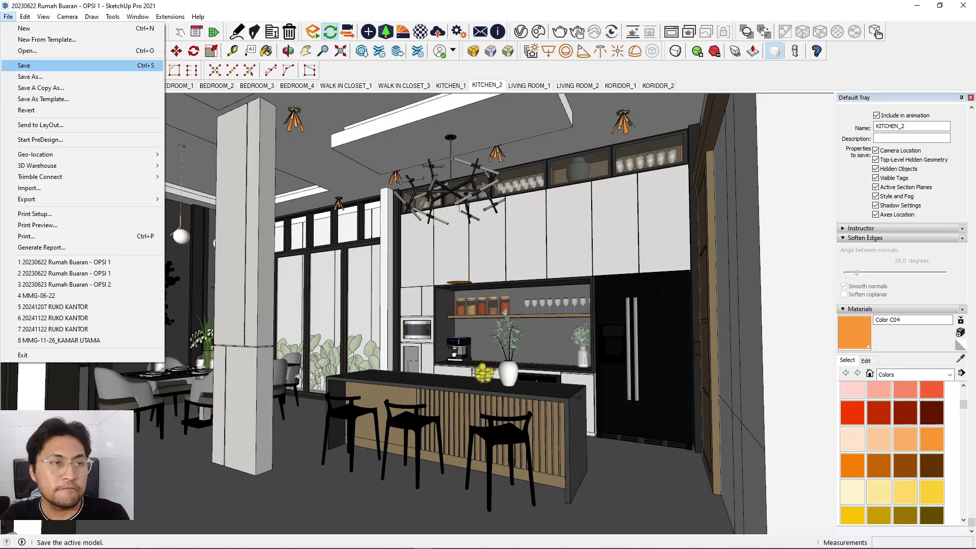
left_click(20, 66)
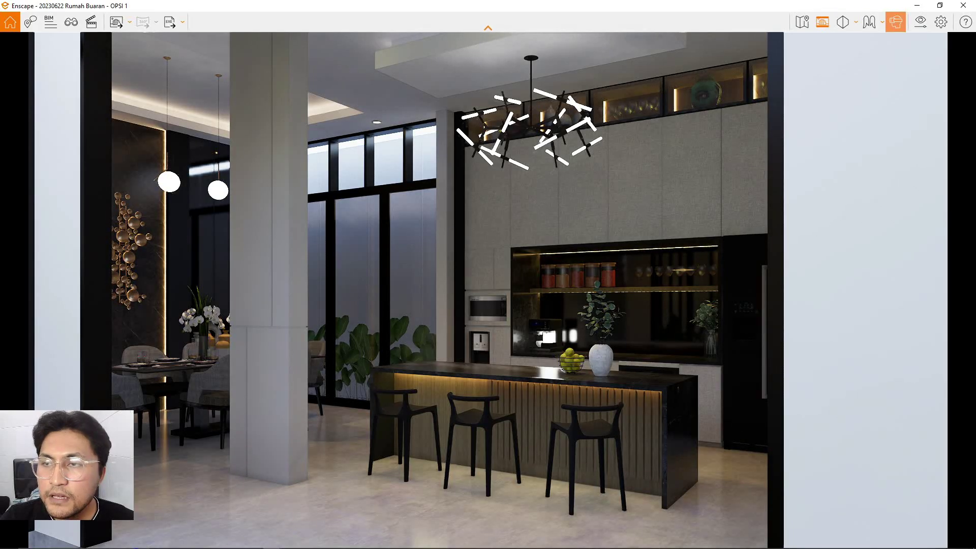
Review the TUTORIAL preset's illumination and camera settings in Enscape, and minimise the visual settings to examine the kitchen render.
left_click(920, 22)
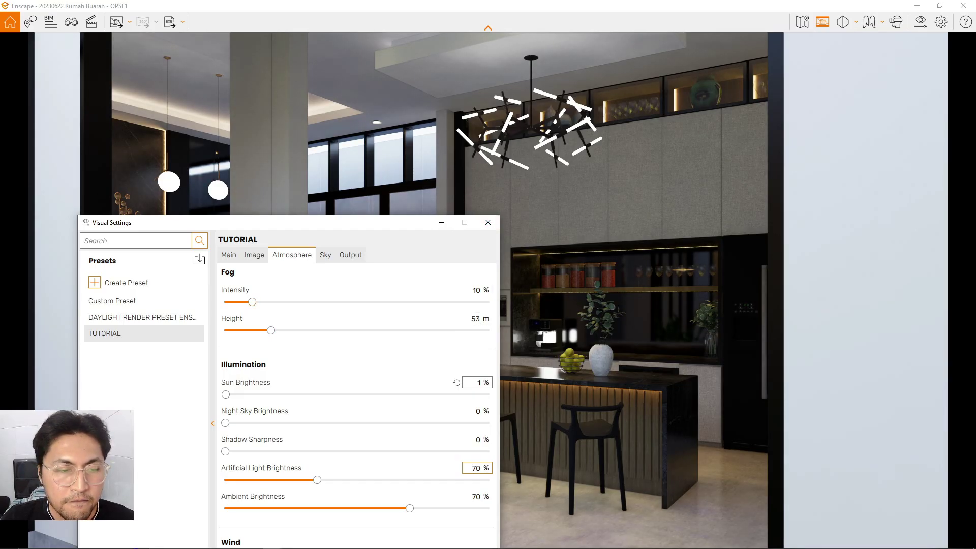
key("alt+Tab")
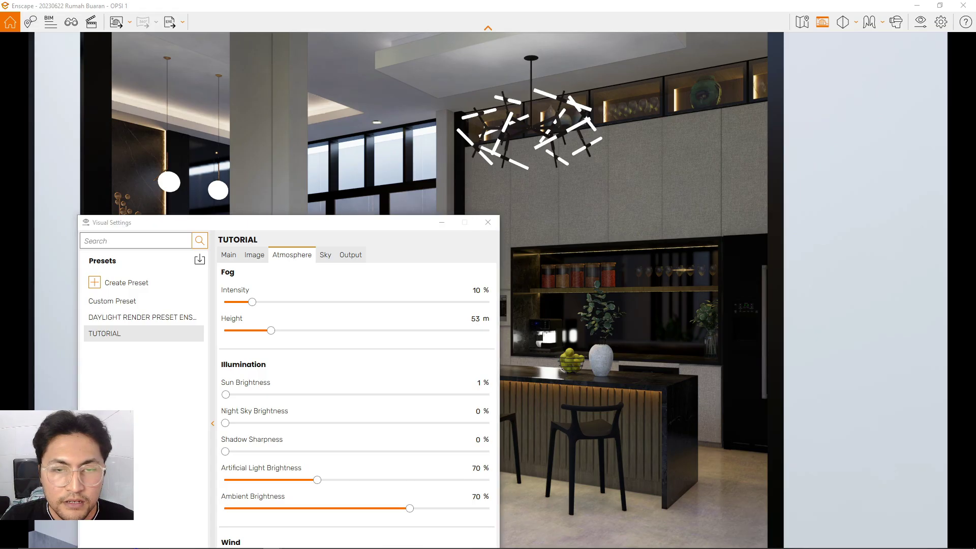
left_click(229, 254)
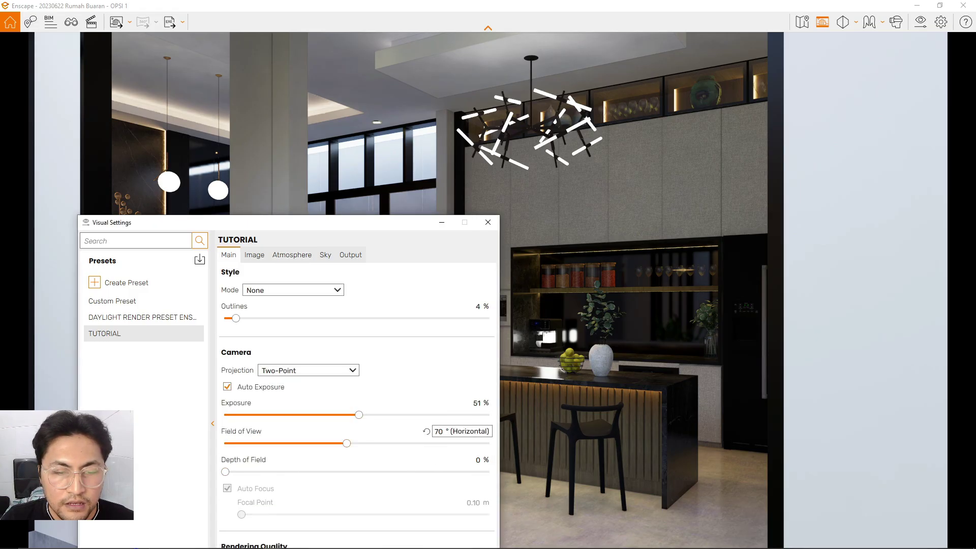
left_click(442, 222)
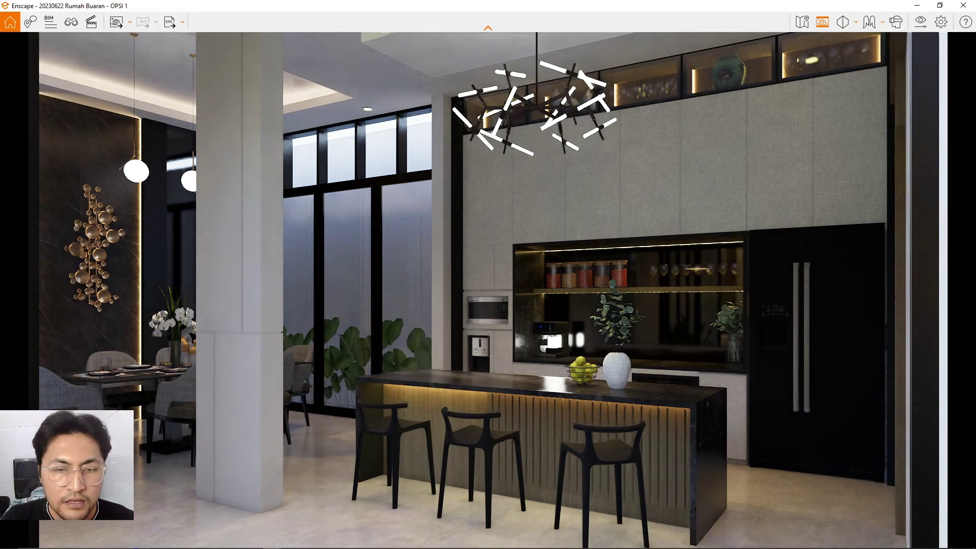